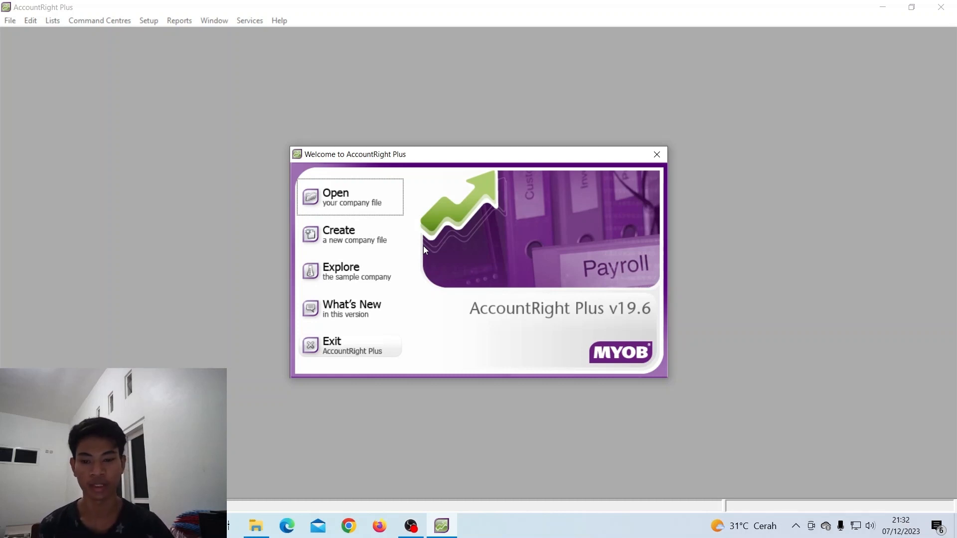
Start a new company file and move past the assistant's introduction page
click(373, 248)
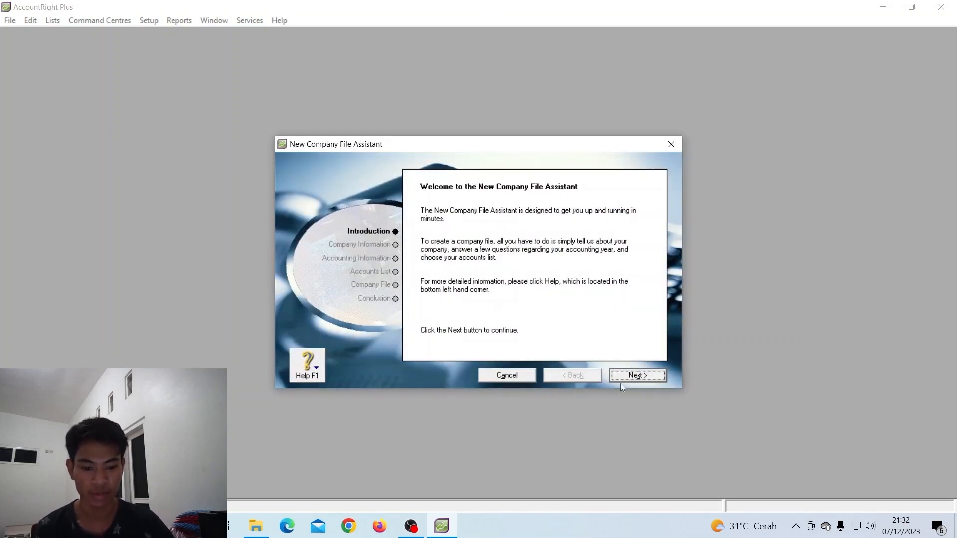
click(636, 379)
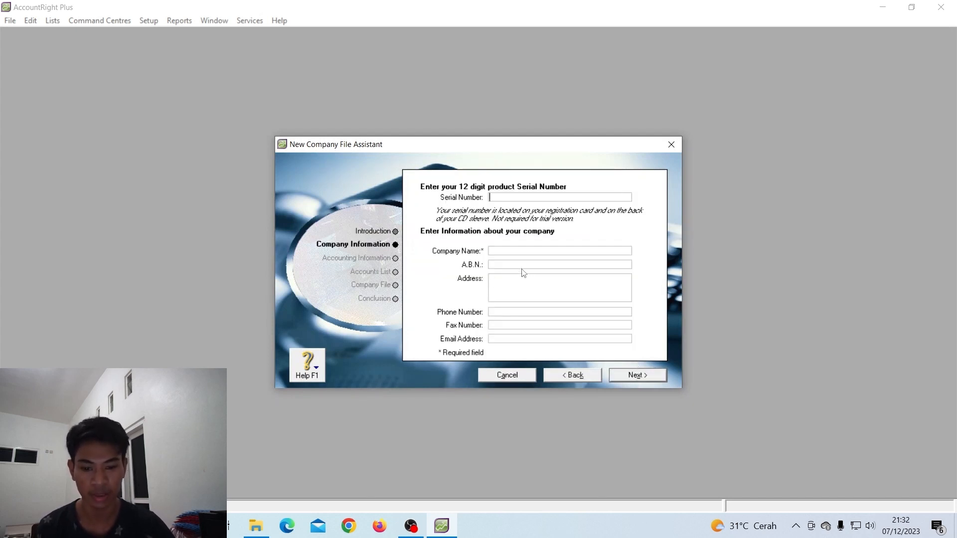
Enter UD Dewata Computer as the company name and fill in the company's street address
click(527, 251)
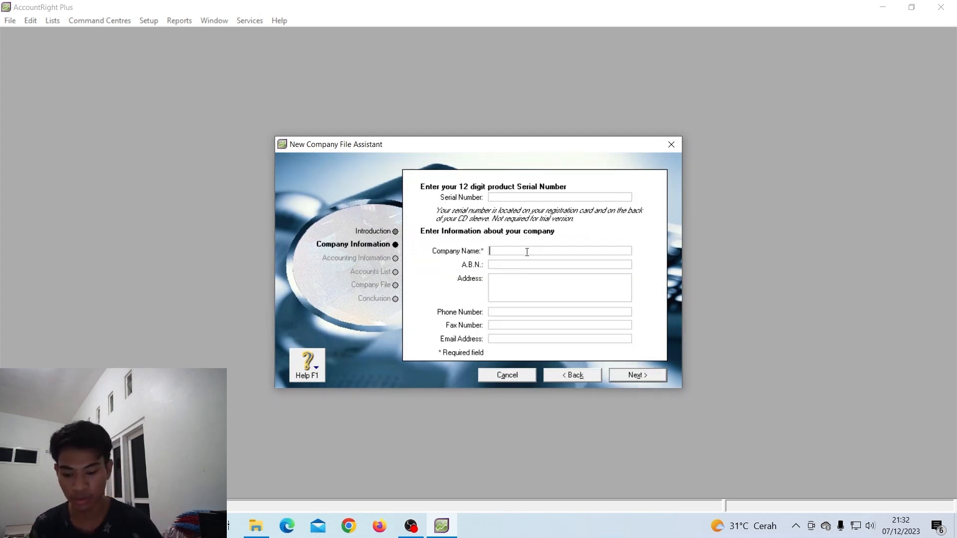
text(Ud)
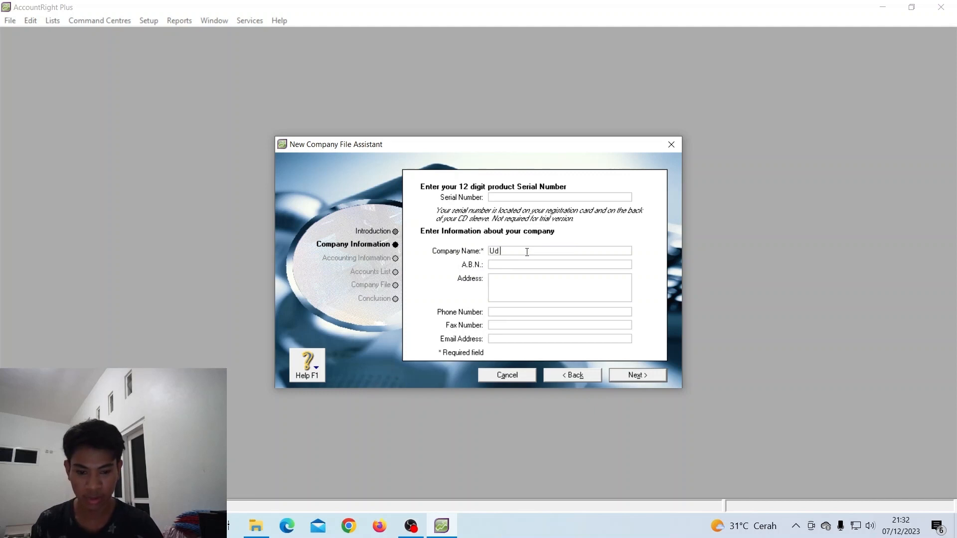
key(BackSpace)
text(D)
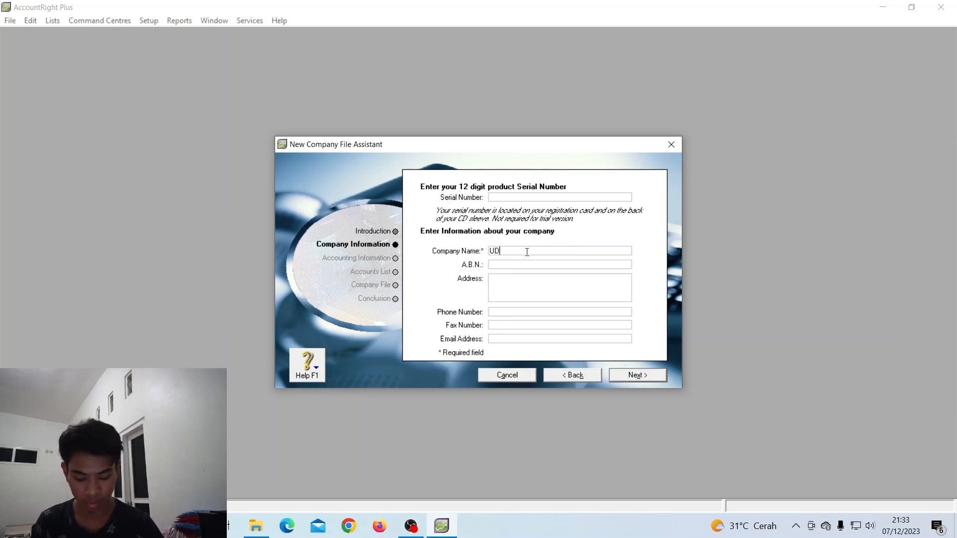
text( Dewata)
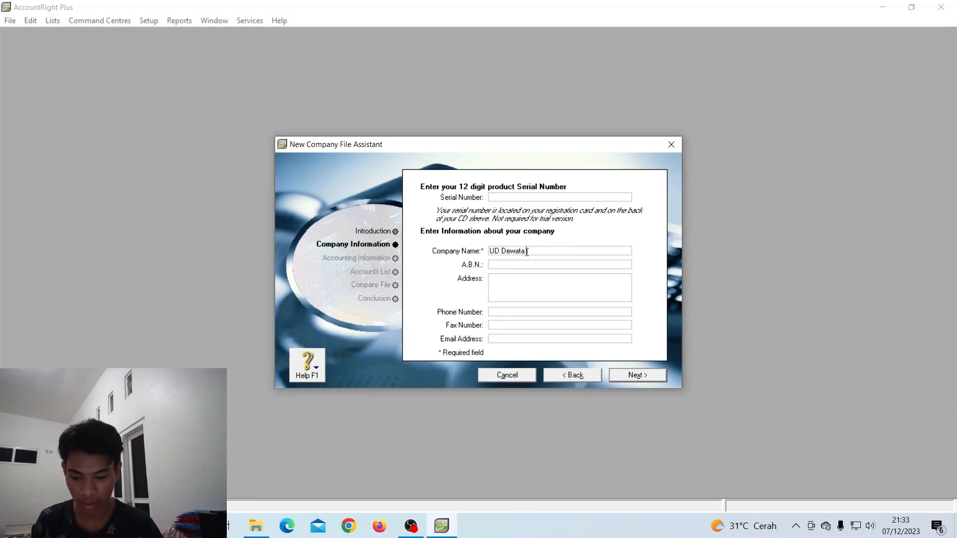
text( Computer)
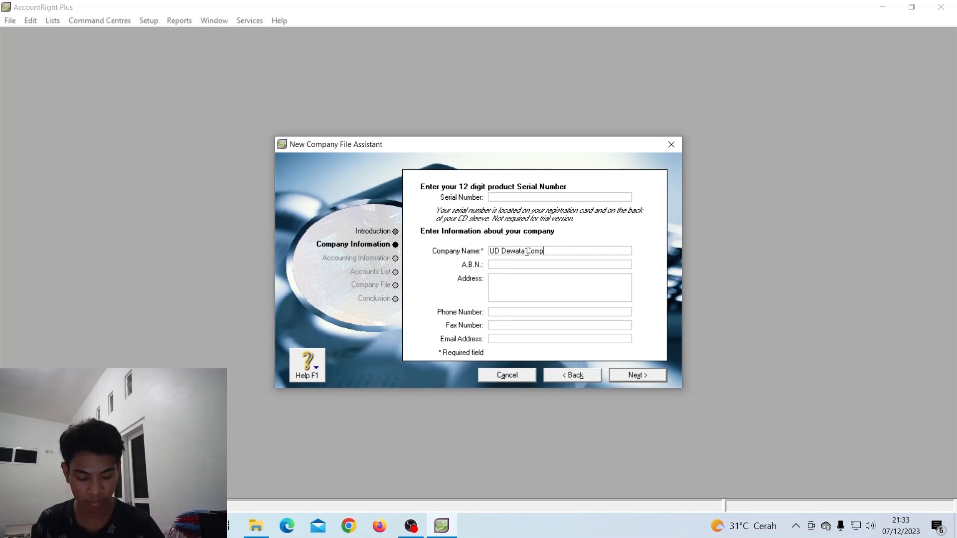
click(504, 283)
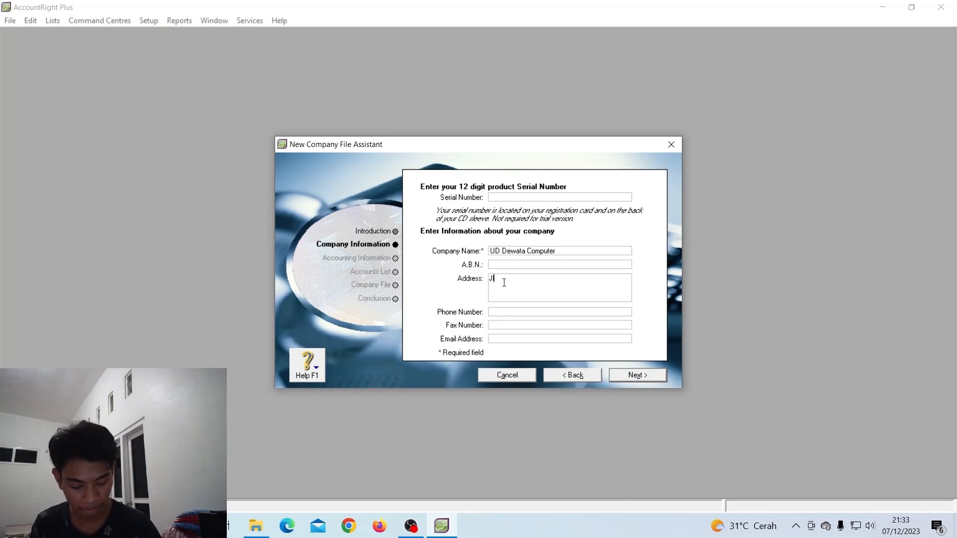
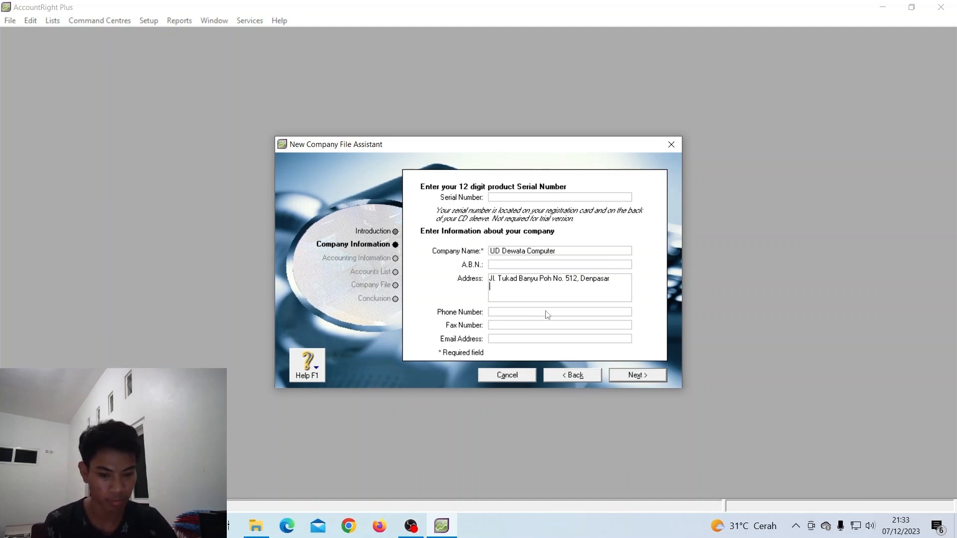
Fill in the company's phone and fax numbers and continue to accounting information
click(501, 311)
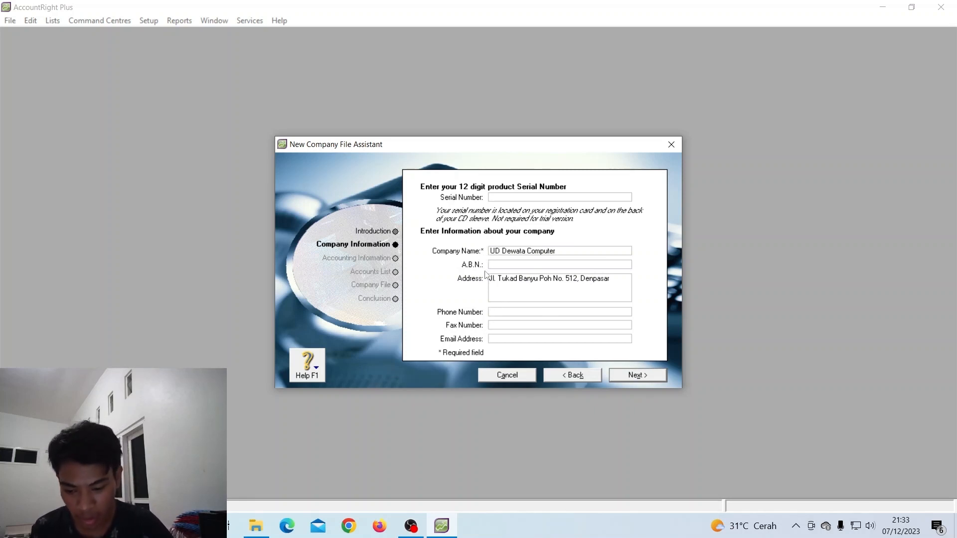
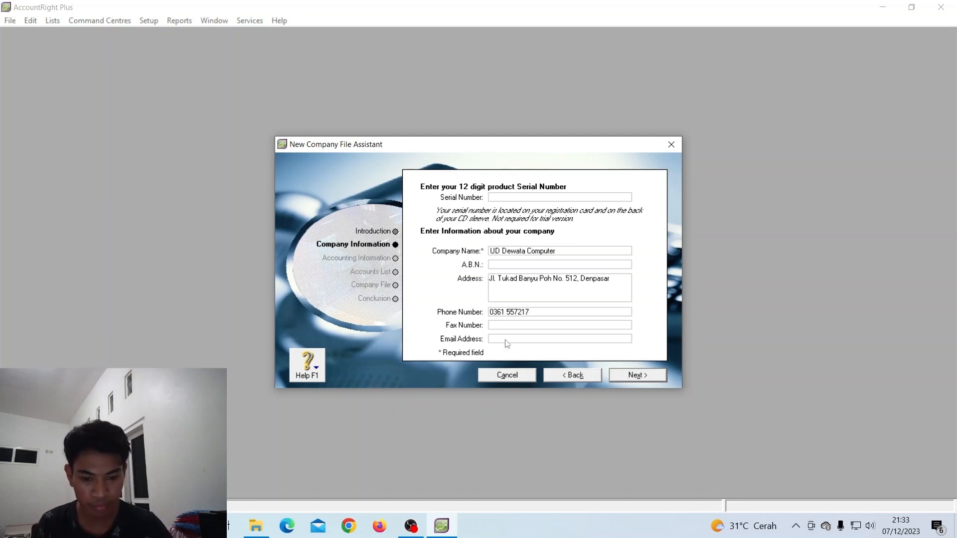
click(507, 328)
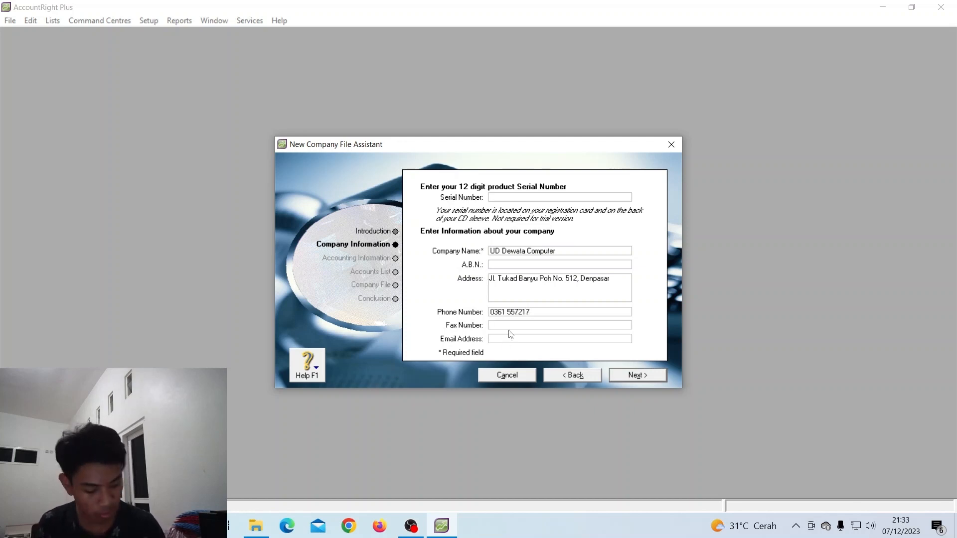
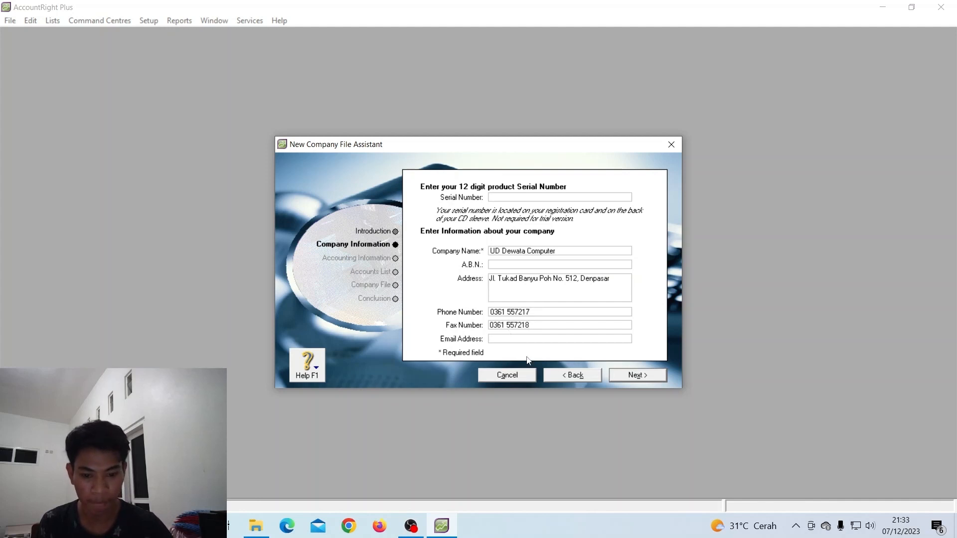
click(523, 340)
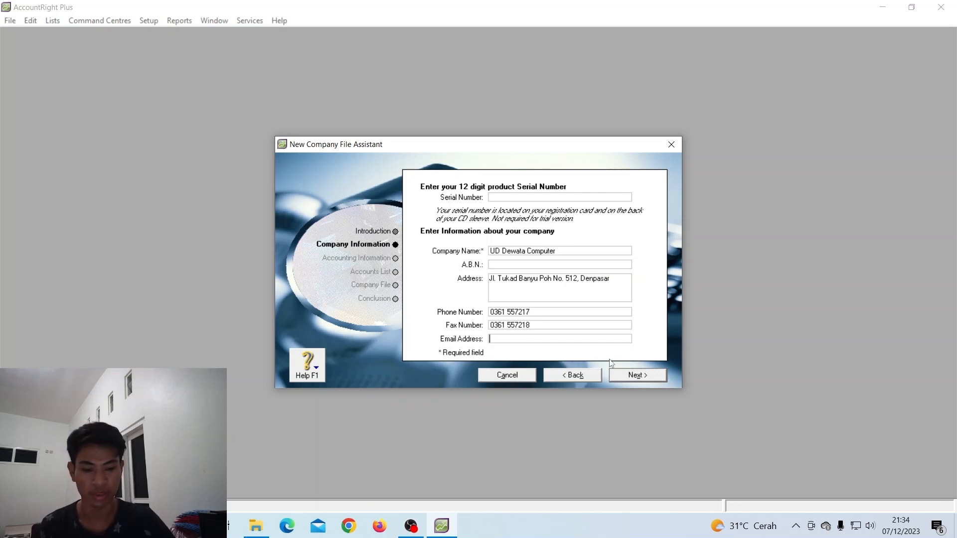
click(644, 381)
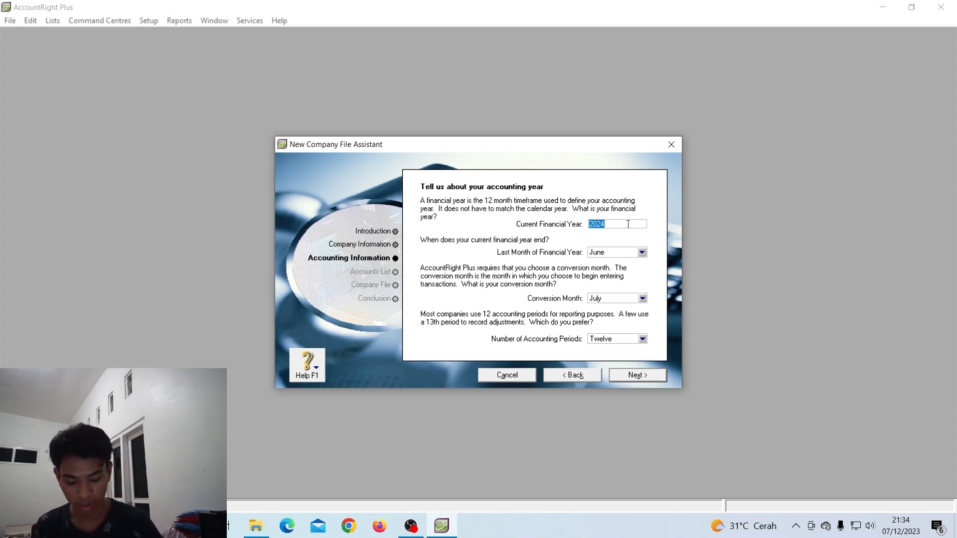
Set financial year 2016 ending in December with January as conversion month, and confirm
text(2016)
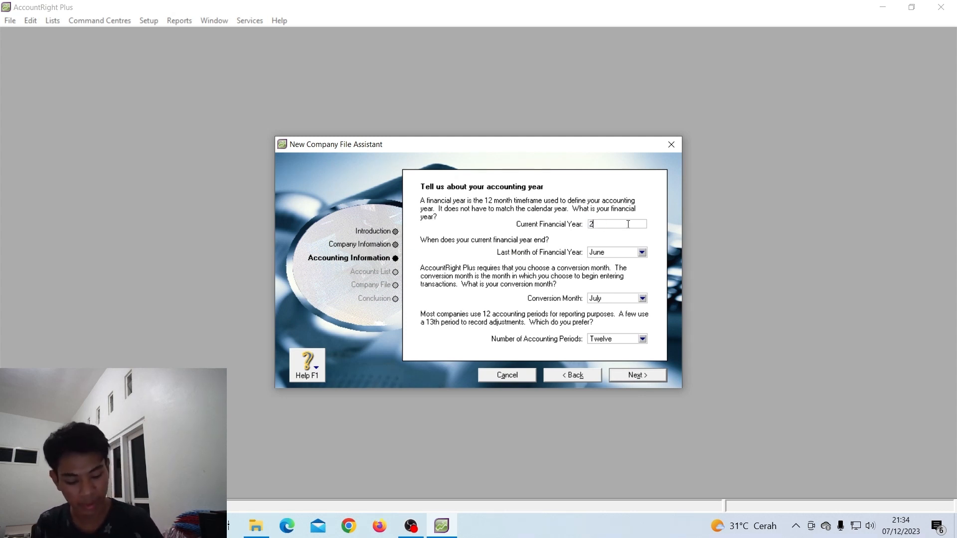
click(642, 253)
click(604, 352)
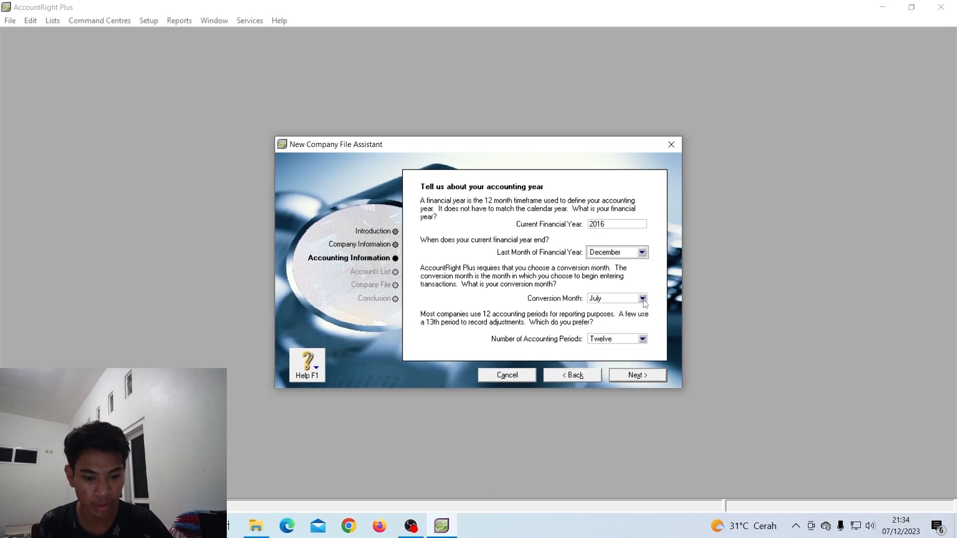
click(642, 298)
click(630, 310)
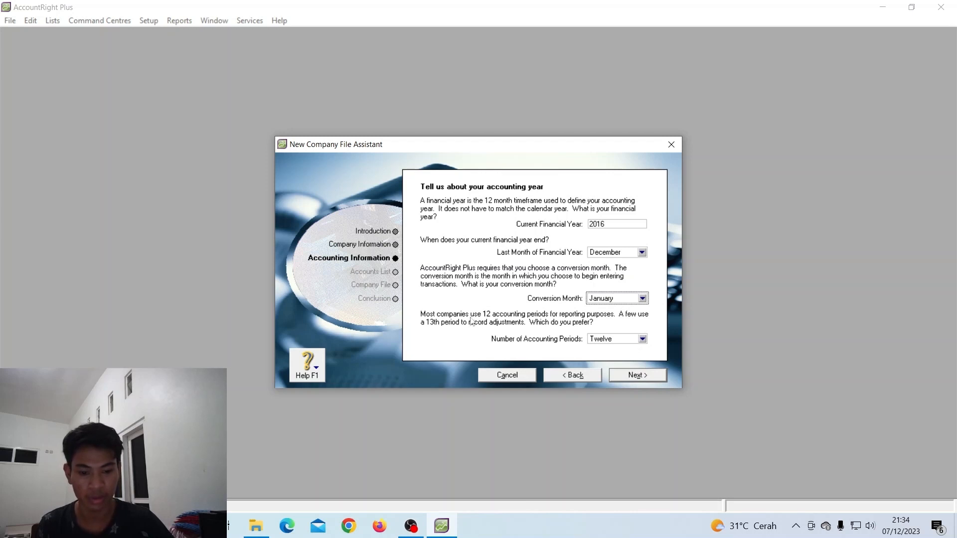
click(644, 377)
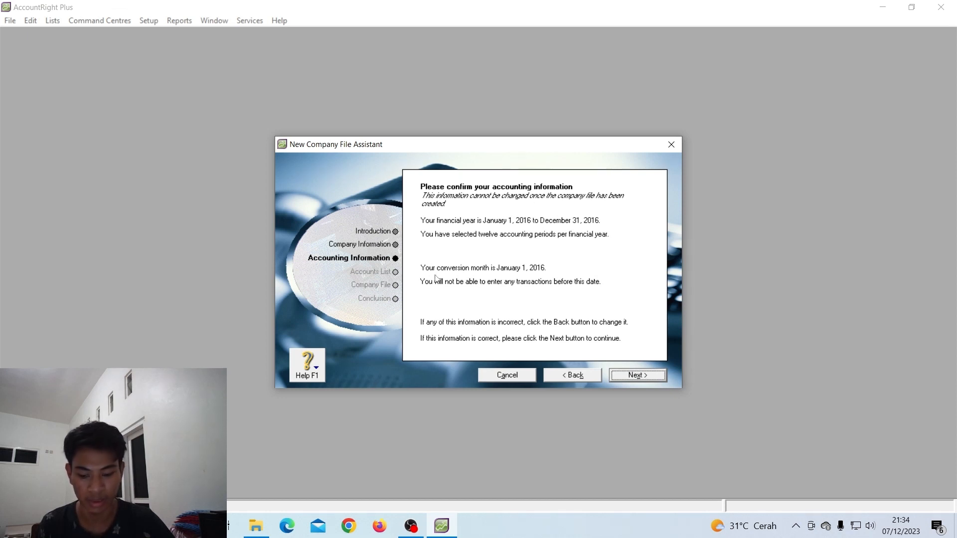
click(652, 378)
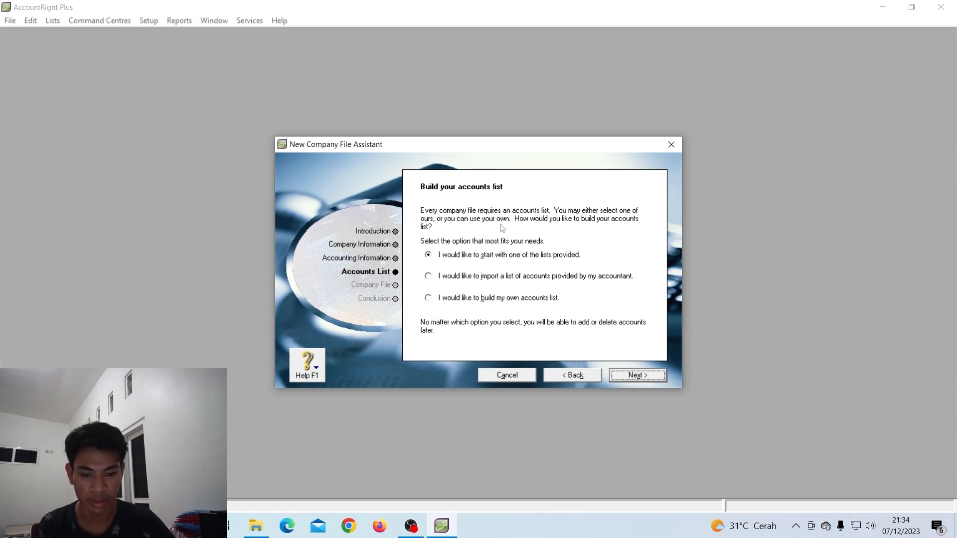
Start from a provided accounts list with Retail as the industry classification
click(646, 374)
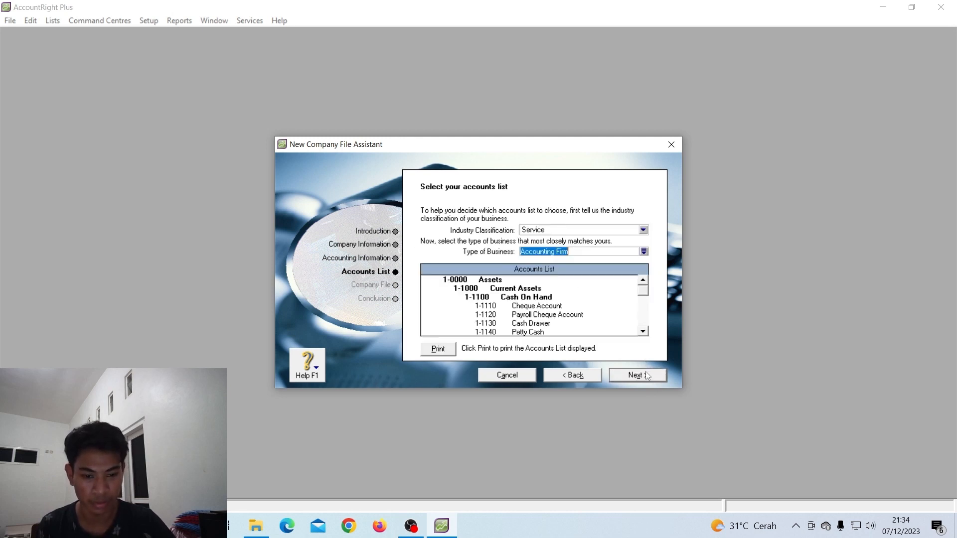
click(642, 229)
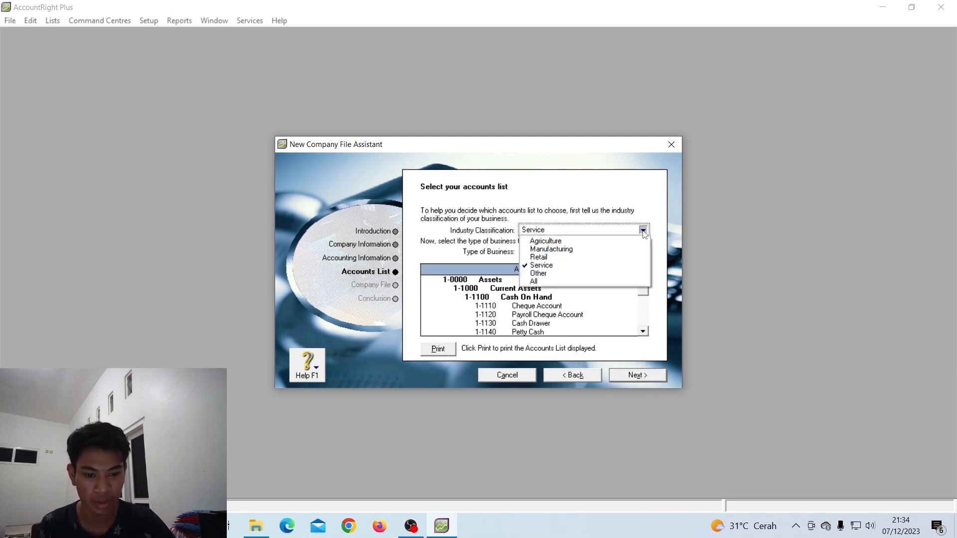
click(574, 257)
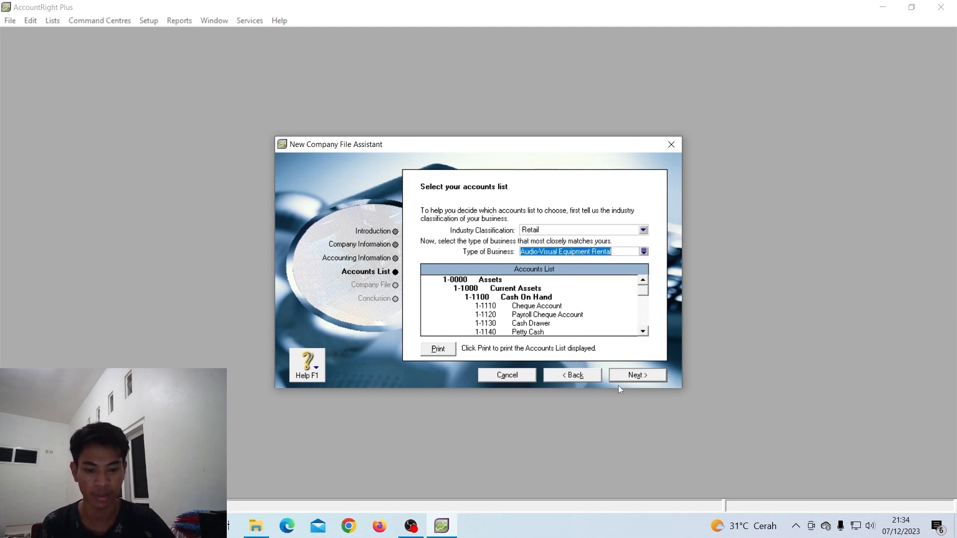
click(640, 381)
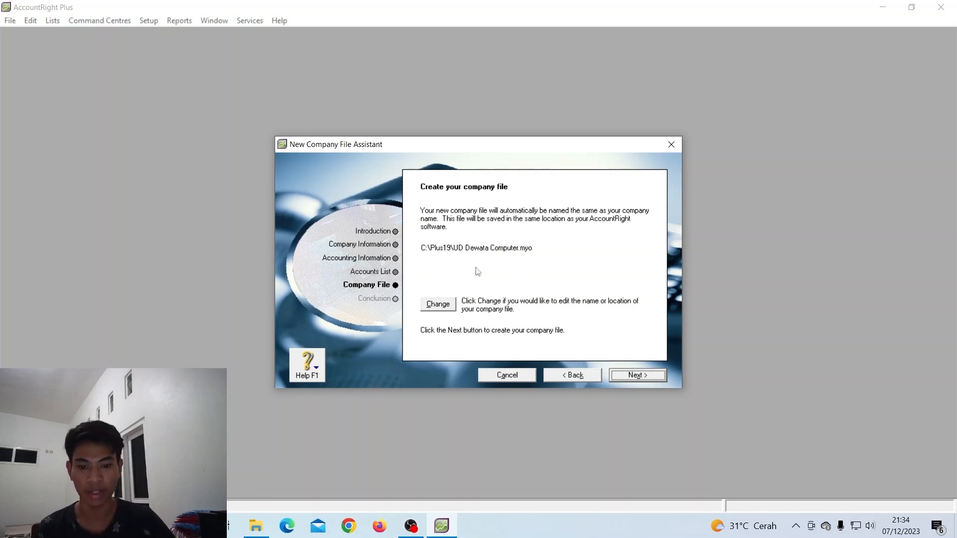
Save the company file in a new UD Dewata Computer folder under Plus19 and create it
click(452, 306)
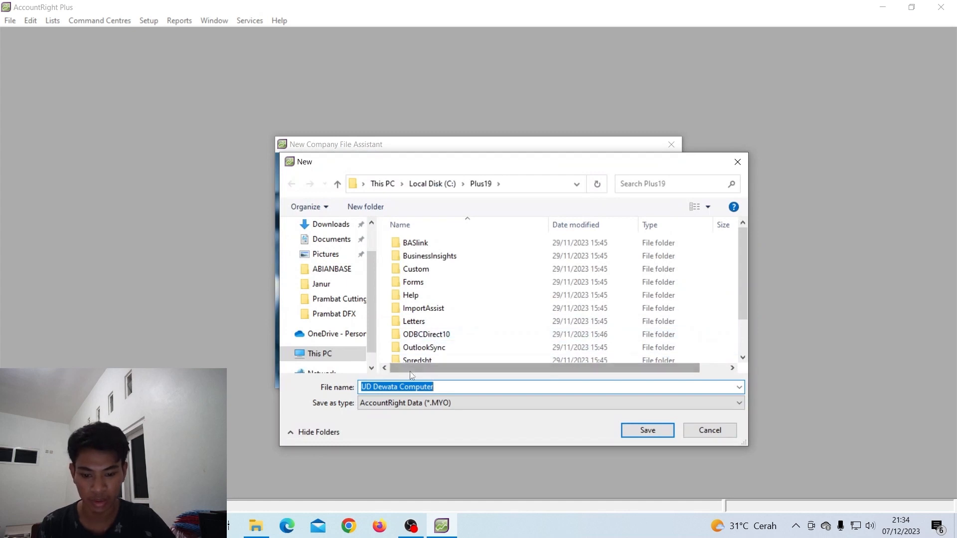
scroll(434, 344, down, 2)
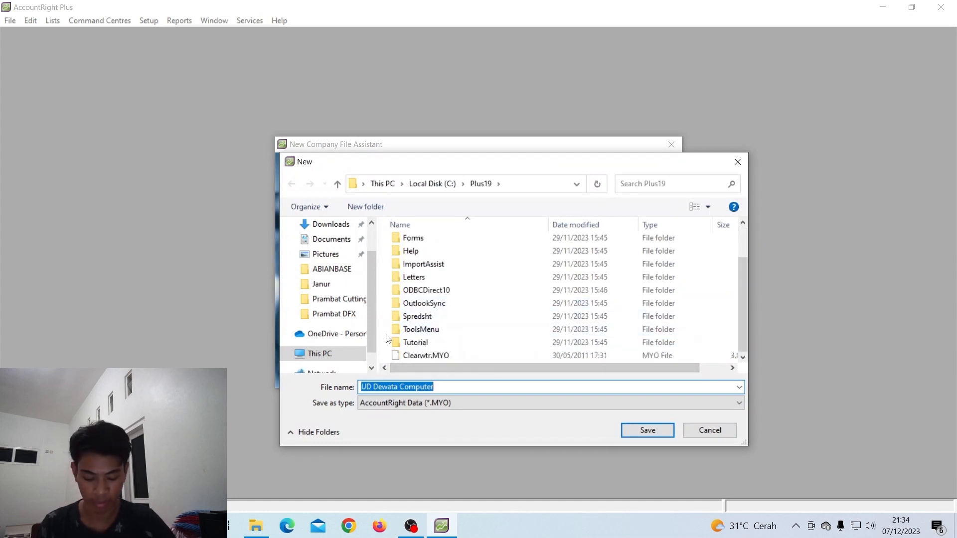
key(ctrl+shift+n)
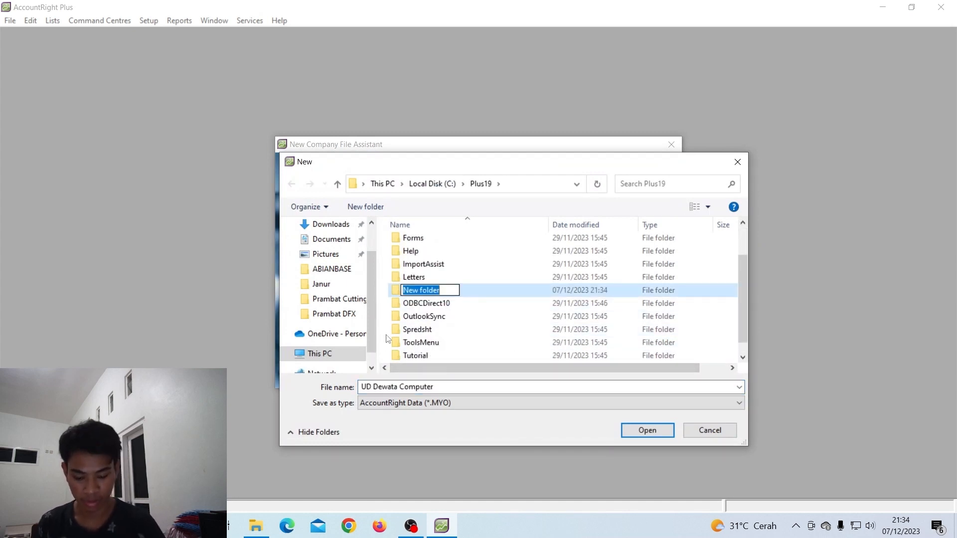
text(UD )
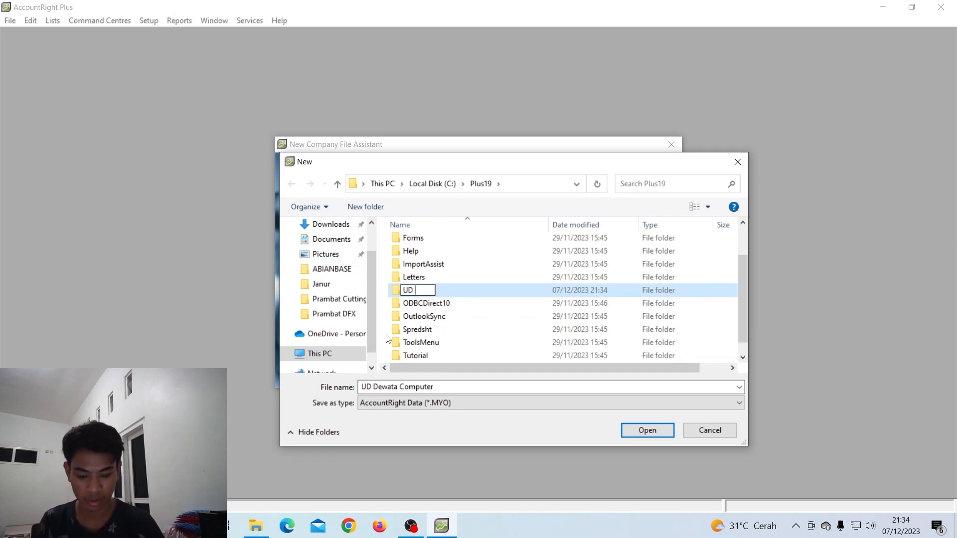
text(Dewata )
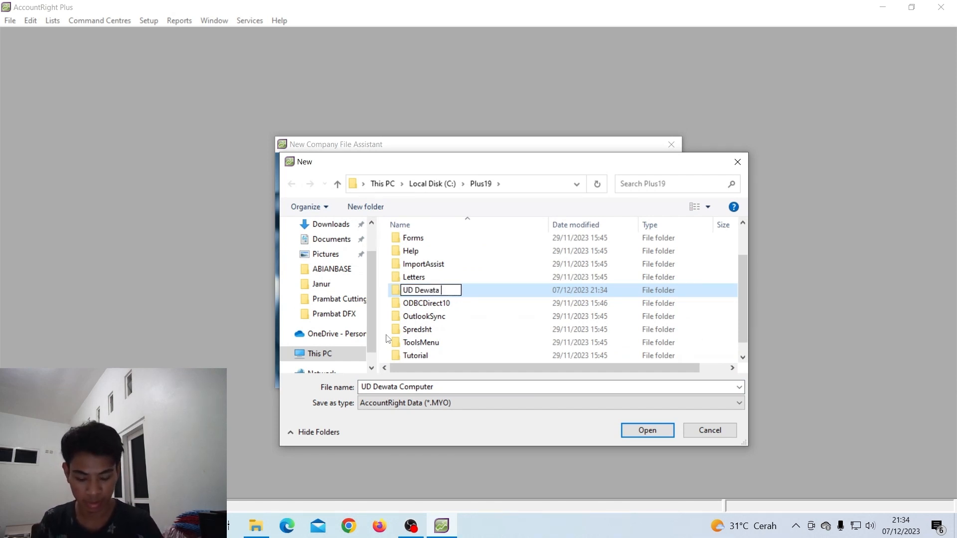
text(Computer)
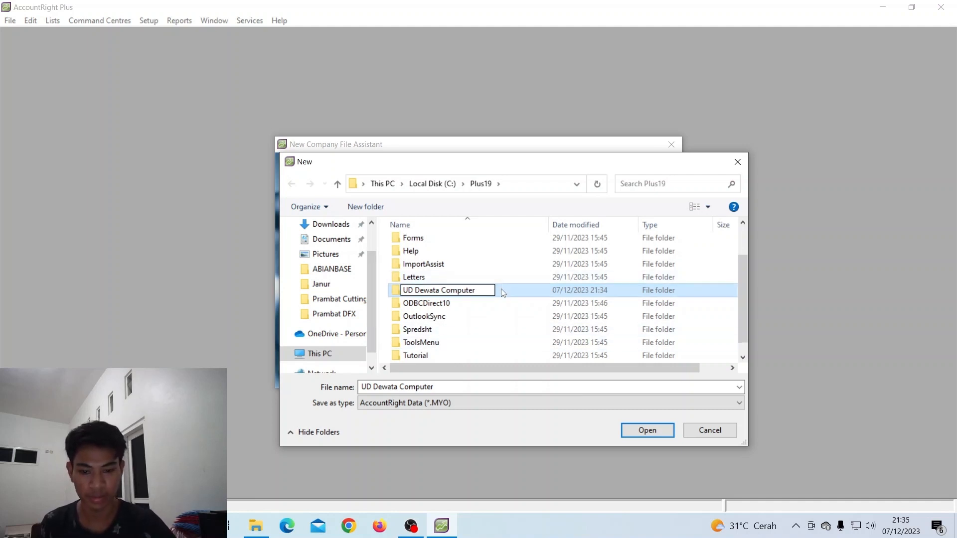
key(Return)
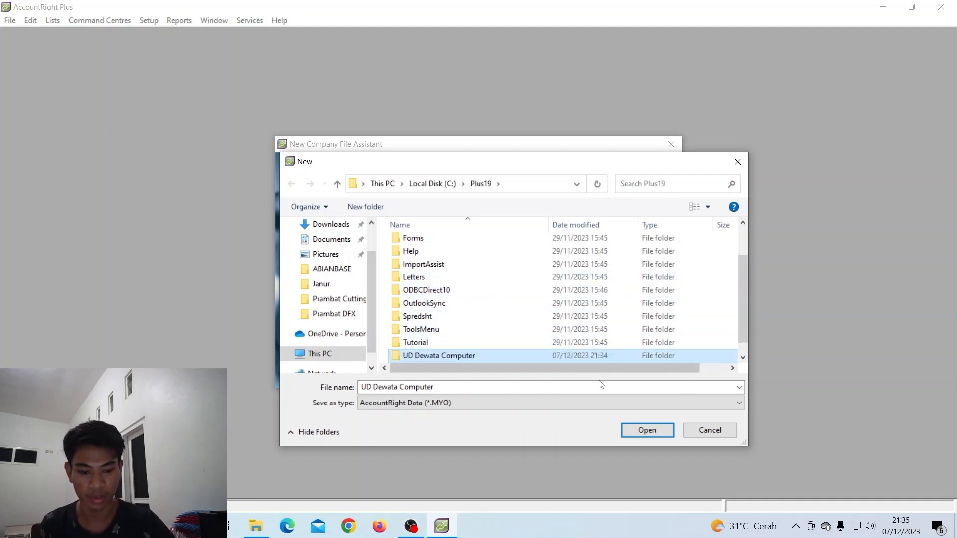
double_click(504, 354)
click(648, 431)
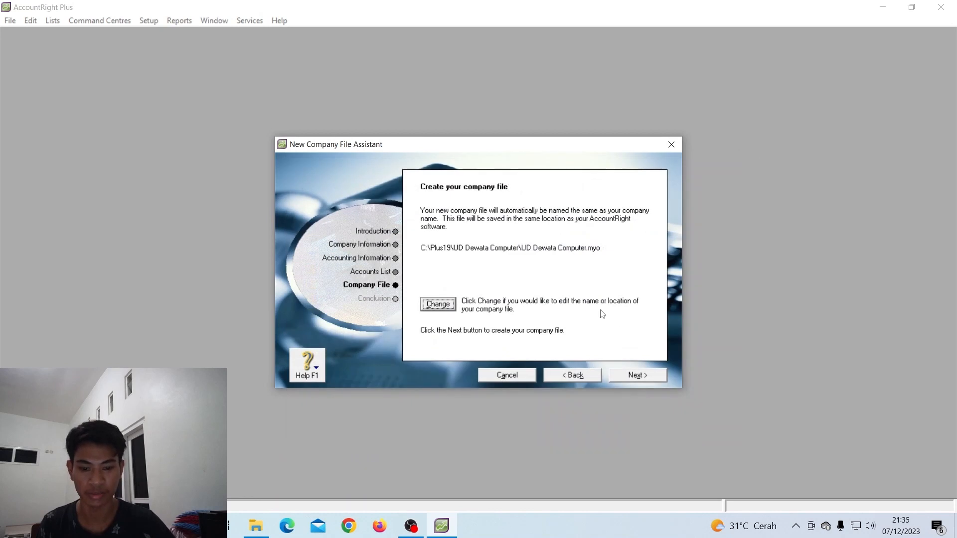
click(629, 378)
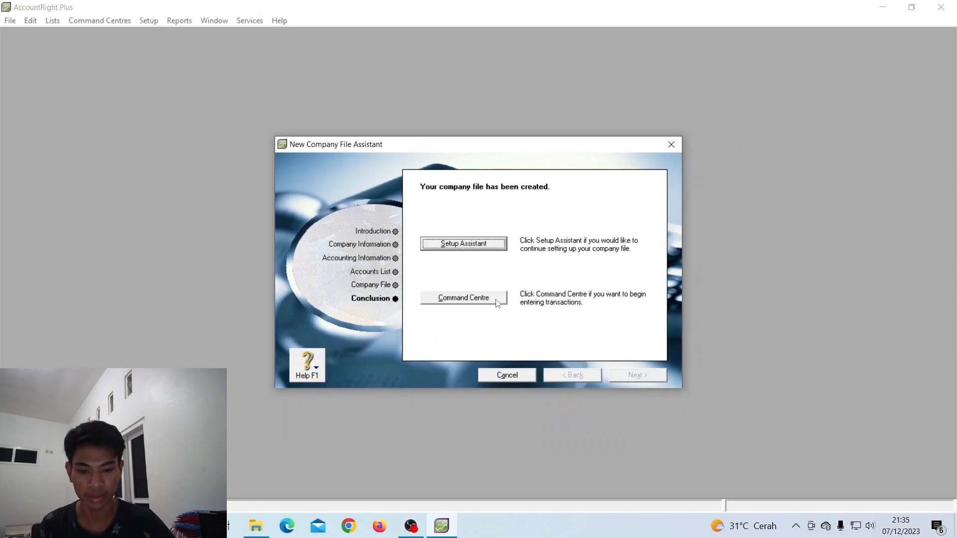
Open the Accounts List from the Command Centre and rename header 1-0000 Assets to AKTIVA
click(462, 299)
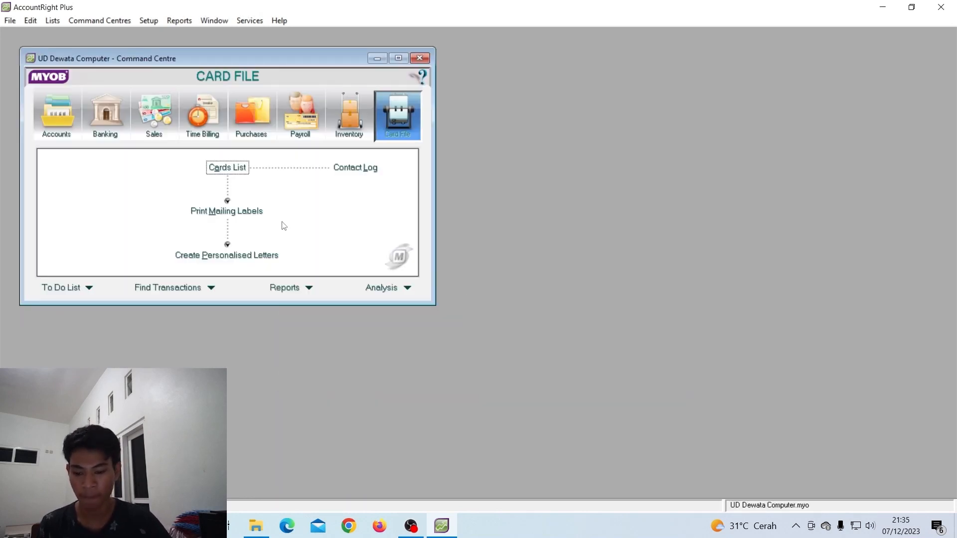
click(68, 119)
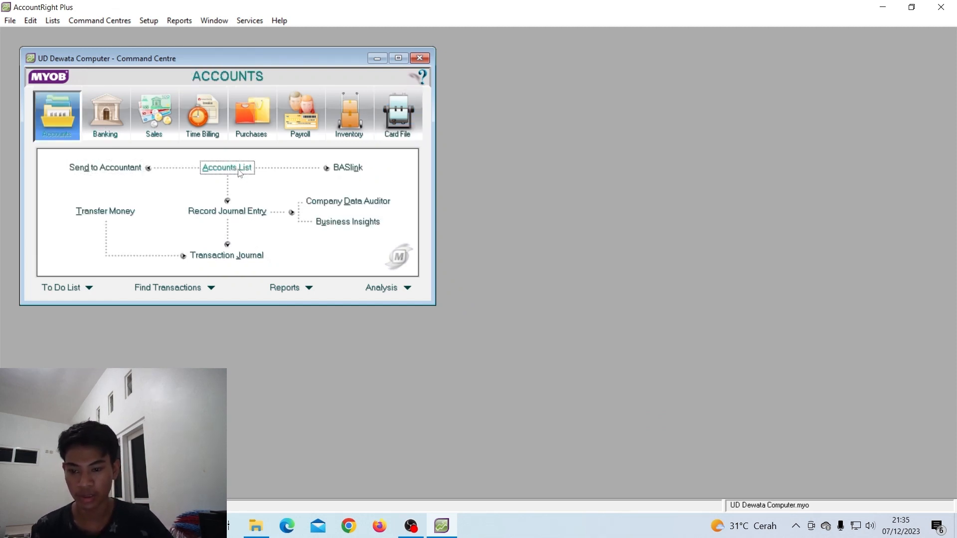
click(234, 168)
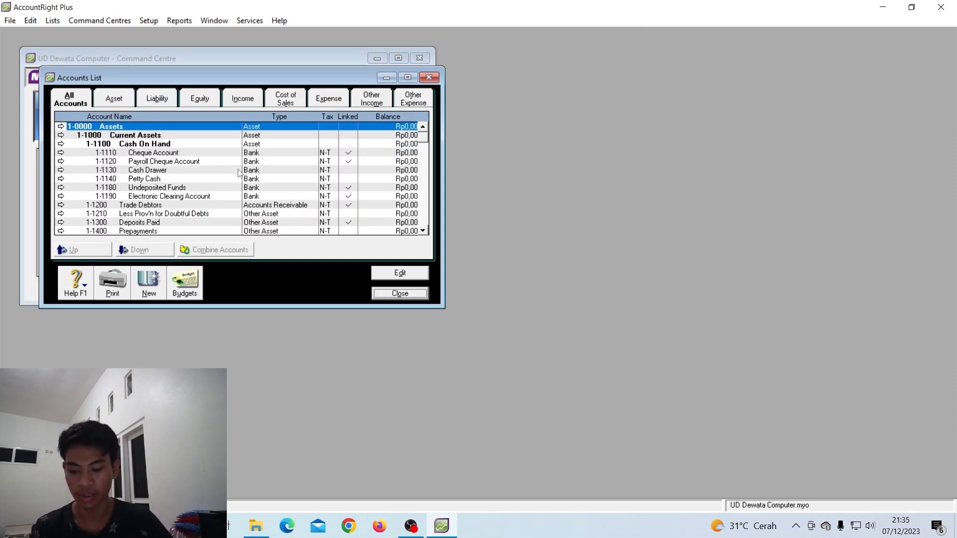
double_click(110, 128)
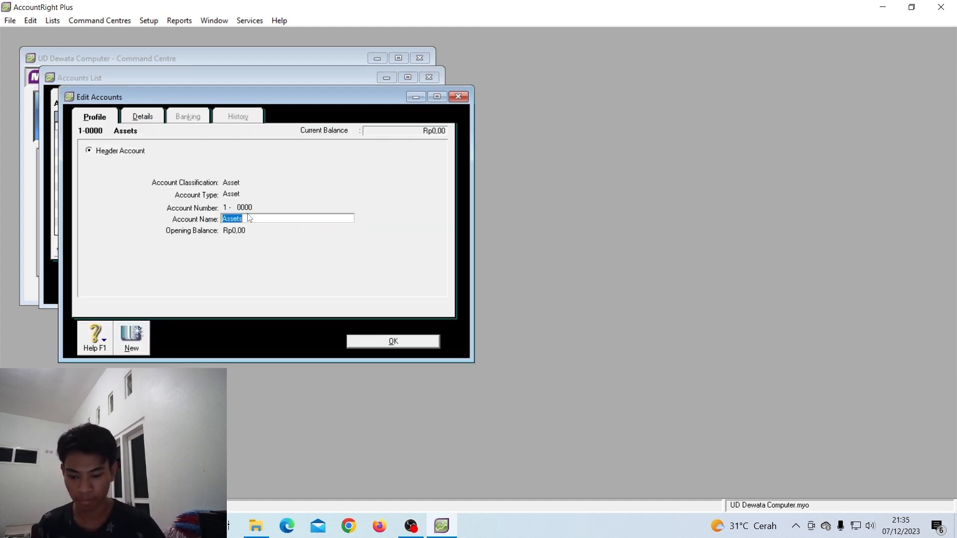
text(Ak)
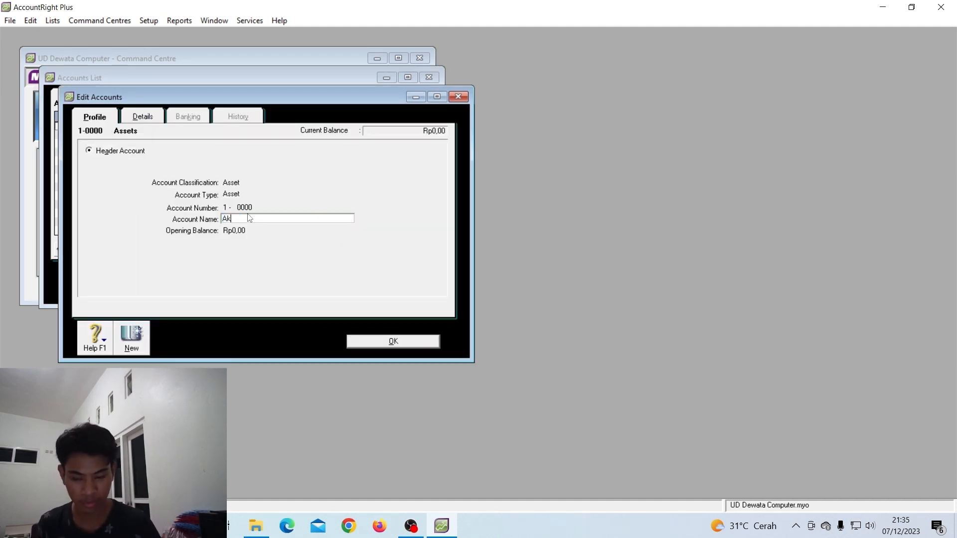
text(KTIVA)
click(410, 345)
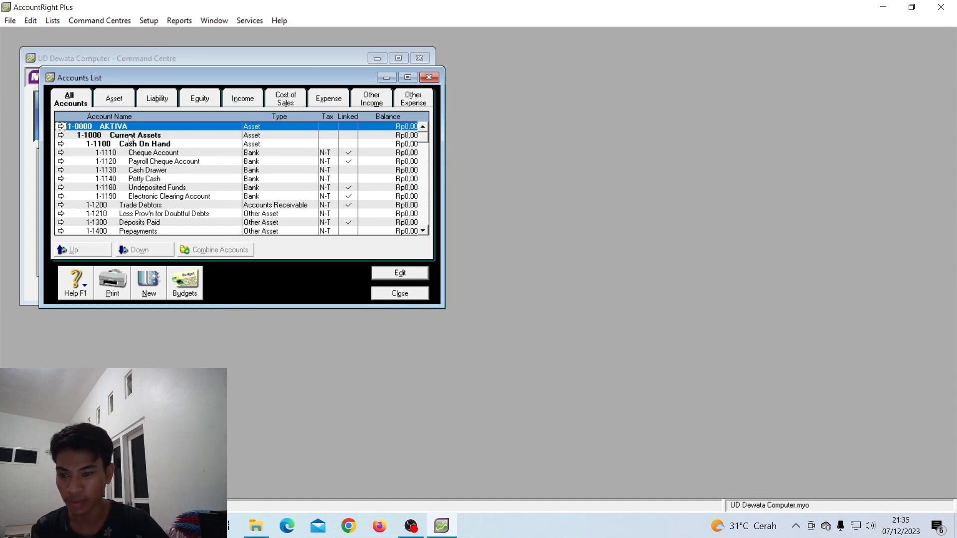
Change header 1-1000 Current Assets to number 1-0099 named AKTIVA LANCAR
double_click(129, 139)
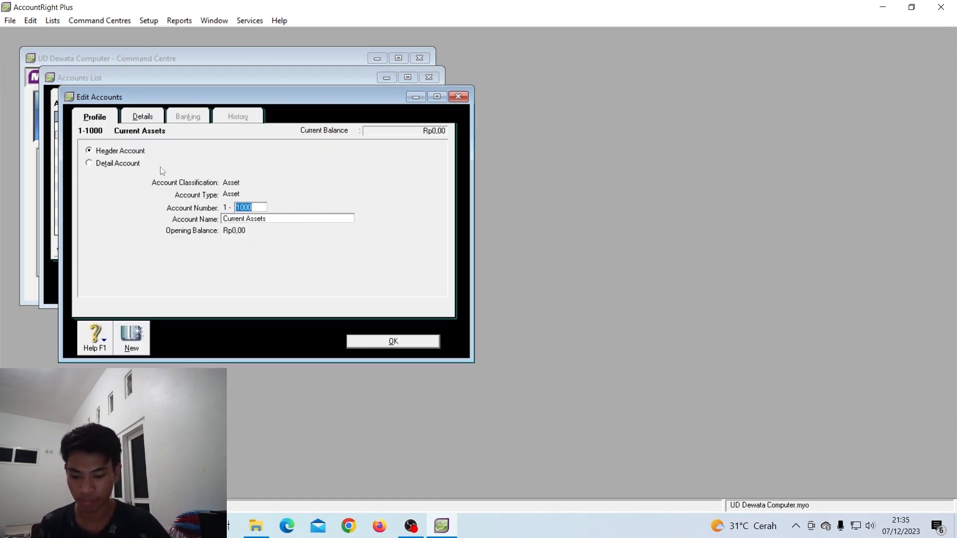
text(00)
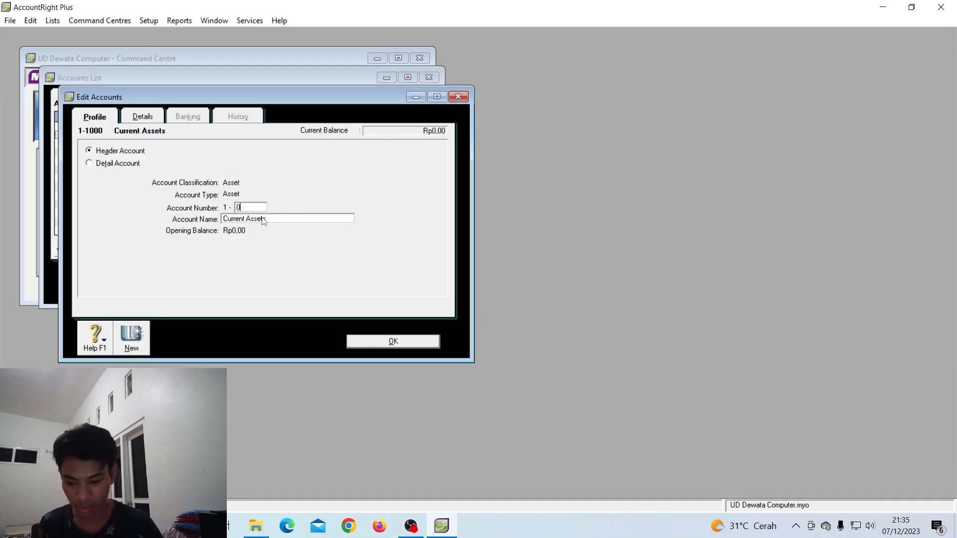
text(99)
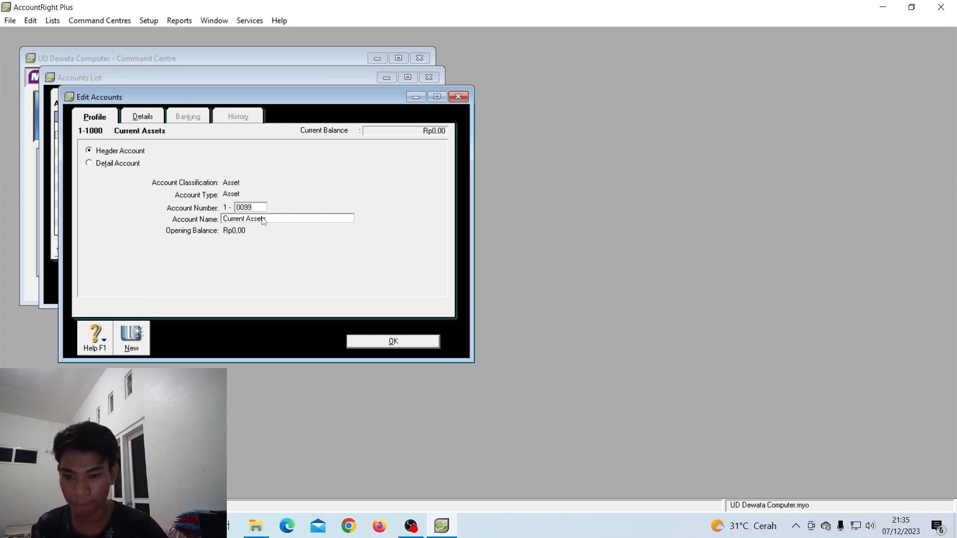
key(Tab)
text(A)
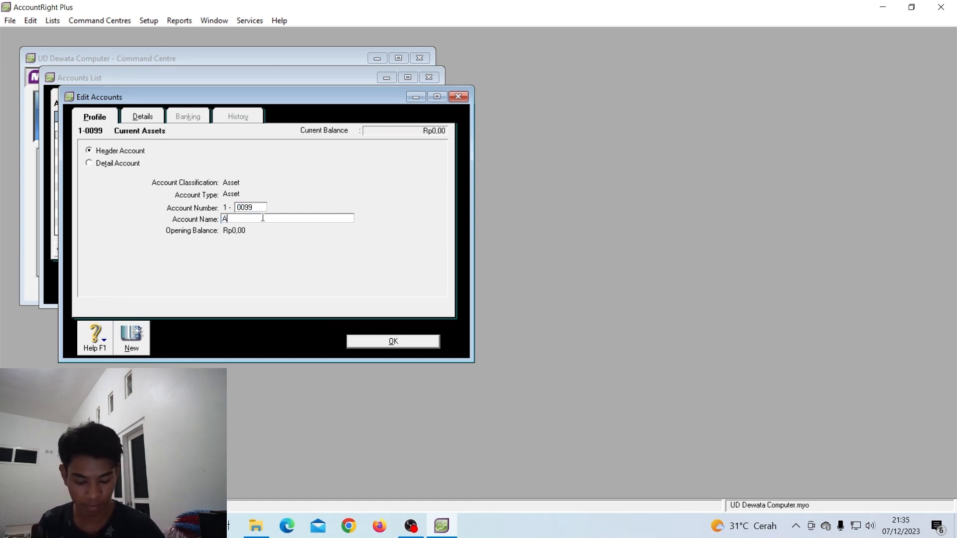
text(KTIVA )
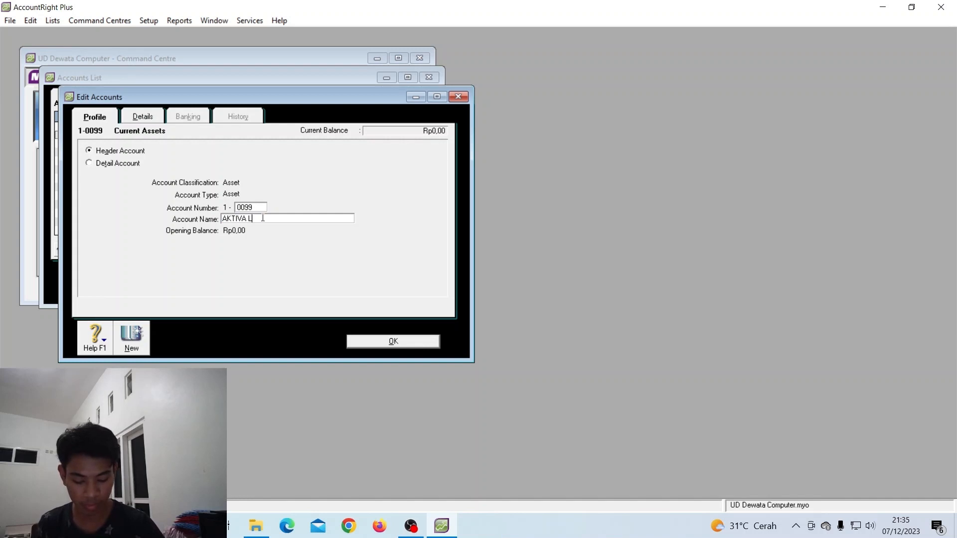
text(LANCAR)
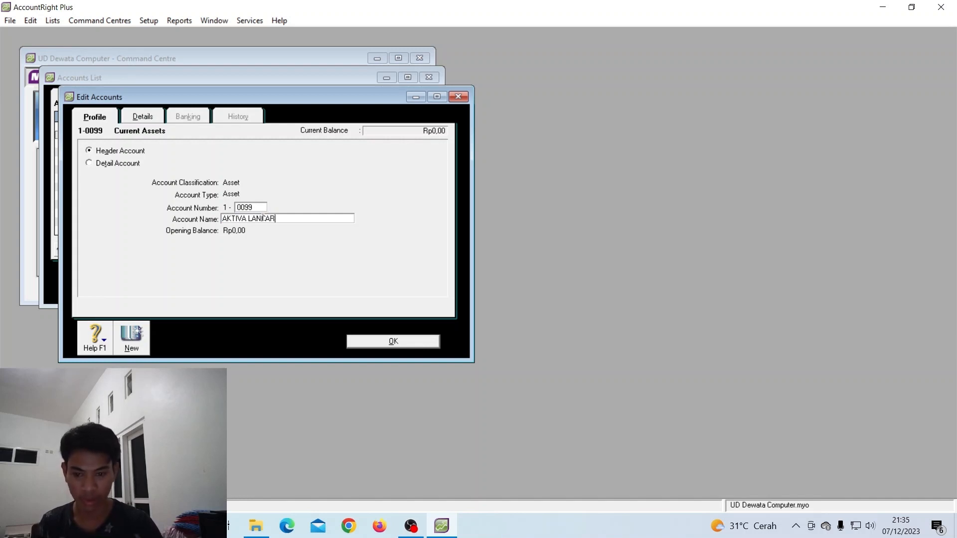
key(Tab)
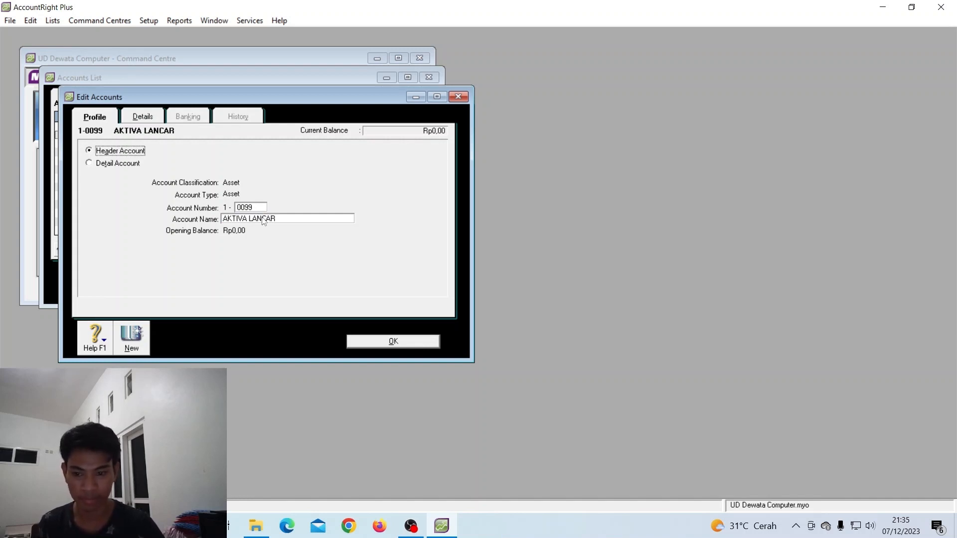
click(353, 343)
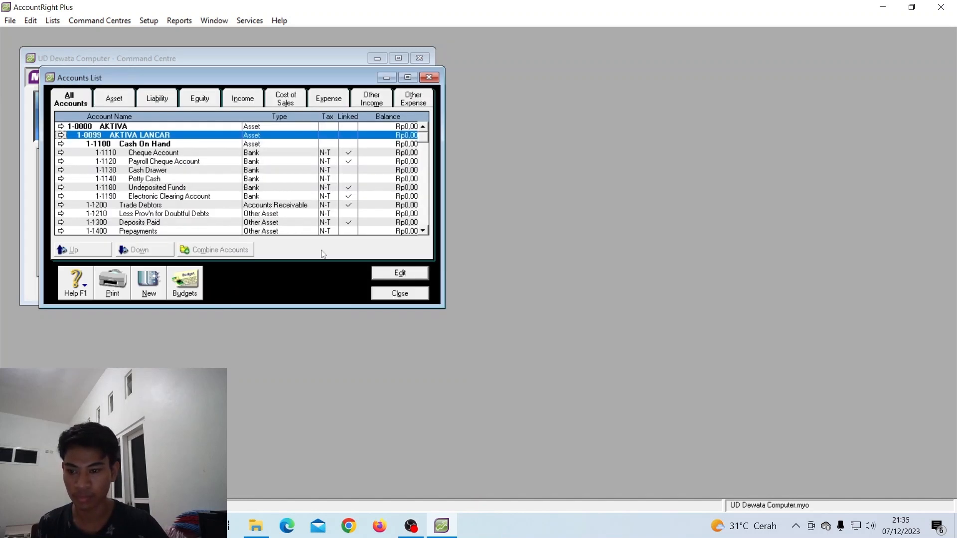
click(179, 155)
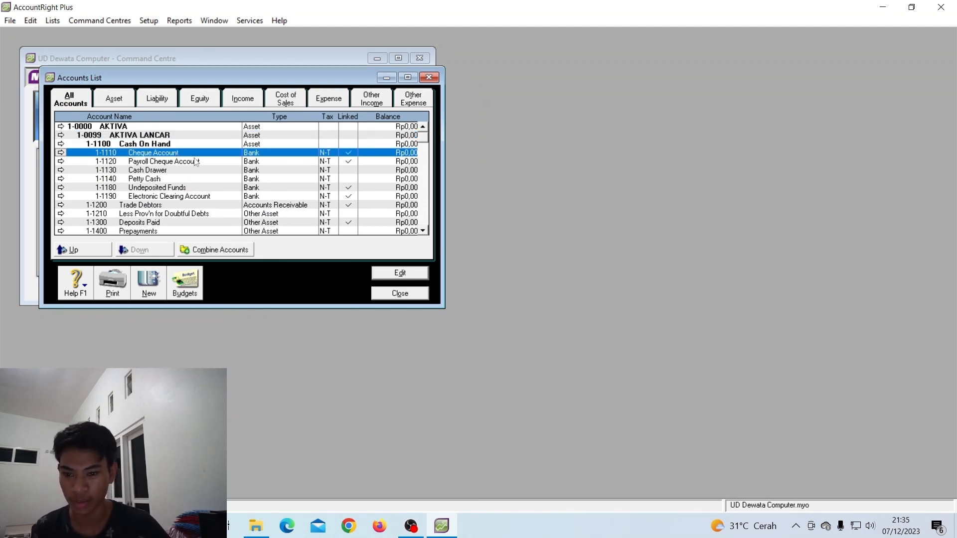
Renumber Cheque Account to 1-0100 and rename it Kas
double_click(158, 155)
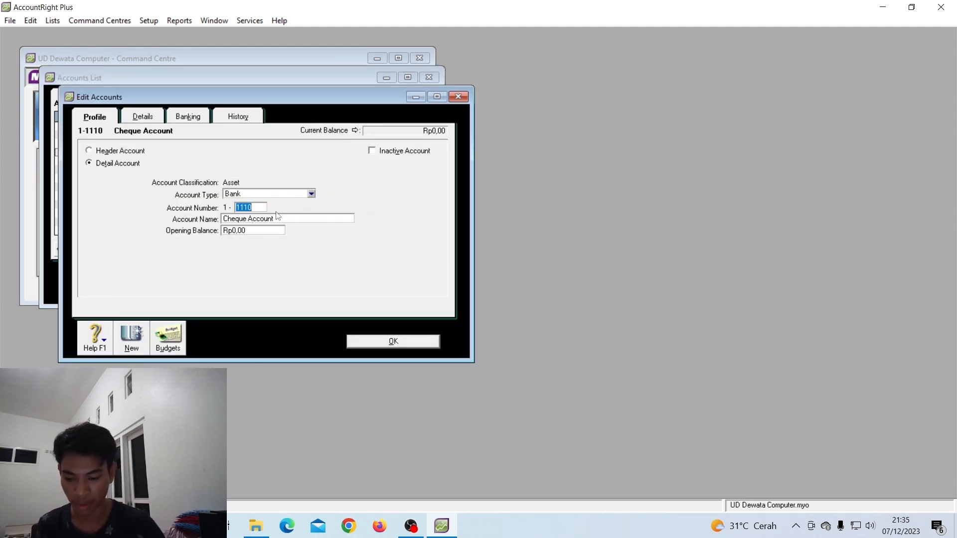
text(0100)
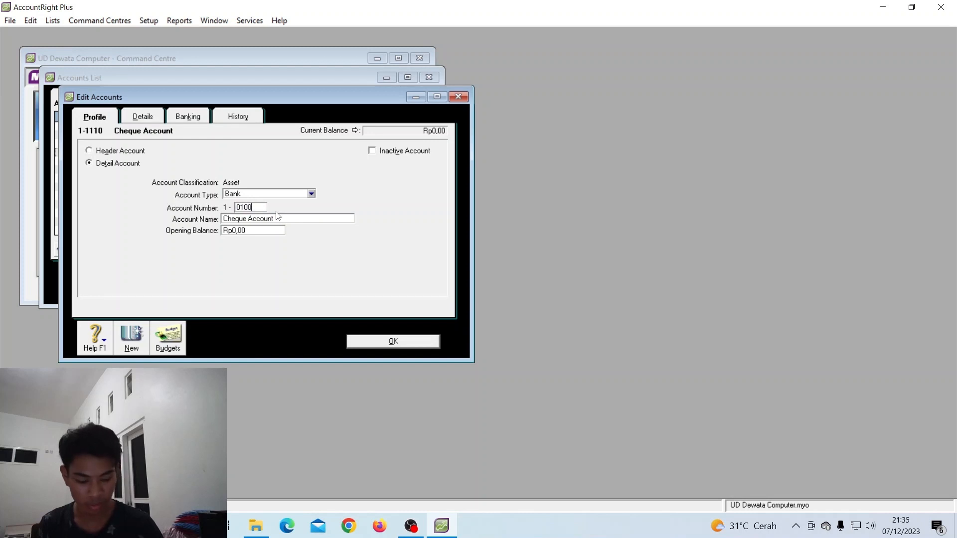
key(Tab)
text(Ka)
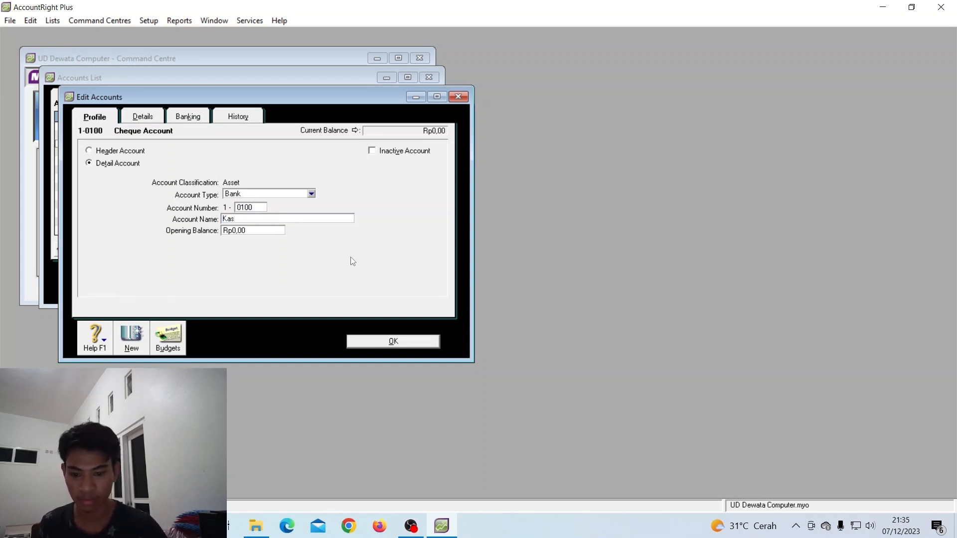
click(391, 344)
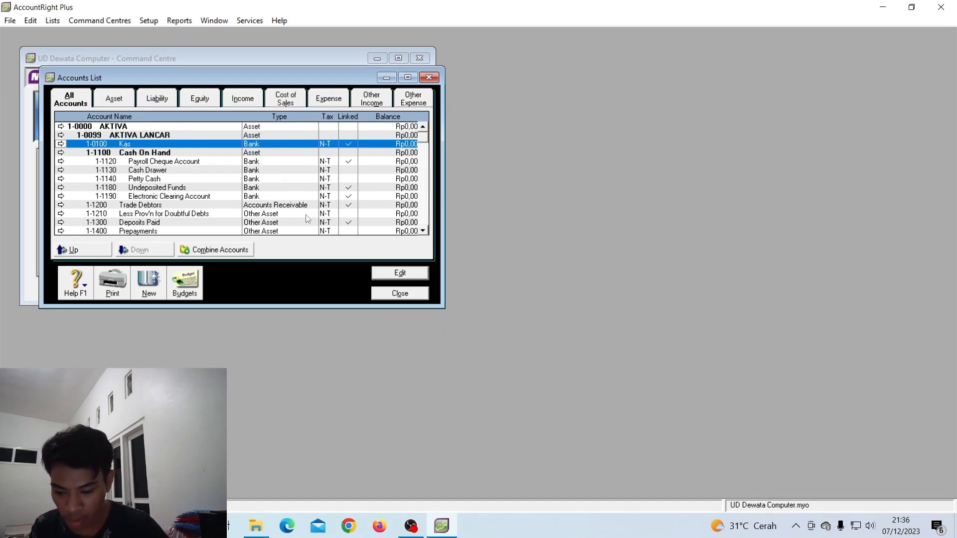
Renumber Payroll Cheque Account to 1-0101 Bank BNI, leaving Cash Drawer unchanged
double_click(173, 164)
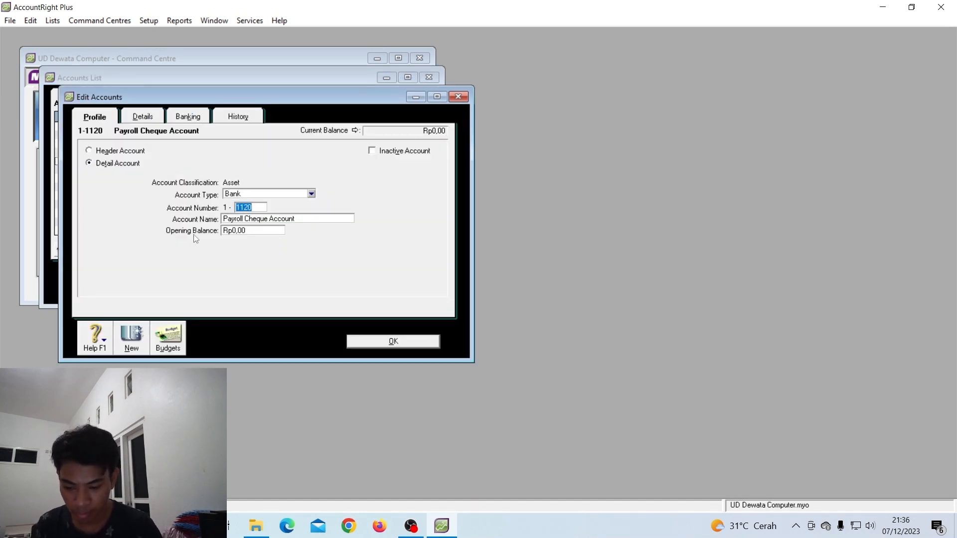
text(0101)
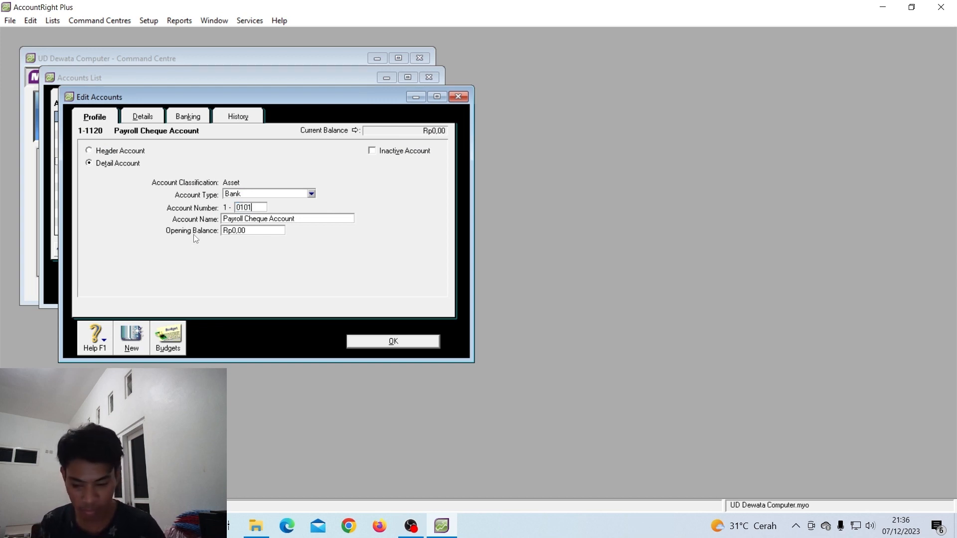
key(Tab)
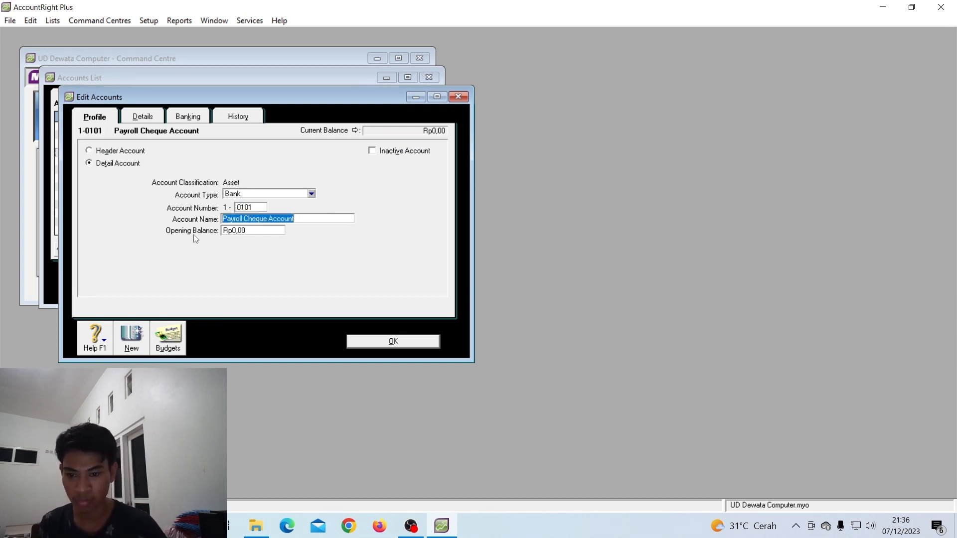
text(Bank)
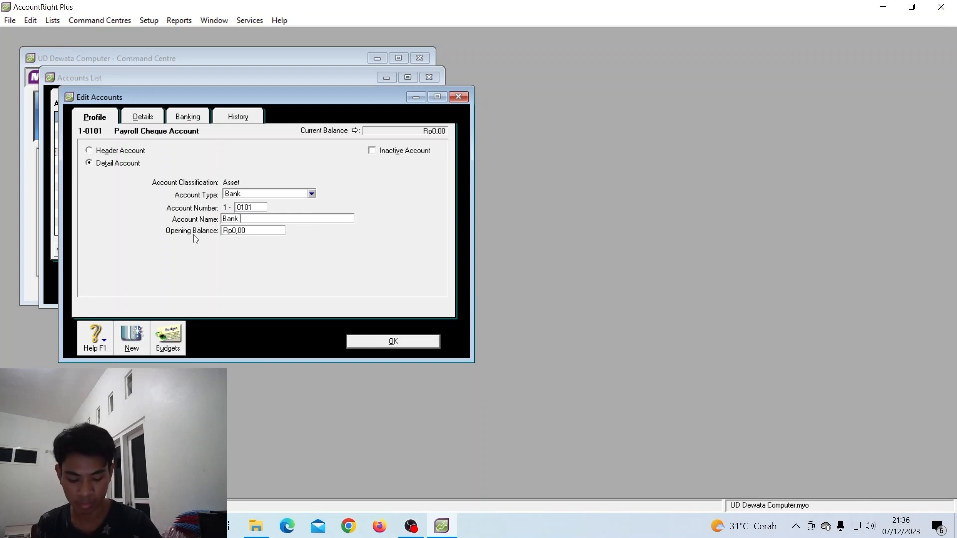
text( BNI)
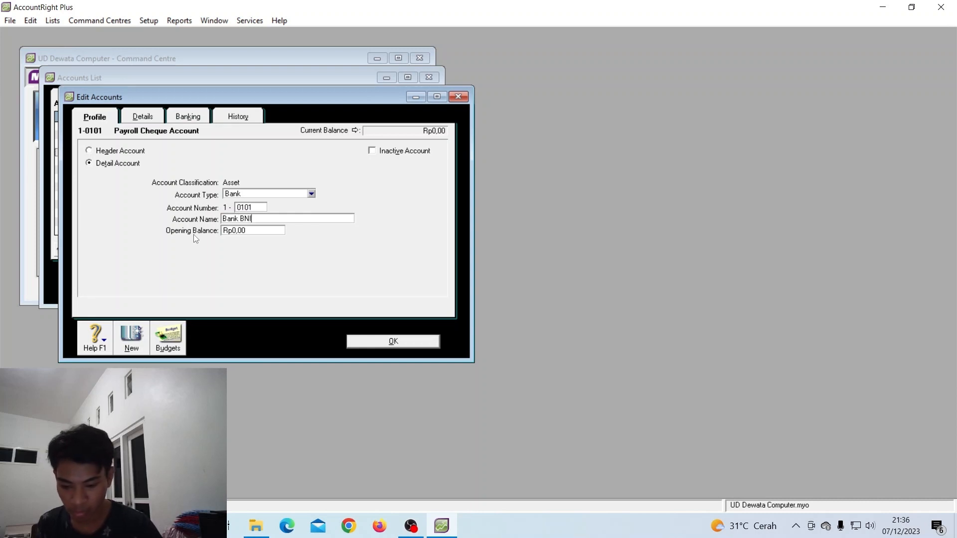
key(Tab)
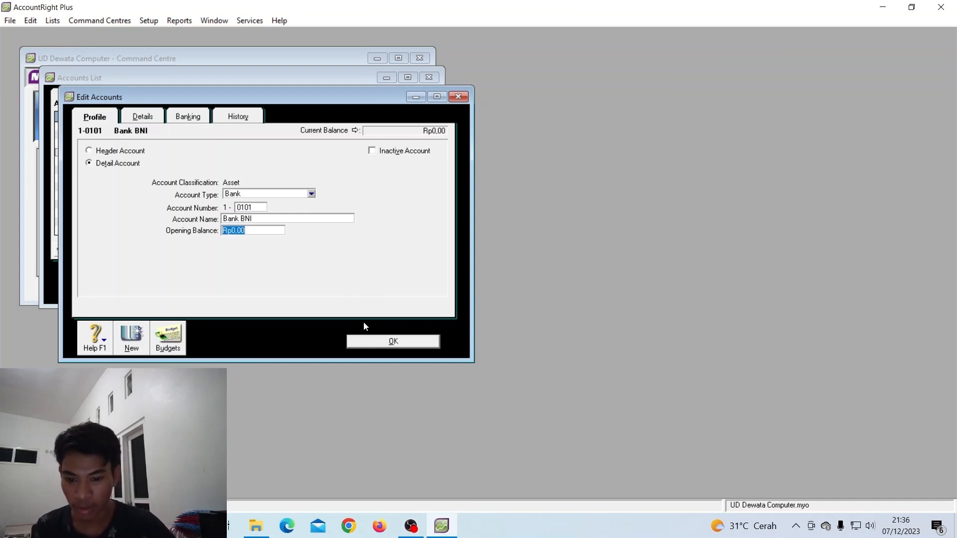
click(368, 341)
double_click(167, 171)
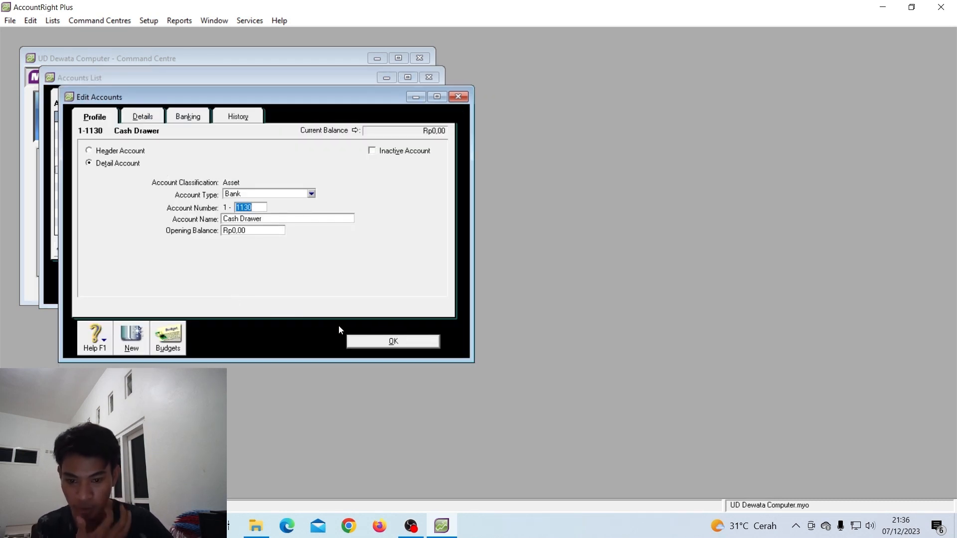
click(360, 340)
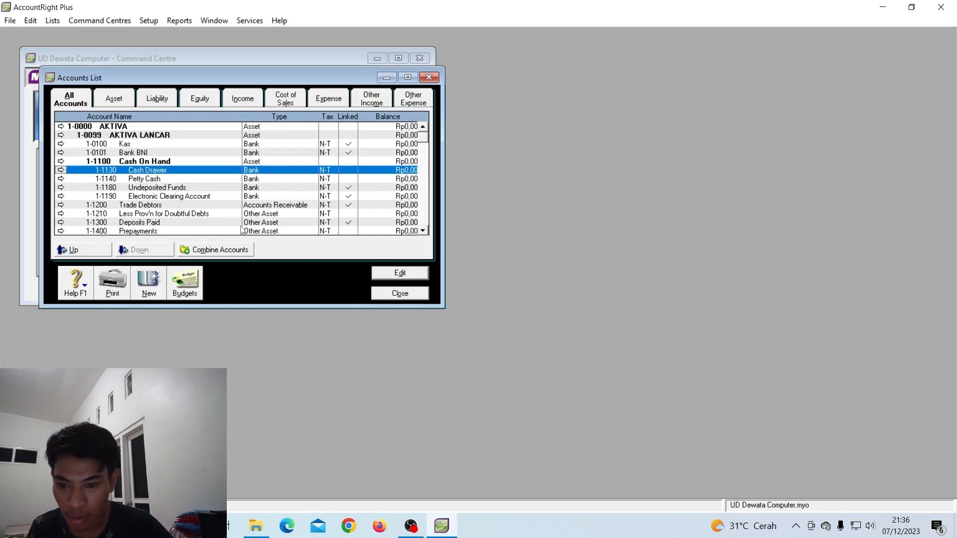
Give Trade Debtors account number 1-0102 and the name Piutang Dagang, then save
click(195, 207)
double_click(196, 208)
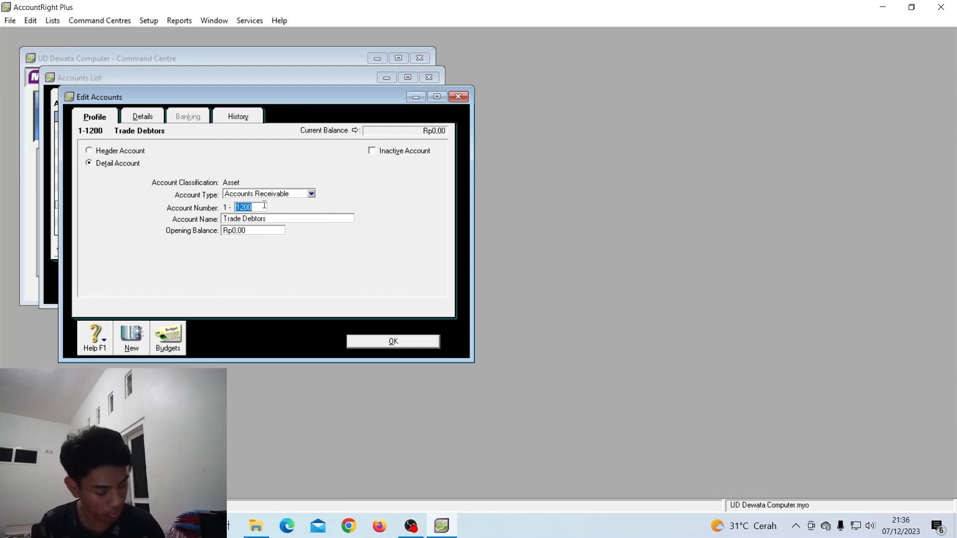
text(0102)
click(296, 216)
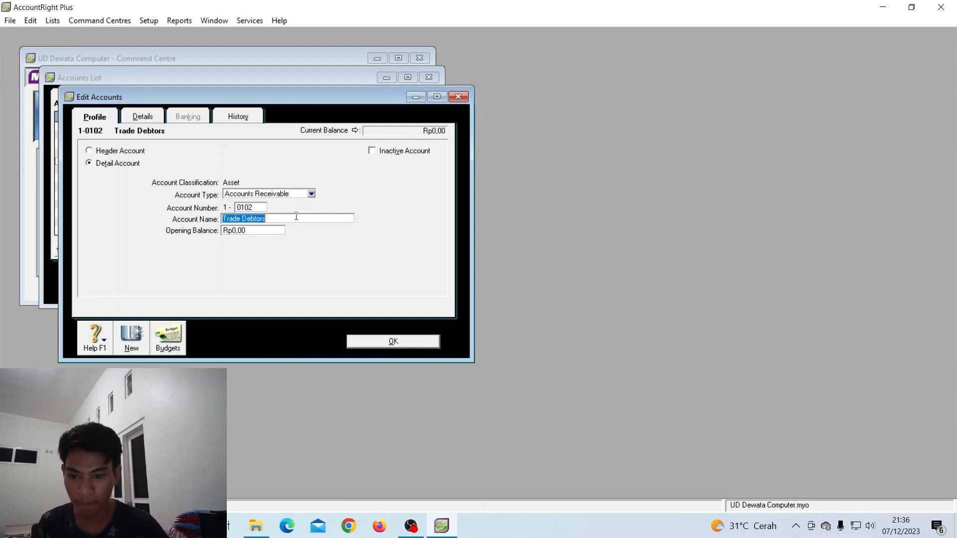
text(P)
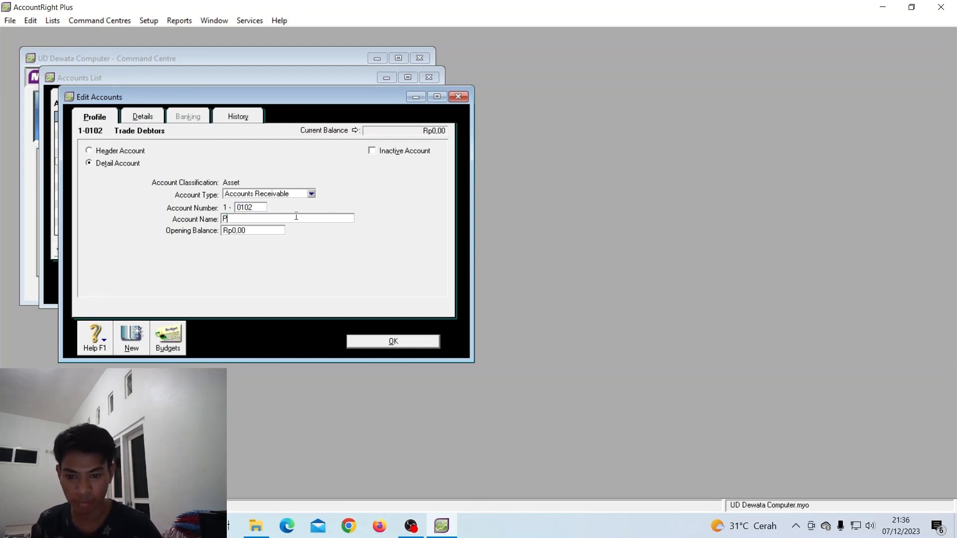
text(iutang )
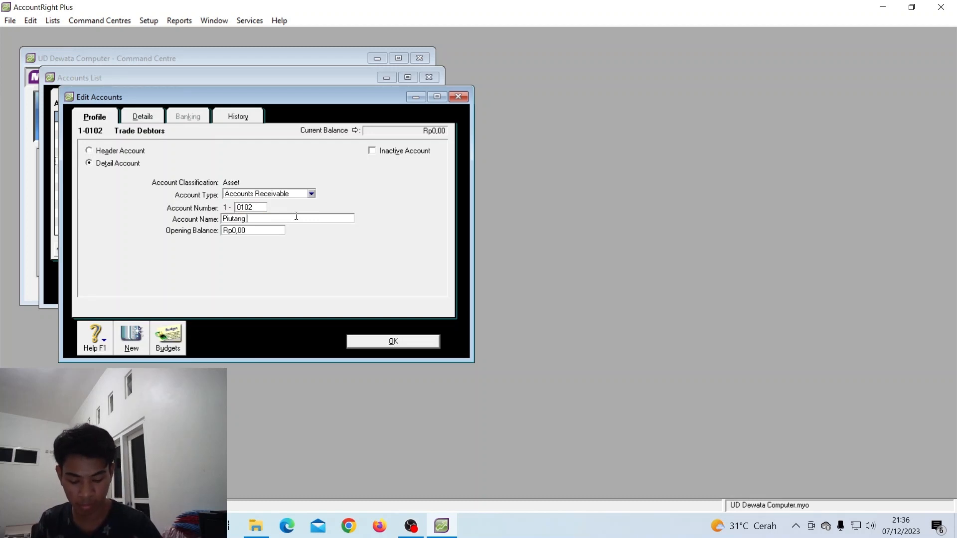
text(Dangan)
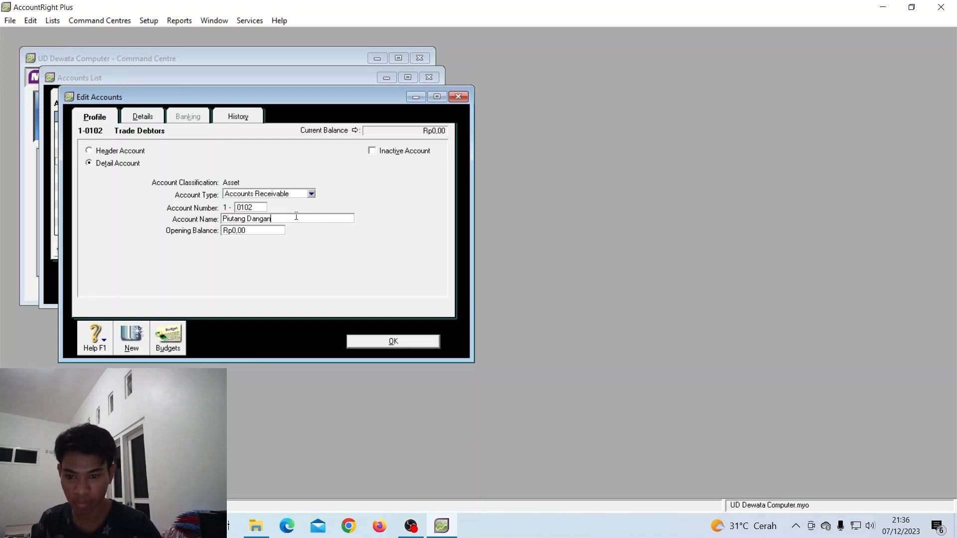
key(BackSpace)
key(BackSpace)
key(BackSpace)
key(BackSpace)
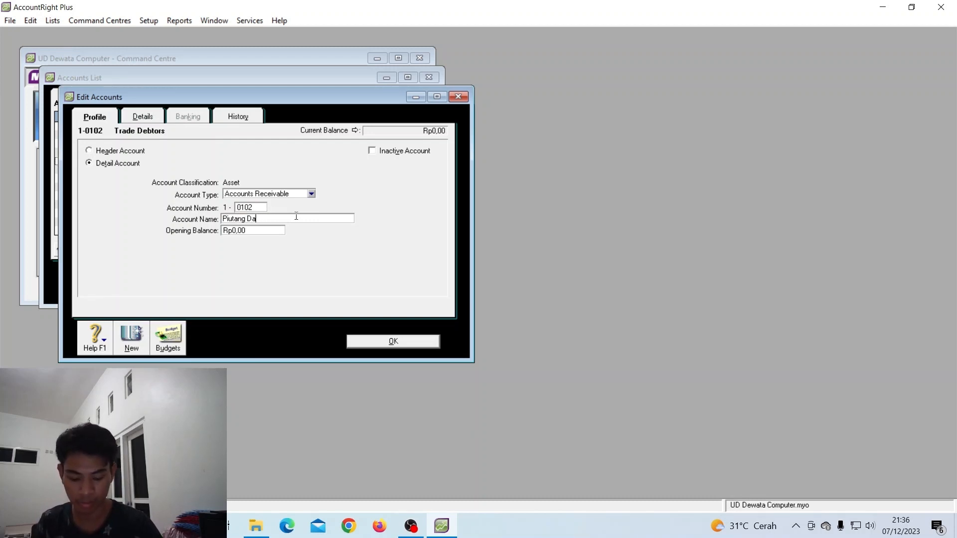
text(gang)
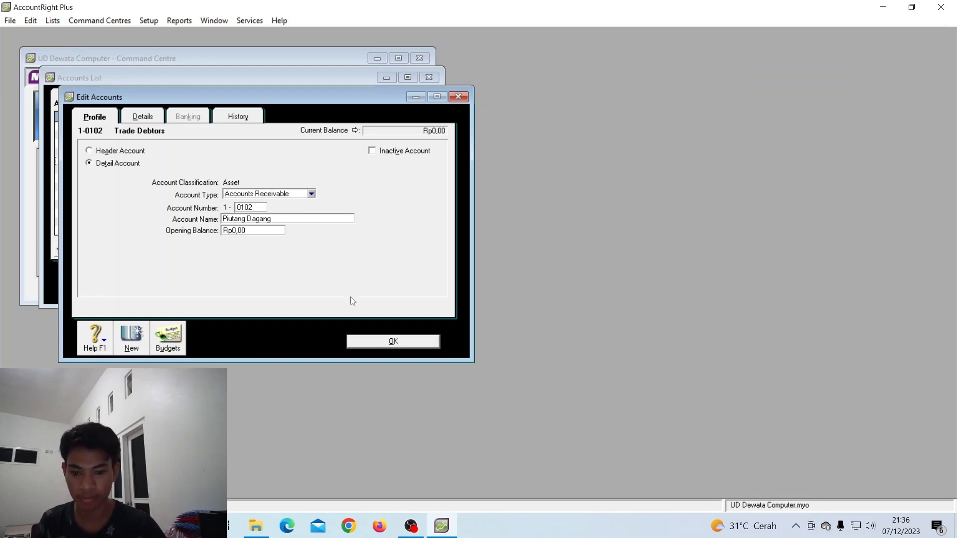
click(402, 343)
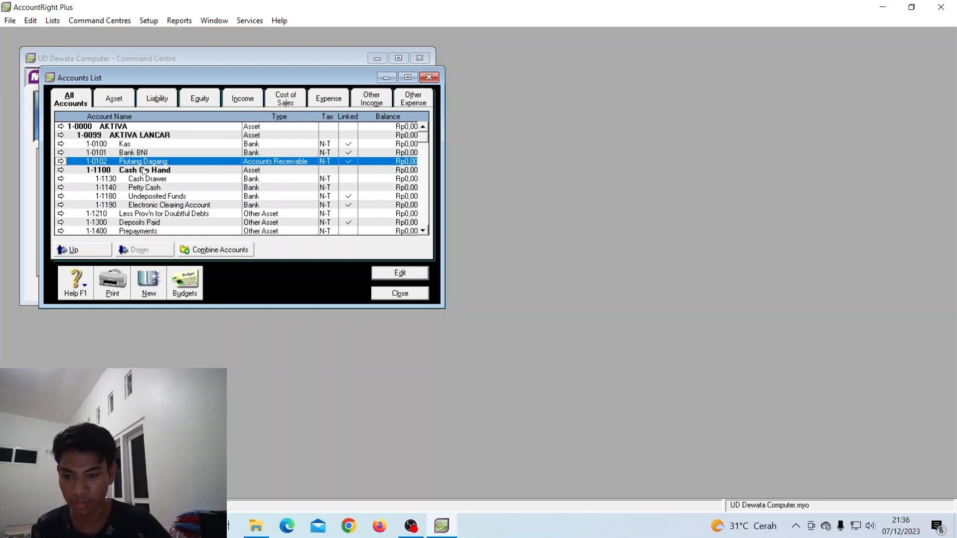
Give Less Prov'n for Doubtful Debts number 1-0103 and the name Persed. Barang Dagang
double_click(177, 215)
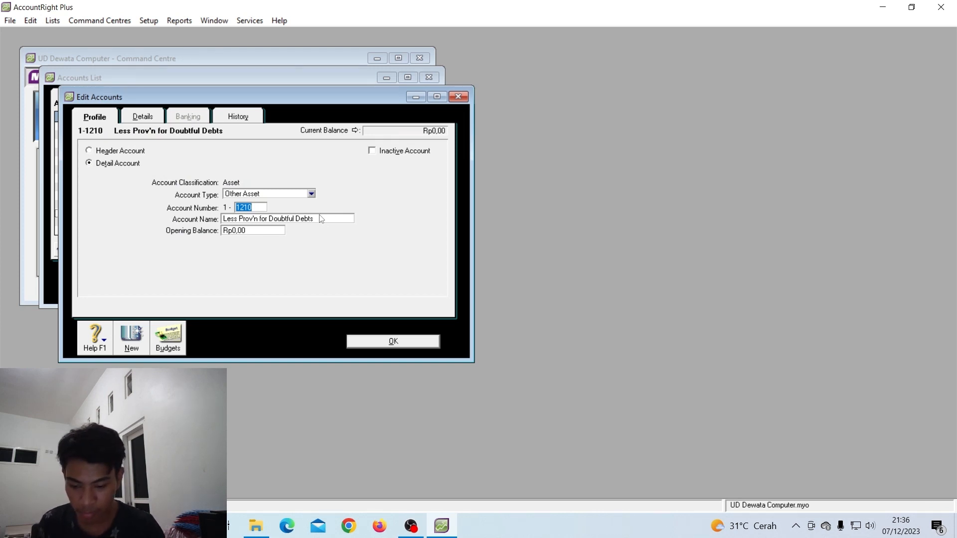
text(0)
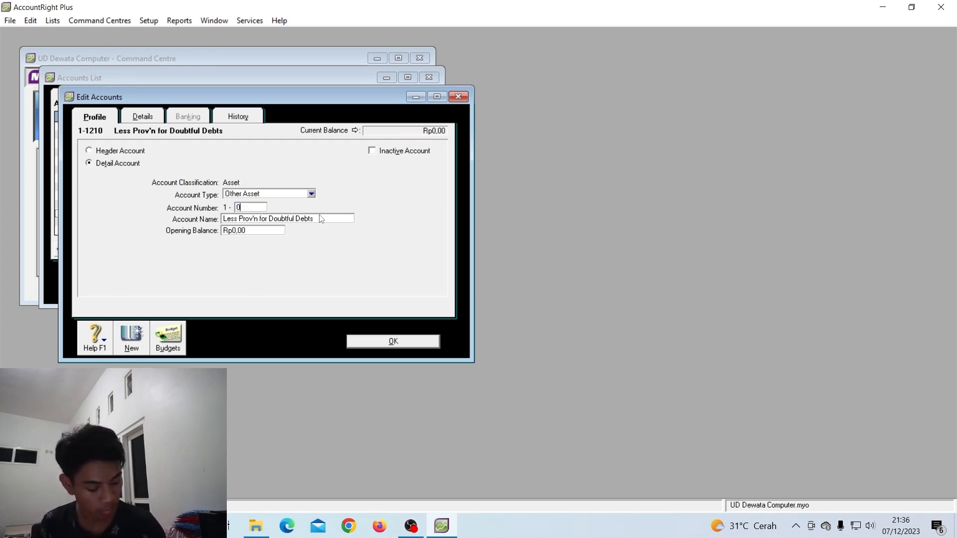
text(103)
key(Tab)
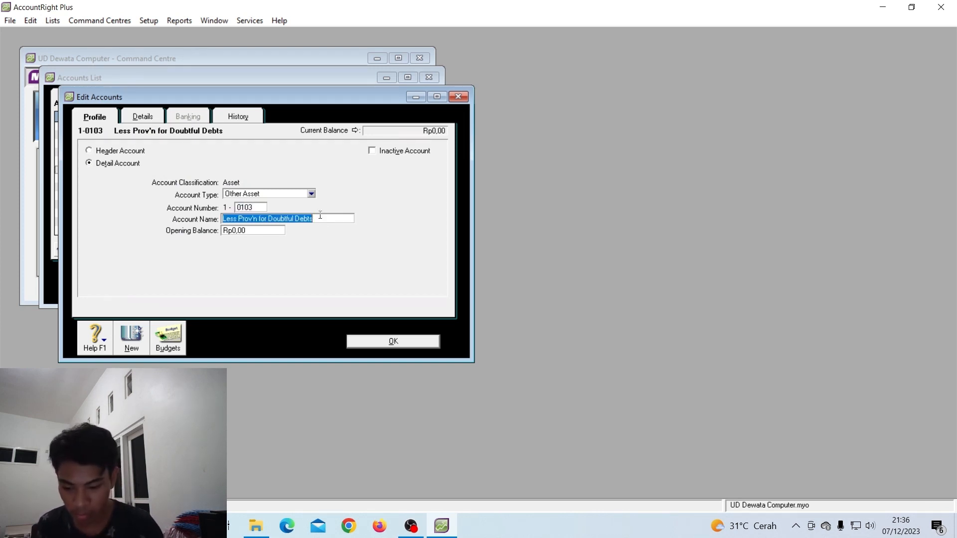
text(Persed.)
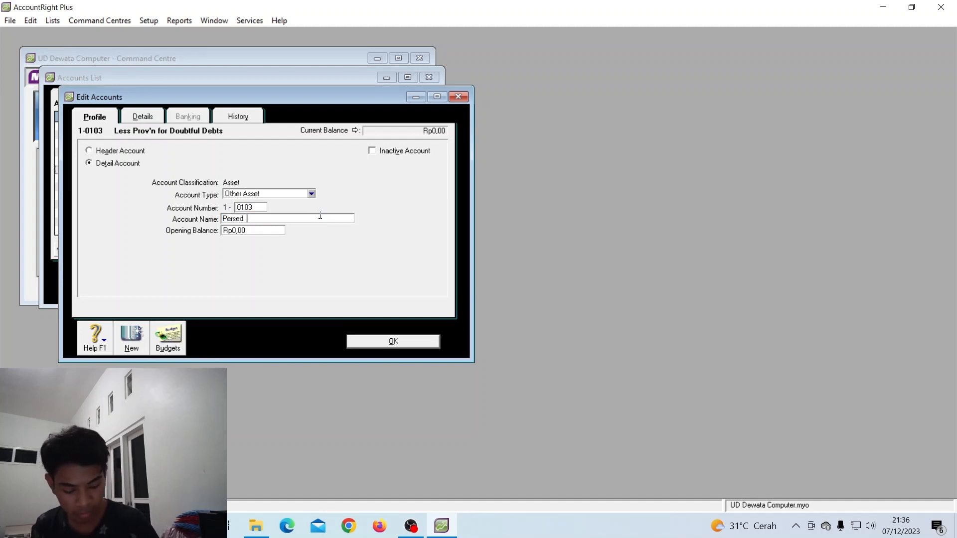
text( Bar)
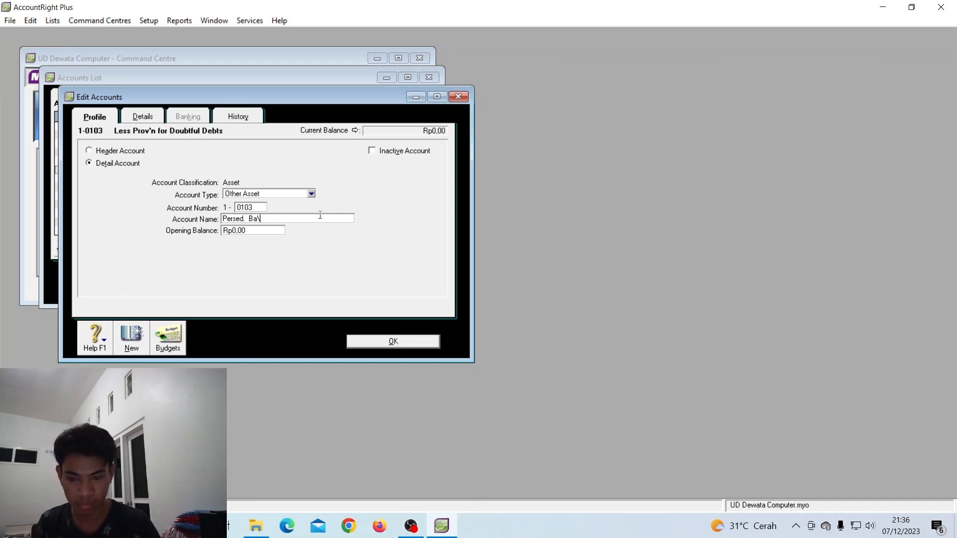
key(BackSpace)
key(BackSpace)
key(BackSpace)
key(BackSpace)
text(Ba)
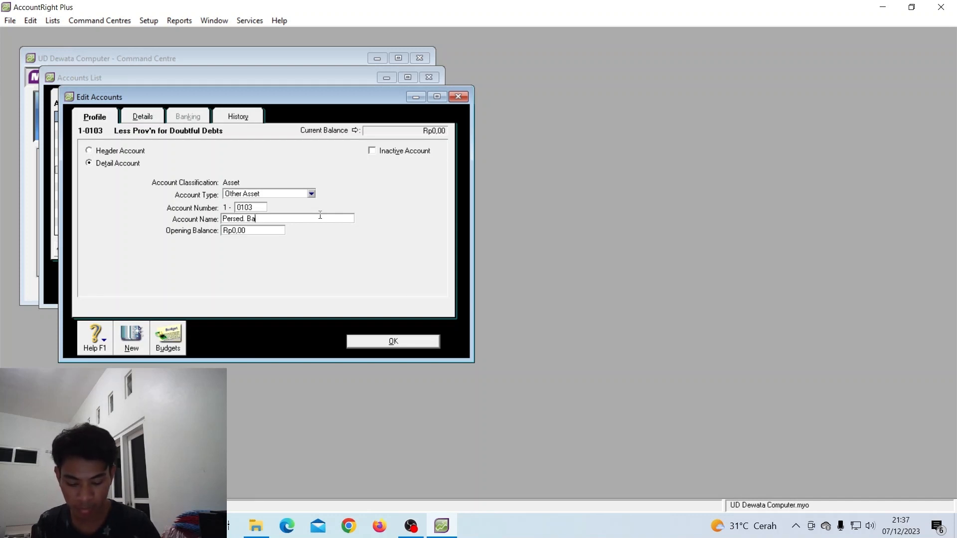
text(rang Dagang)
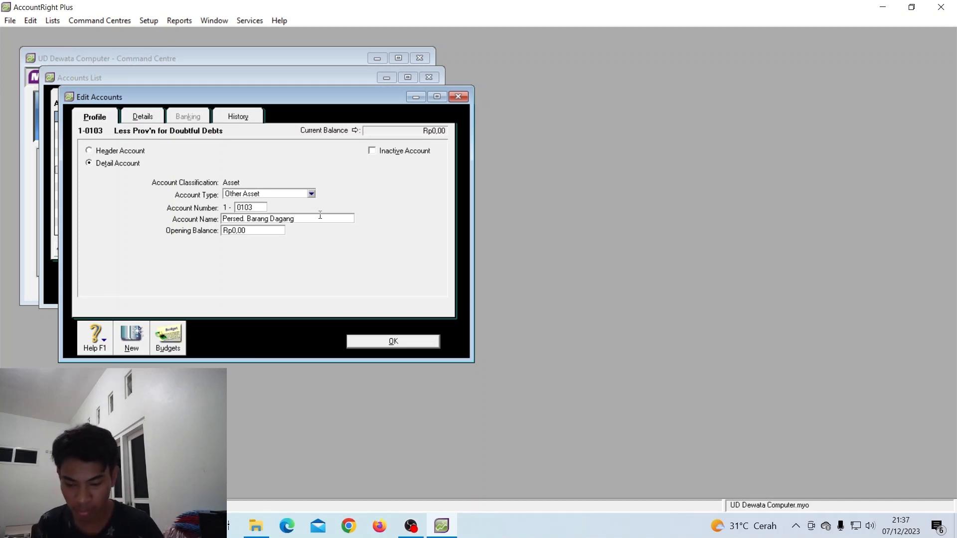
Save Persed. Barang Dagang, then renumber Deposits Paid to 1-0104 and rename it Perlengkapan
click(382, 341)
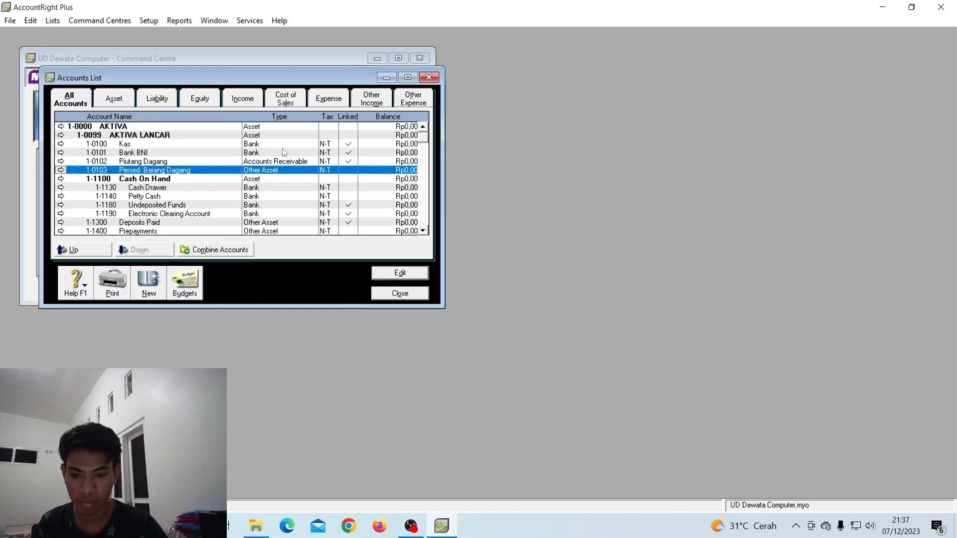
double_click(203, 223)
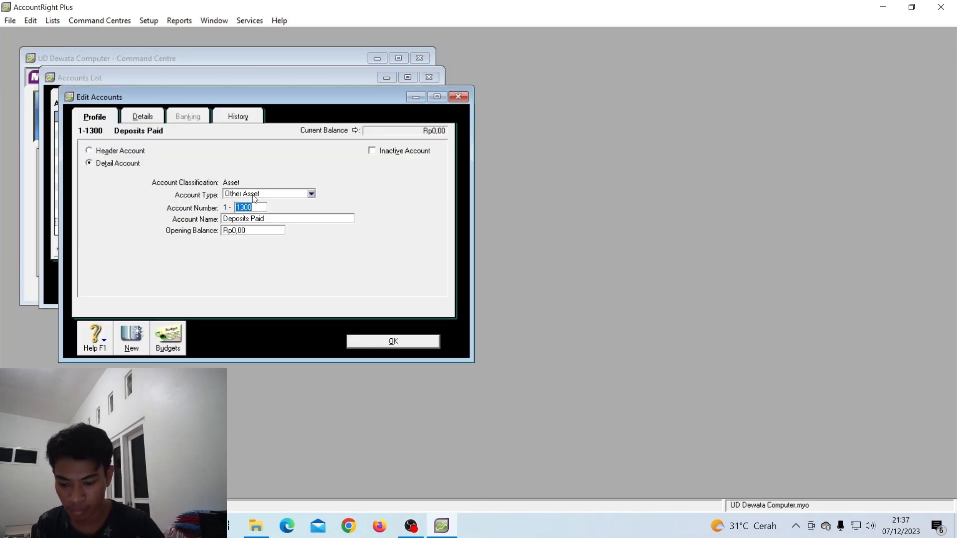
text(0104)
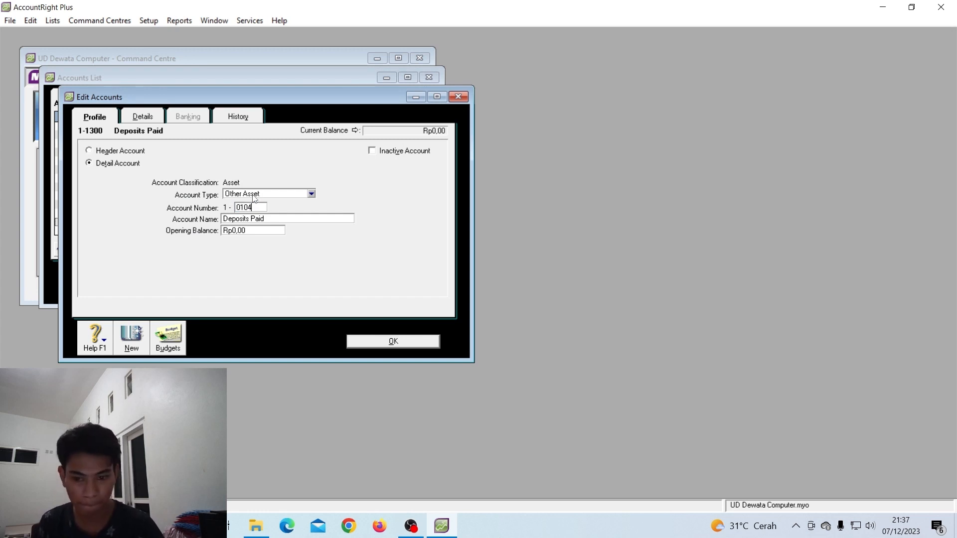
key(Tab)
text(Perleng)
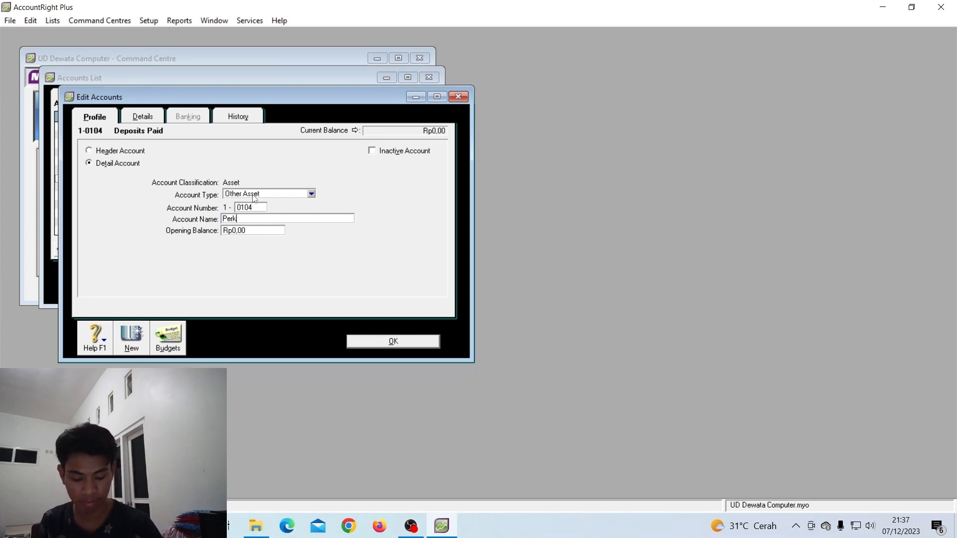
text(k)
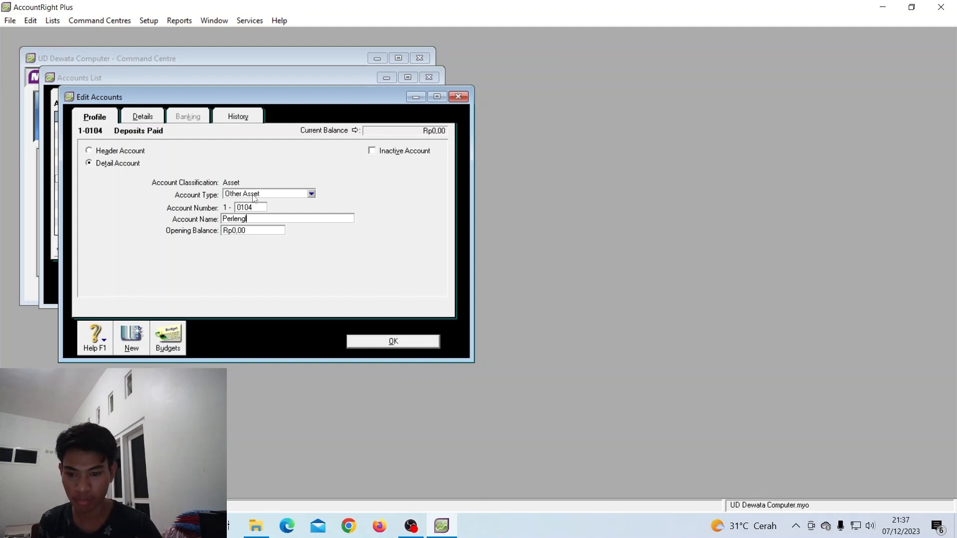
text(apan)
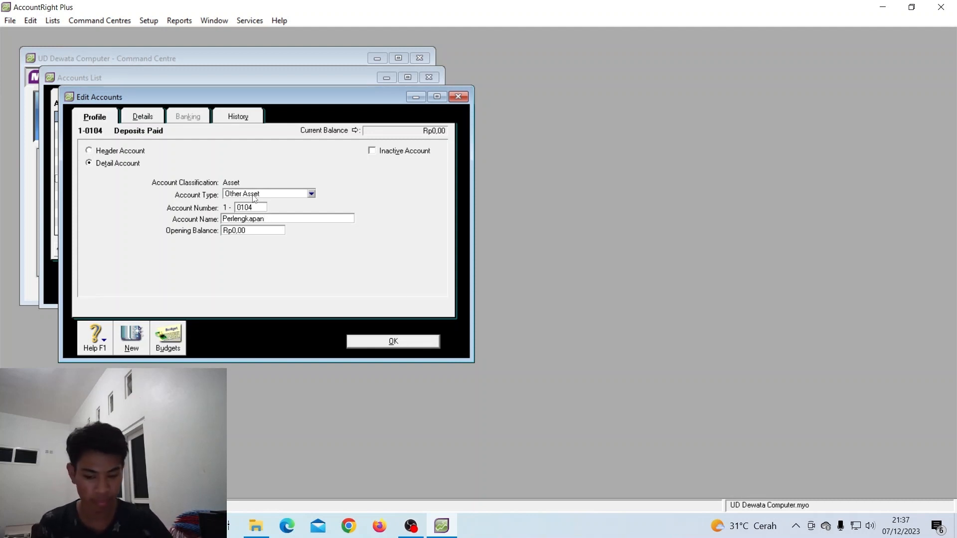
click(365, 347)
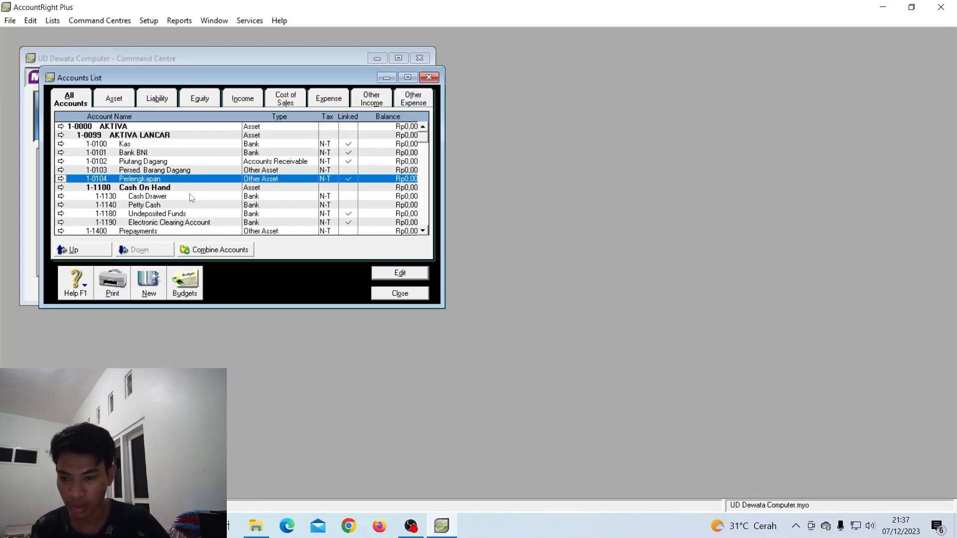
Change the Cash On Hand header to account 1-0109 named AKTIVA TETAP
double_click(169, 190)
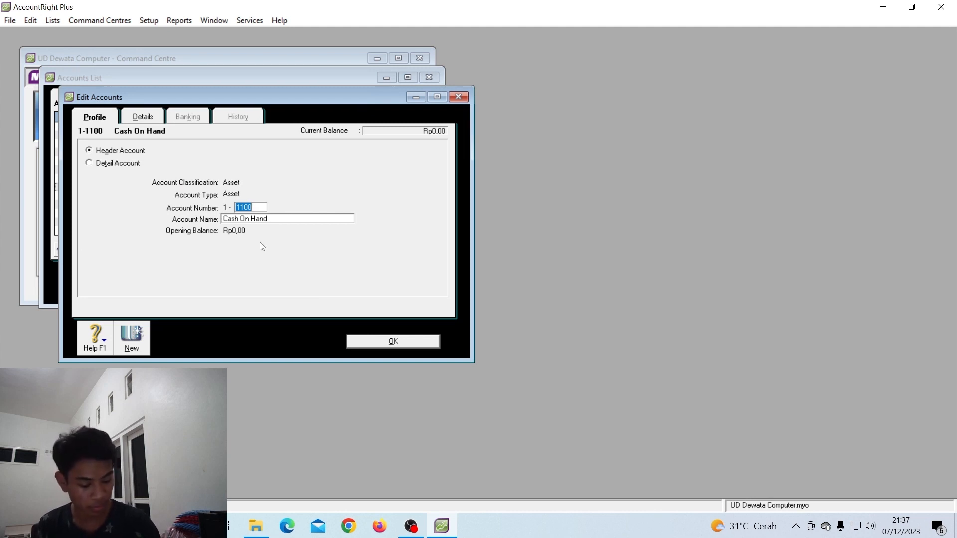
text(0109)
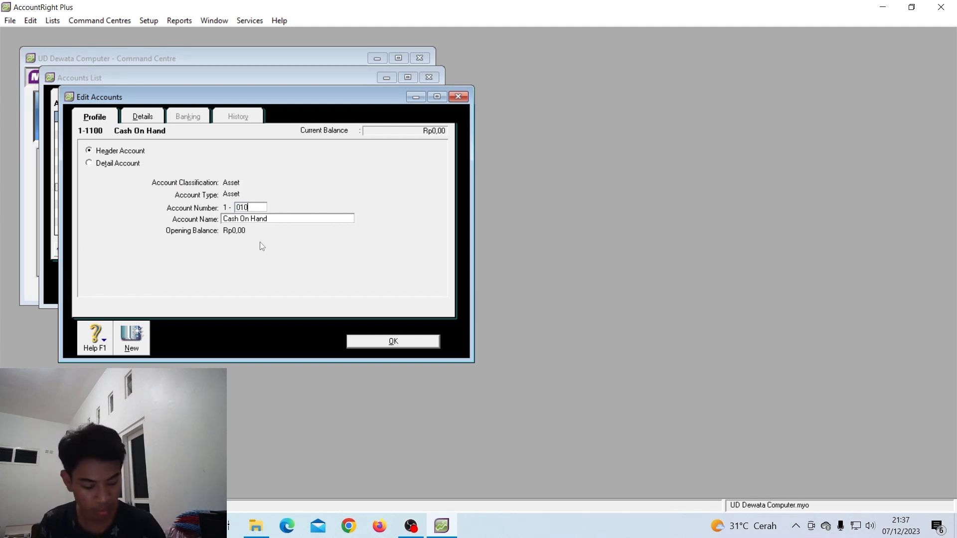
key(Tab)
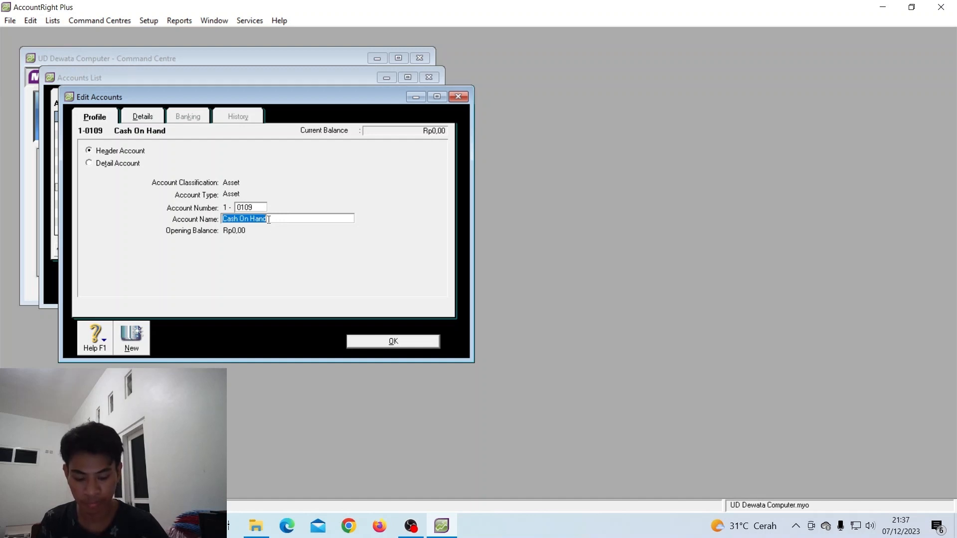
text(AKTIVA)
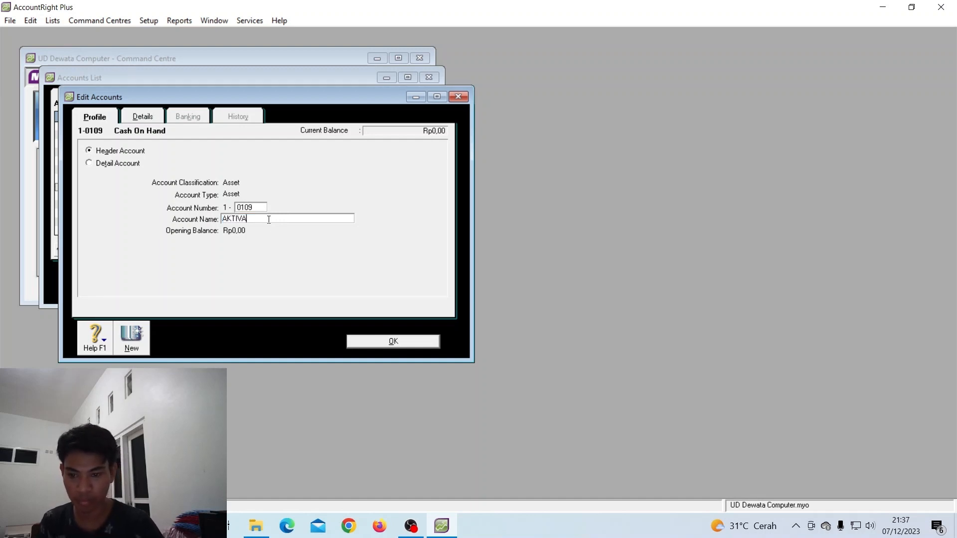
text( TETAP)
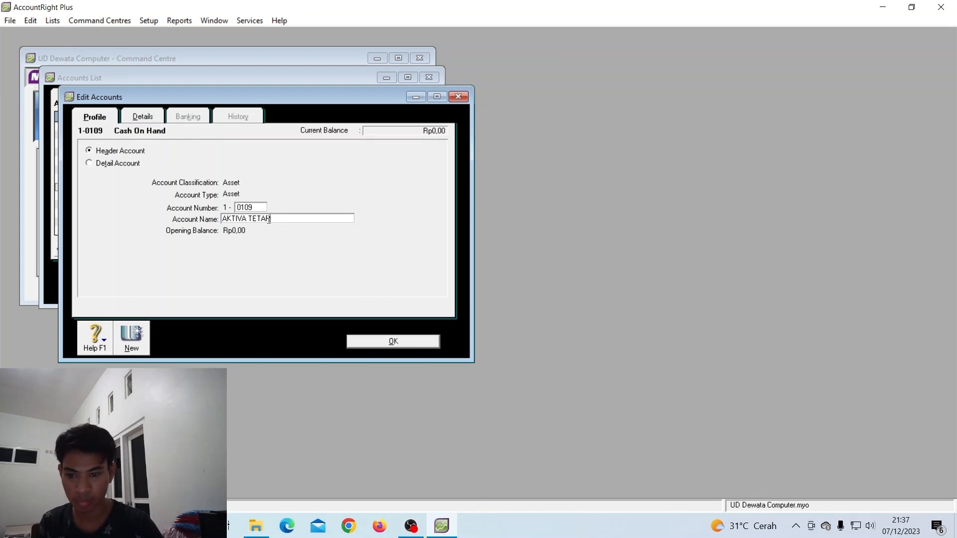
click(394, 340)
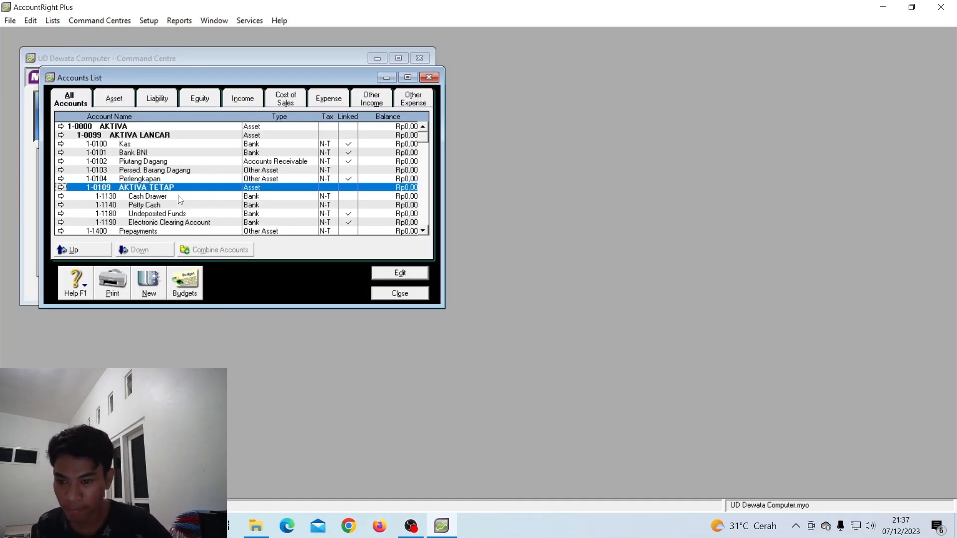
Renumber Prepayments to 1-0110 and rename it Peralatan
double_click(182, 231)
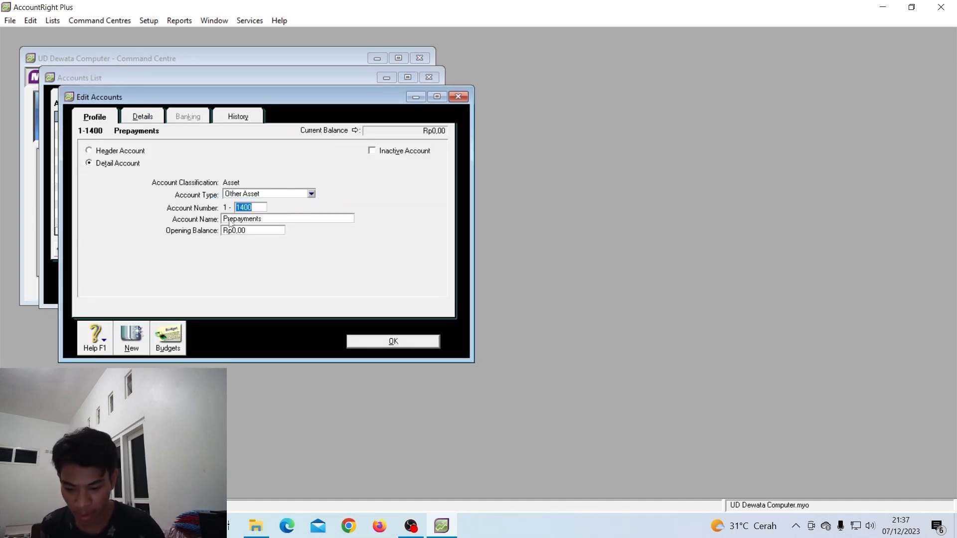
text(0110)
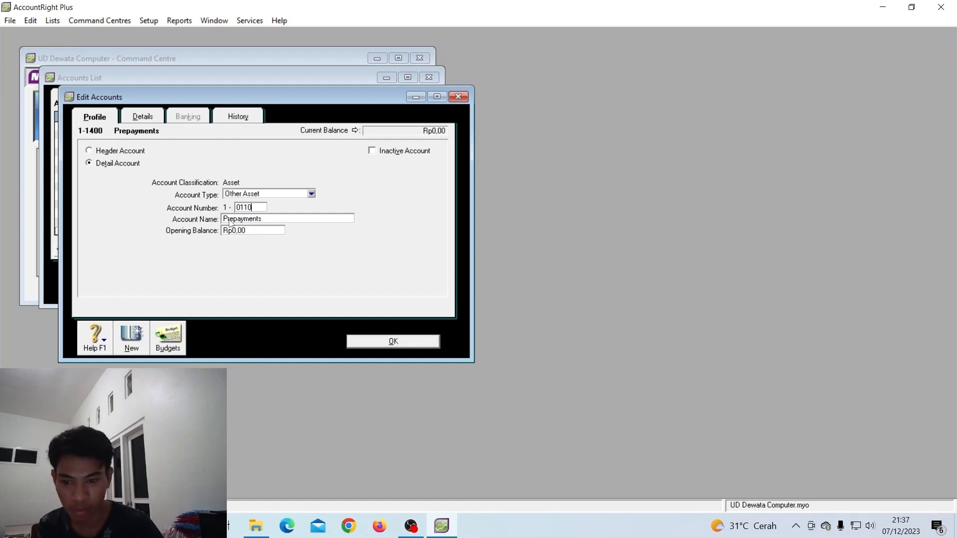
key(Tab)
text(Peral)
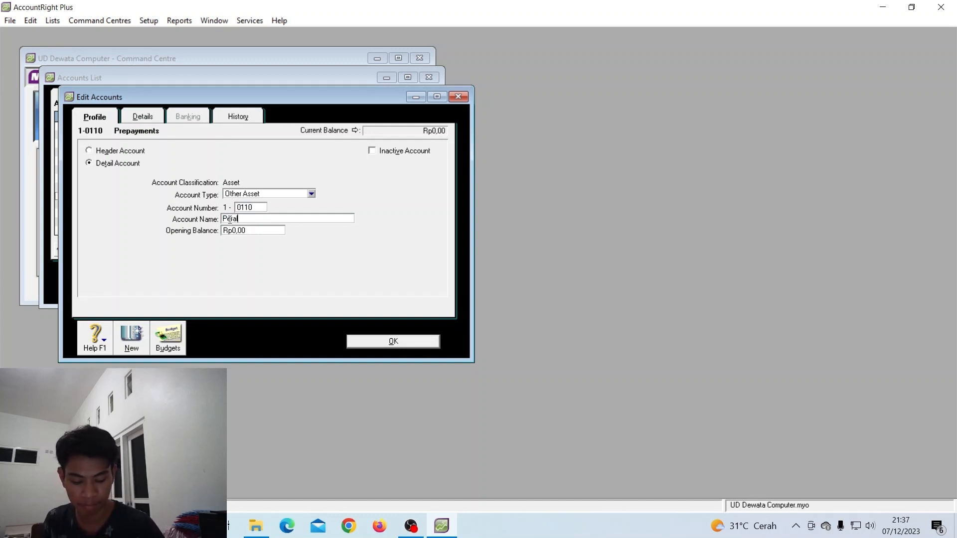
text(atan)
key(Tab)
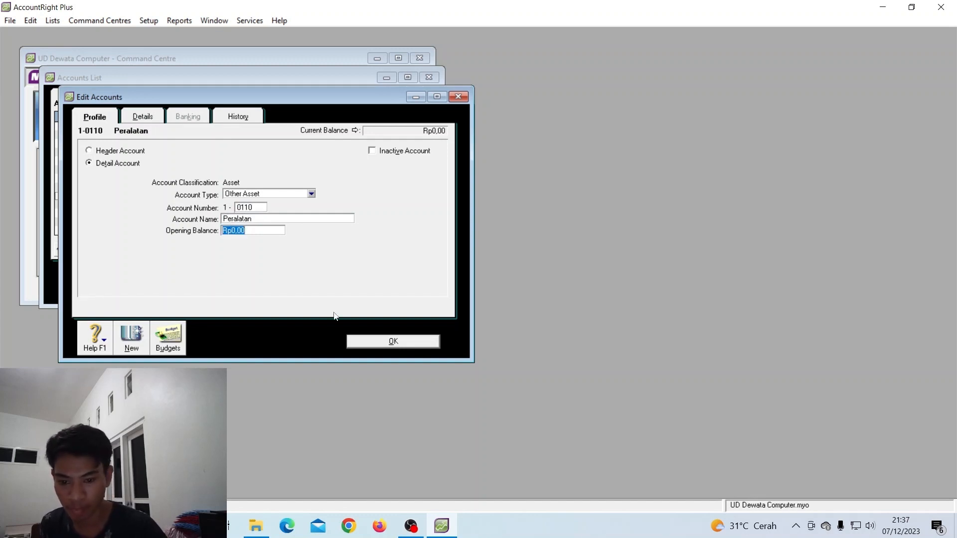
click(360, 342)
Change the Inventory account to 1-0111 named Akm. Peny Peralatan
scroll(299, 175, down, 1)
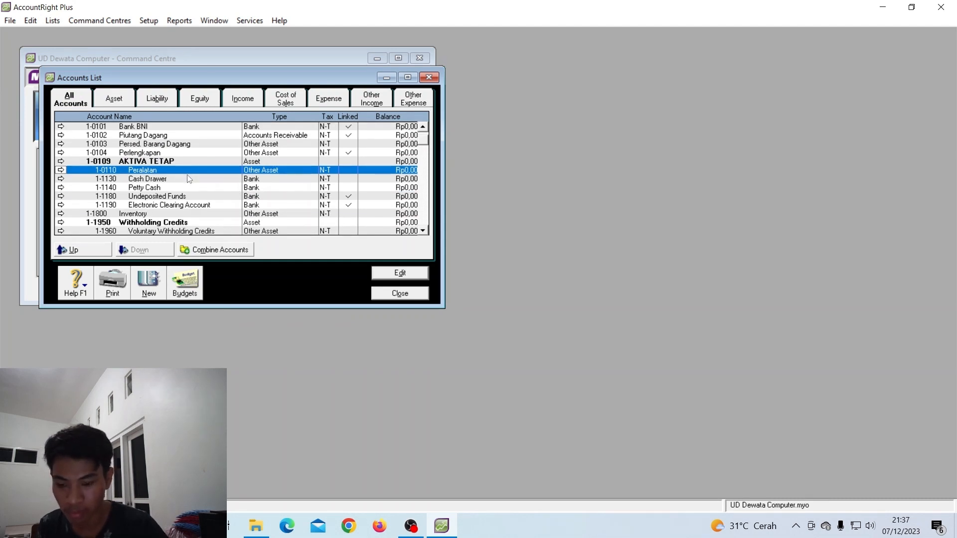
double_click(179, 214)
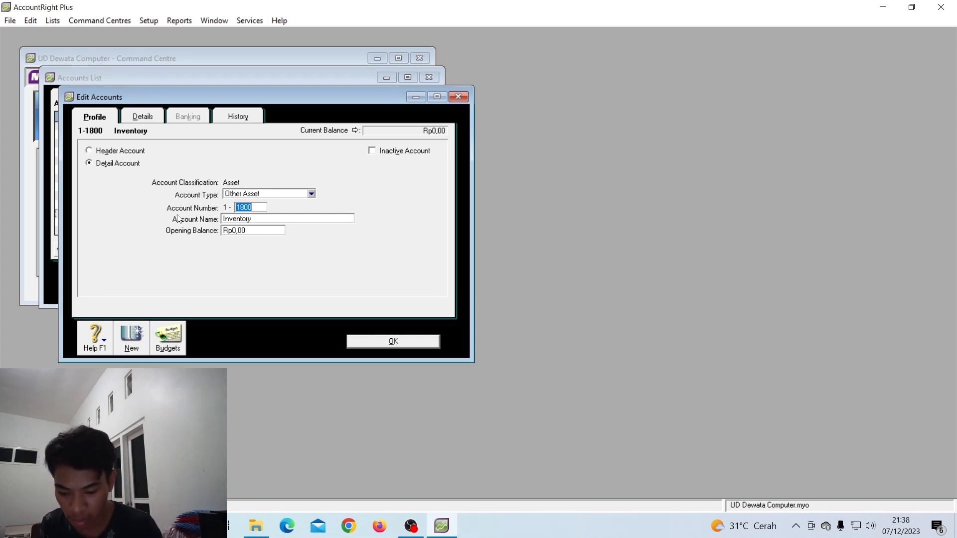
text(0111)
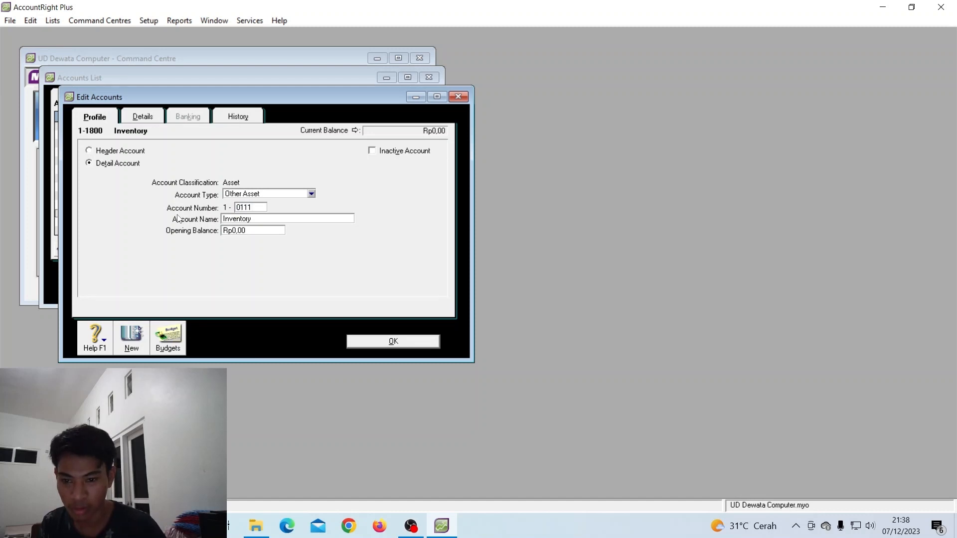
double_click(245, 218)
text(Ak)
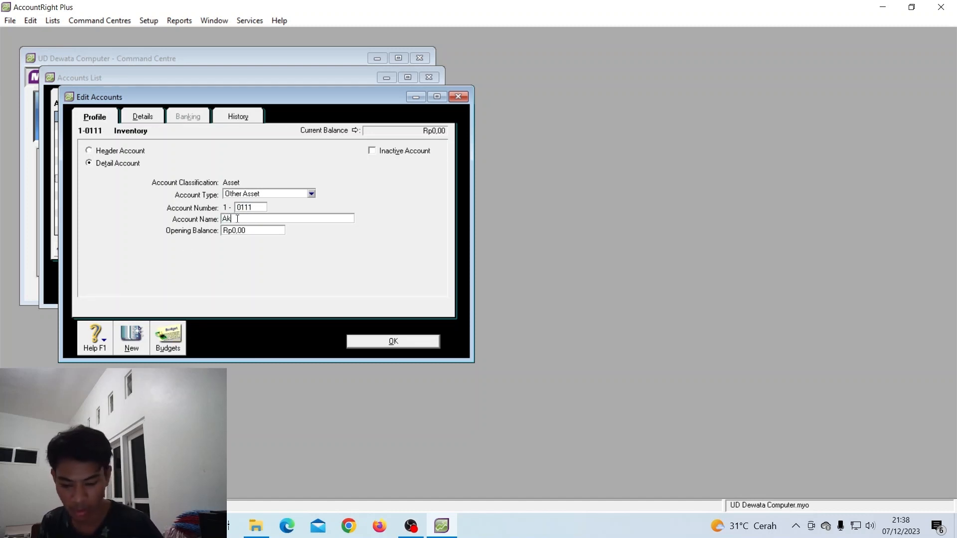
text(m. Peny)
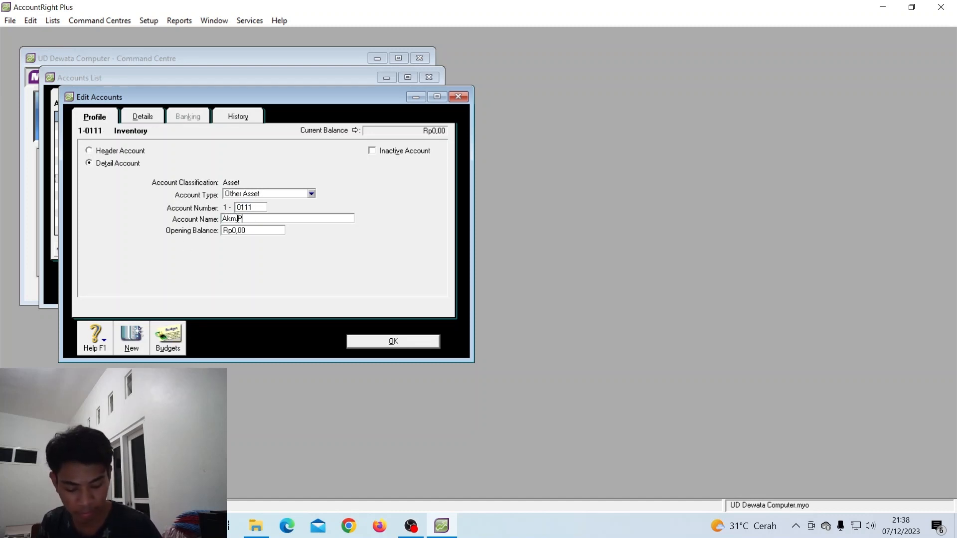
text( Peralatan)
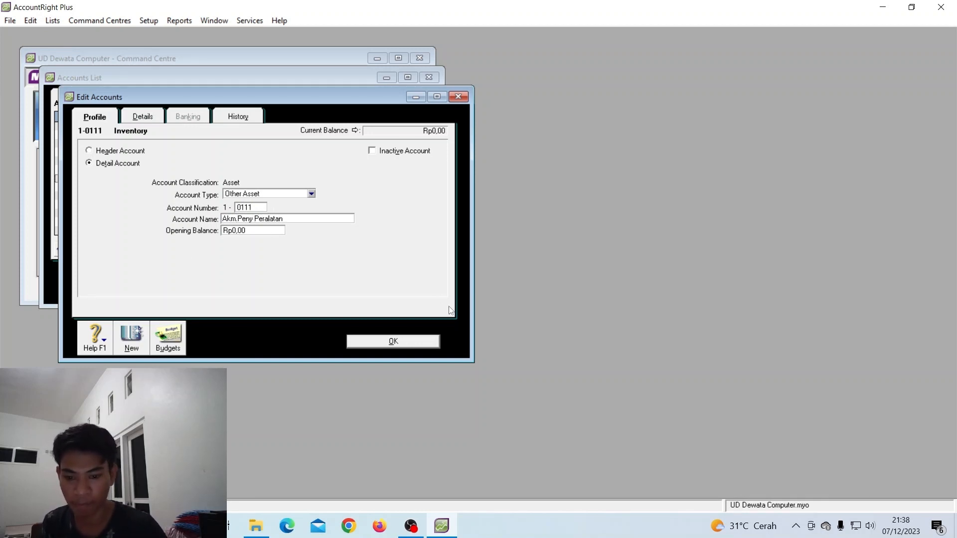
click(427, 337)
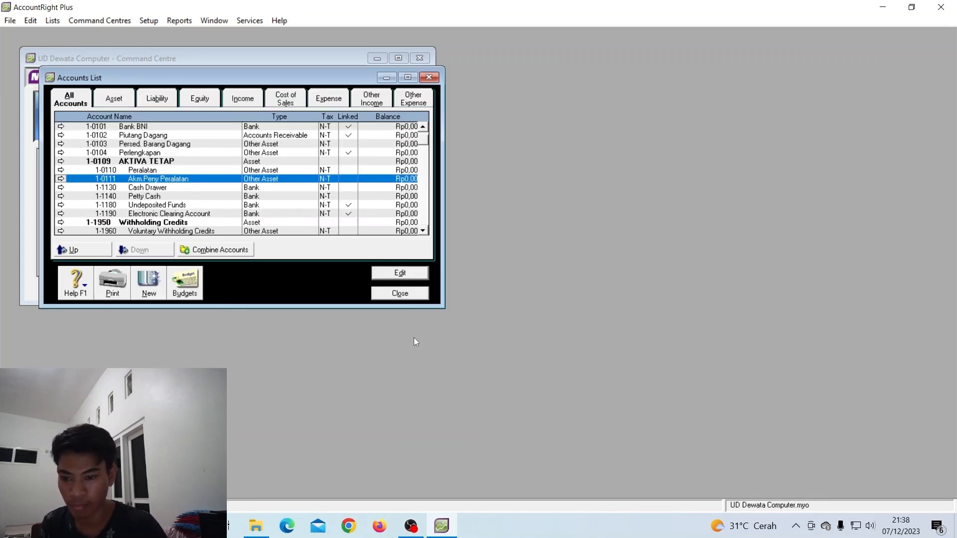
On the Liability tab, rename the 2-0000 Liabilities header to KEWAJIBAN
click(112, 98)
scroll(179, 184, down, 1)
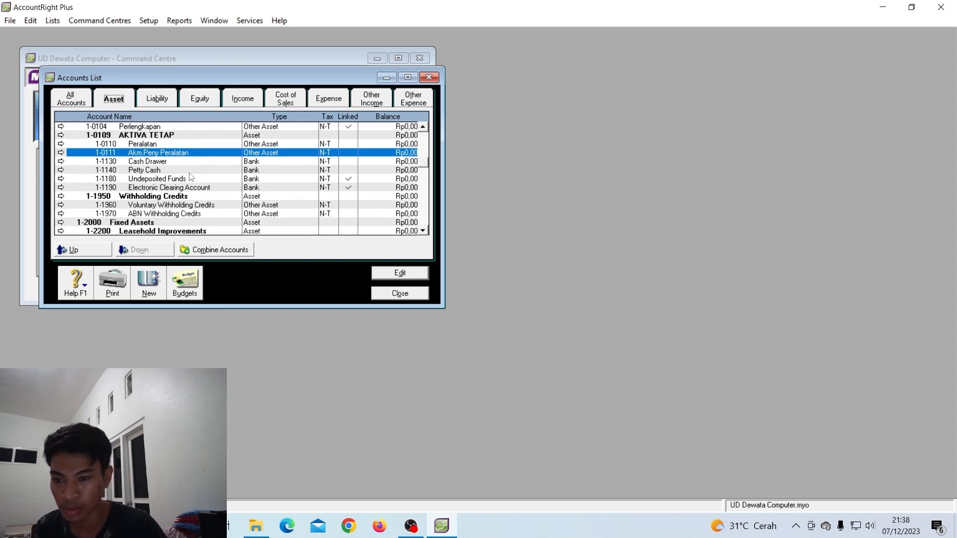
scroll(189, 177, up, 1)
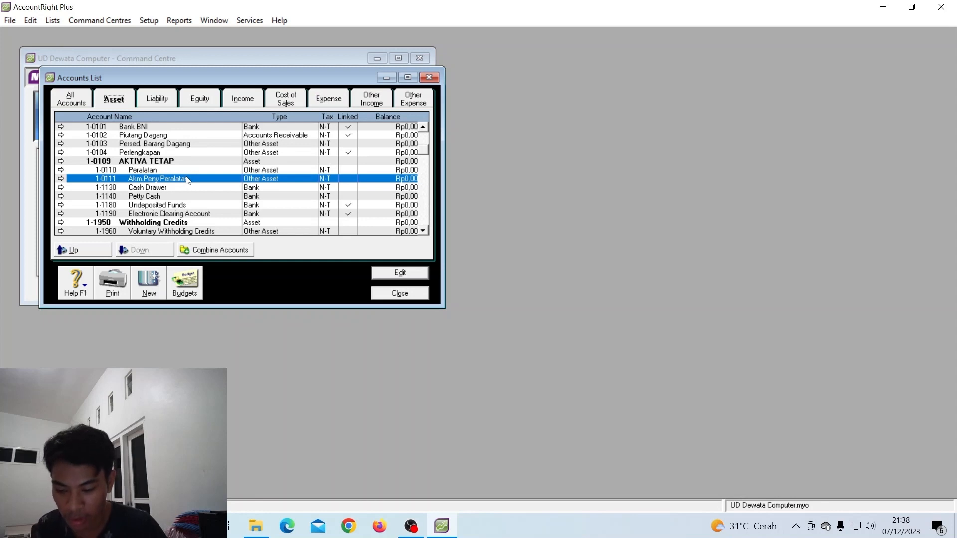
click(169, 103)
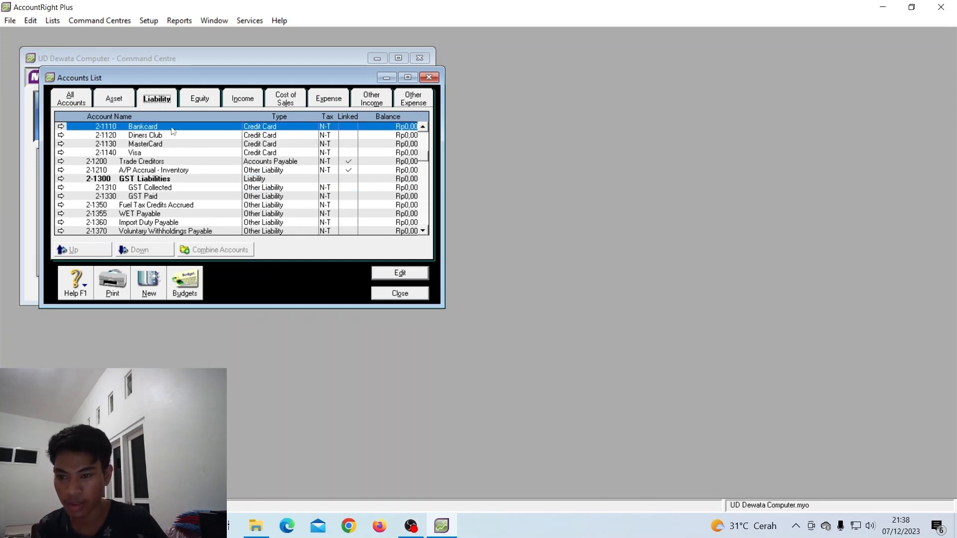
scroll(174, 181, up, 1)
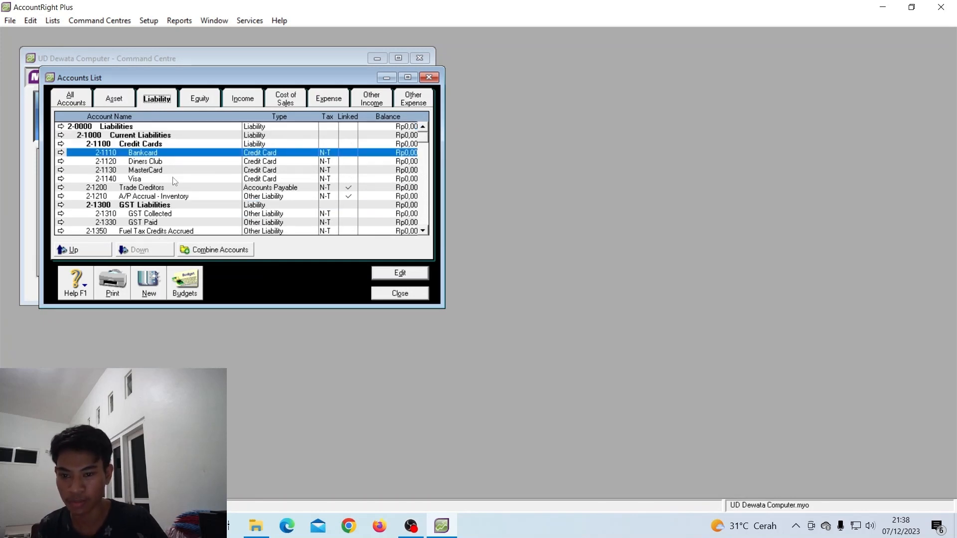
click(114, 127)
double_click(115, 127)
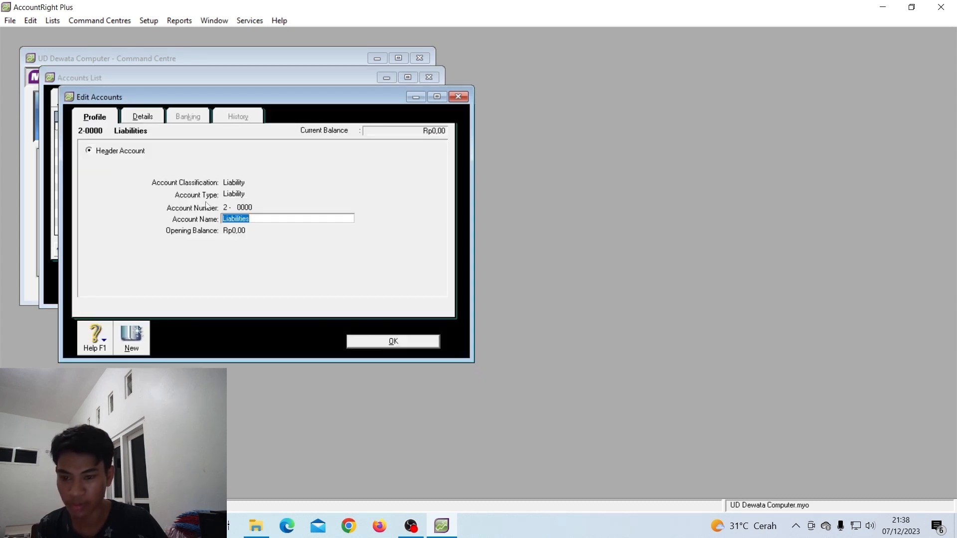
text(Kewa)
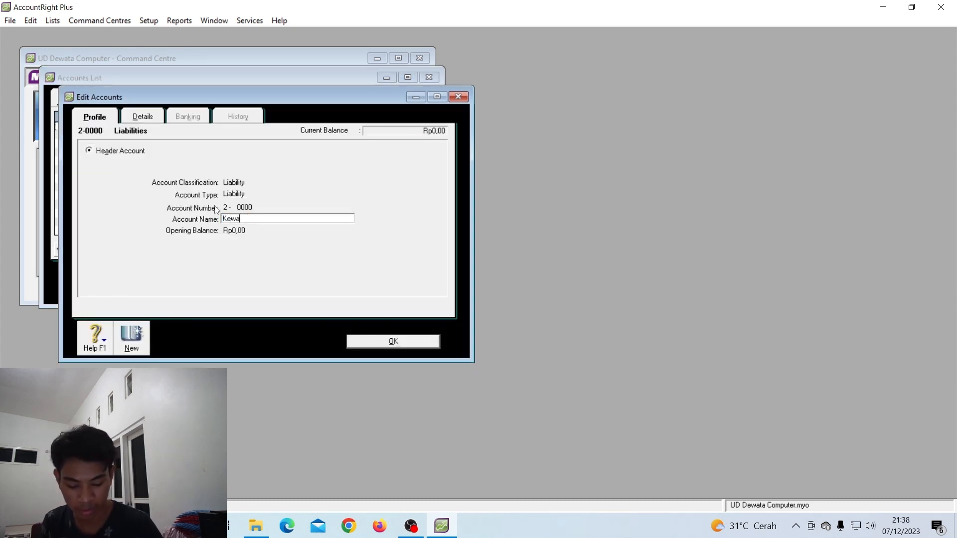
key(BackSpace)
key(BackSpace)
key(BackSpace)
text(E)
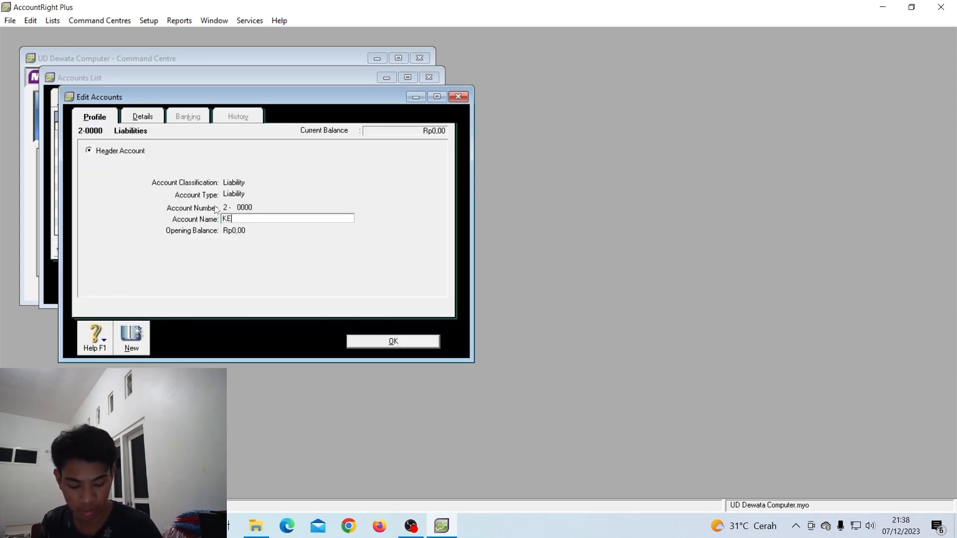
text(WAJIBAN)
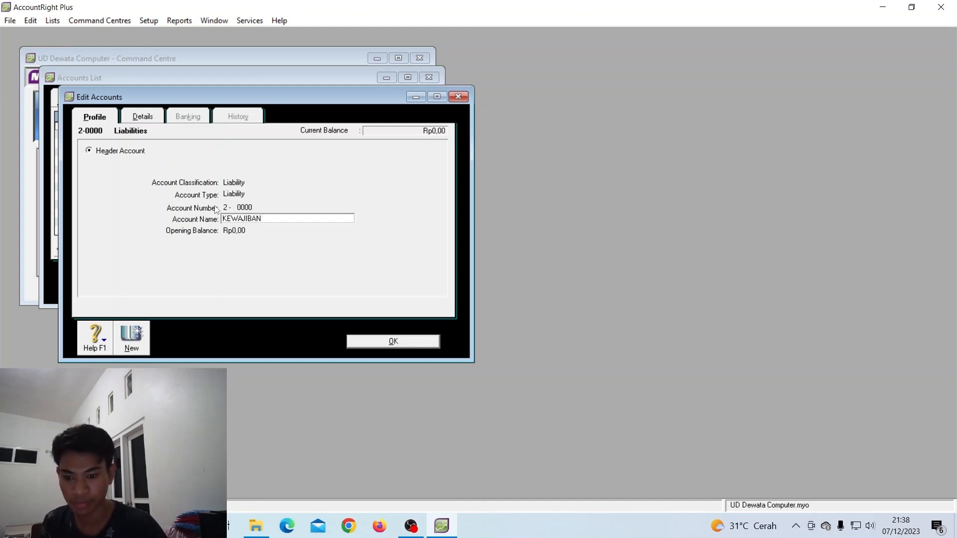
key(Tab)
click(414, 342)
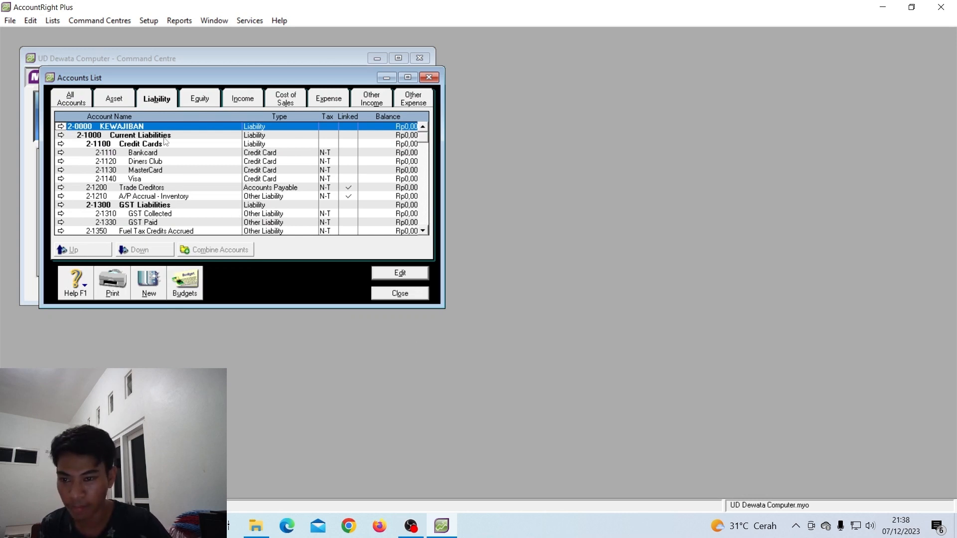
Change GST Collected to account 2-0200 named Hutang dagang
double_click(156, 214)
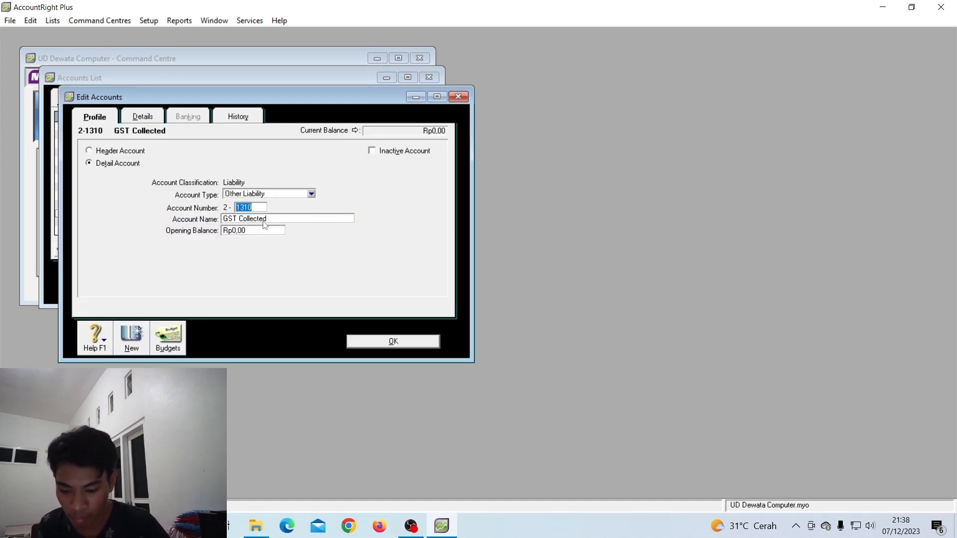
text(0200)
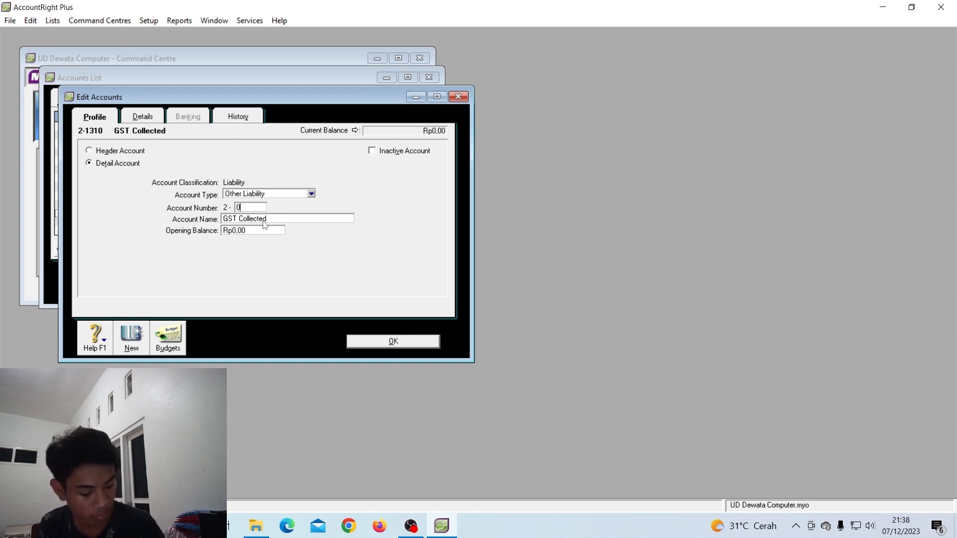
key(Tab)
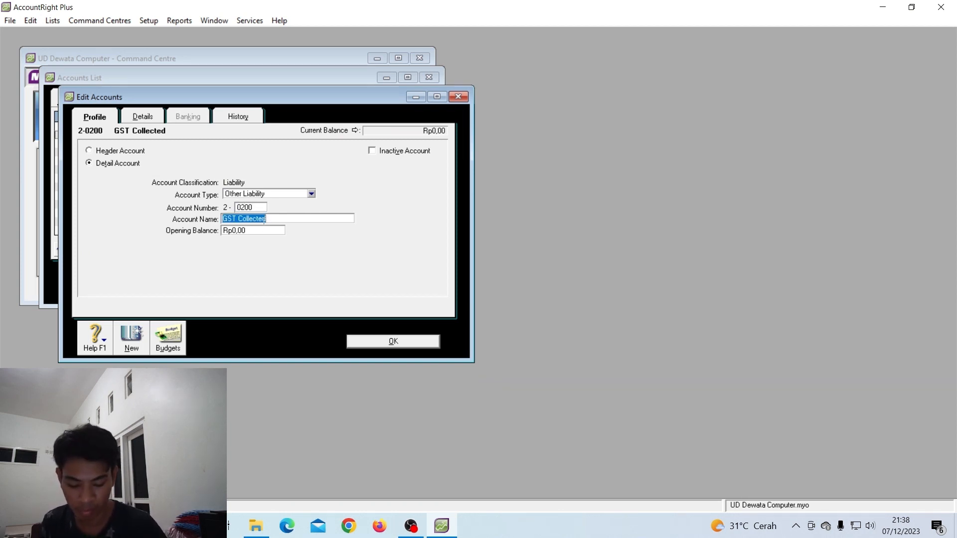
text(hUTANG d)
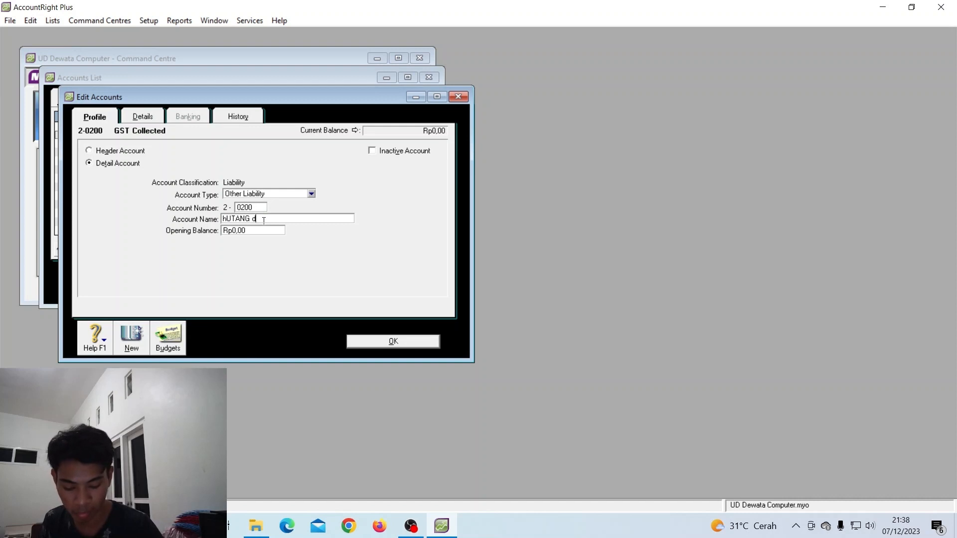
text(AGA)
key(BackSpace)
key(BackSpace)
key(BackSpace)
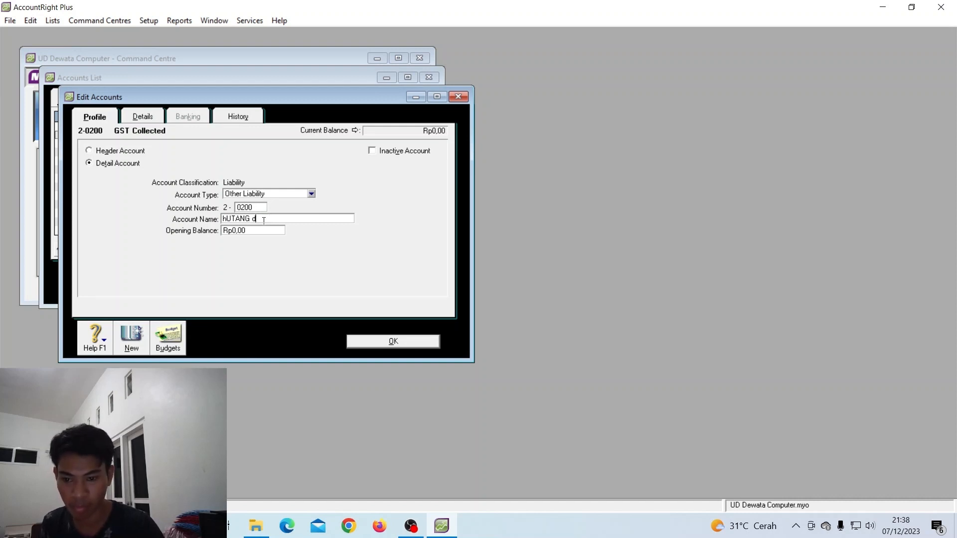
key(BackSpace)
key(BackSpace)
key(BackSpace)
key(BackSpace)
key(BackSpace)
key(BackSpace)
key(BackSpace)
key(BackSpace)
text(Hu)
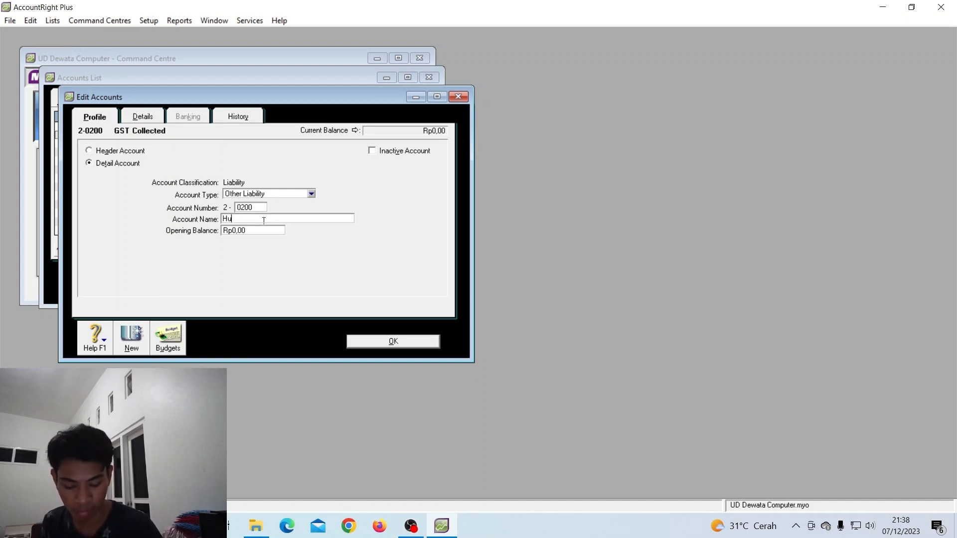
text(tang dagang)
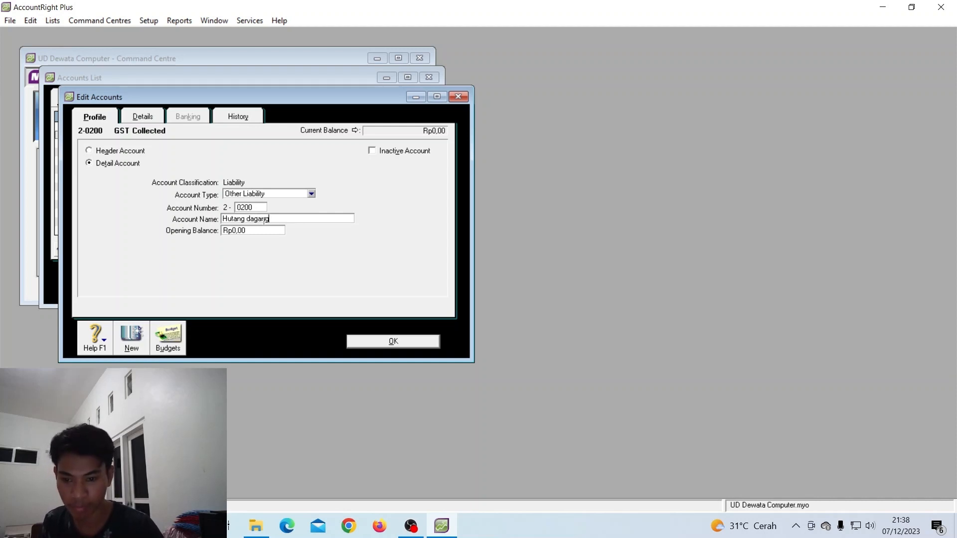
key(Tab)
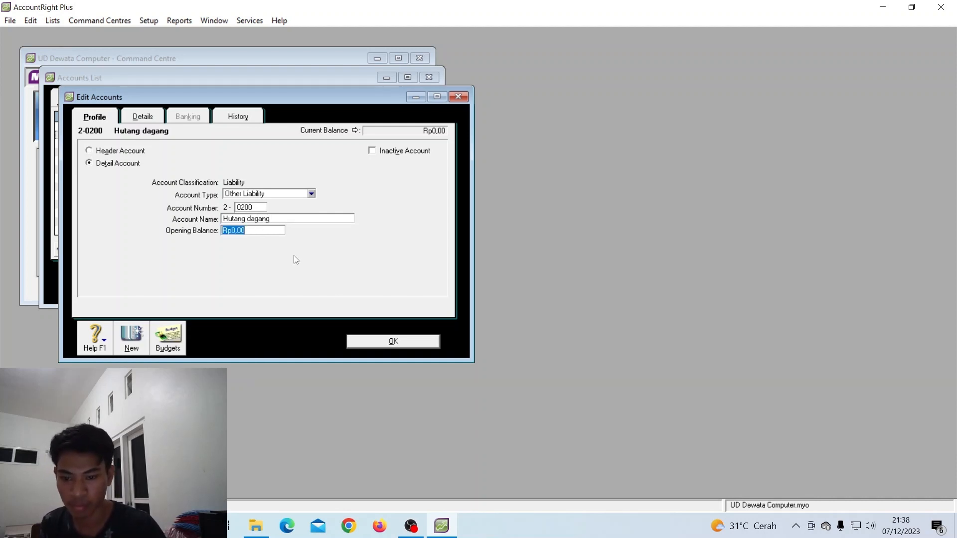
click(406, 345)
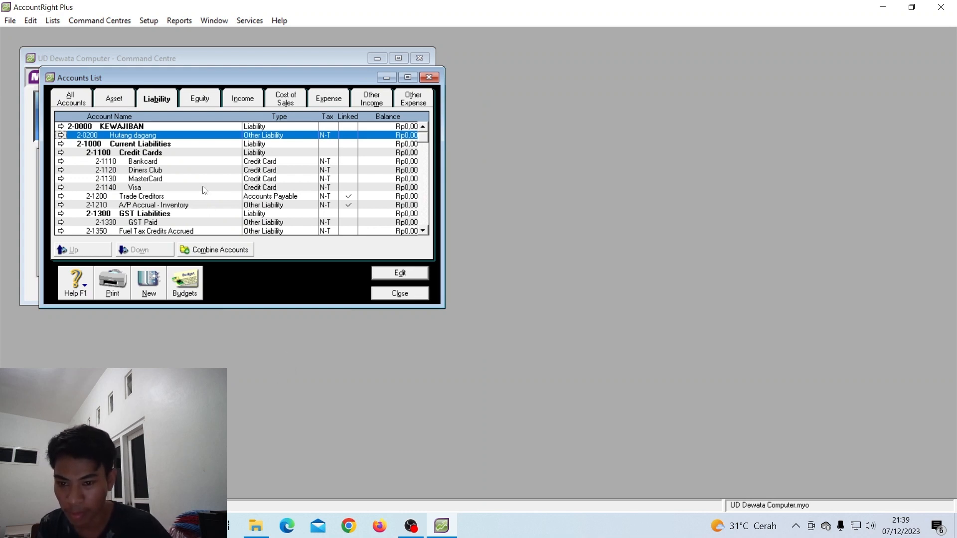
Change GST Paid to account 2-0210 named Hutang PPN
double_click(178, 223)
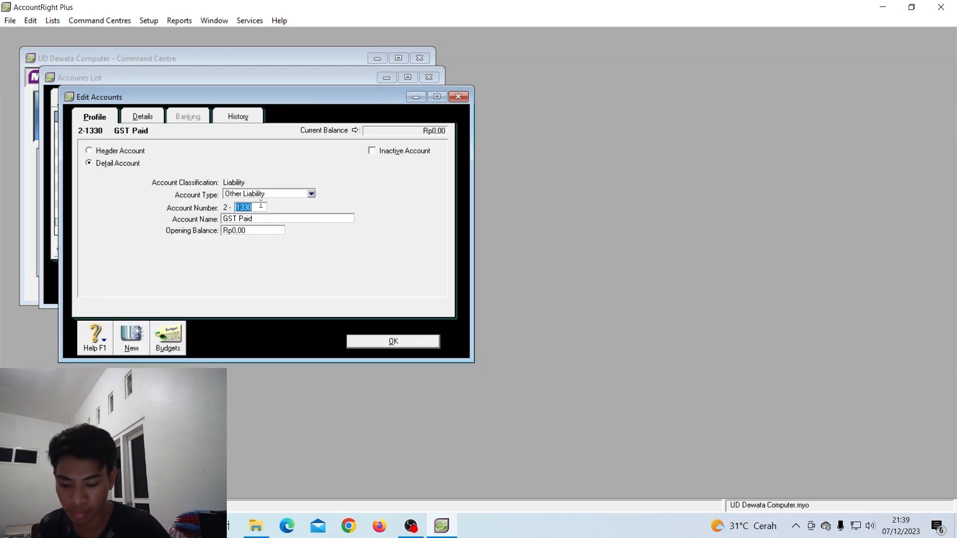
text(0210)
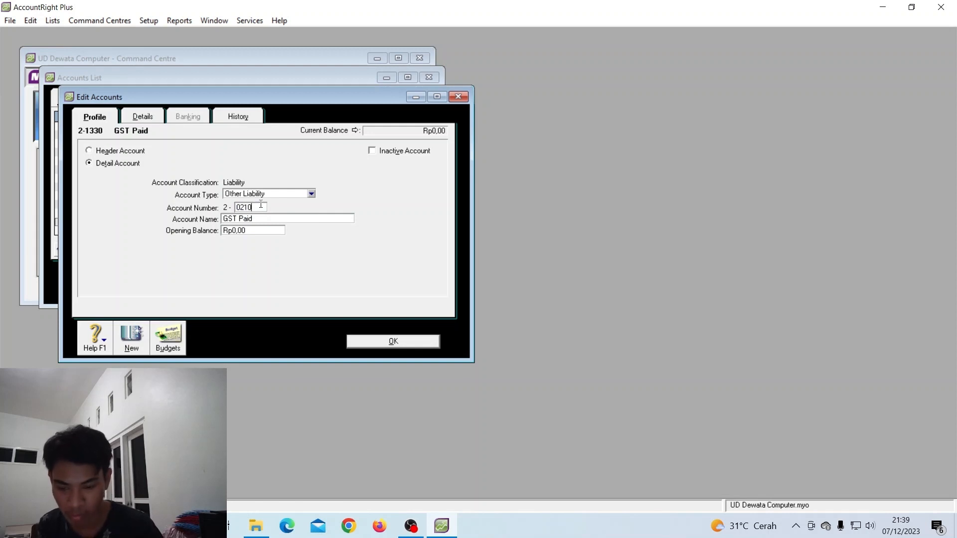
key(Tab)
text(Hu)
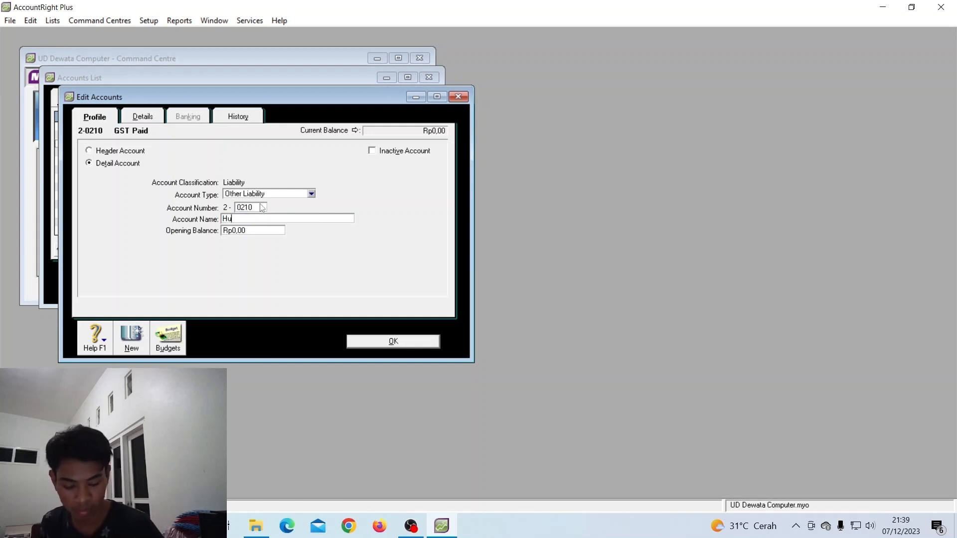
text(tang PPN)
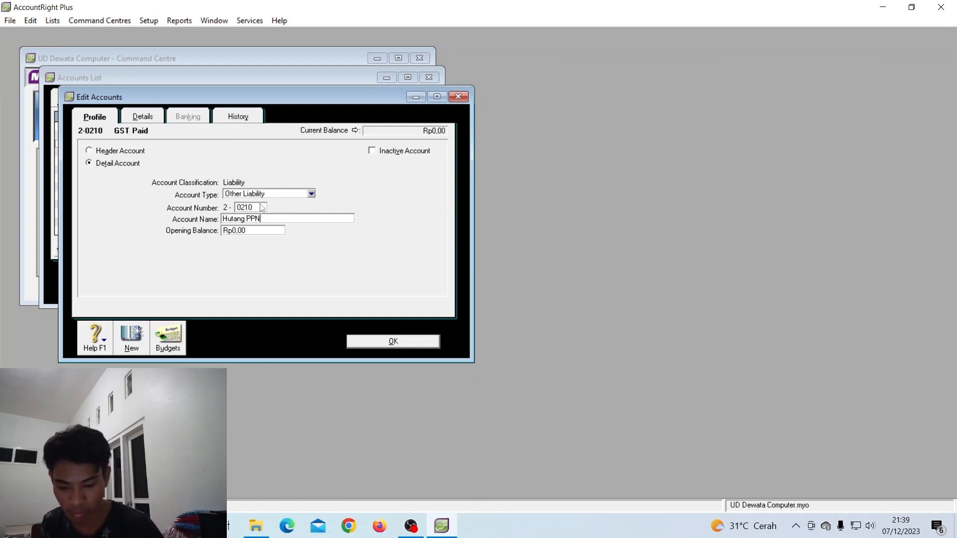
click(418, 341)
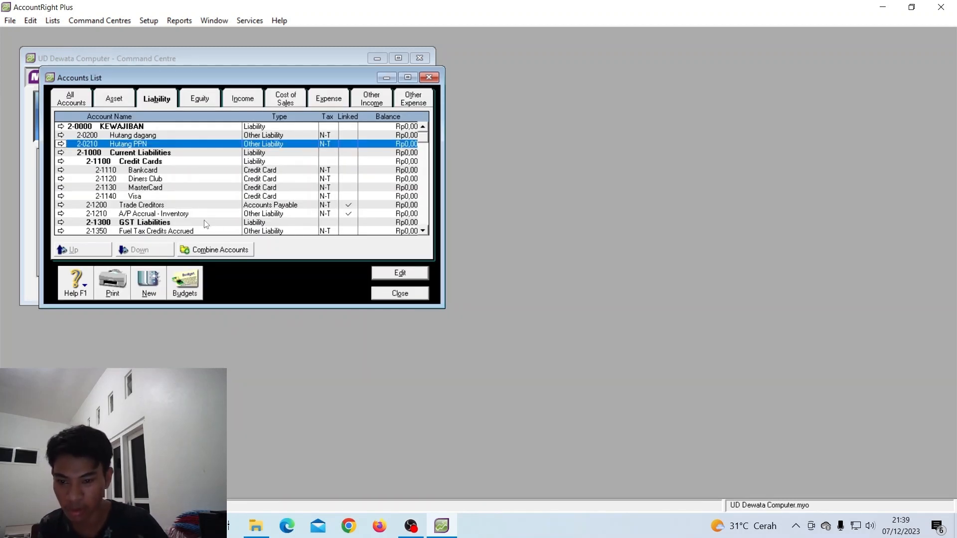
Change Fuel Tax Credits Accrued to account 2-0211 named PPN keluaran
scroll(184, 229, down, 1)
double_click(169, 206)
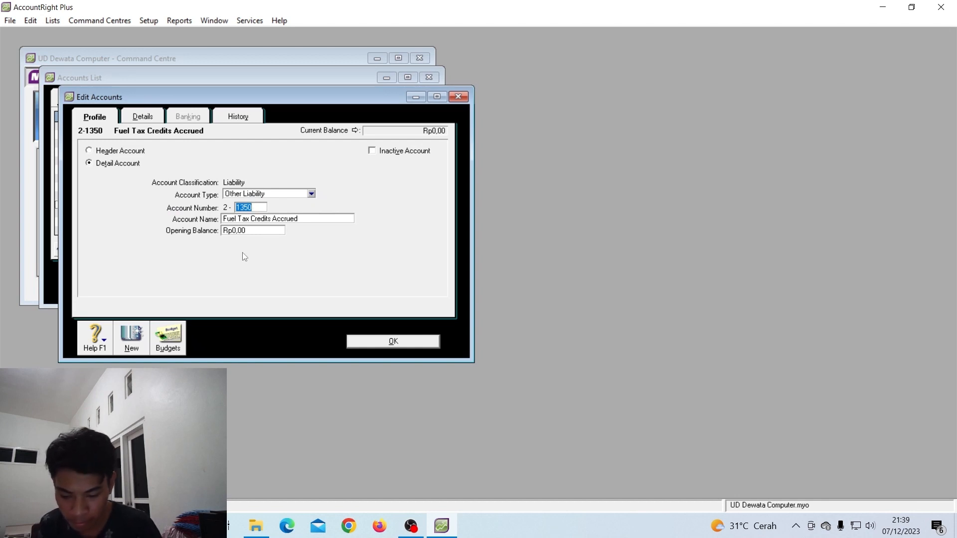
text(0211)
key(Tab)
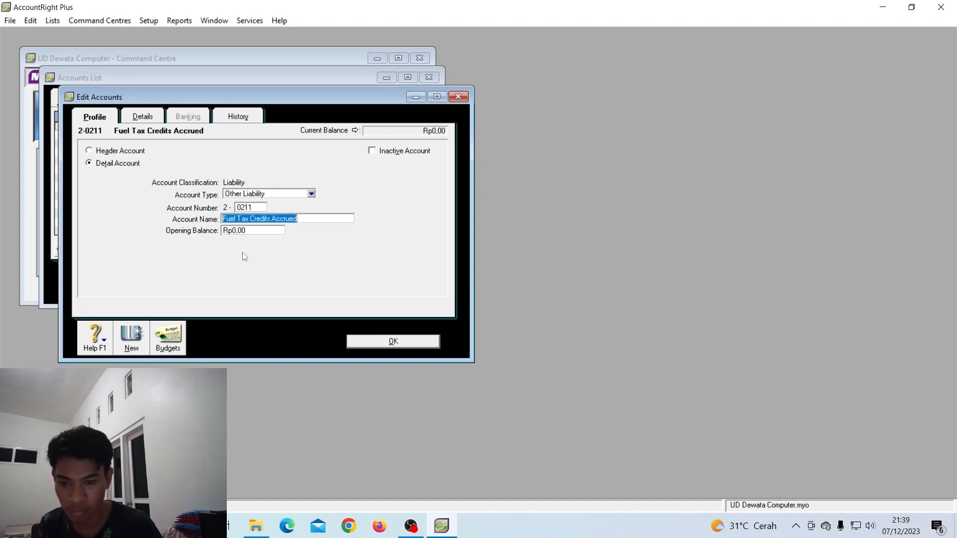
text(Hutang)
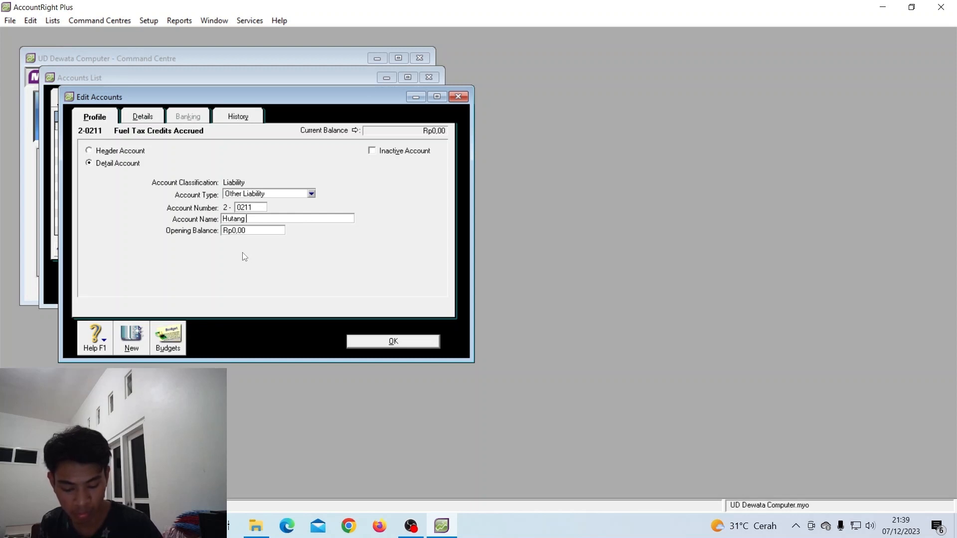
text(Kelu)
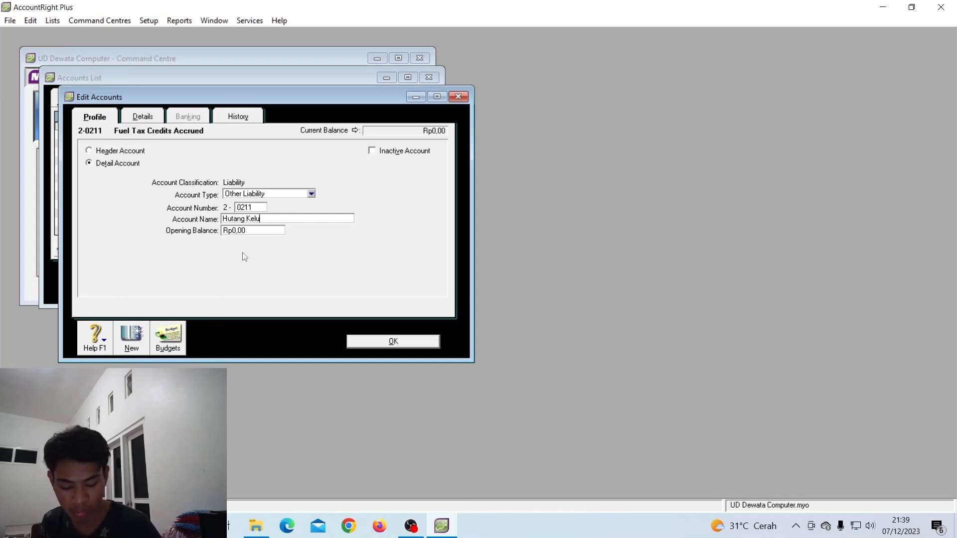
text(aran)
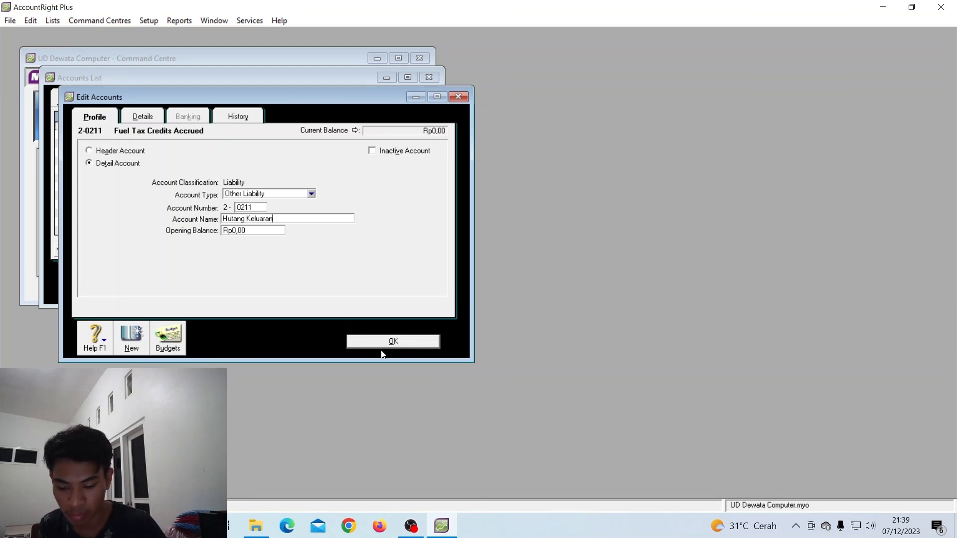
drag(282, 219, 222, 219)
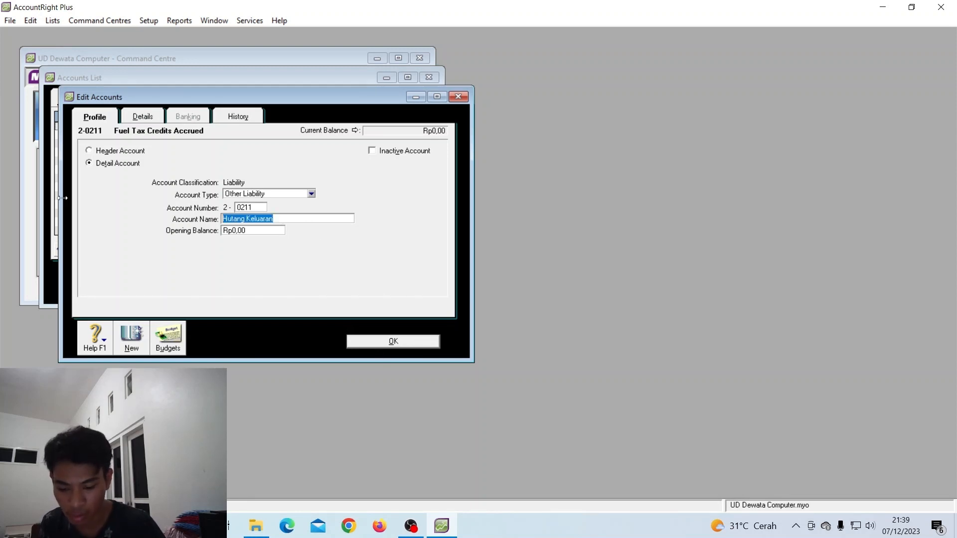
text(PPN )
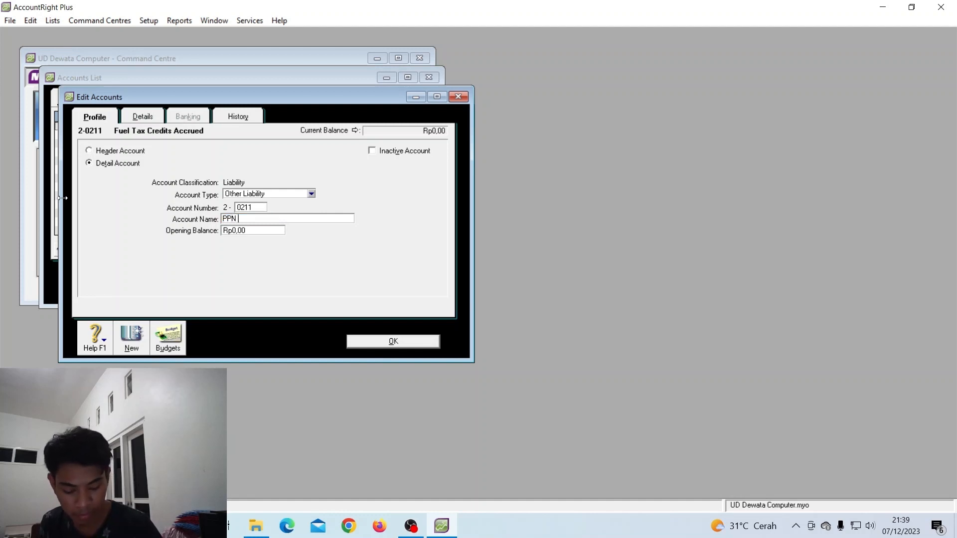
text(keluaran)
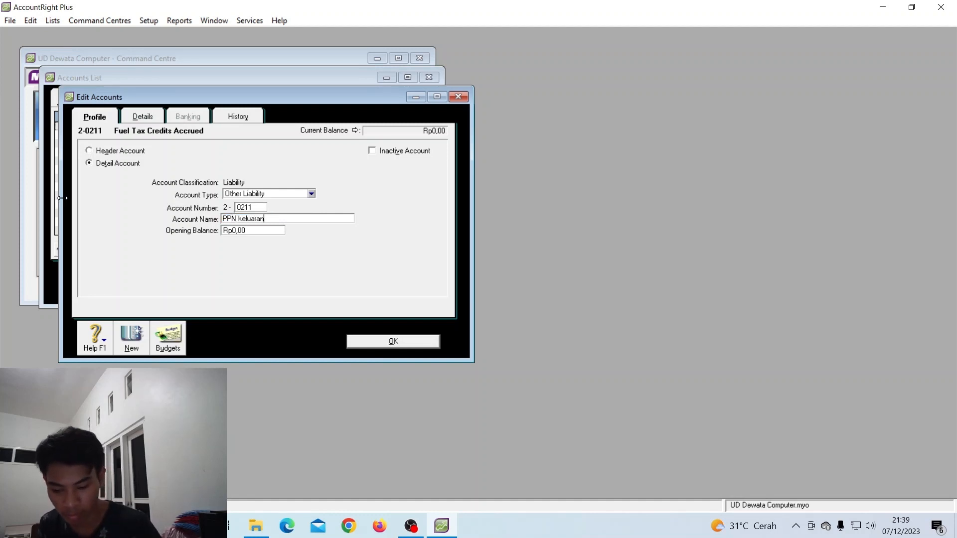
click(384, 341)
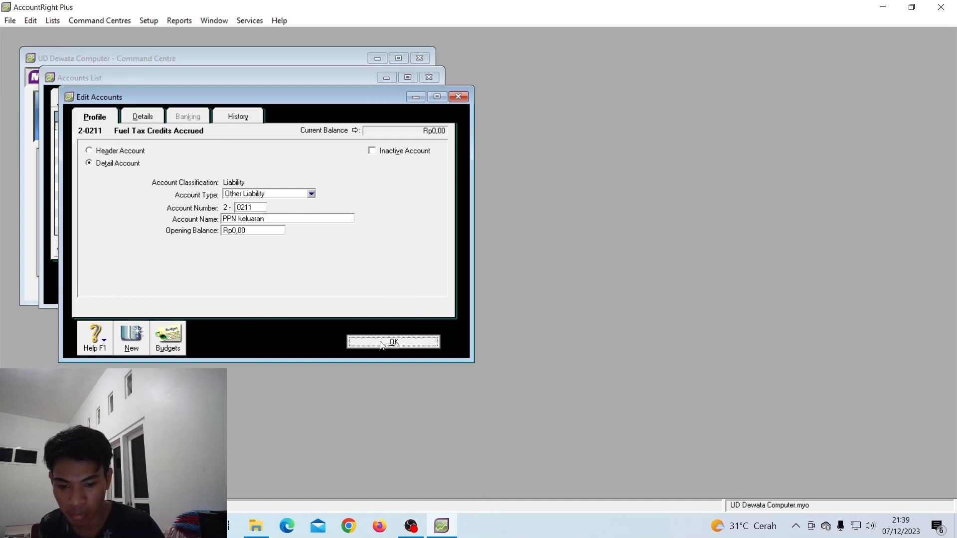
Change Payroll Accruals Payable to account 2-0212 named PPN masukan
scroll(224, 200, down, 2)
double_click(216, 215)
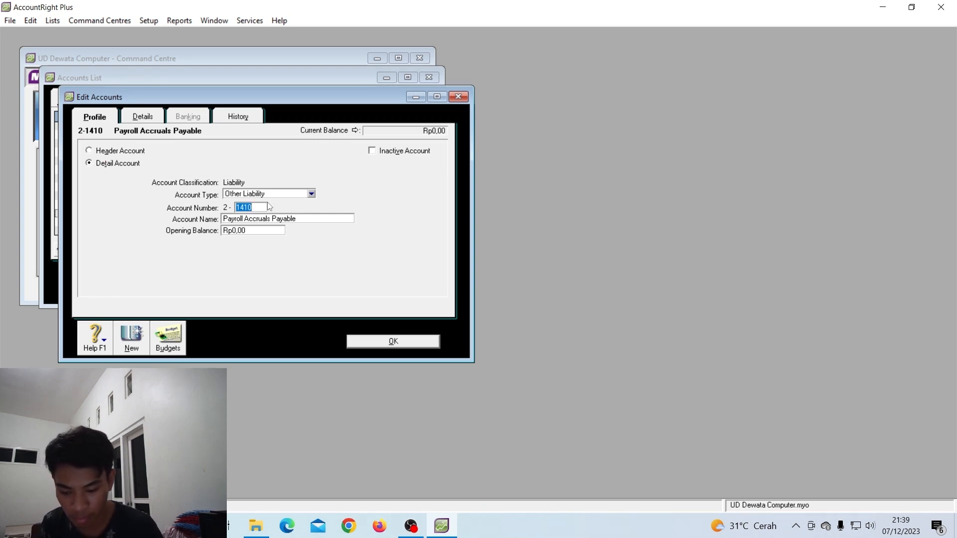
text(0212)
key(Tab)
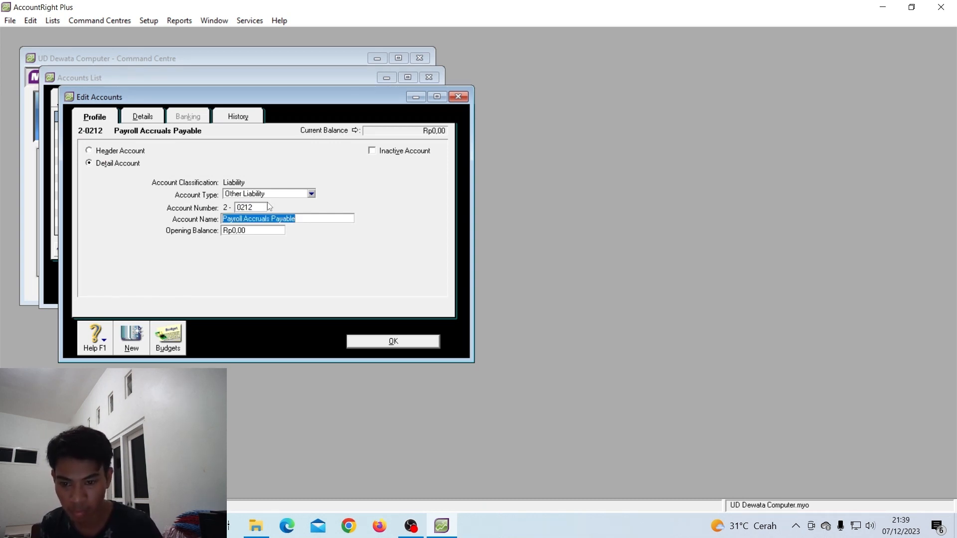
text(PPN masukan)
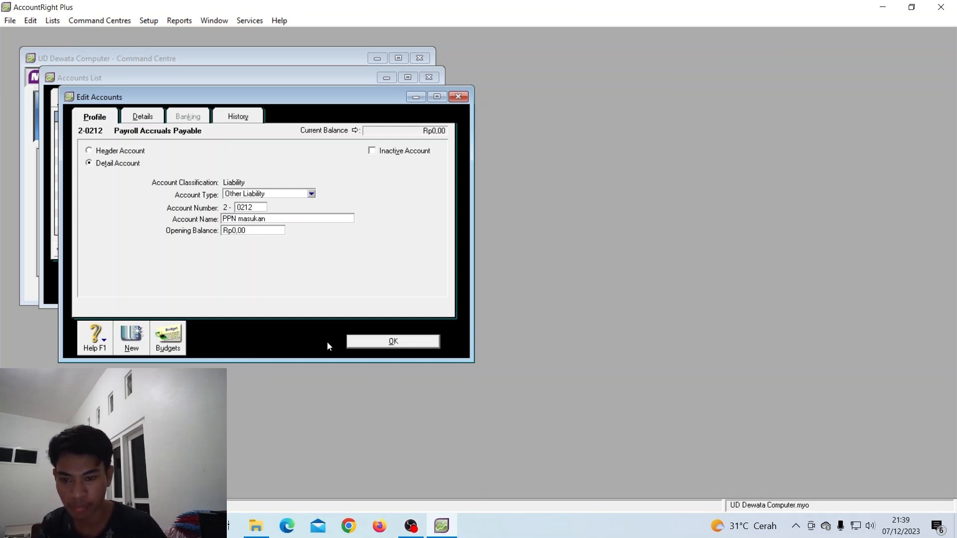
click(369, 345)
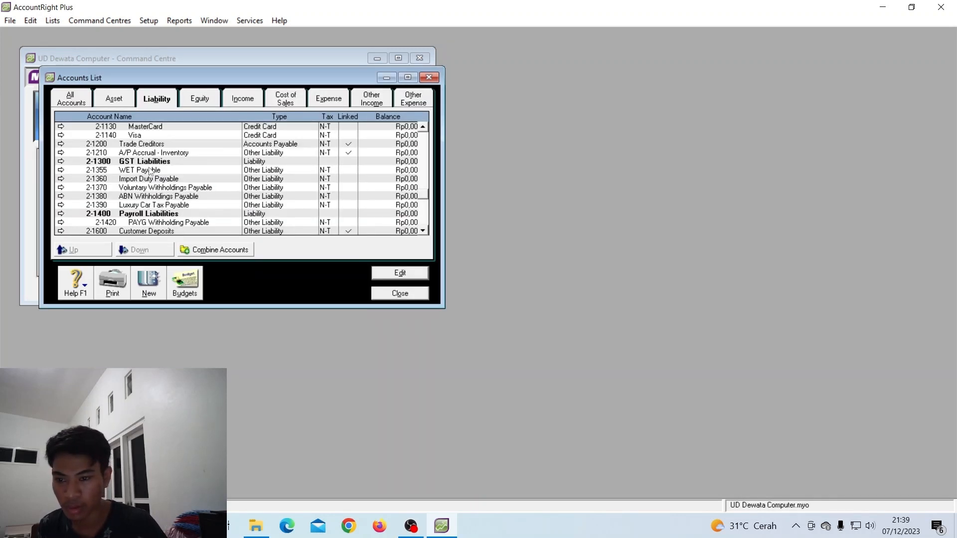
scroll(152, 172, up, 3)
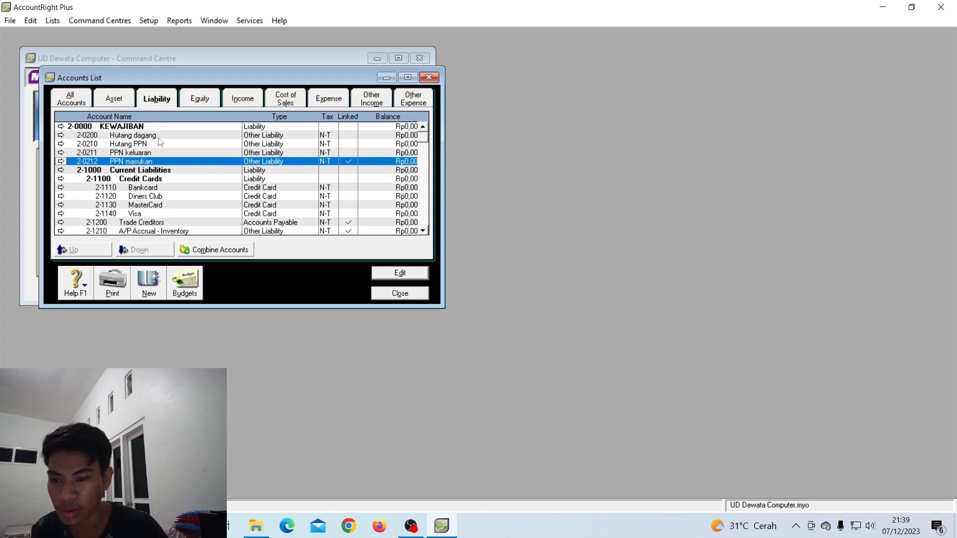
On the Equity tab, rename the 3-0000 Equity header to MODAL
click(201, 100)
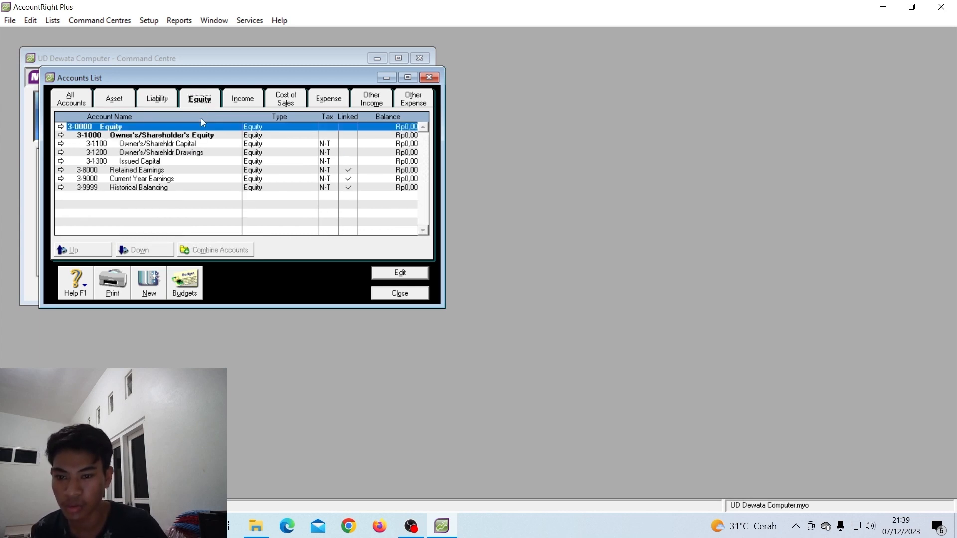
click(116, 128)
double_click(116, 128)
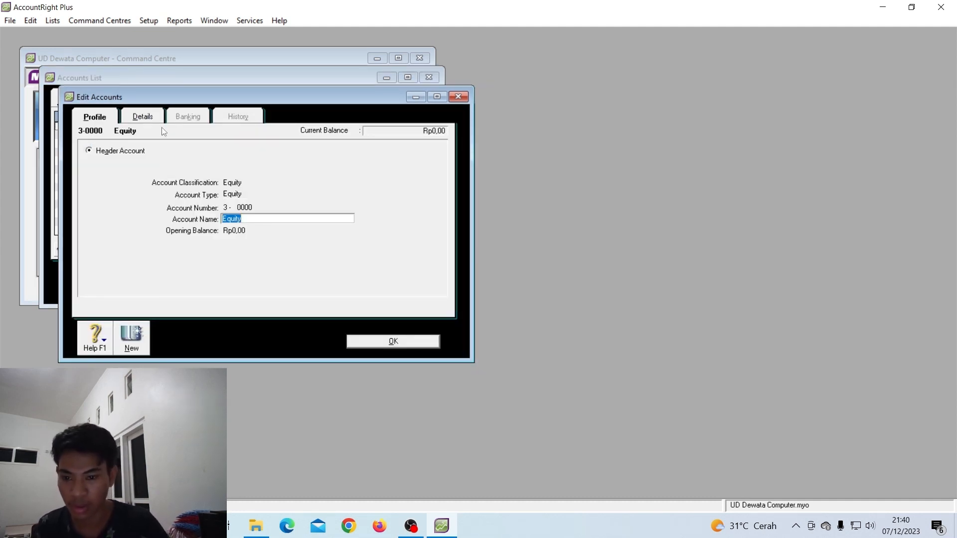
text(MODA)
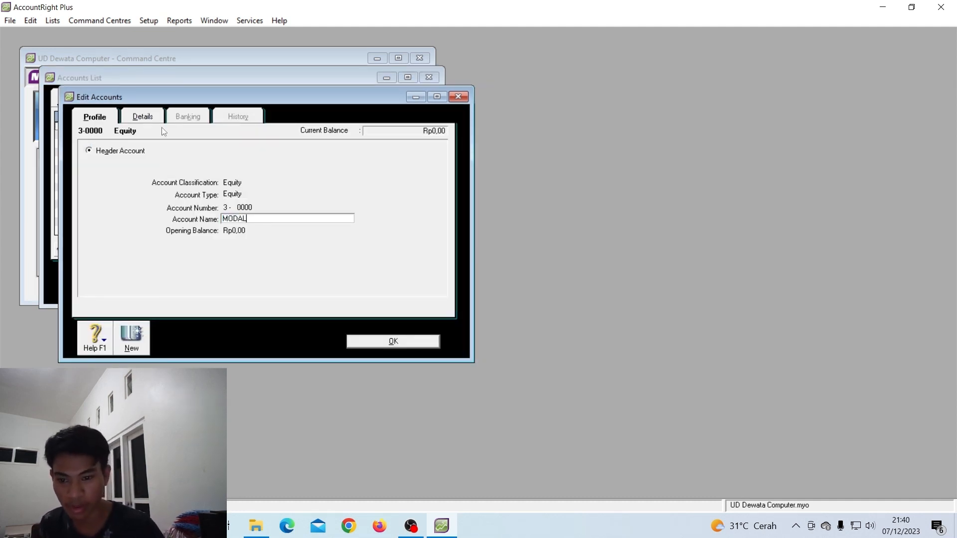
text(L)
click(391, 343)
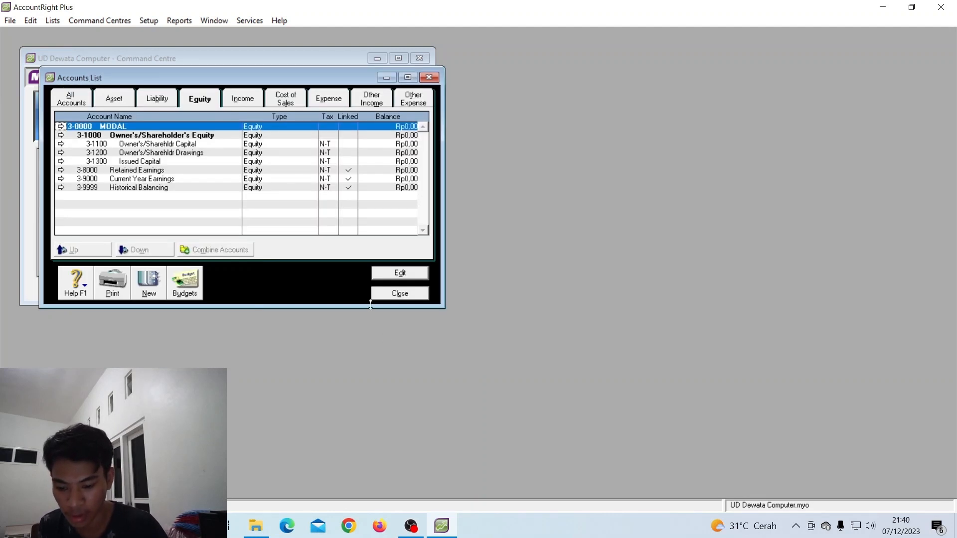
Change Owner's/Sharehldr Capital to account 3-0300 named Modal plus the owner's name
click(171, 139)
click(170, 145)
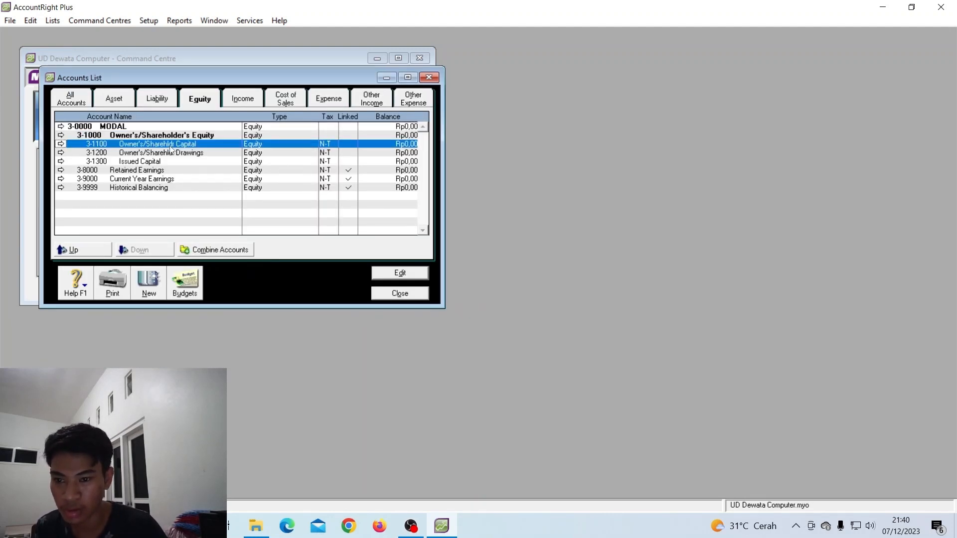
double_click(170, 145)
text(0300)
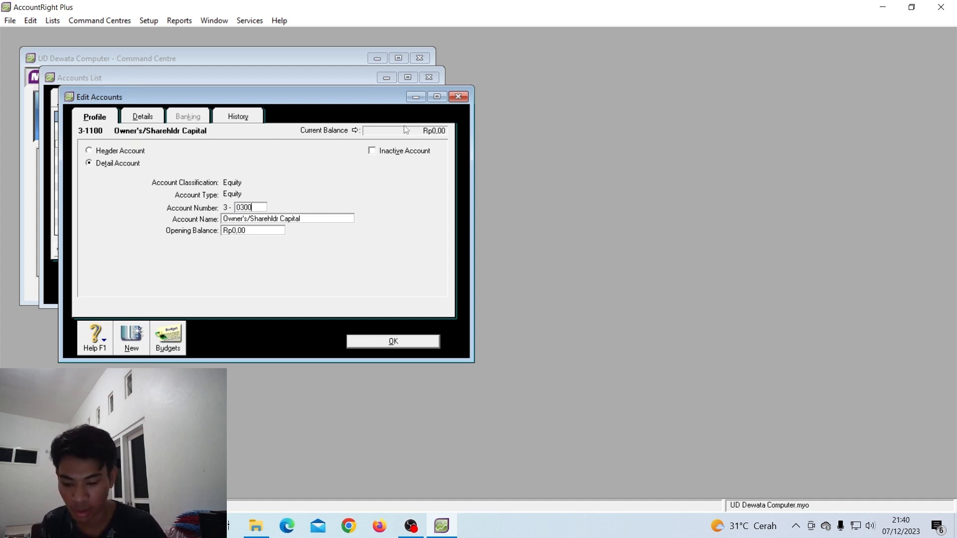
key(Tab)
text(Moda)
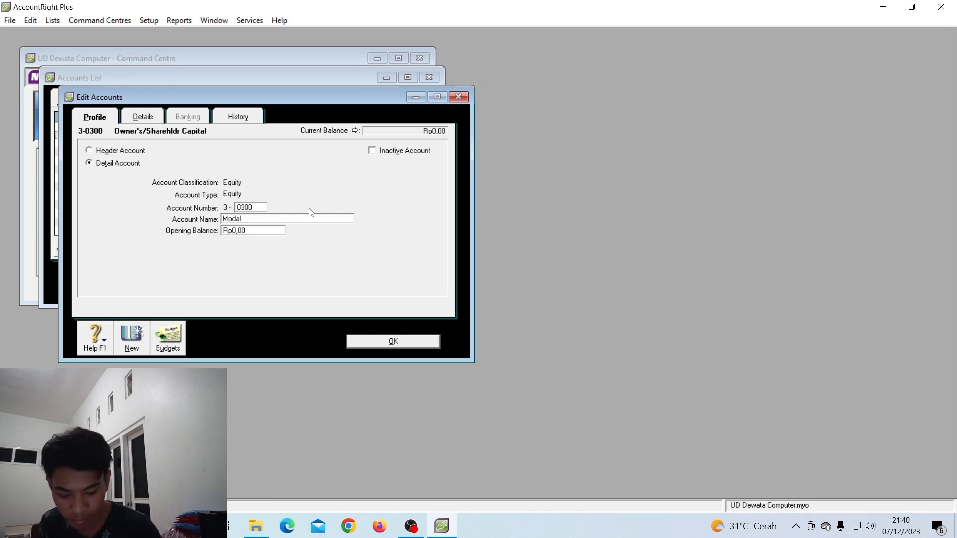
text(l Tn tanaya)
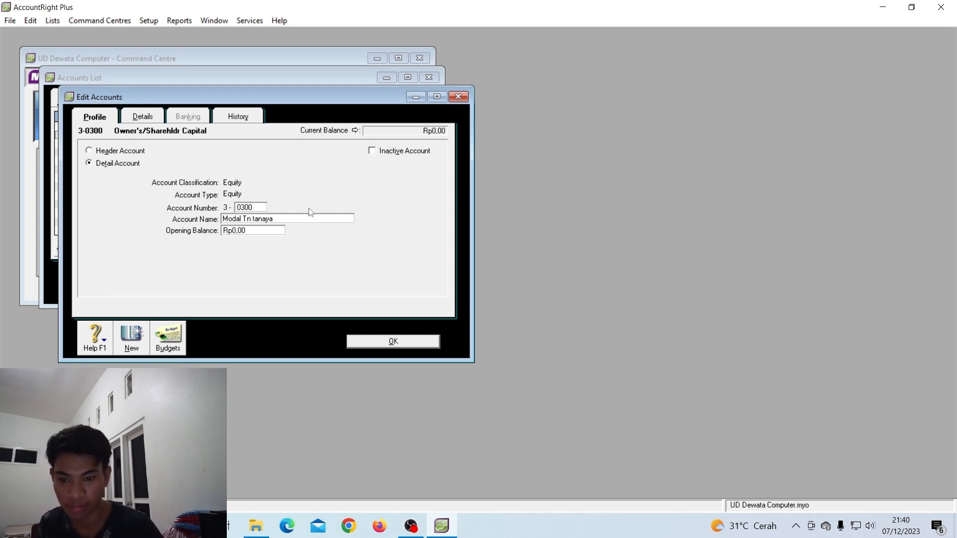
click(400, 346)
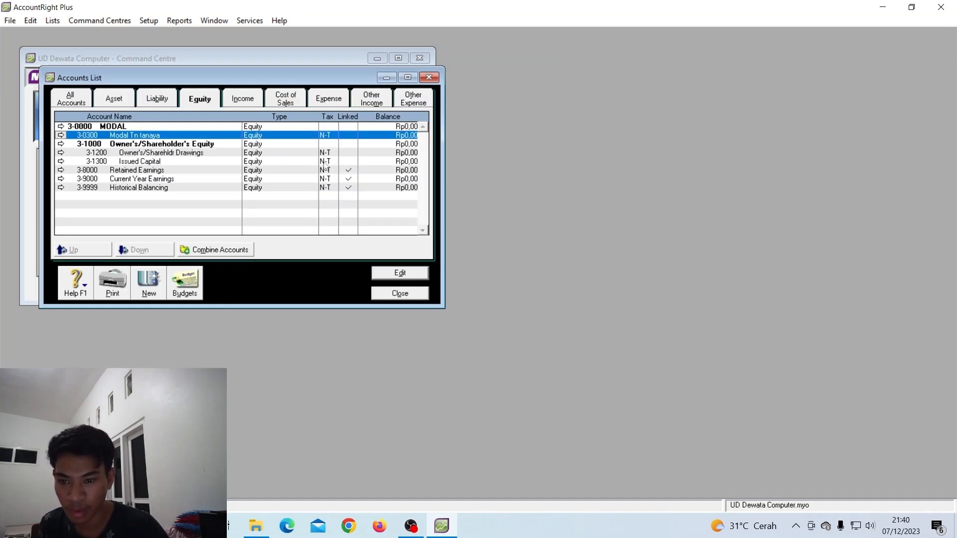
On the Income tab, rename the 4-0000 Income header to PENDAPATAN
click(244, 103)
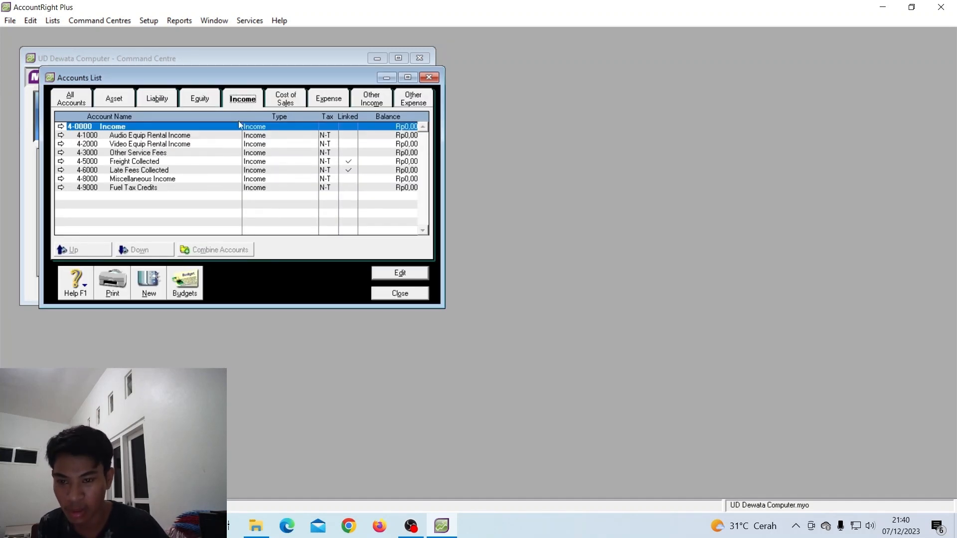
double_click(133, 131)
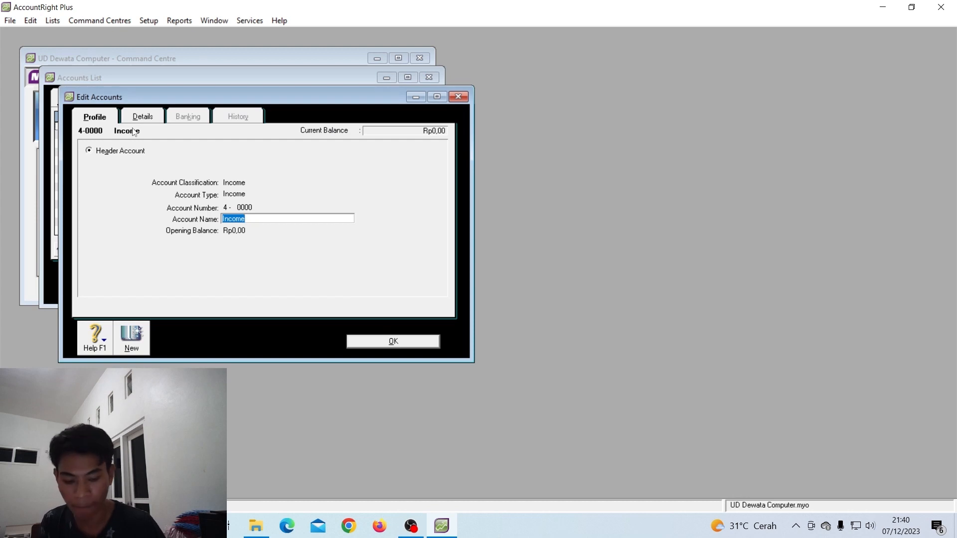
text(Pendapa)
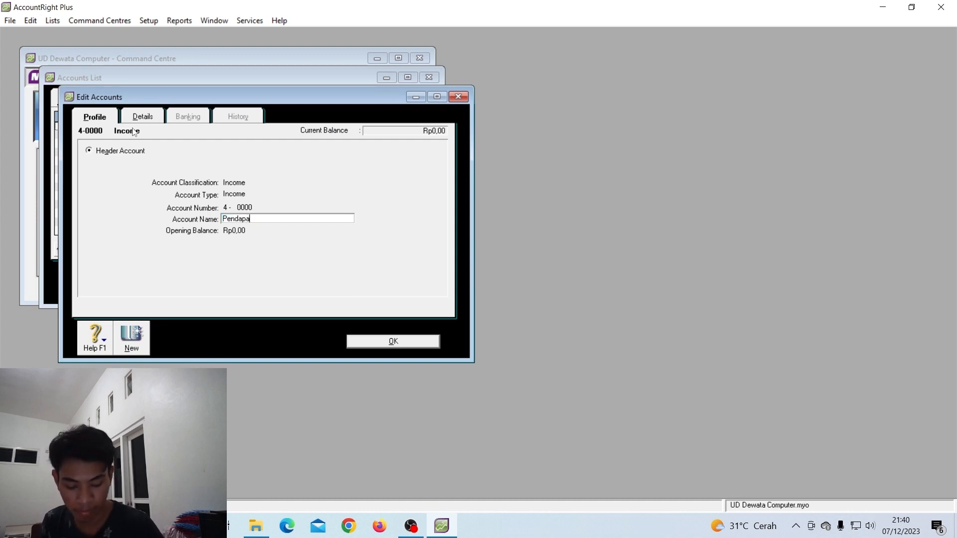
text(tan)
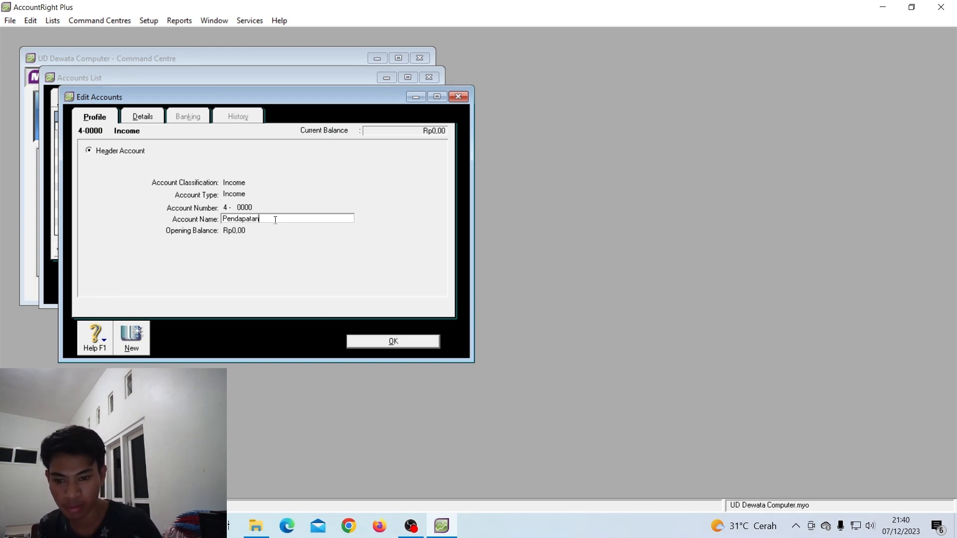
drag(274, 218, 224, 222)
text(P)
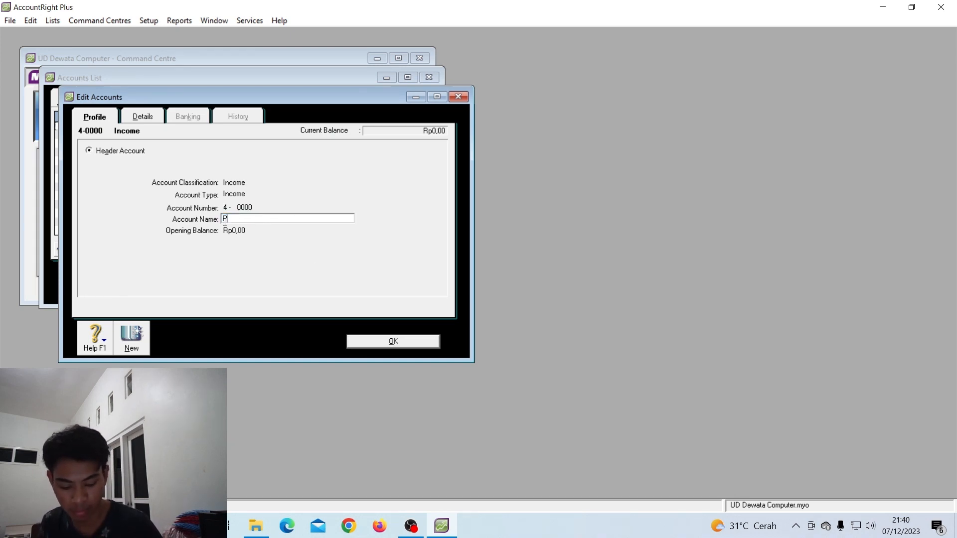
text(ENDAPATAN)
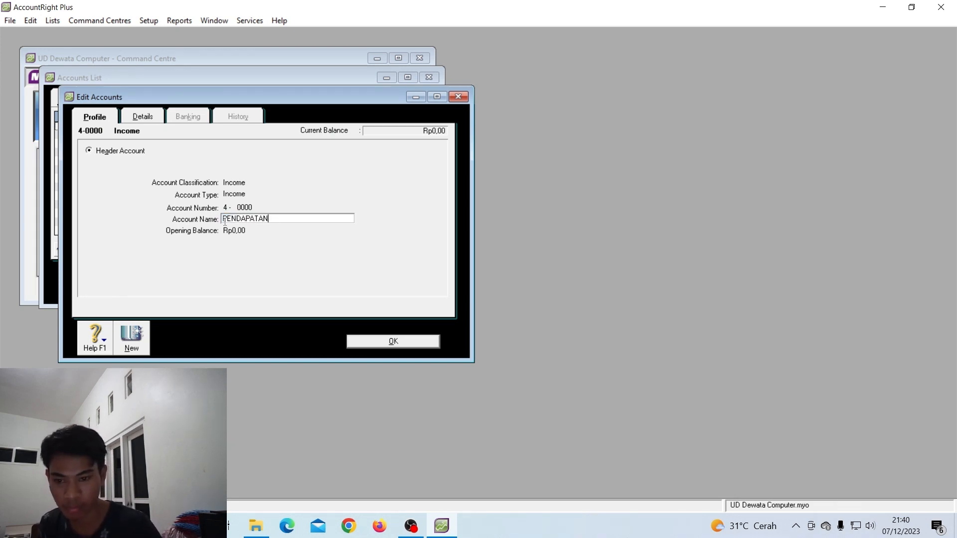
click(421, 347)
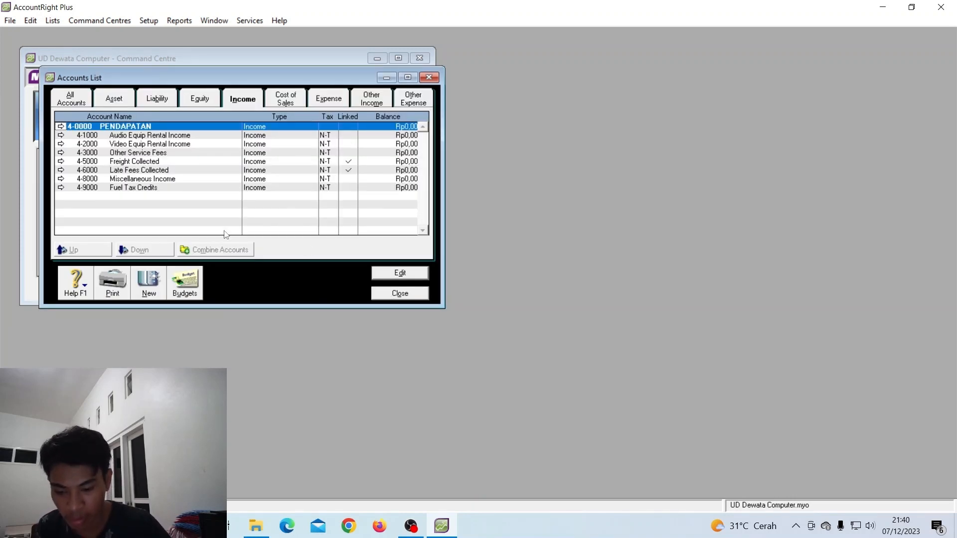
Change Audio Equip Rental Income to account 4-0400 named Penjualan
click(172, 137)
double_click(171, 140)
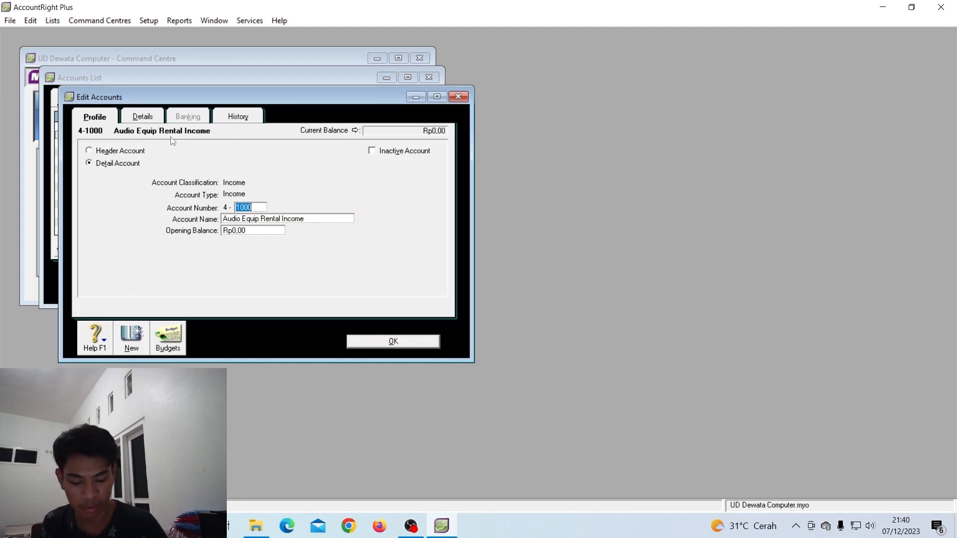
text(04)
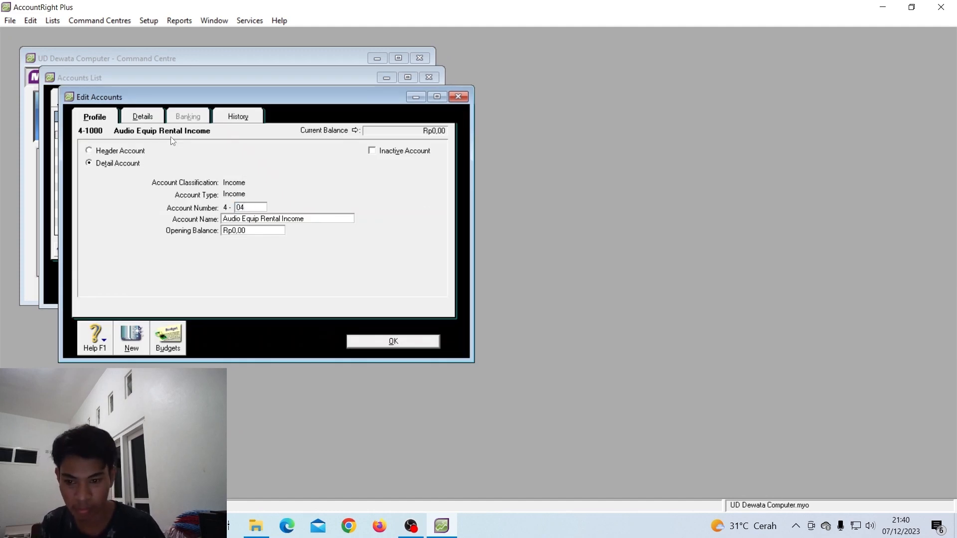
text(00)
key(Tab)
text(Pen)
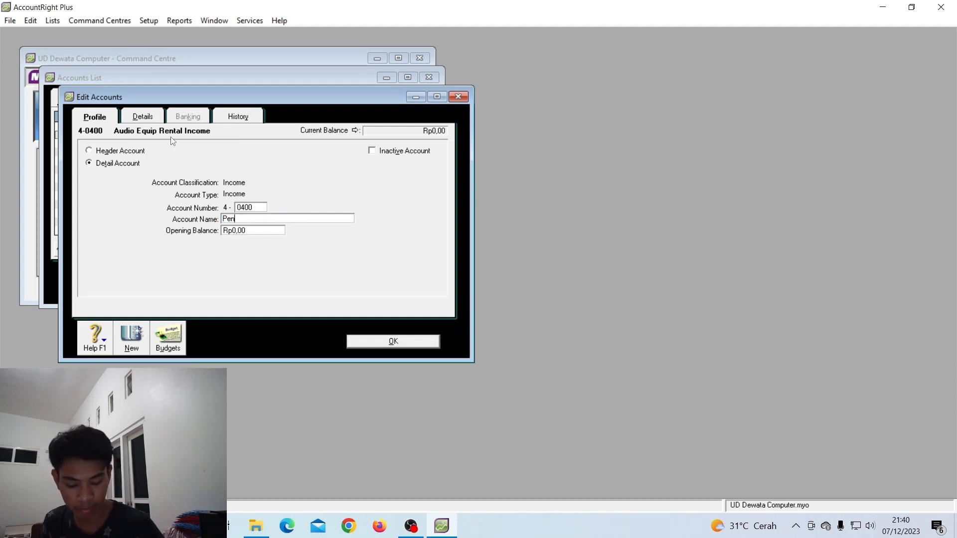
text(jualan)
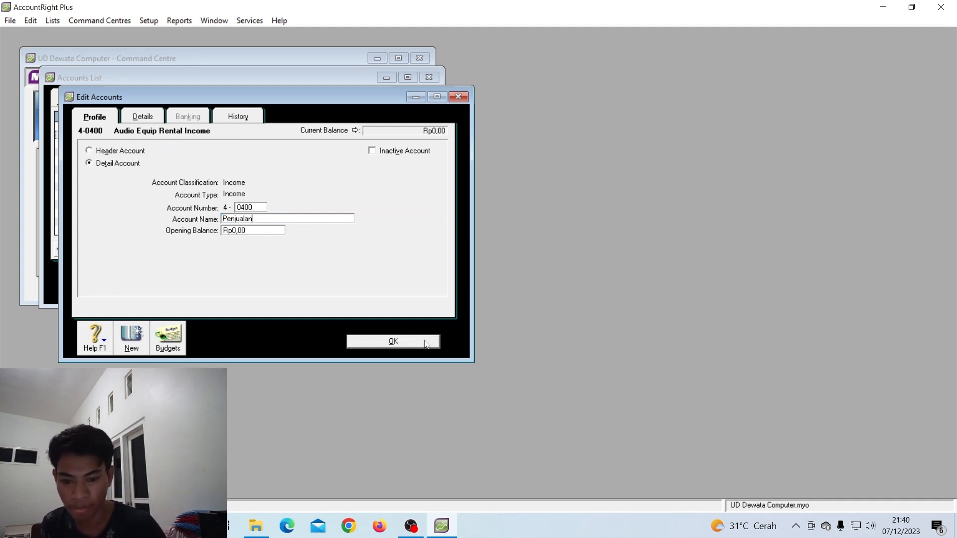
click(425, 341)
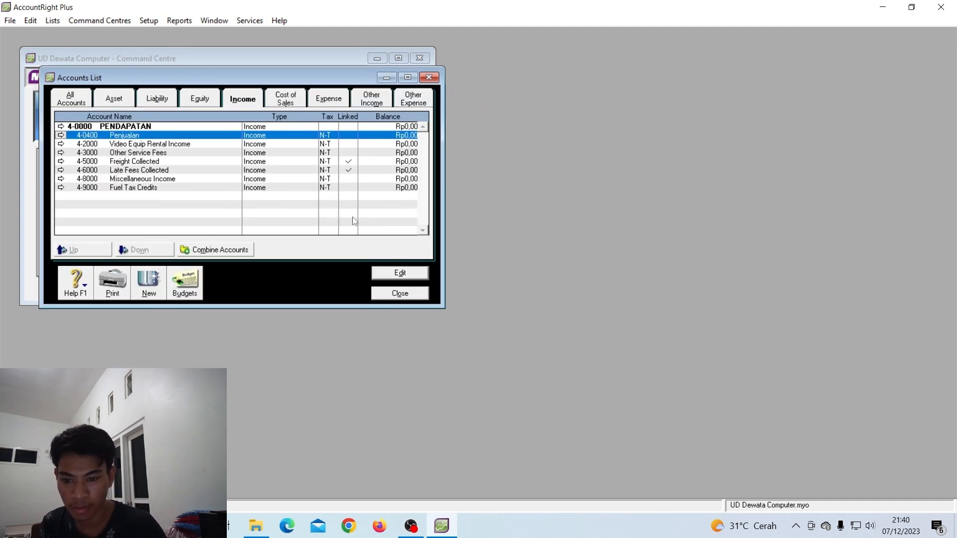
Change Video Equip Rental Income to account 4-0401 named Pot Penjualan
double_click(200, 147)
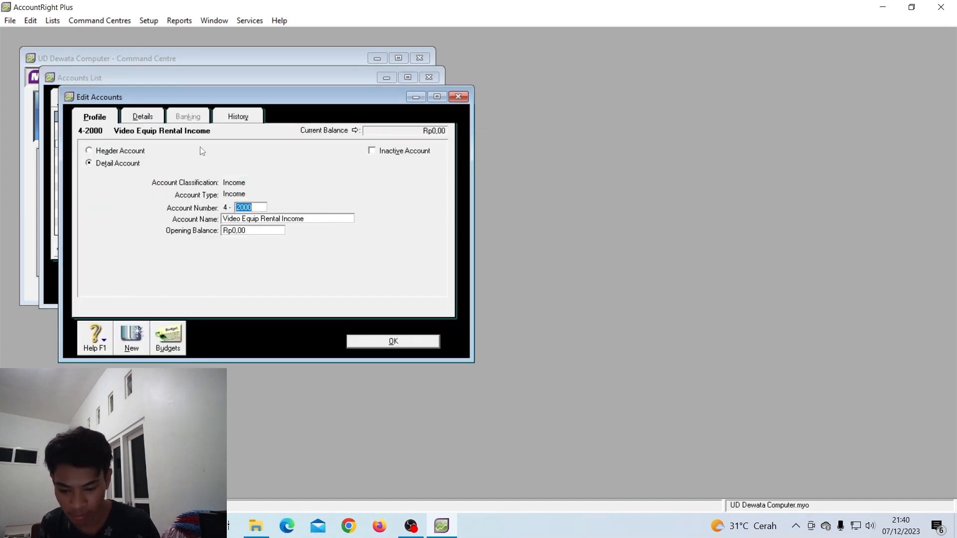
text(0401)
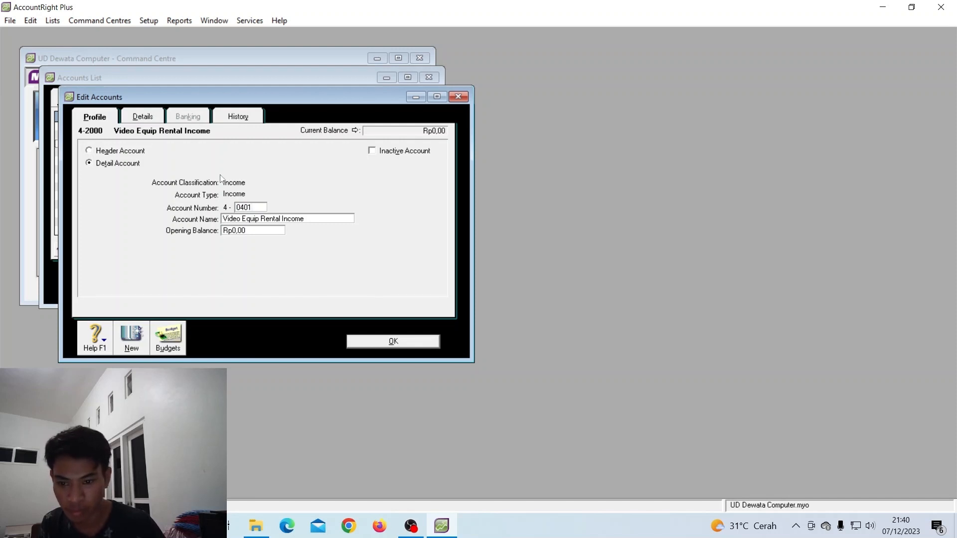
click(282, 218)
text(Pot)
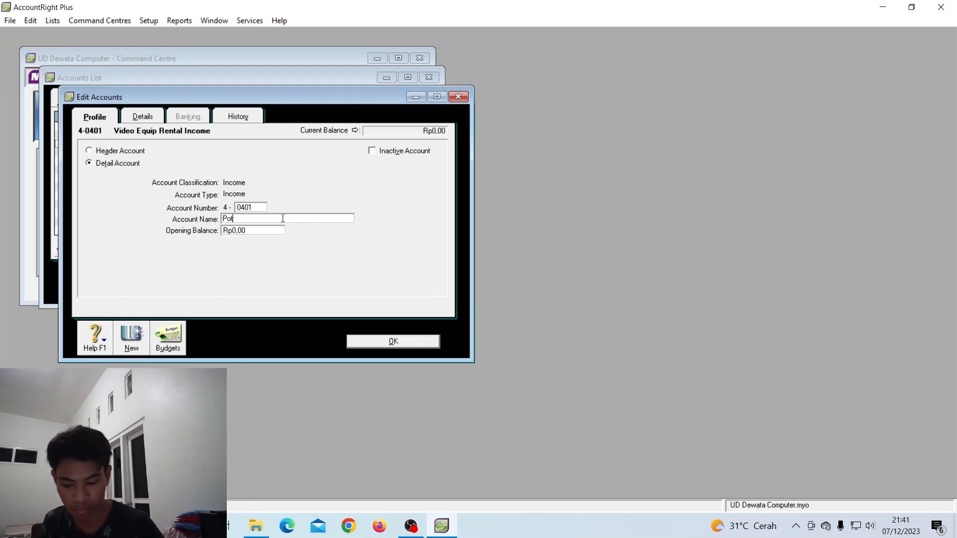
text( Penjualan)
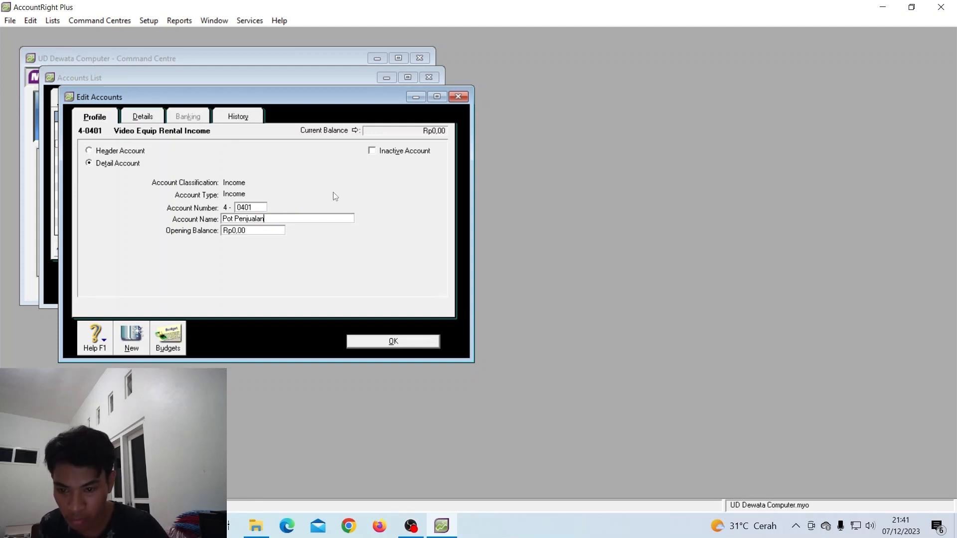
click(388, 340)
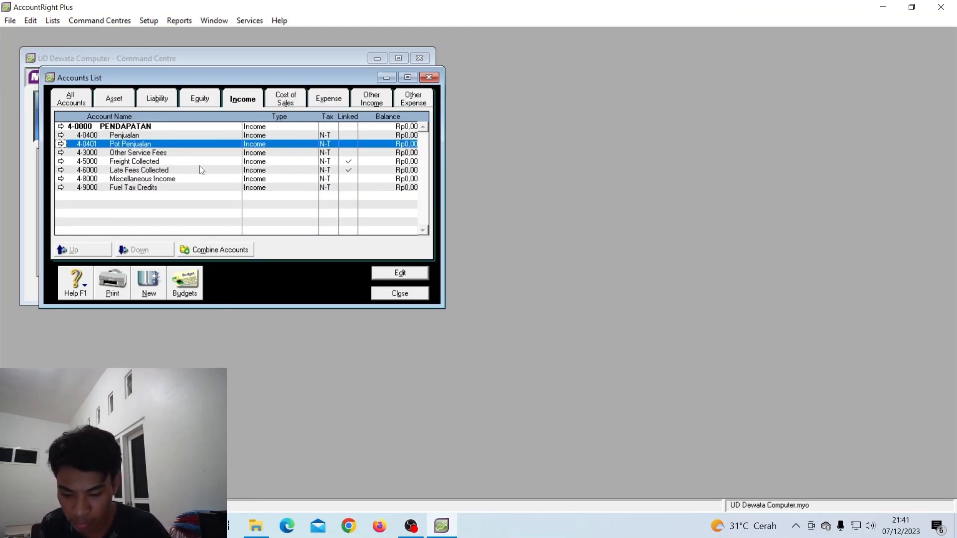
Change Other Service Fees to account 4-0402 named Return Penjualan
double_click(135, 153)
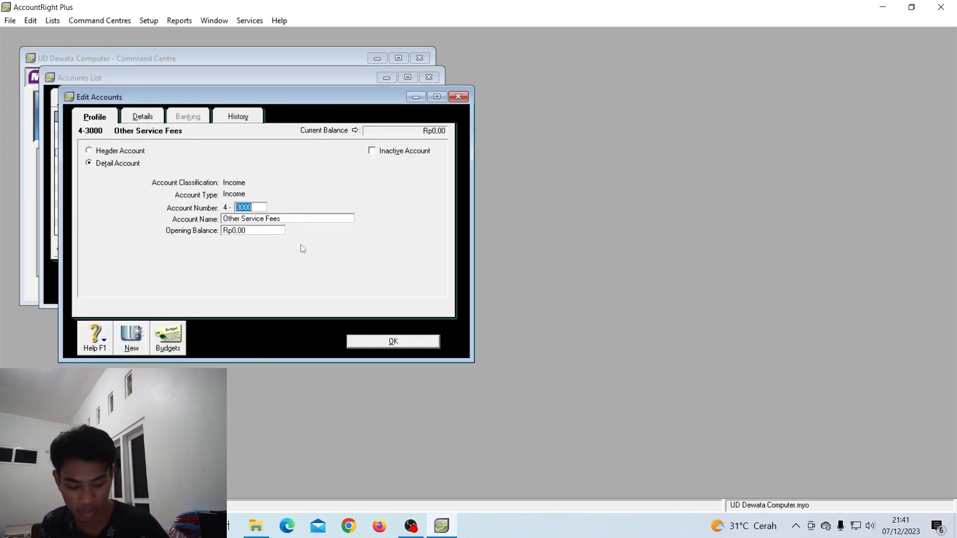
text(0402)
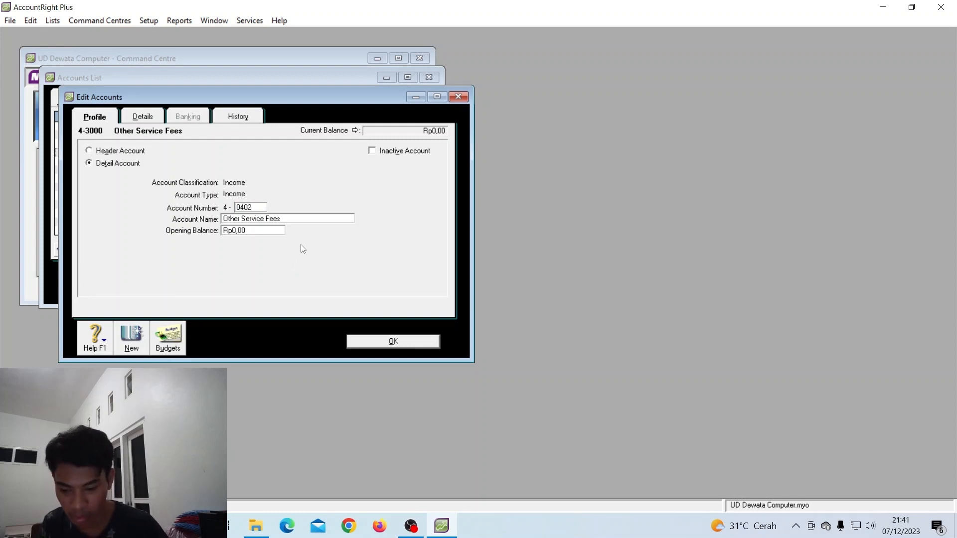
key(Tab)
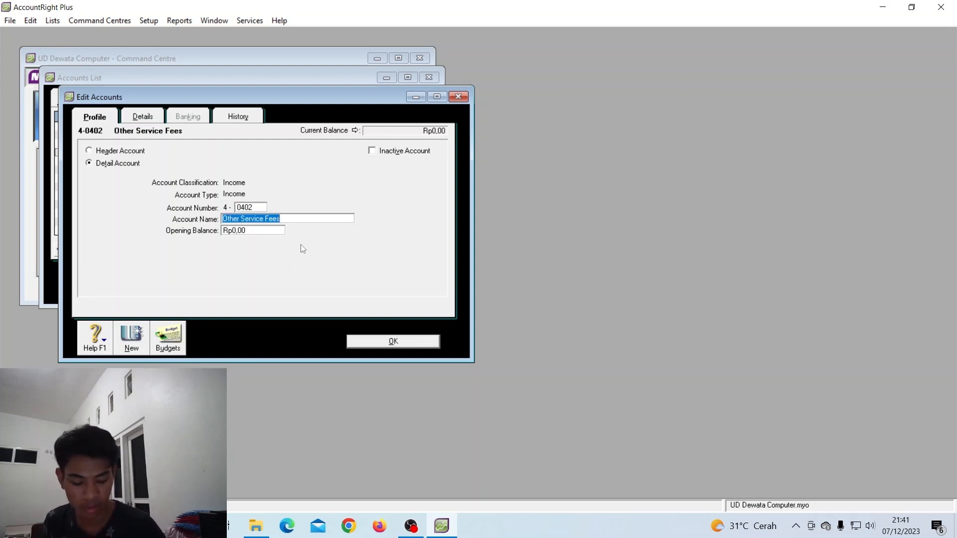
text(Return P)
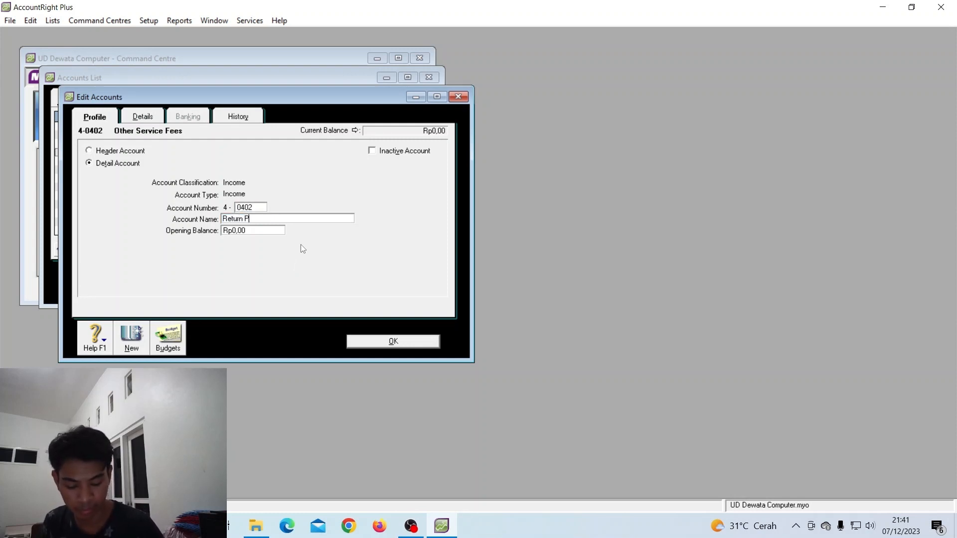
text(enjualan)
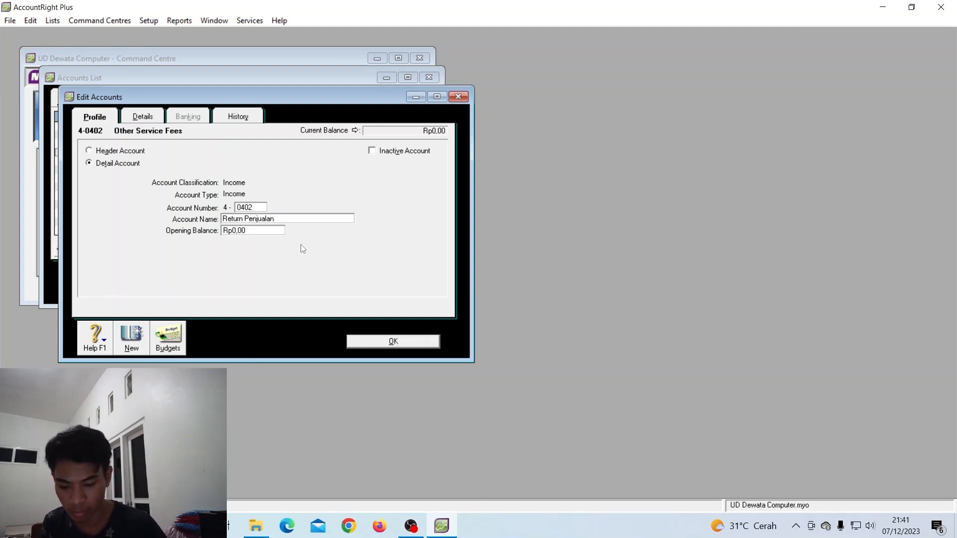
click(393, 342)
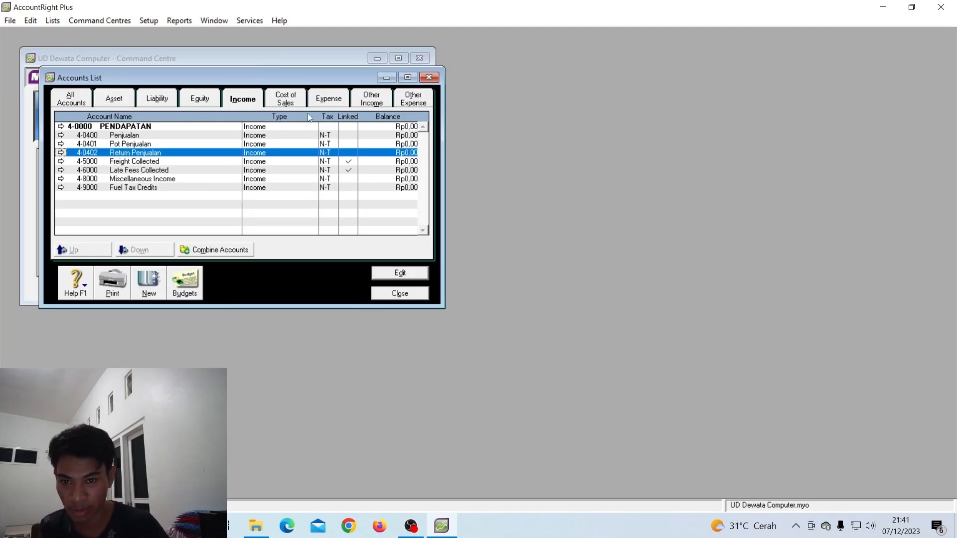
click(292, 106)
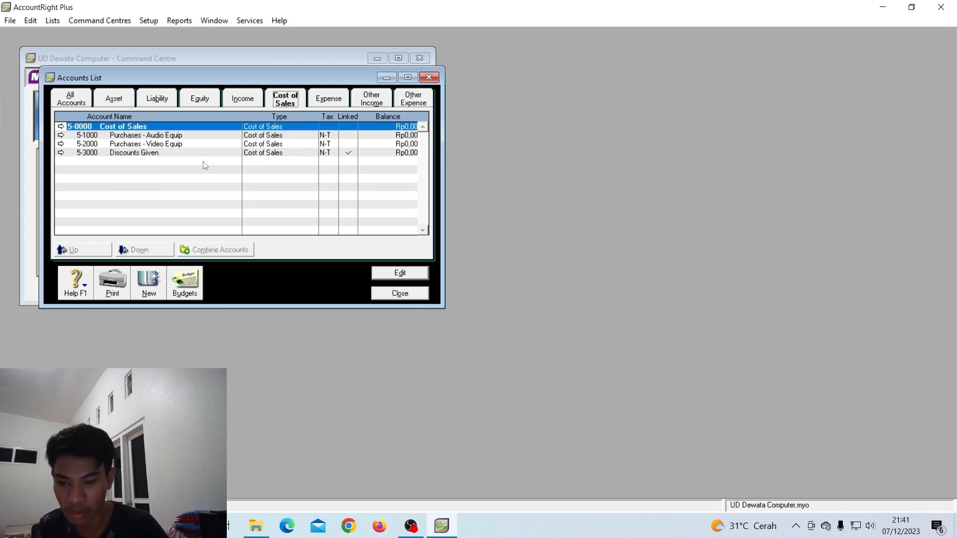
Rename the 5-0000 Cost of Sales header to HPP
click(123, 128)
double_click(123, 128)
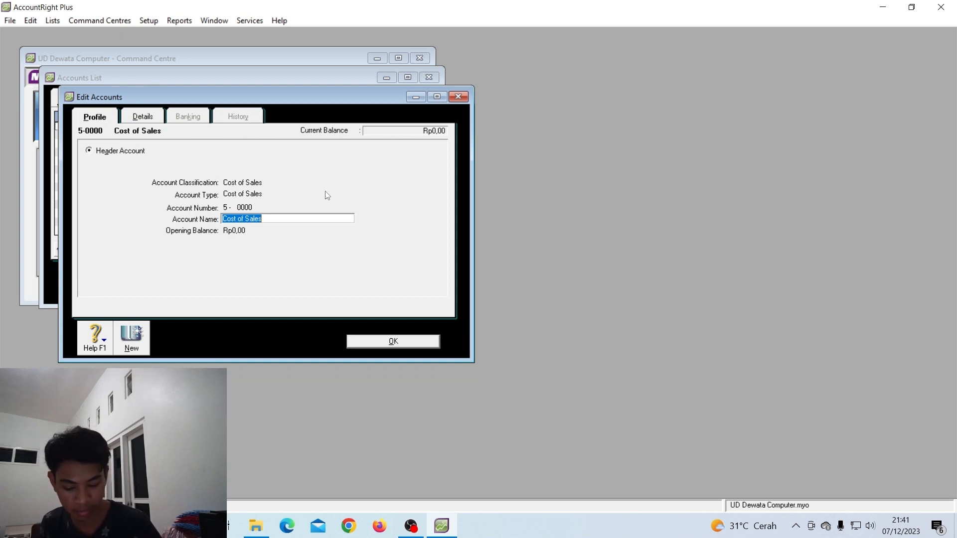
text(HPP)
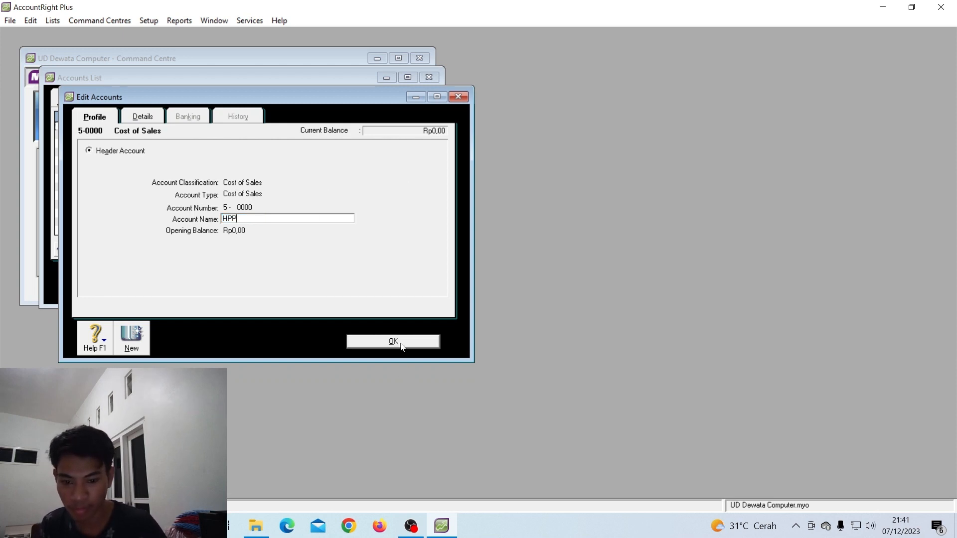
click(393, 342)
Change Purchases - Audio Equip to account 5-0500 named Pembelian
click(156, 134)
double_click(156, 135)
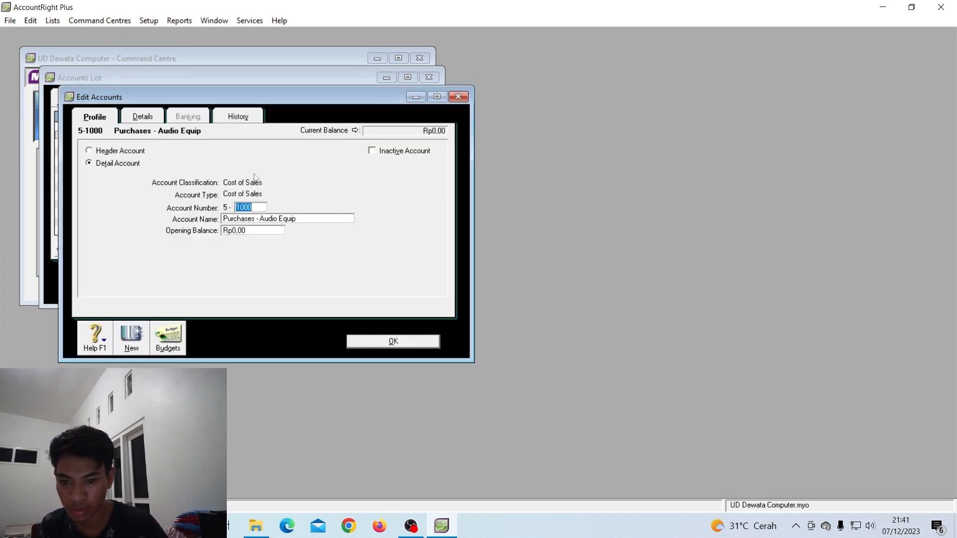
click(383, 343)
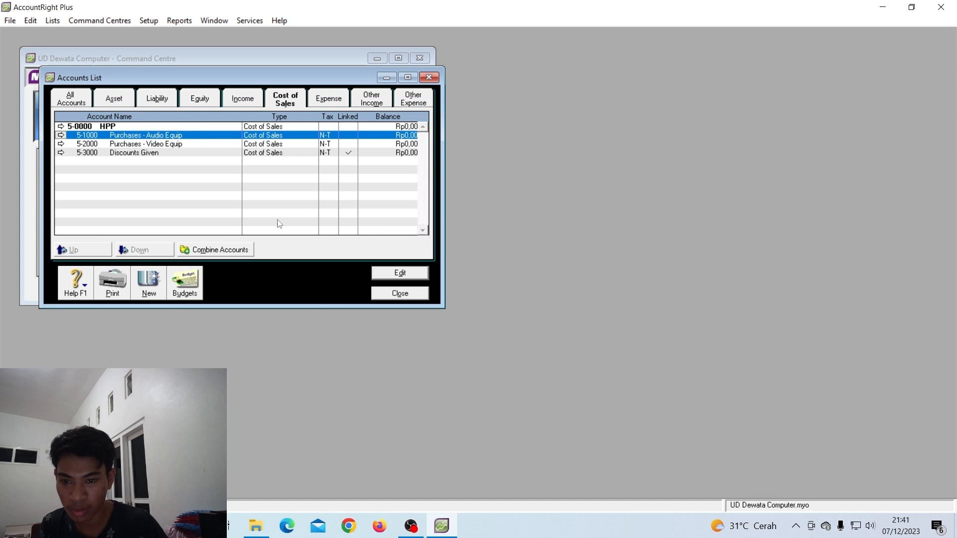
double_click(171, 138)
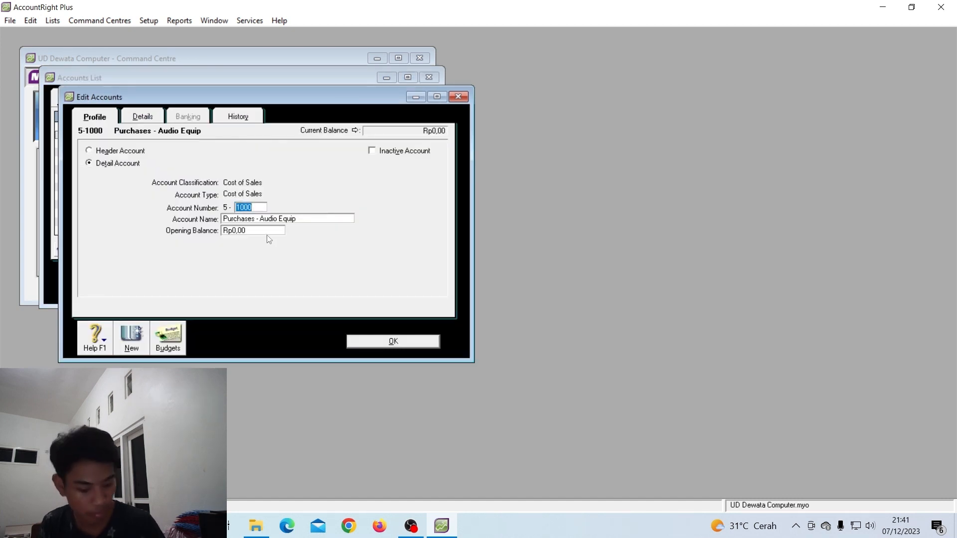
text(0500)
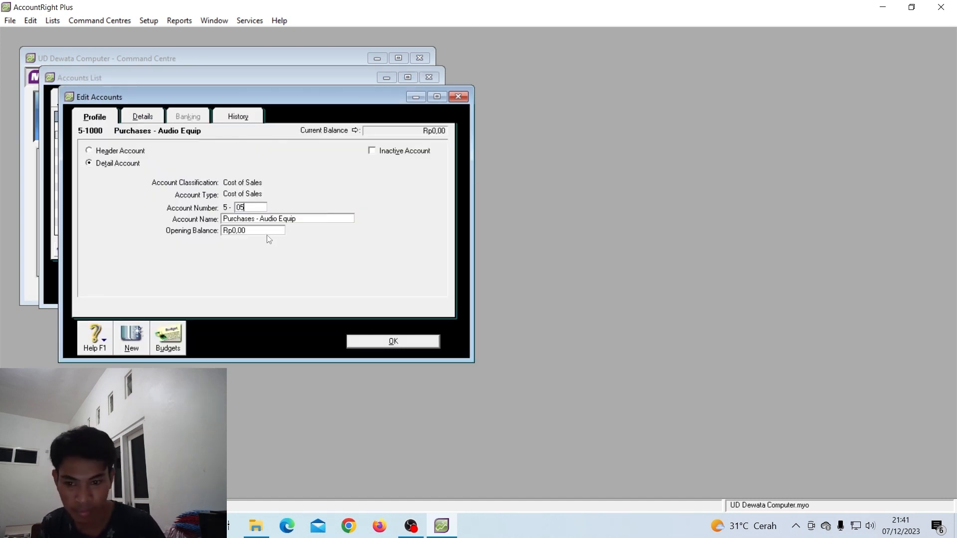
key(Tab)
text(Pembelian)
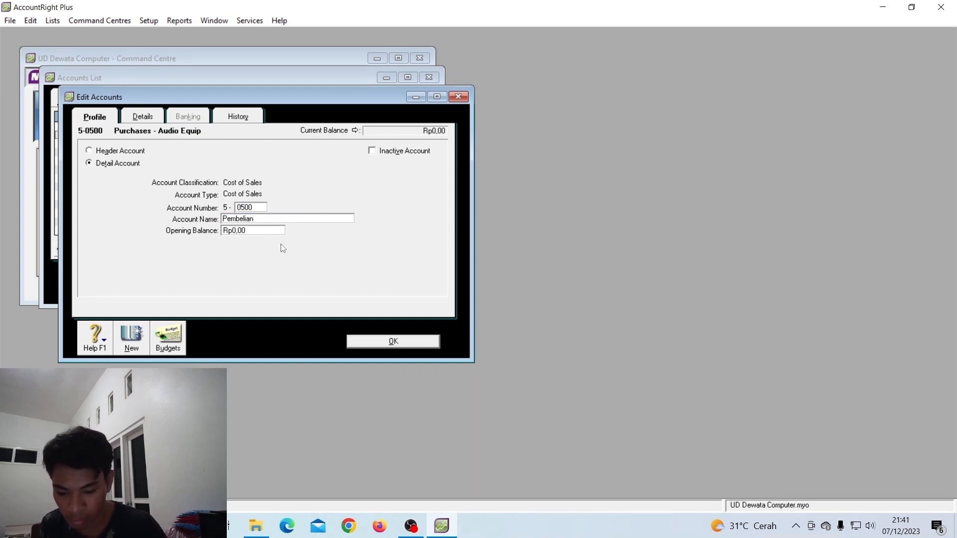
click(383, 343)
Change Purchases - Video Equip to account 5-0501 named Pot Pembelian
double_click(202, 149)
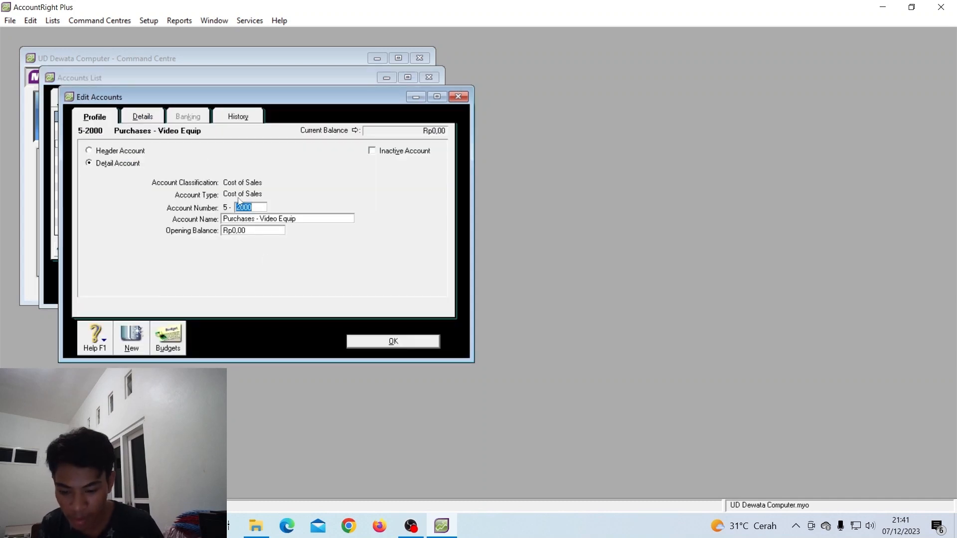
text(06)
text(01)
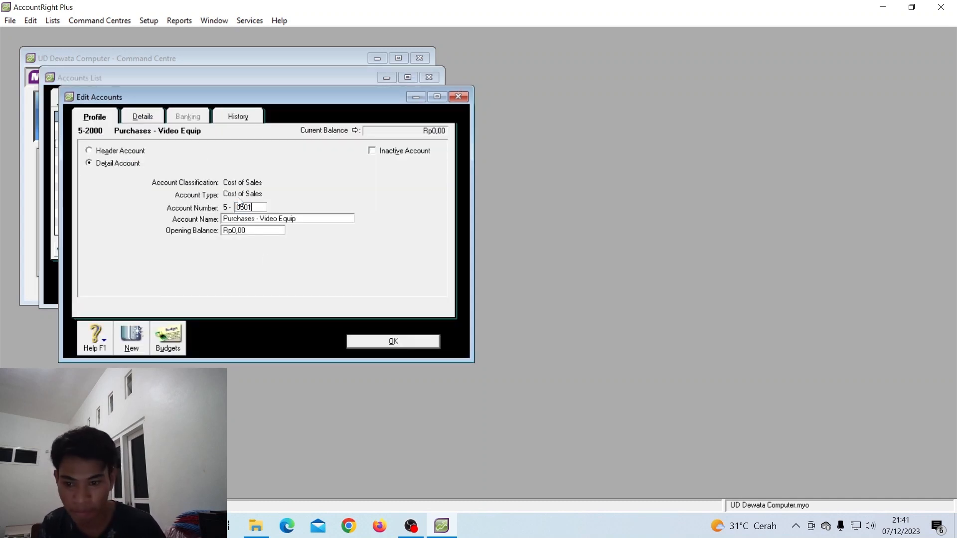
key(Tab)
text(Pot Pembelian)
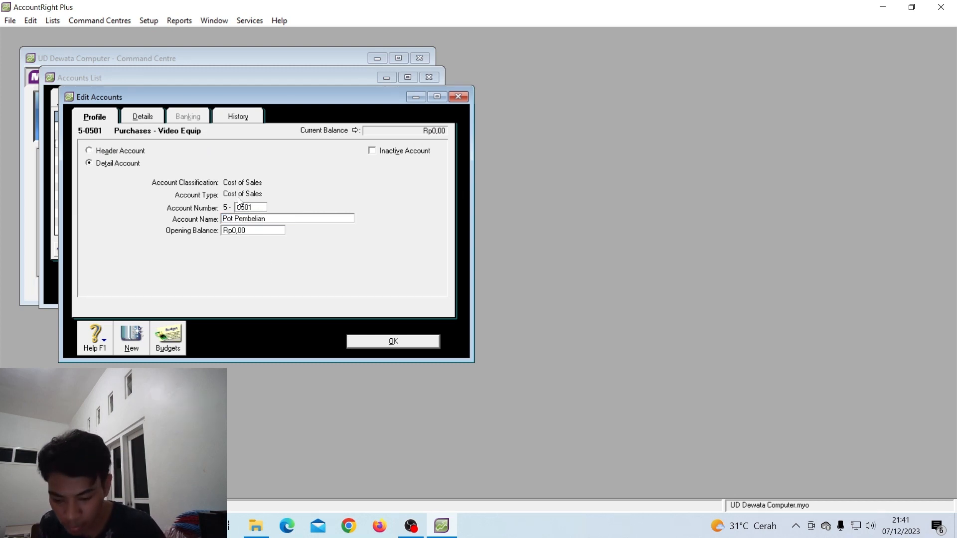
click(392, 342)
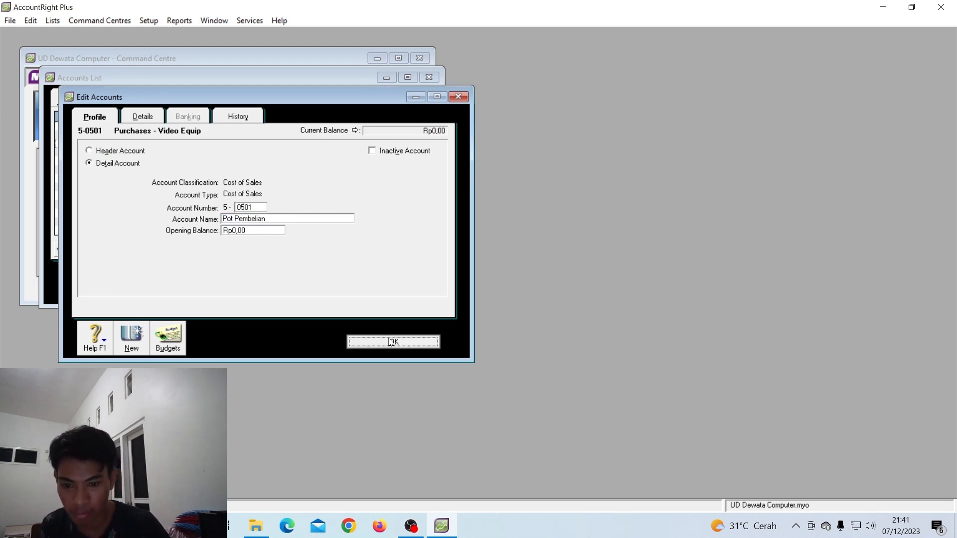
Change Discounts Given to account 5-0502 named Return Pembelian
double_click(178, 156)
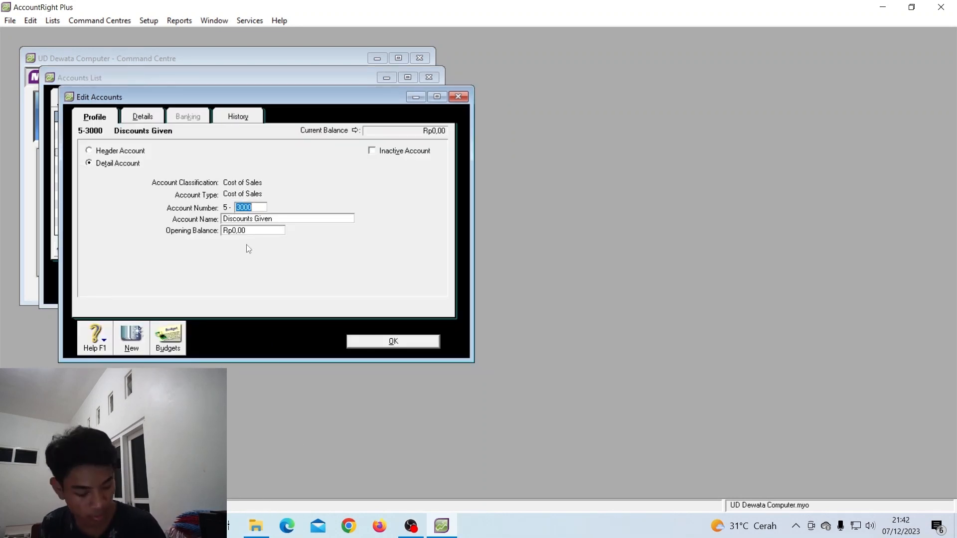
text(0502)
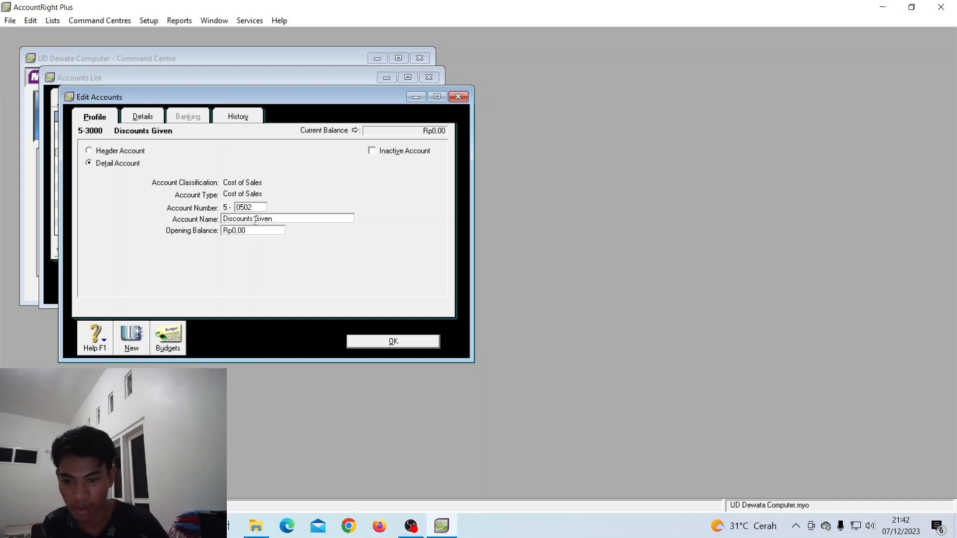
key(Tab)
text(Return )
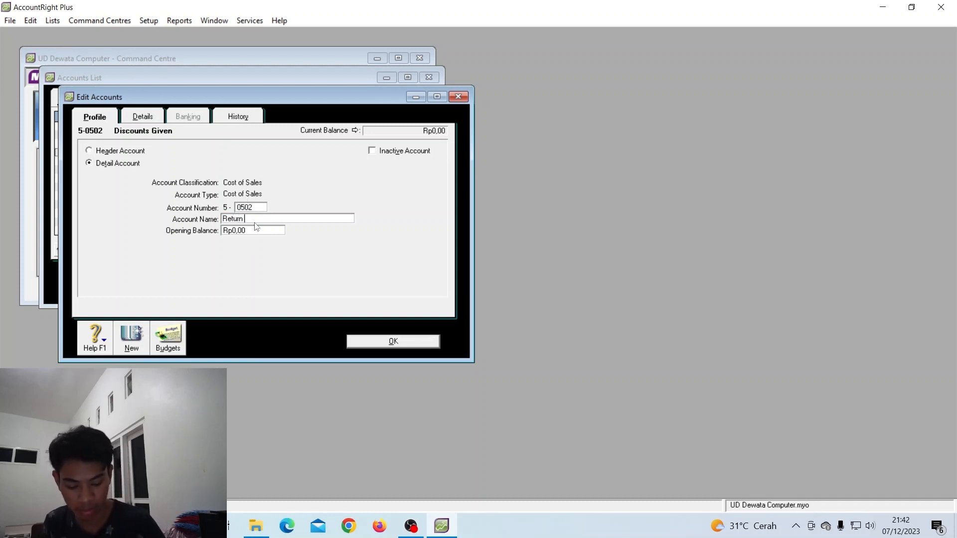
text(Pembeli)
text(a)
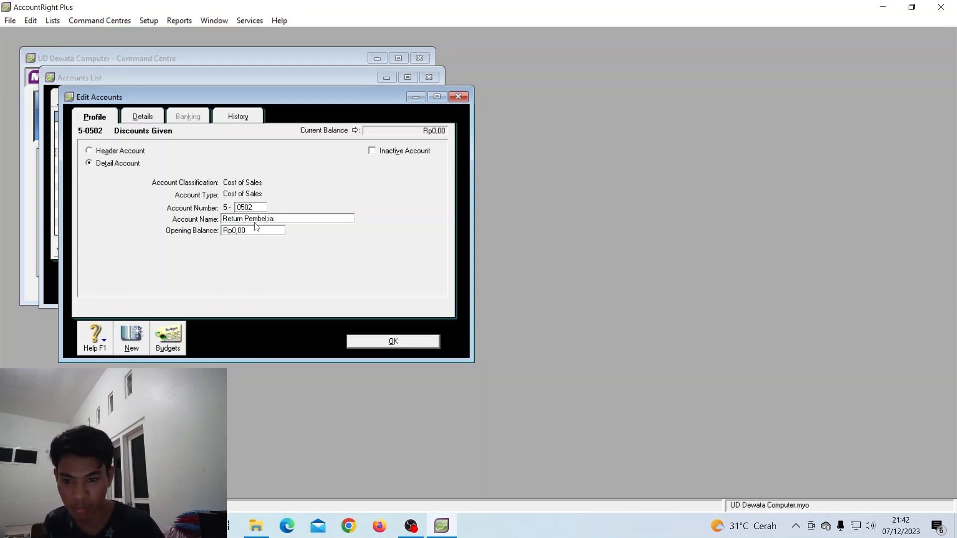
text(n)
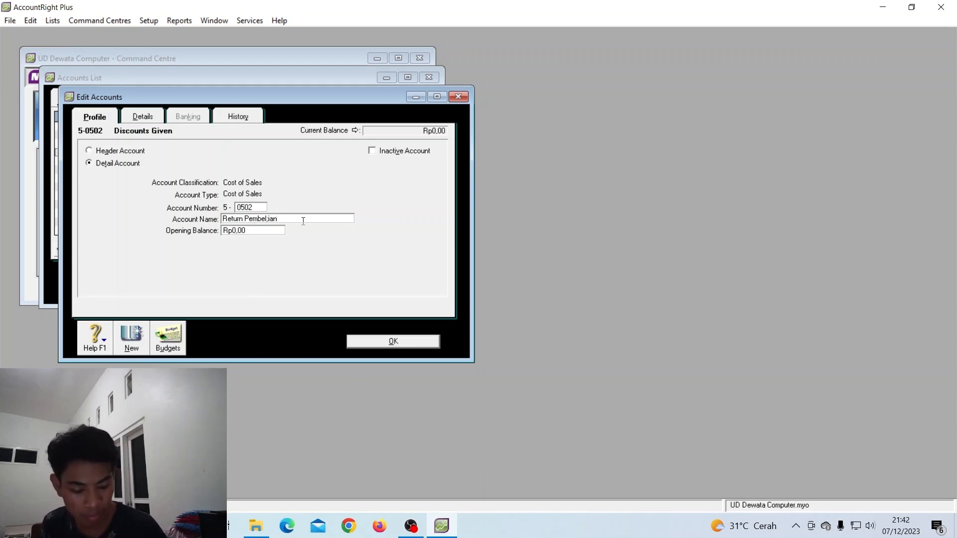
key(BackSpace)
key(BackSpace)
key(BackSpace)
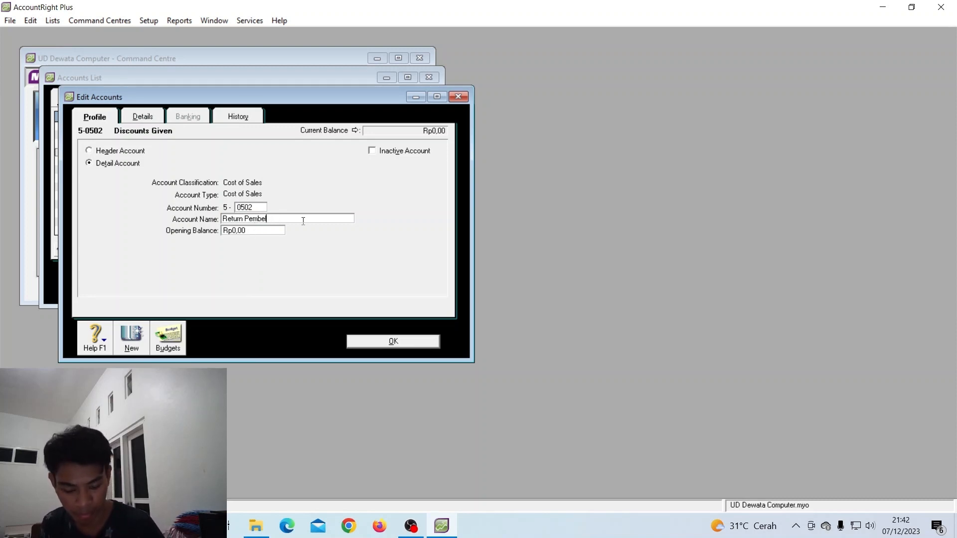
text(ian)
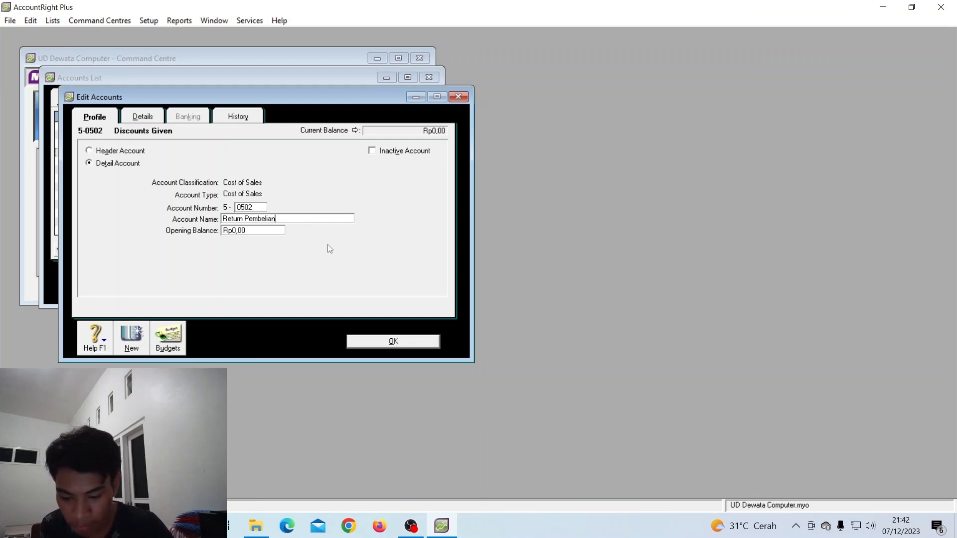
click(382, 341)
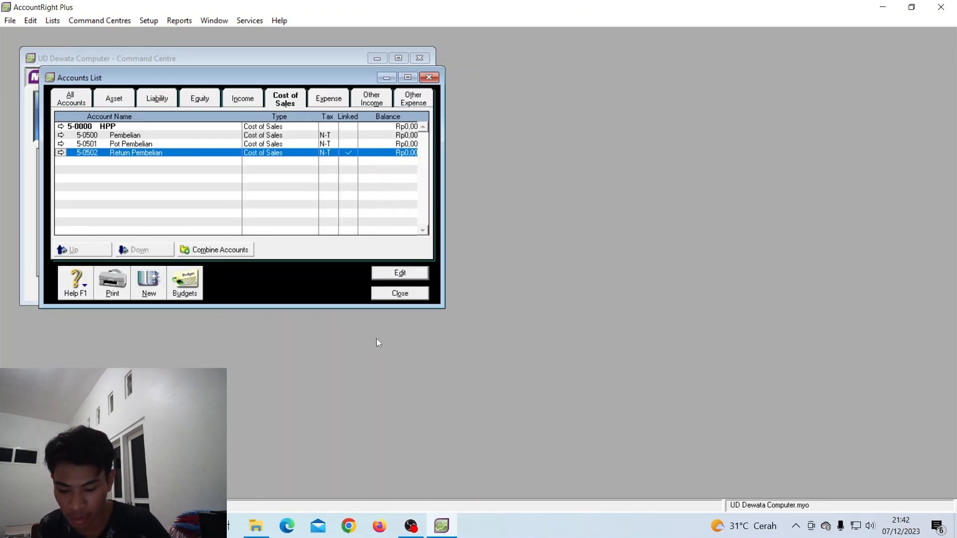
Create Cost of Sales account 5-0503 named B. Angkut Pembelian, correcting the typos in its name
click(150, 280)
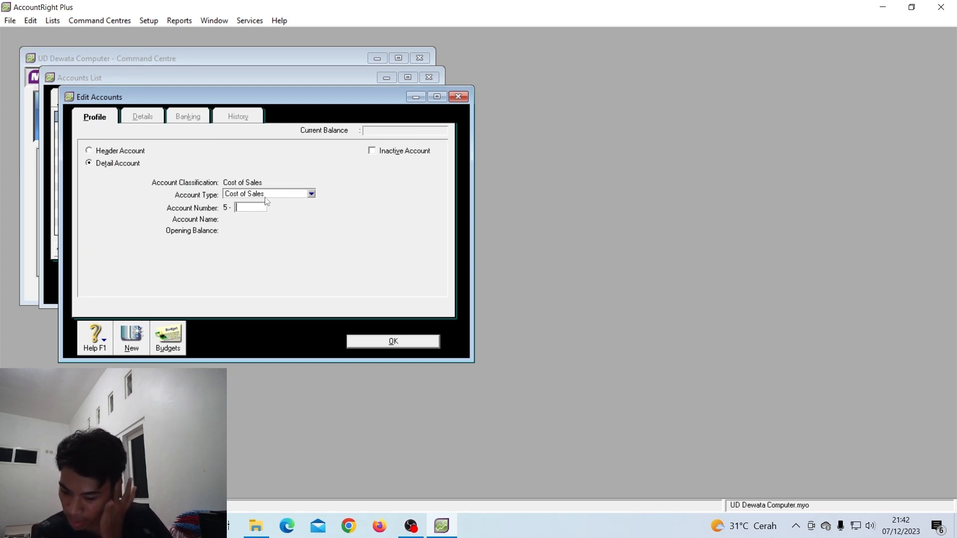
text(0503)
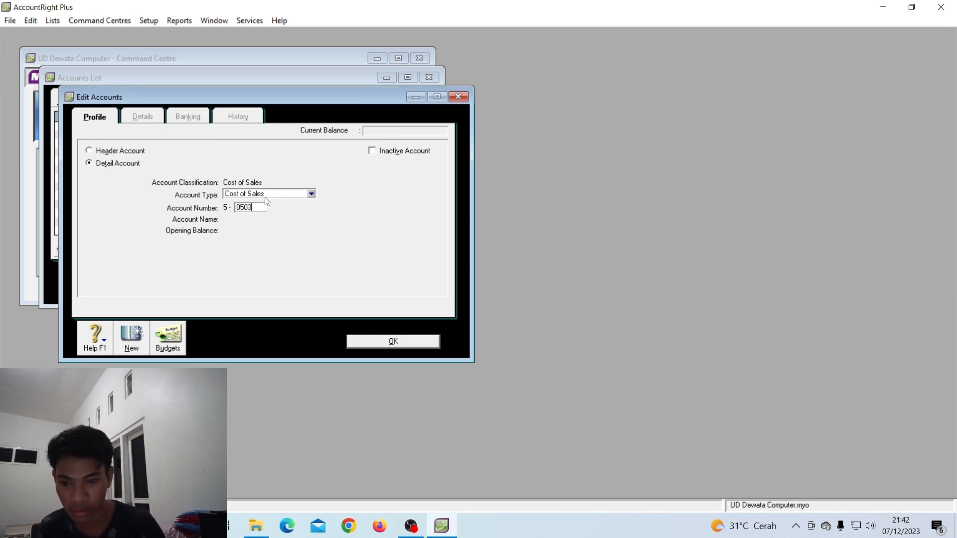
key(Tab)
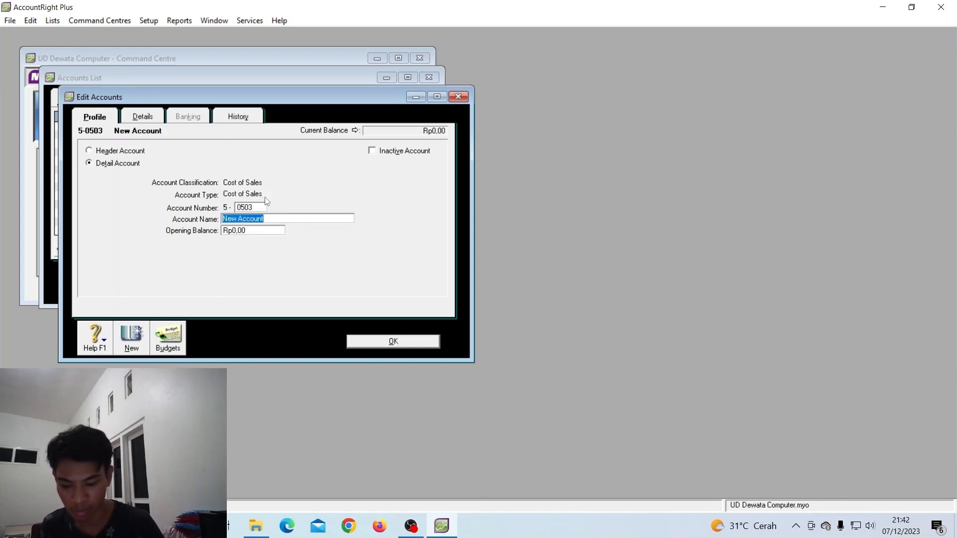
text(b.)
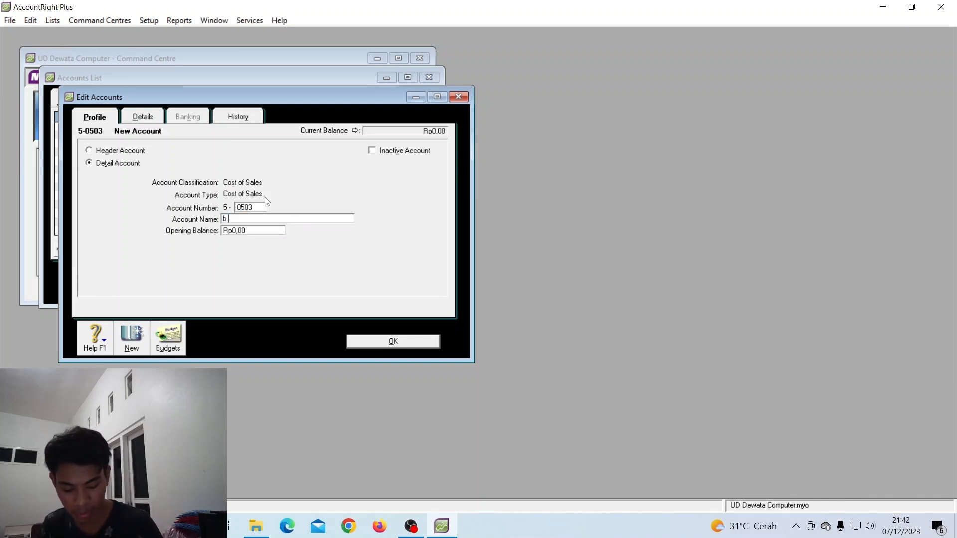
text( Angklut)
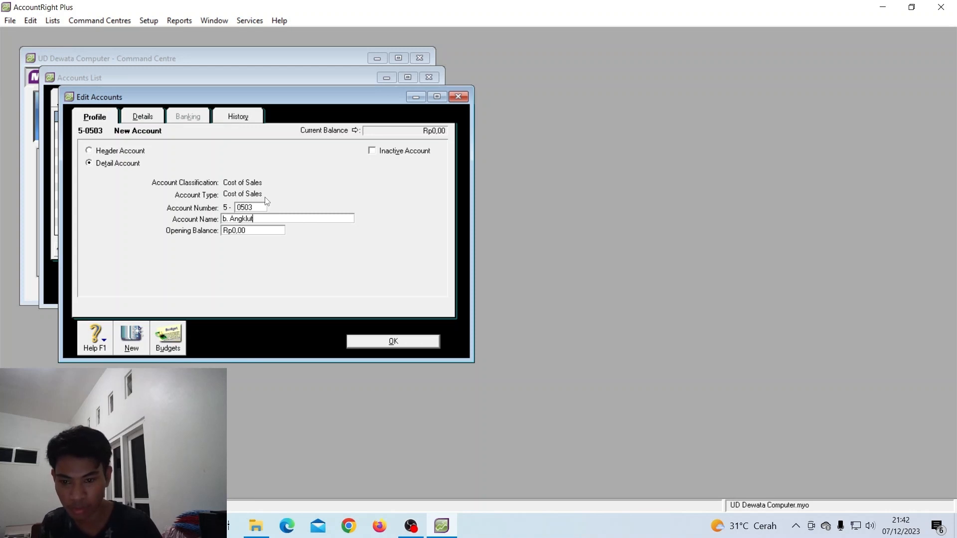
text(ng)
key(BackSpace)
key(BackSpace)
key(BackSpace)
key(BackSpace)
key(BackSpace)
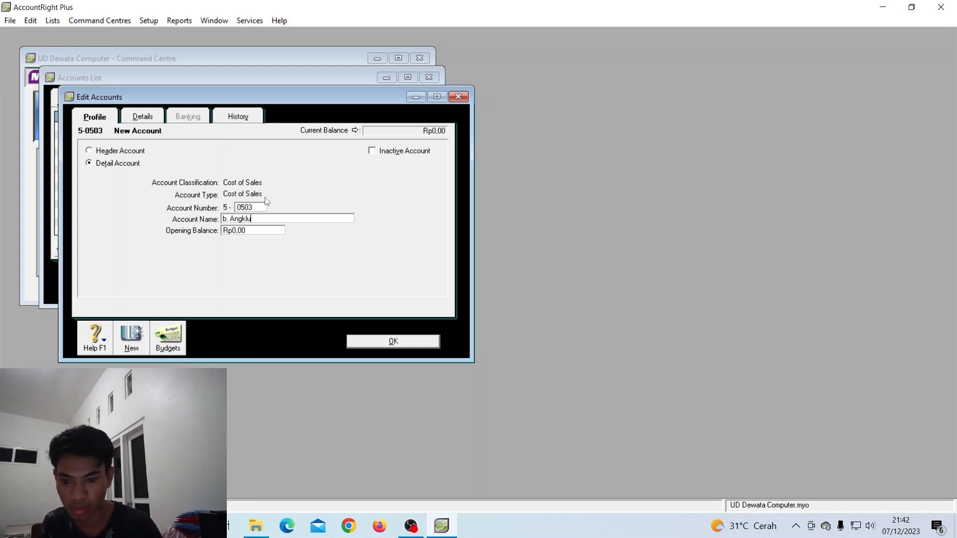
text(uy)
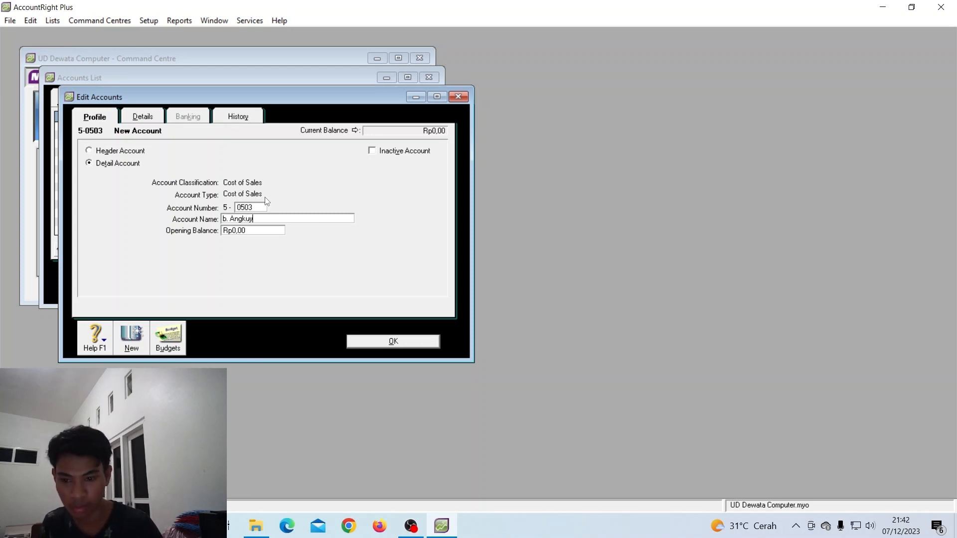
key(BackSpace)
text(t Pembelian)
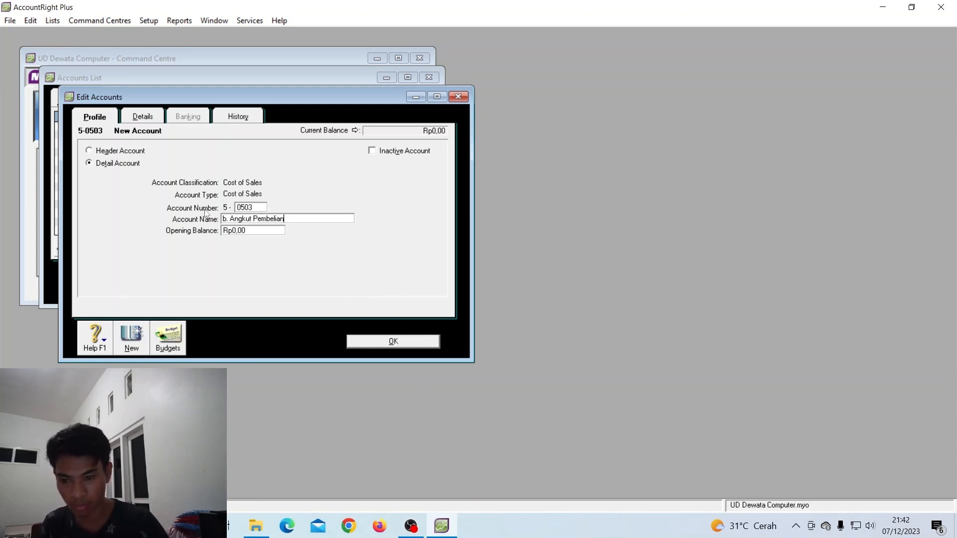
click(228, 219)
key(BackSpace)
key(BackSpace)
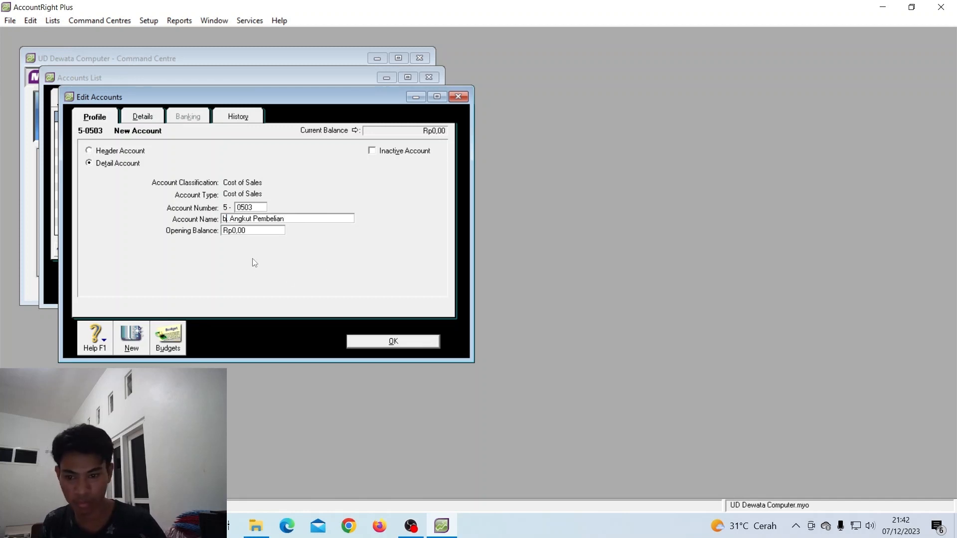
text(\)
key(BackSpace)
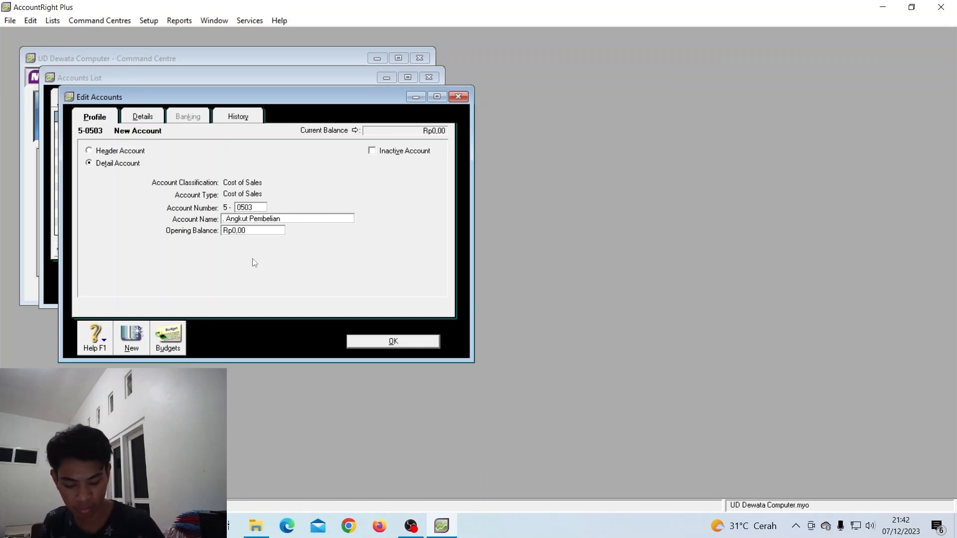
text(B)
click(371, 339)
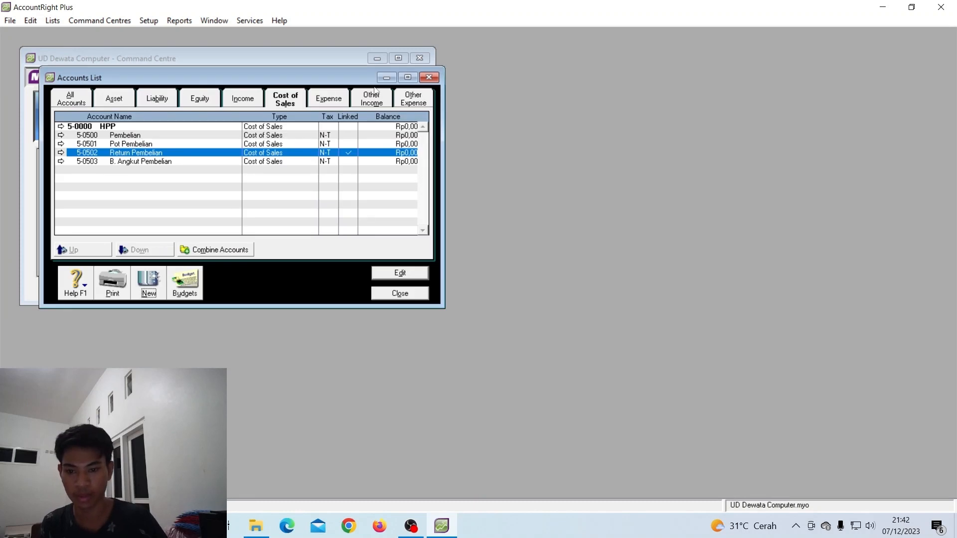
Rename the 6-0000 Expenses header account to BEBAN
click(191, 164)
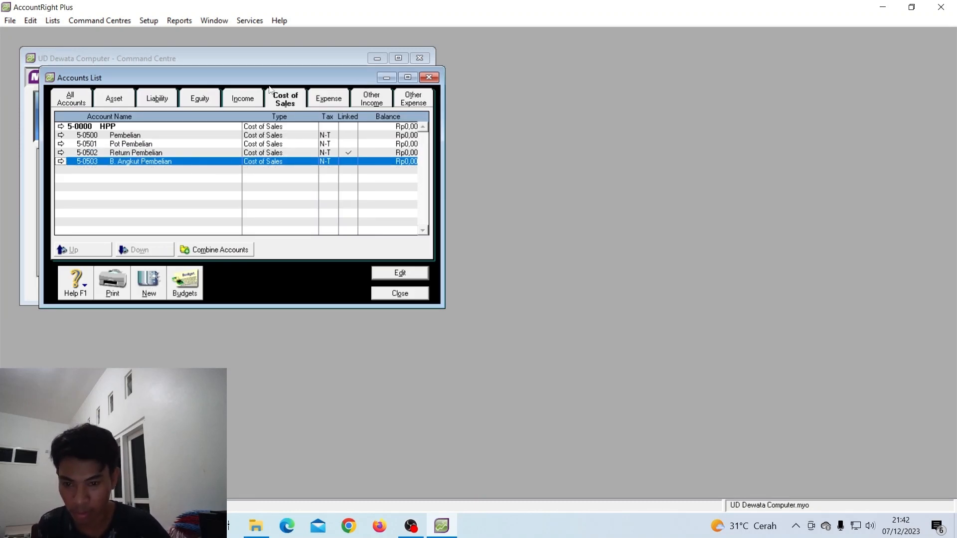
click(337, 99)
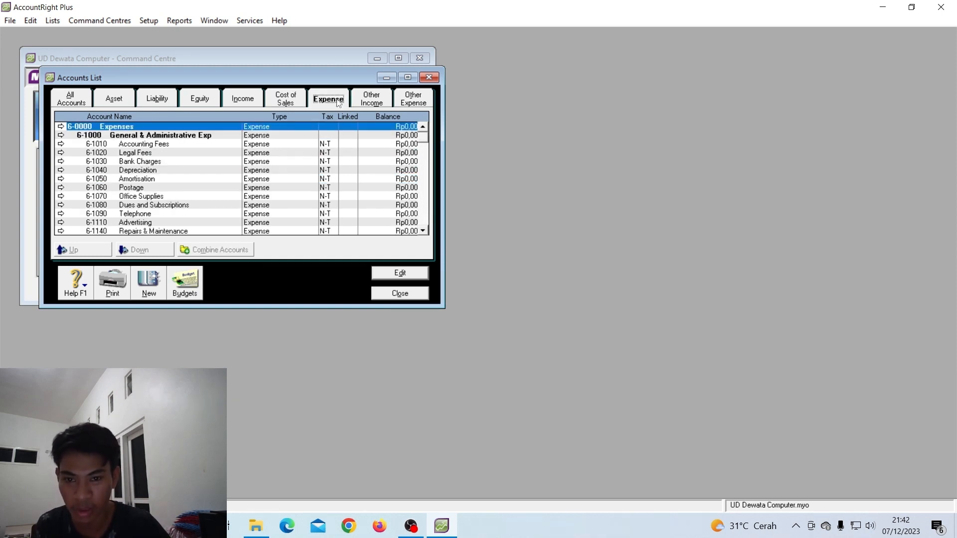
double_click(117, 130)
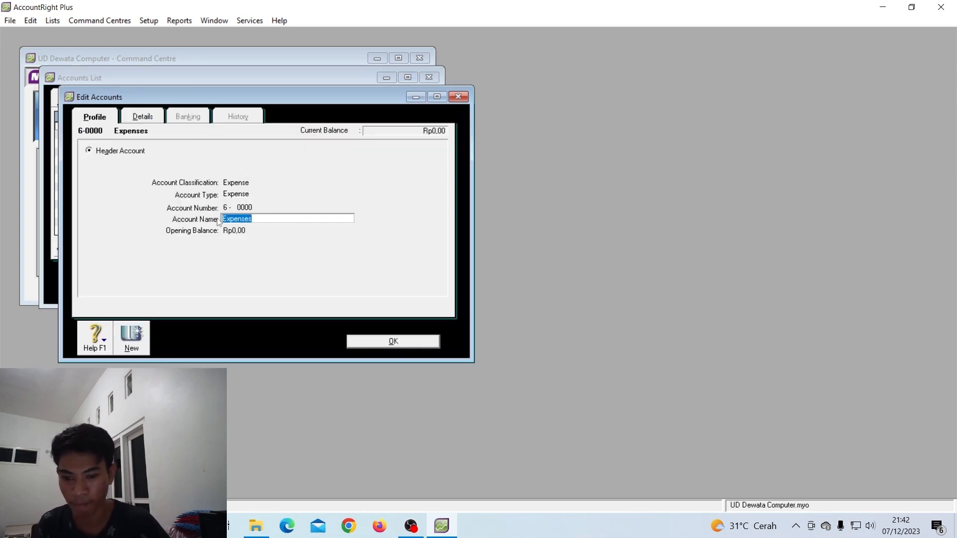
text(BEBAN)
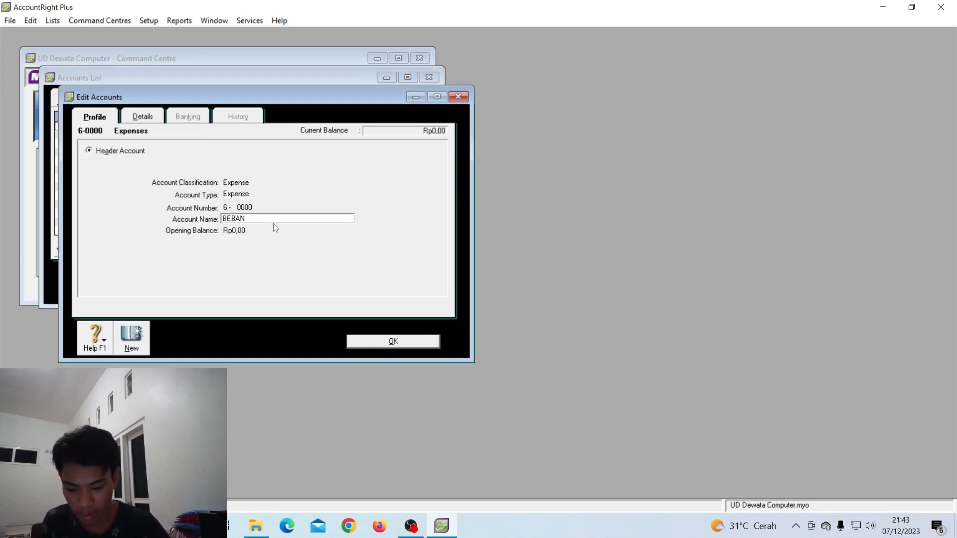
click(392, 341)
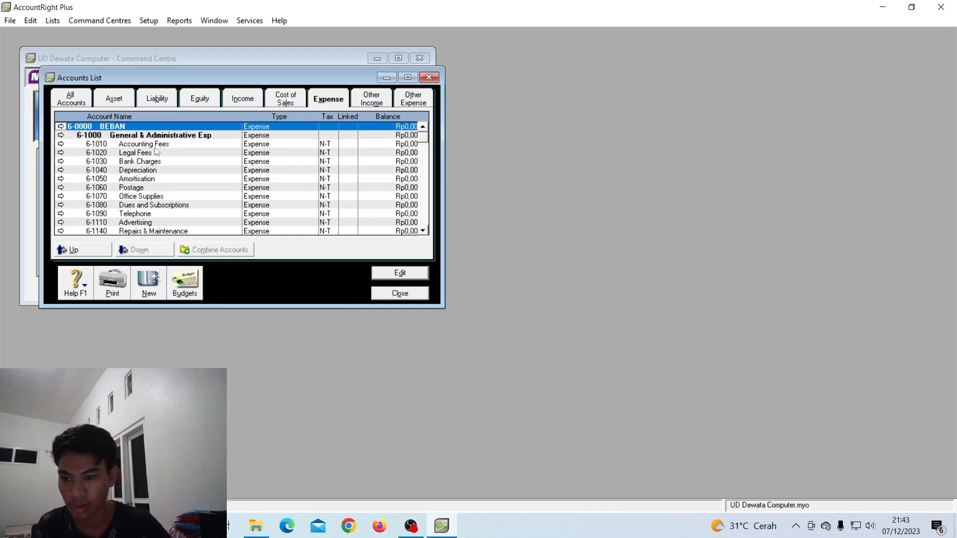
Change 6-1010 Accounting Fees into 6-0511 Beban Gaji
double_click(154, 144)
text(0511)
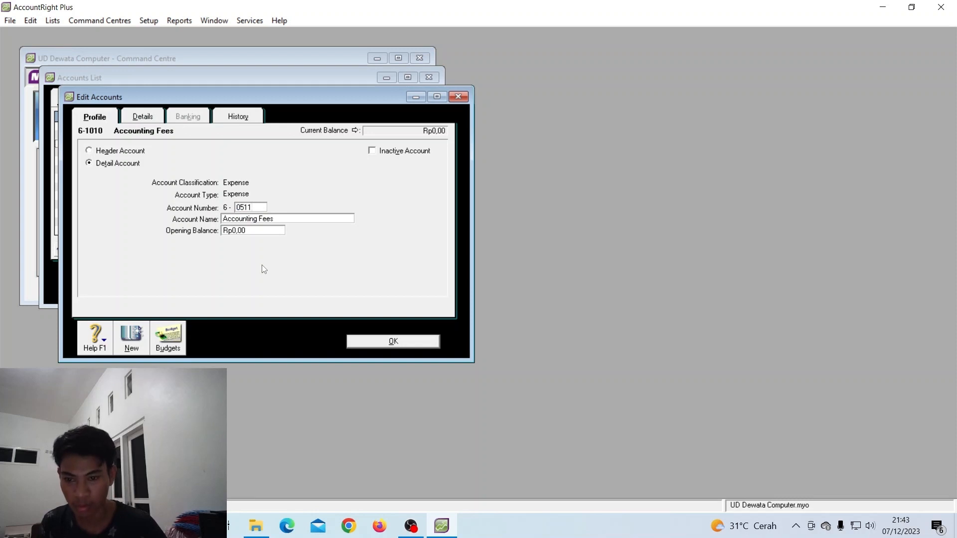
key(Tab)
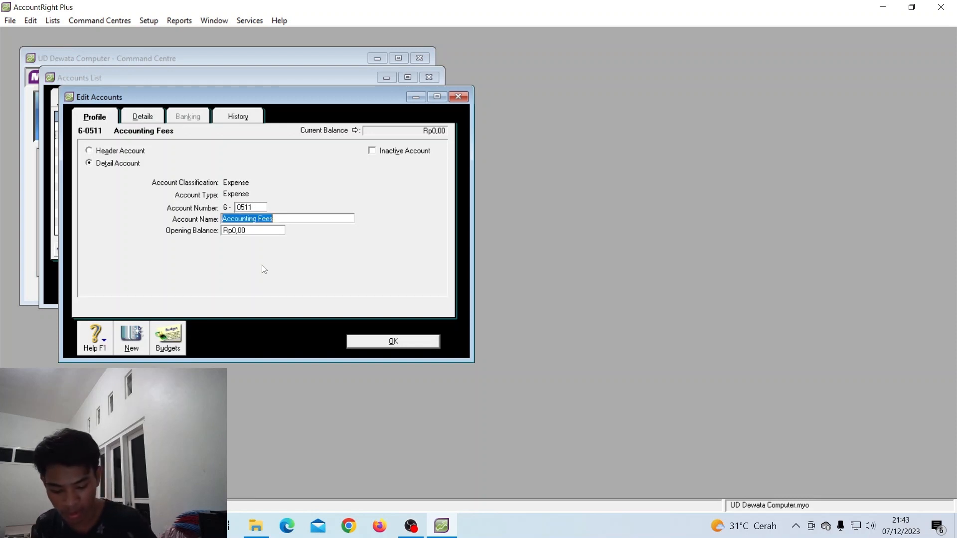
text(Beban Ga)
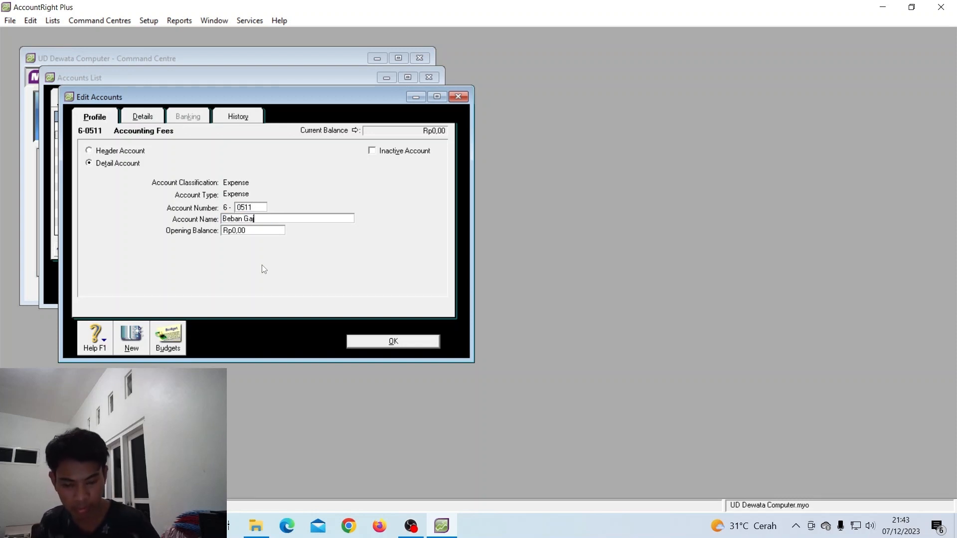
text(ji)
click(379, 341)
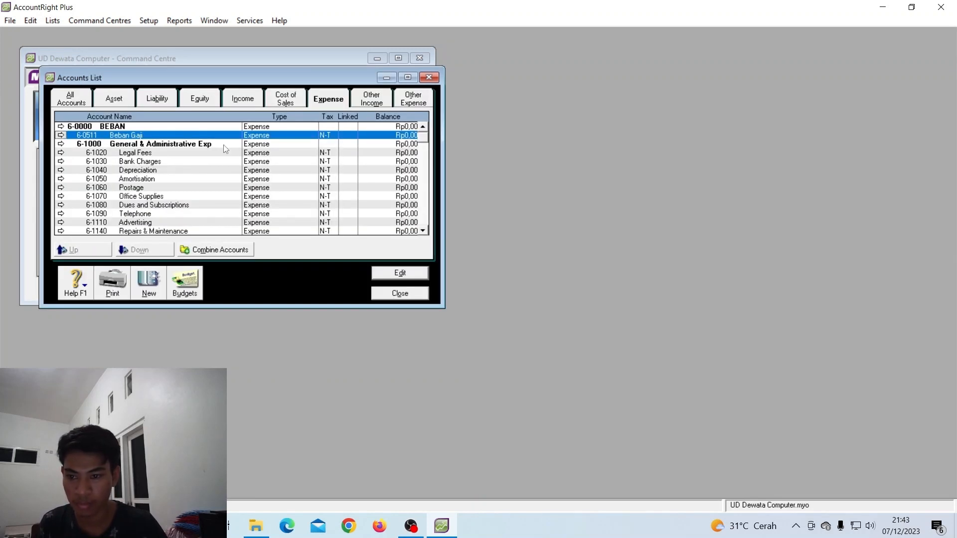
Change 6-1020 Legal Fees into 6-0512 Beban LAT
double_click(168, 153)
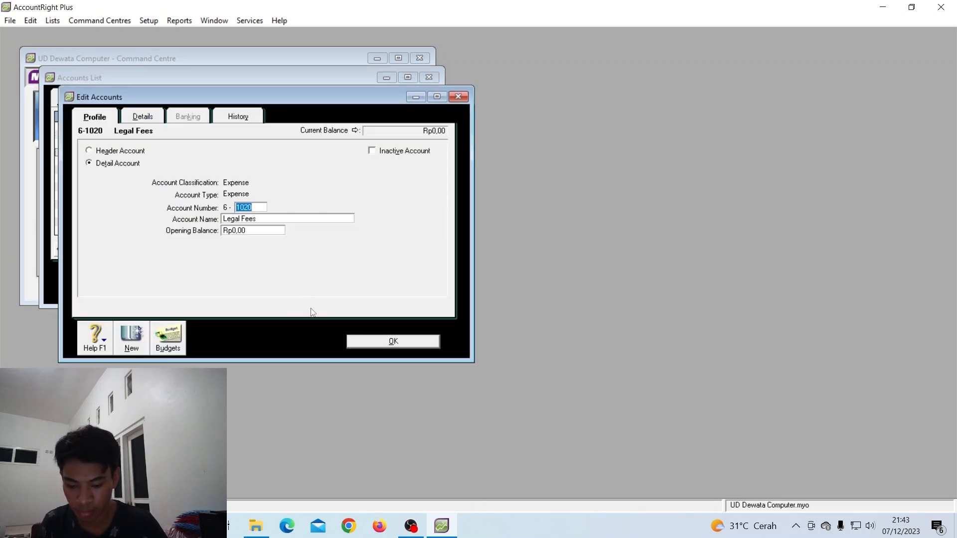
text(05)
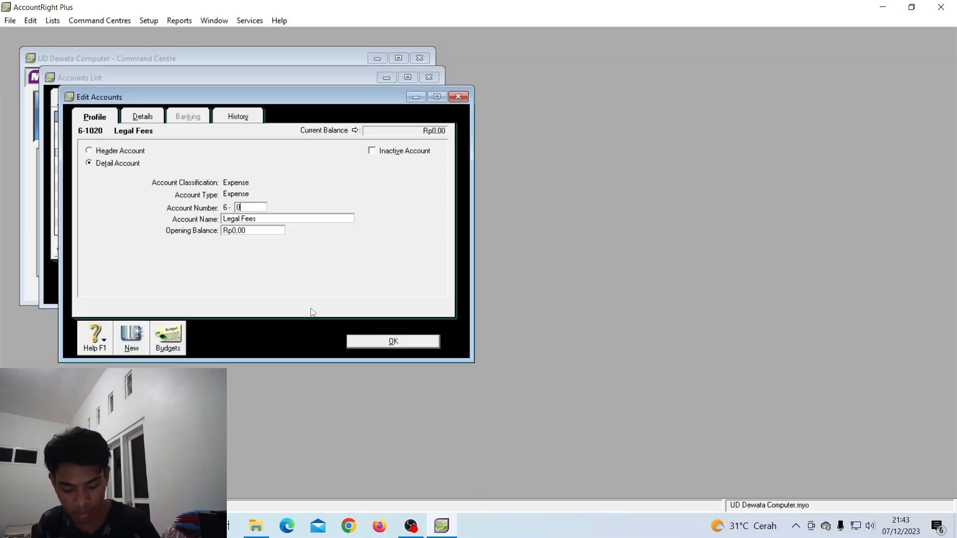
text(12)
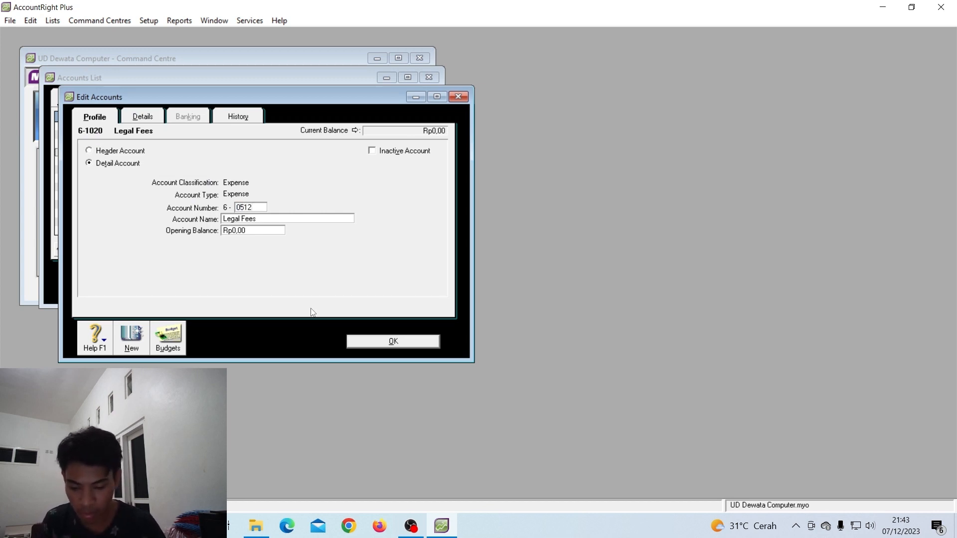
key(Tab)
text(Be)
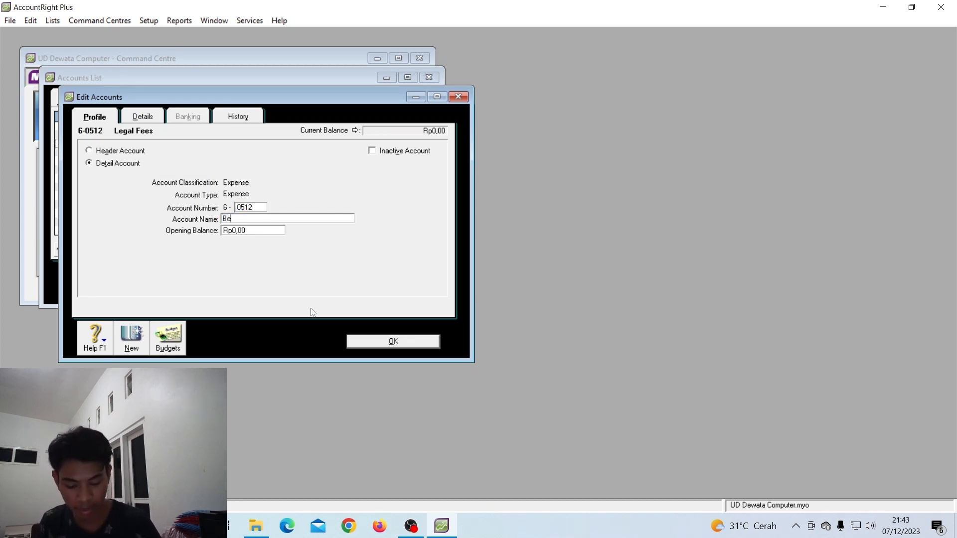
text(ban LATY\)
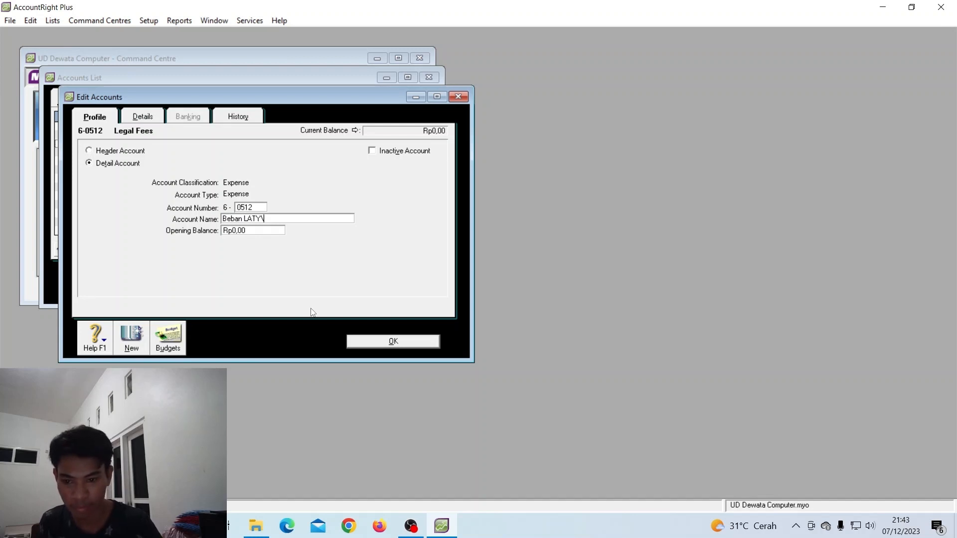
key(BackSpace)
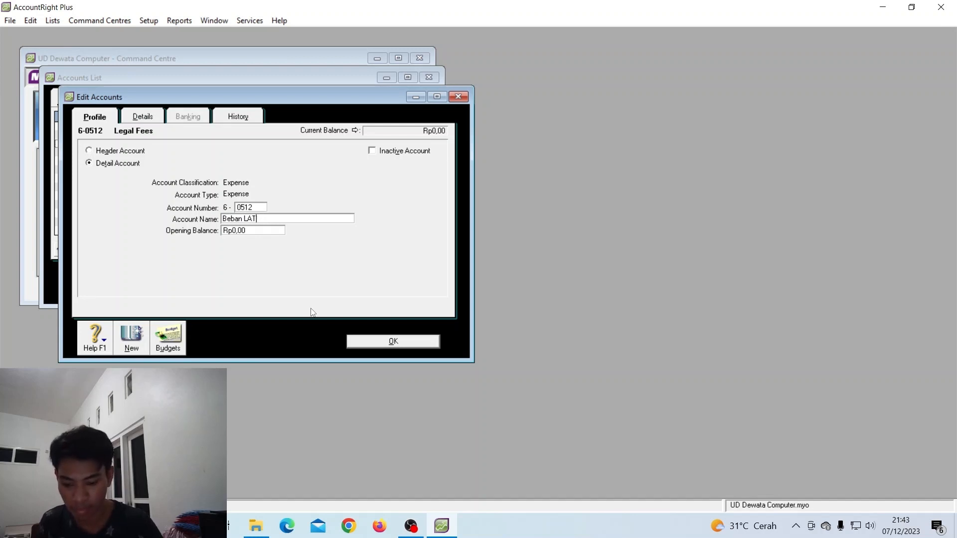
key(Tab)
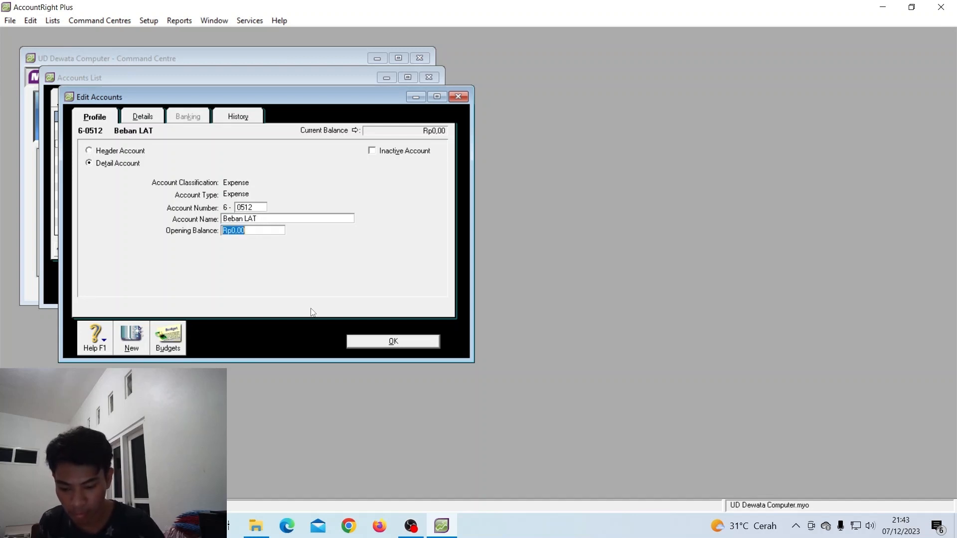
click(382, 349)
Change 6-1030 Bank Charges into 6-0513 B. Angkut Penjualan
double_click(151, 163)
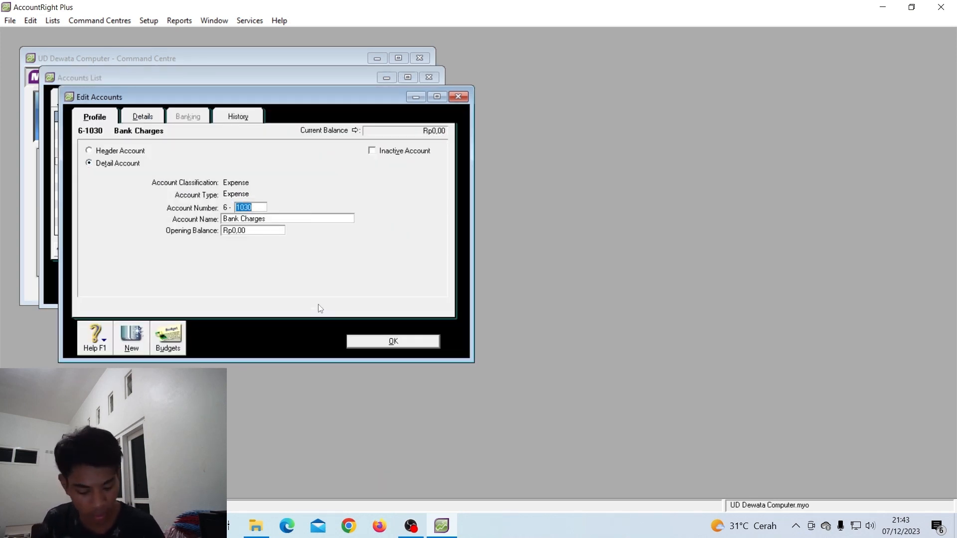
text(0513)
key(Tab)
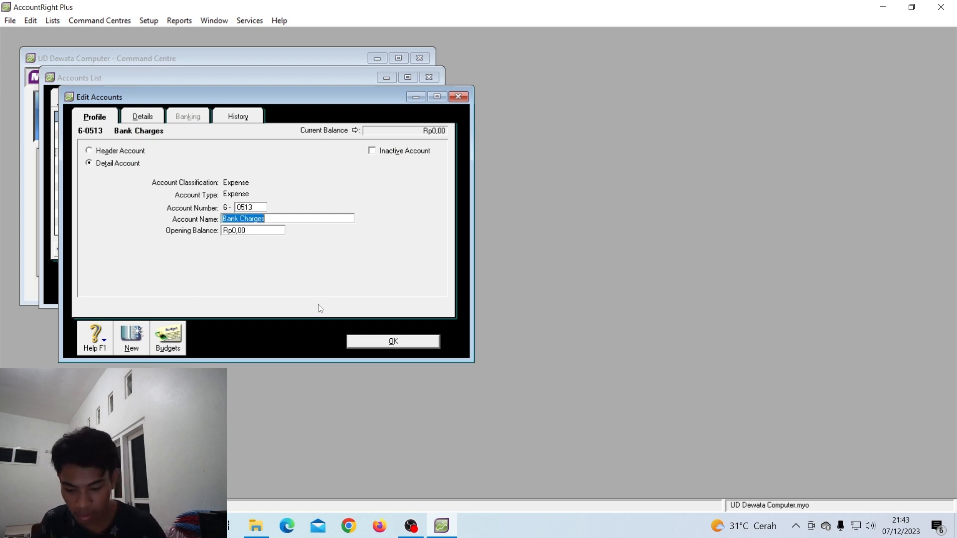
text(B. )
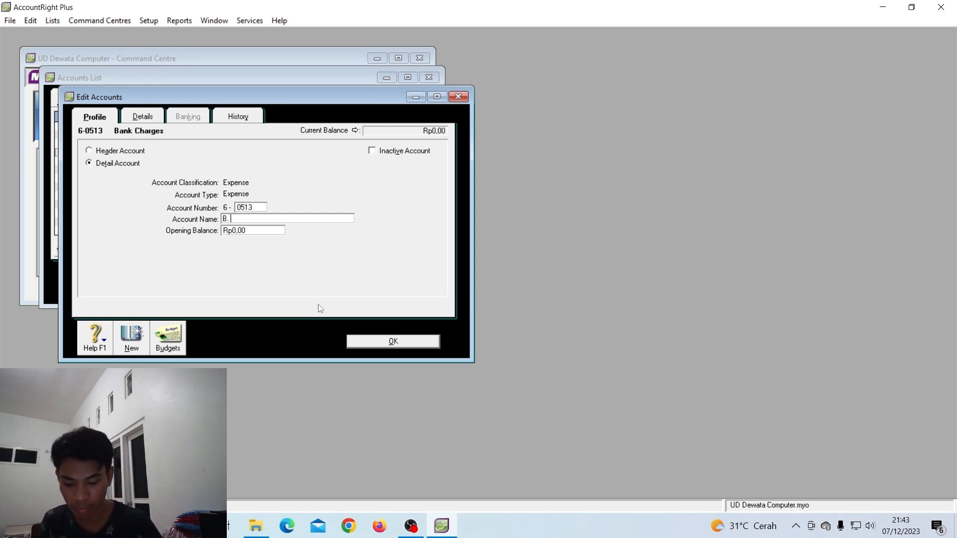
text(Angkut)
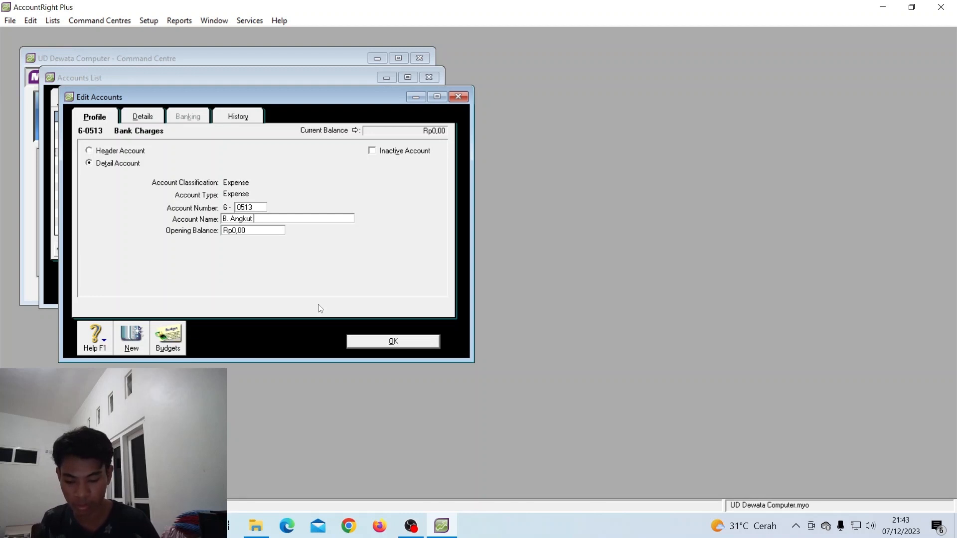
text( Penjualan)
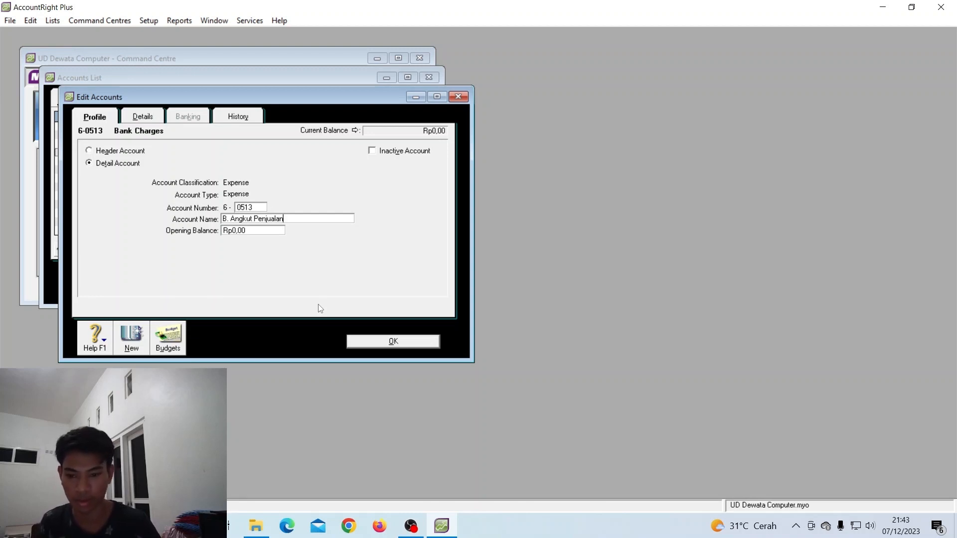
click(398, 338)
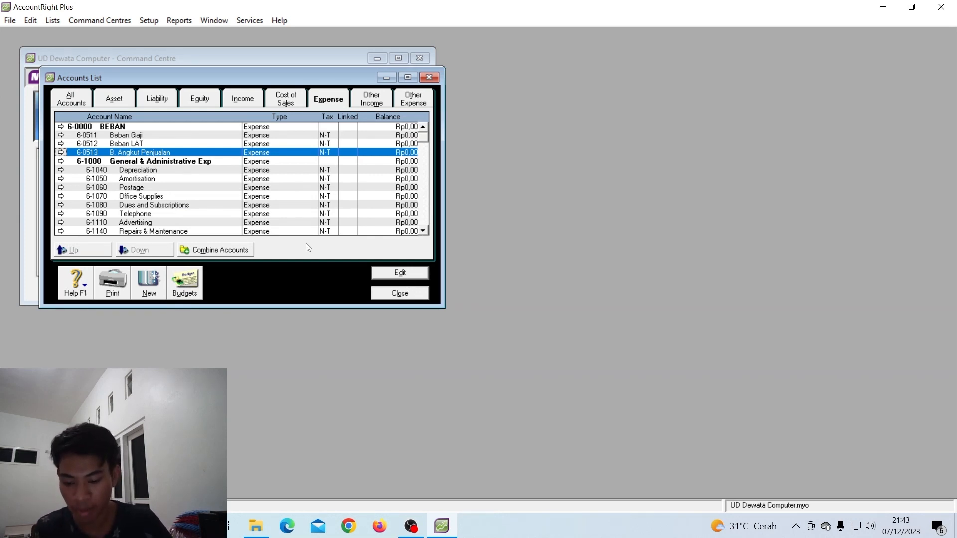
Scan the All Accounts list from 1-0000 AKTIVA onward, then close the Accounts List
click(86, 106)
scroll(152, 197, down, 3)
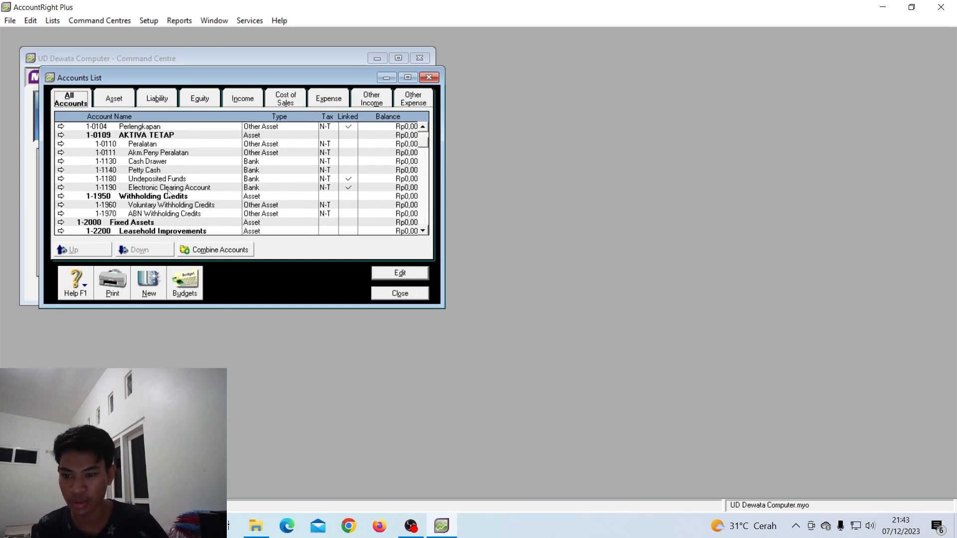
scroll(159, 195, up, 3)
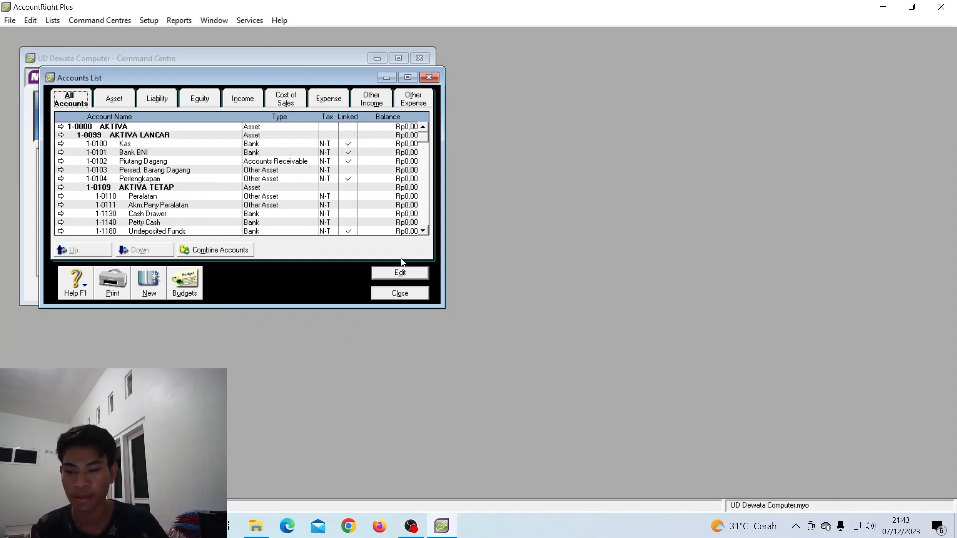
click(401, 294)
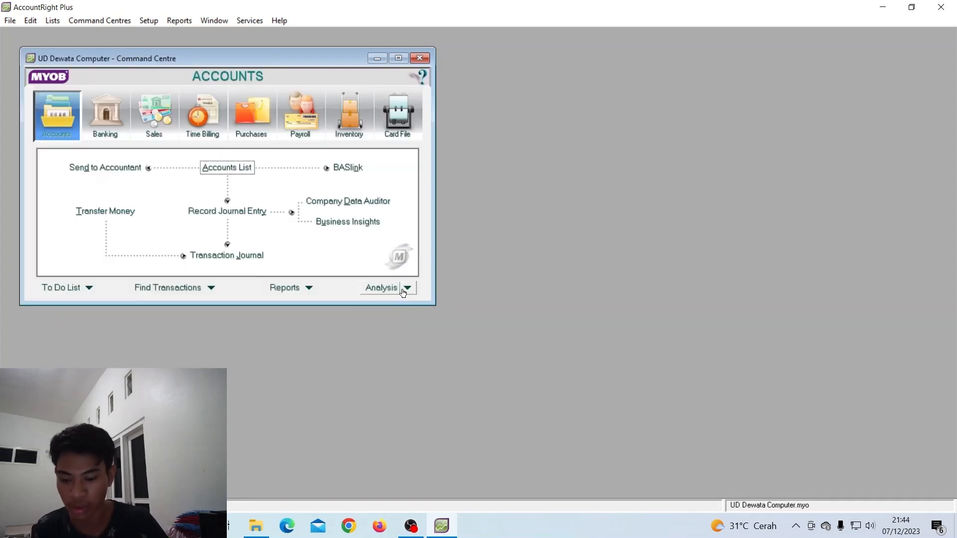
In Sales linked accounts, turn off freight, customer deposits, early-payment discounts and late charges
click(164, 23)
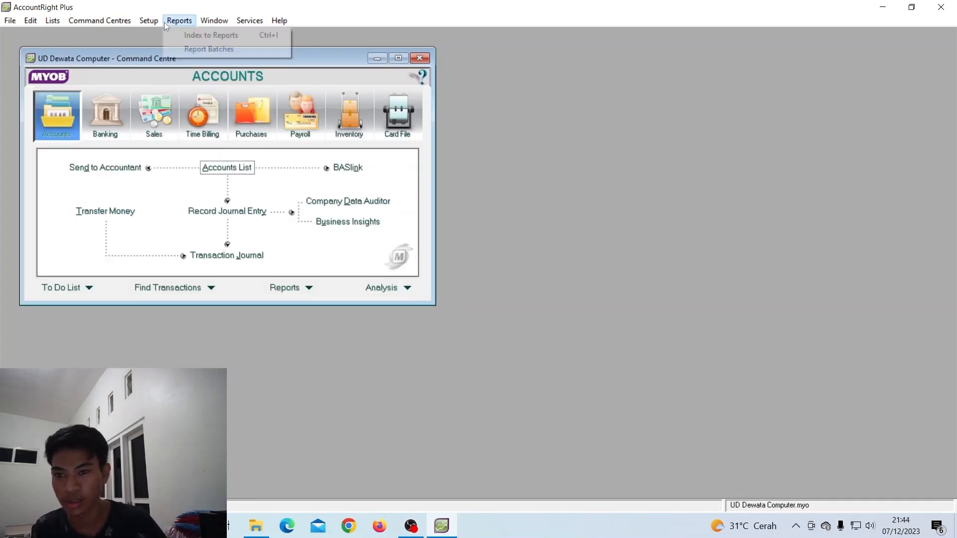
click(148, 22)
mouse_move(186, 70)
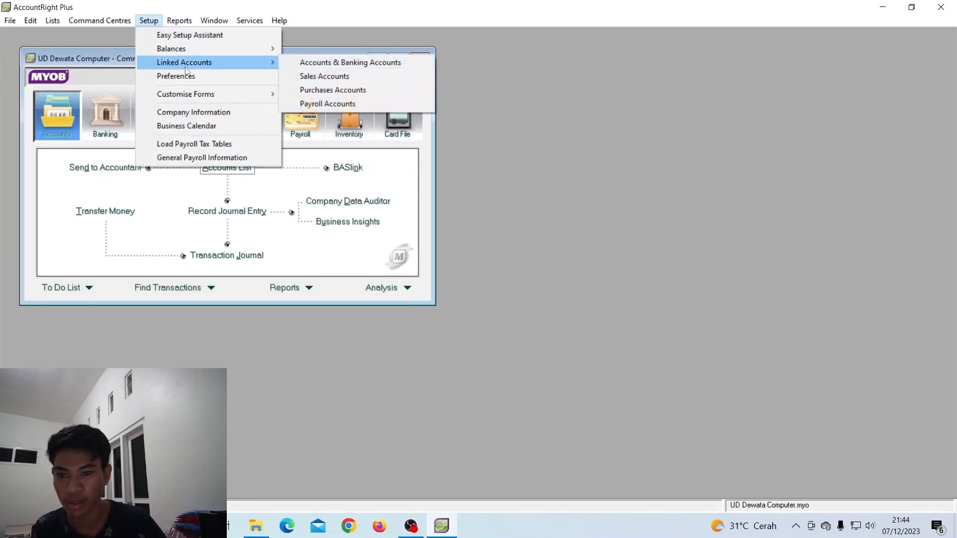
click(354, 79)
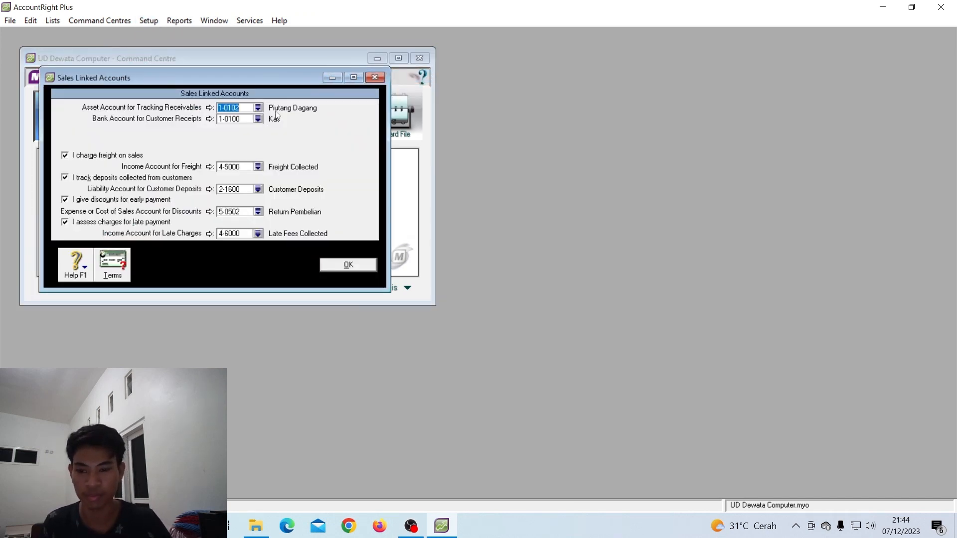
click(65, 156)
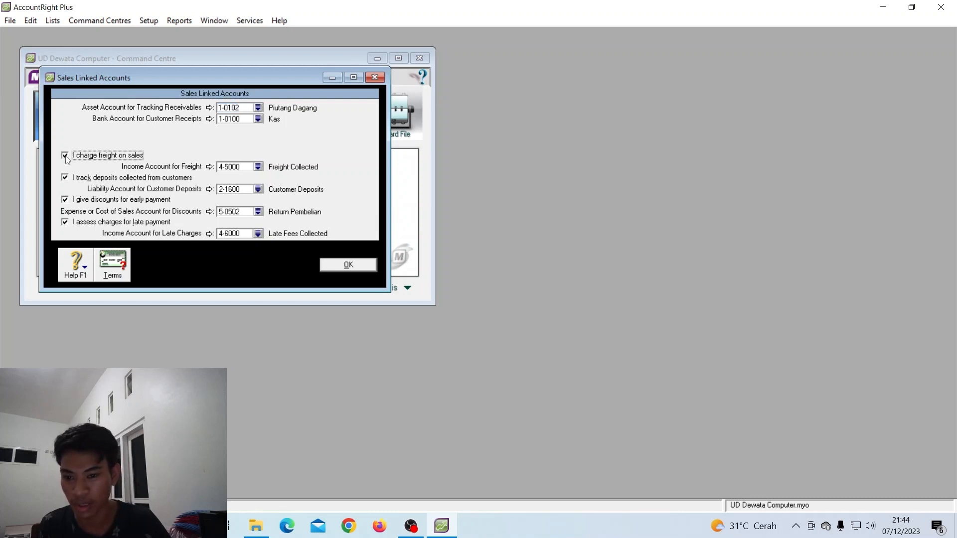
click(65, 178)
click(65, 200)
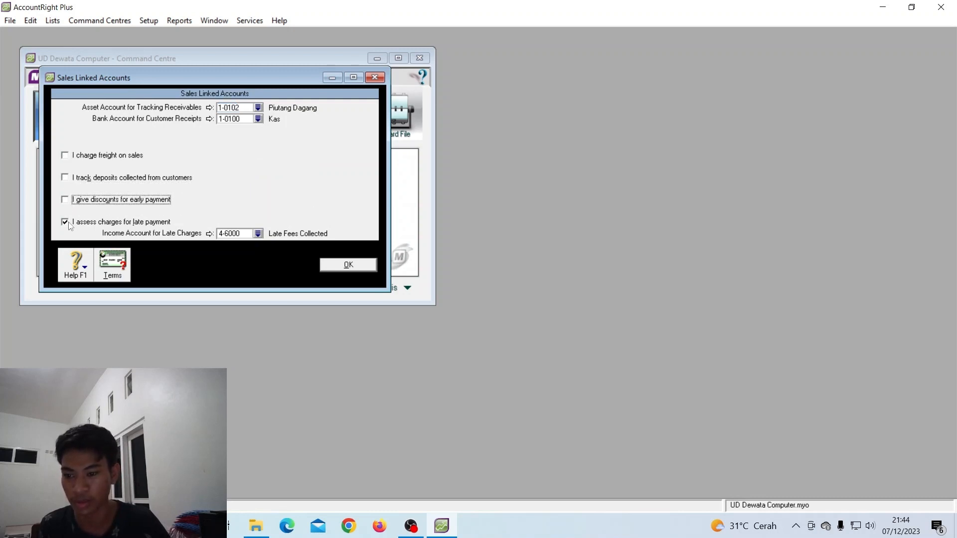
click(66, 223)
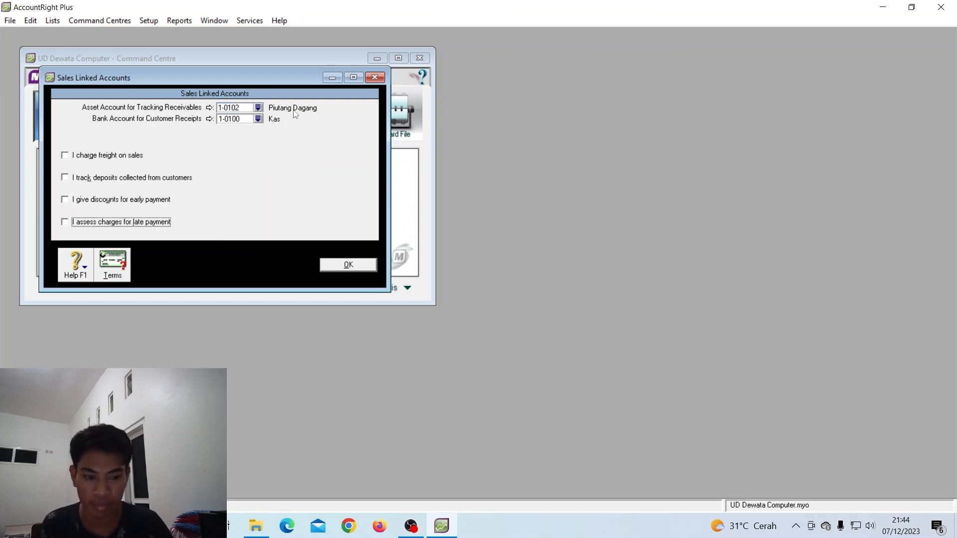
Set customer receipts to go into 1-0101 Bank BNI and save the settings
click(259, 119)
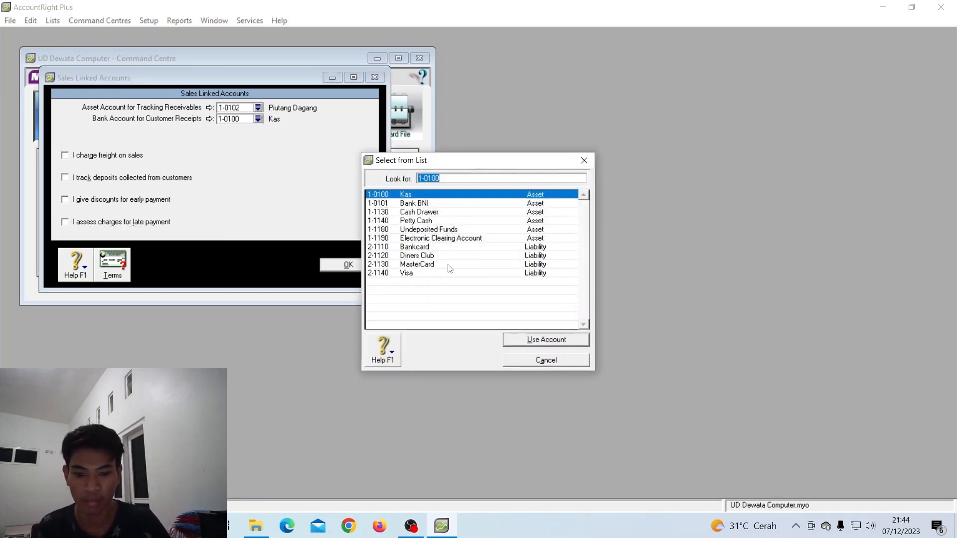
click(441, 204)
click(566, 344)
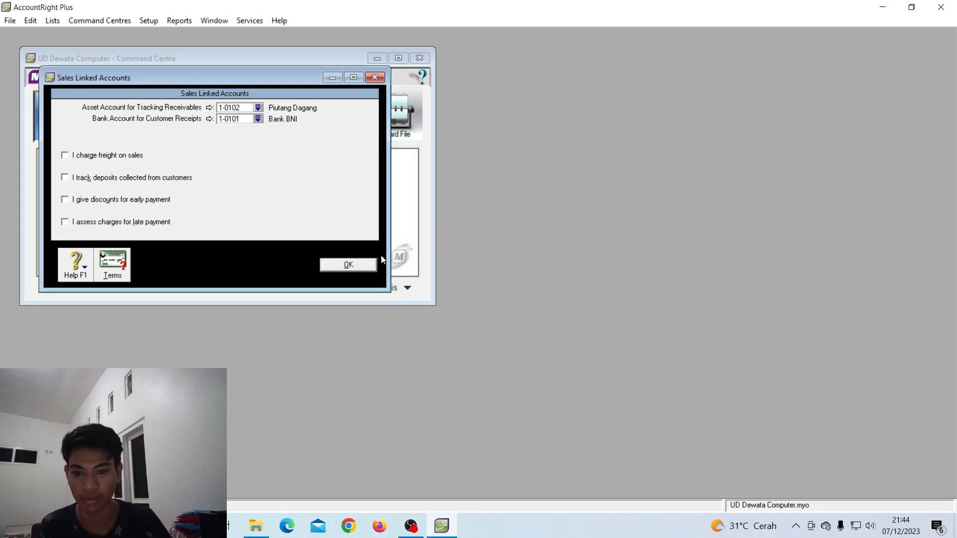
click(349, 265)
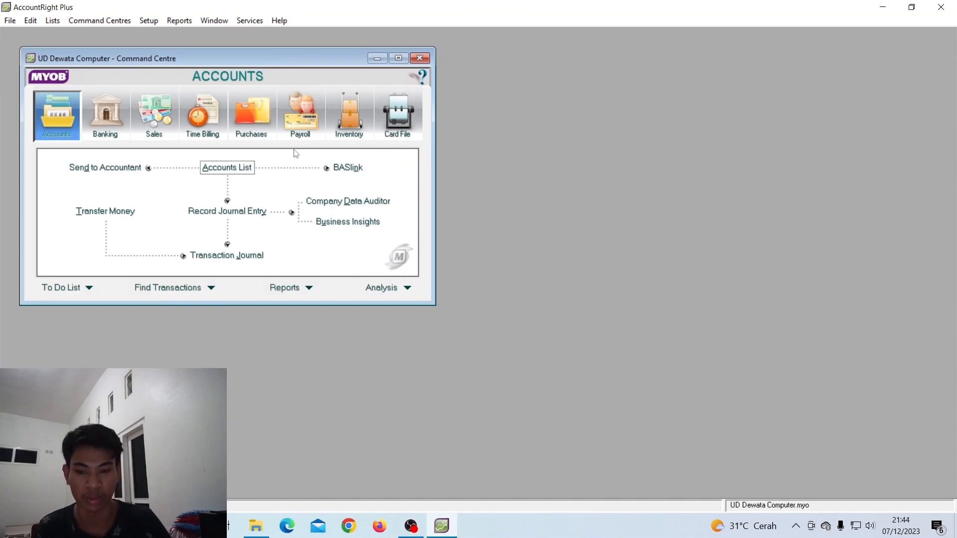
In Purchases linked accounts, turn off unbilled receipts, freight, supplier deposits, discounts and late charges
click(161, 22)
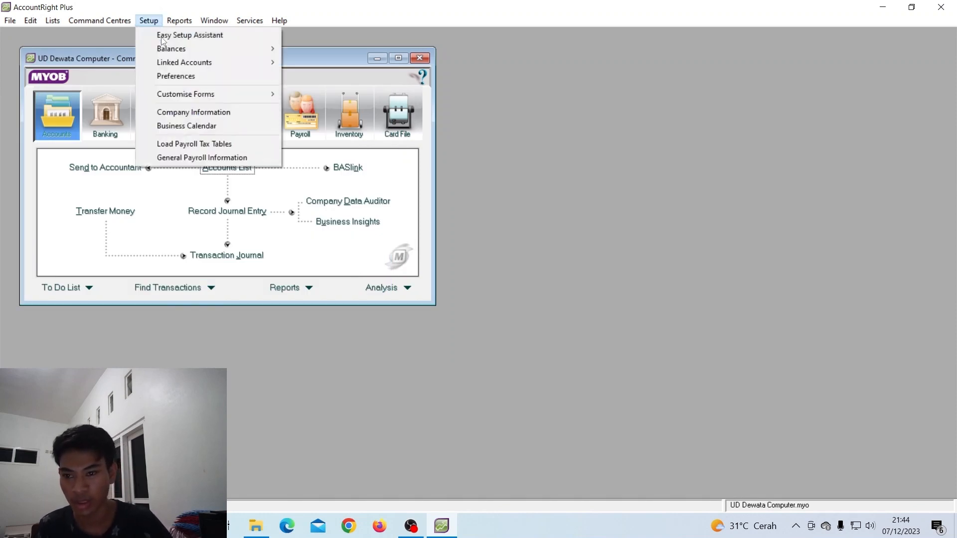
mouse_move(183, 67)
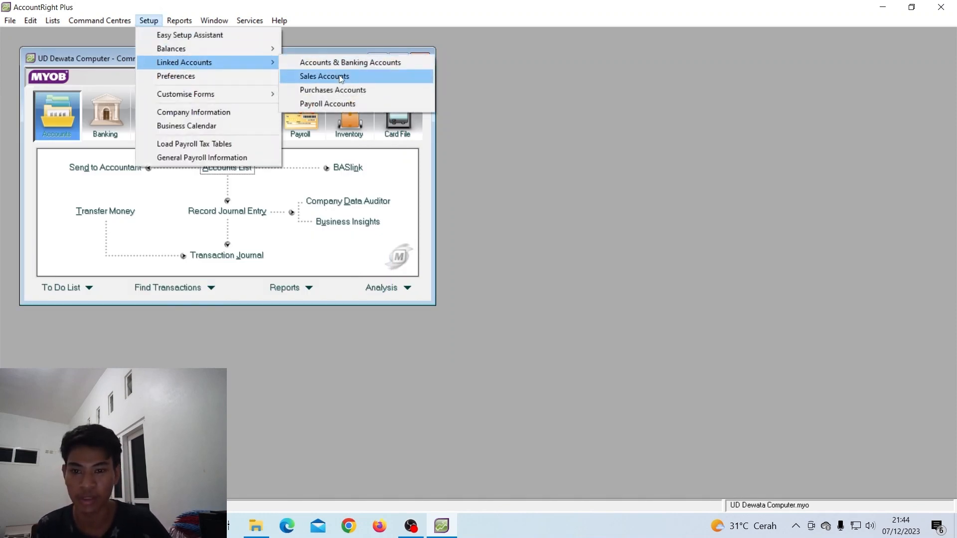
click(343, 90)
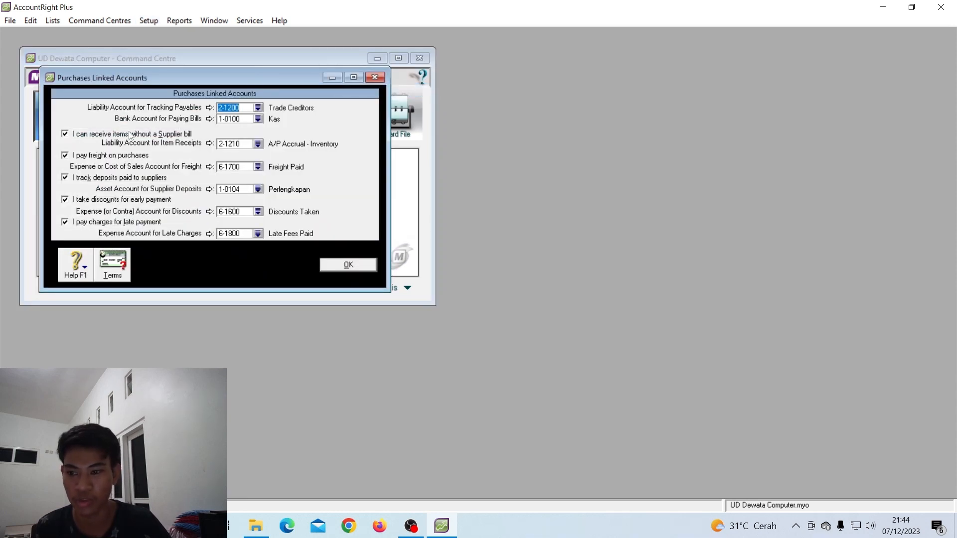
click(65, 134)
click(64, 155)
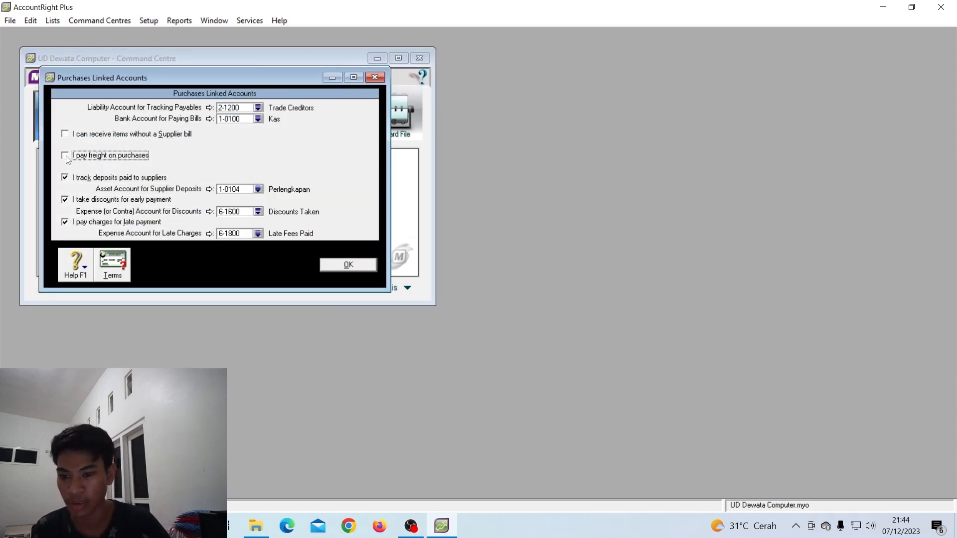
click(65, 178)
click(64, 199)
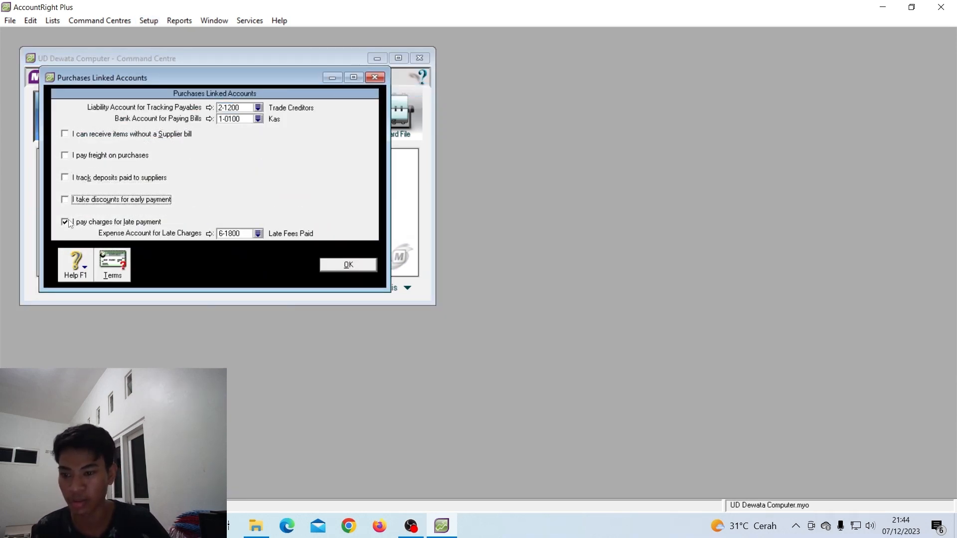
click(65, 222)
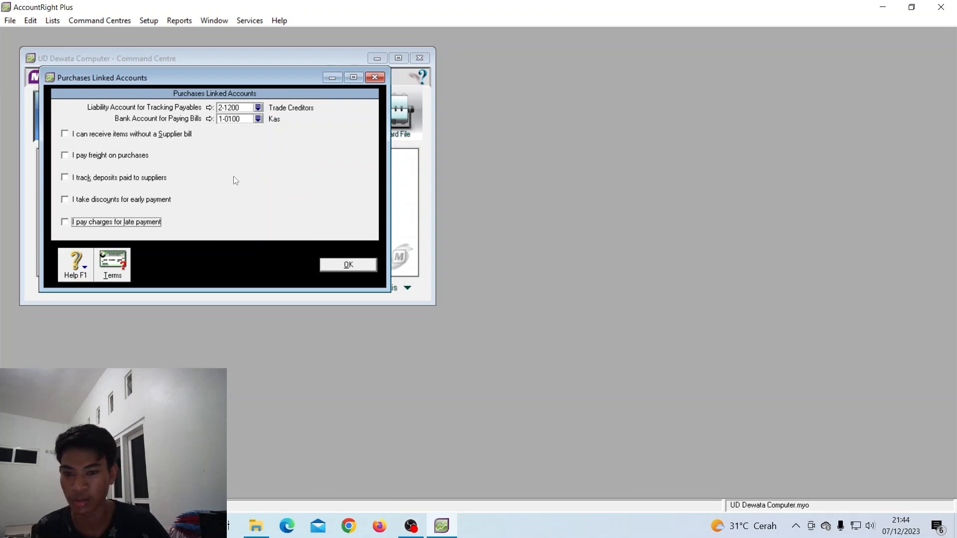
Track supplier payables in 2-0200 Hutang dagang
click(258, 108)
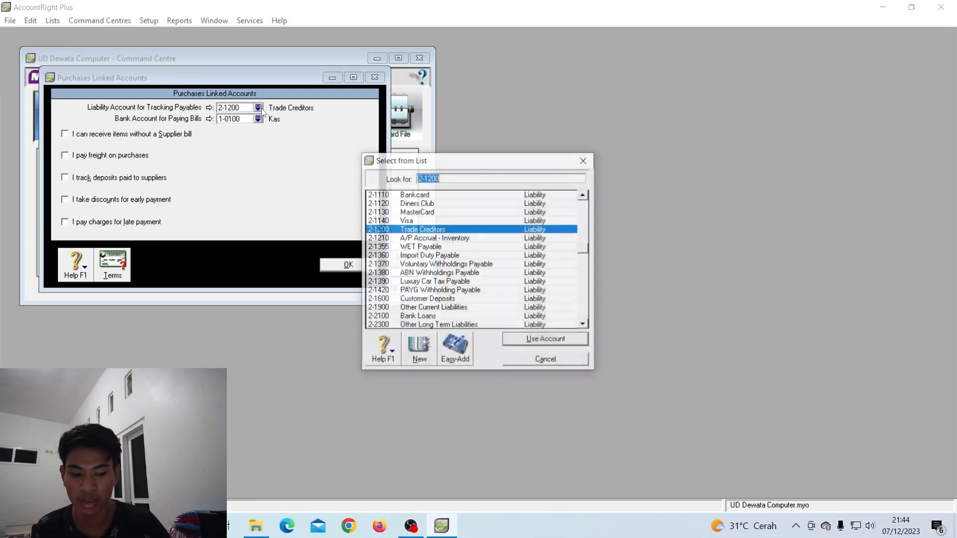
scroll(445, 251, up, 4)
scroll(445, 251, up, 6)
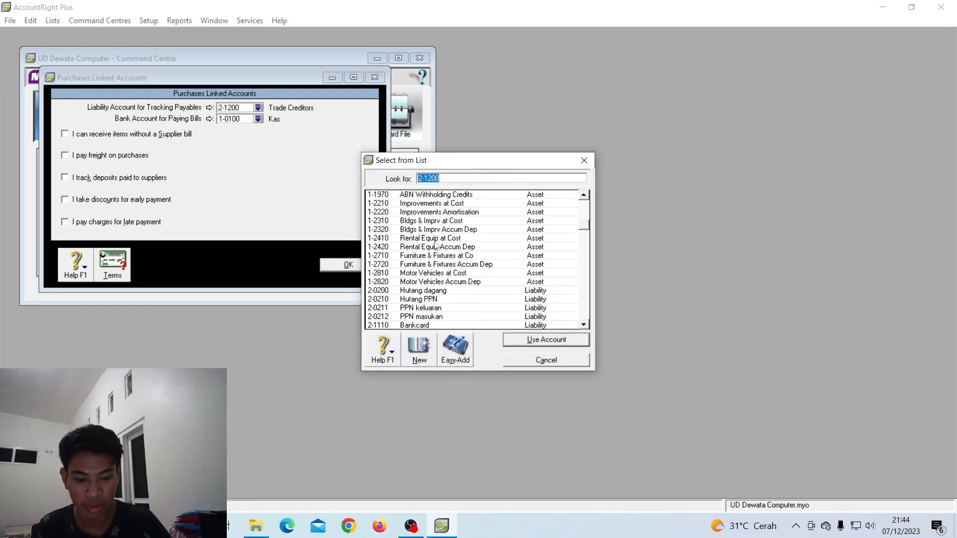
scroll(436, 280, down, 5)
click(435, 275)
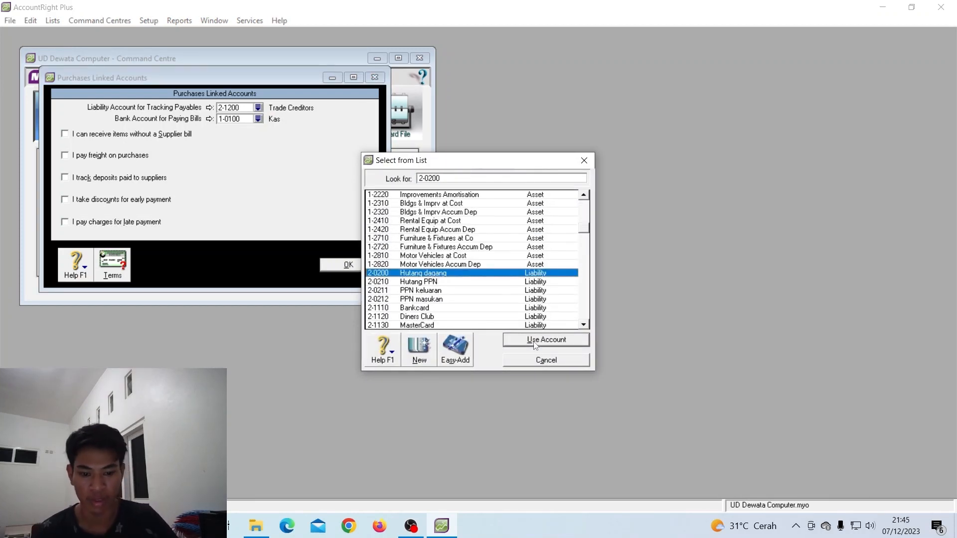
click(543, 342)
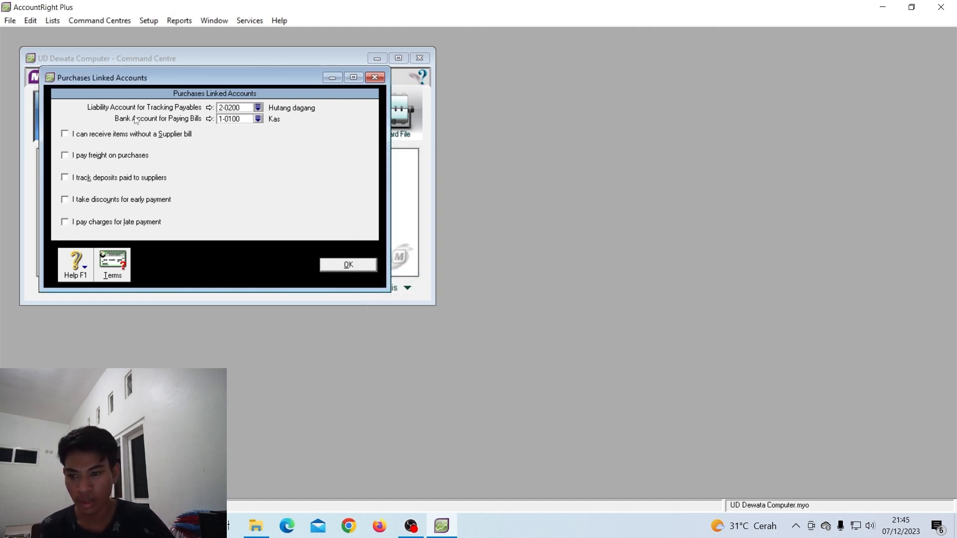
Pay bills from 1-0101 Bank BNI and save the purchases settings
click(259, 119)
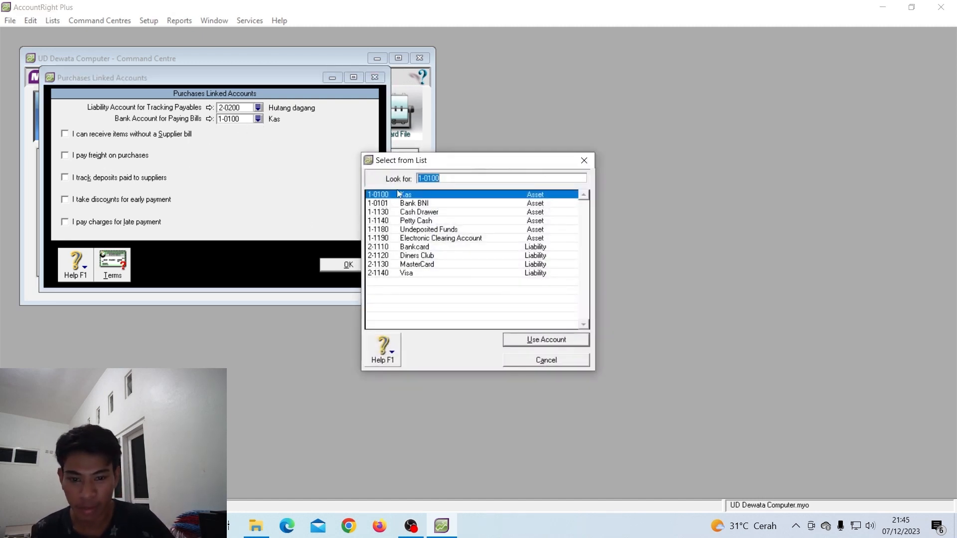
click(407, 204)
click(545, 341)
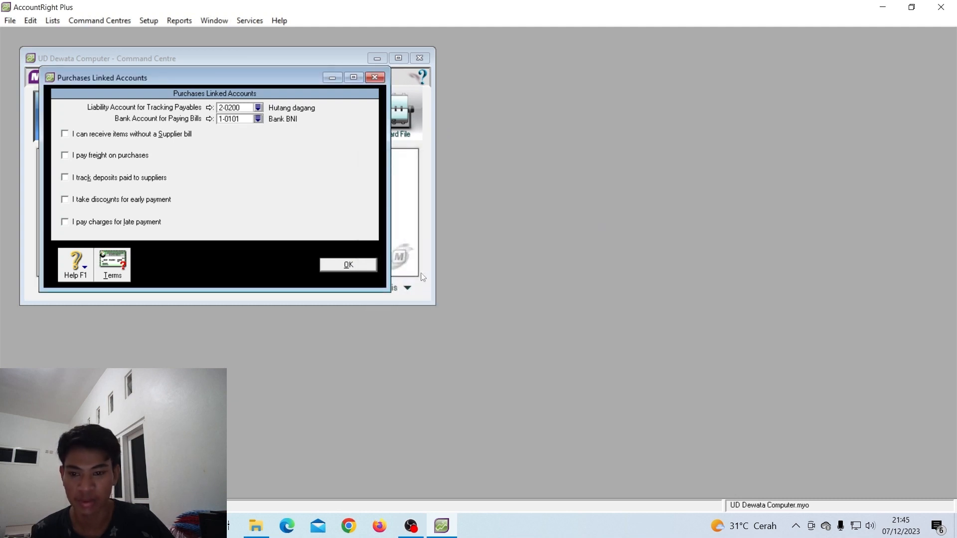
click(342, 267)
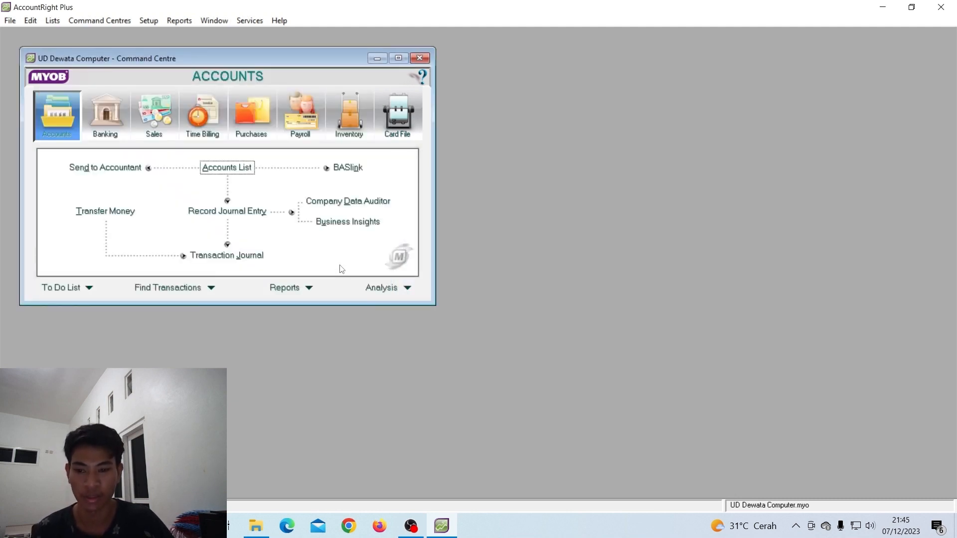
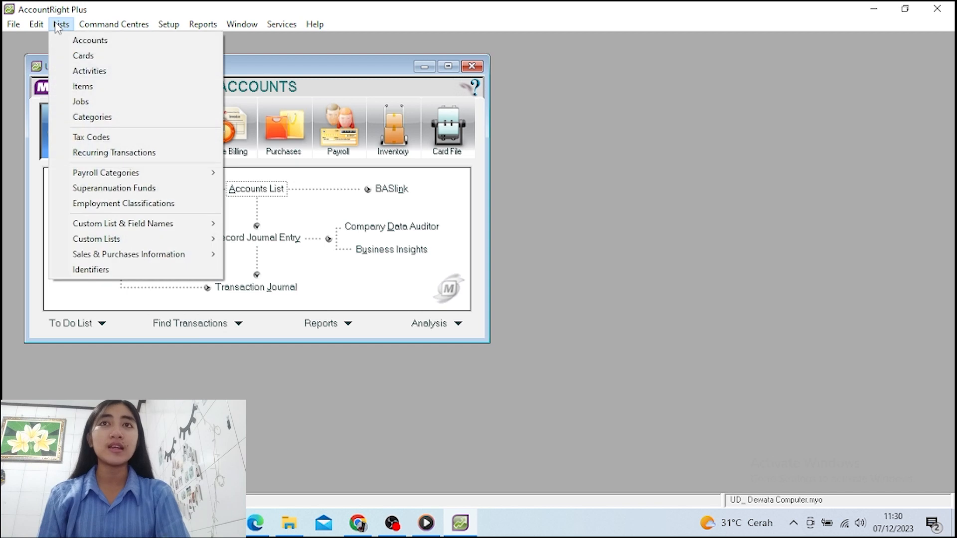
Open the Tax Code List and begin a new tax code
click(108, 138)
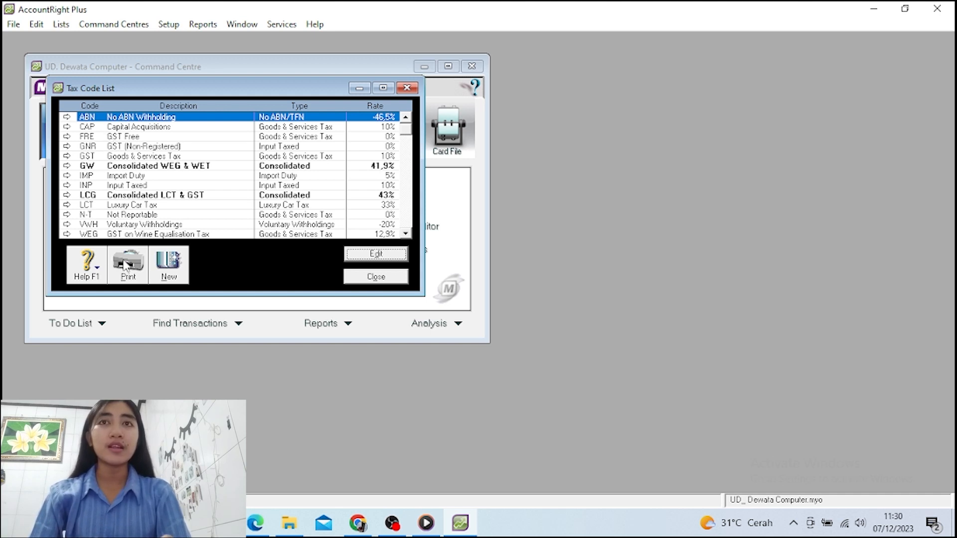
click(168, 279)
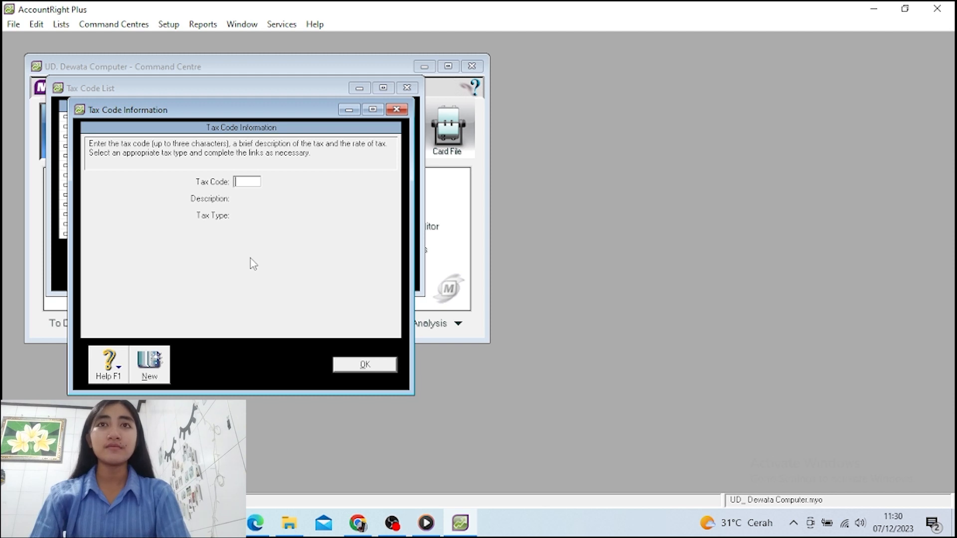
Enter code PPN, description 'Pajak Pertambahan Nilai', Goods & Services Tax type, rate 10
text(PPN)
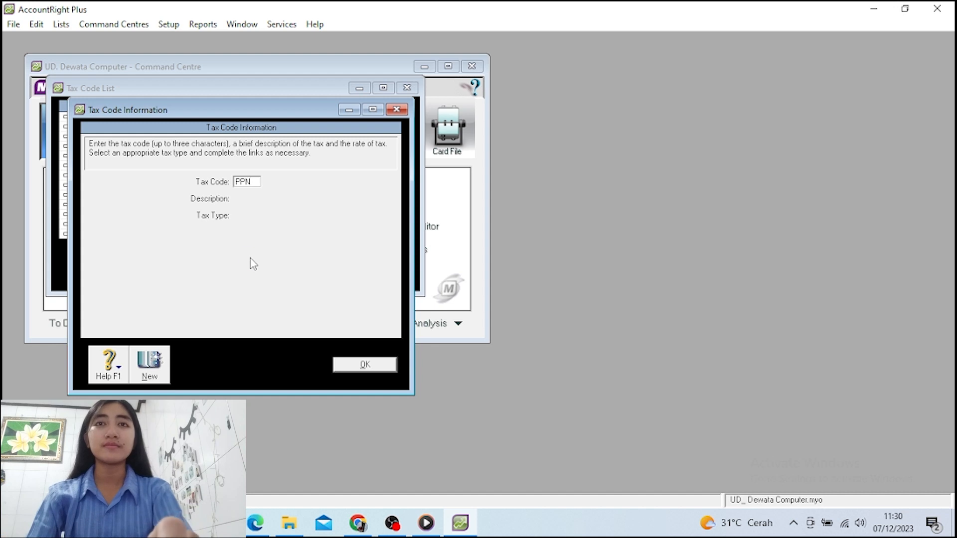
key(Tab)
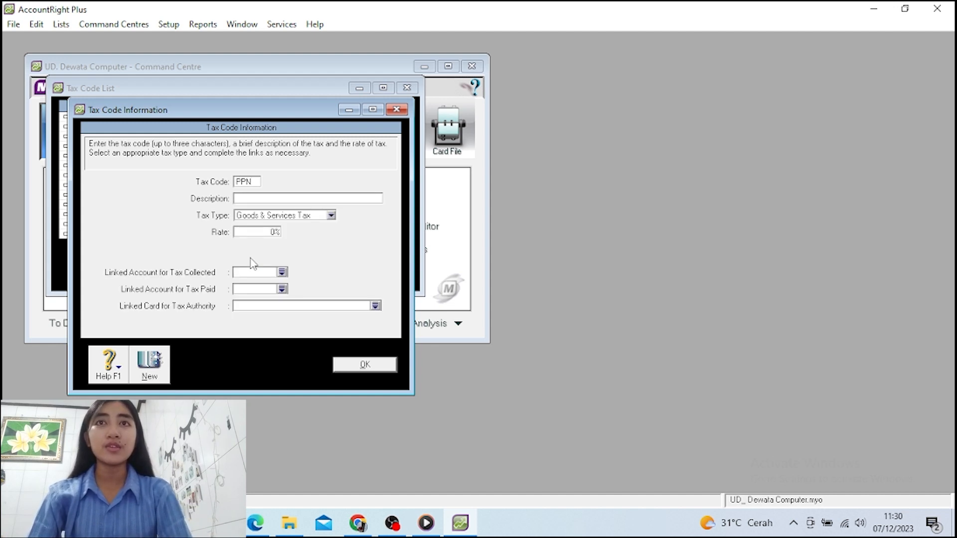
text(Pajak)
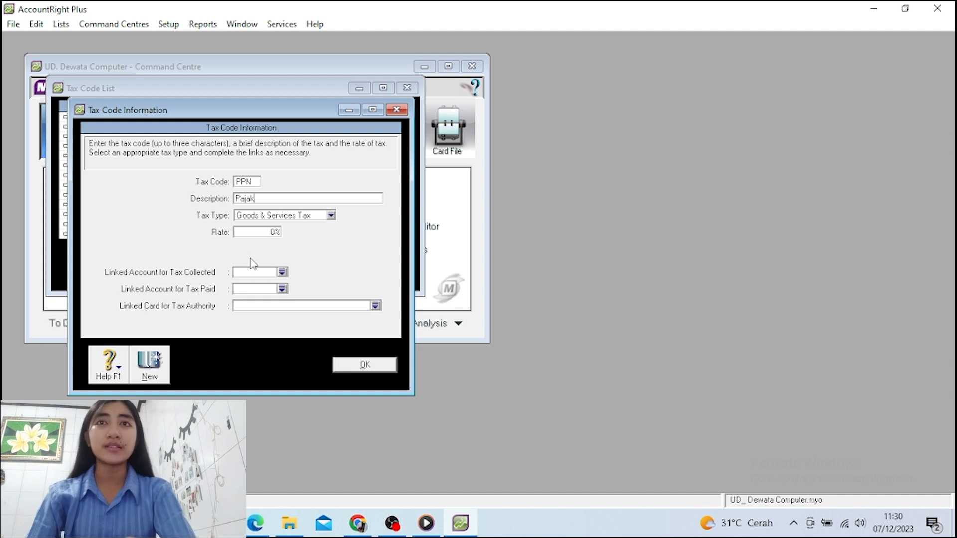
text( Pe)
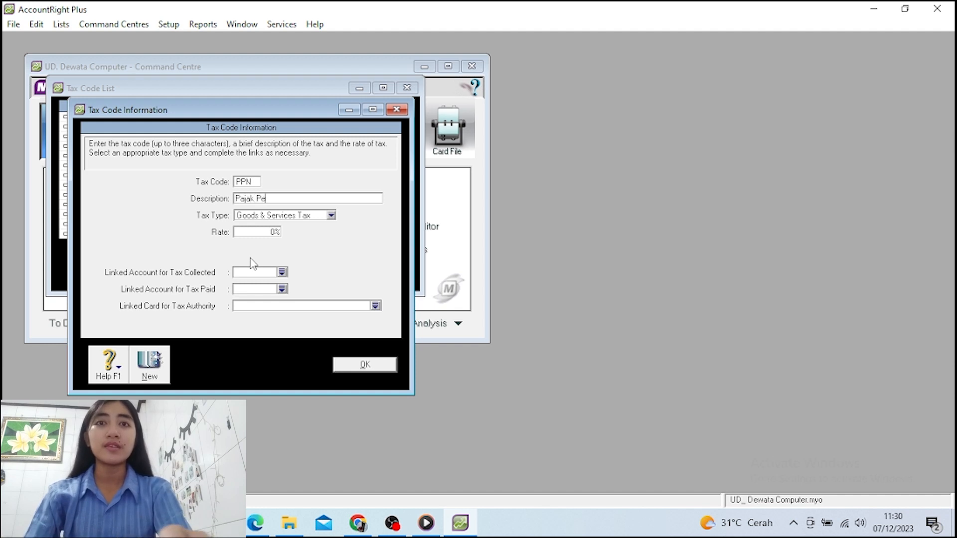
text(rtamb)
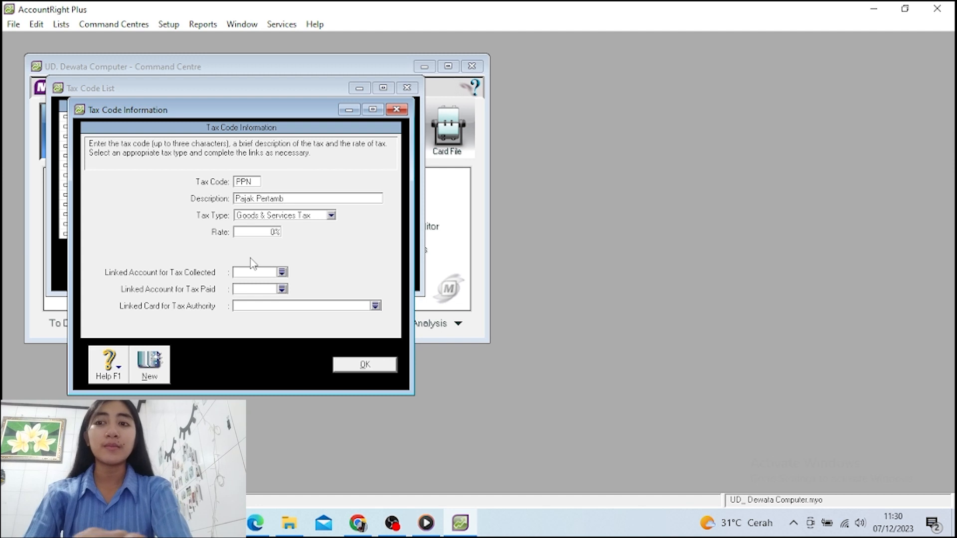
text(ahan )
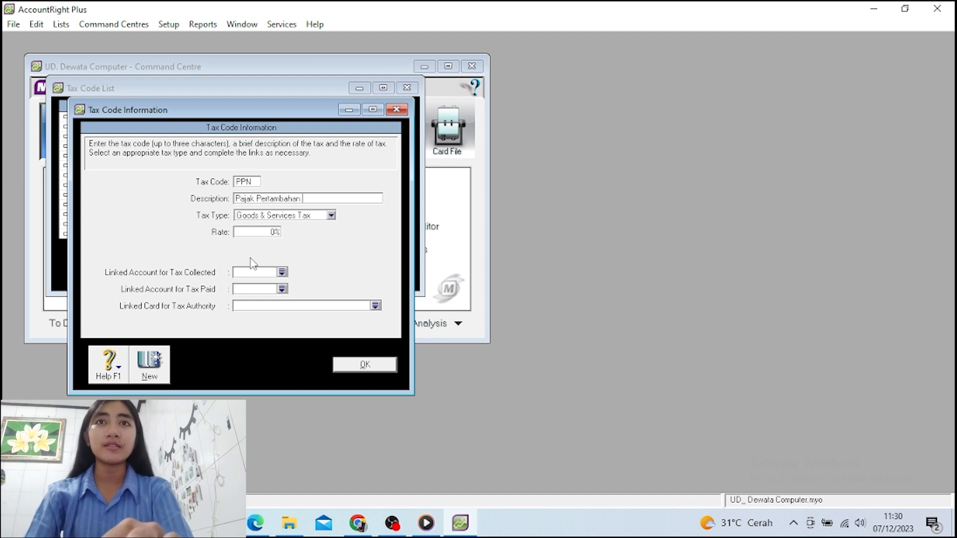
text(Nilai)
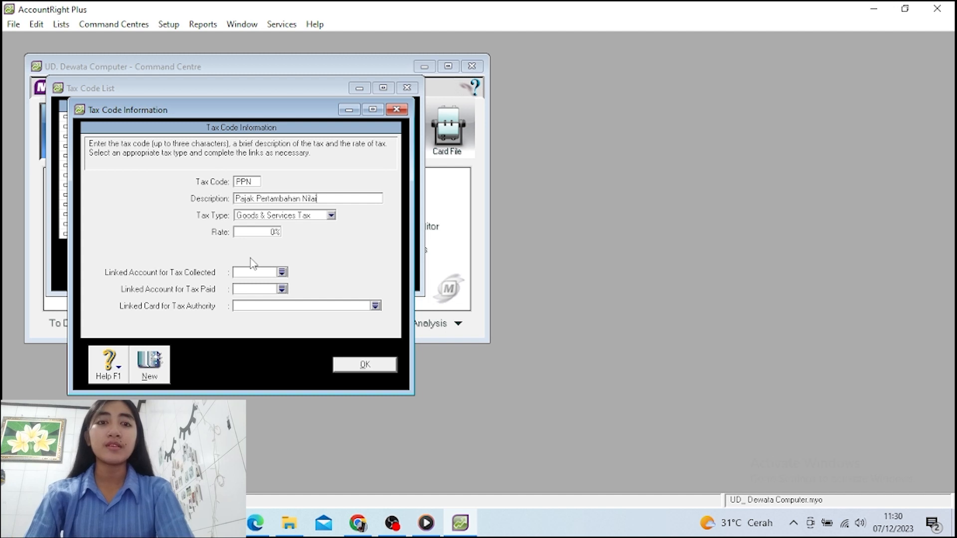
key(Tab)
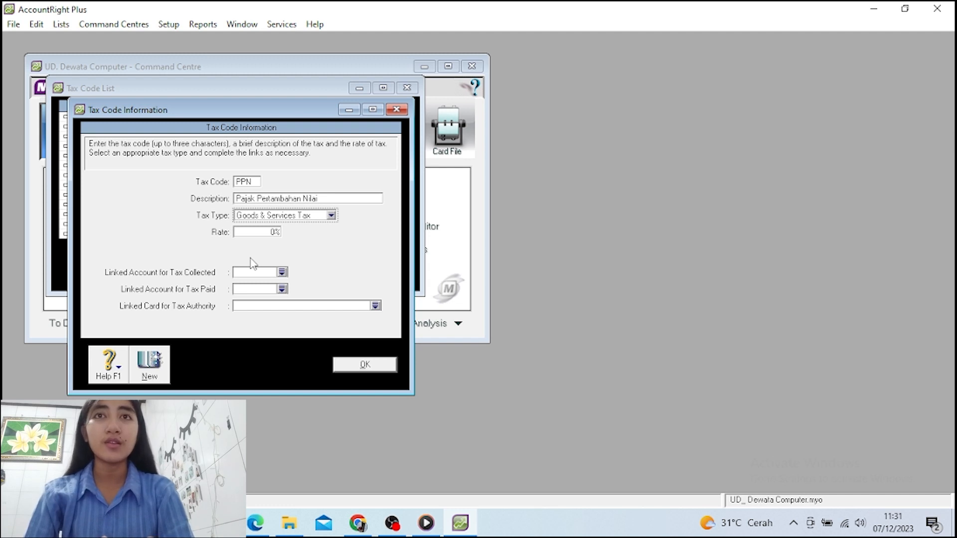
key(Tab)
text(10)
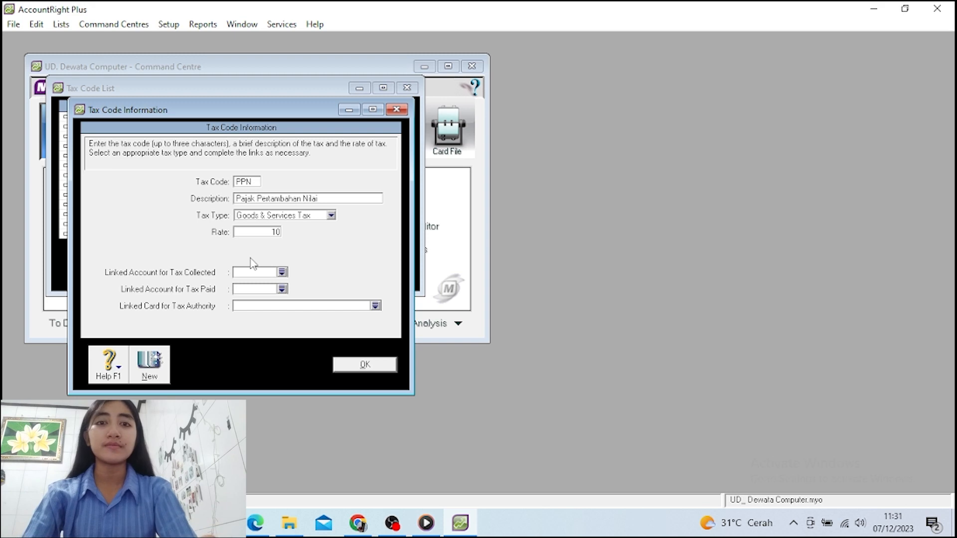
key(Tab)
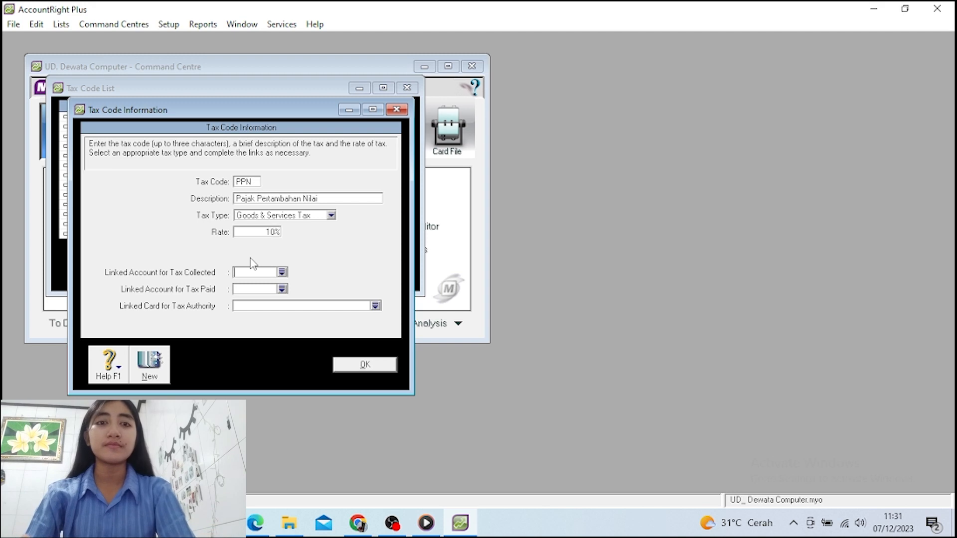
Set tax collected to 2-0211 PPN Keluaran and tax paid to 2-0212 PPN Masukan, then save
click(282, 272)
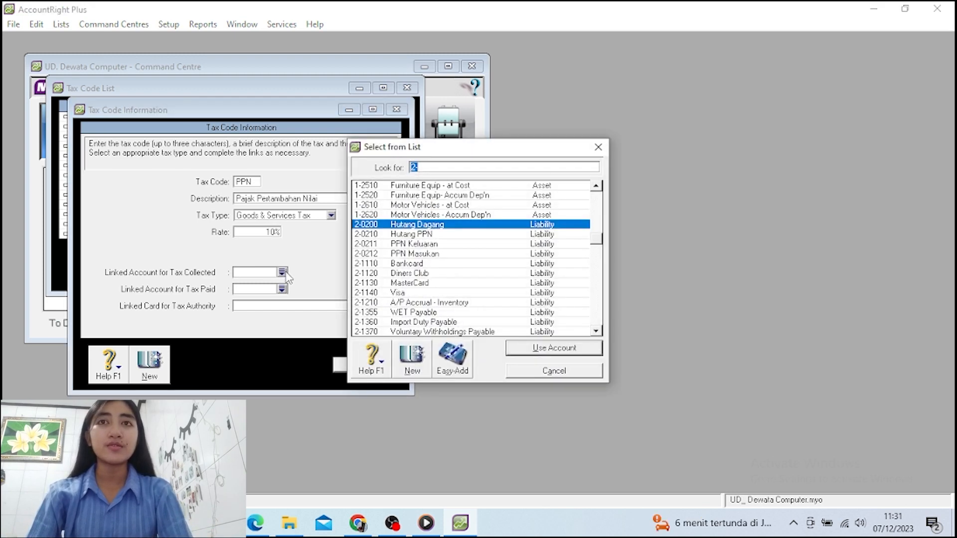
click(455, 243)
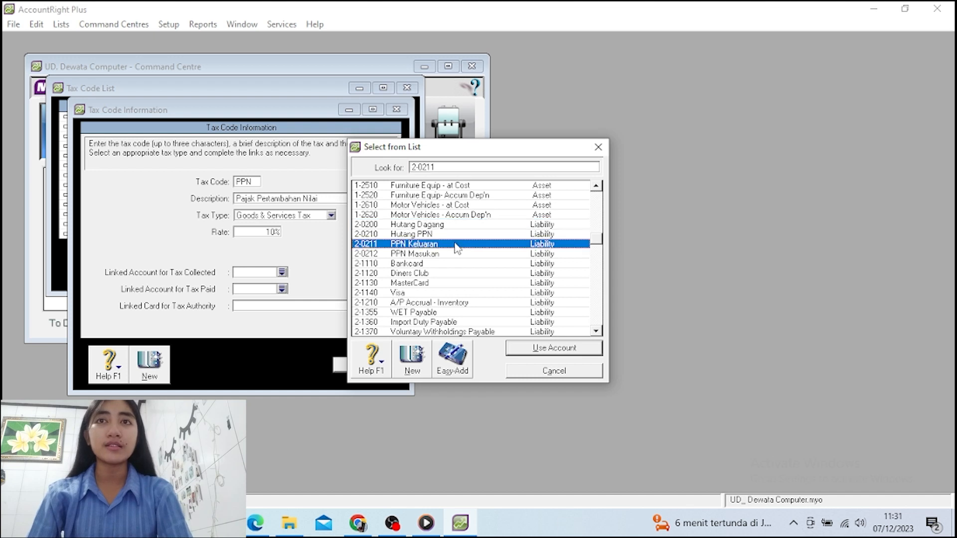
click(554, 348)
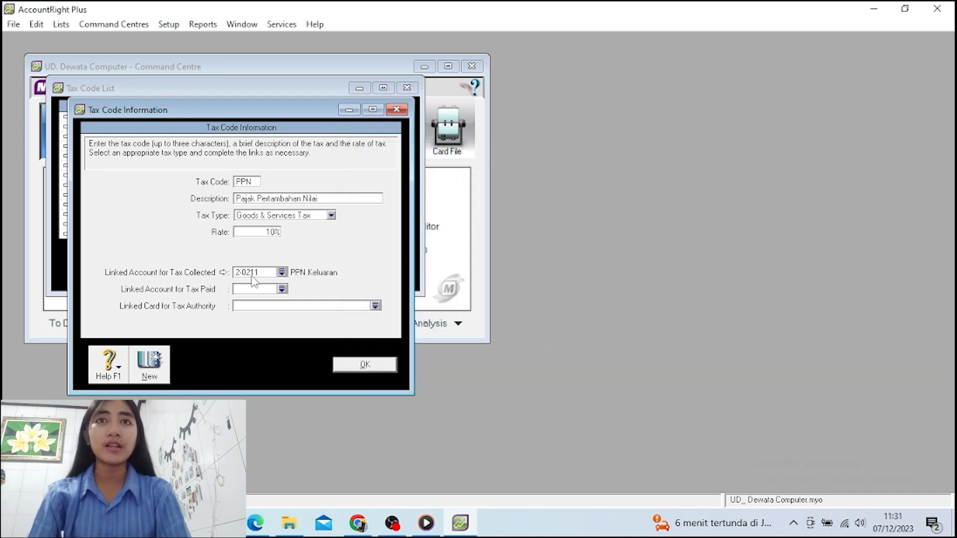
click(282, 289)
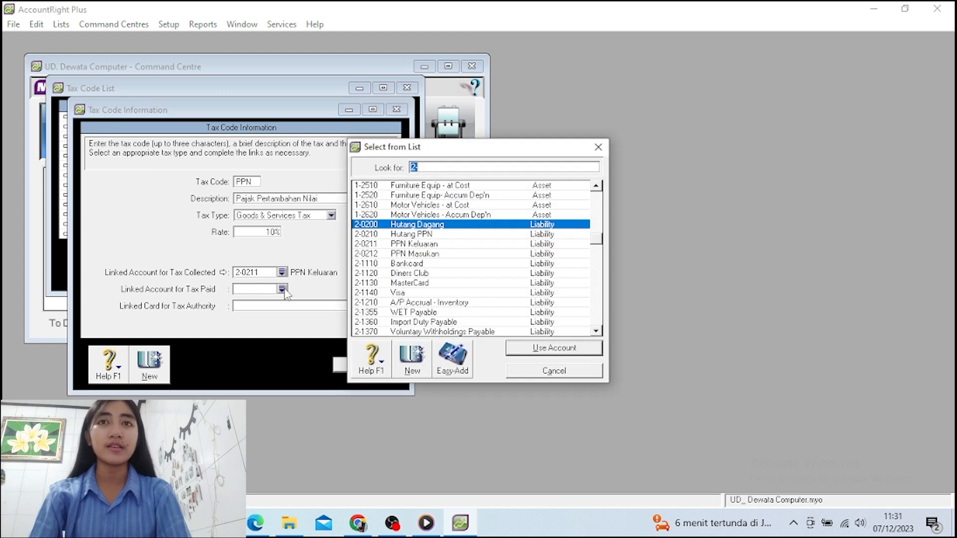
click(402, 254)
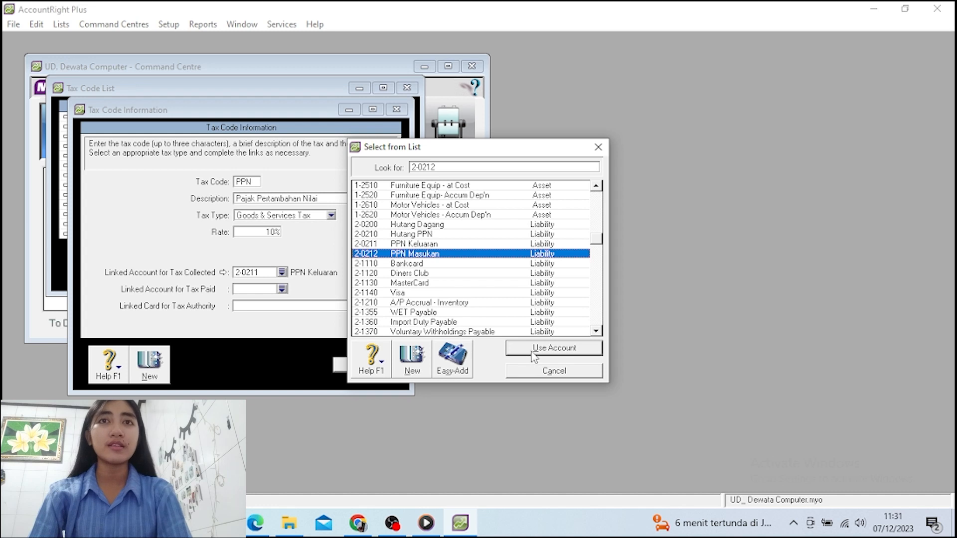
click(553, 348)
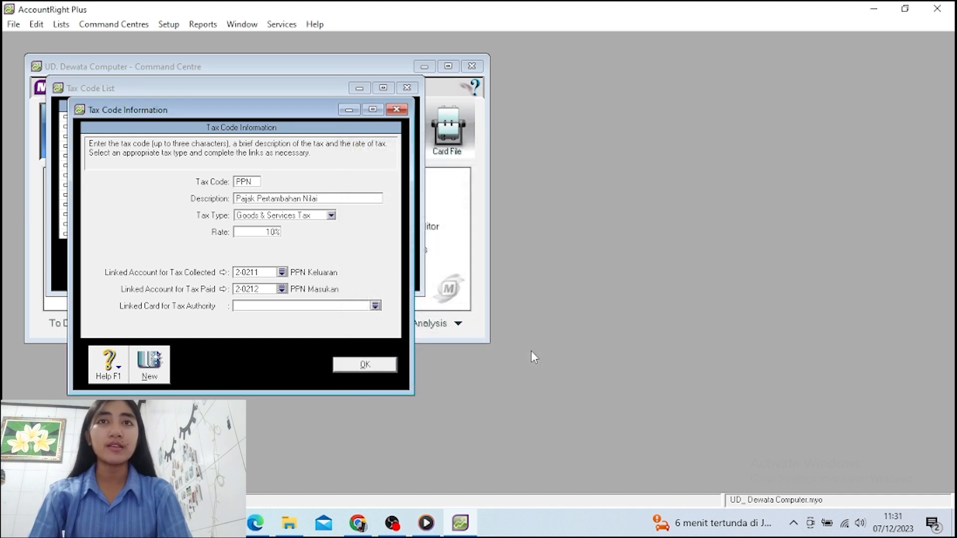
click(365, 368)
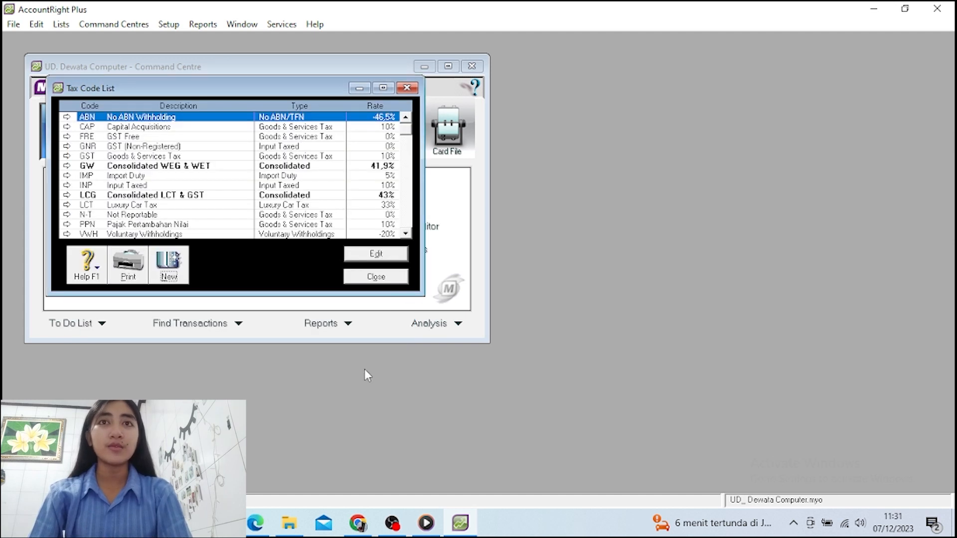
Close the Tax Code List and switch the Command Centre to Card File
click(377, 278)
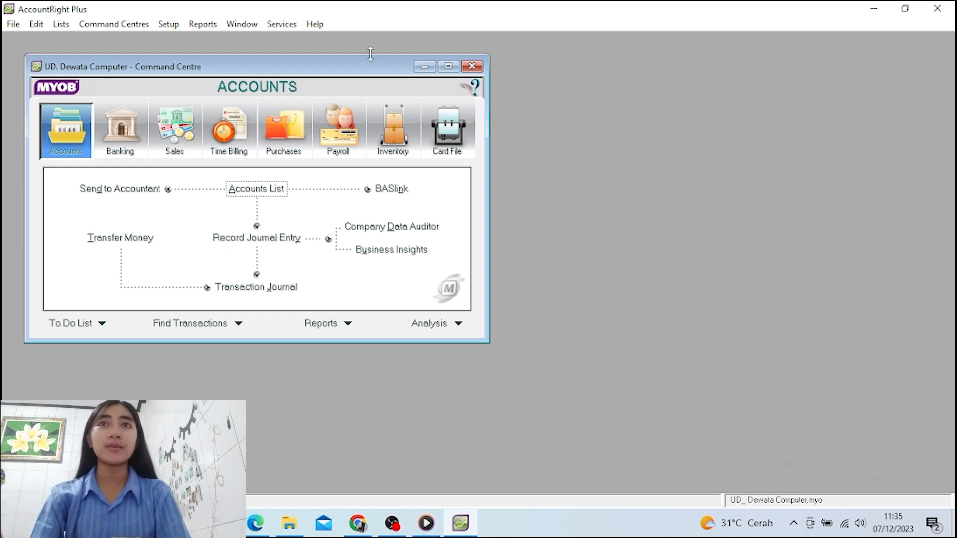
click(461, 133)
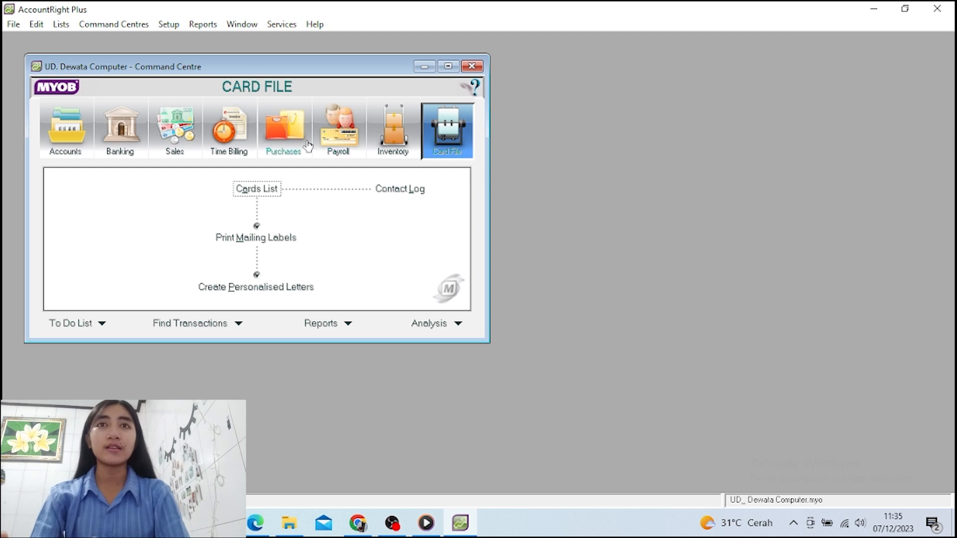
Open the Cards List on the Customer tab and begin a new customer card
click(264, 191)
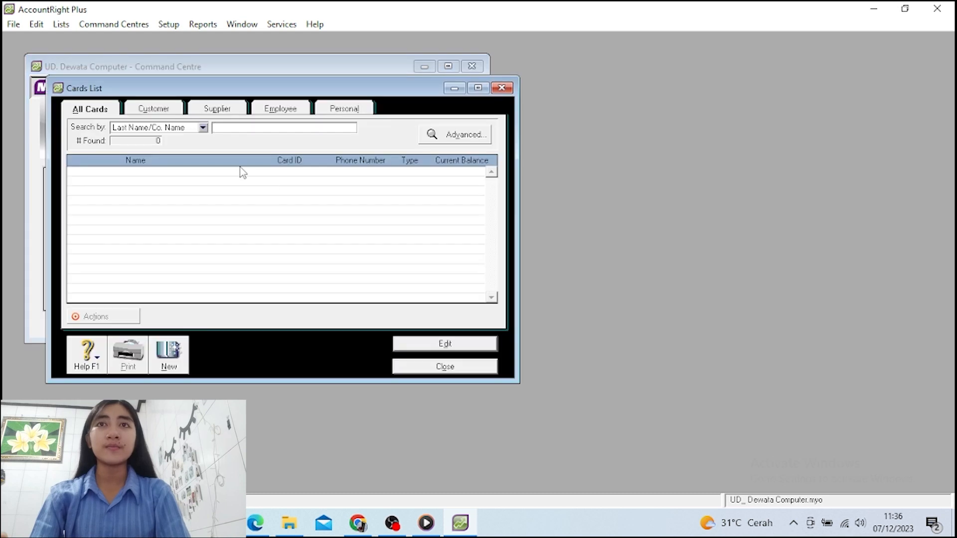
click(166, 114)
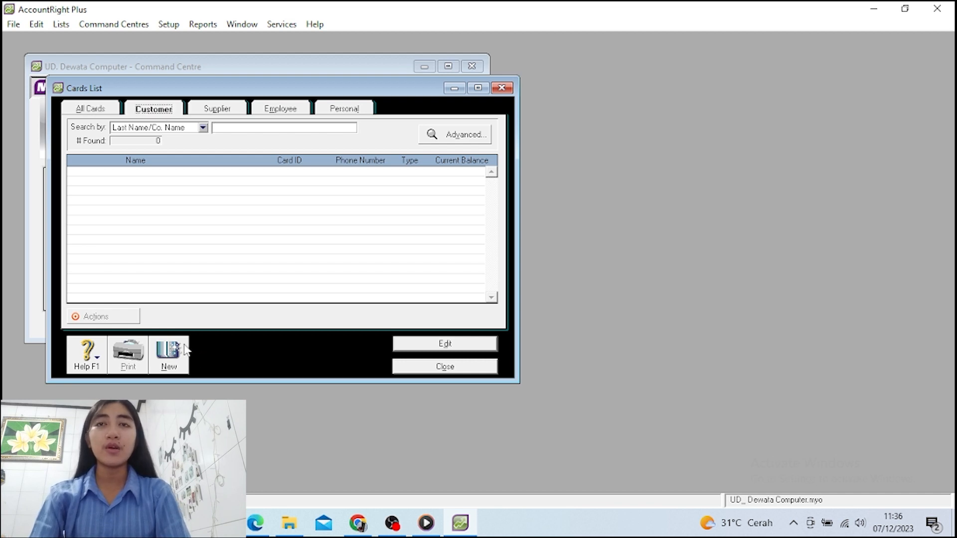
click(171, 345)
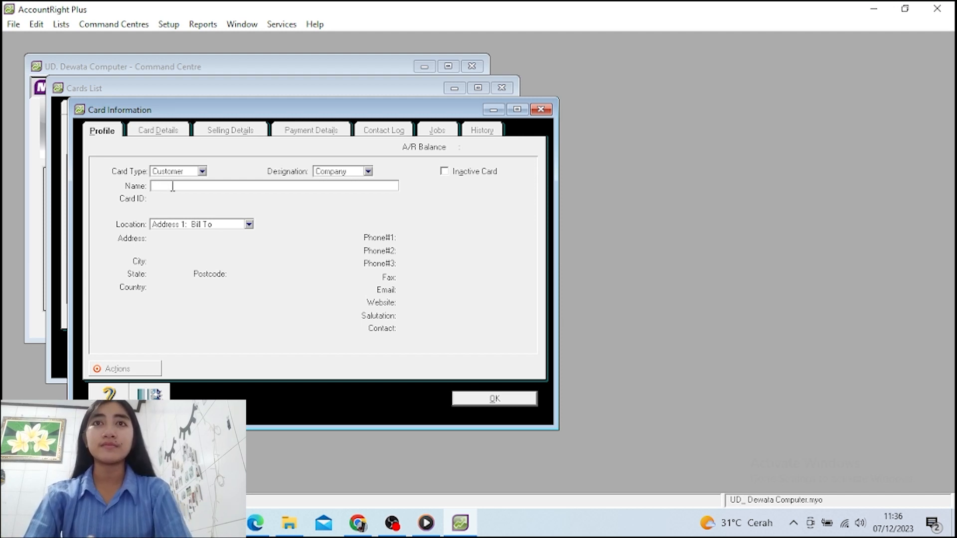
Name the new customer card Toko Nirwana with card ID C1
text(Tok)
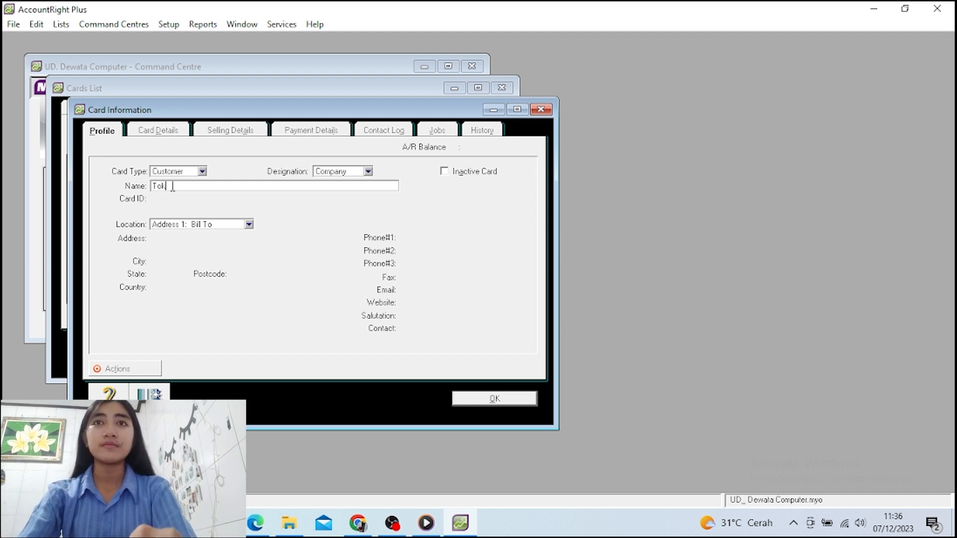
text(o N)
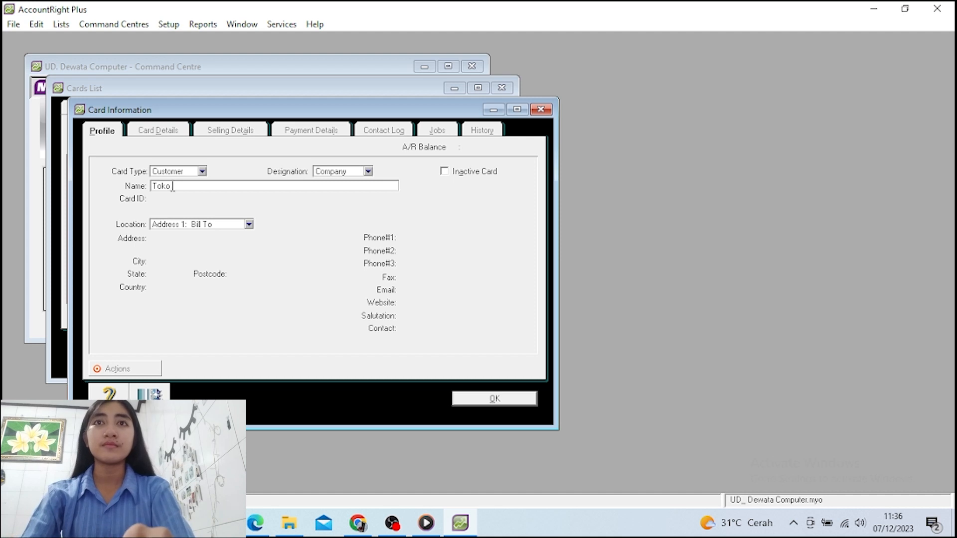
text(irwa)
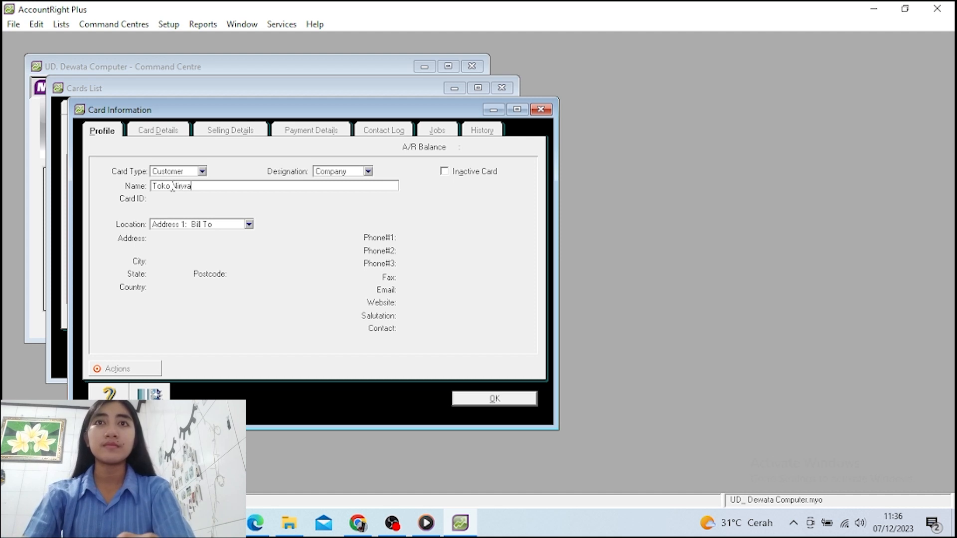
text(na)
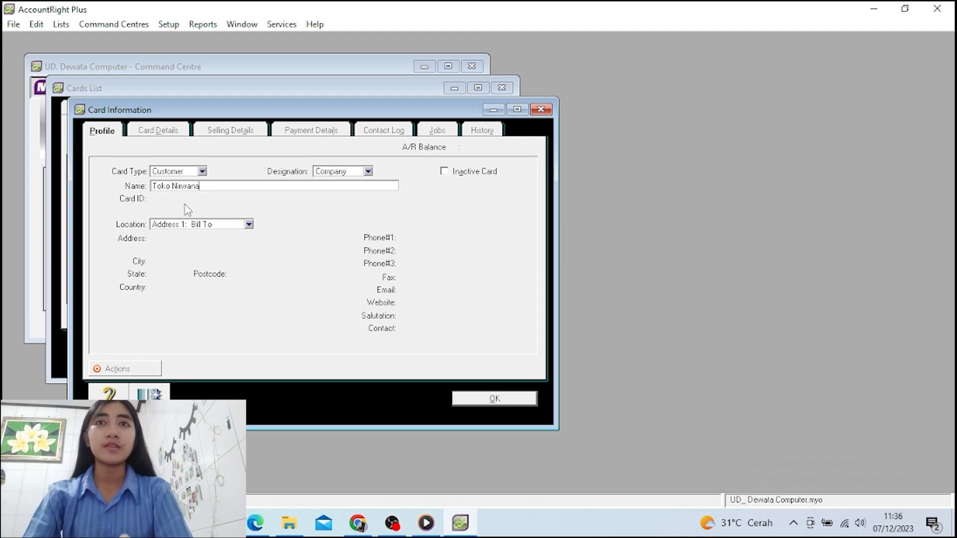
key(Tab)
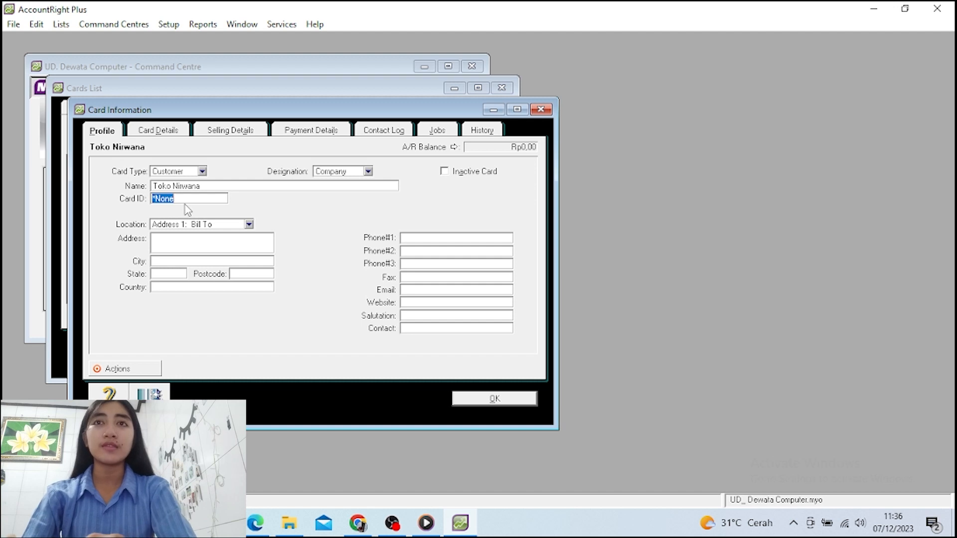
text(C1)
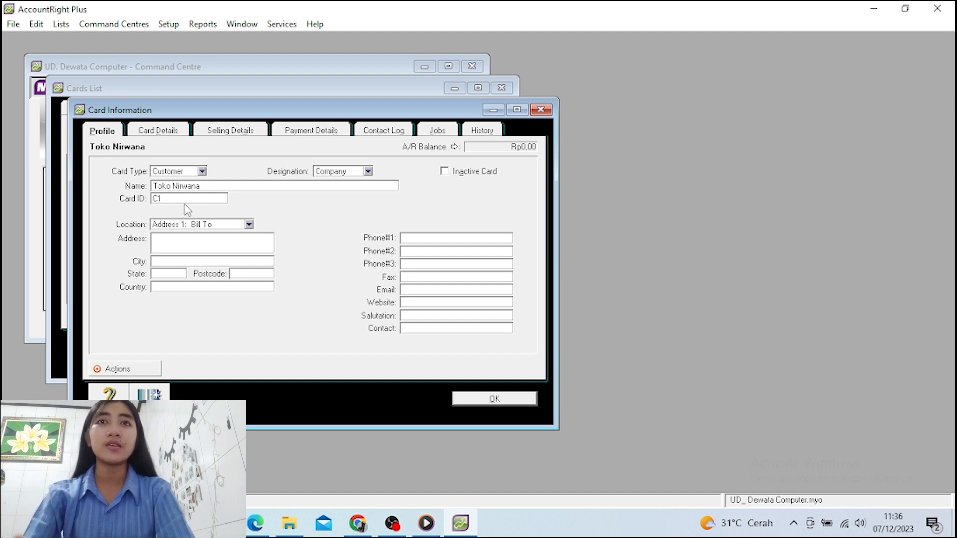
key(Tab)
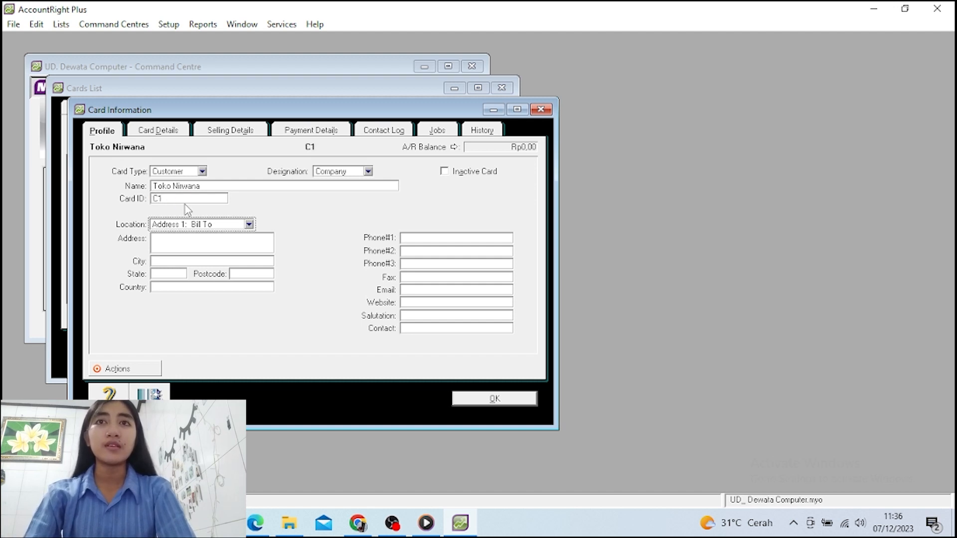
Enter the customer's street address, with city Denpasar and country Indonesia
key(Tab)
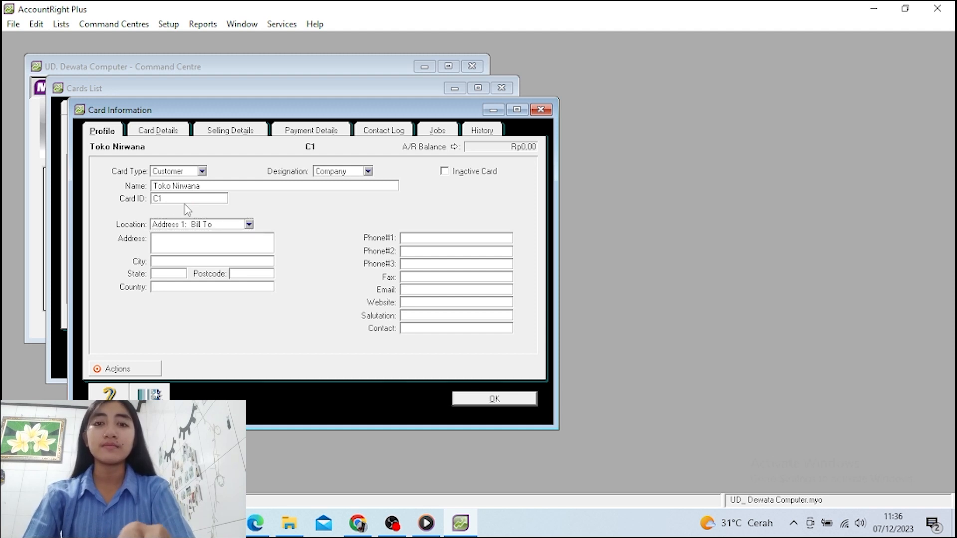
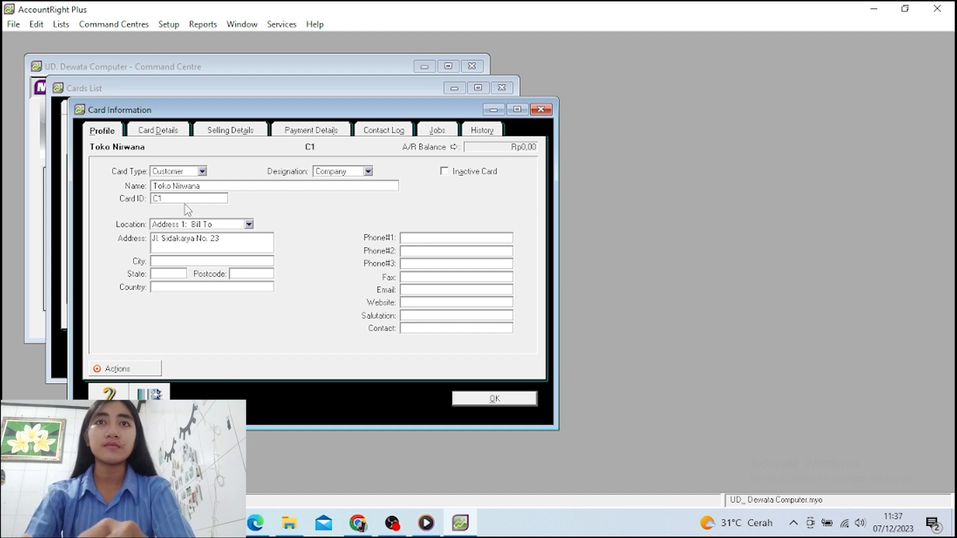
click(187, 259)
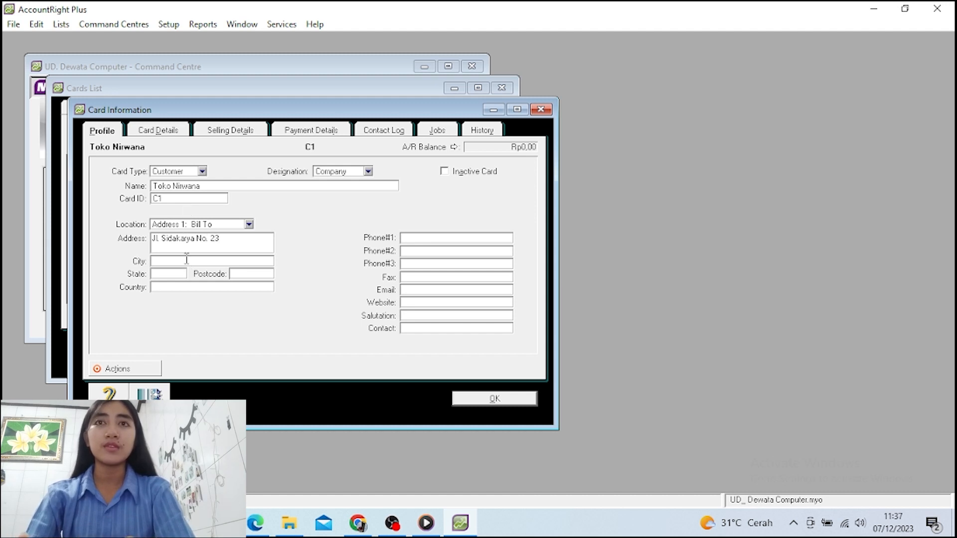
text(de)
key(BackSpace)
key(BackSpace)
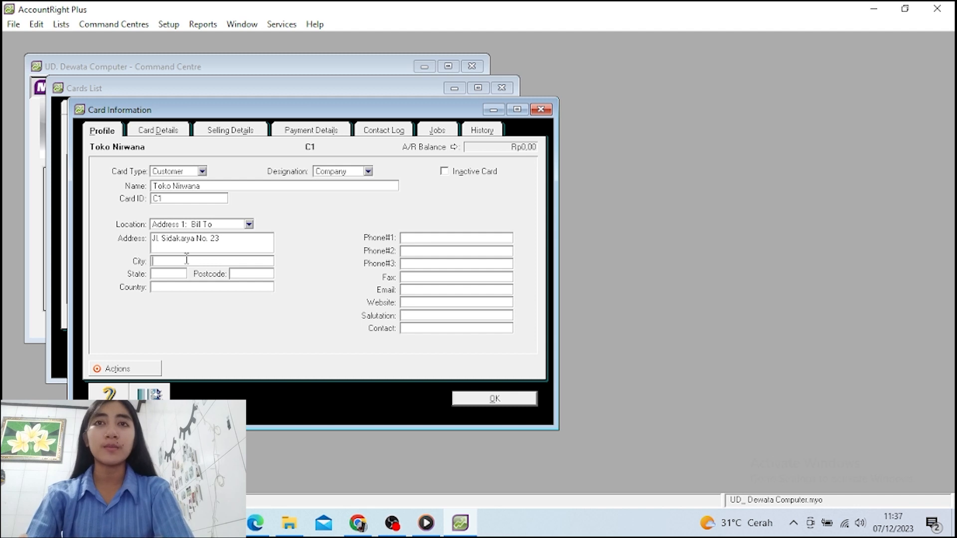
text(Denpasar)
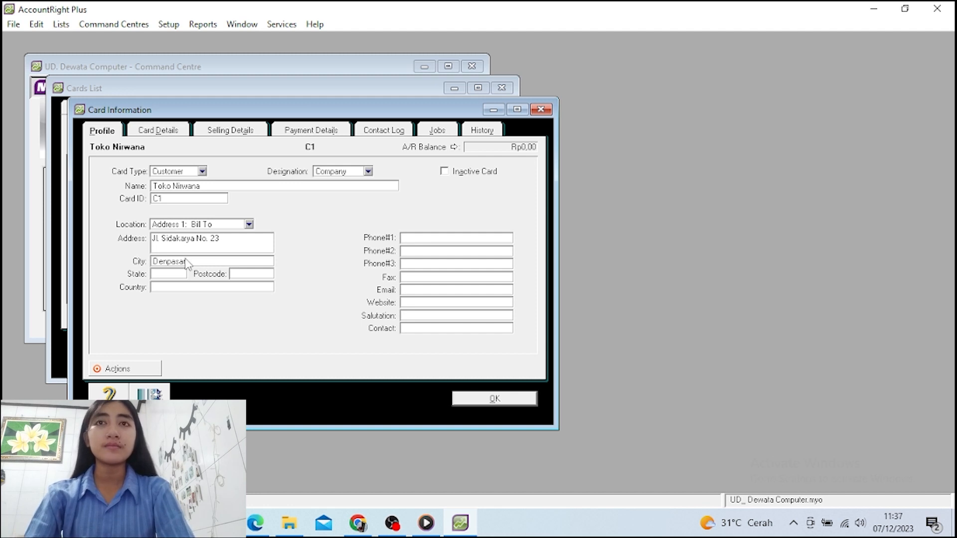
key(Tab)
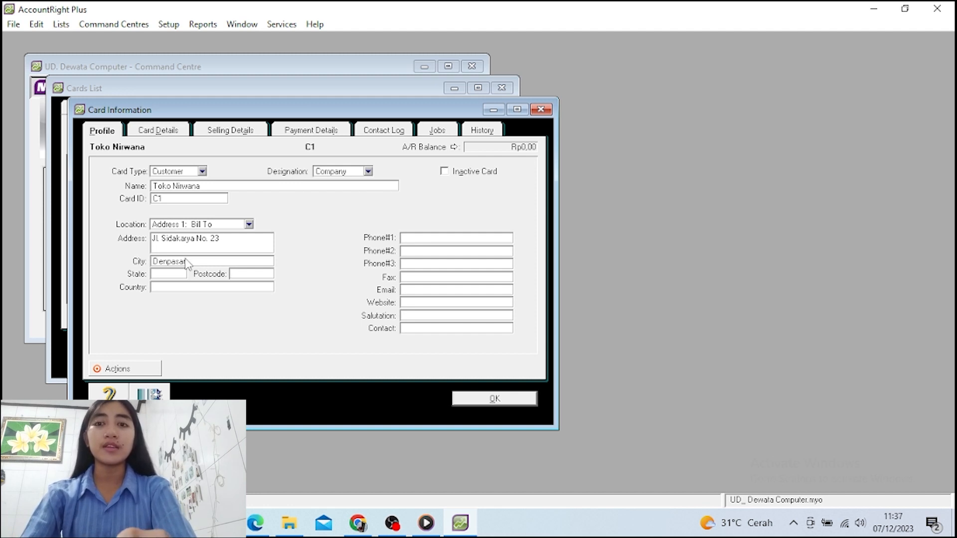
text(Indo)
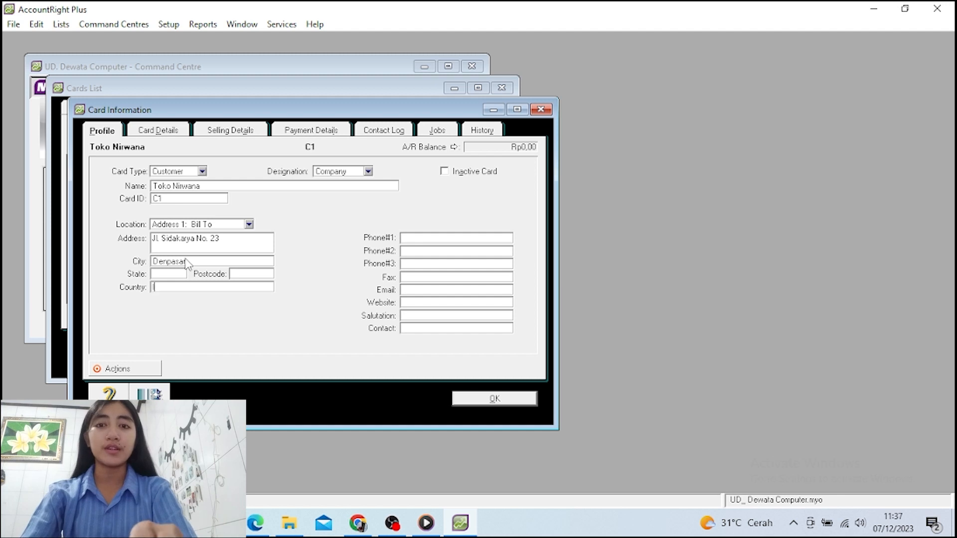
text(nesia)
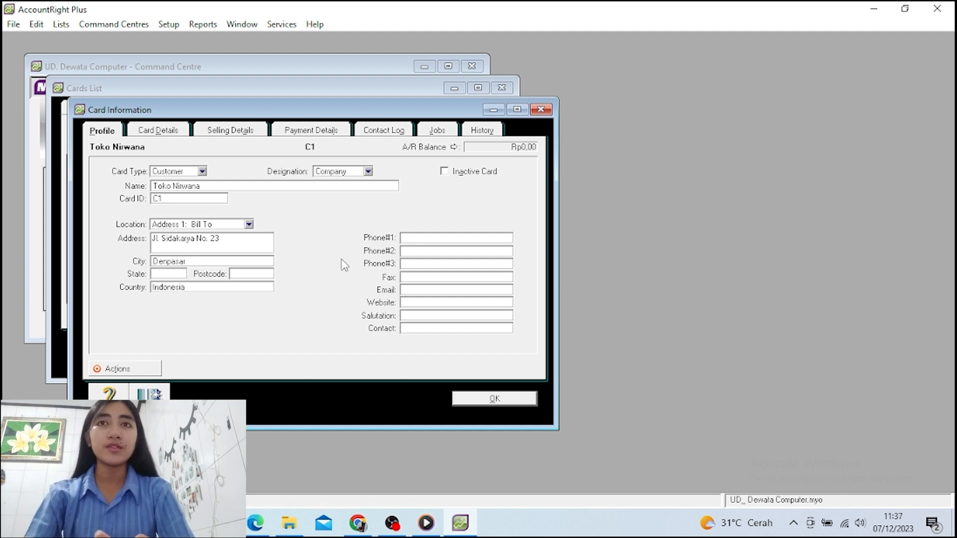
Add the customer's main phone number and the contact person's name
click(415, 238)
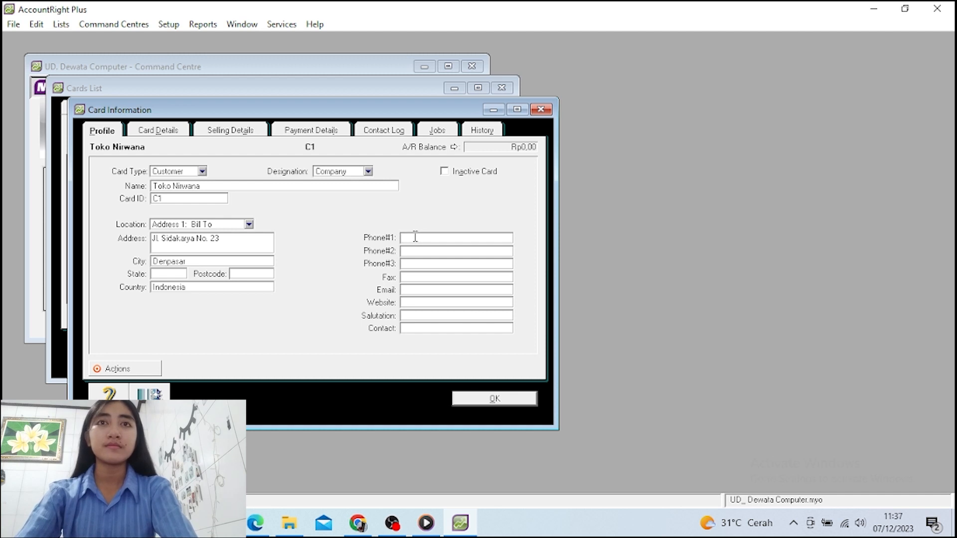
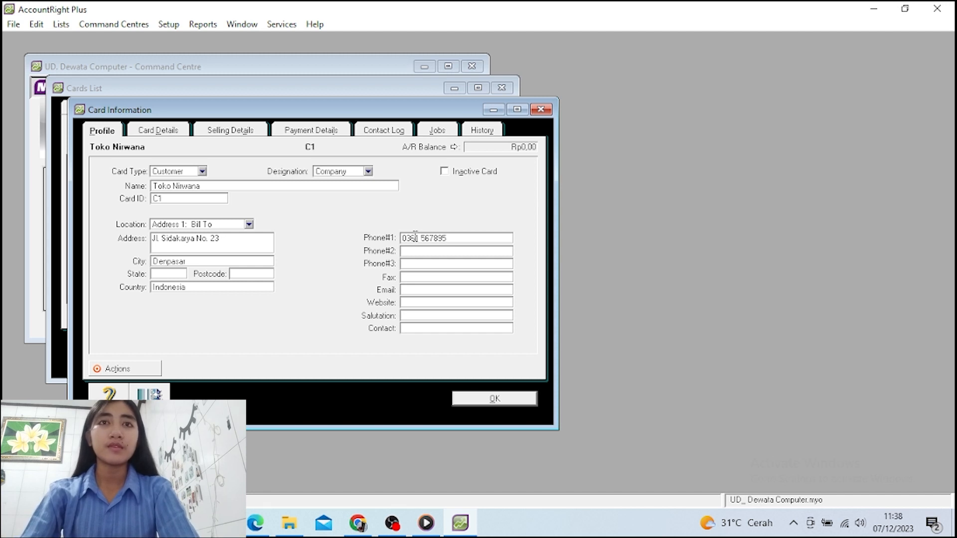
key(Tab)
key(Tab)
key(Tab)
key(Tab)
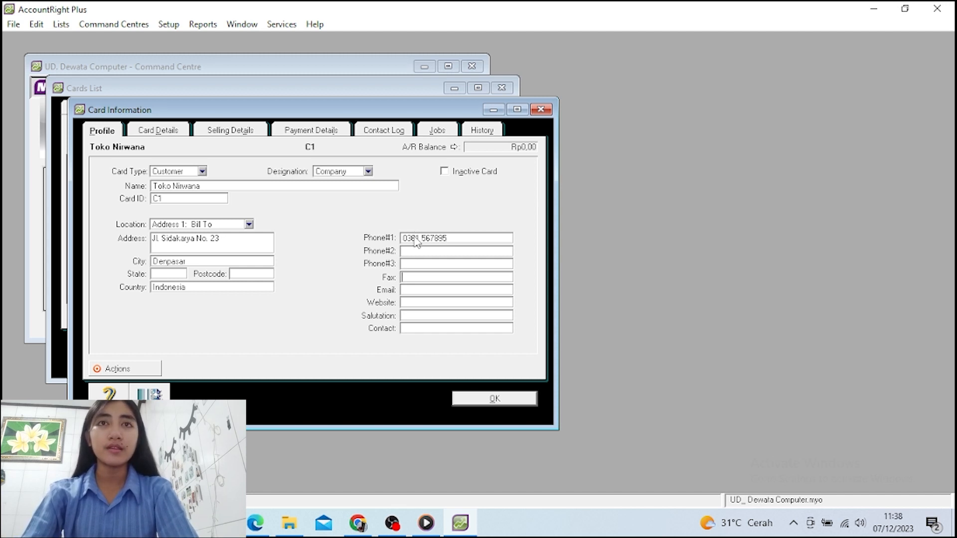
key(Tab)
key(Tab)
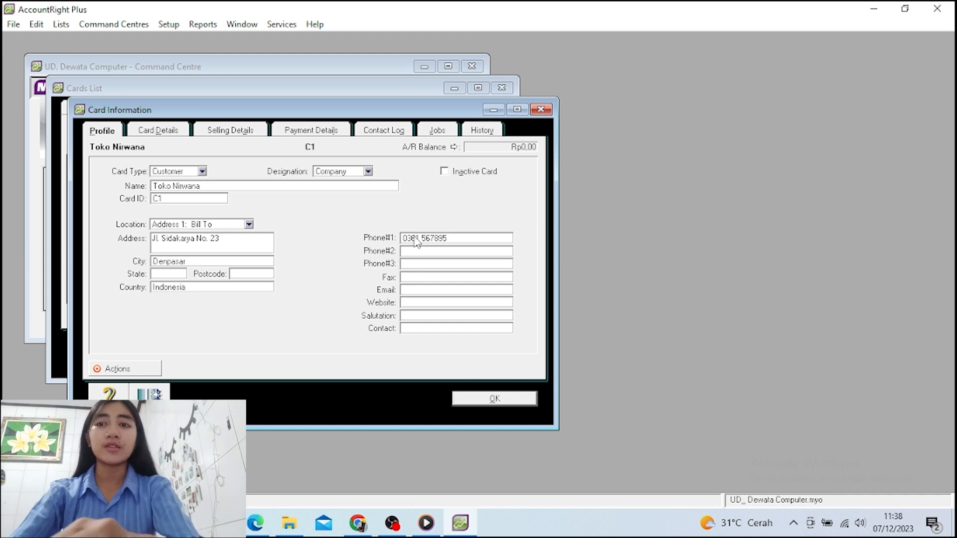
key(Tab)
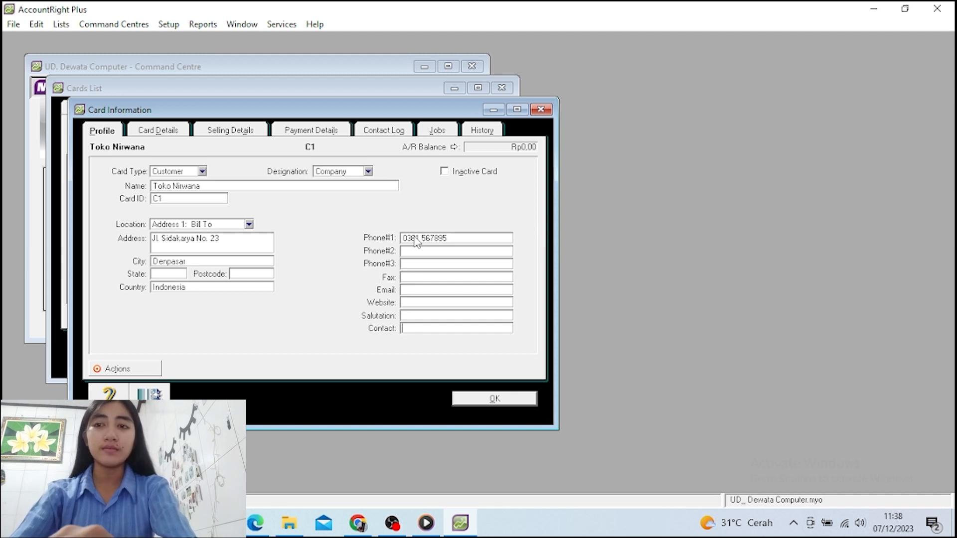
text(Tn)
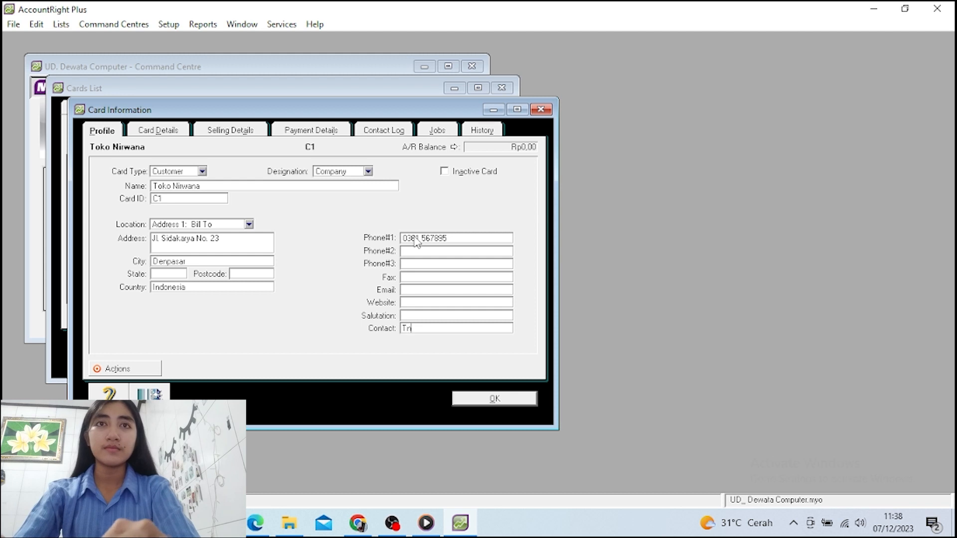
text(. I)
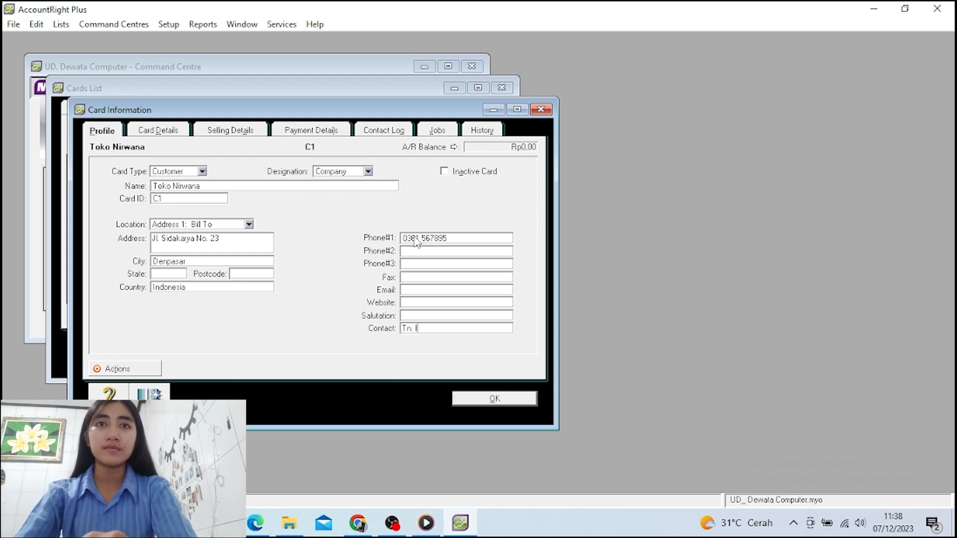
text(swanto)
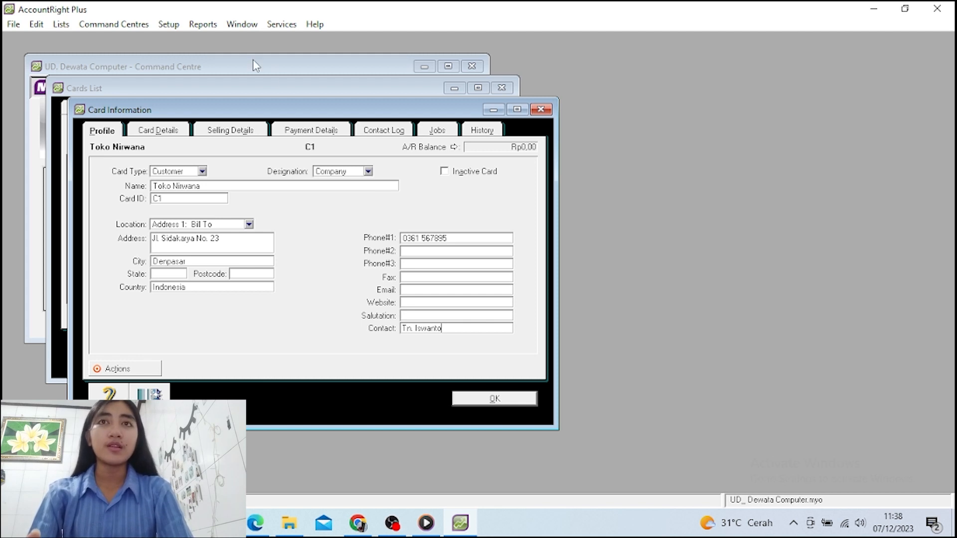
In Selling Details, set sale layout to Item, tax code PPN and freight tax code N-T
click(229, 131)
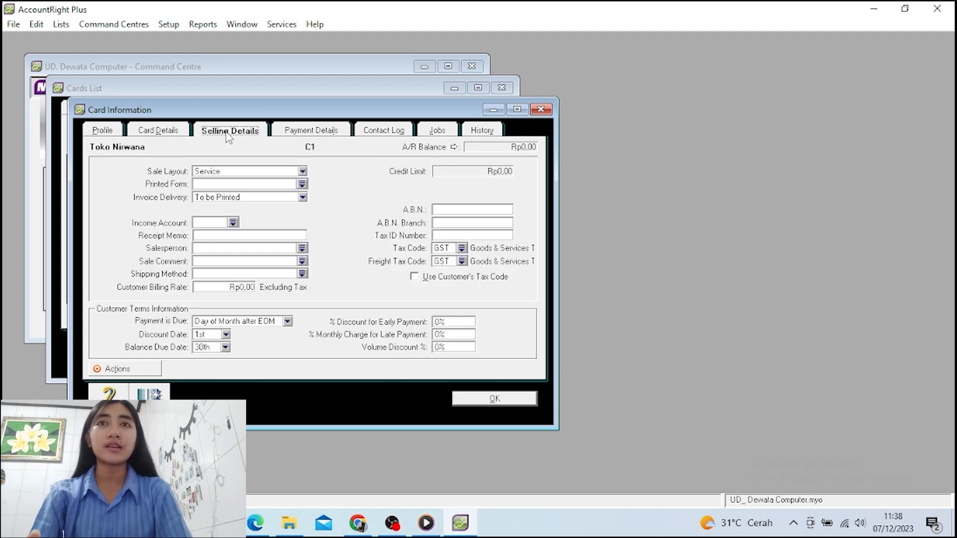
click(303, 172)
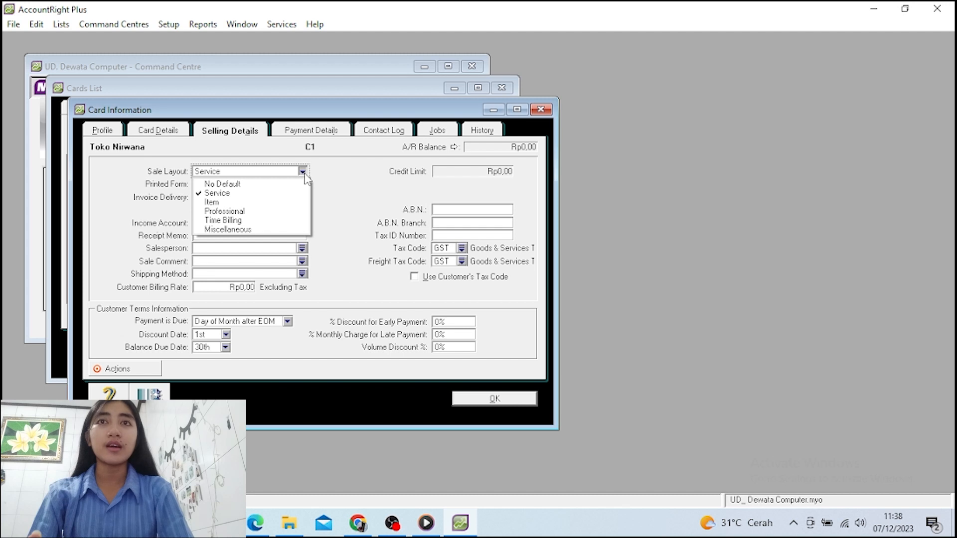
click(254, 203)
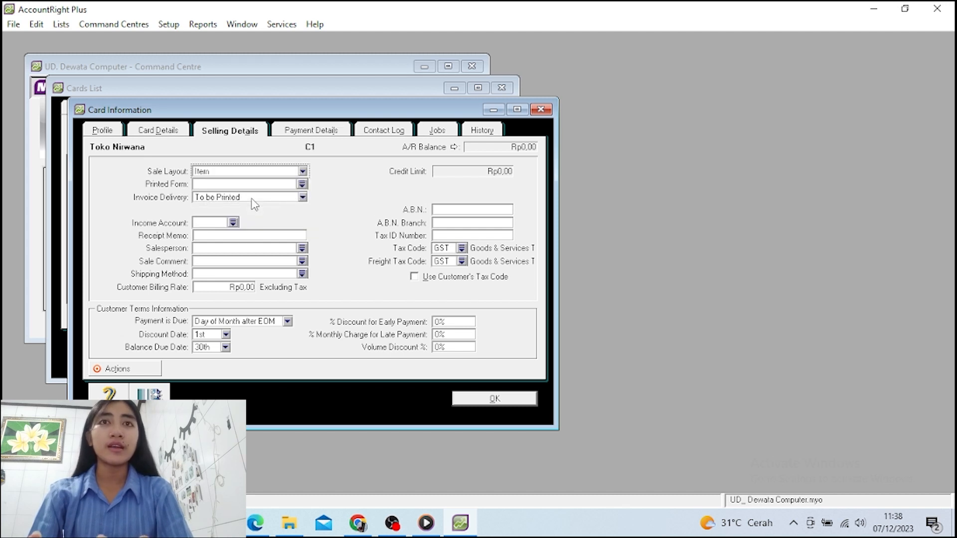
click(461, 249)
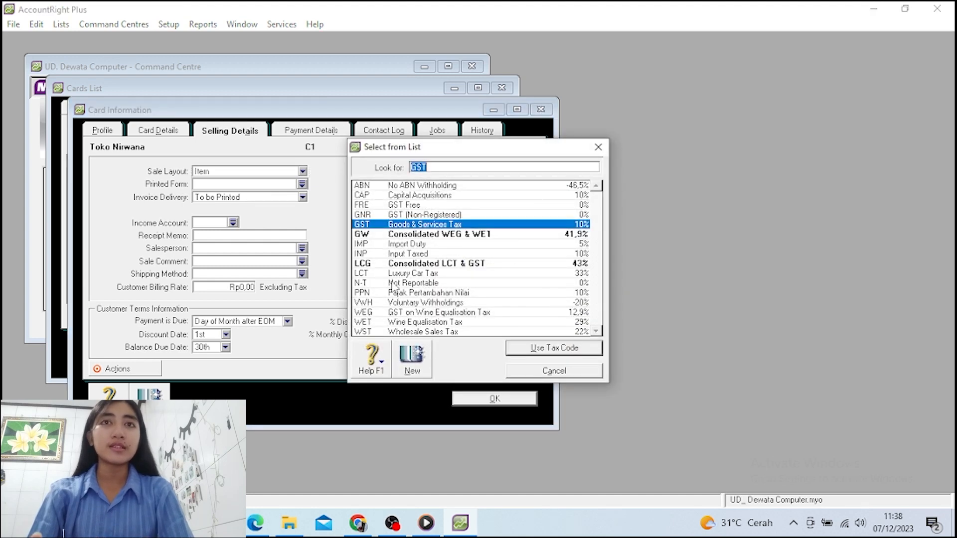
click(393, 295)
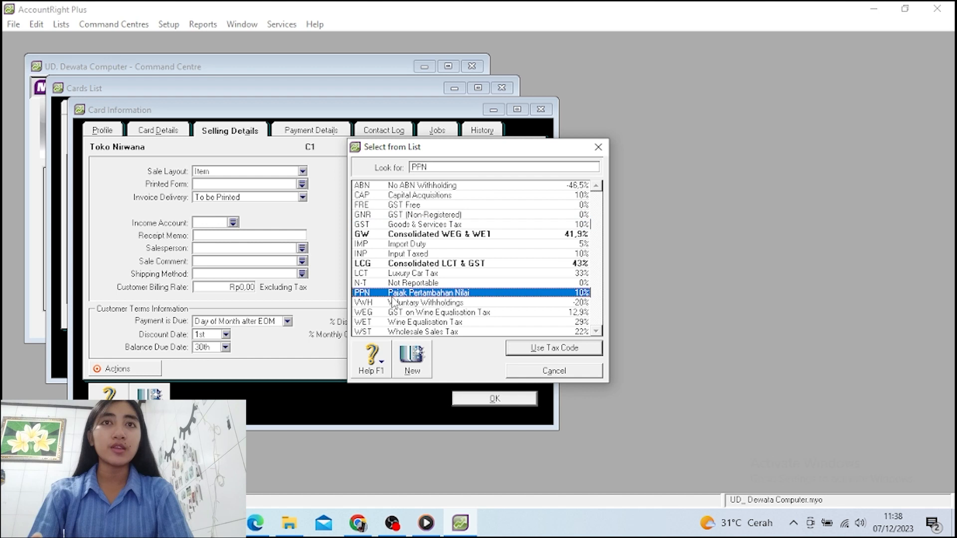
click(558, 353)
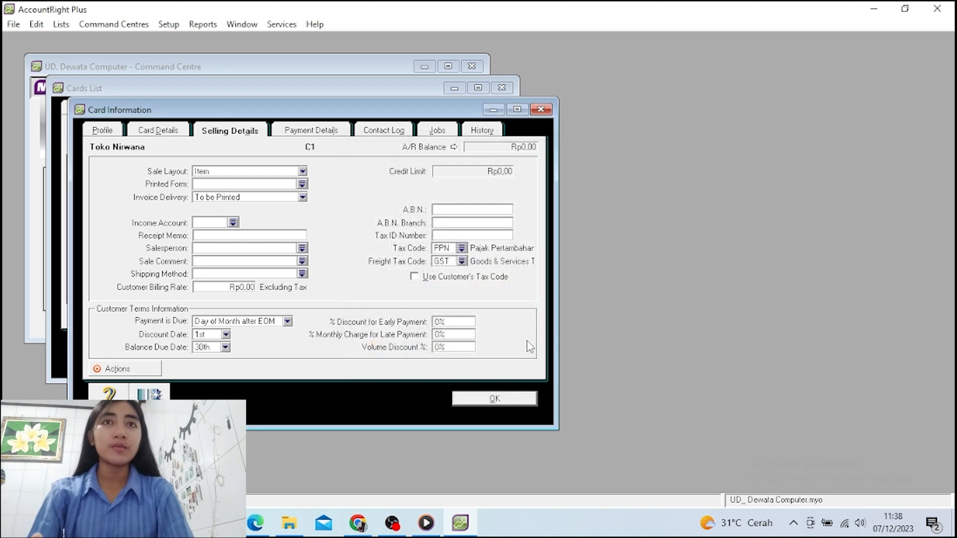
click(462, 262)
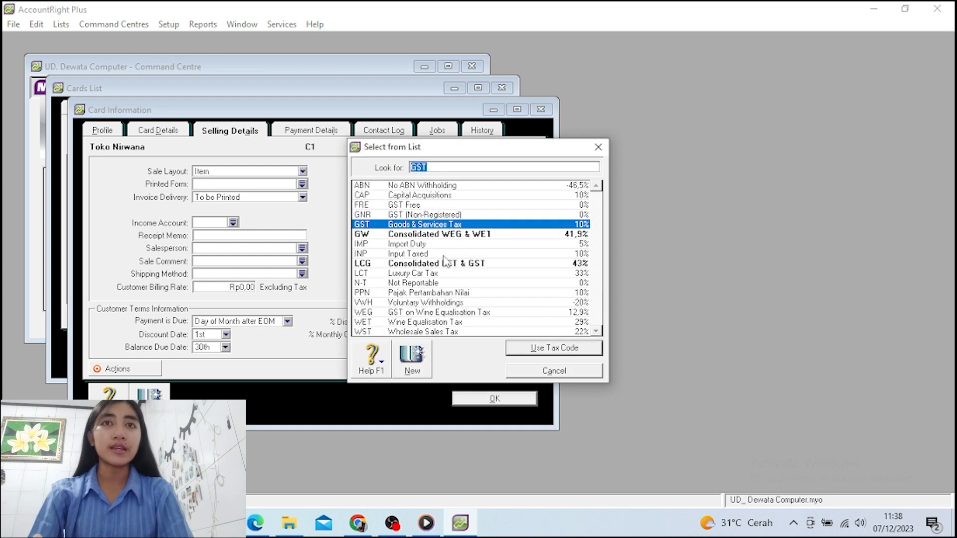
click(428, 285)
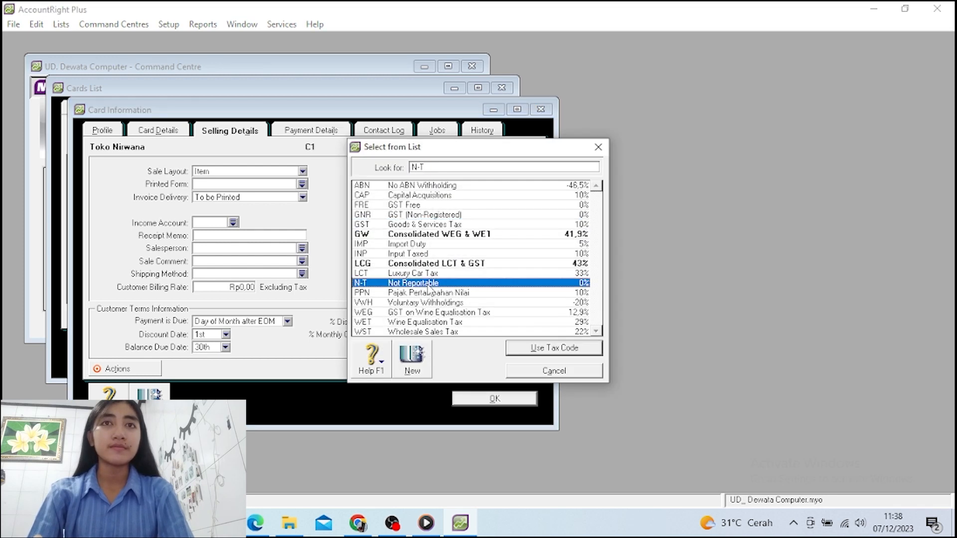
click(547, 351)
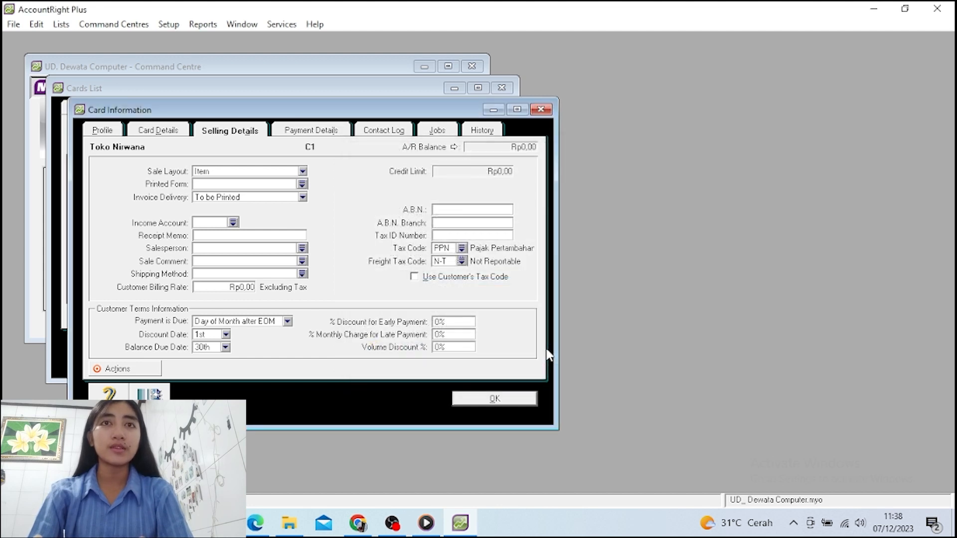
Save the Toko Nirwana customer card
click(462, 400)
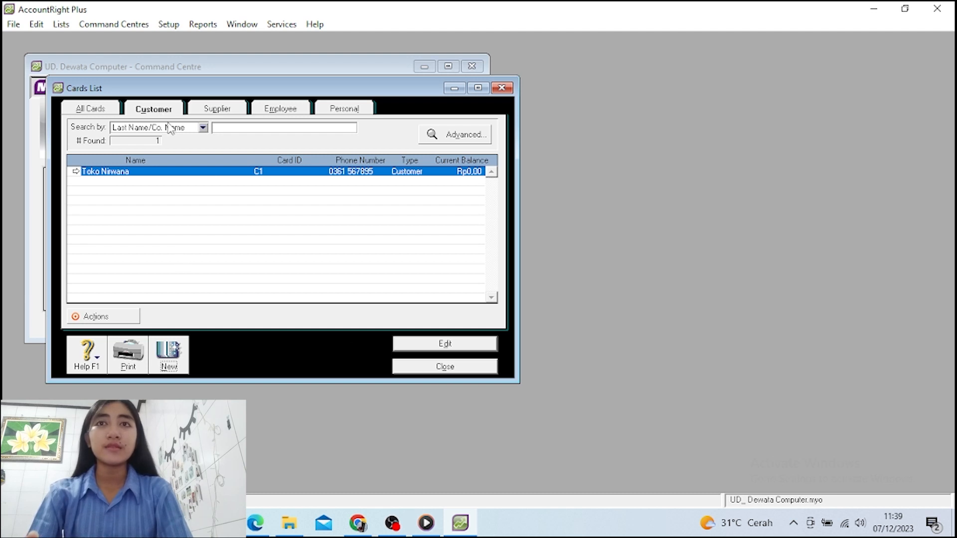
Create another customer card named Toko Diva with card ID C2
click(167, 355)
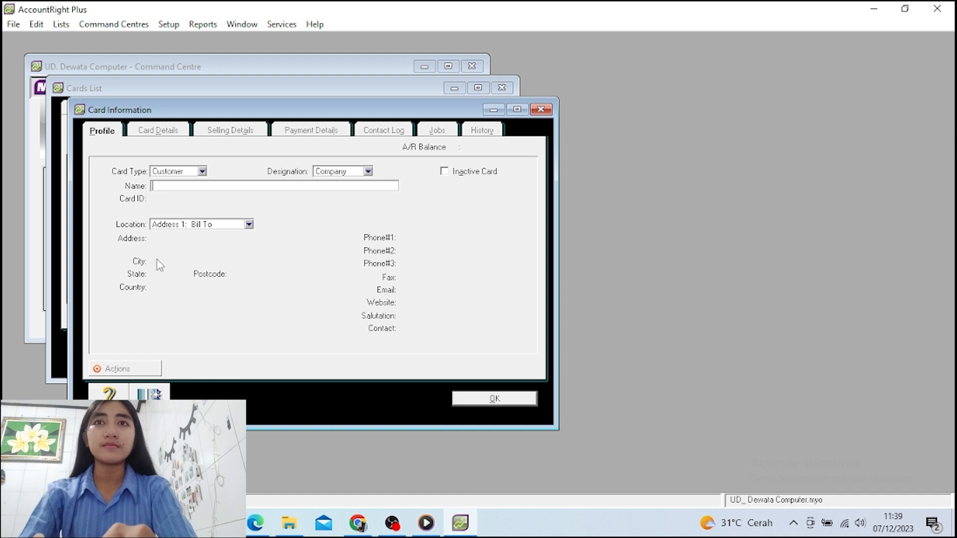
text(Toko Di)
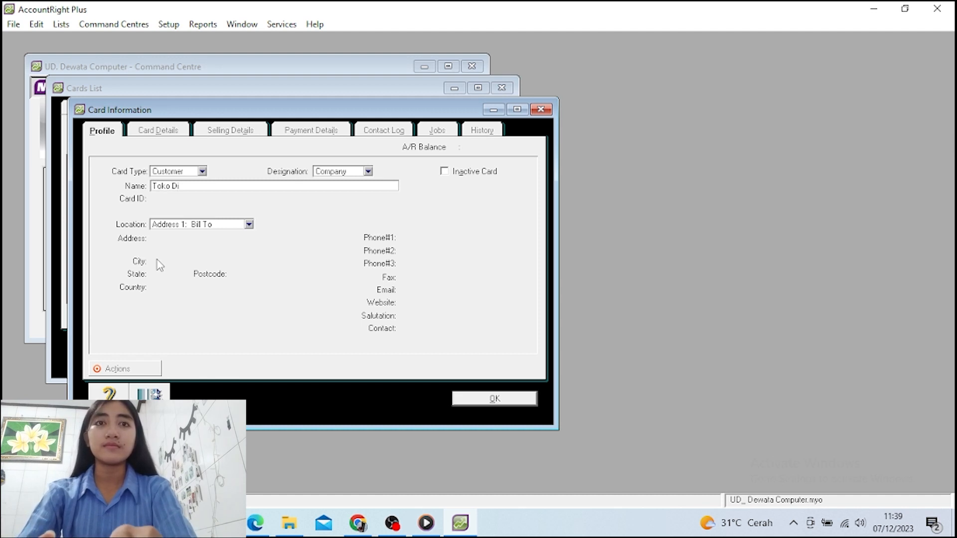
text(va)
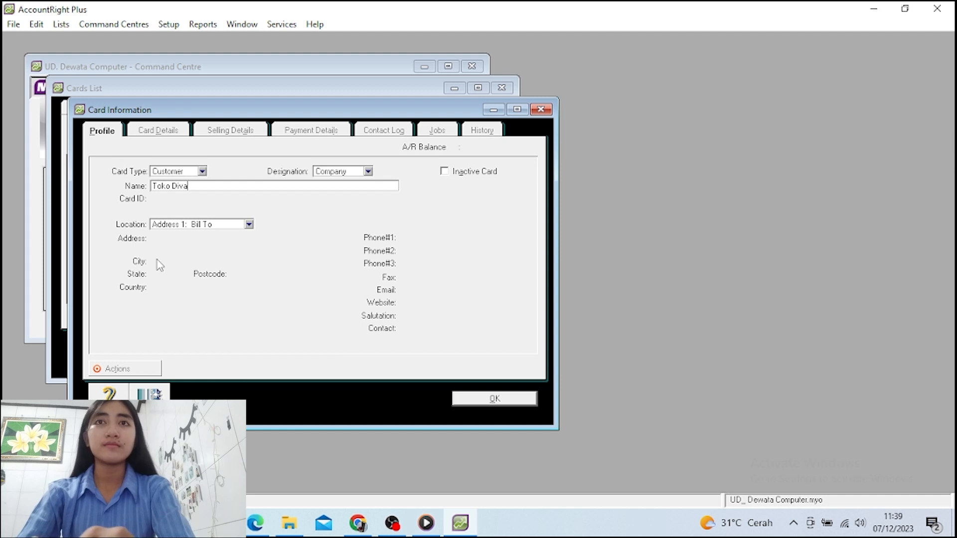
key(Tab)
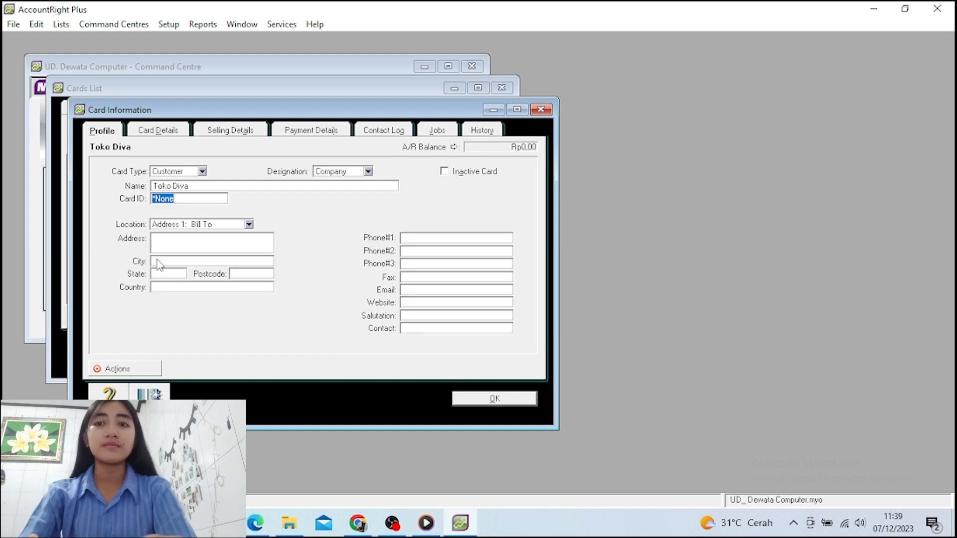
text(C2)
key(Tab)
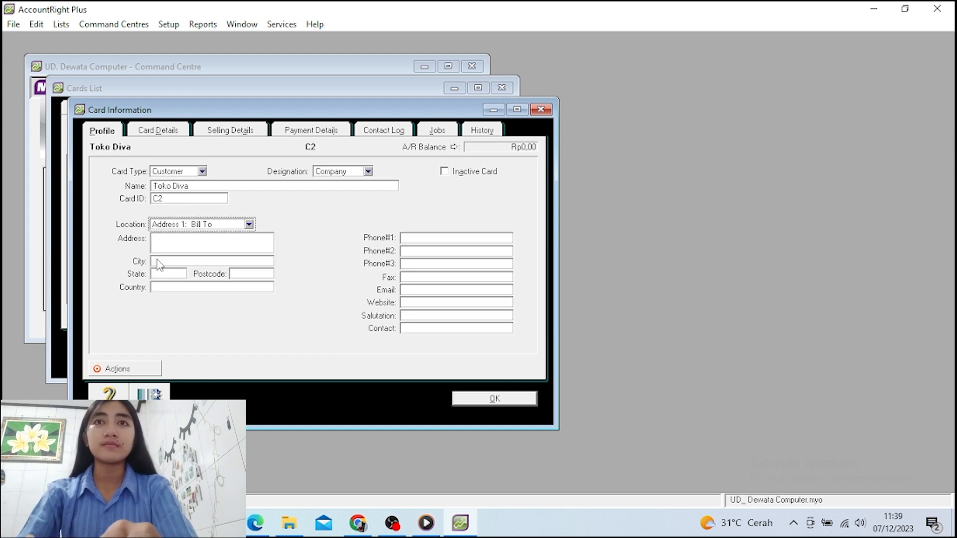
Enter Toko Diva's street address, with city Denpasar and country Indonesia
key(Tab)
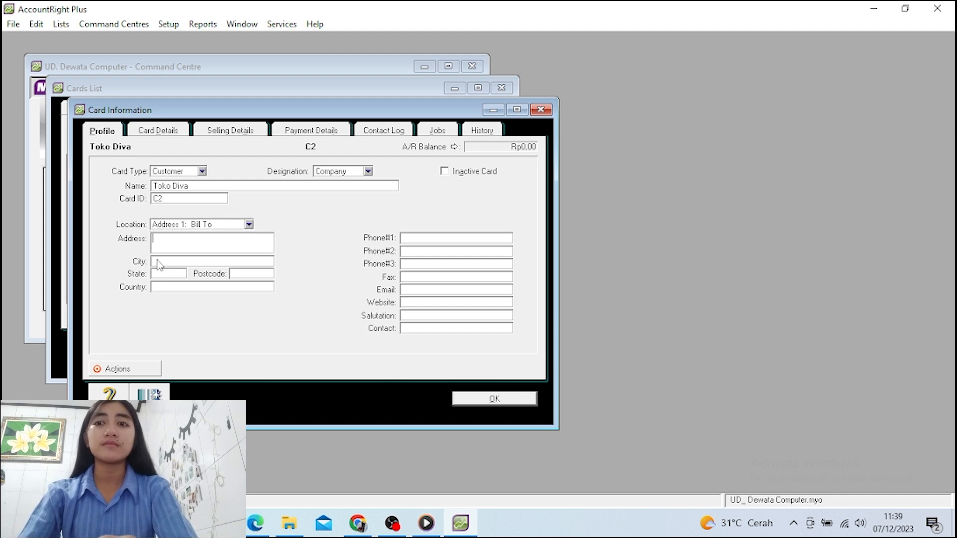
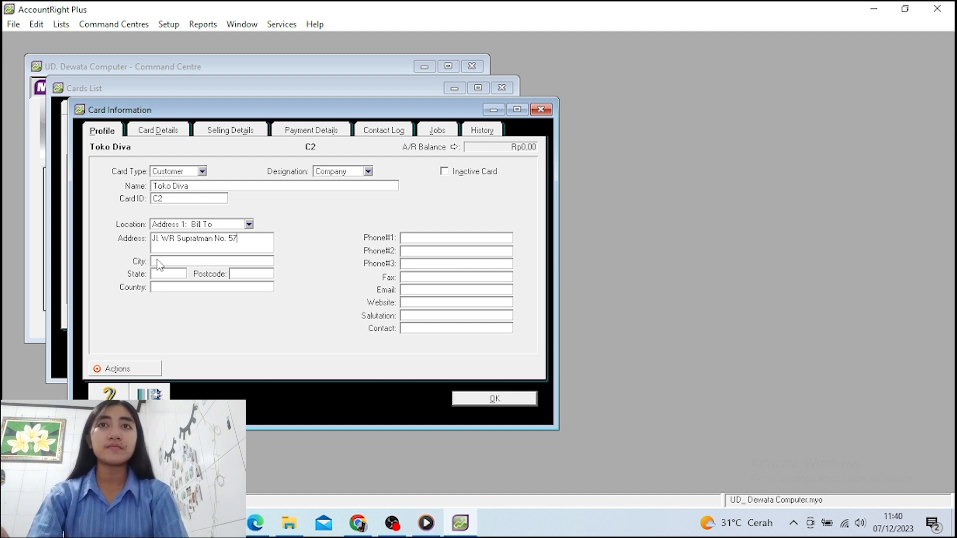
click(158, 260)
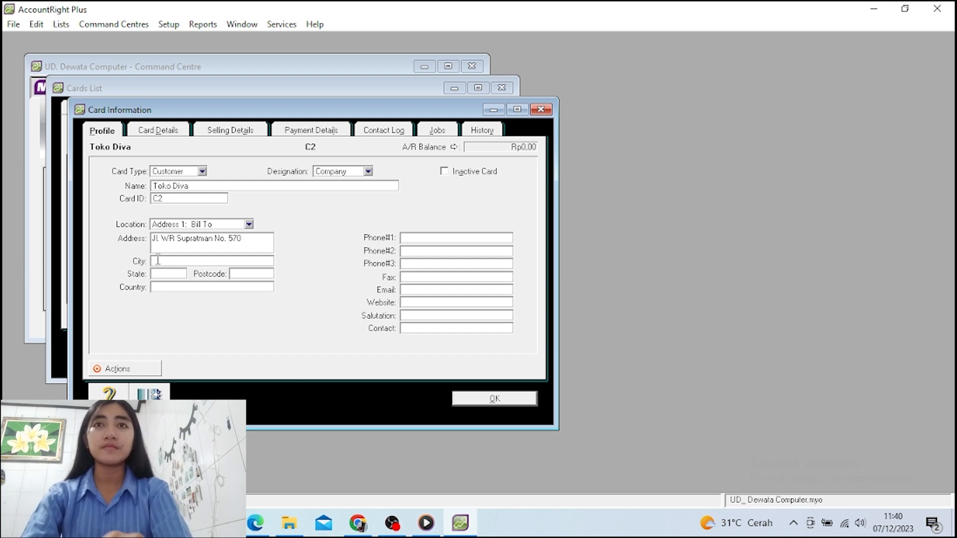
text(Den)
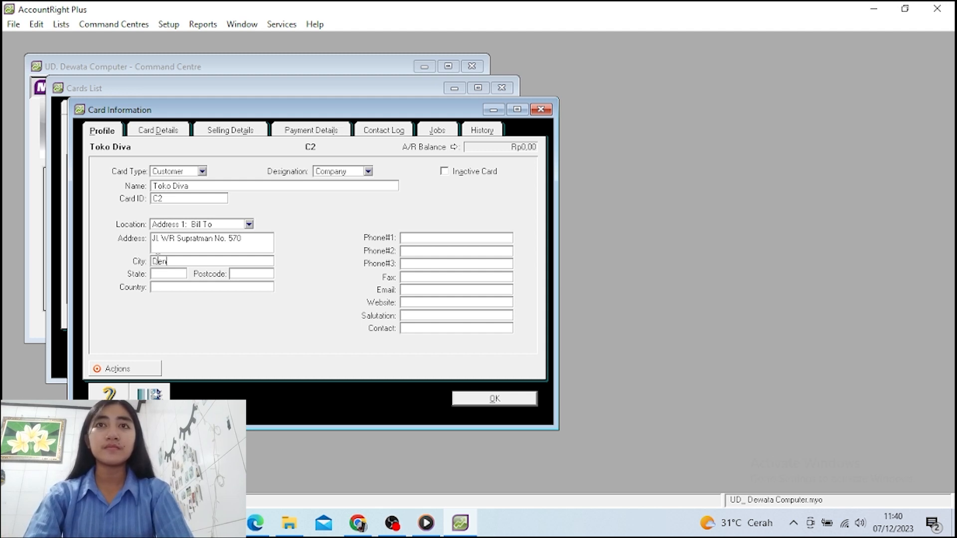
text(pasar)
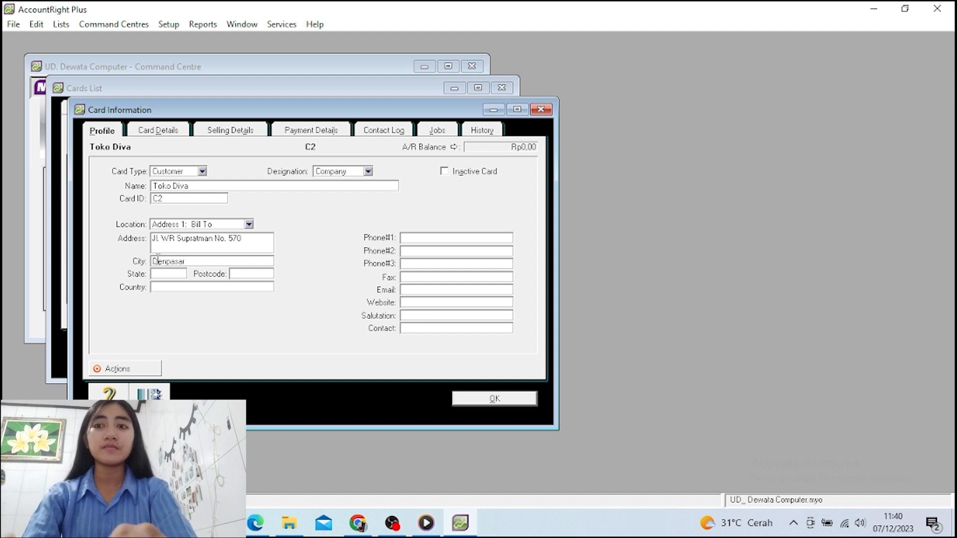
key(Tab)
key(Tab)
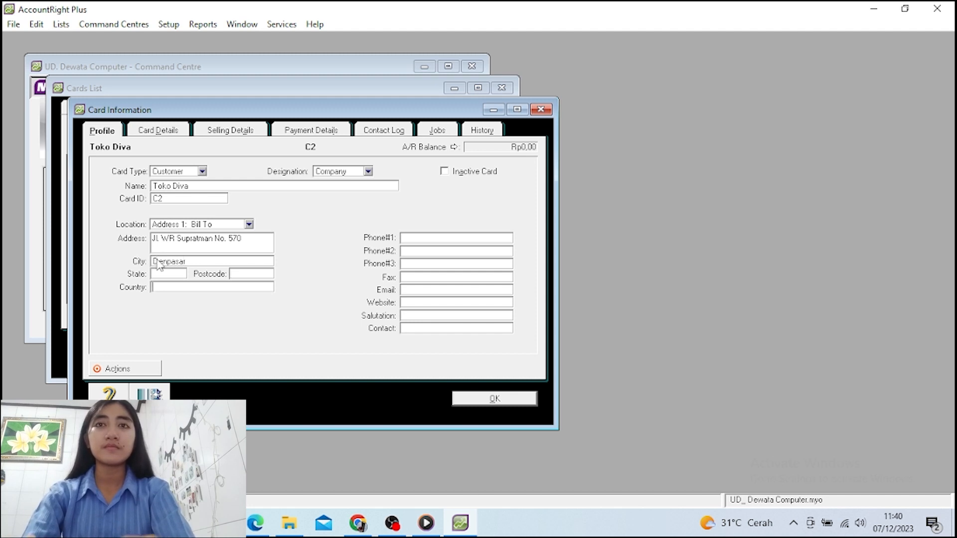
text(In)
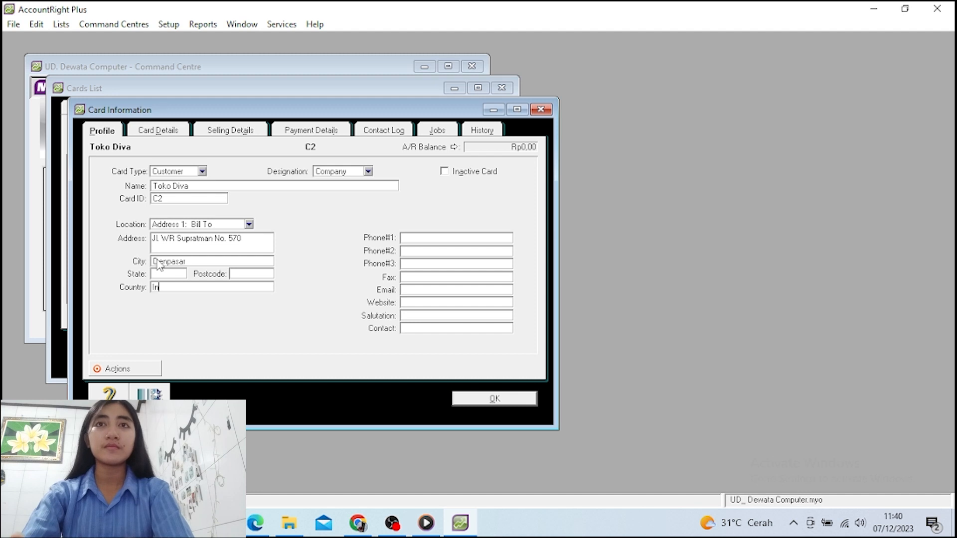
text(donesia)
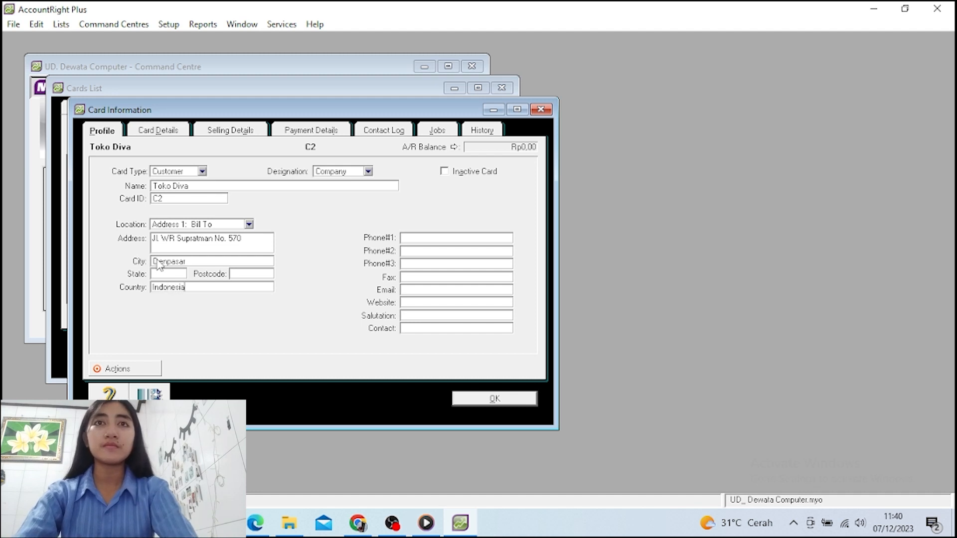
Add Toko Diva's first phone number and the contact person's name
key(Tab)
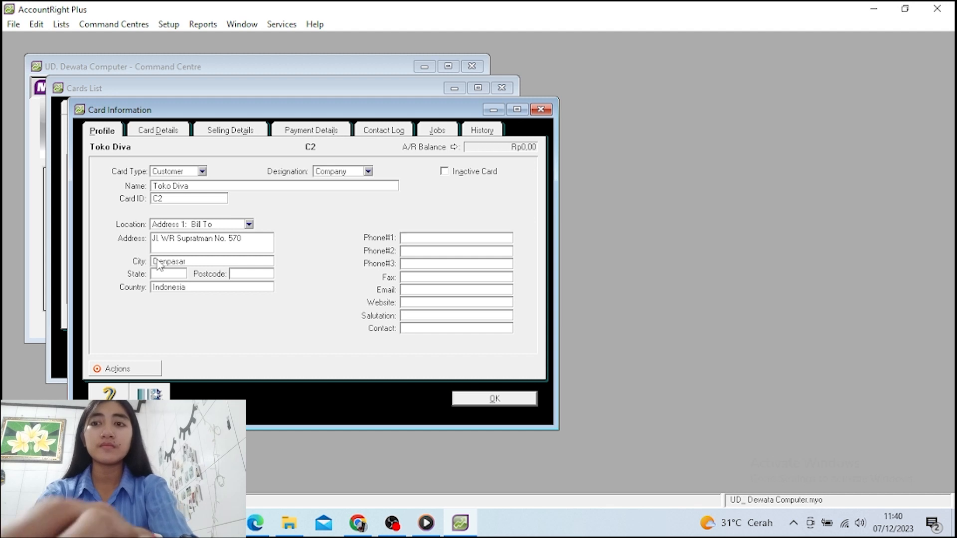
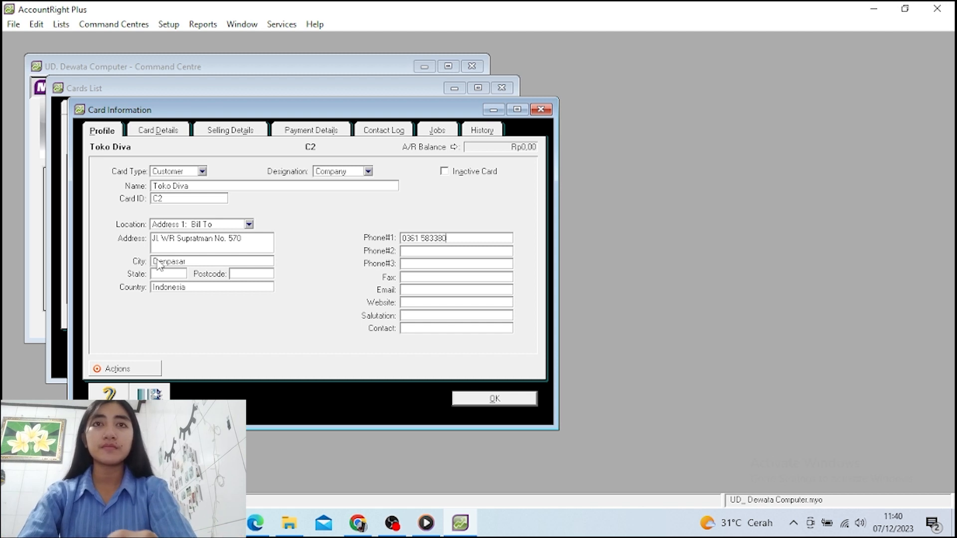
key(Tab)
key(Tab)
key(Tab)
key(Tab)
key(Tab)
key(Tab)
key(Tab)
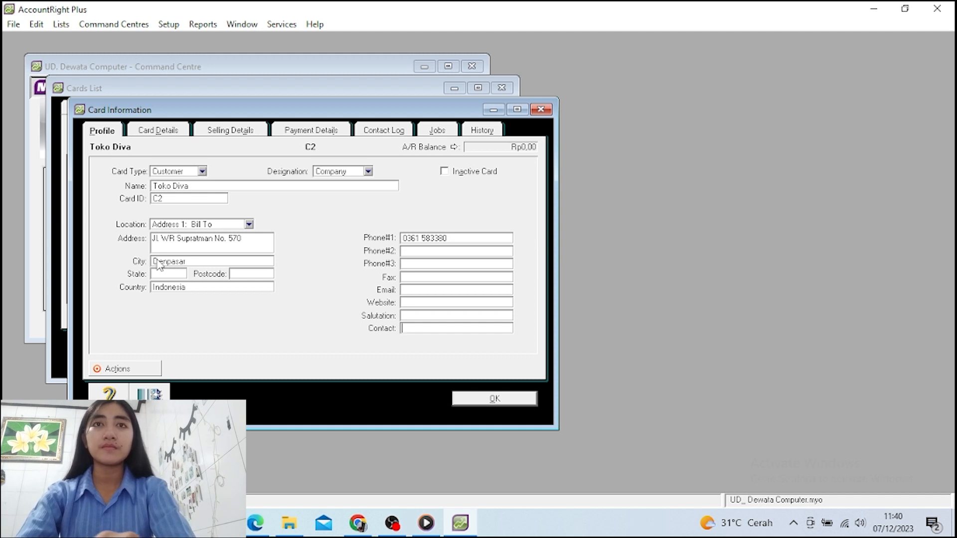
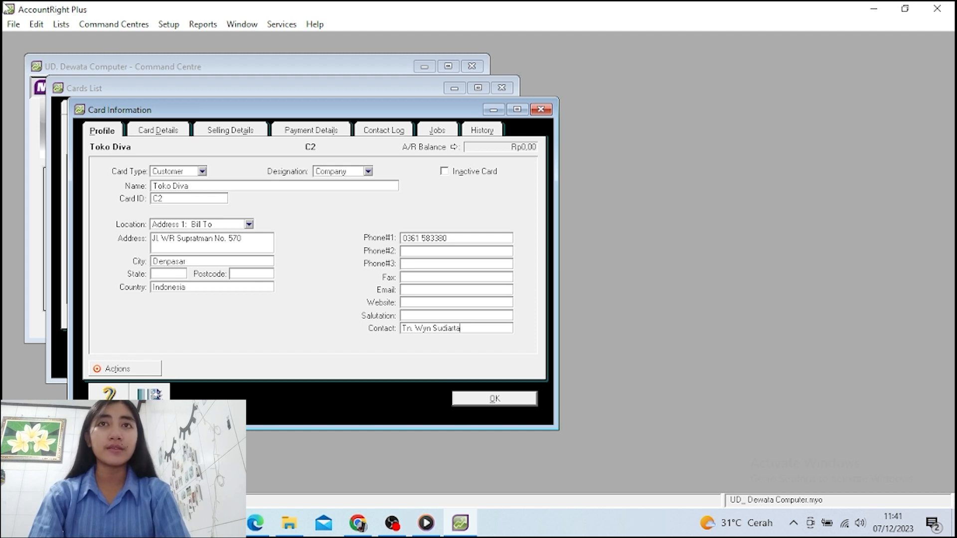
Set Toko Diva's sale layout to Item, tax code PPN, freight tax N-T, and save the card
click(208, 134)
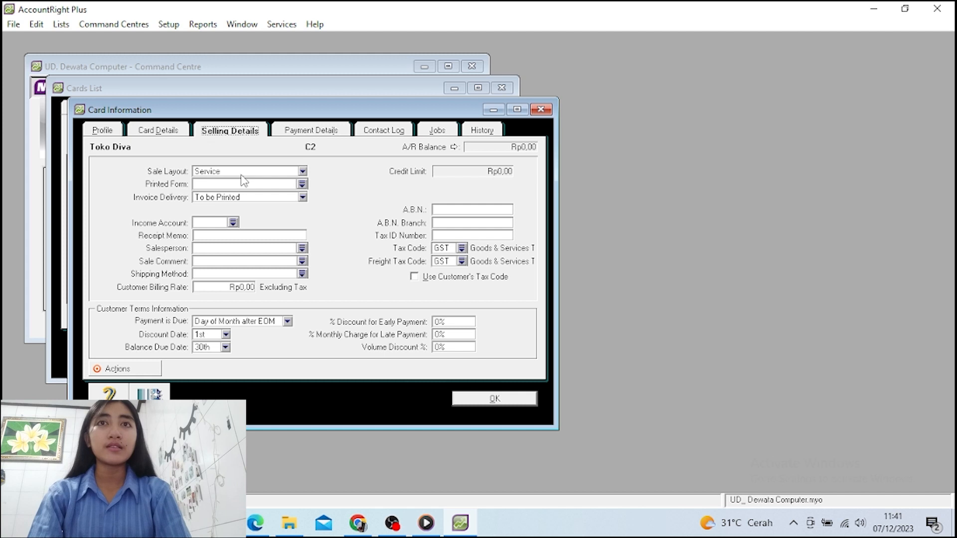
click(303, 172)
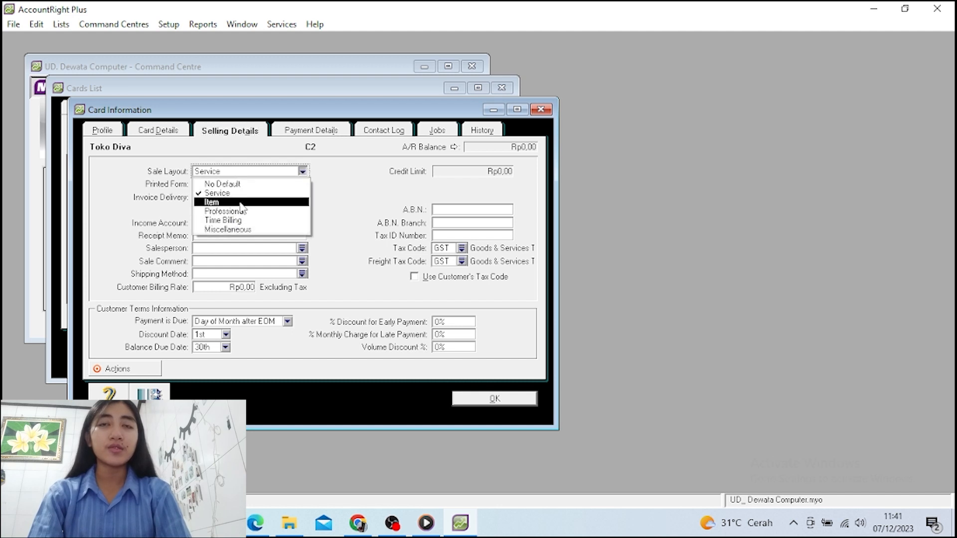
click(243, 202)
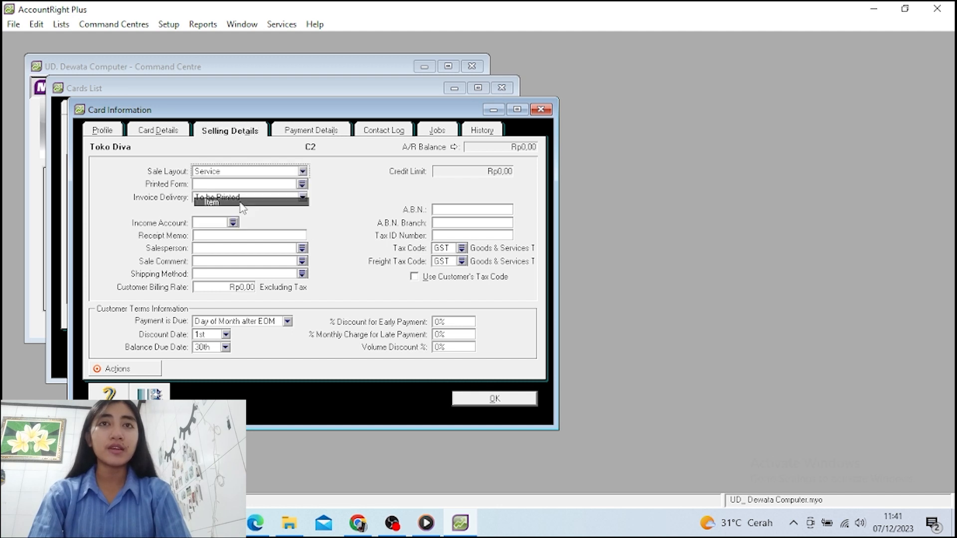
click(461, 248)
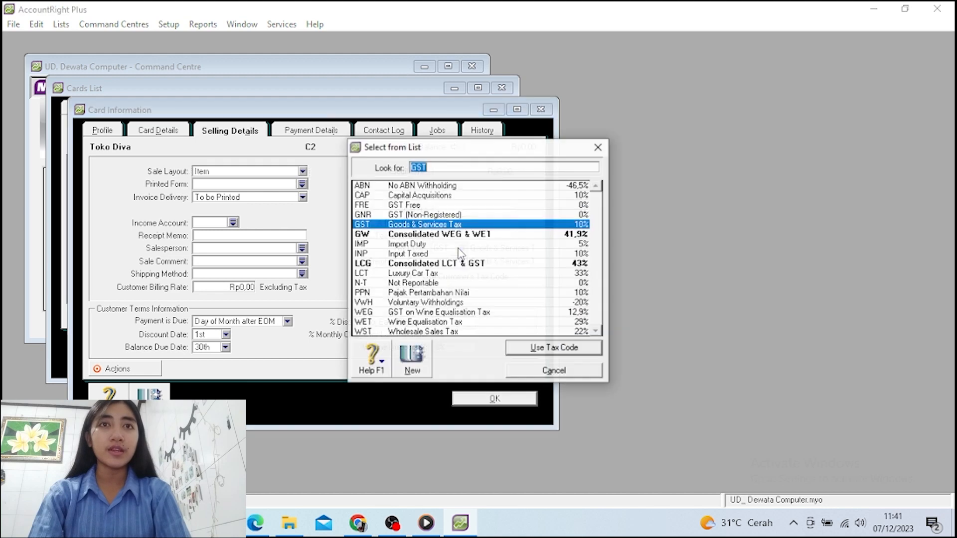
click(435, 293)
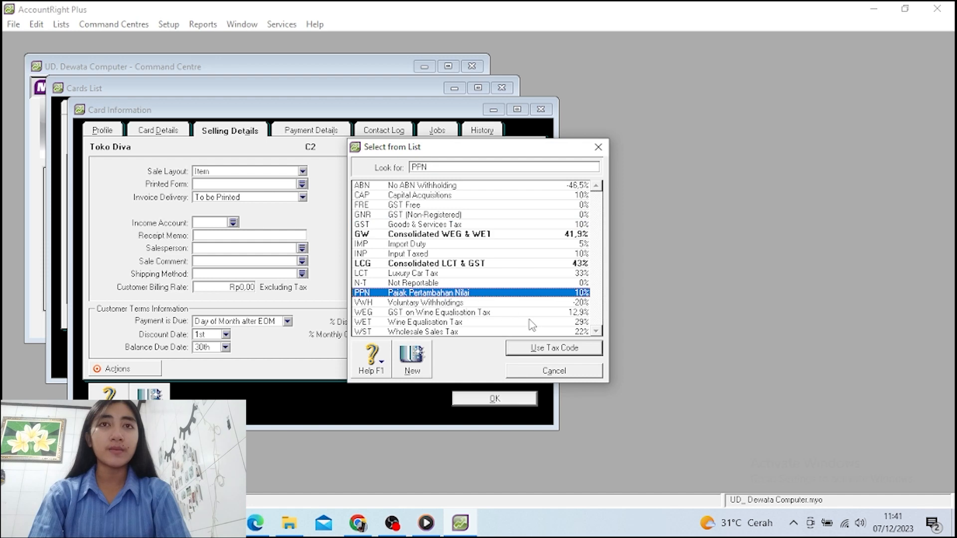
click(547, 349)
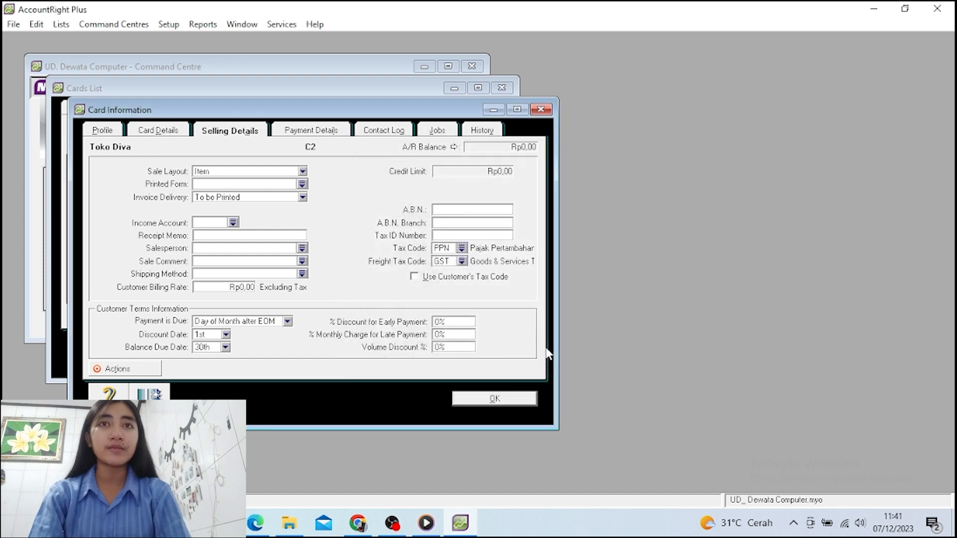
click(462, 261)
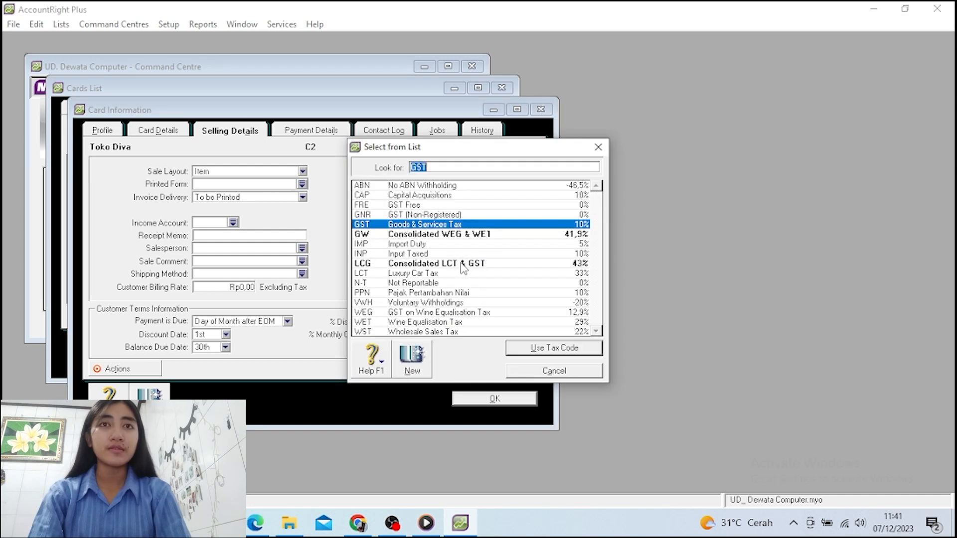
click(433, 283)
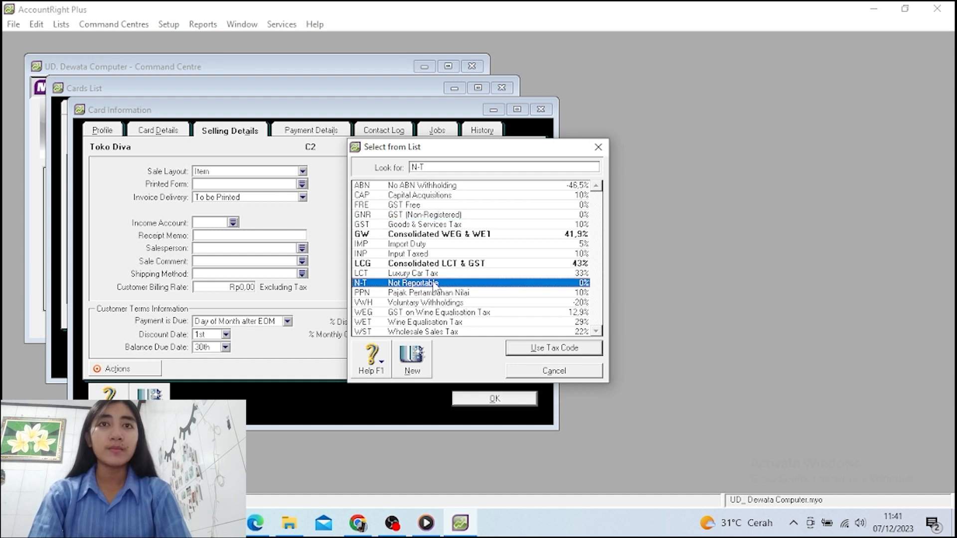
click(532, 352)
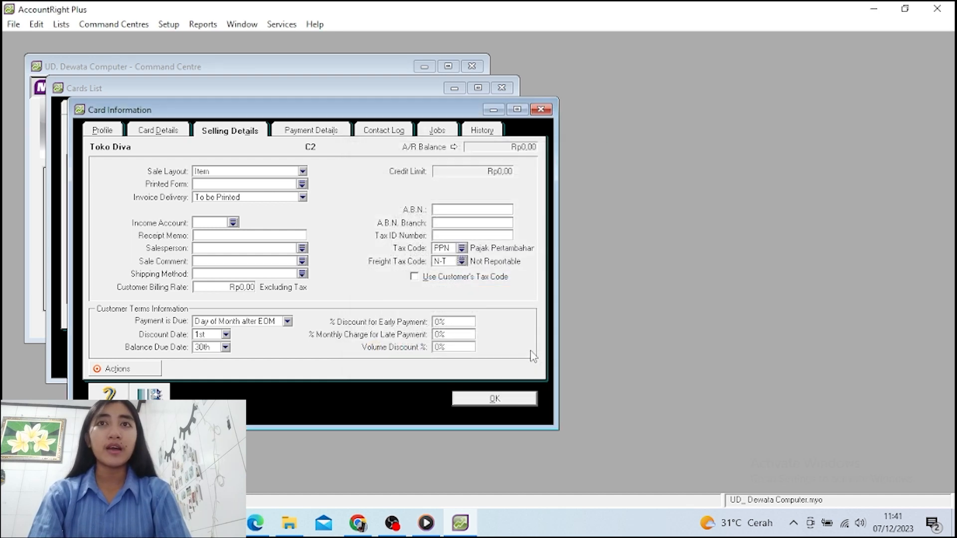
click(464, 401)
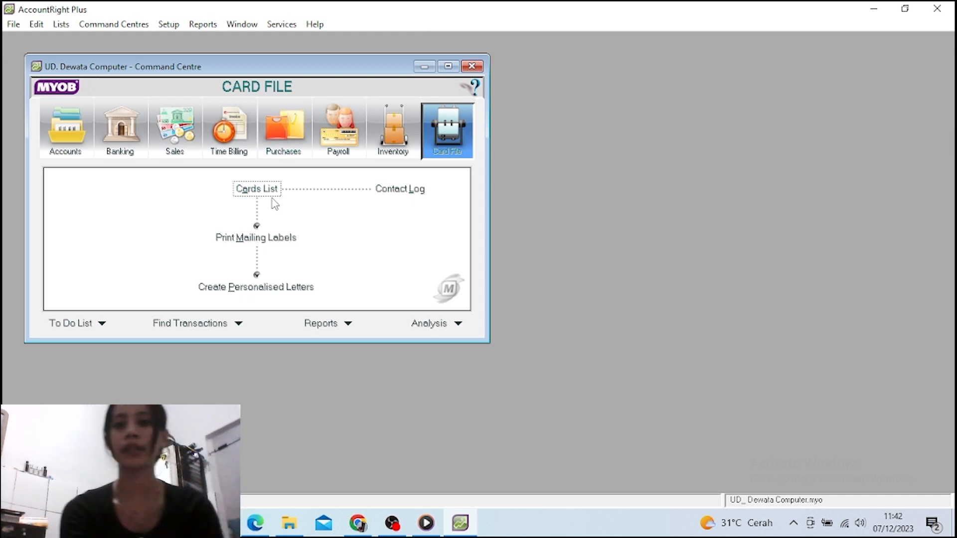
Open the Cards List filtered to supplier cards, which shows none yet
click(257, 190)
key(Escape)
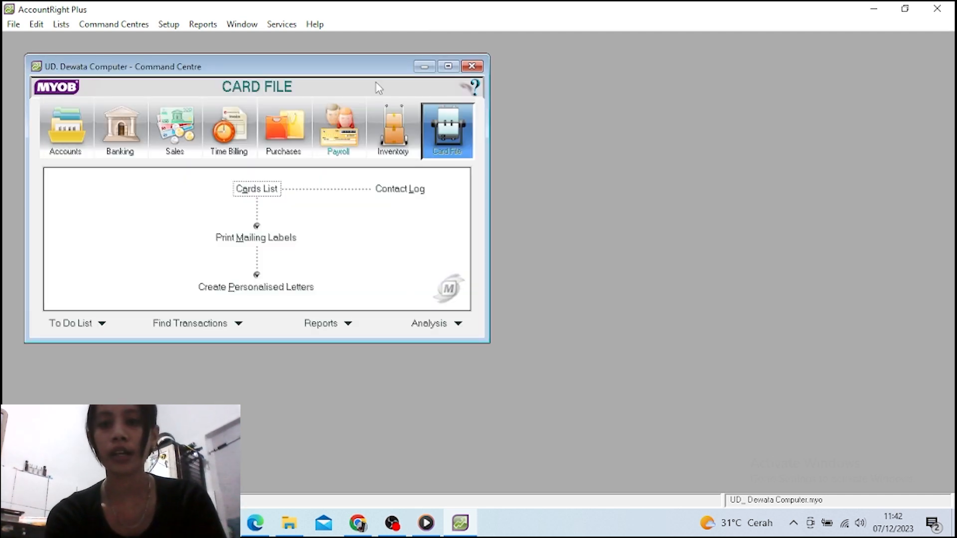
click(267, 191)
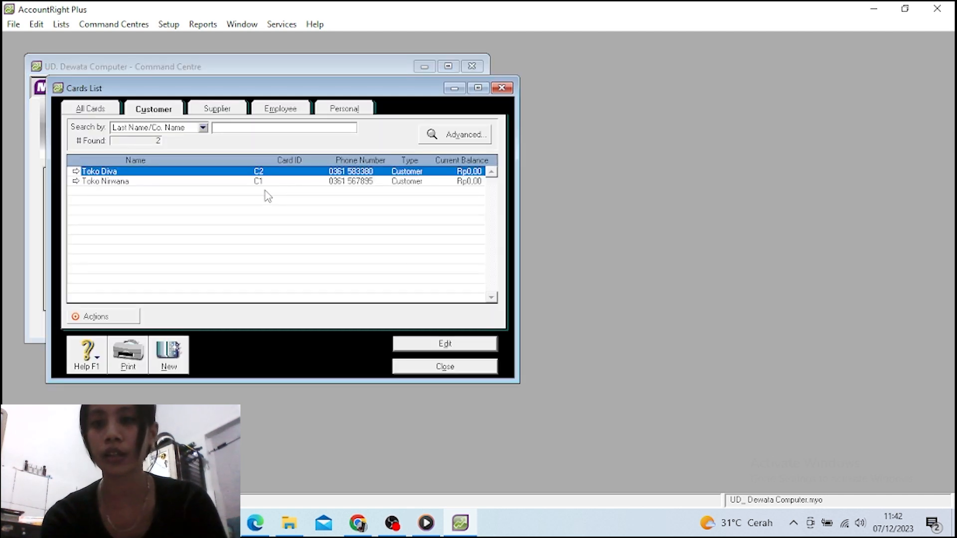
click(212, 113)
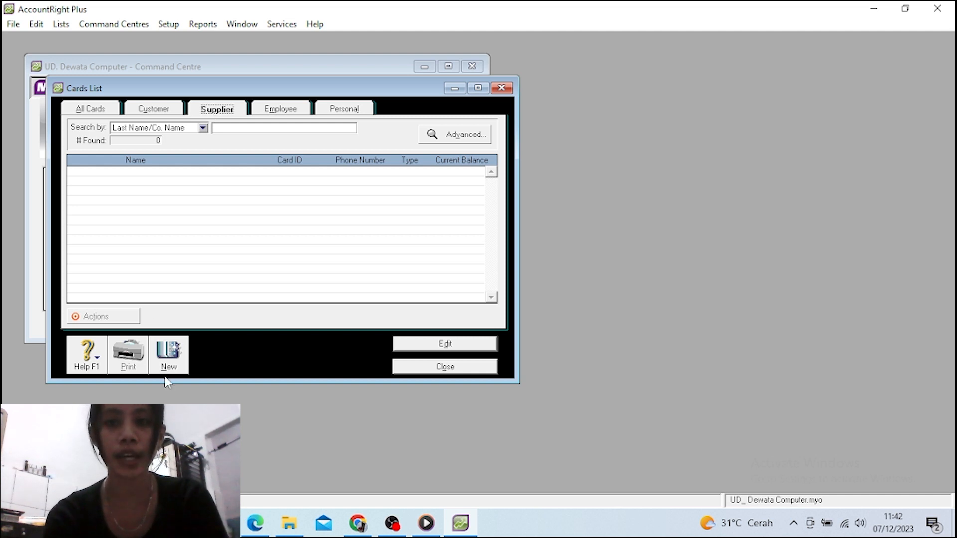
Start a new supplier card named PT. Nusantara with card ID V1
click(167, 353)
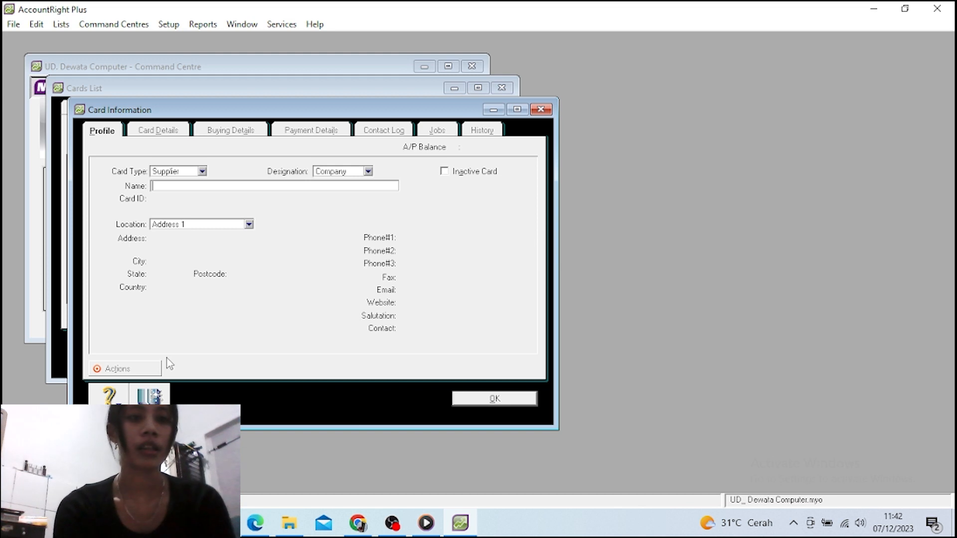
text(P)
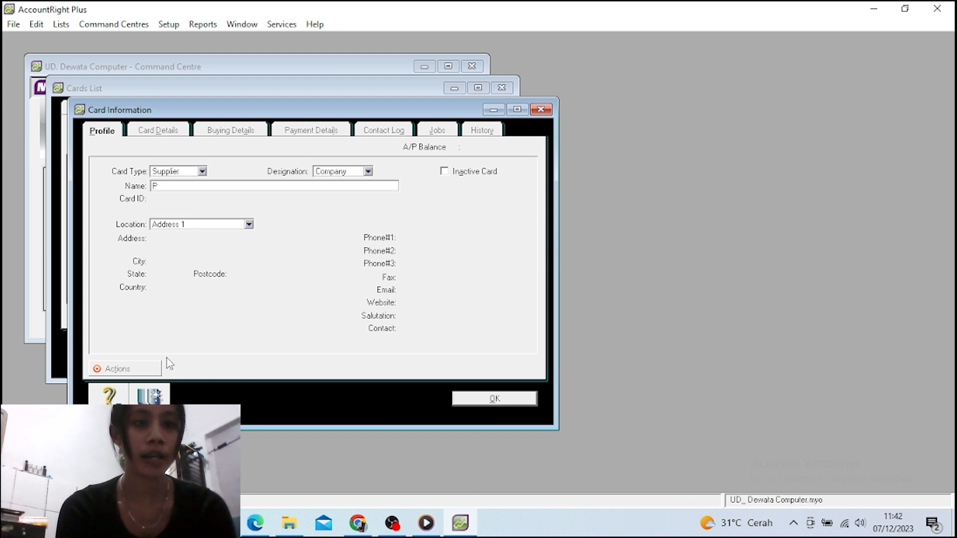
text(T. )
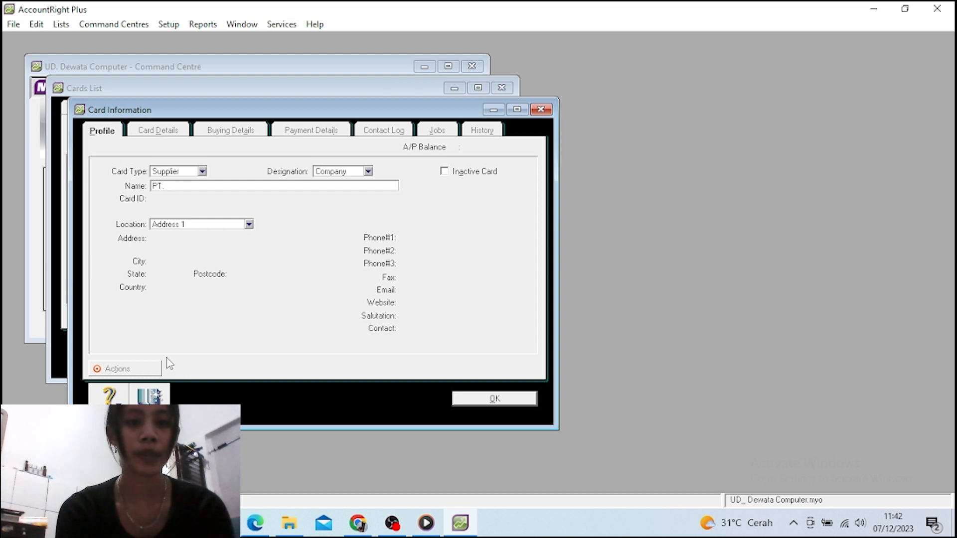
text(Nusn)
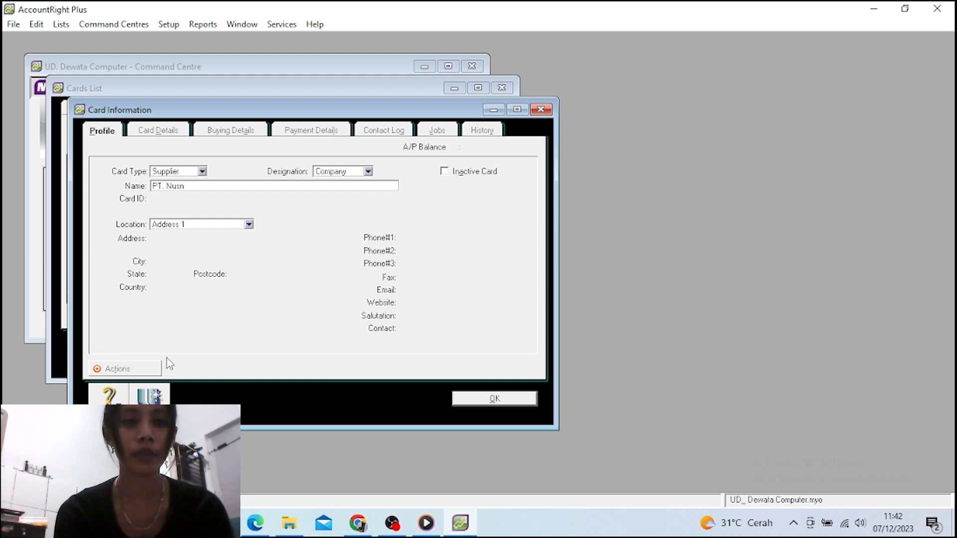
key(BackSpace)
text(ant)
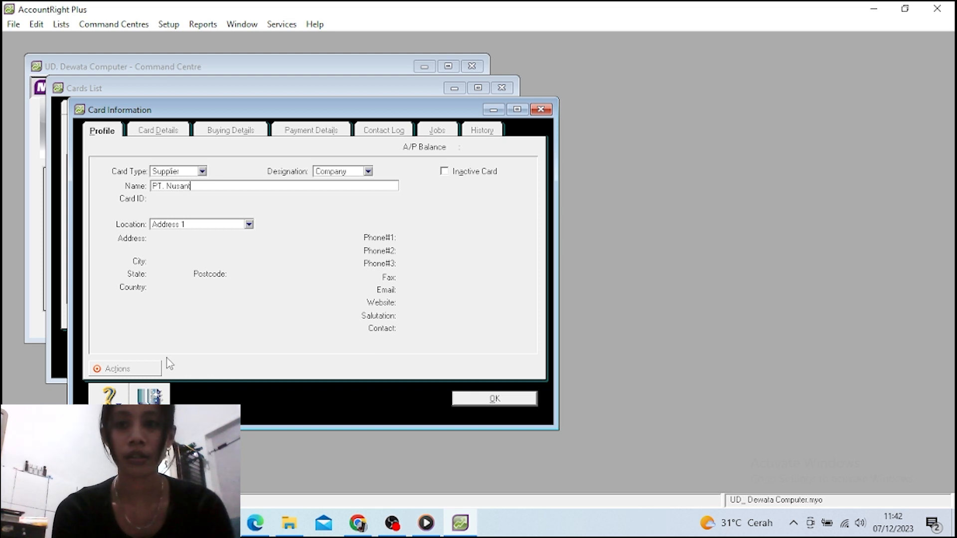
text(ara)
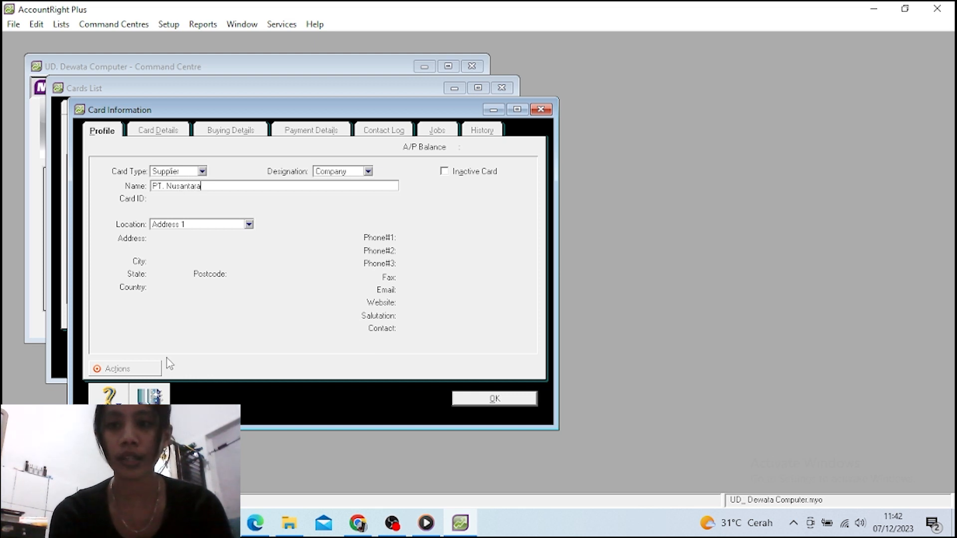
key(Tab)
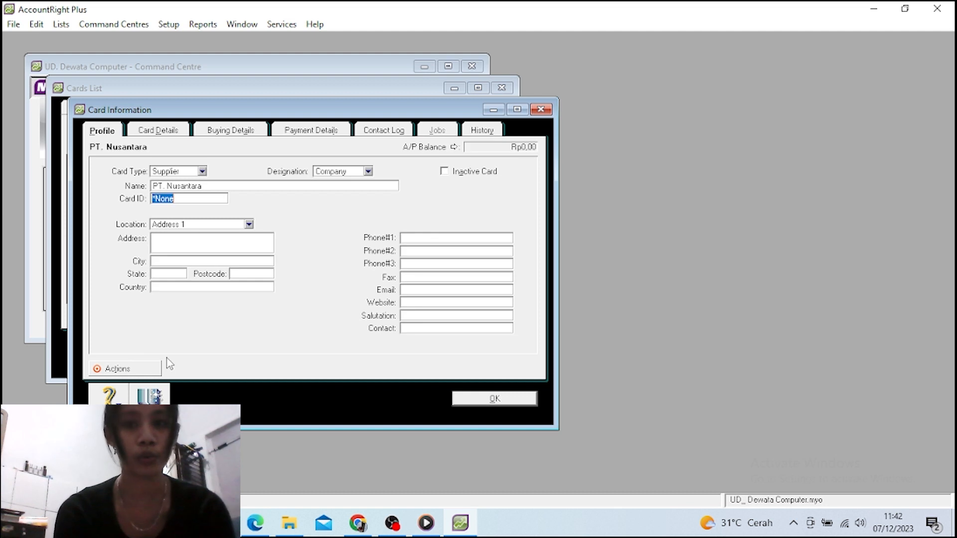
text(V1)
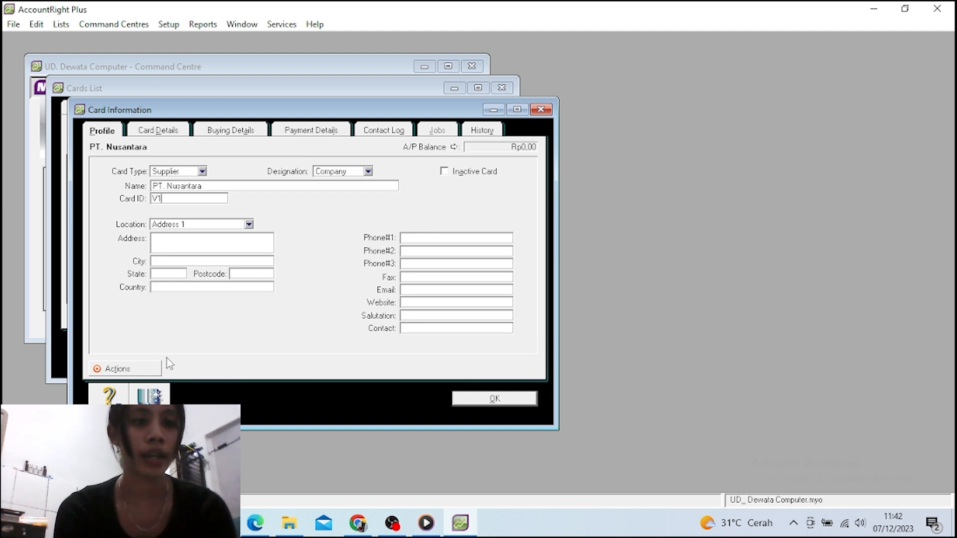
key(Tab)
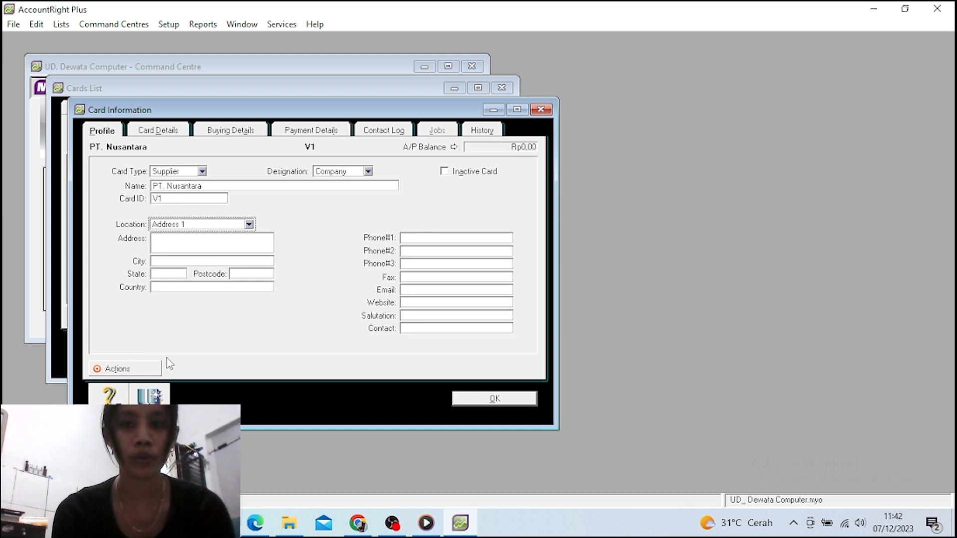
key(Tab)
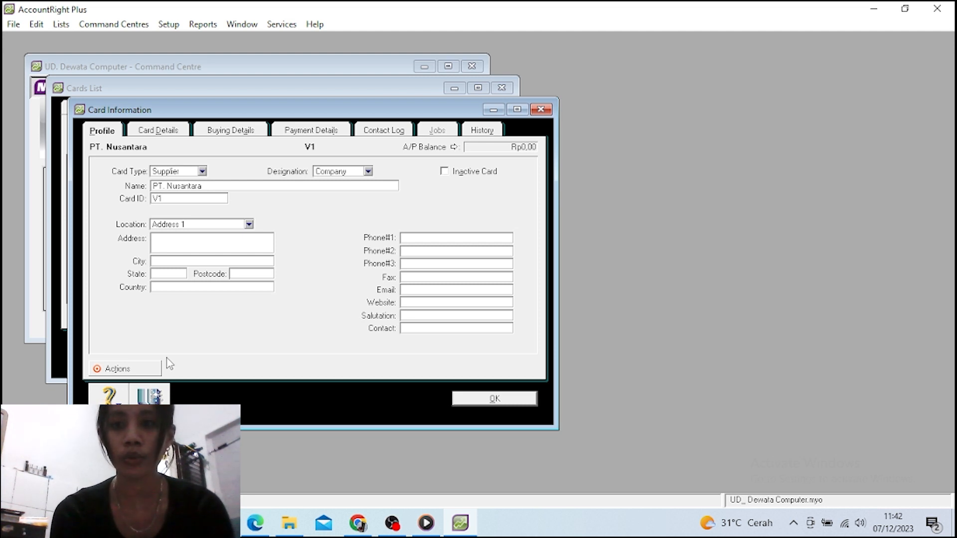
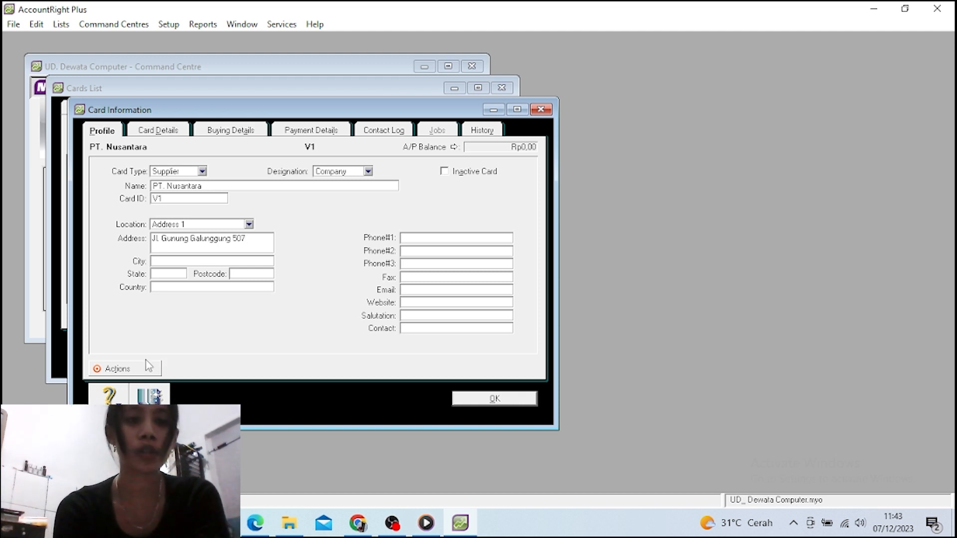
click(156, 261)
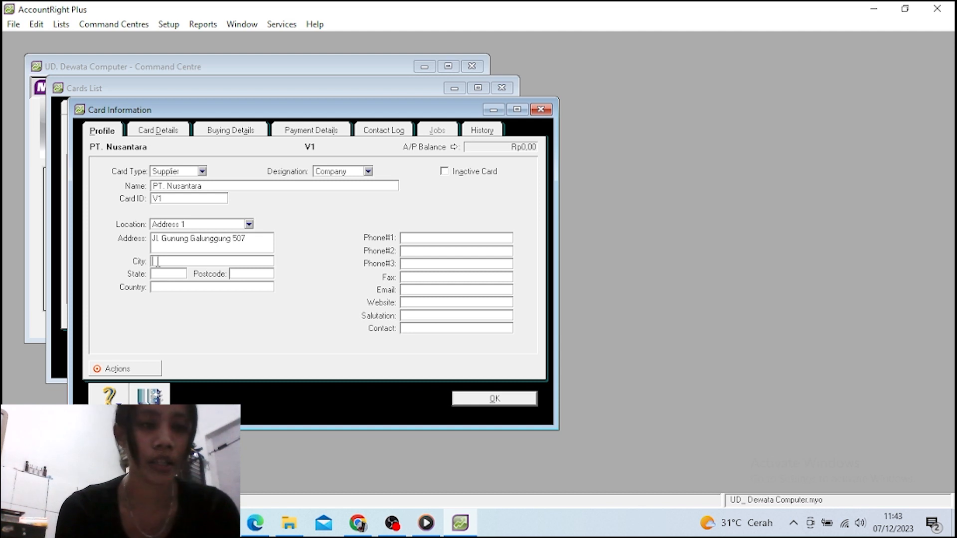
click(164, 275)
click(157, 263)
text(De)
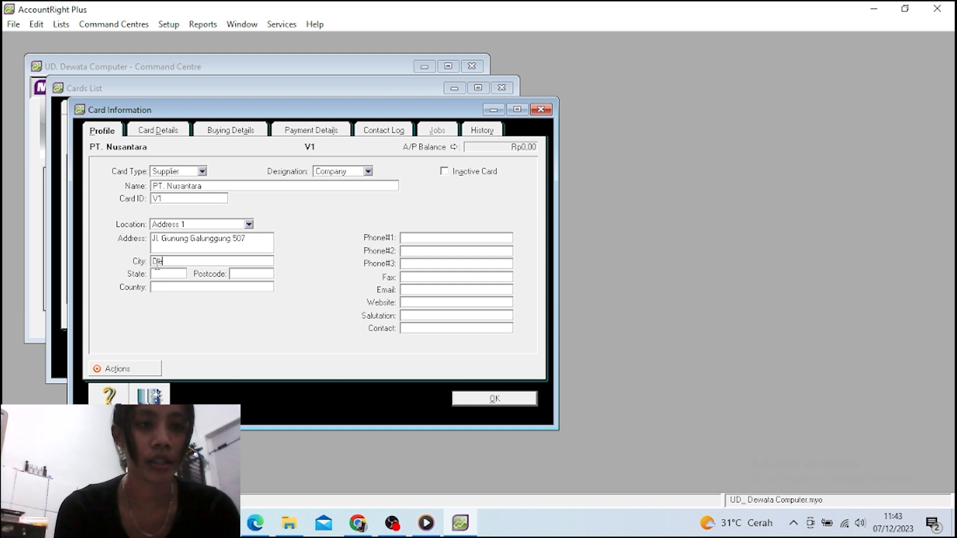
text(npesar)
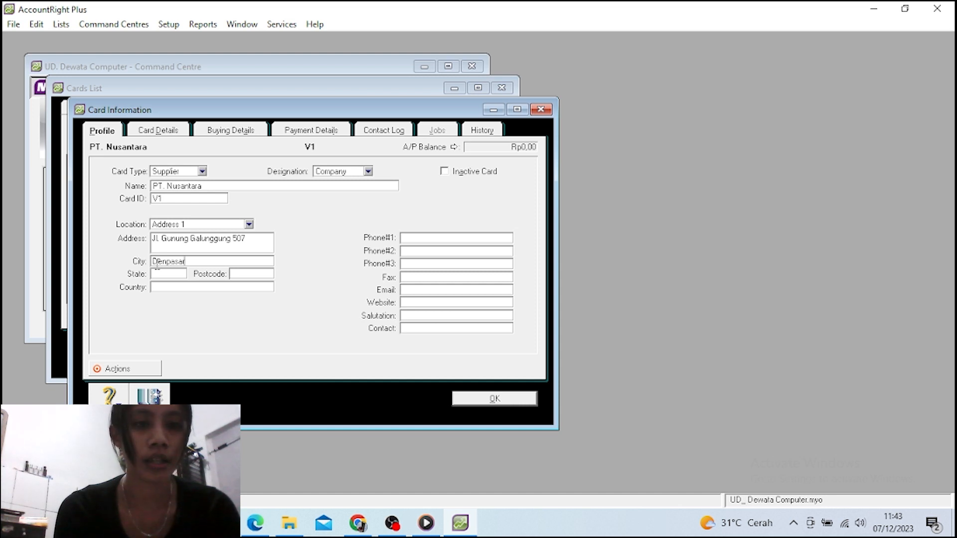
key(Tab)
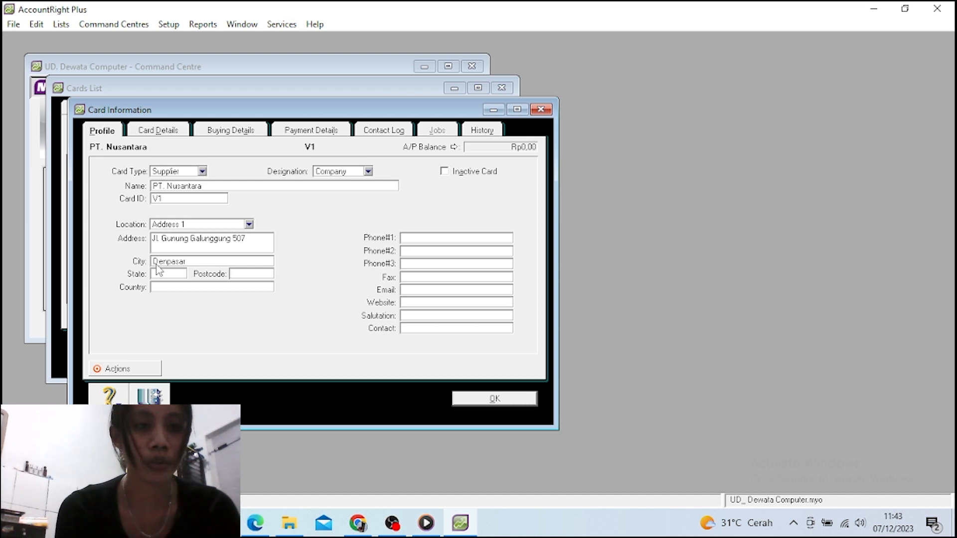
text(Indon)
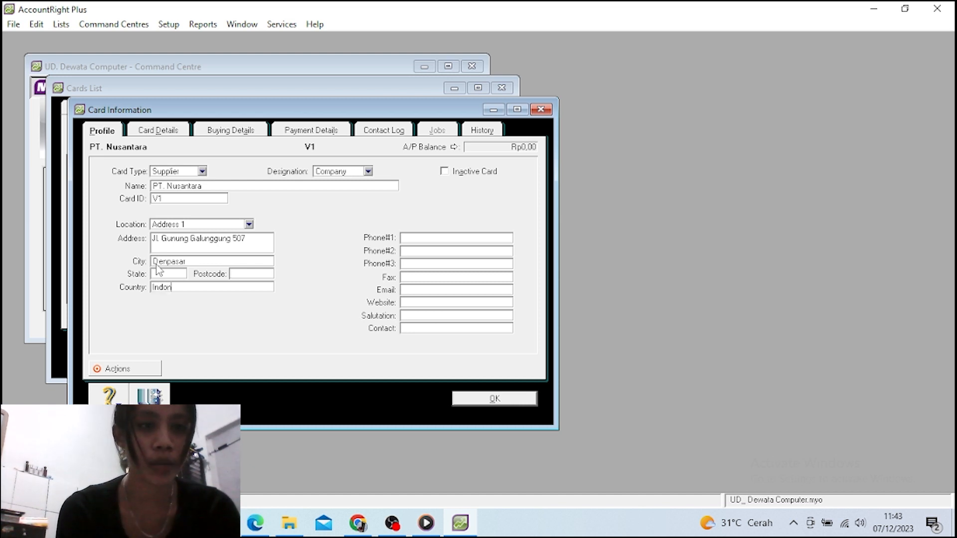
text(esi)
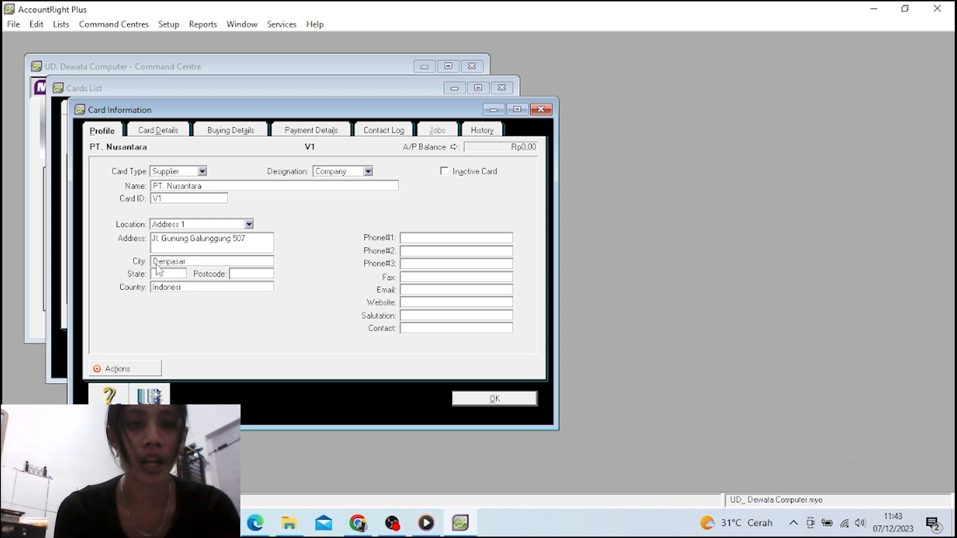
text(a)
Add the supplier's phone number and contact person, then view its Buying Details
key(Tab)
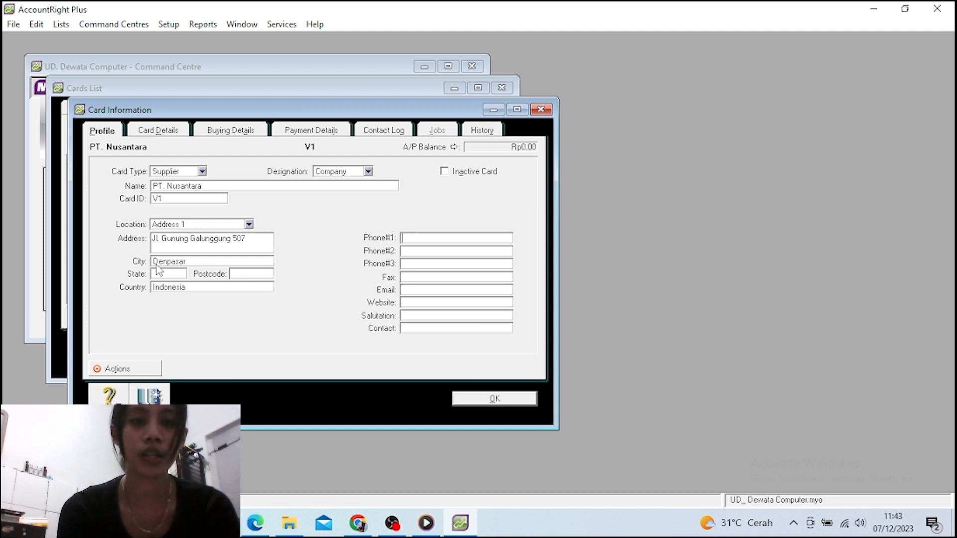
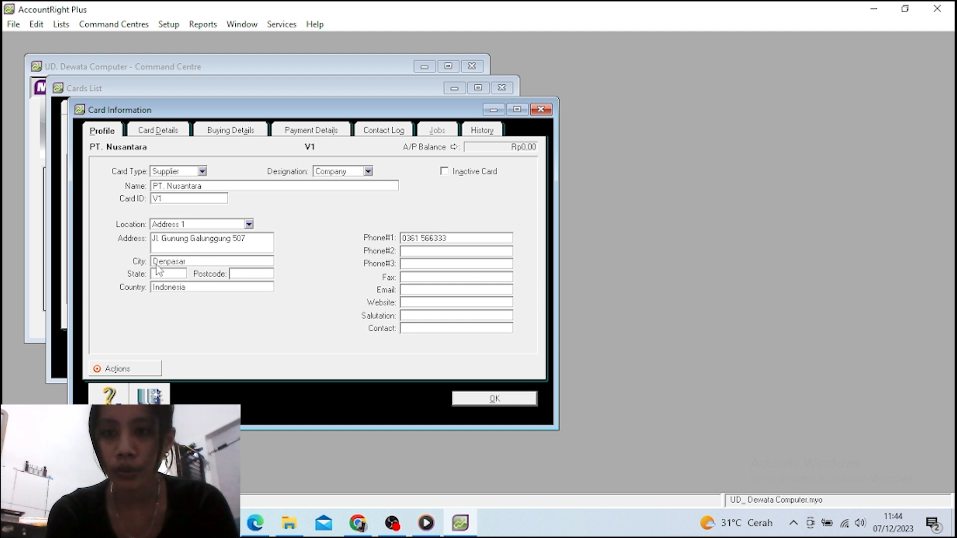
key(Tab)
key(Tab)
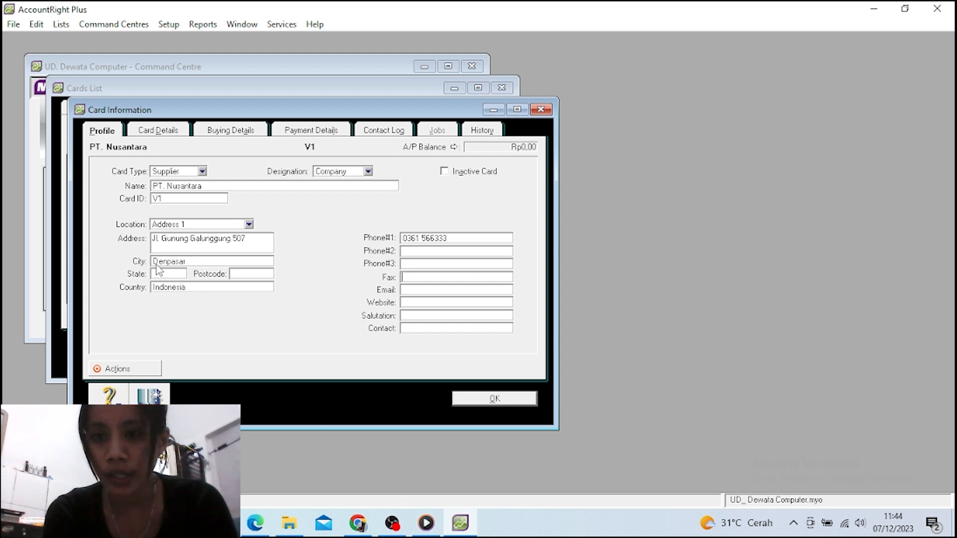
key(Tab)
key(Tab)
key(Tab)
key(Tab)
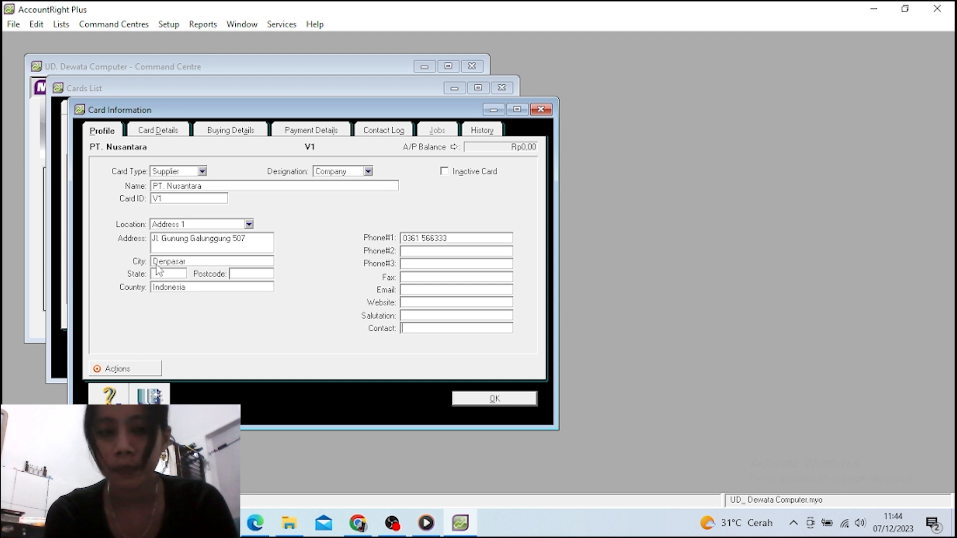
text(Ta)
key(BackSpace)
text(n. )
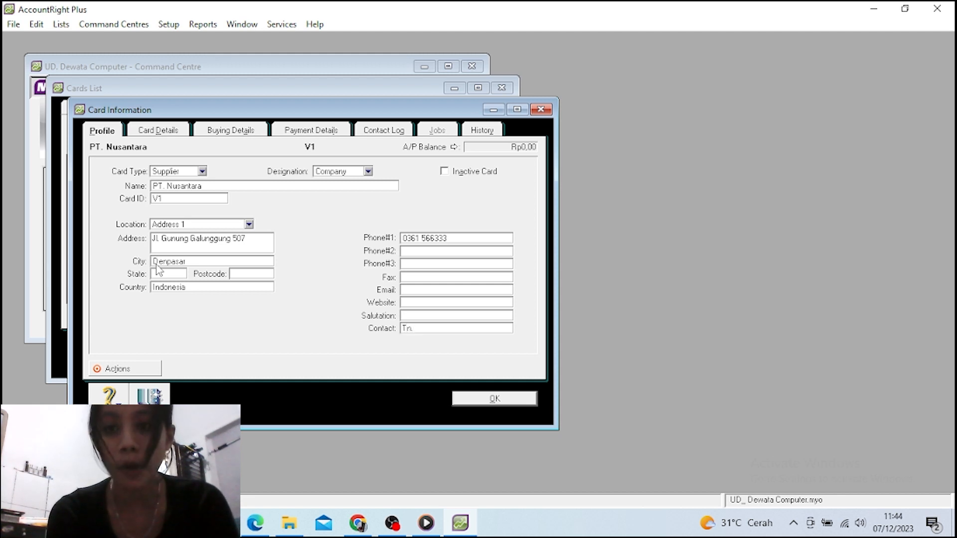
text(Nusa)
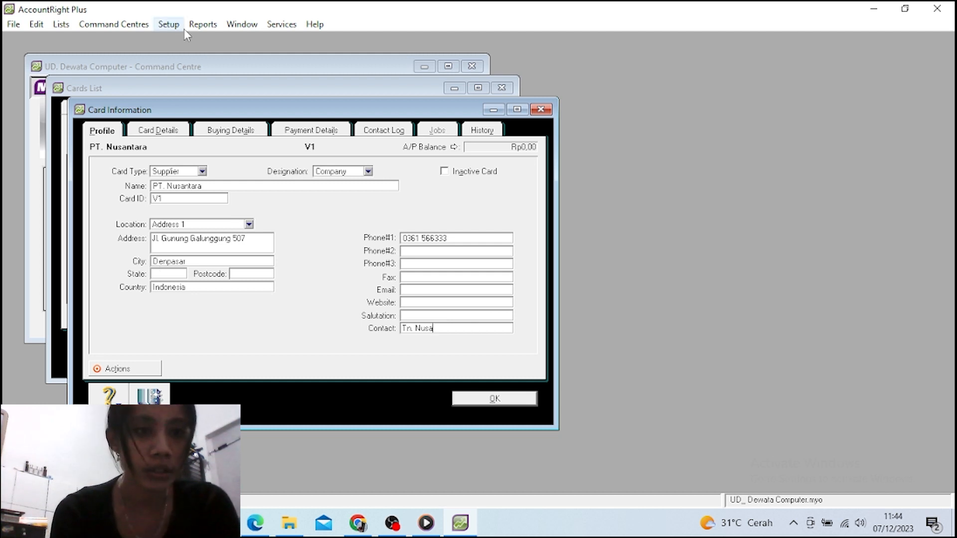
click(222, 131)
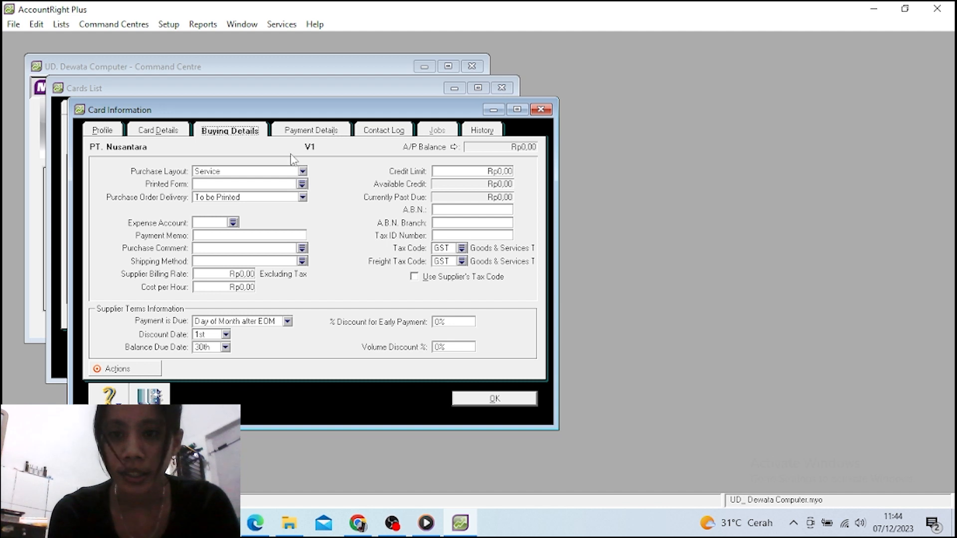
Set purchase layout Item, tax code PPN, freight tax code N-T, and save the card
click(302, 171)
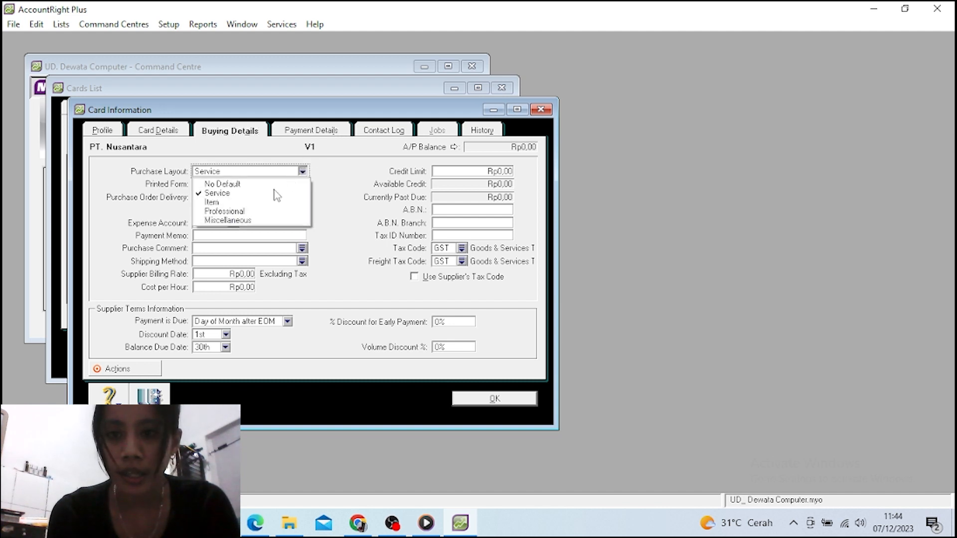
click(254, 203)
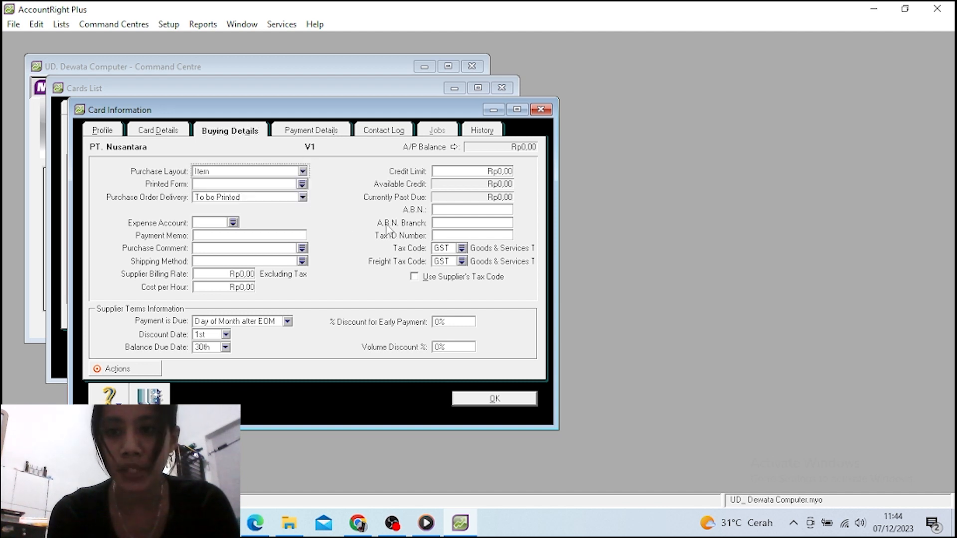
click(462, 249)
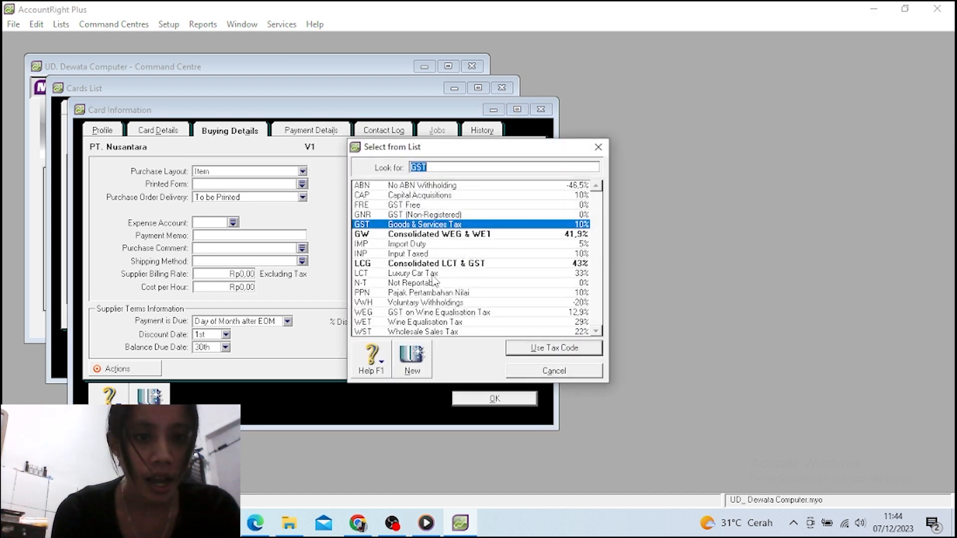
click(423, 294)
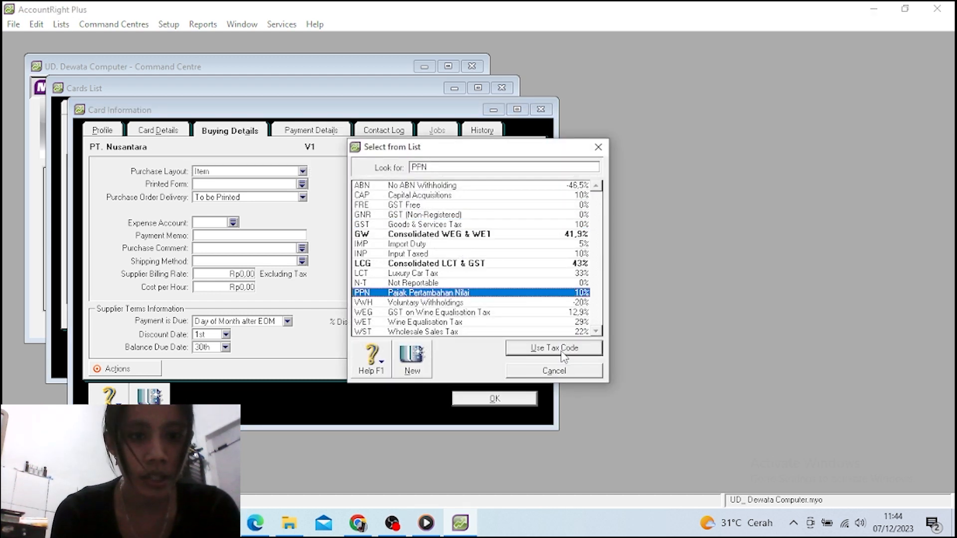
click(561, 350)
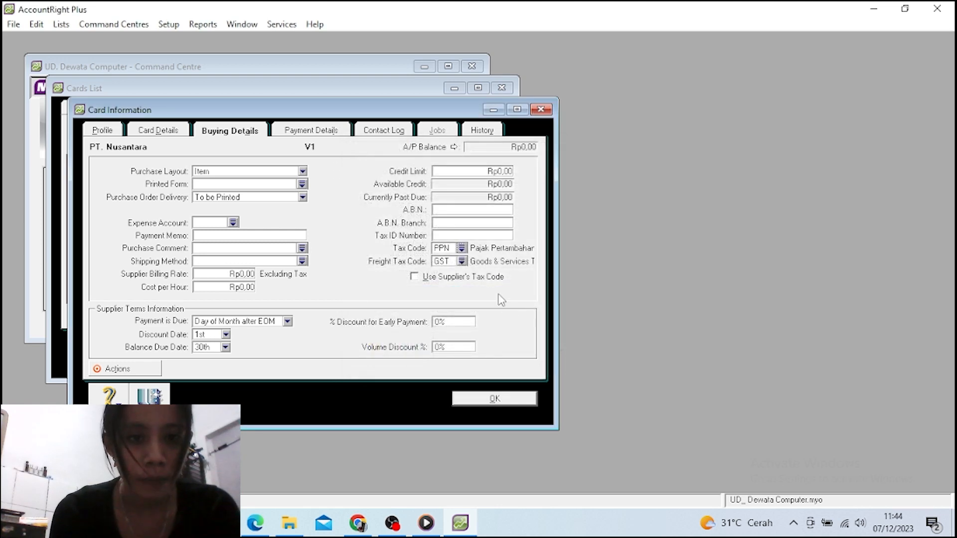
click(462, 261)
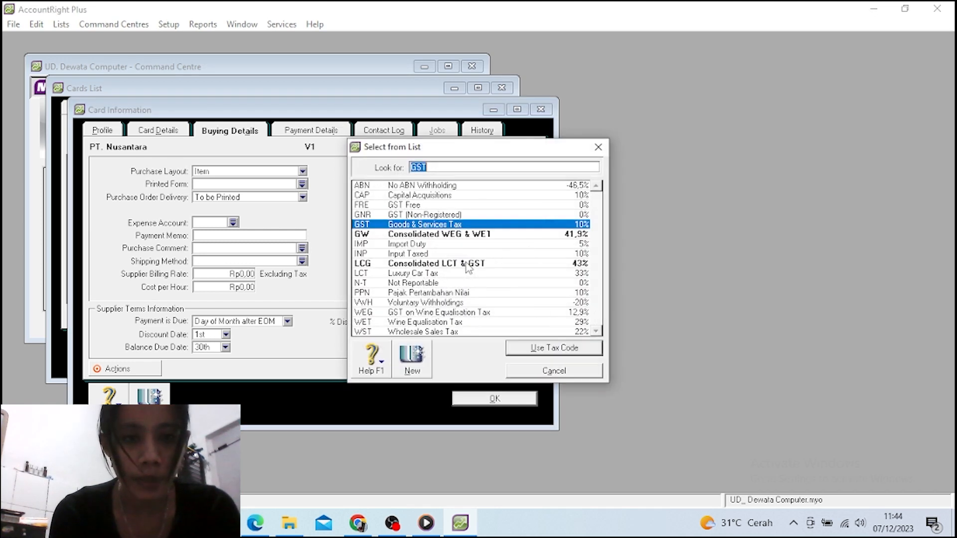
click(426, 285)
click(553, 349)
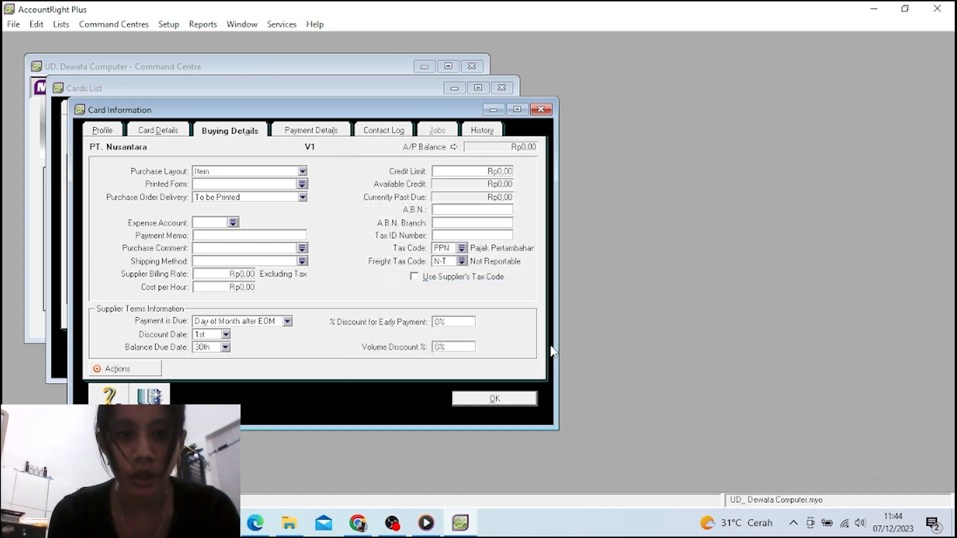
click(495, 400)
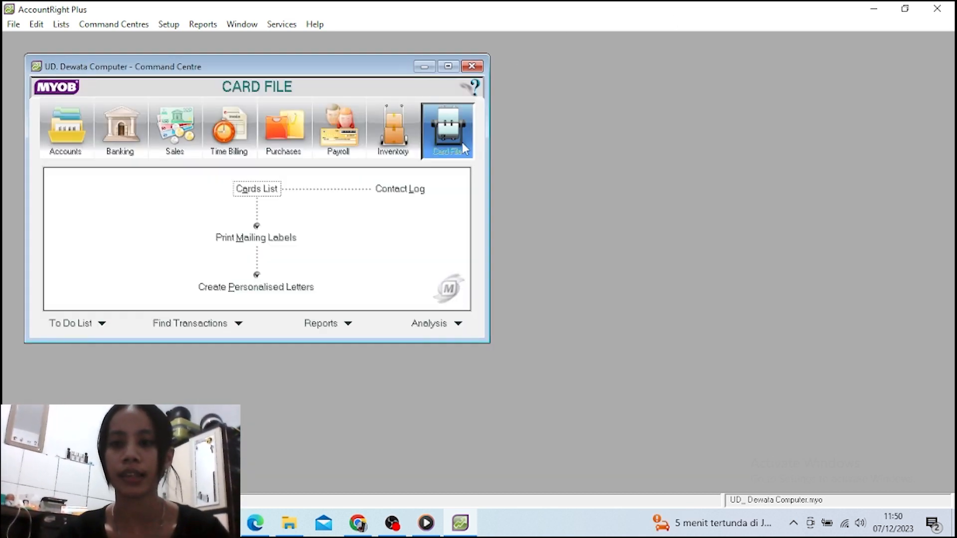
Switch to the Inventory section and open the empty Items List
click(392, 130)
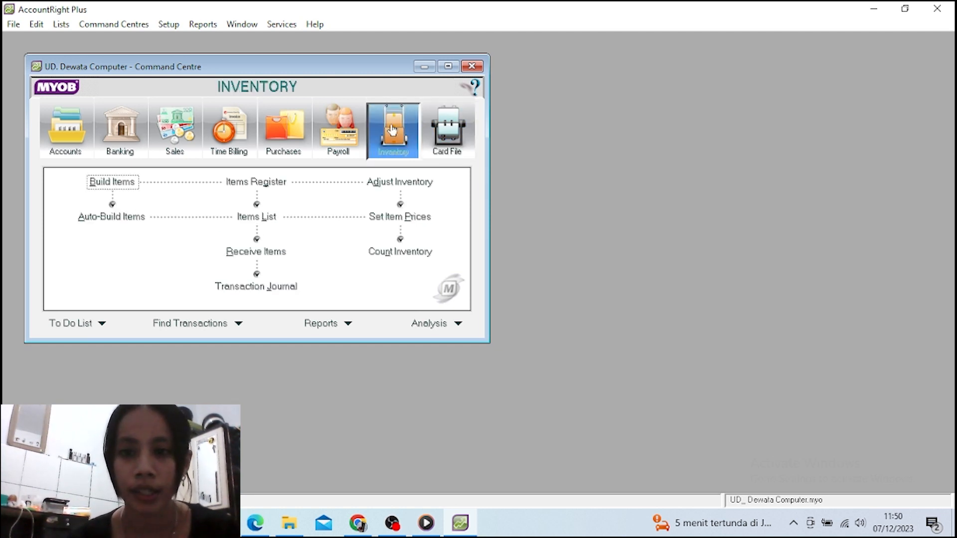
click(248, 220)
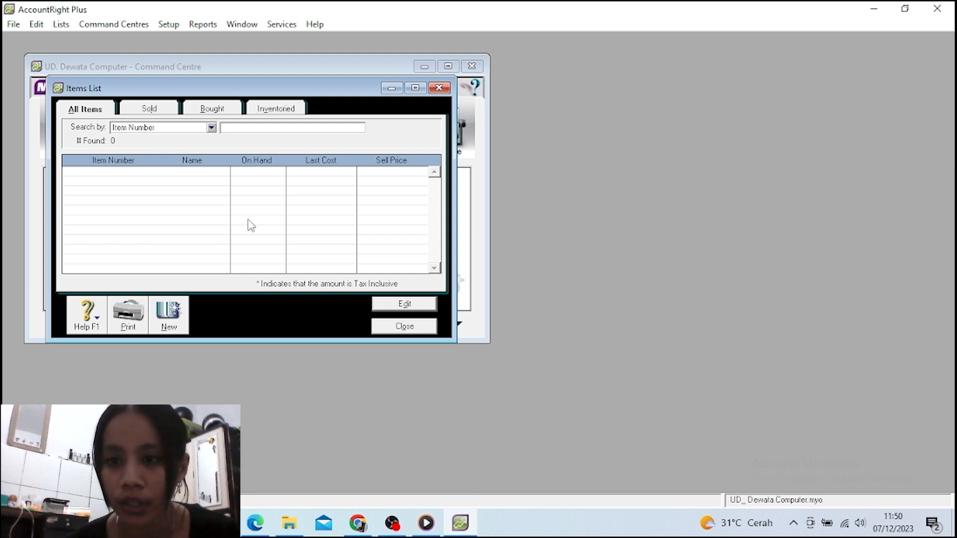
Maximize the Items List window and start a new item record
click(412, 89)
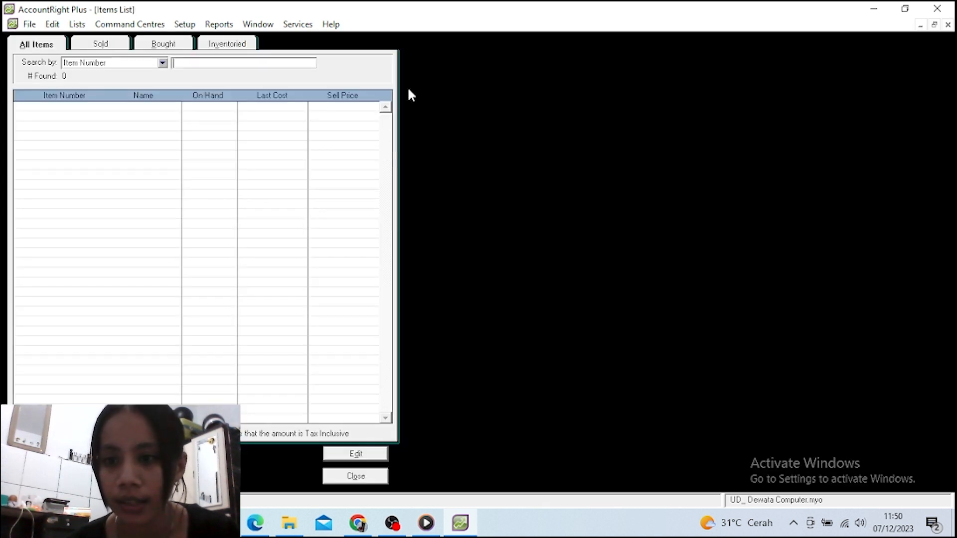
click(49, 454)
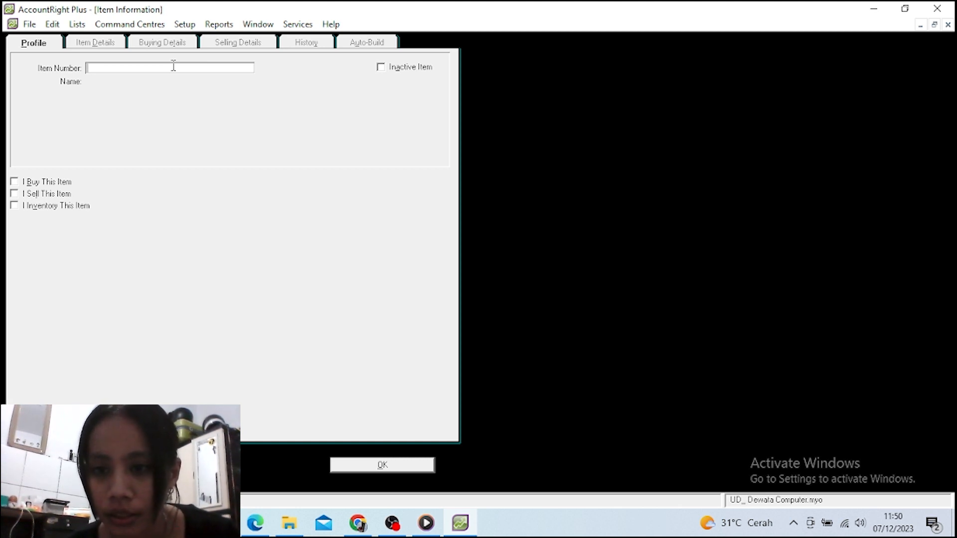
Finish the item name ASUS X200MA-KX636D for item AS-X200 and move to the buying option
text(D)
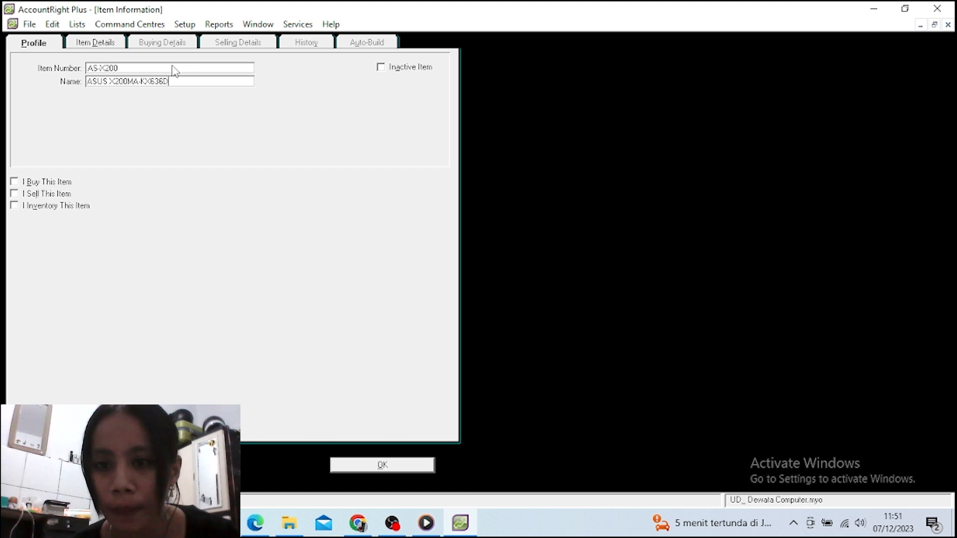
key(Tab)
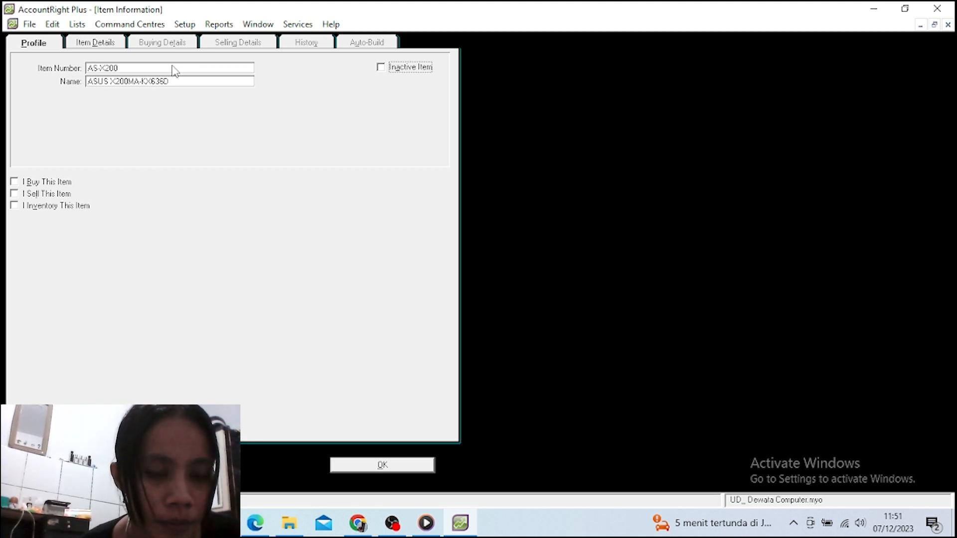
key(Tab)
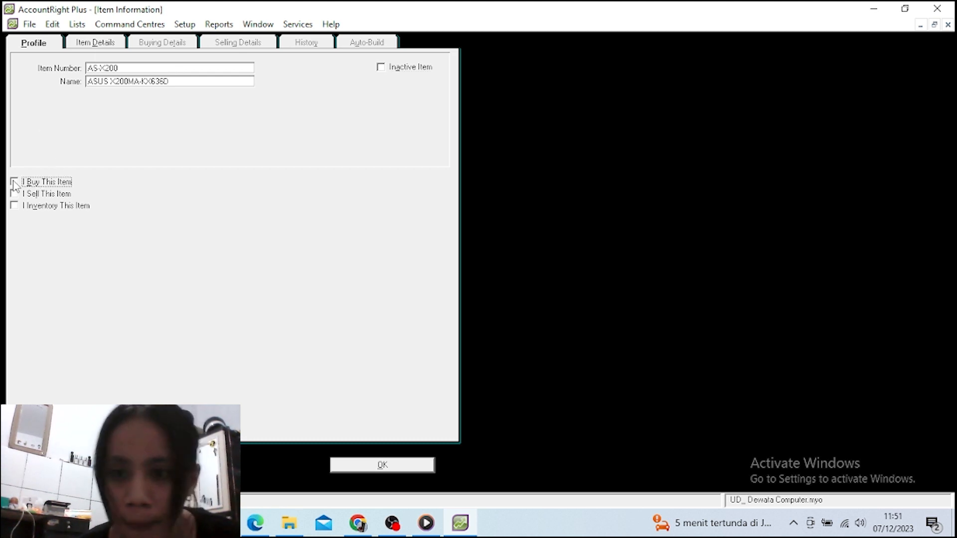
key(shift+Tab)
key(Tab)
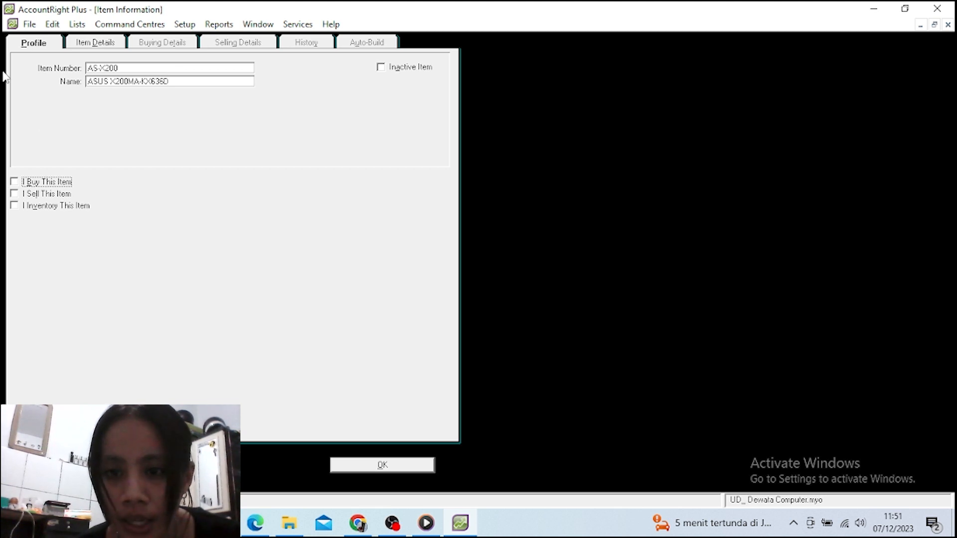
Tick I Buy, I Sell and I Inventory This Item for AS-X200
click(14, 183)
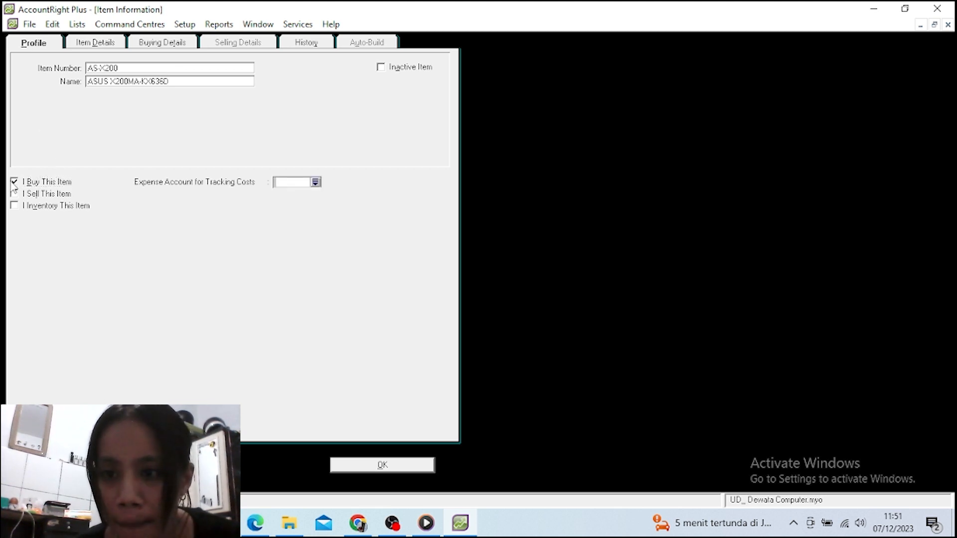
click(15, 195)
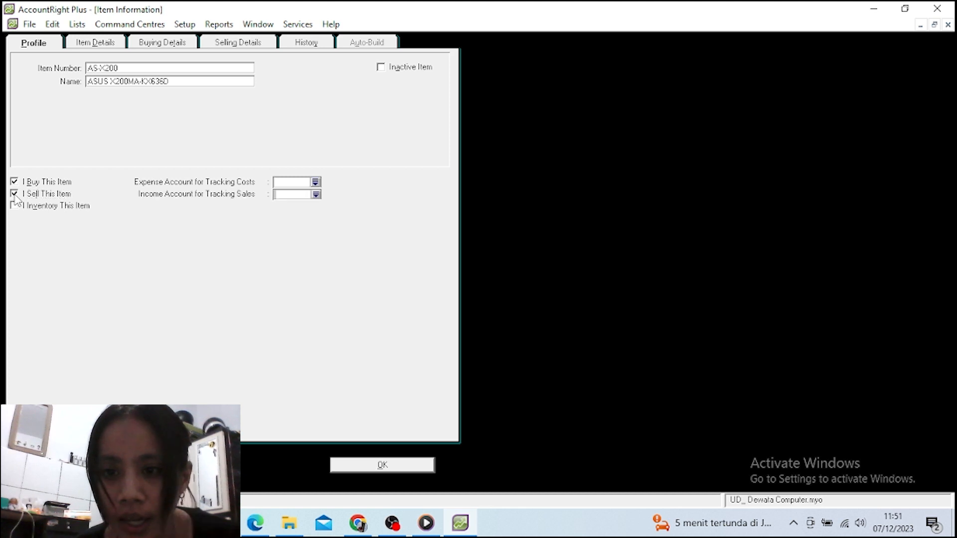
click(14, 207)
click(15, 207)
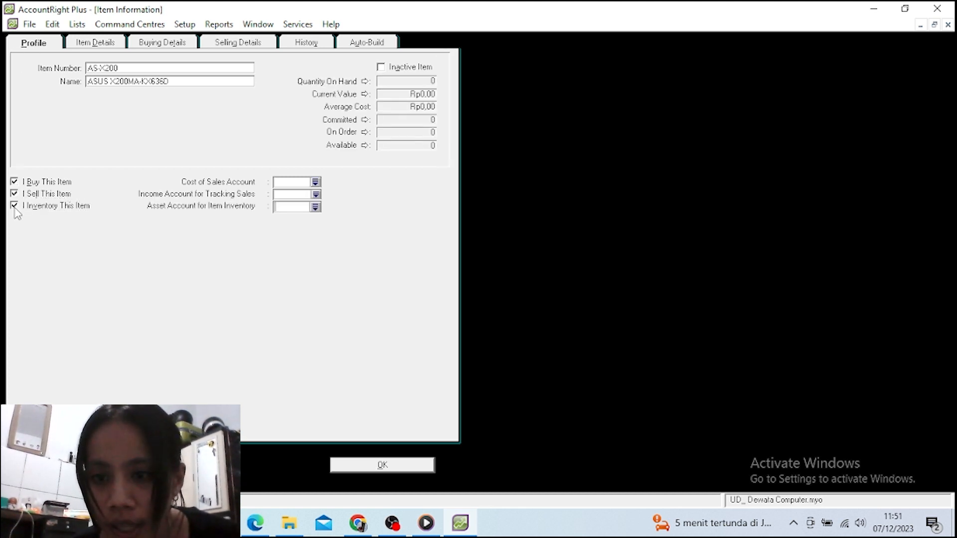
Link accounts 5-0500 Pembelian, 4-0400 Penjualan and 1-0103 Persed. Barang Dagang
click(316, 182)
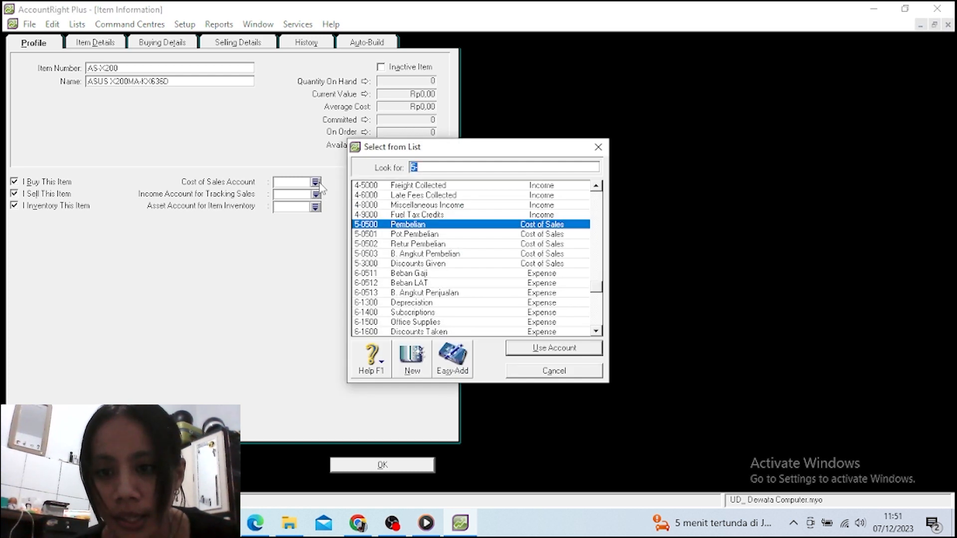
click(428, 227)
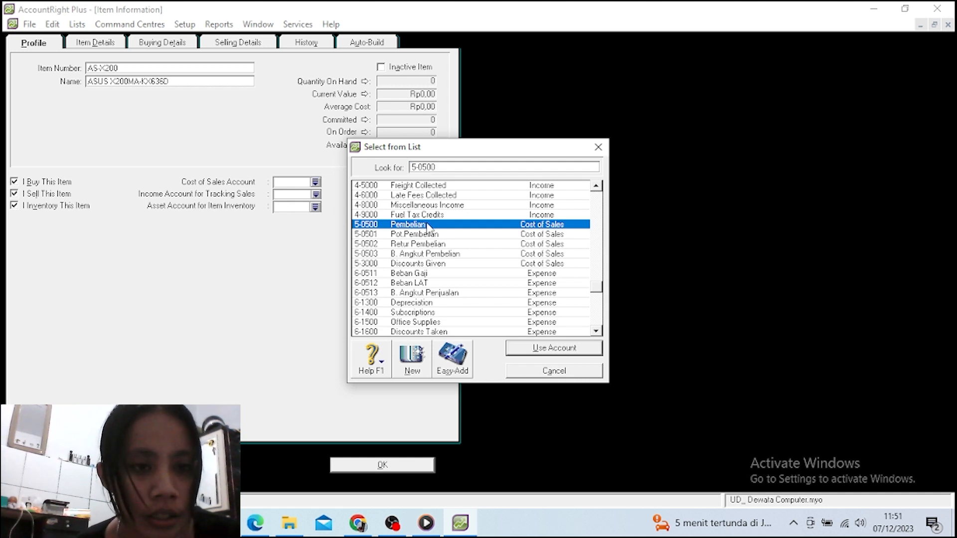
click(531, 348)
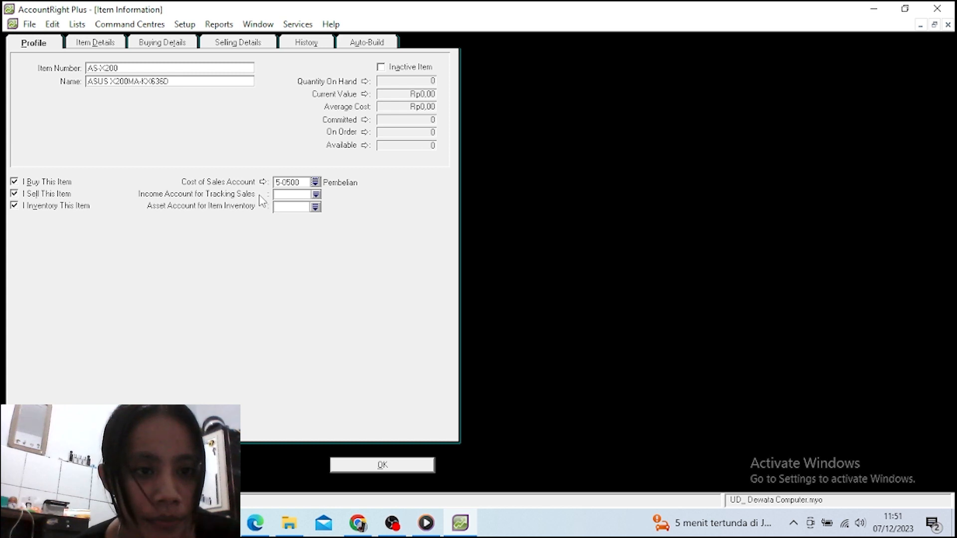
click(316, 194)
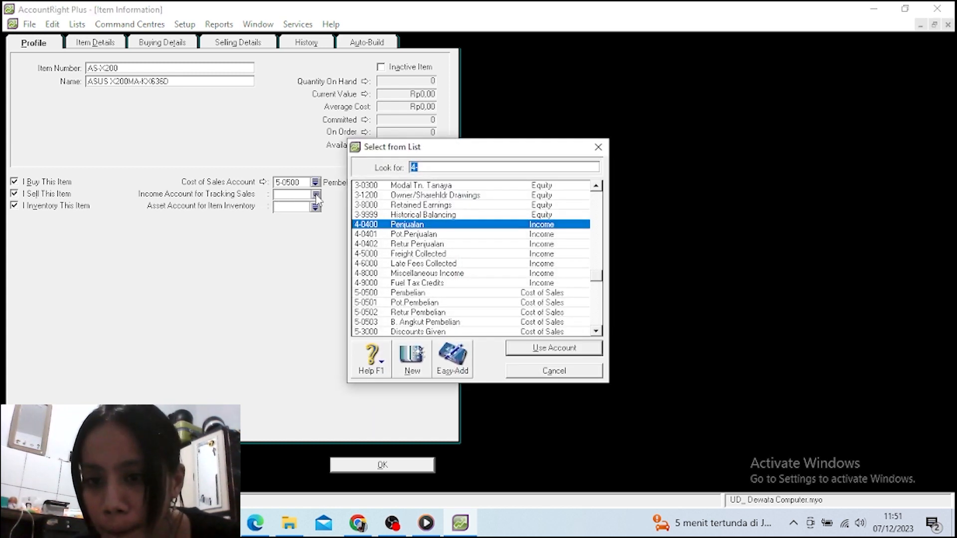
click(422, 227)
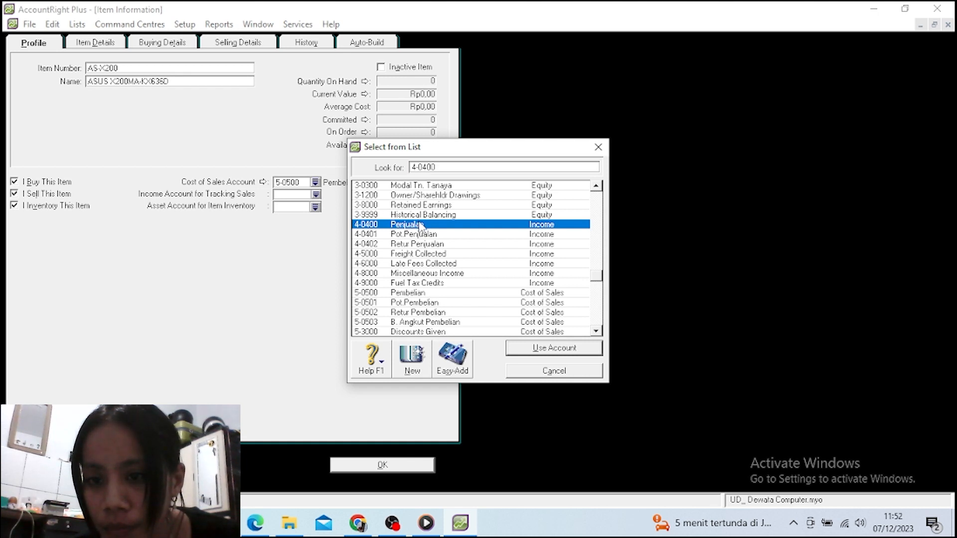
click(519, 352)
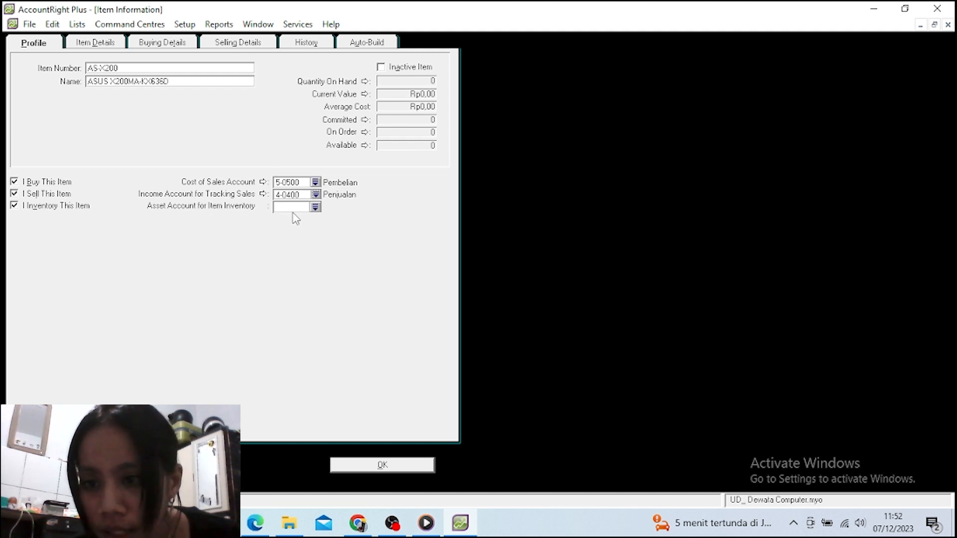
click(315, 207)
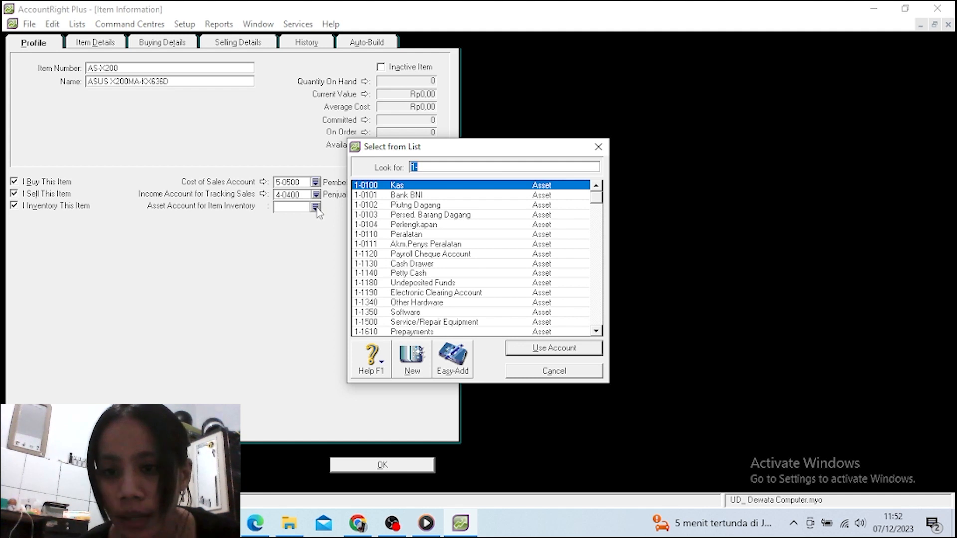
click(384, 216)
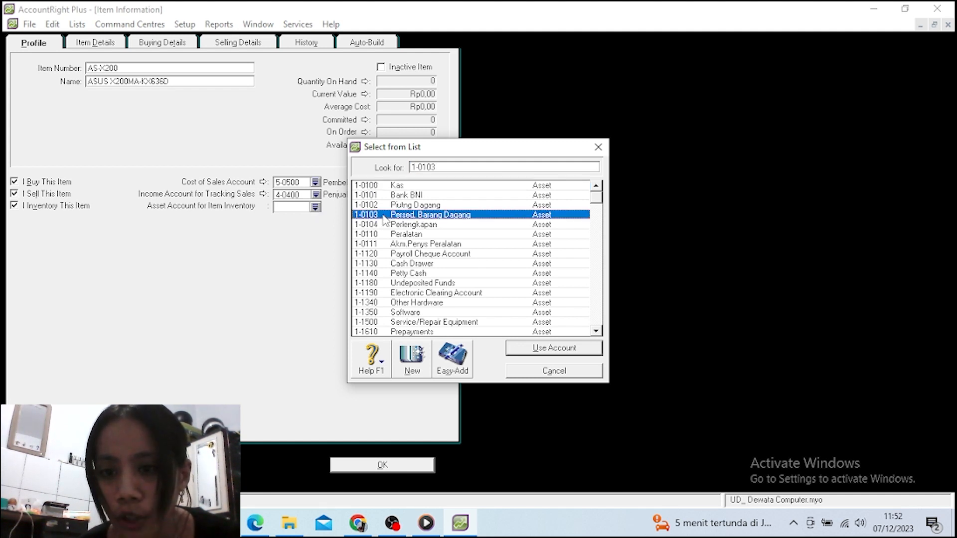
click(518, 348)
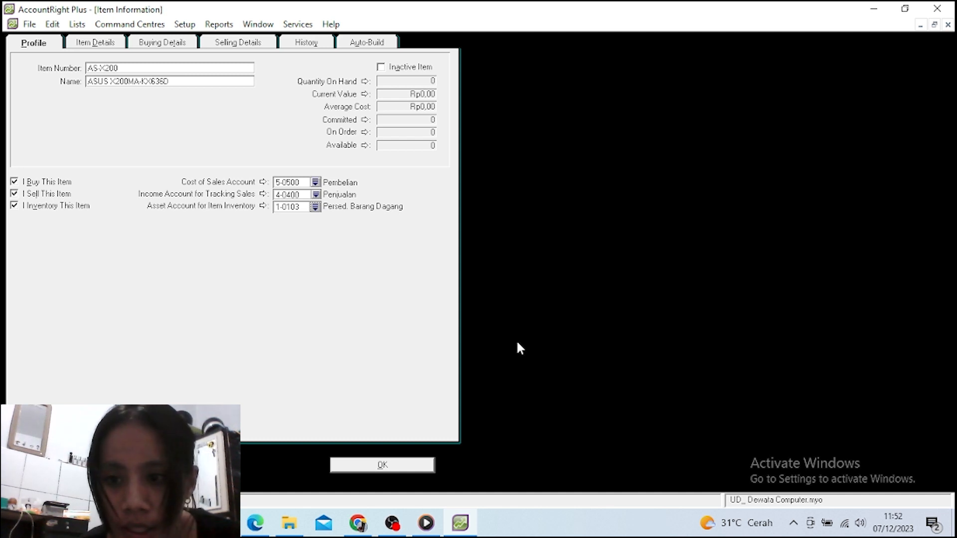
click(154, 45)
Set buying unit 'Unit', 1 item per buying unit, and PPN as the tax code when bought
key(Tab)
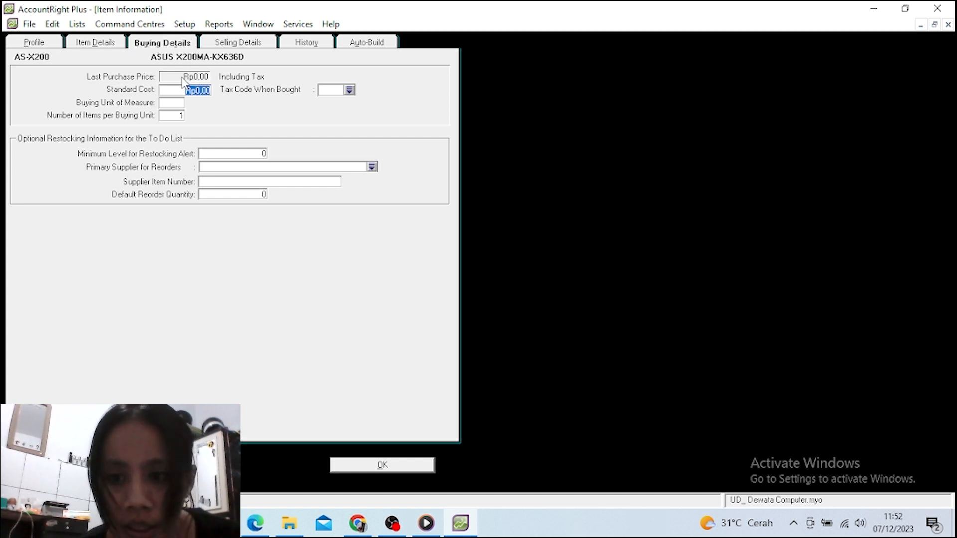
key(Tab)
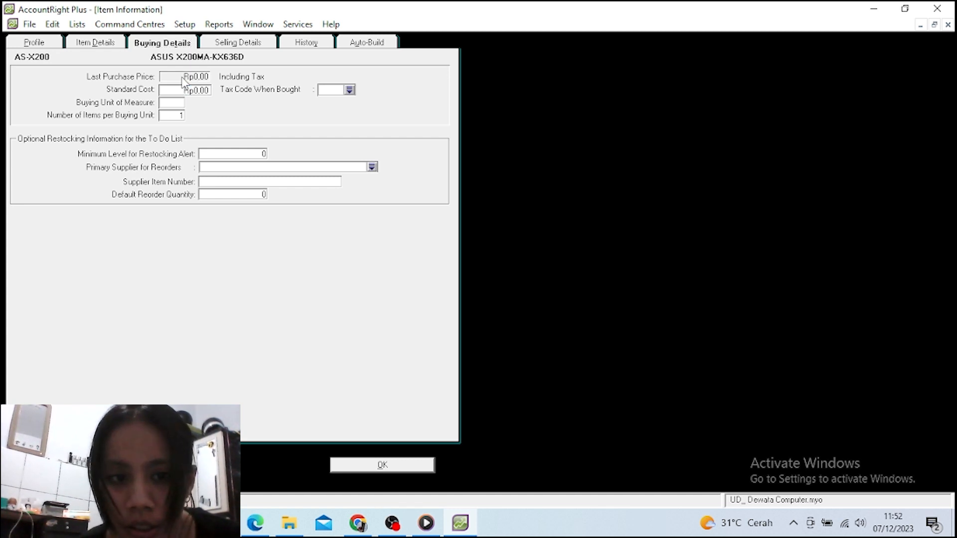
text(Unit)
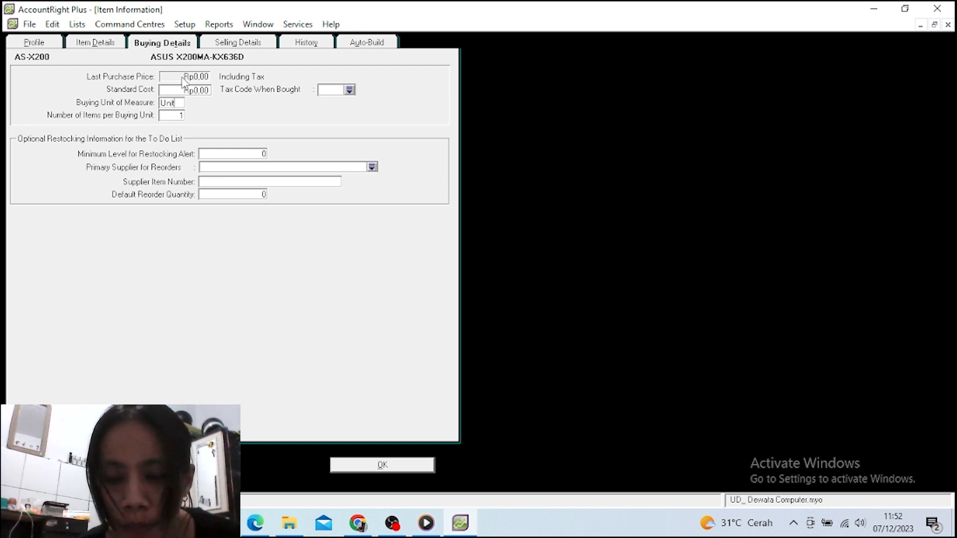
key(Tab)
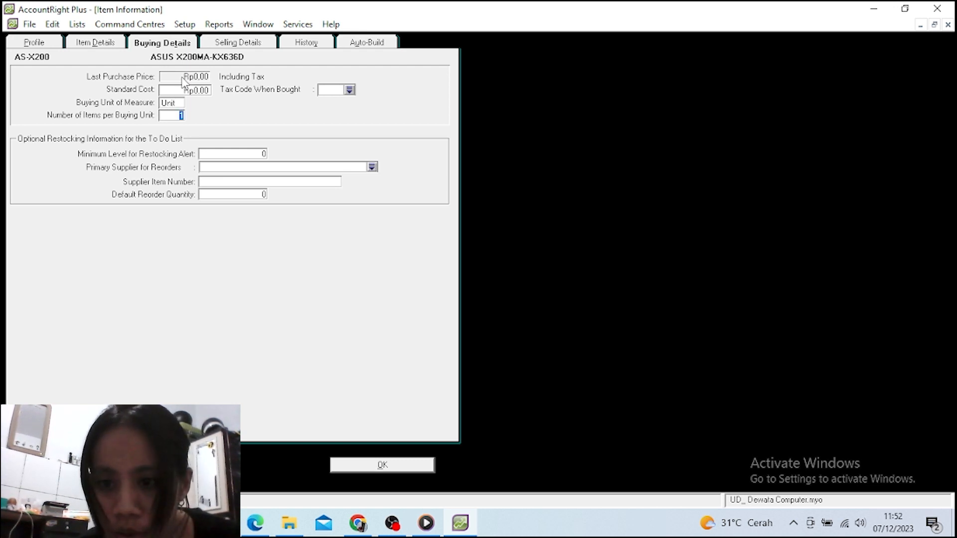
text(1)
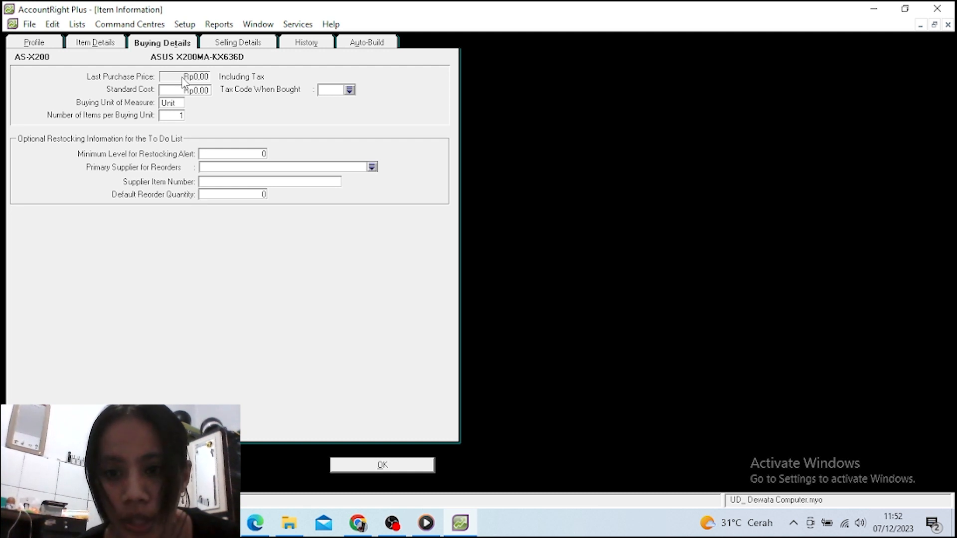
click(349, 90)
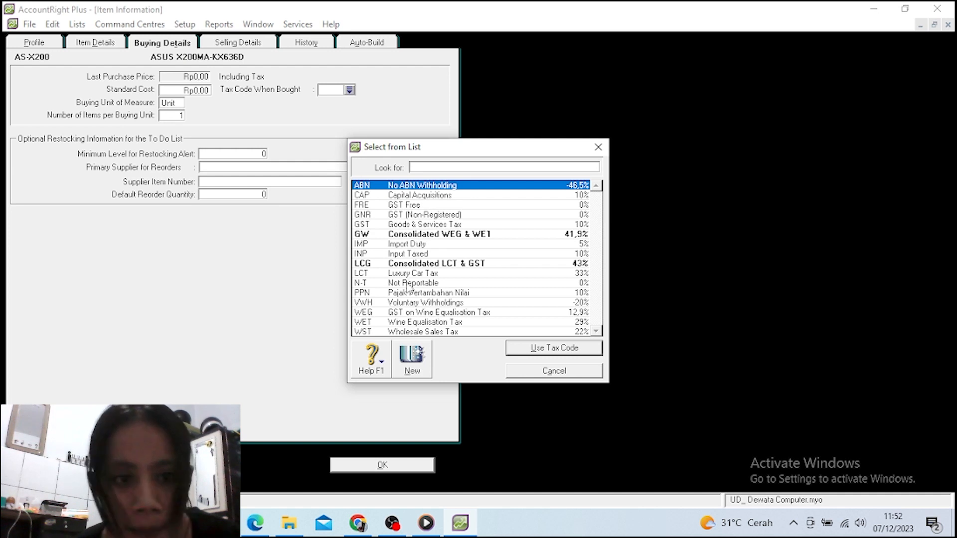
text(PPN)
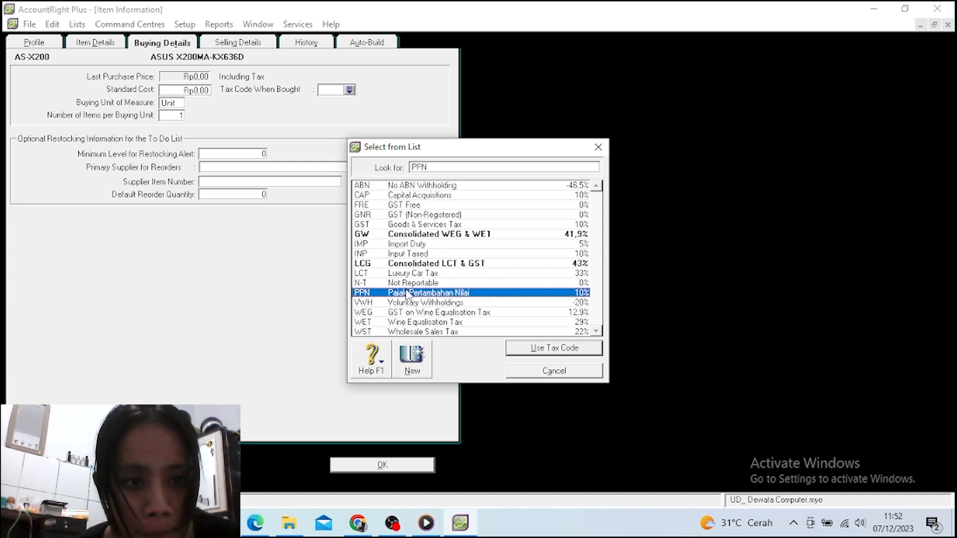
click(529, 349)
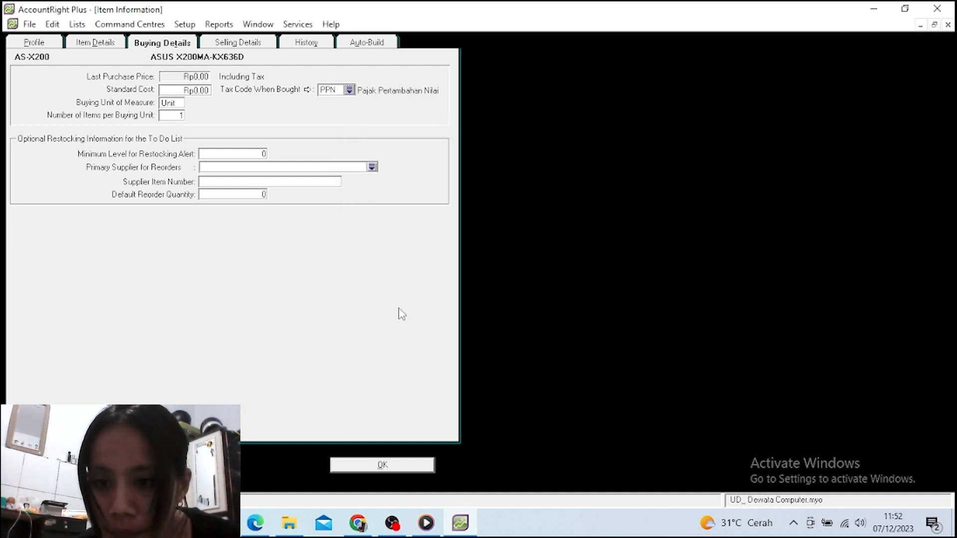
key(Tab)
key(Tab)
key(Tab)
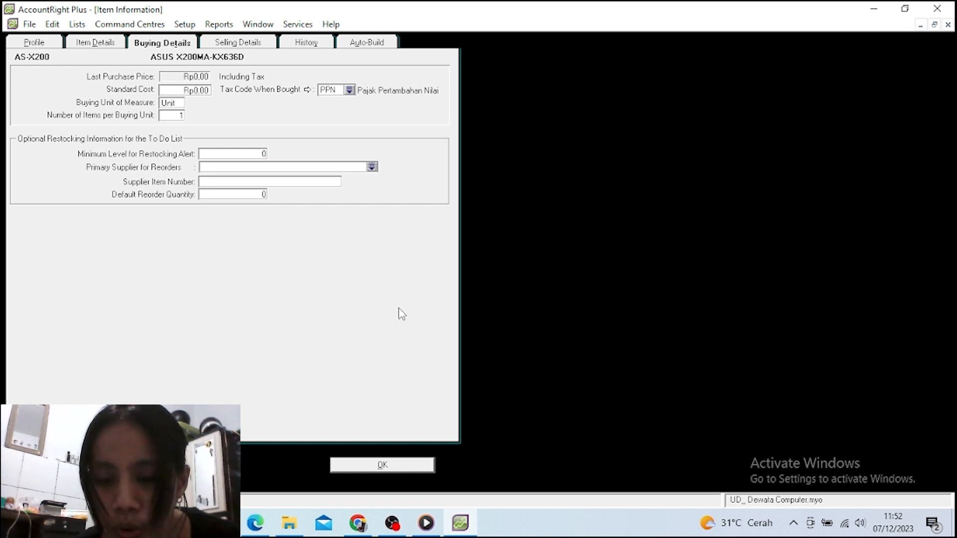
key(Tab)
key(Tab)
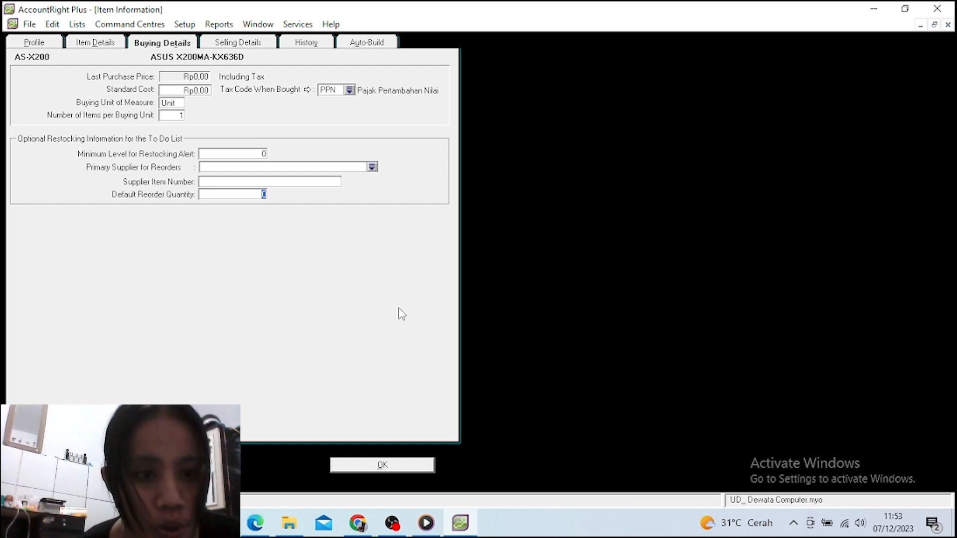
click(240, 47)
Set base selling price 4000000 per 'unit', one item per unit, PPN when sold, and save
click(175, 70)
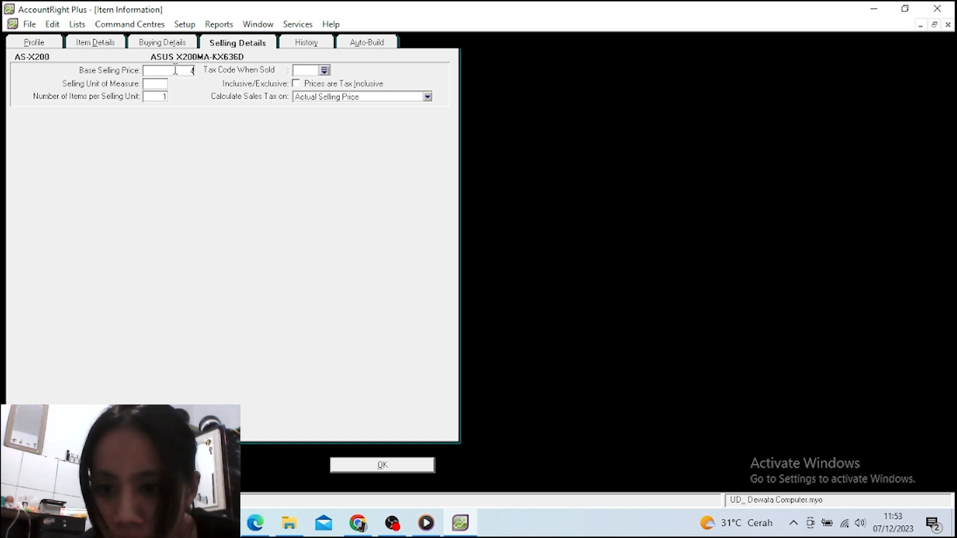
text(40)
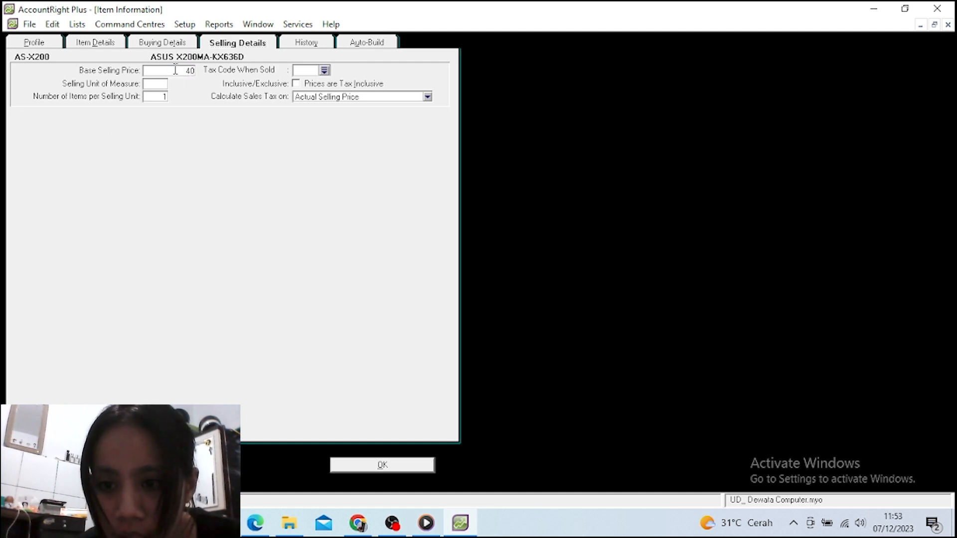
text(00000)
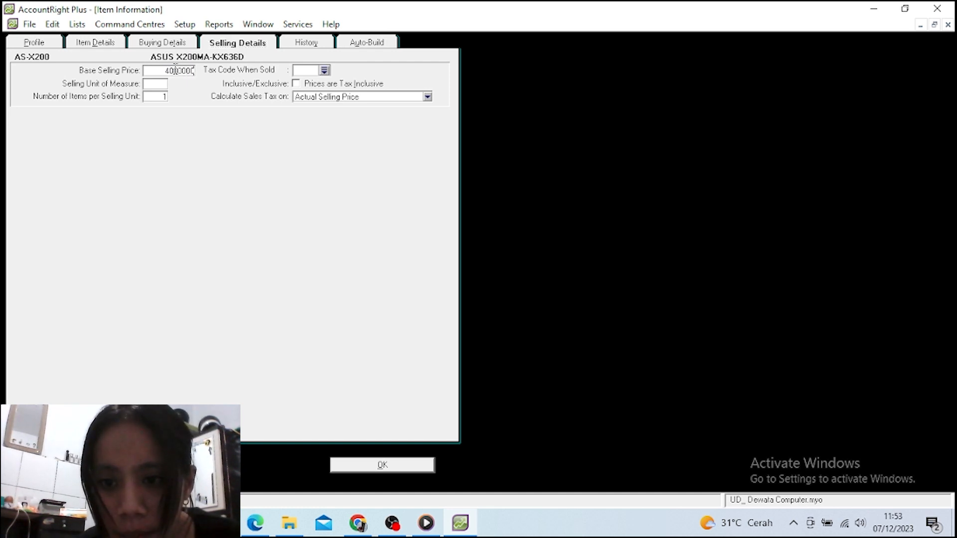
key(Tab)
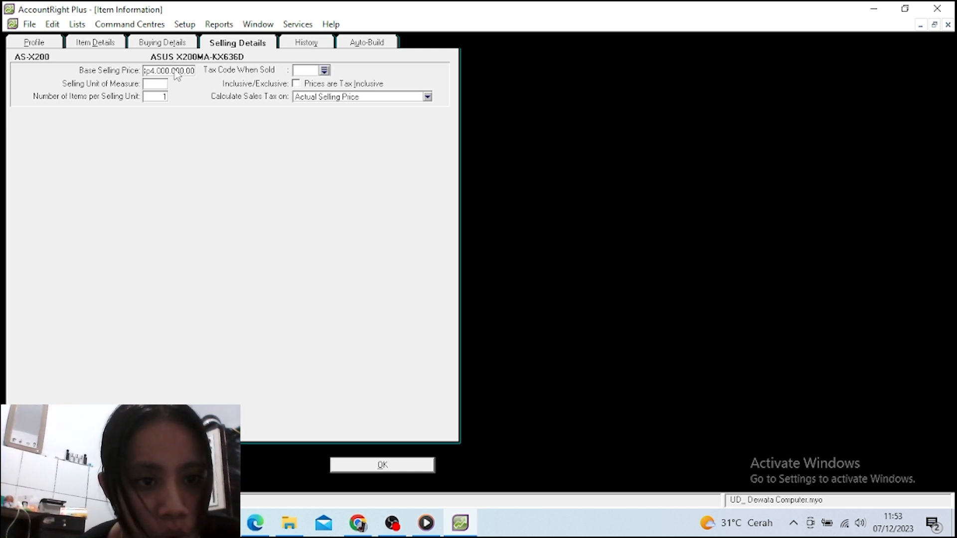
text(unit)
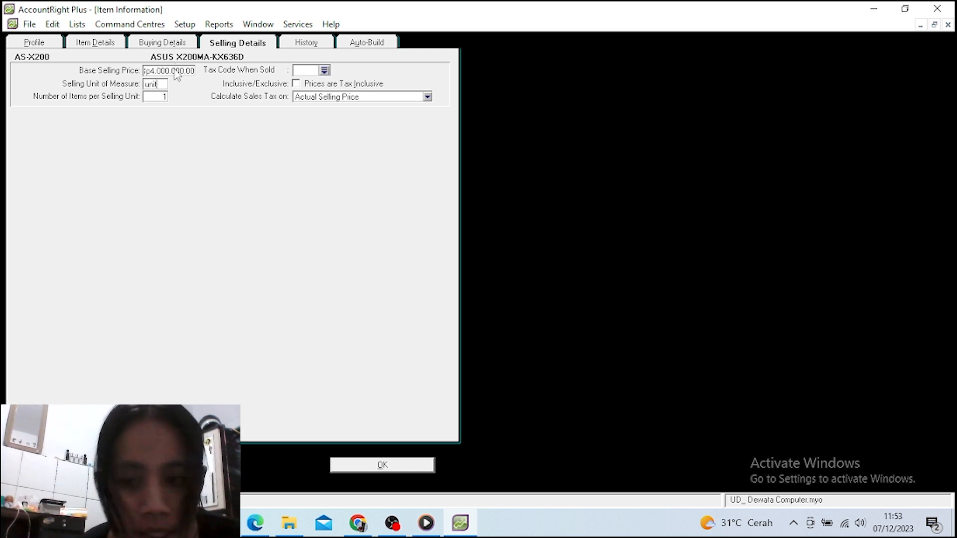
key(Tab)
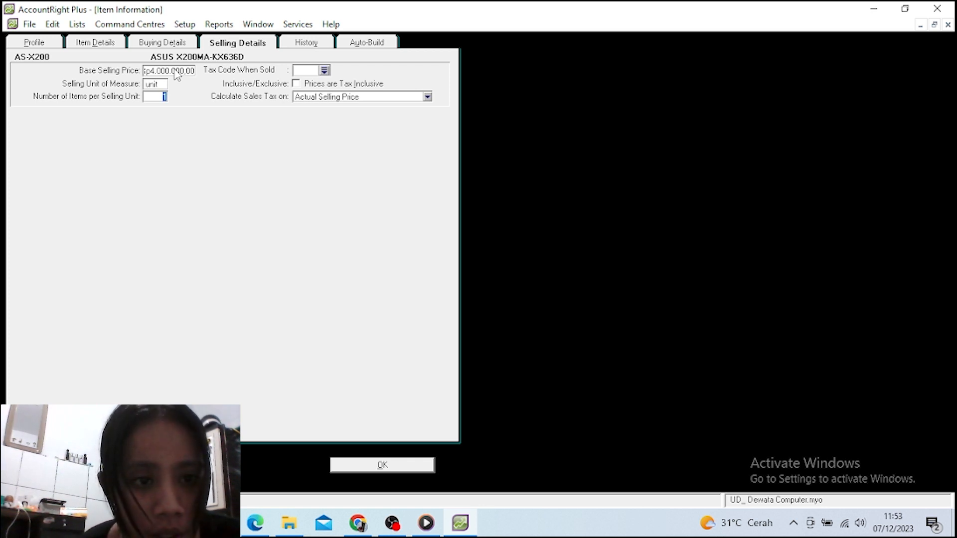
key(Tab)
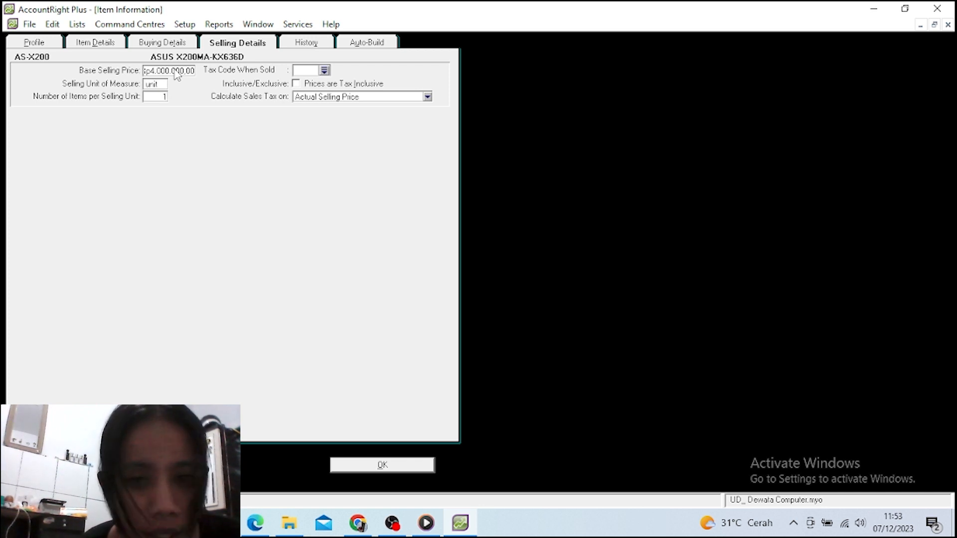
click(324, 71)
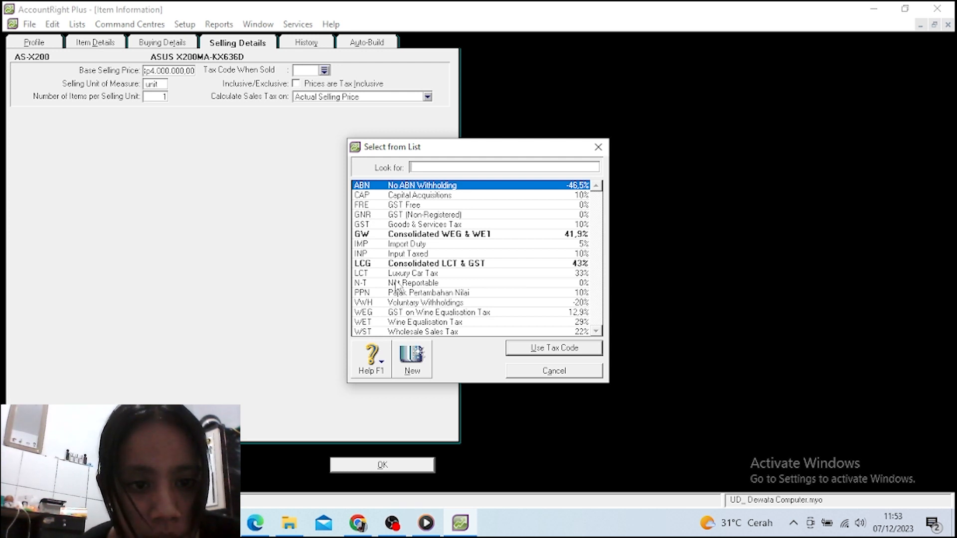
text(PPN)
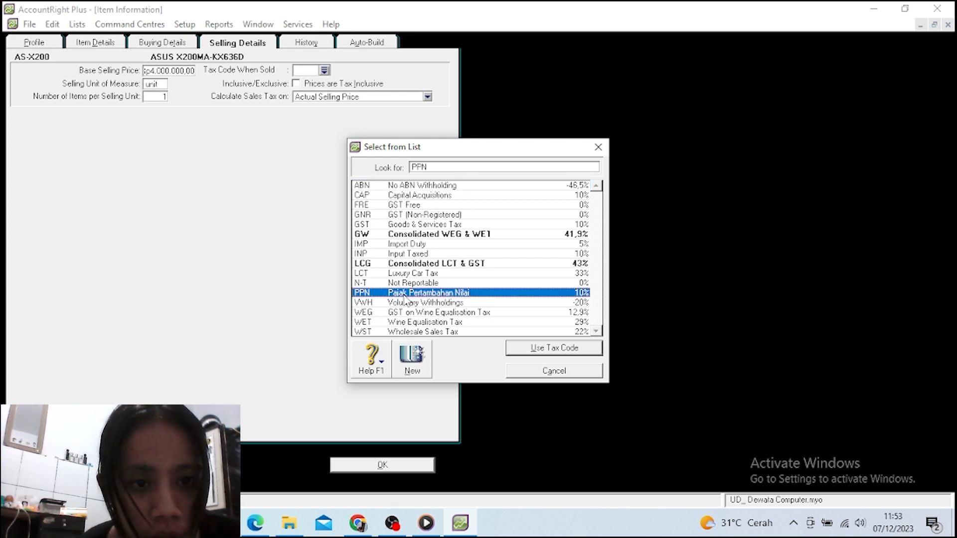
click(540, 351)
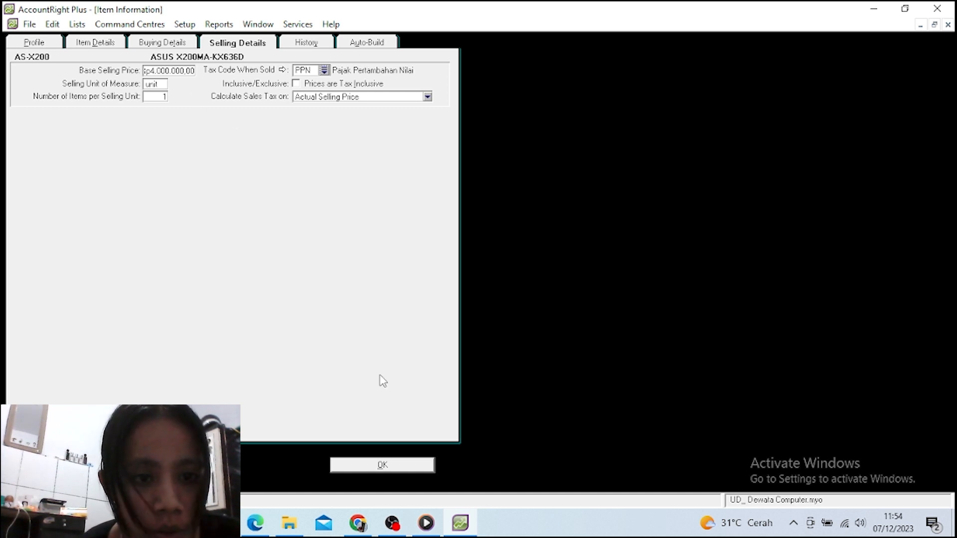
click(380, 465)
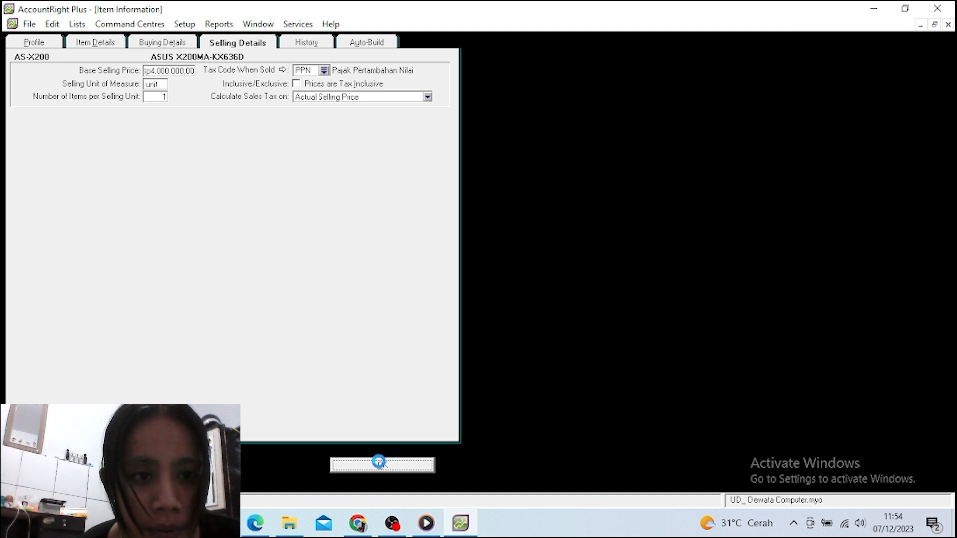
Save the ASUS item to the Items List and start another blank item with Ctrl+N
click(380, 463)
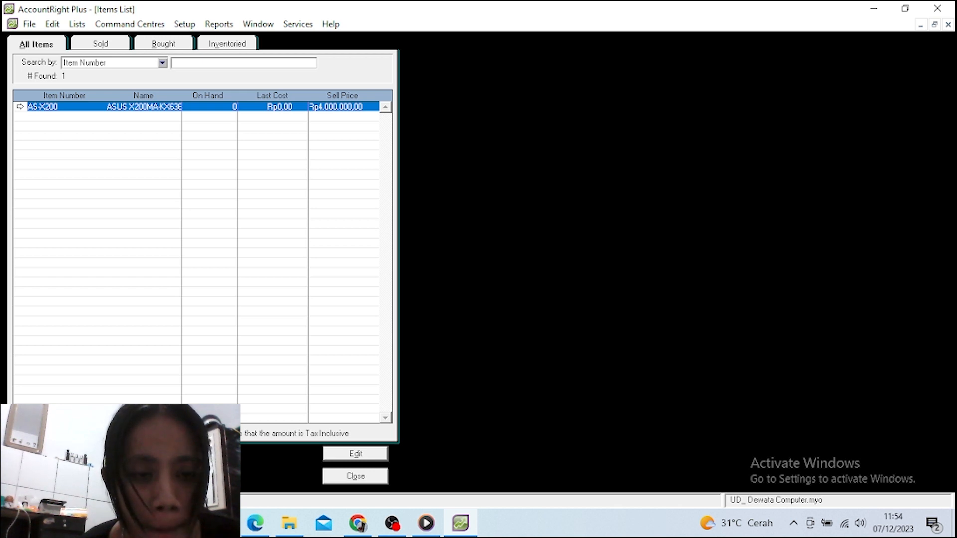
key(ctrl+n)
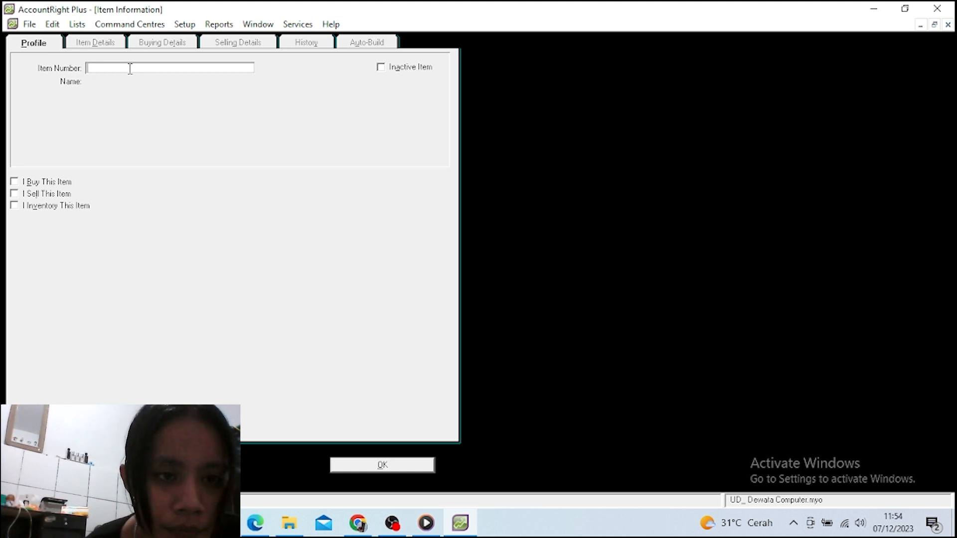
Give the new item number LNV-G40 and name 'LENOVO IdeaPad G40-45-91D', correcting a typo in the name
text(LNV)
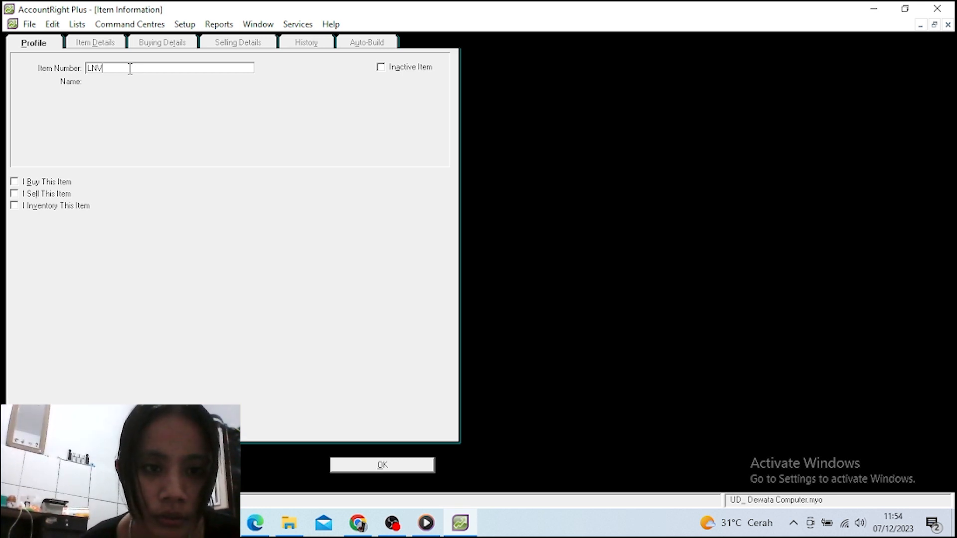
text(-G)
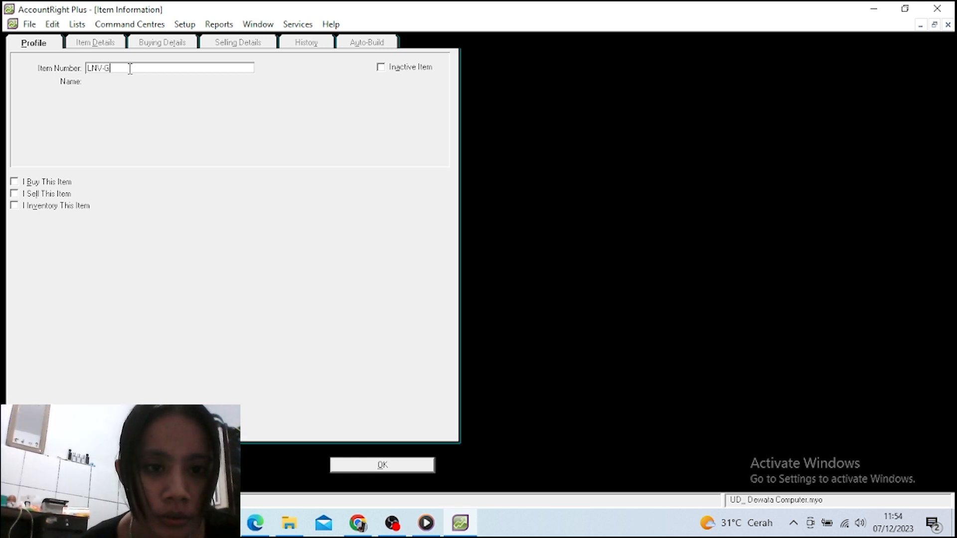
text(40)
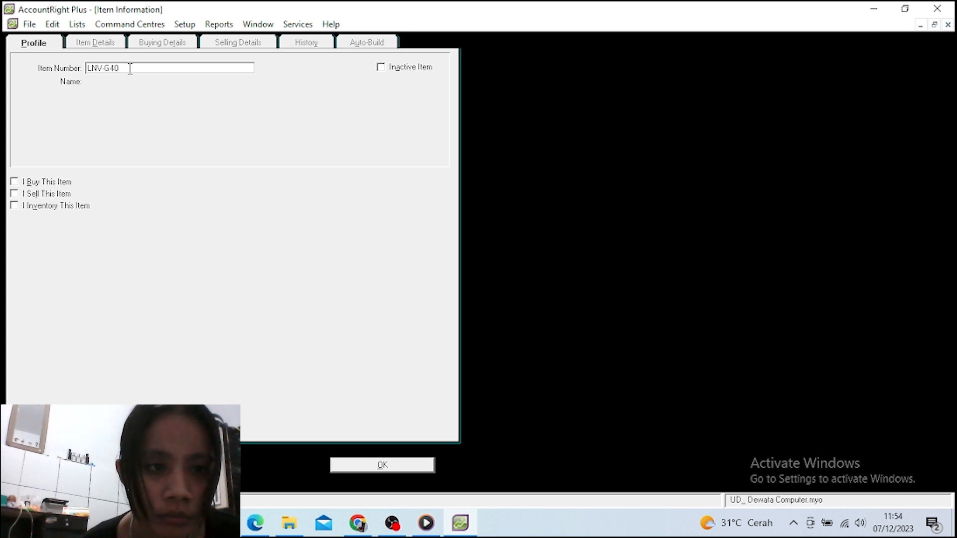
key(Tab)
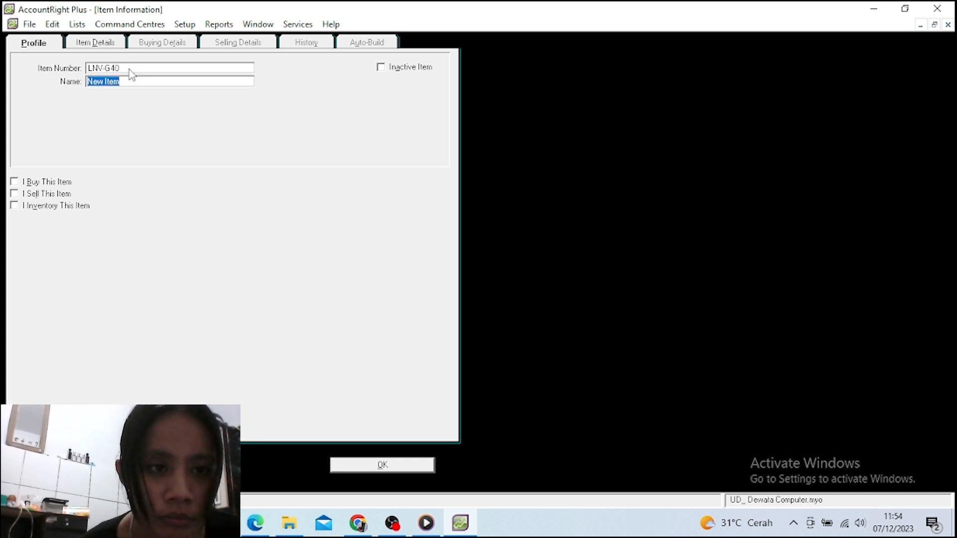
text(L)
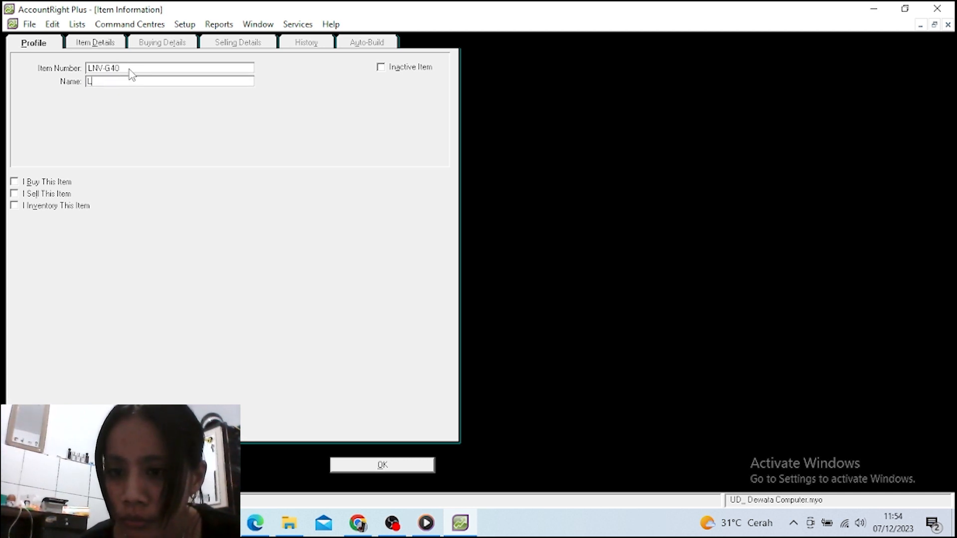
text(E)
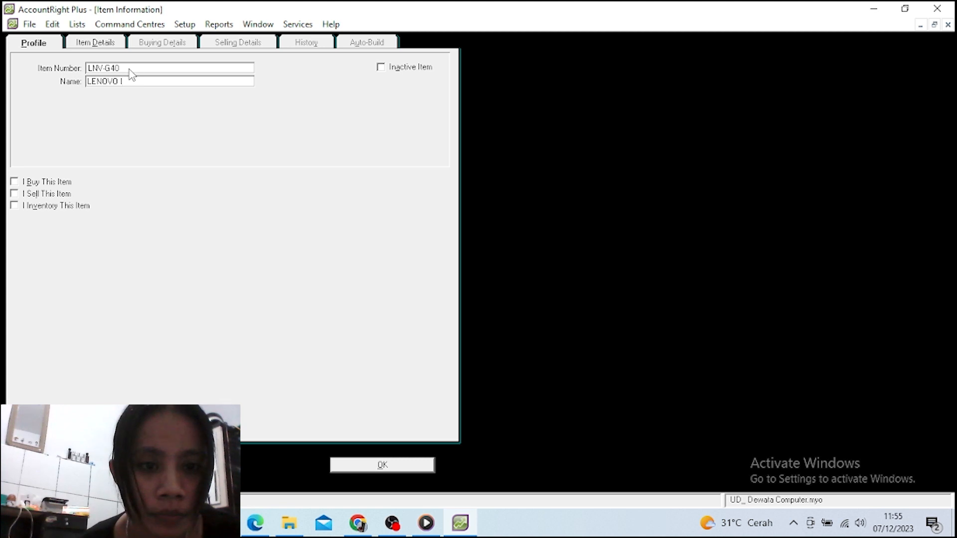
text(NOVO Idea)
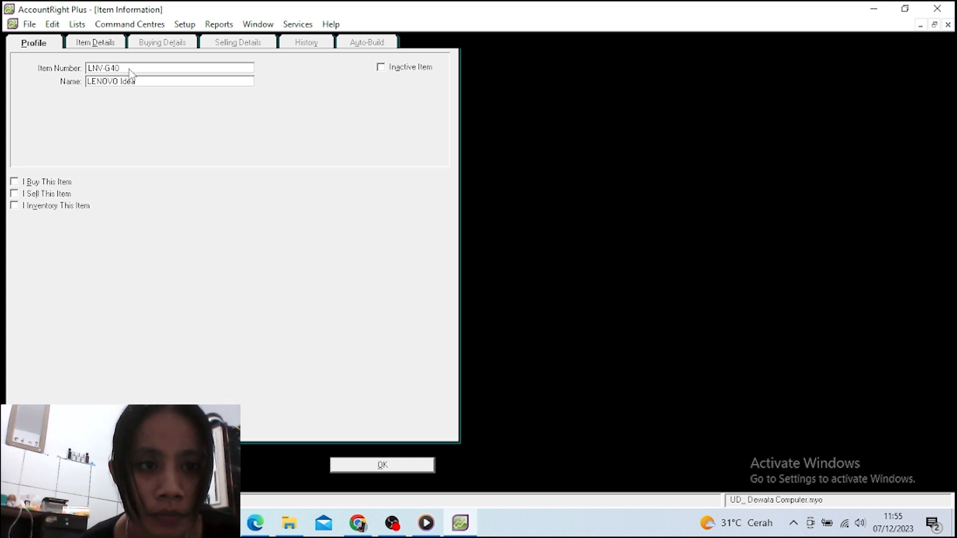
text(Pad)
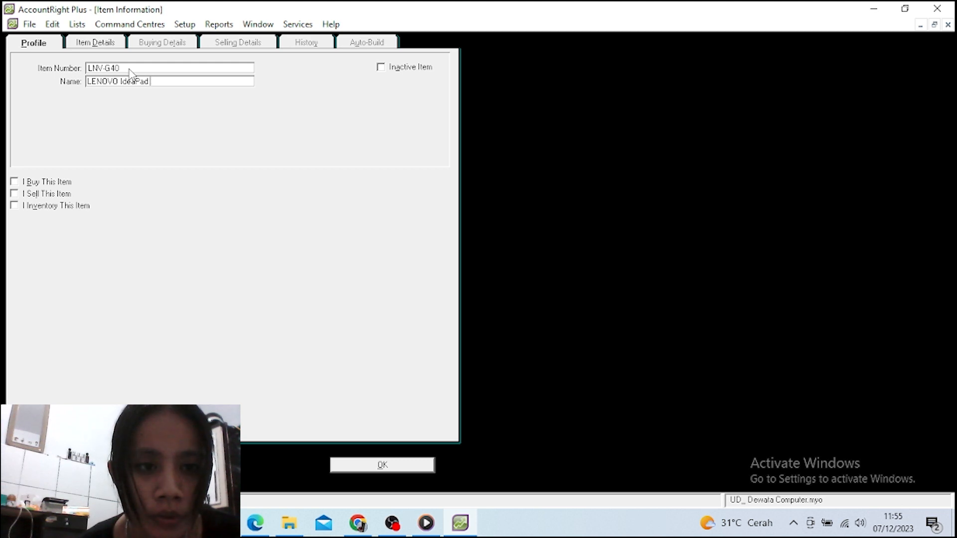
text( G40)
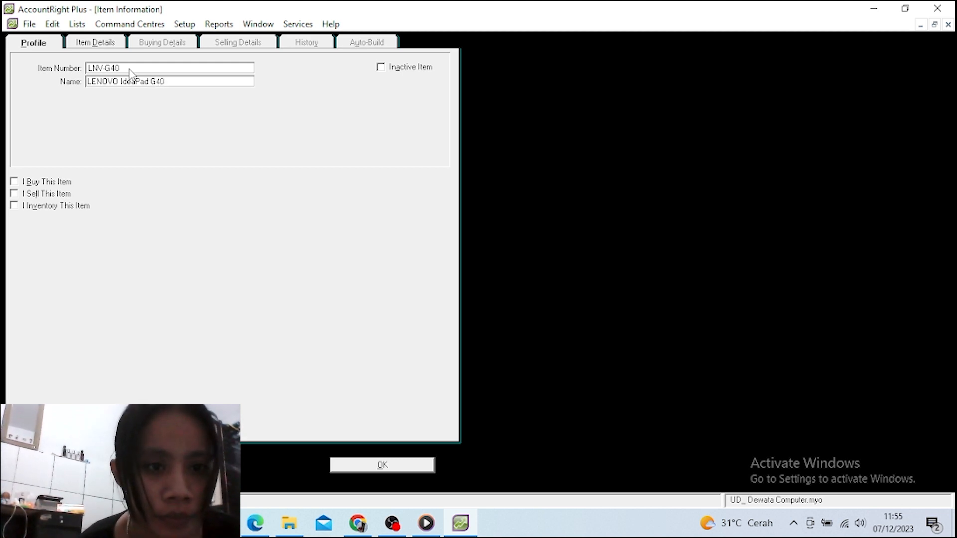
text(-)
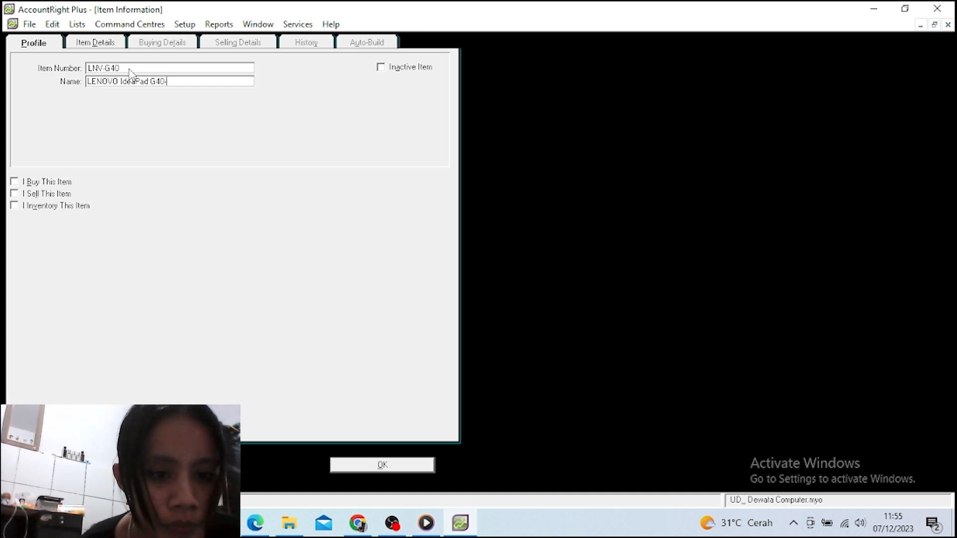
text(45)
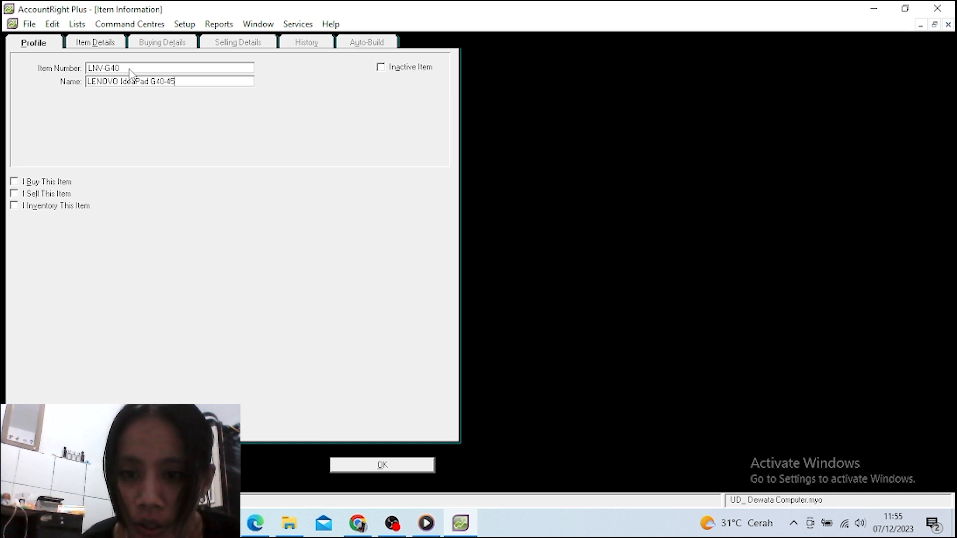
text(91)
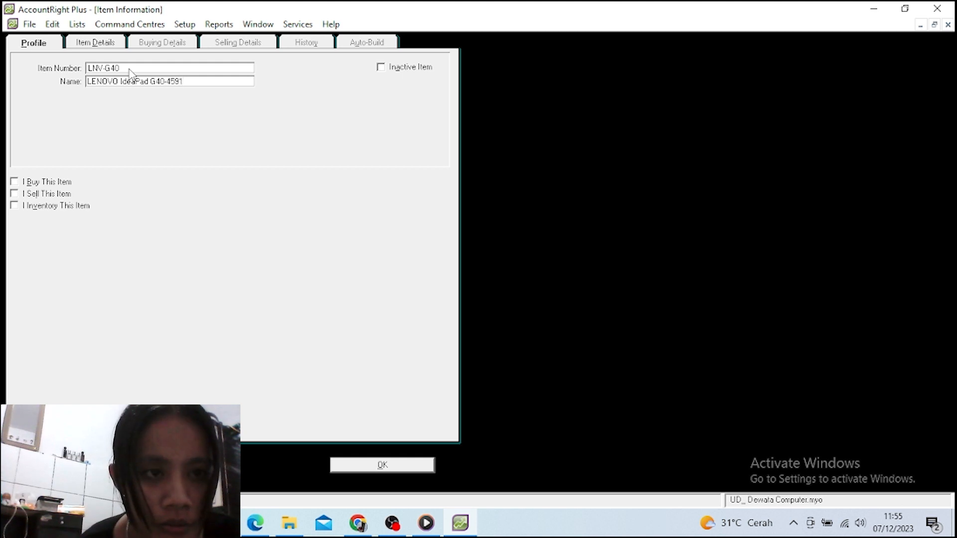
key(BackSpace)
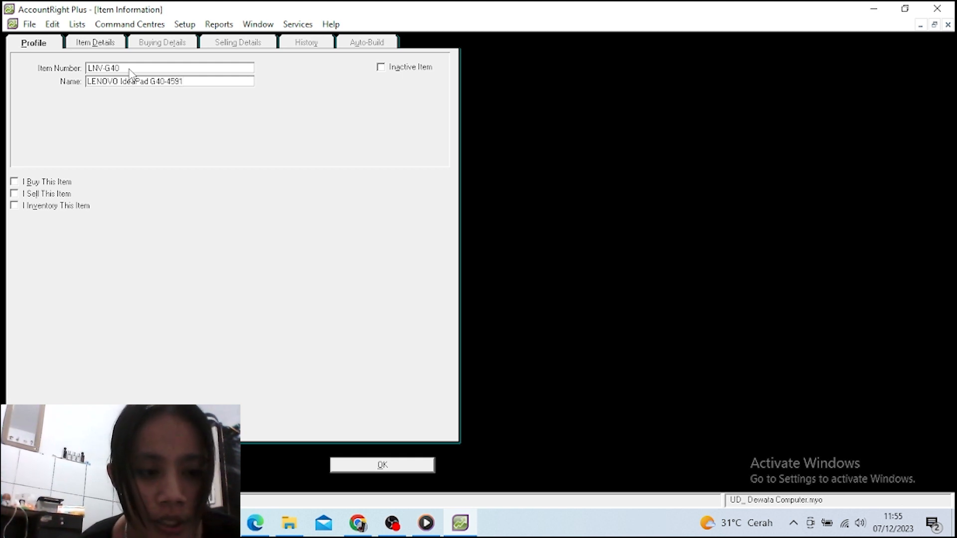
key(BackSpace)
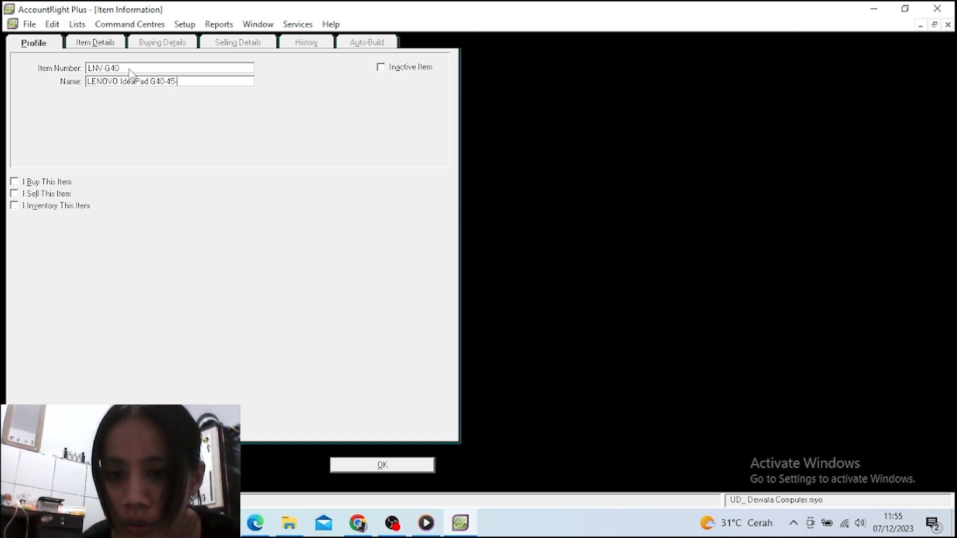
text(-91D)
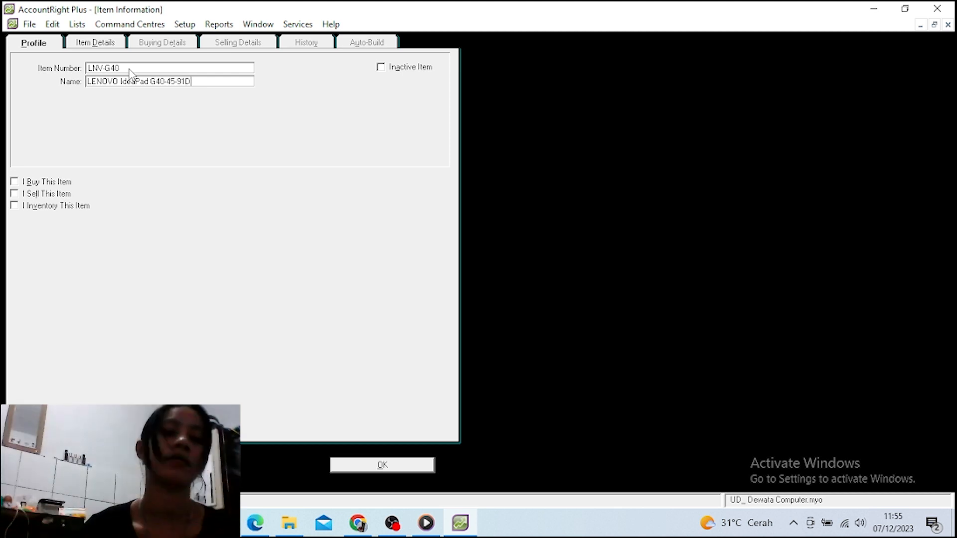
key(Tab)
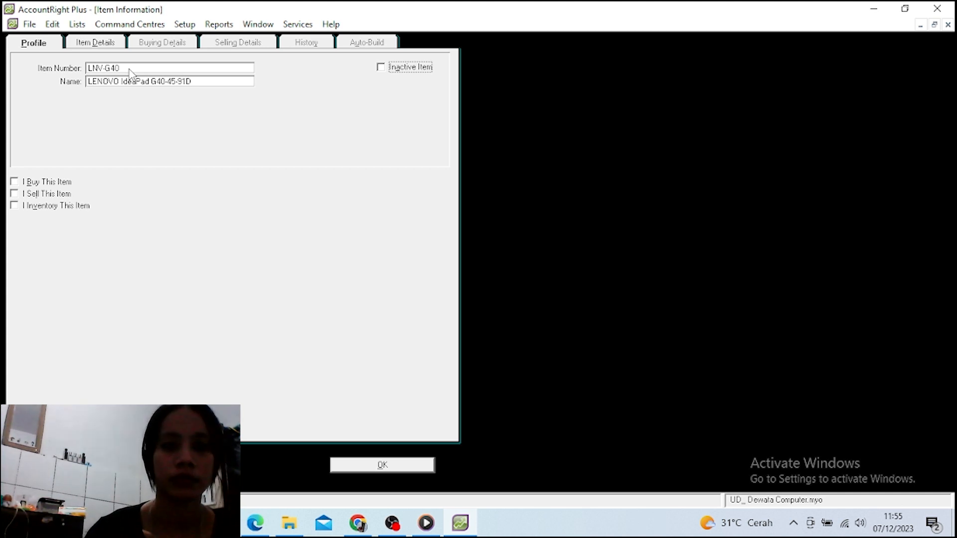
key(Tab)
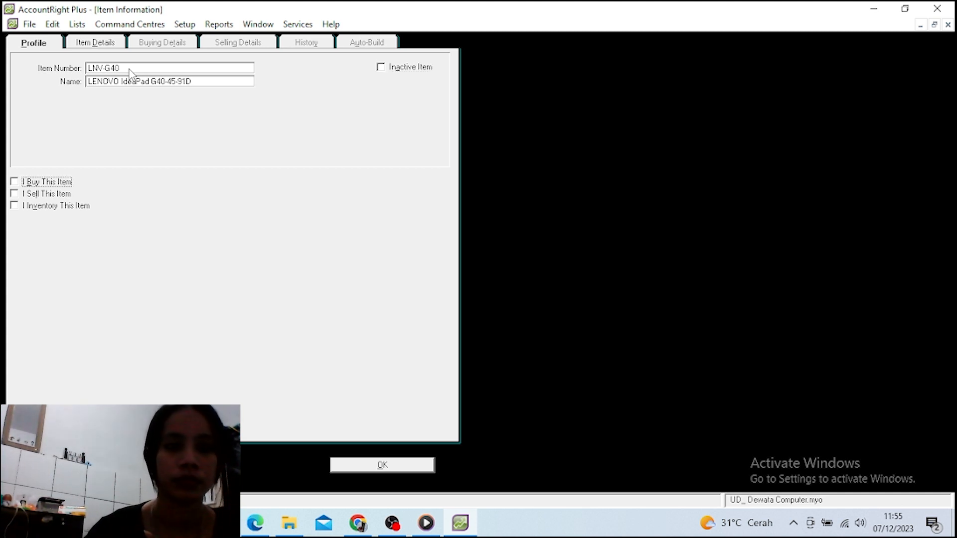
Tick I Buy, I Sell and I Inventory for LNV-G40, linking accounts 5-0500, 4-0400 and 1-0103
click(14, 183)
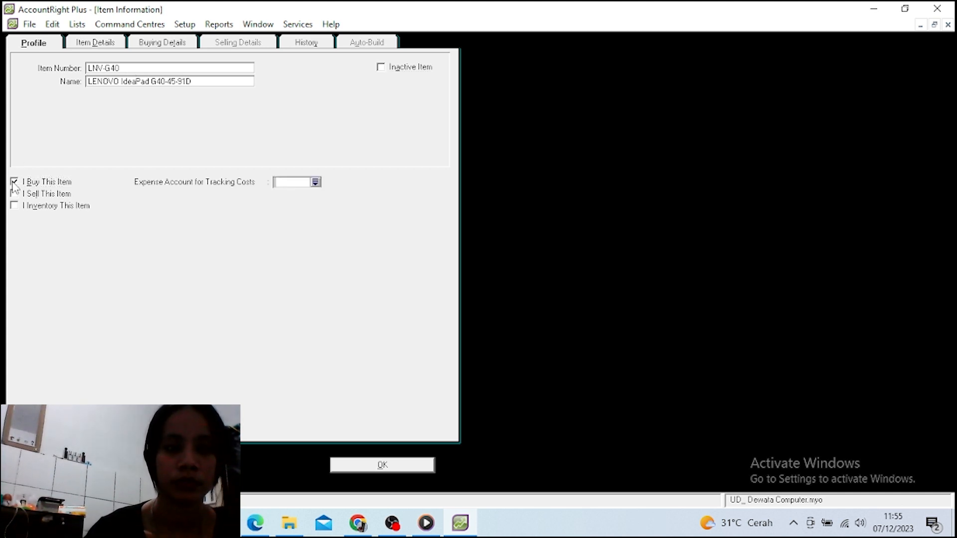
click(15, 194)
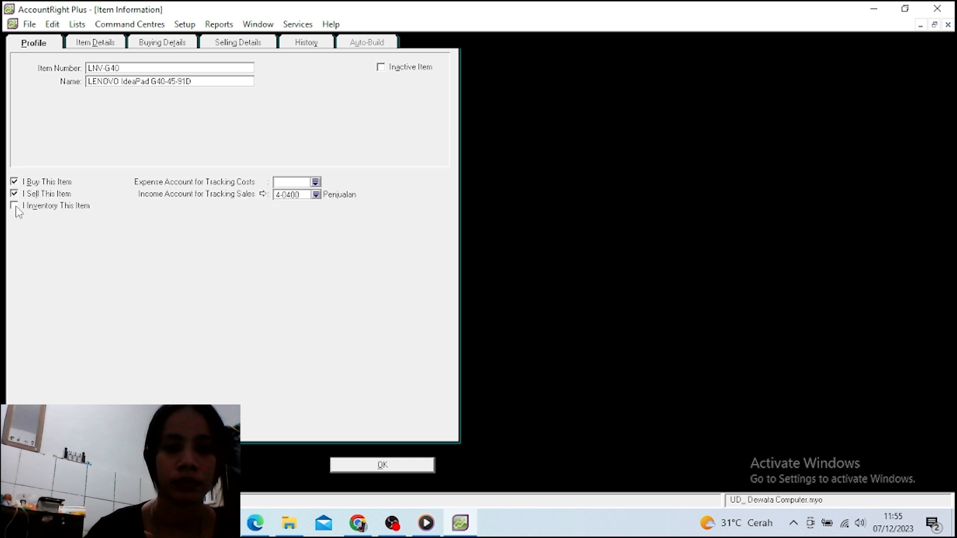
click(14, 206)
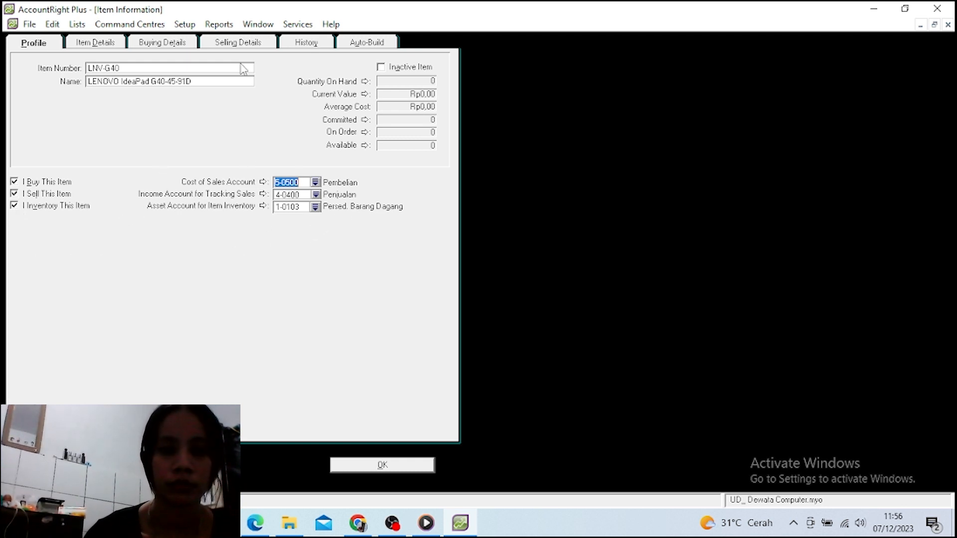
click(180, 44)
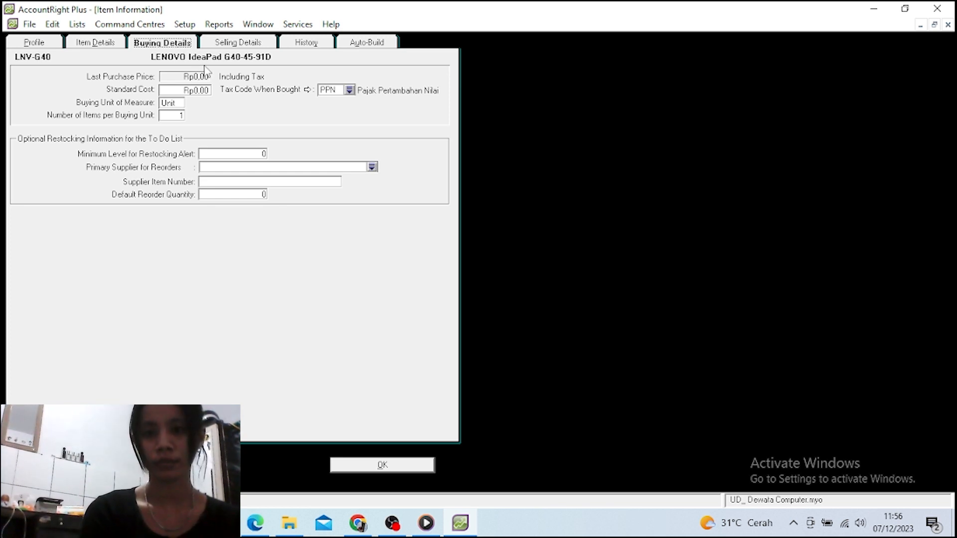
Check LNV-G40's buying and selling details, including the Rp4.000.000,00 selling price with PPN, then close the record
key(Tab)
key(Tab)
key(Tab)
key(Tab)
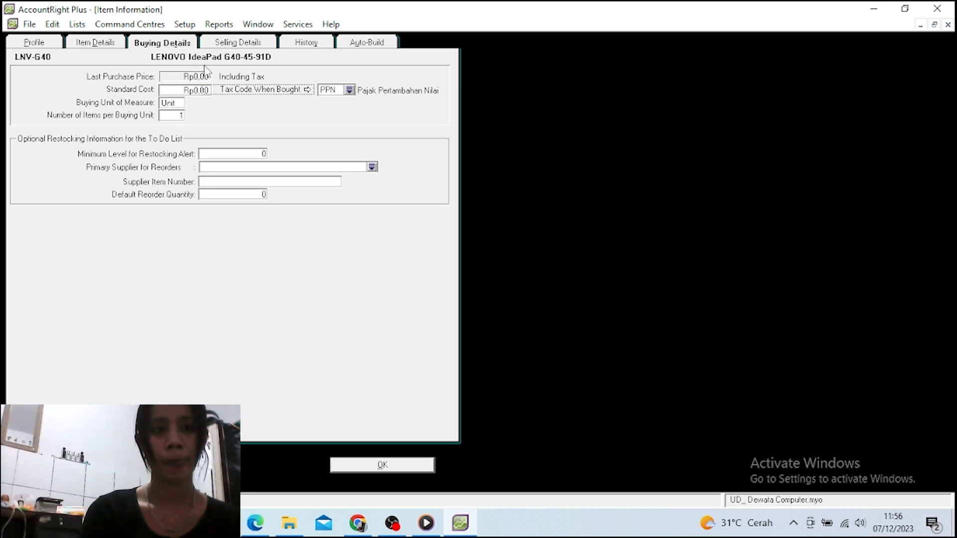
click(224, 46)
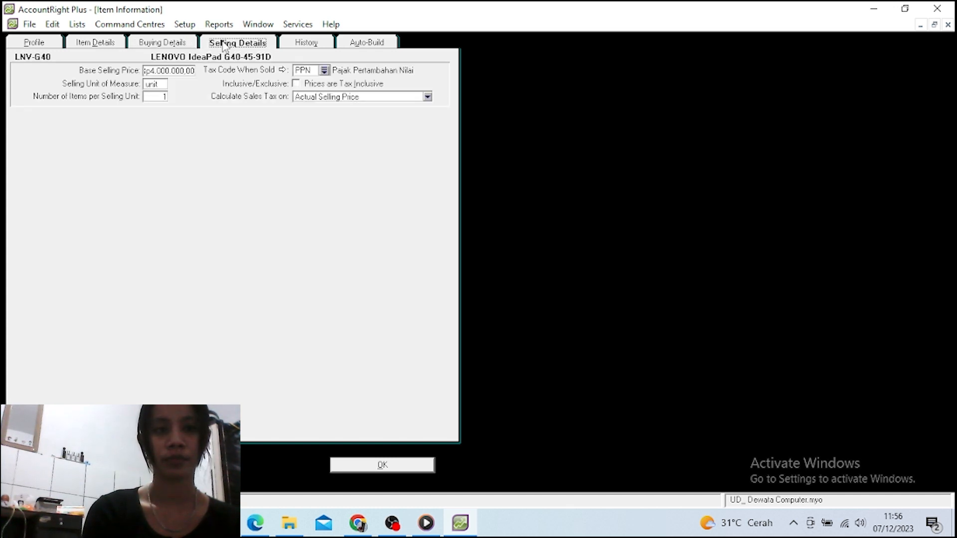
key(Tab)
key(Tab)
key(Tab)
key(Tab)
key(Tab)
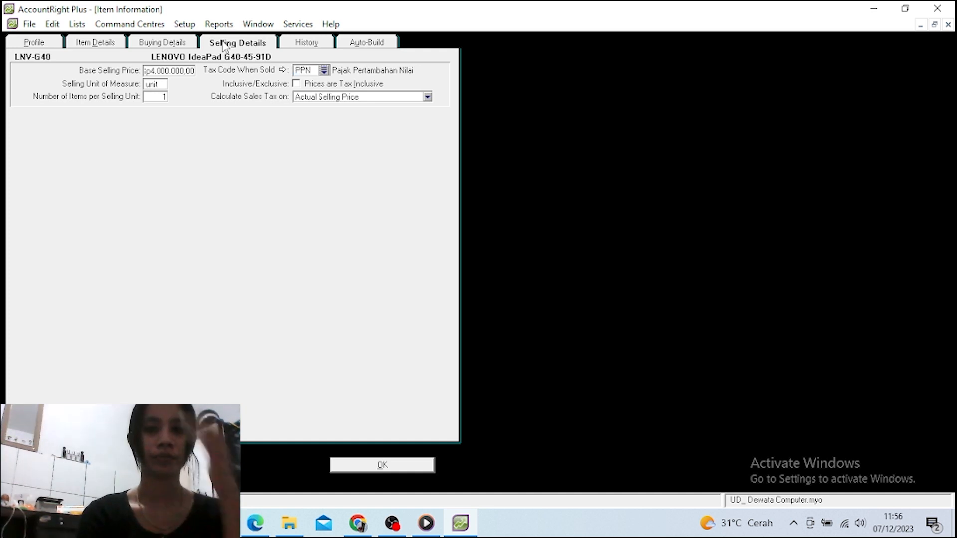
click(380, 466)
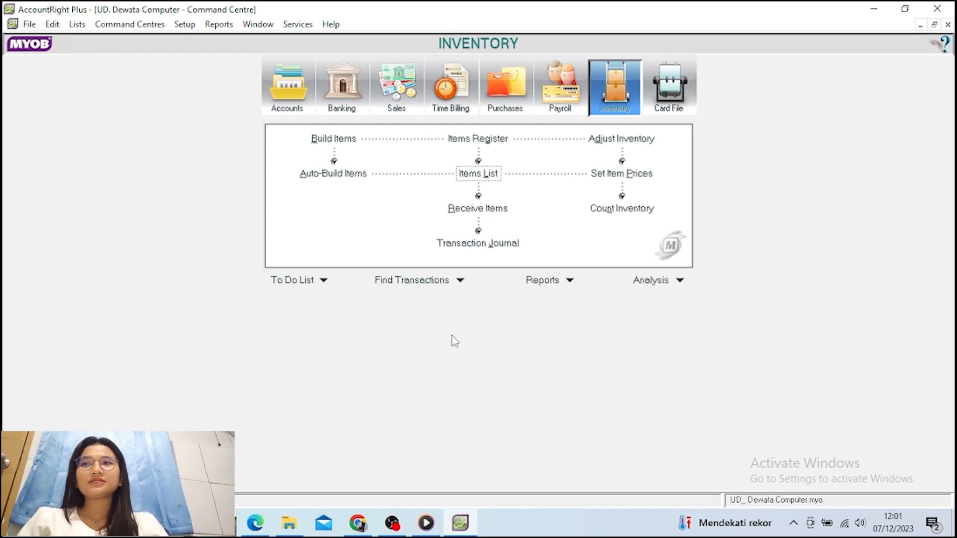
Open Setup > Balances > Account Opening Balances, listing every account at Rp0,00 as of 01/01/2016
click(184, 25)
mouse_move(202, 62)
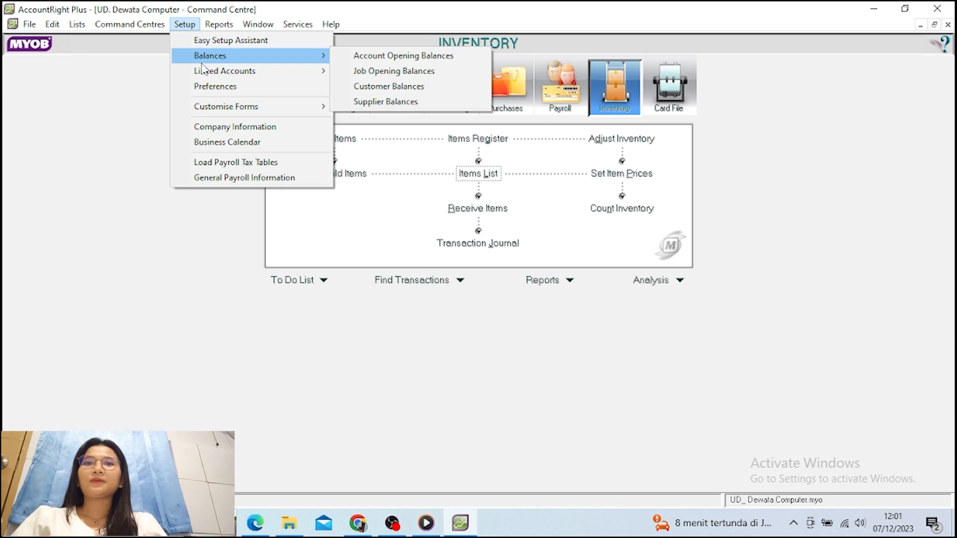
click(369, 56)
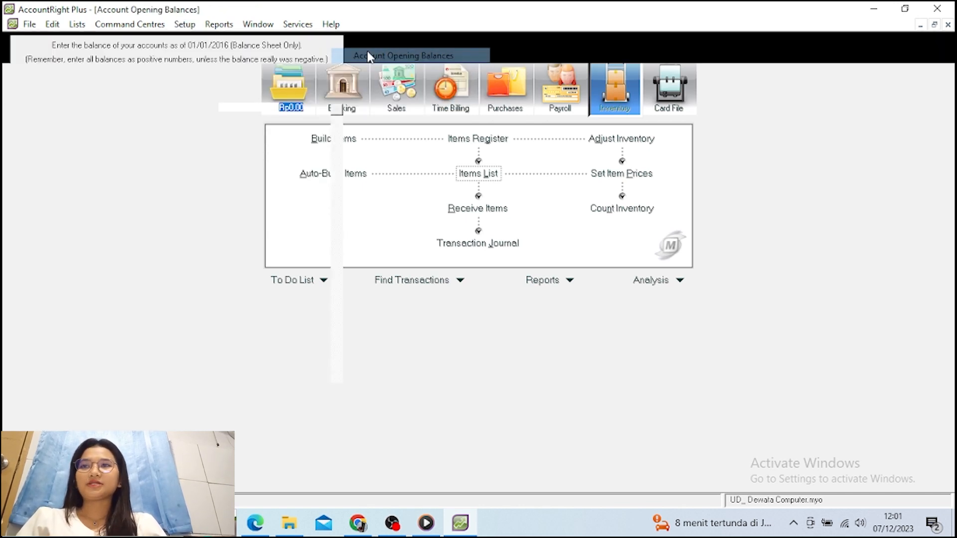
key(Escape)
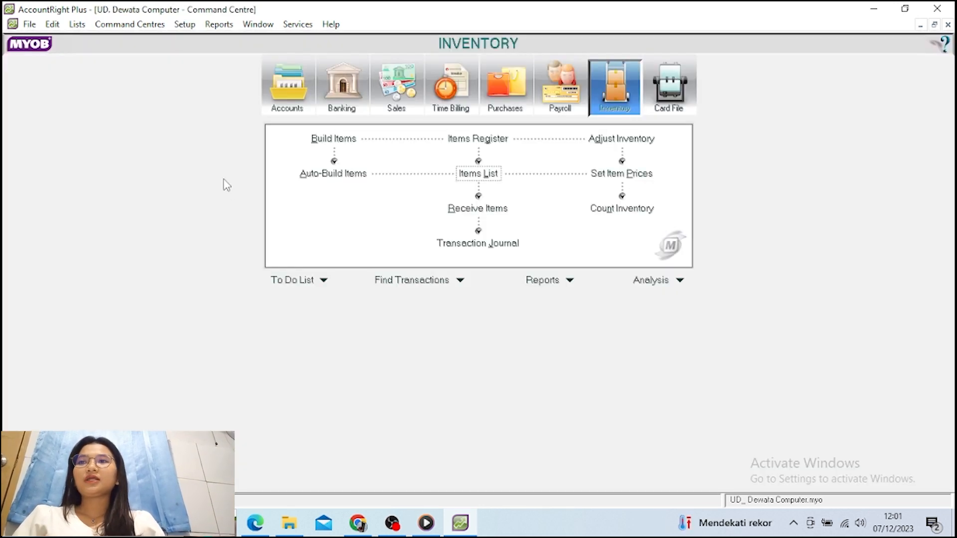
click(184, 24)
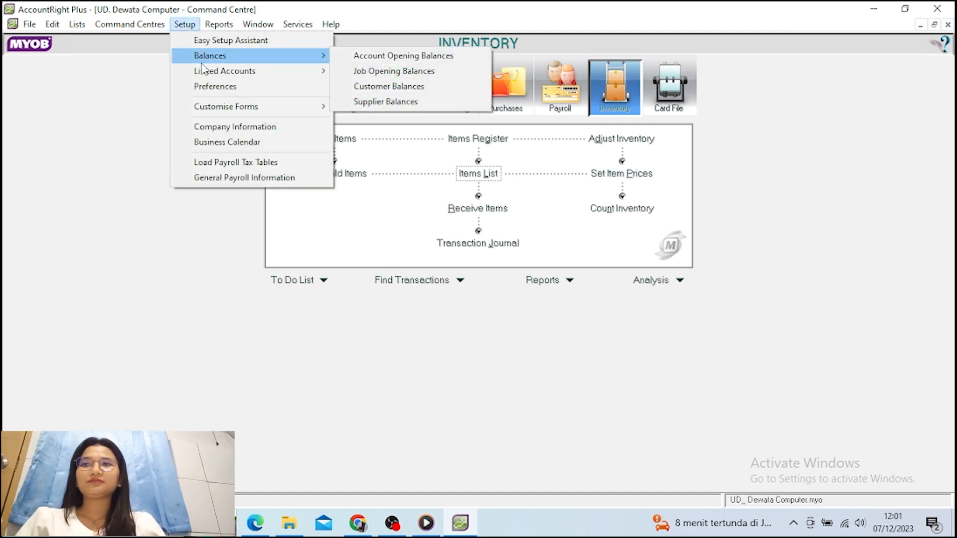
click(367, 52)
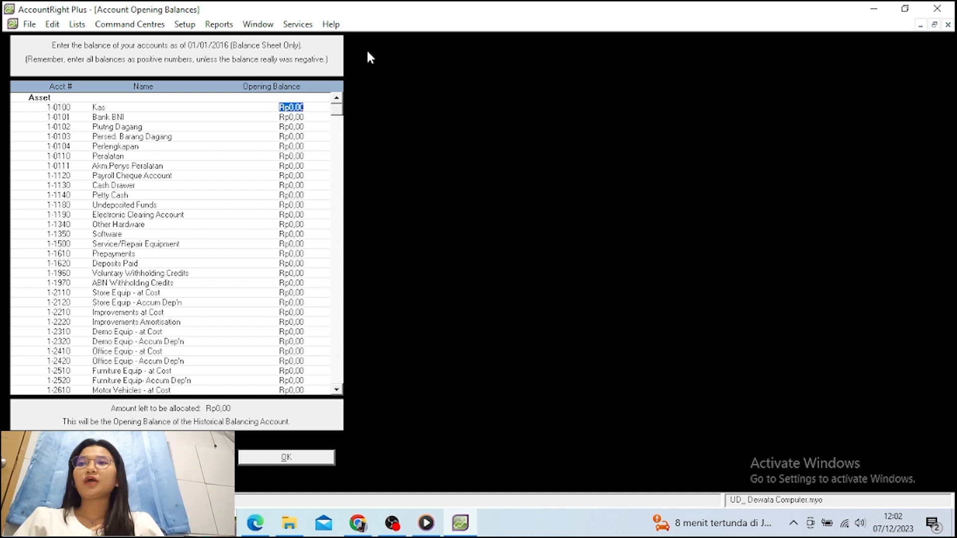
Enter opening balances: Kas 10.000.000, Bank BNI 55.000.000, Piutang 5.000.000, Persediaan 158.000.000, Perlengkapan 1.500.000
text(0.)
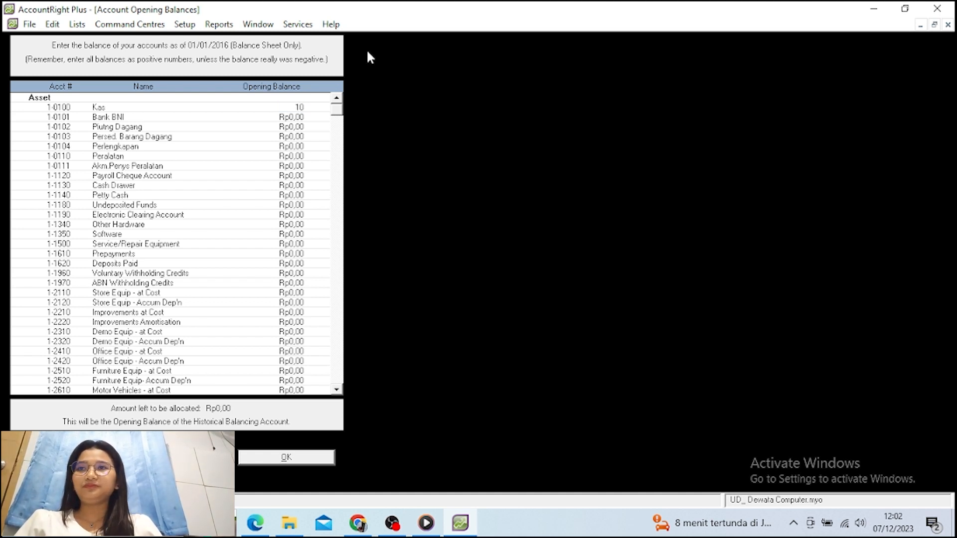
text(000)
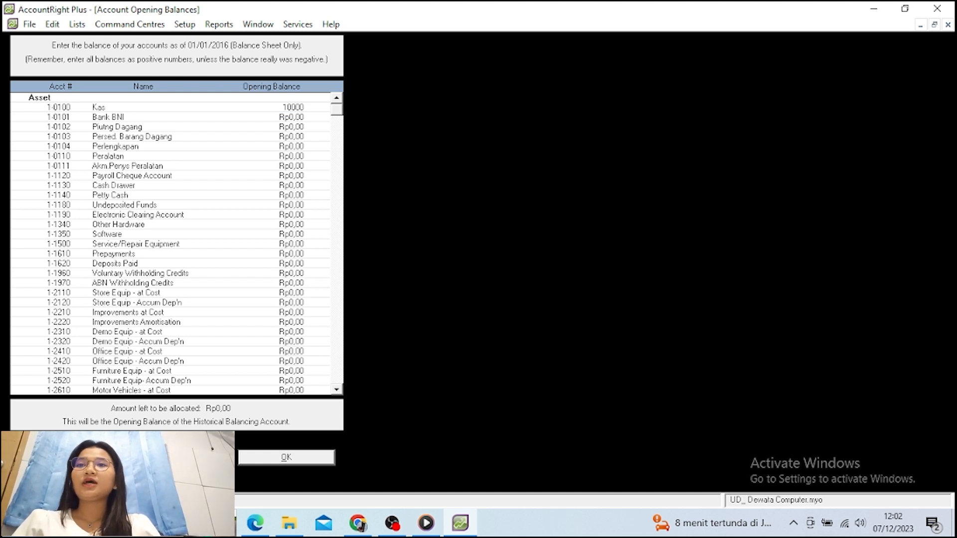
text(.000)
key(Tab)
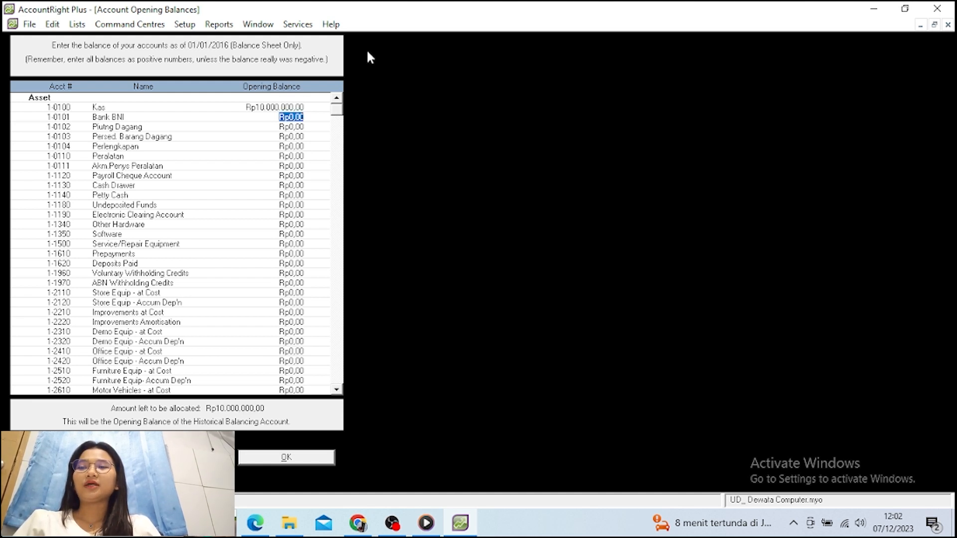
text(5500)
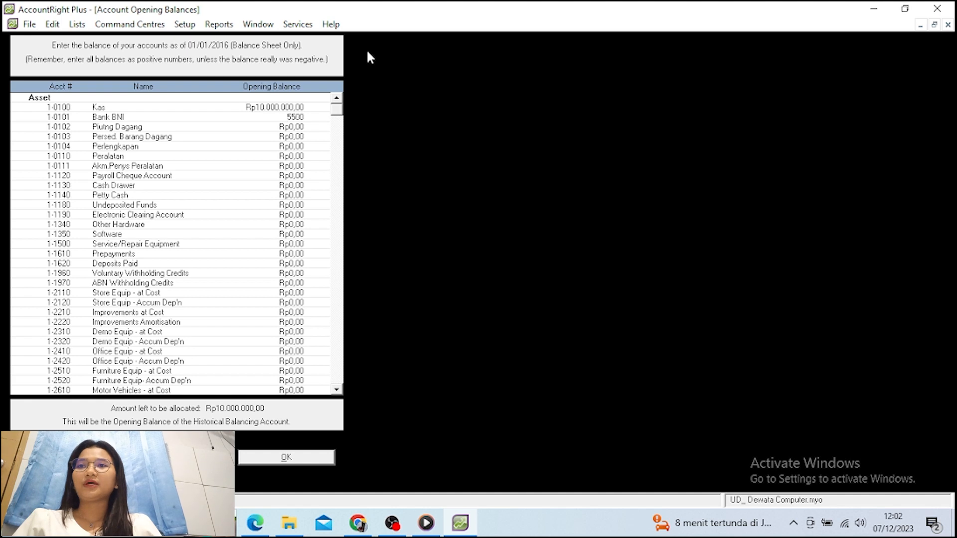
text(0000)
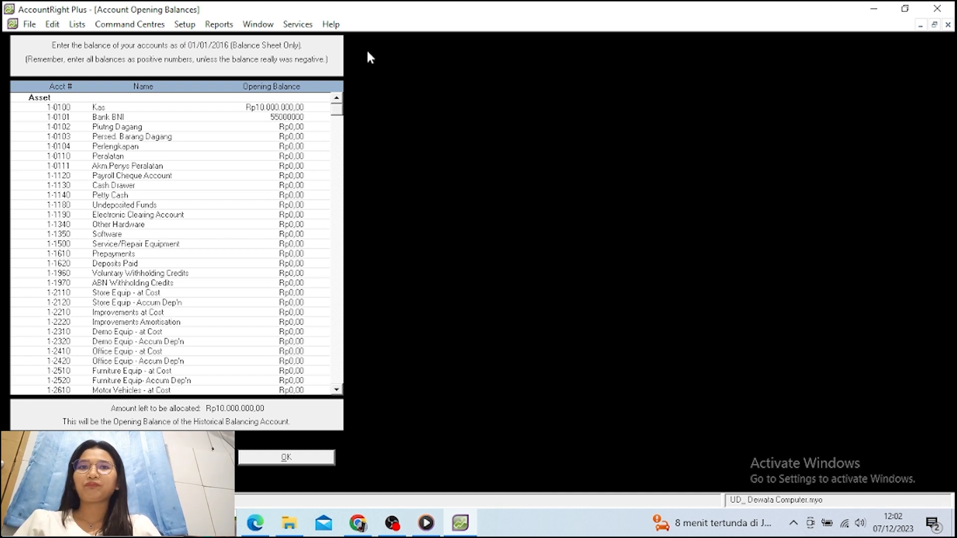
key(Tab)
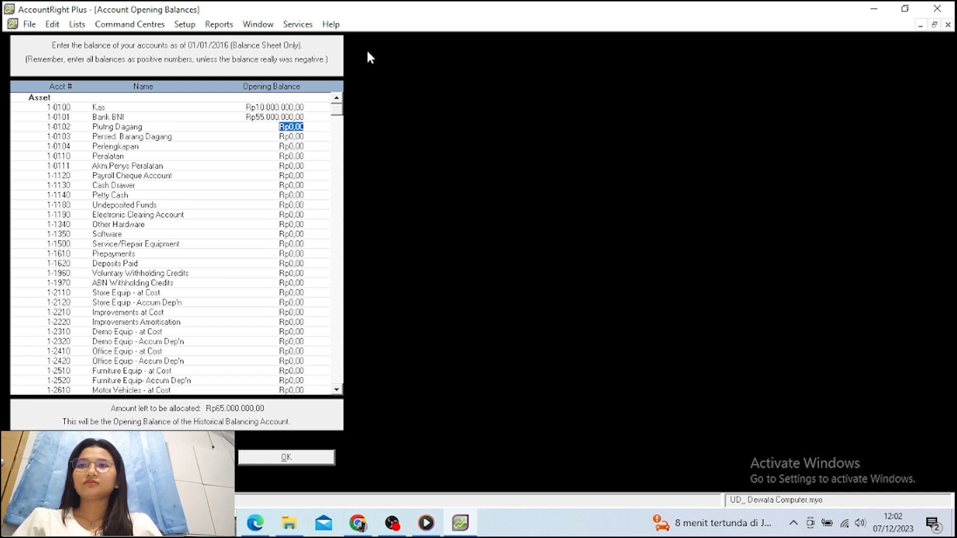
text(5.000.00)
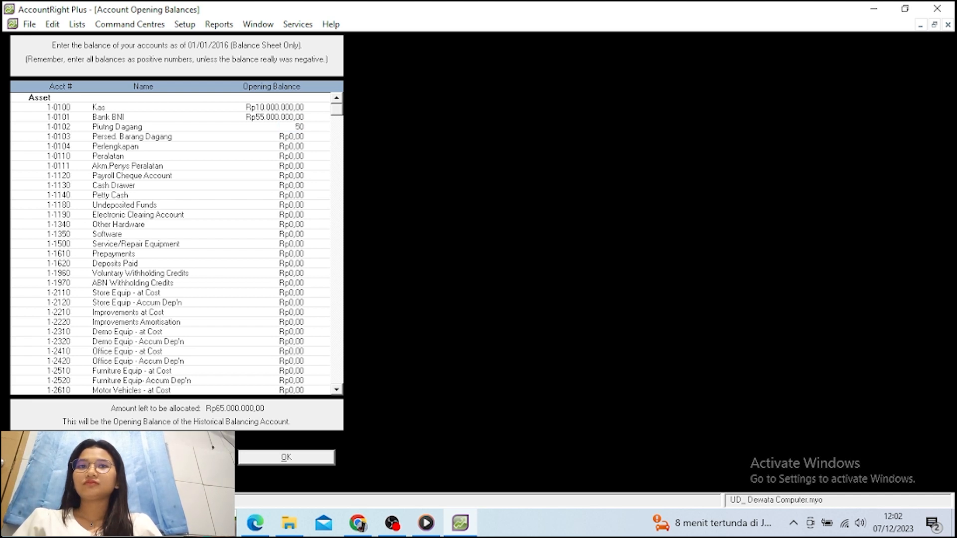
text(00000)
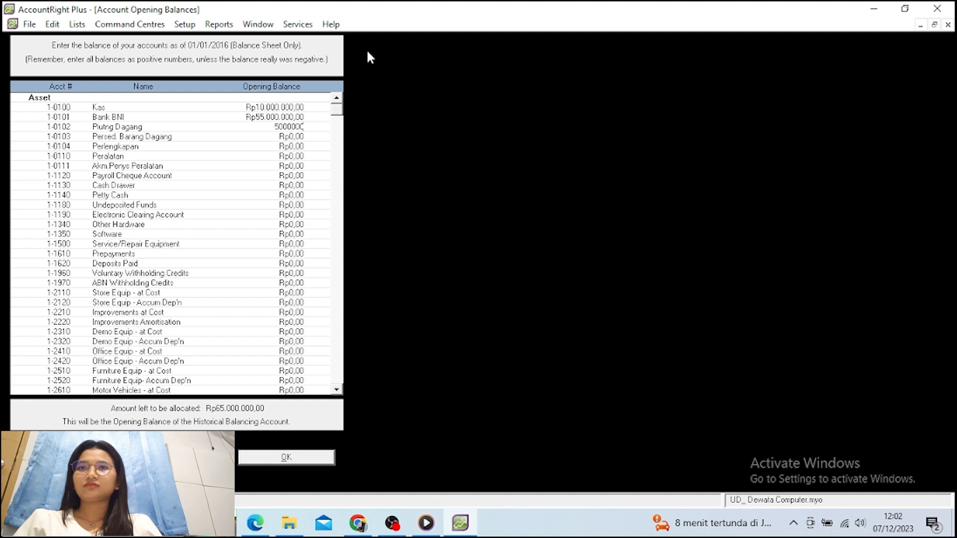
key(Tab)
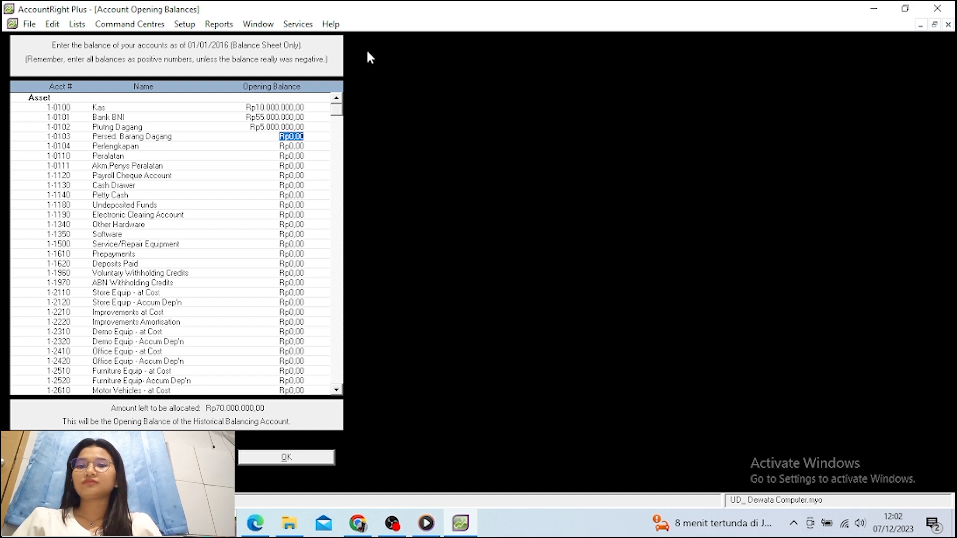
text(15)
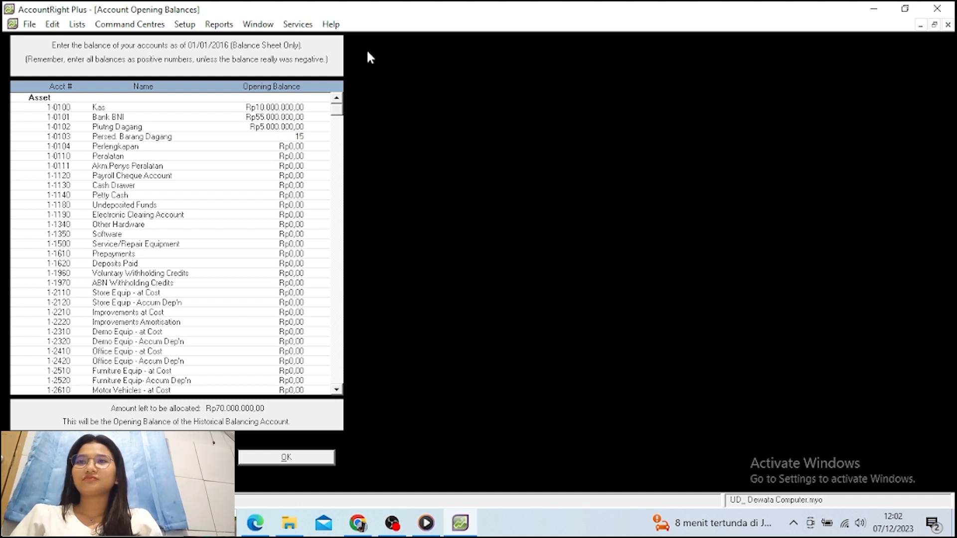
text(5000)
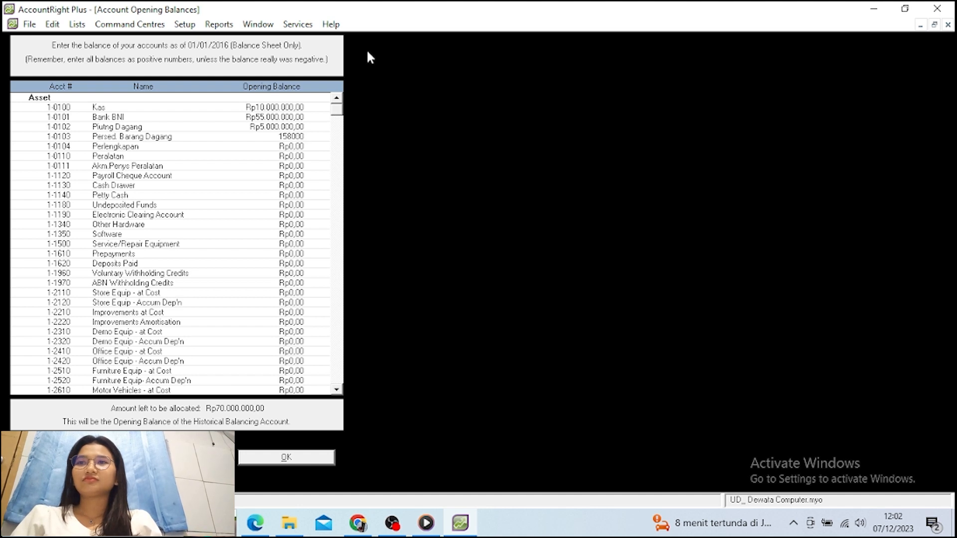
text(00)
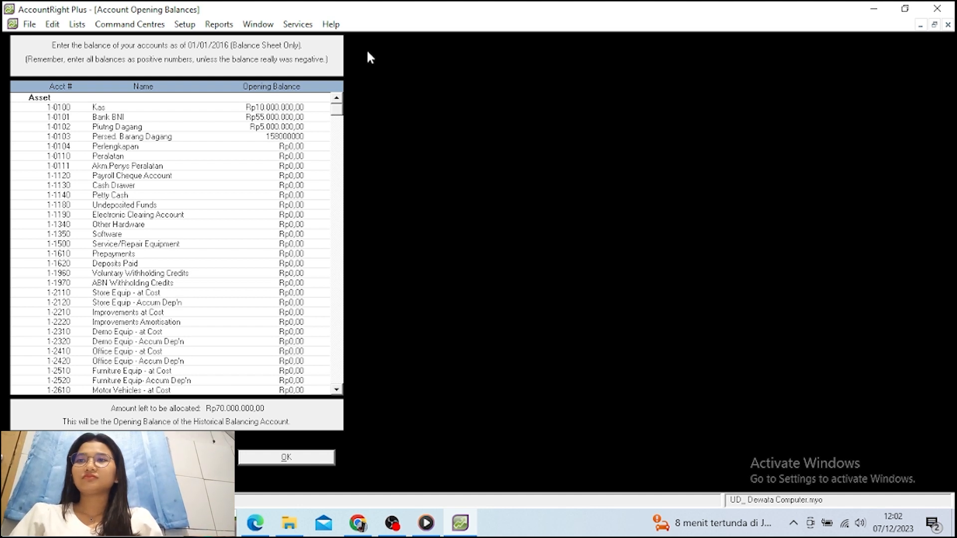
text(0)
key(Tab)
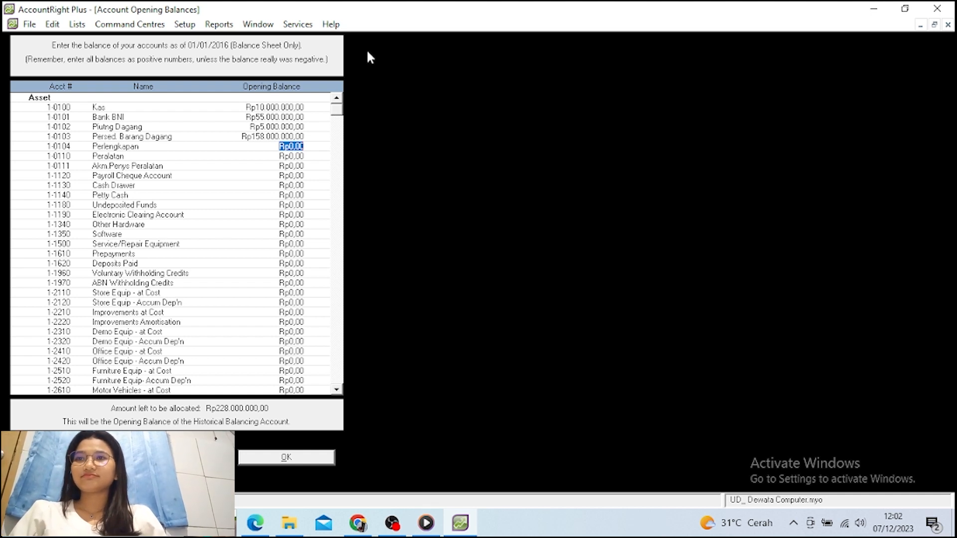
text(1.5)
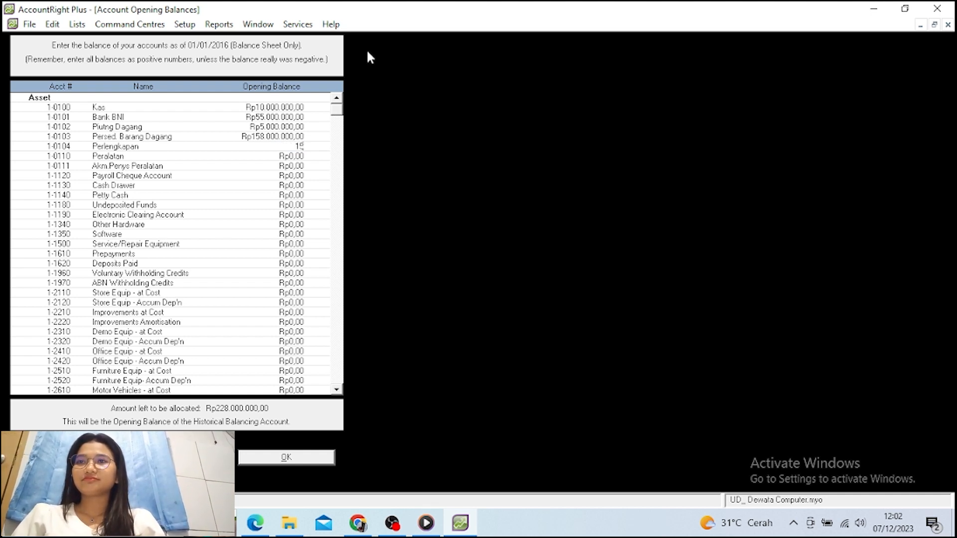
text(00)
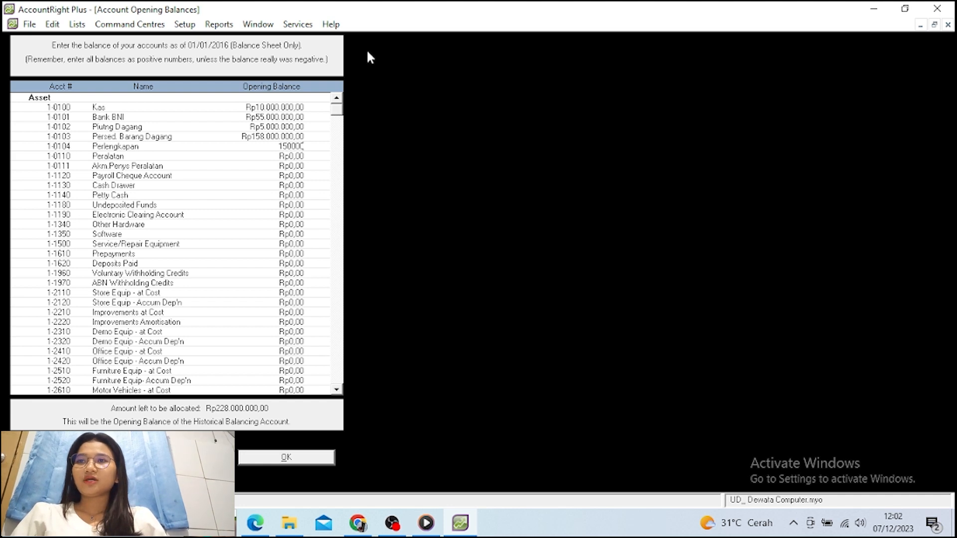
text(.000)
key(Tab)
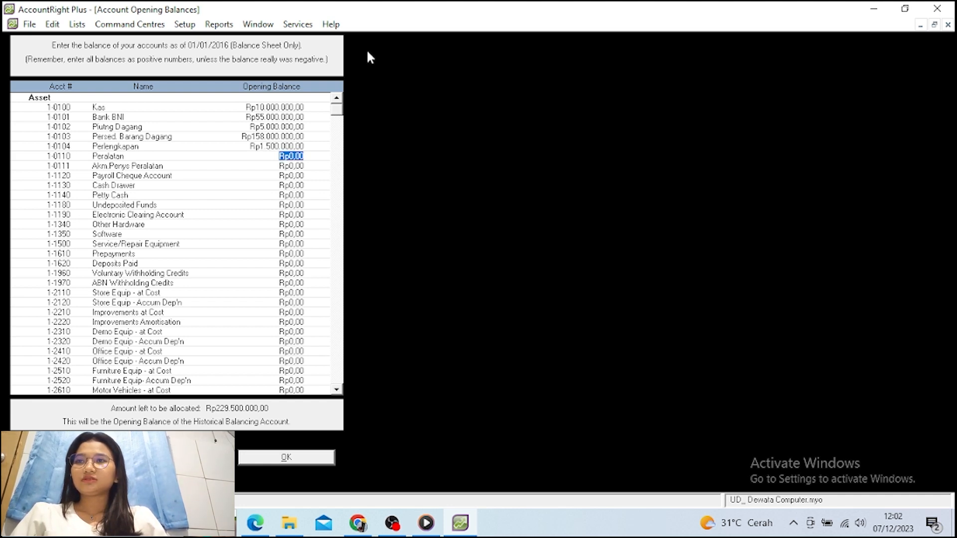
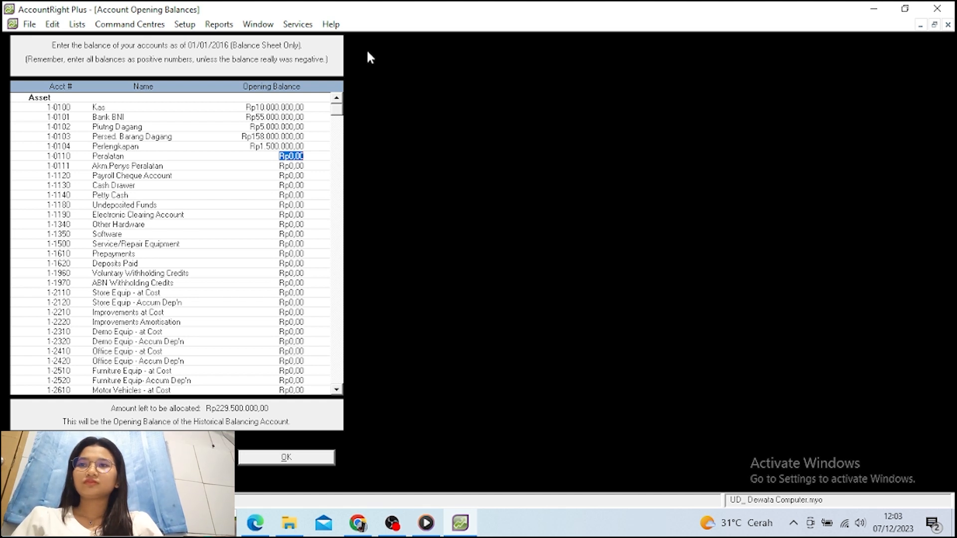
Enter opening balances: Peralatan 5.000.000, accumulated depreciation -1.000.000, Hutang Dagang 13.000.000
text(500)
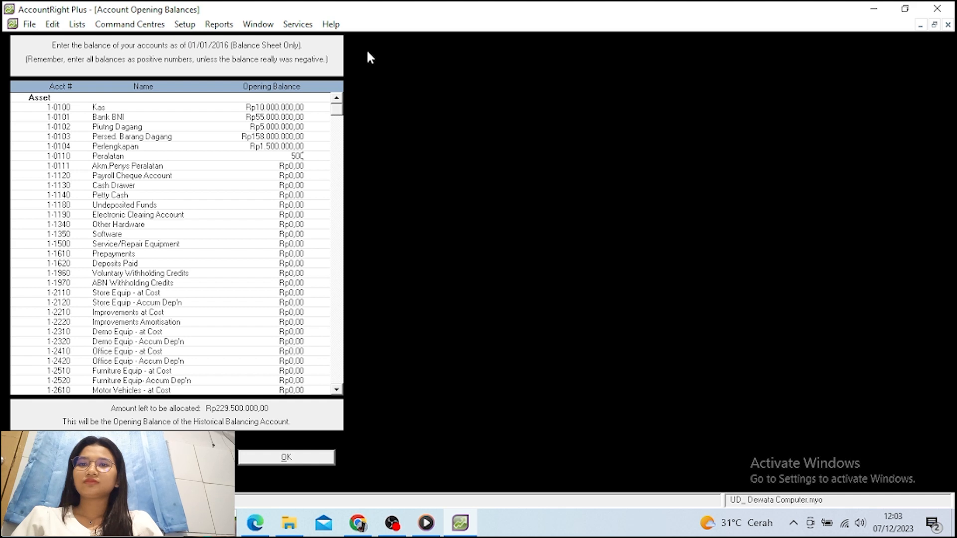
text(000)
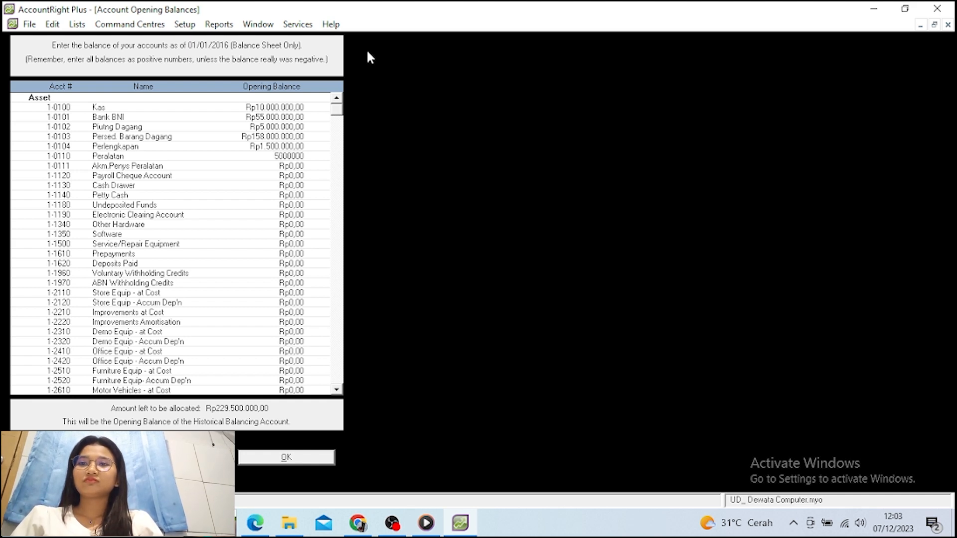
text(0)
key(Tab)
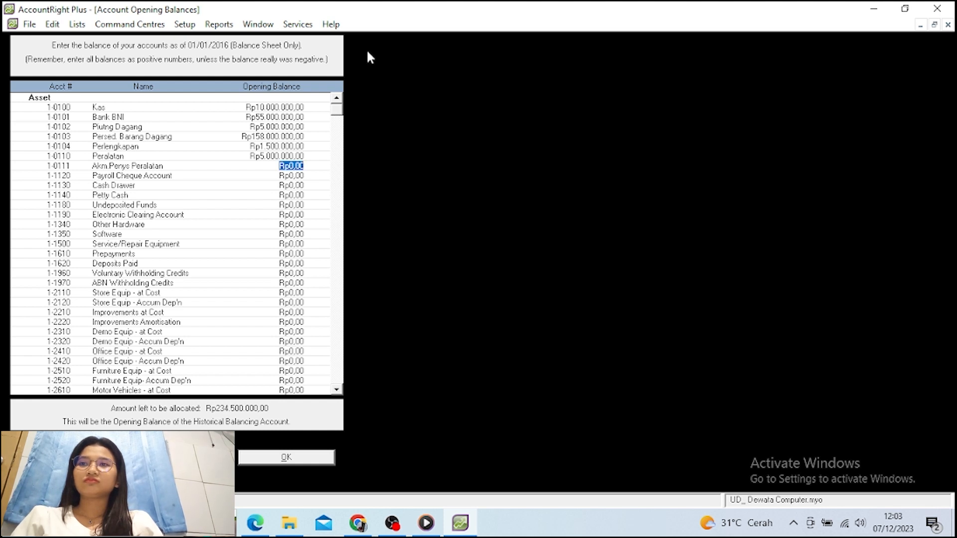
text(-)
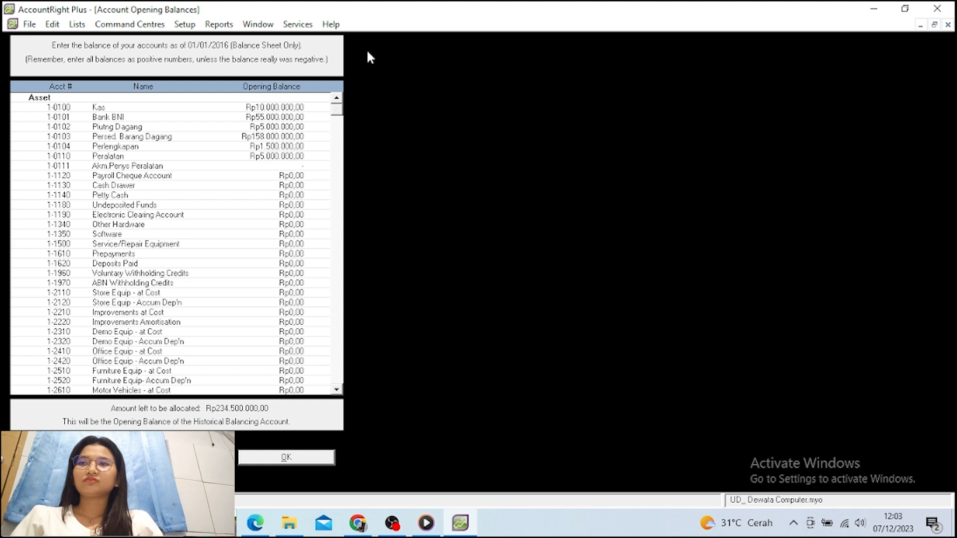
text(Rp1.000.)
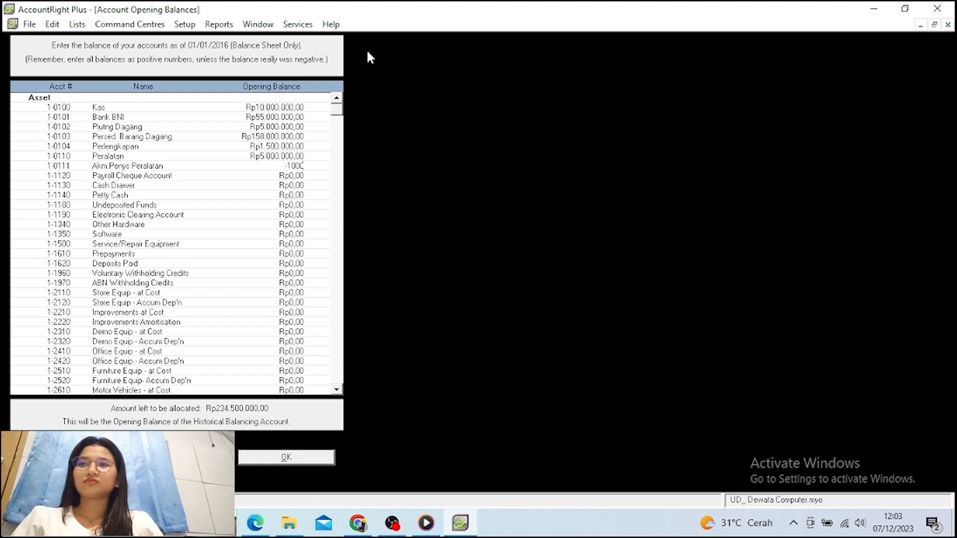
text(00)
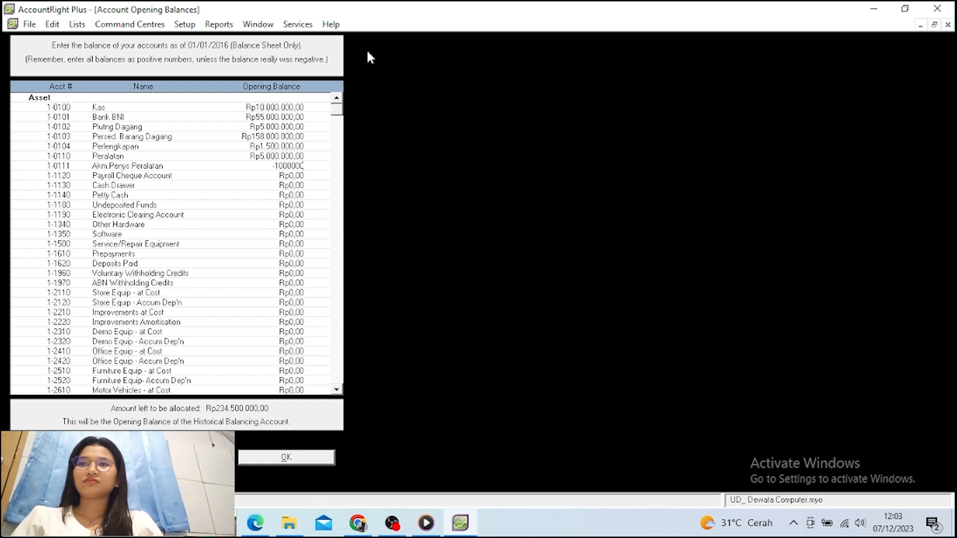
text(0)
key(Tab)
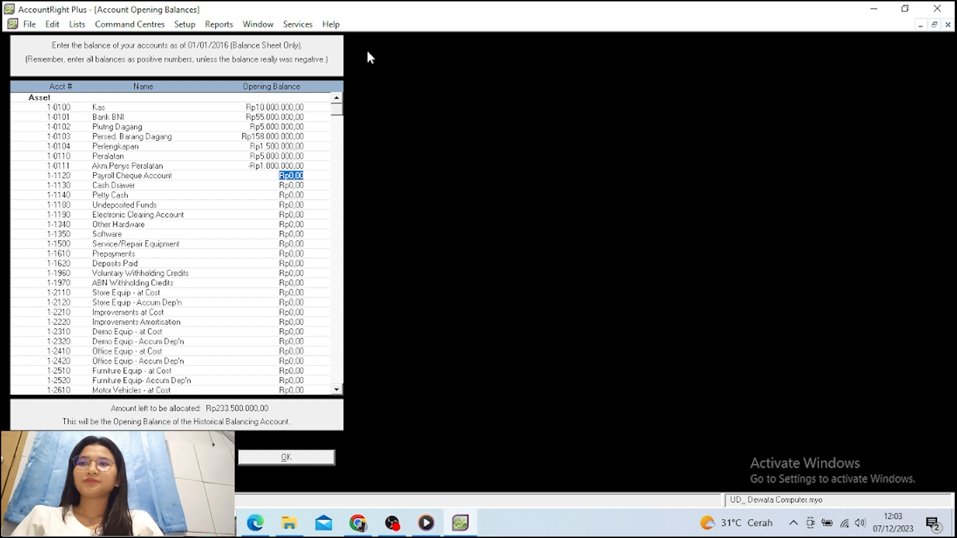
key(Tab)
key(Tab)
key(Tab)
key(Tab)
key(Tab)
key(Tab)
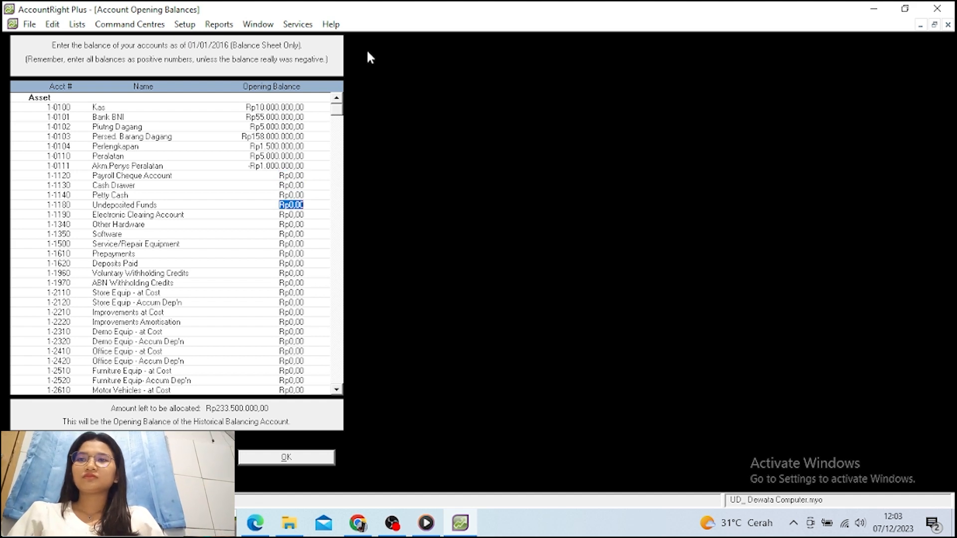
key(Tab)
key(Tab)
key(Tab)
key(Tab)
key(Tab)
key(Tab)
key(Tab)
key(Tab)
key(Tab)
key(Tab)
key(Tab)
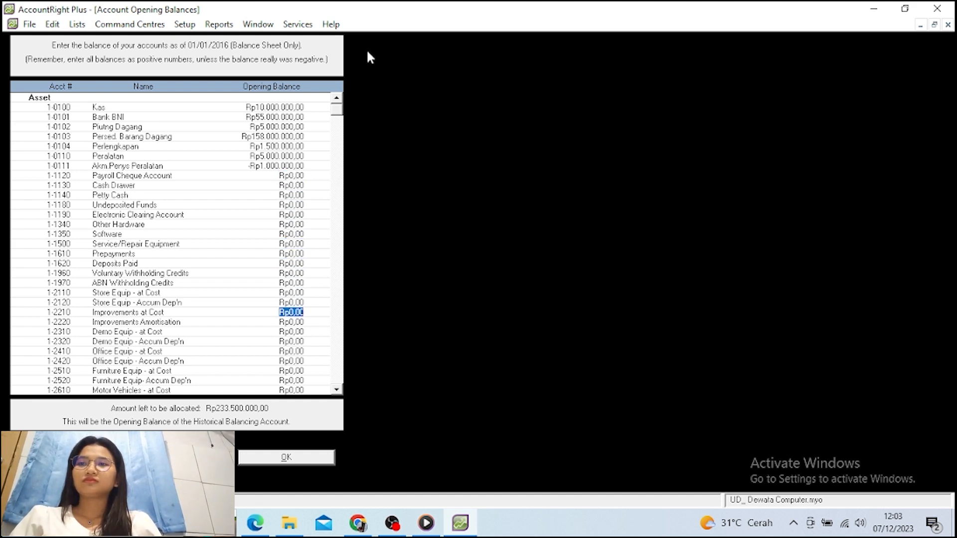
key(Tab)
key(Tab)
key(Tab)
key(Tab)
key(Tab)
key(Tab)
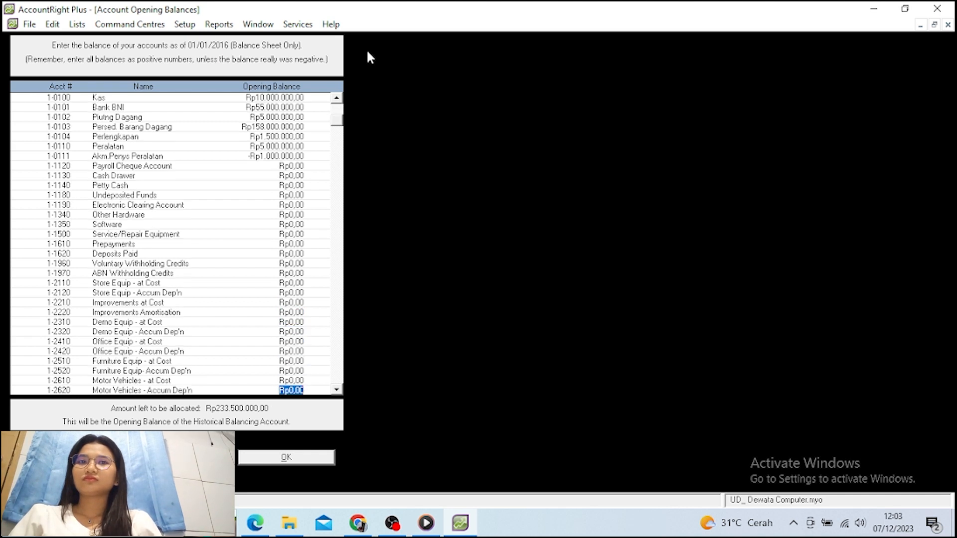
key(Tab)
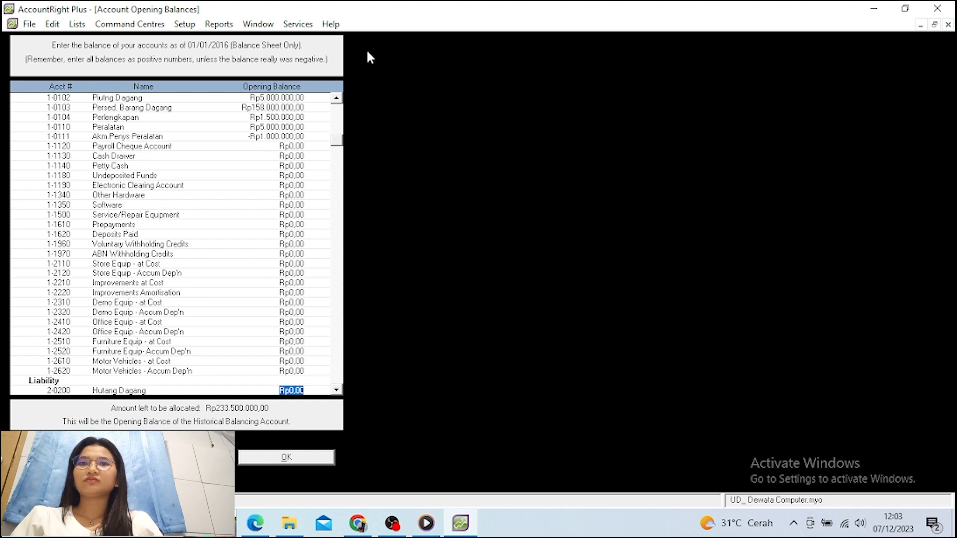
text(1)
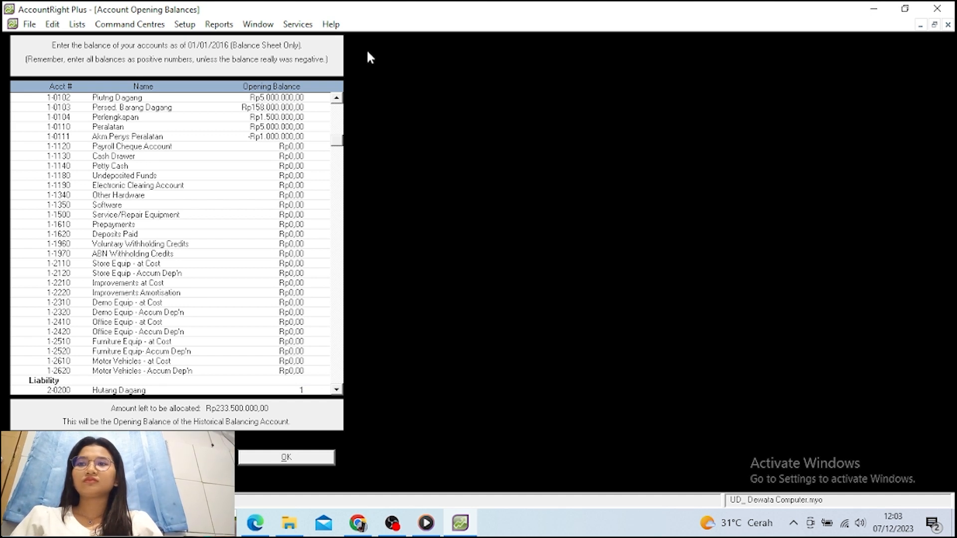
text(3.00)
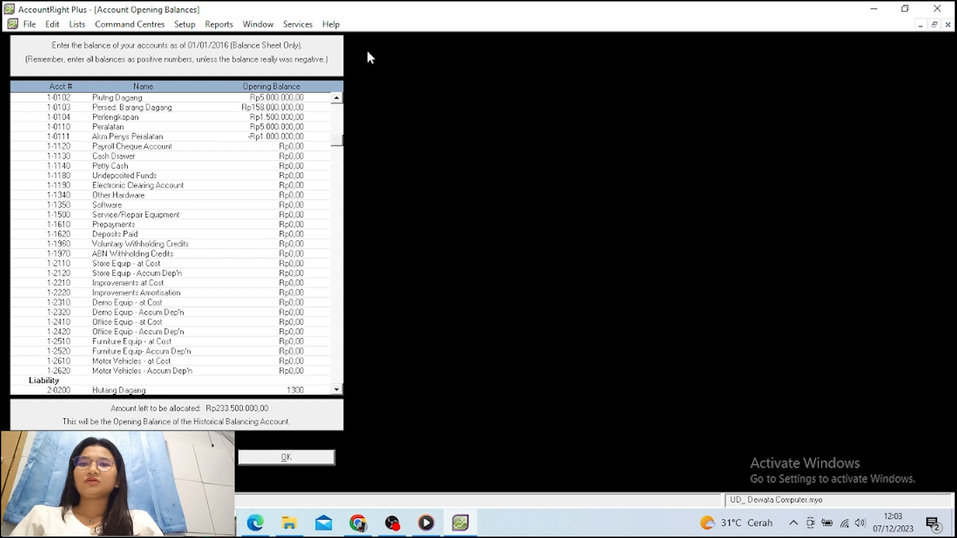
text(0.)
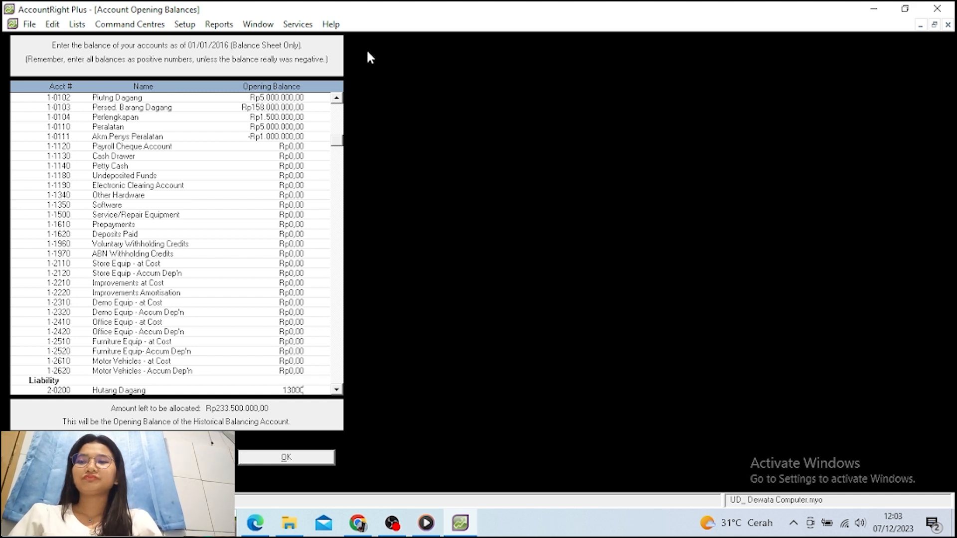
text(000)
key(Tab)
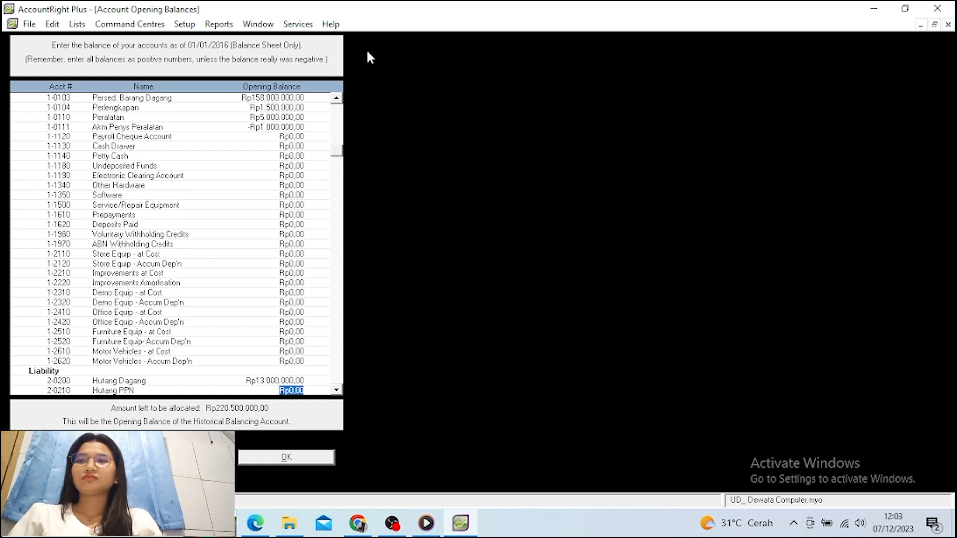
Enter owner's capital of 220.500.000 on account 3-0300, leaving Rp0,00 unallocated
key(Tab)
key(Tab)
key(Tab)
key(Tab)
key(Tab)
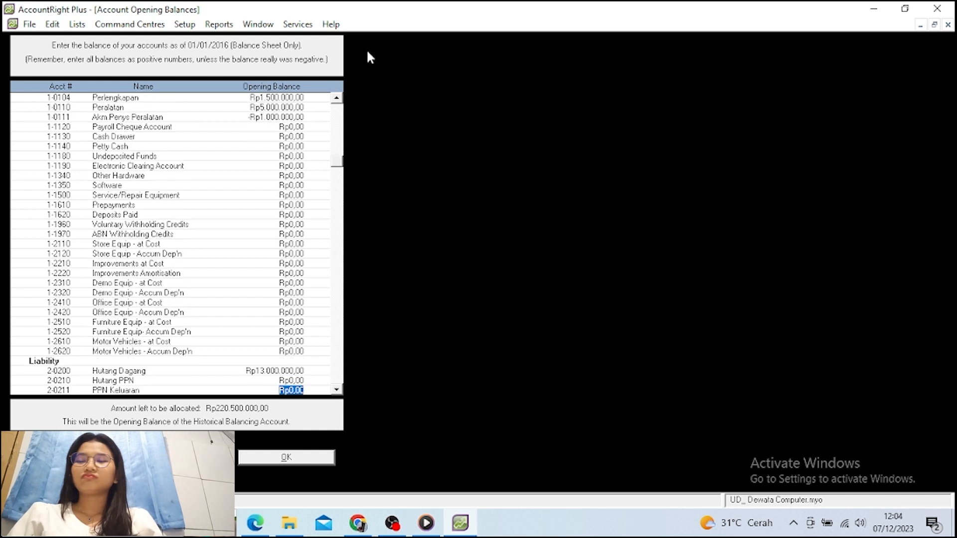
key(Tab)
key(Tab)
key(Tab)
key(Tab)
key(Tab)
key(Tab)
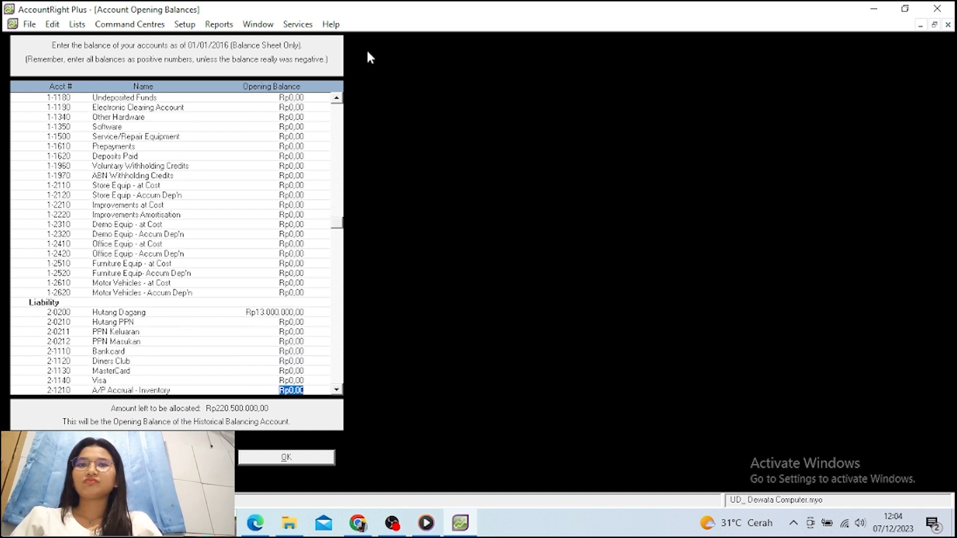
key(Tab)
key(Tab)
key(Tab)
key(Tab)
key(Tab)
key(Tab)
key(Tab)
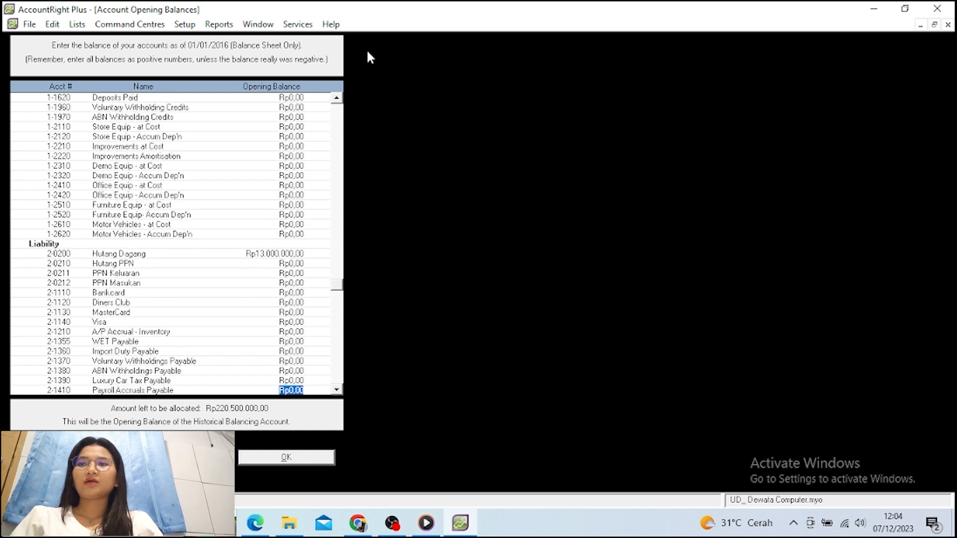
key(Tab)
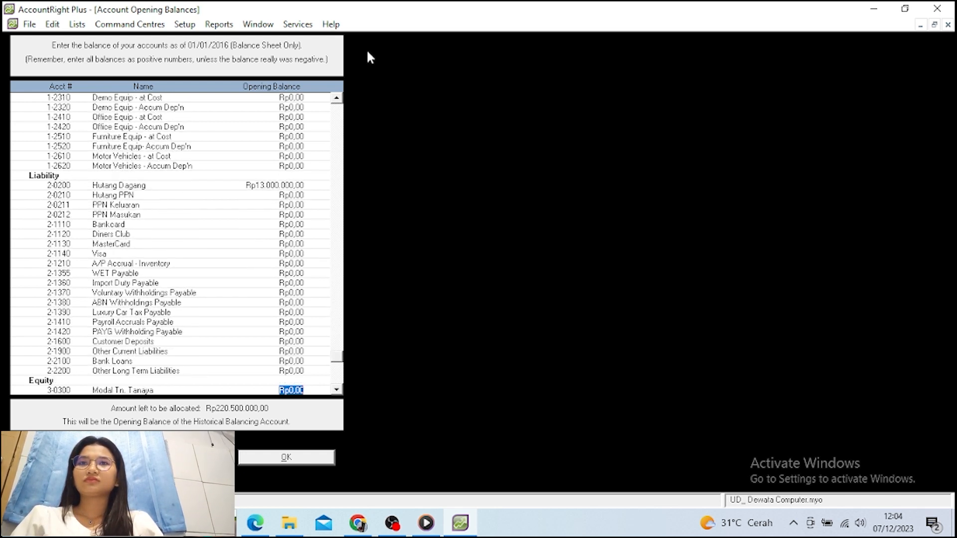
key(Tab)
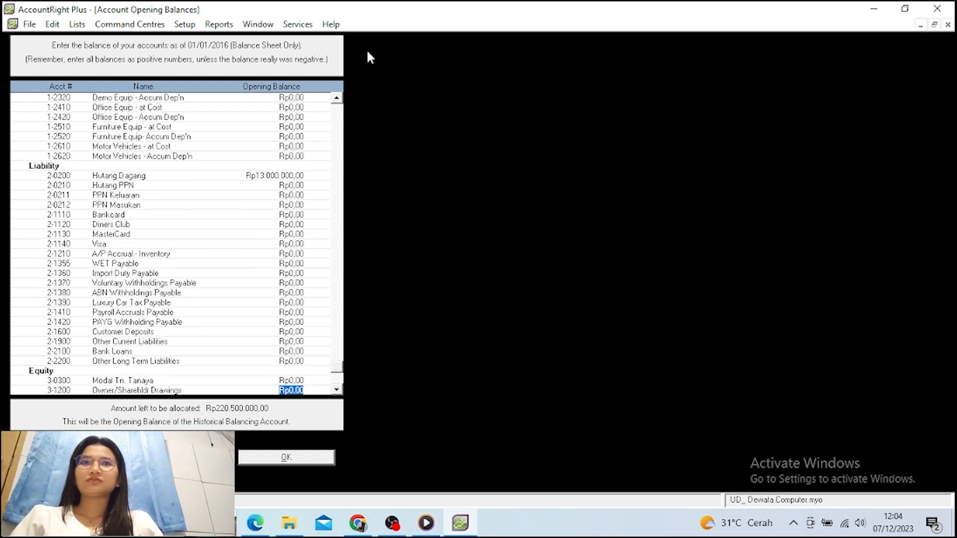
key(shift+Tab)
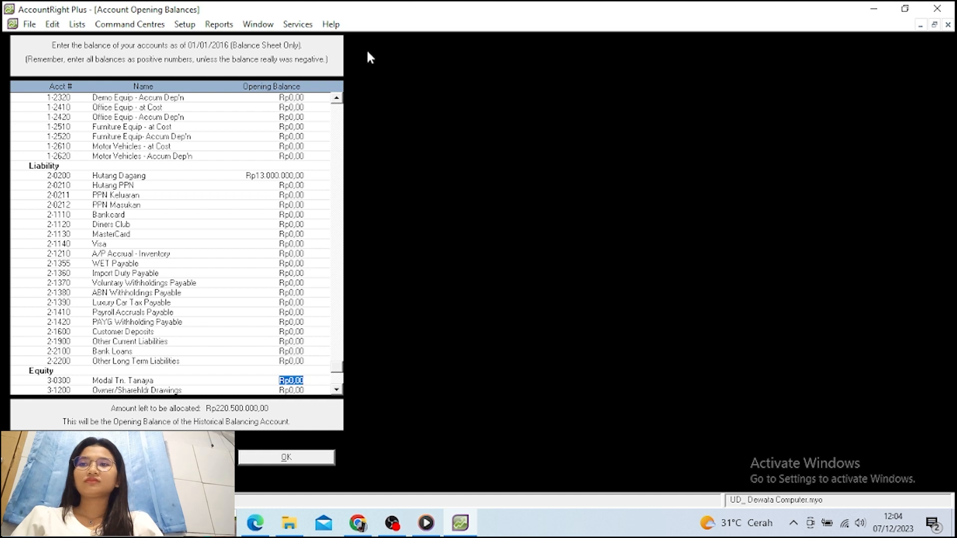
text(22)
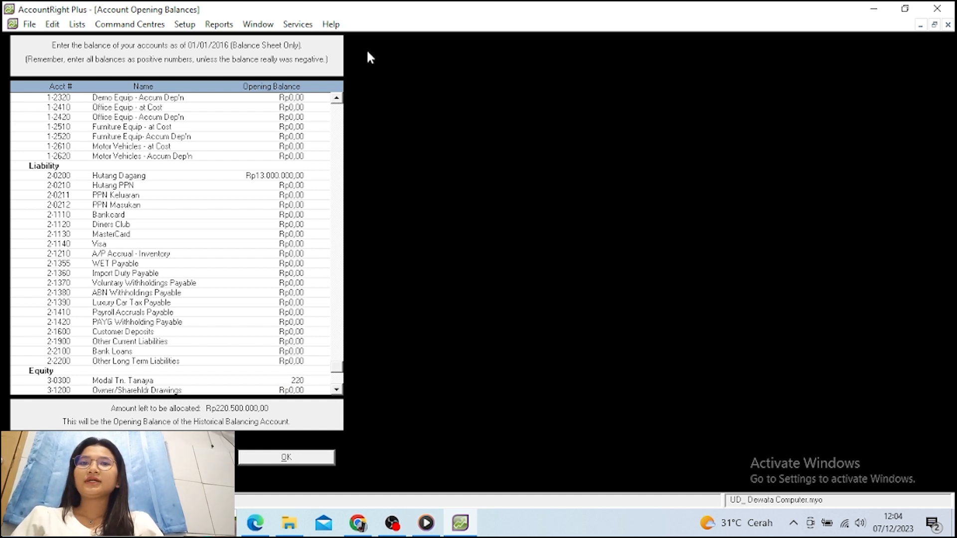
text(05)
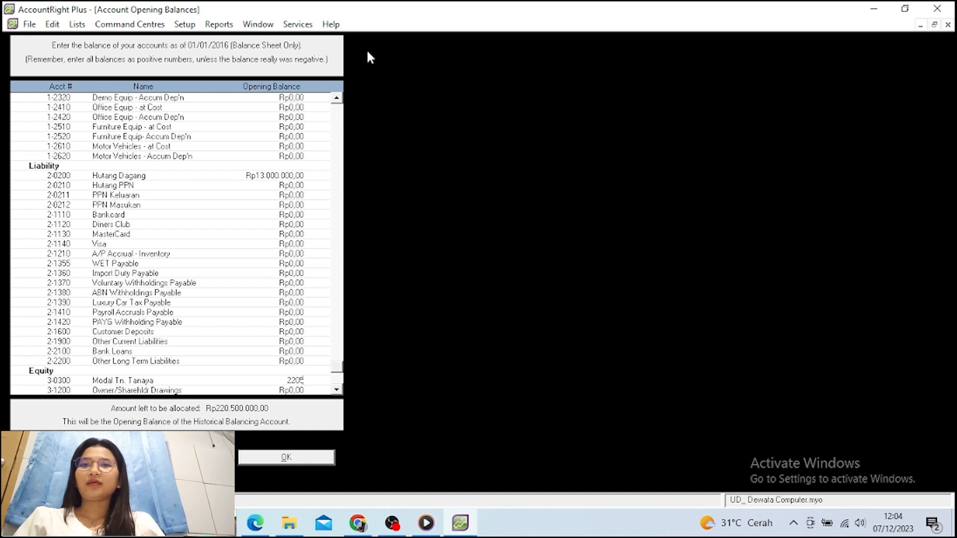
text(00)
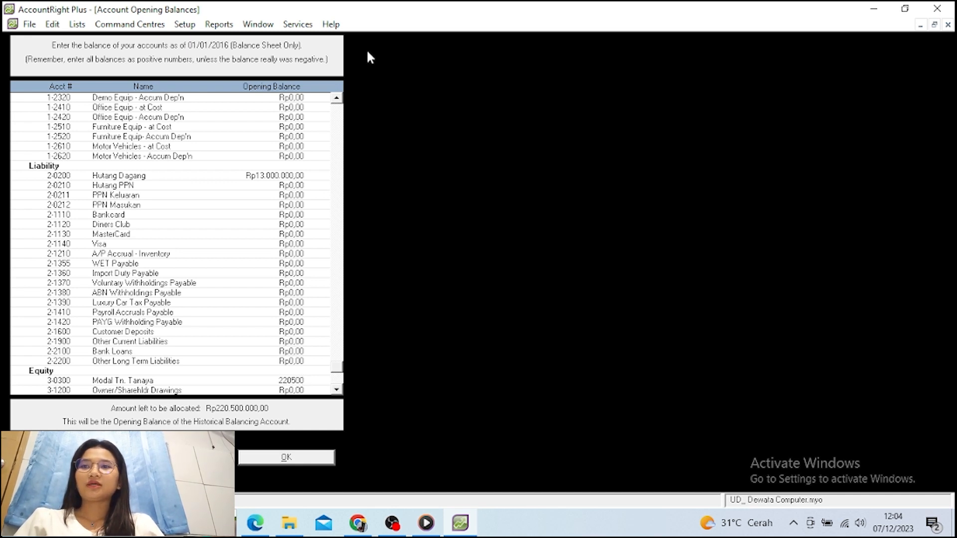
text(000)
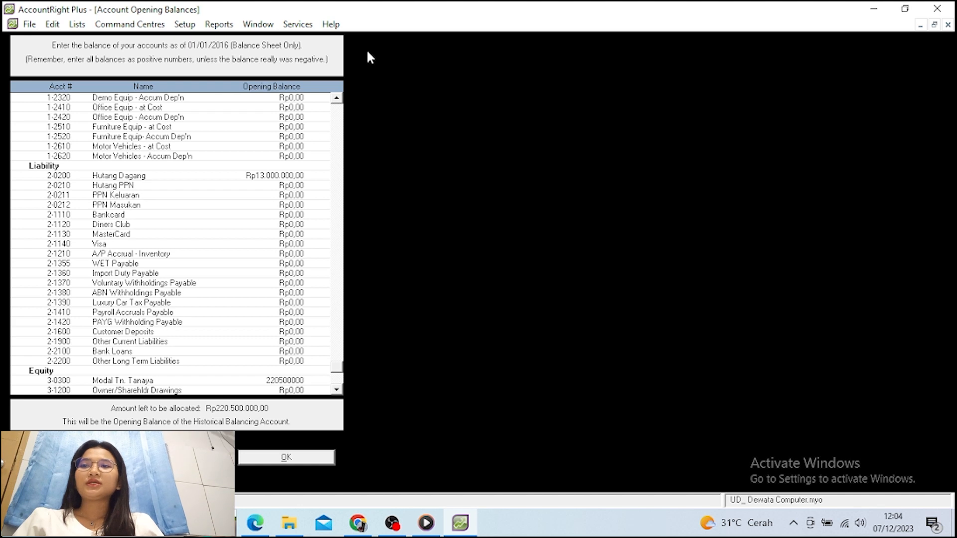
key(Tab)
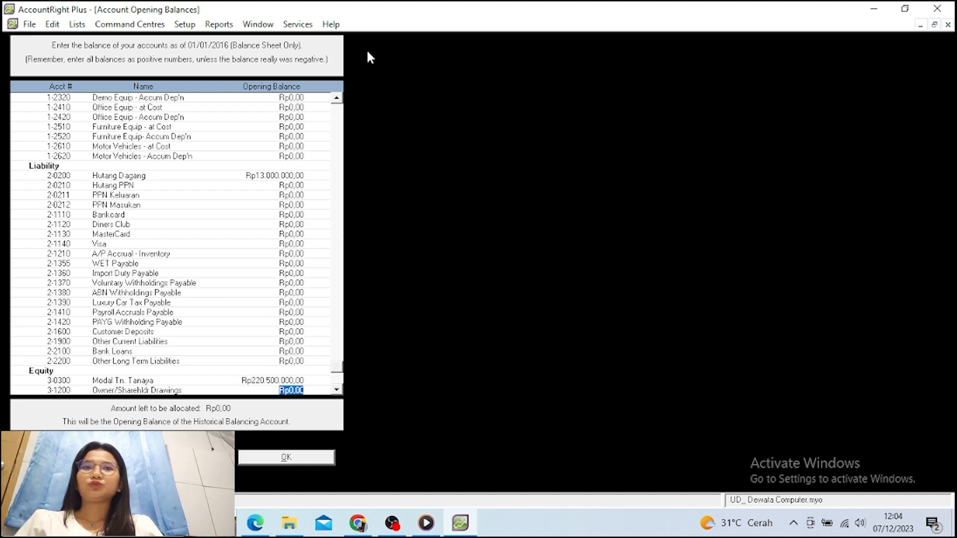
key(Tab)
key(Tab)
key(Tab)
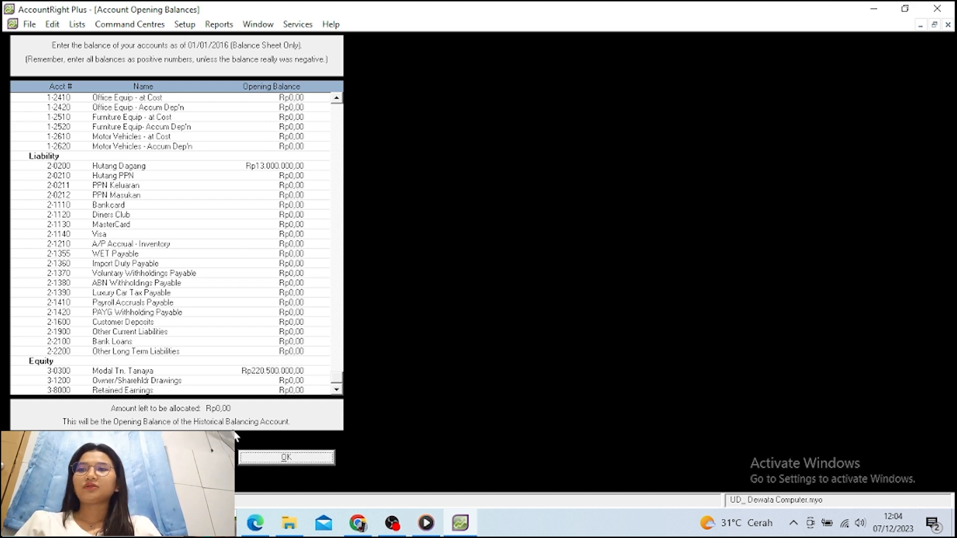
Save the account opening balances and go to the Setup > Balances menu
click(265, 461)
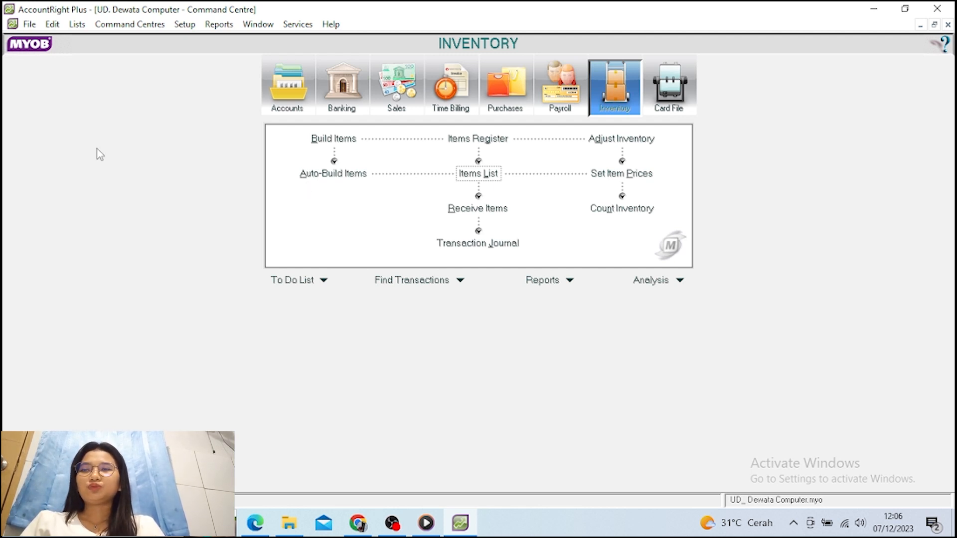
click(181, 25)
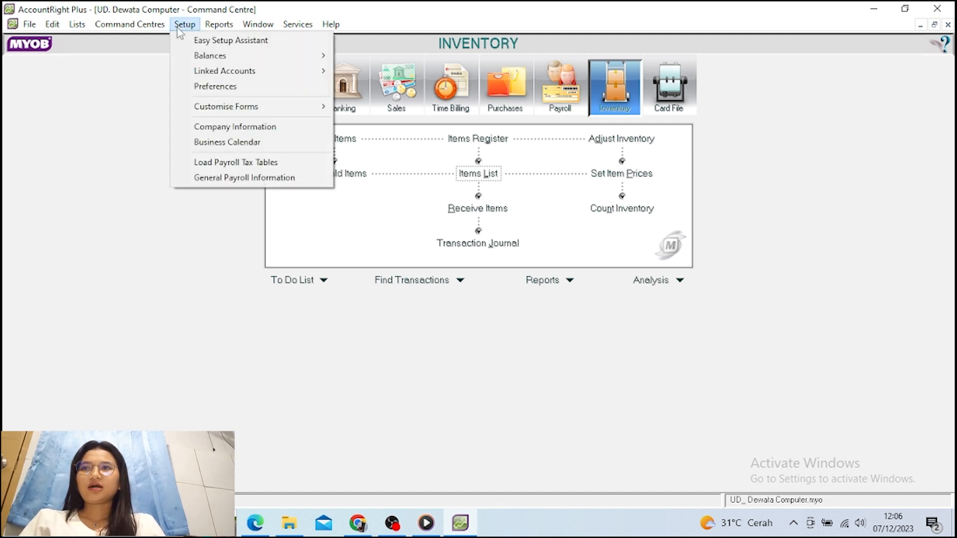
mouse_move(230, 59)
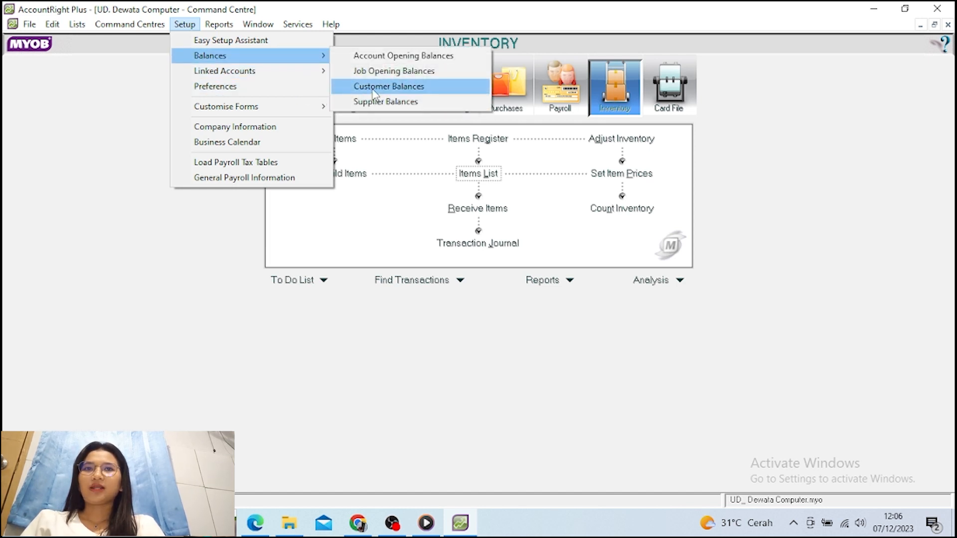
Open Customer Balances and start a Historical Sale for Toko Nirwana
click(374, 92)
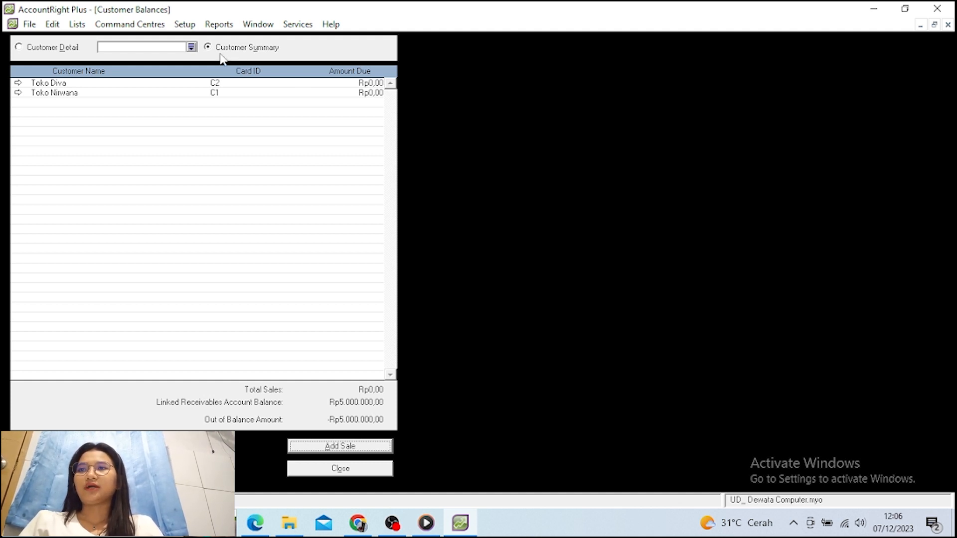
double_click(106, 94)
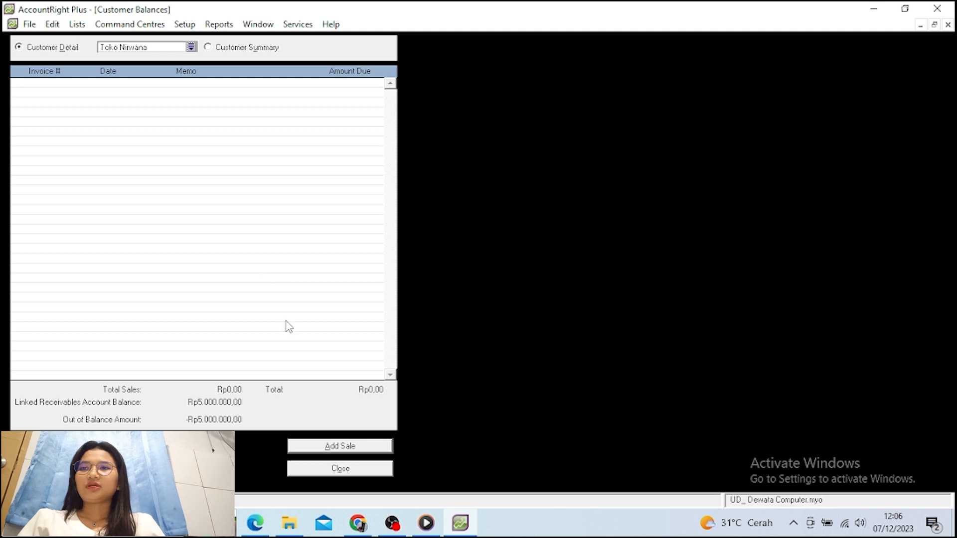
click(324, 447)
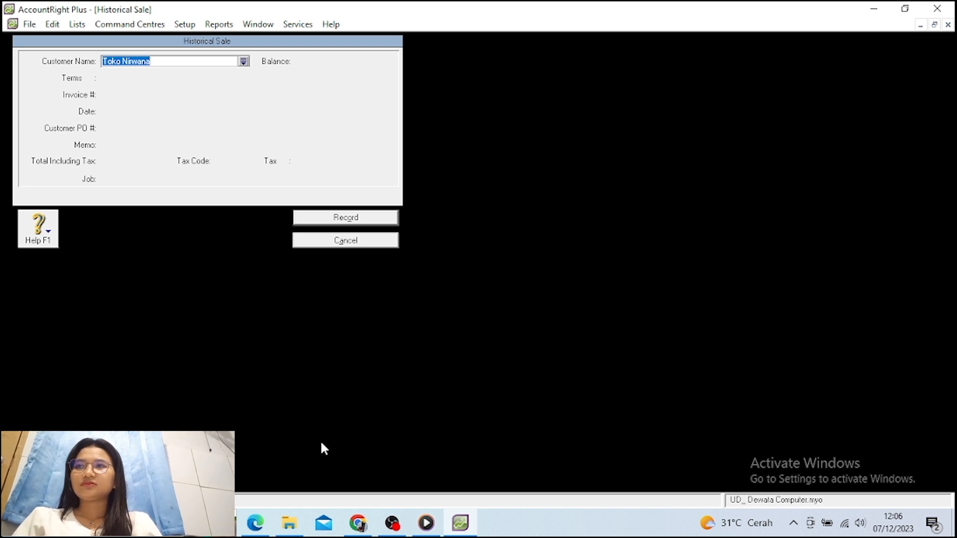
Fill in Toko Nirwana's sale: date 01/01/2016, memo Saldo Awal, total 2.000.000
key(Tab)
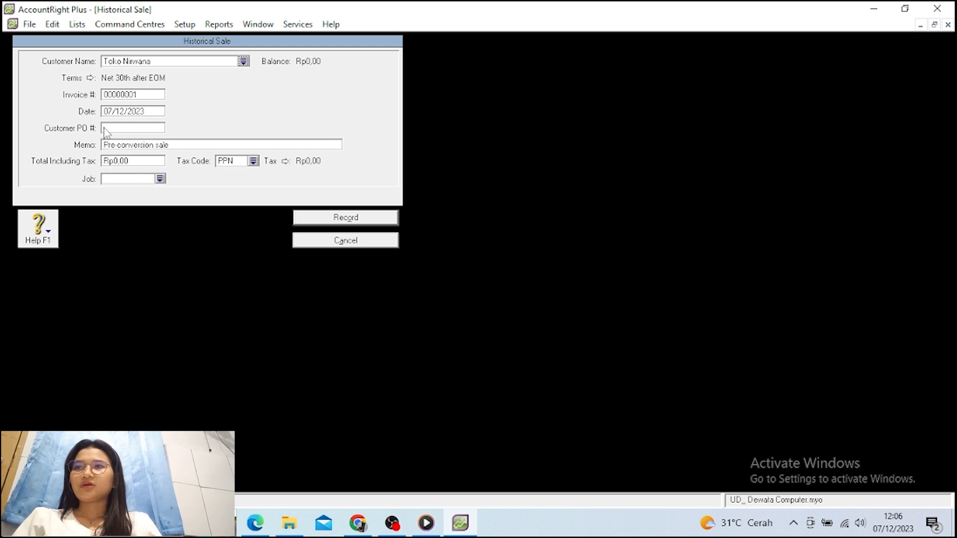
click(124, 113)
click(125, 113)
double_click(124, 113)
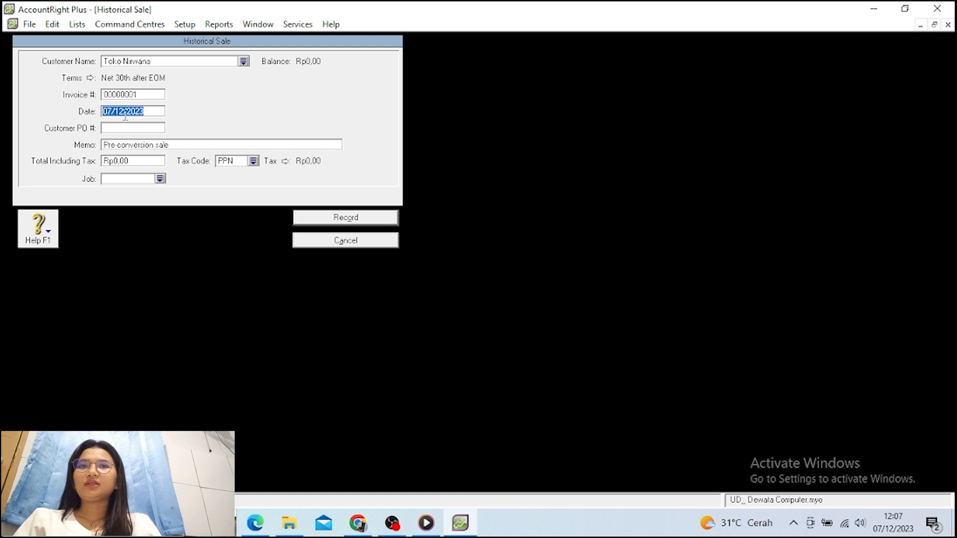
text(01)
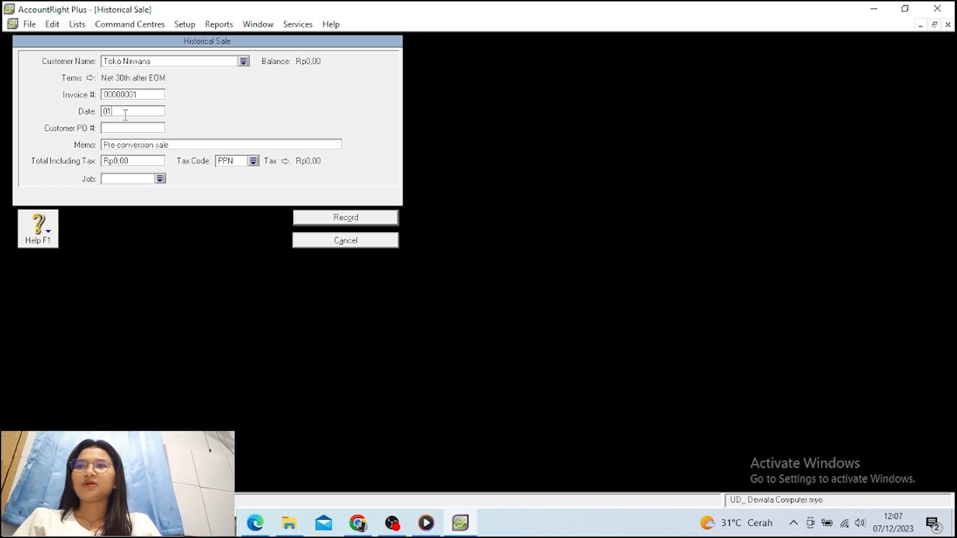
text(/01)
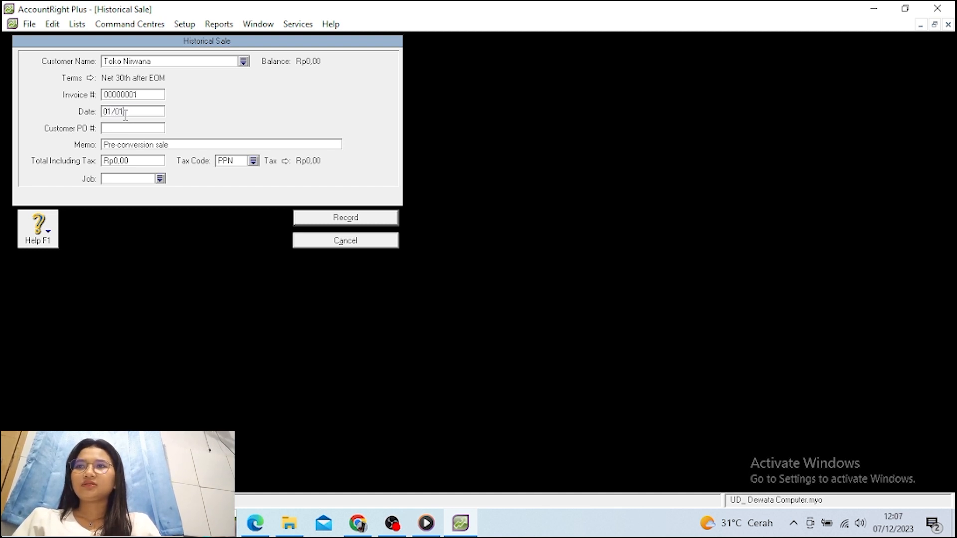
text(/2016)
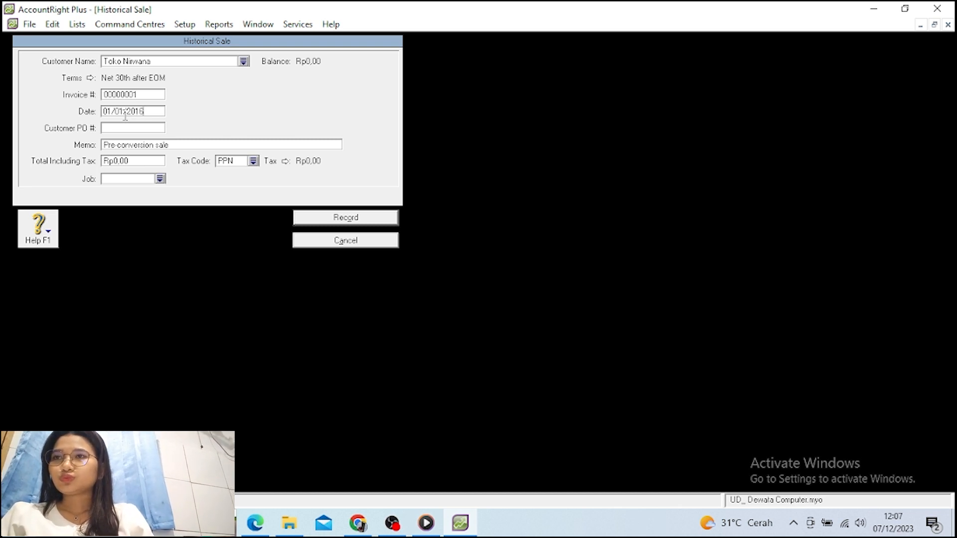
key(Tab)
key(Tab)
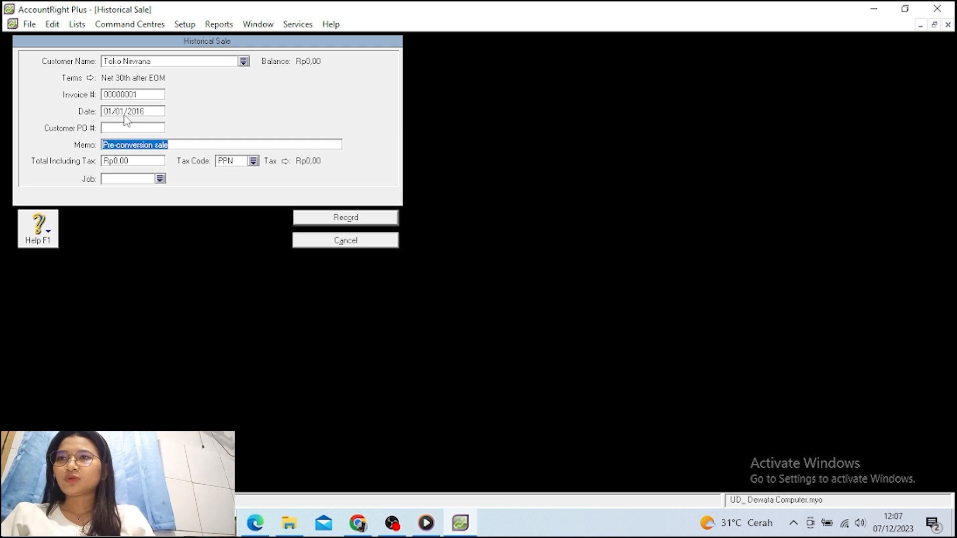
text(S)
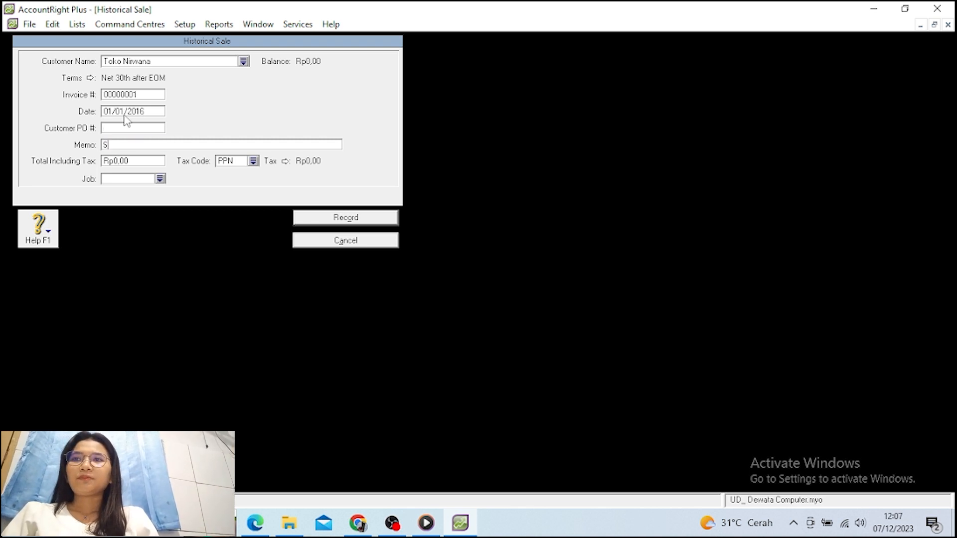
text(aldo )
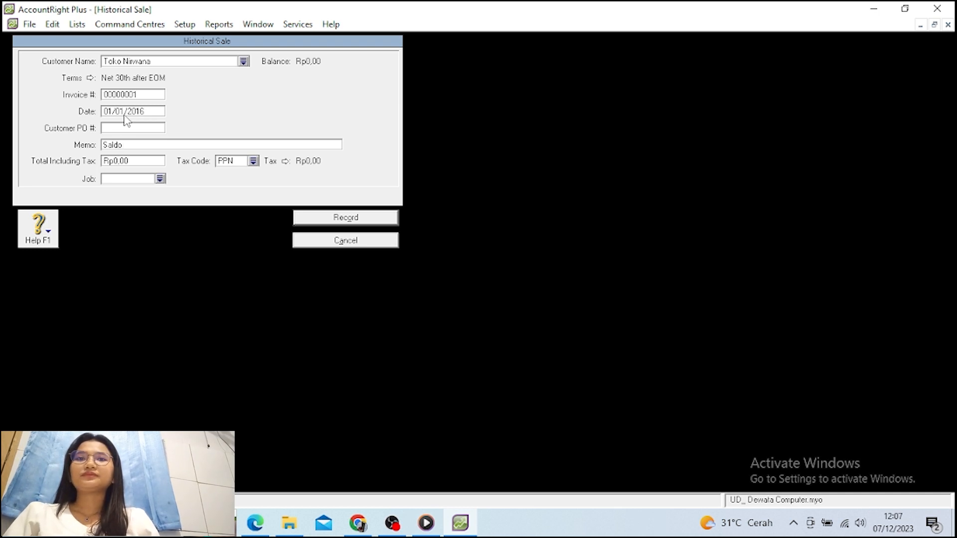
text(Awal)
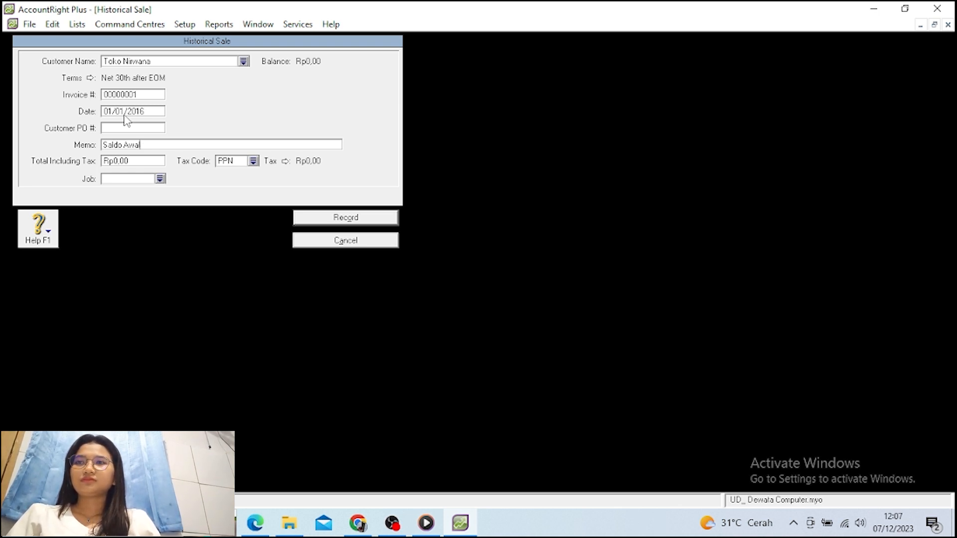
key(Tab)
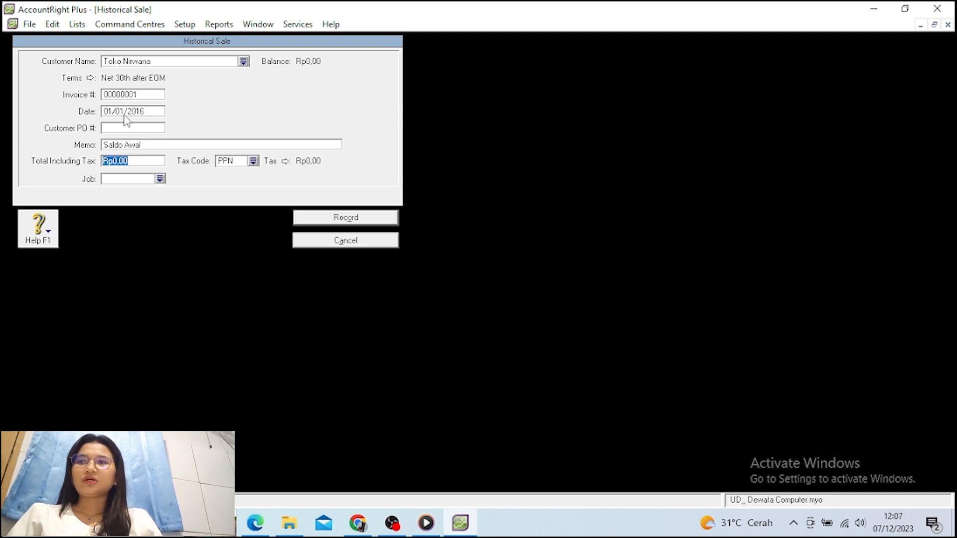
text(2)
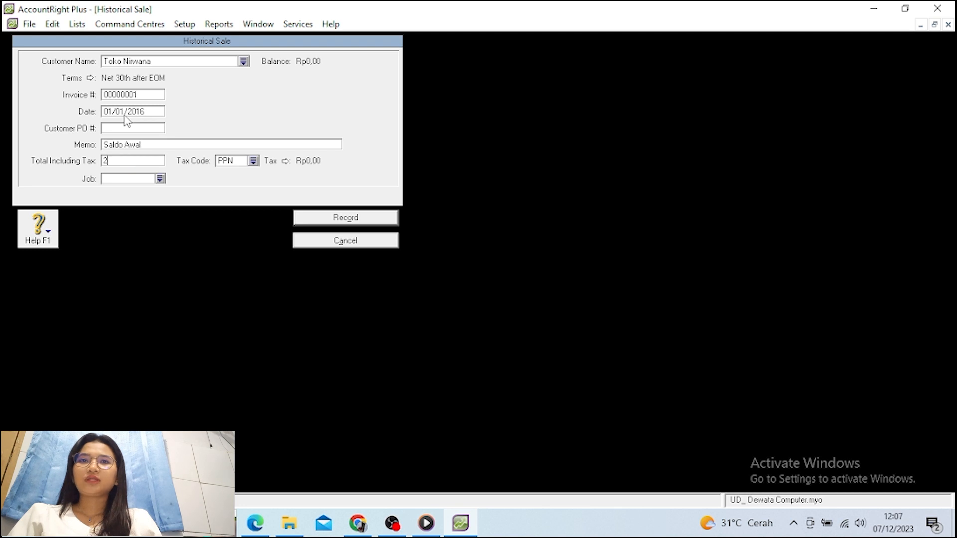
text(.000.0000000)
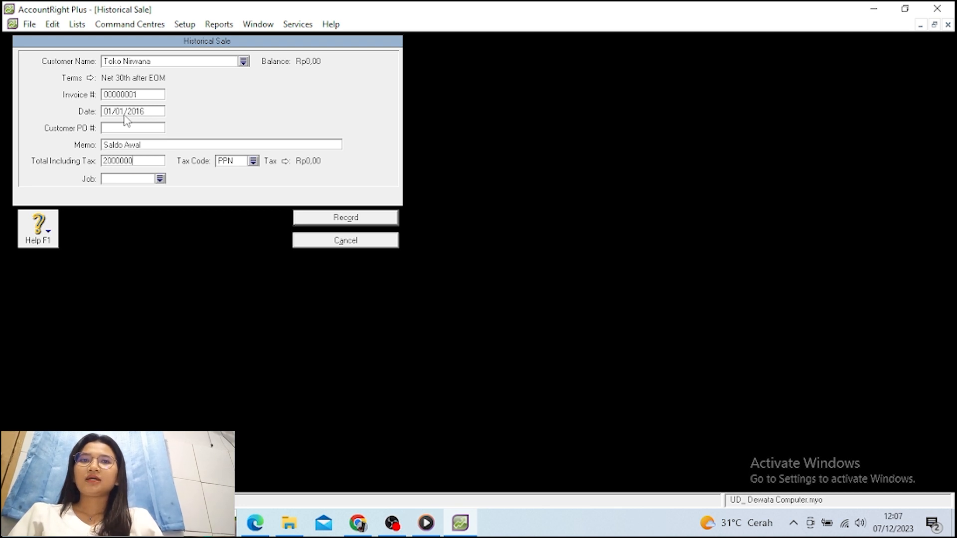
key(Tab)
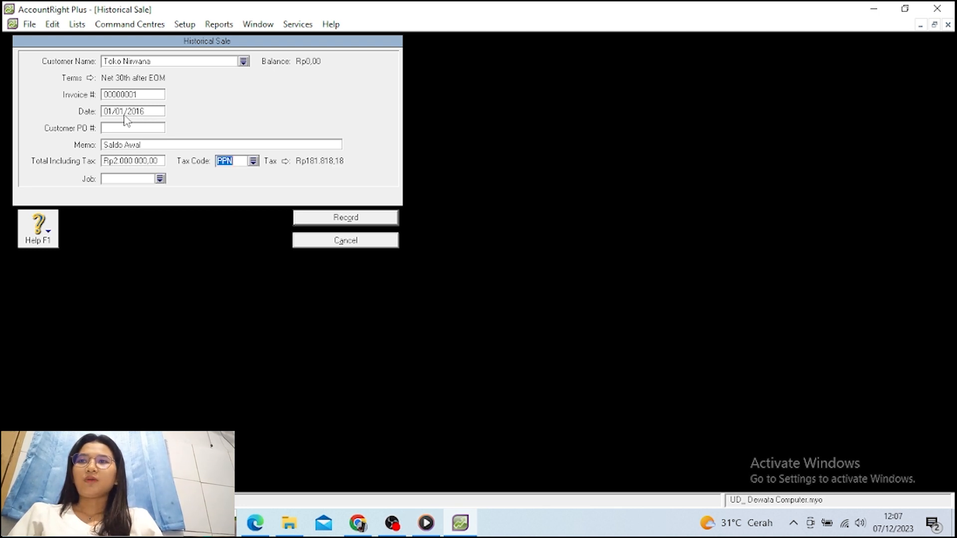
Apply tax code N-T and record the sale, acknowledging the cash-basis note
click(253, 161)
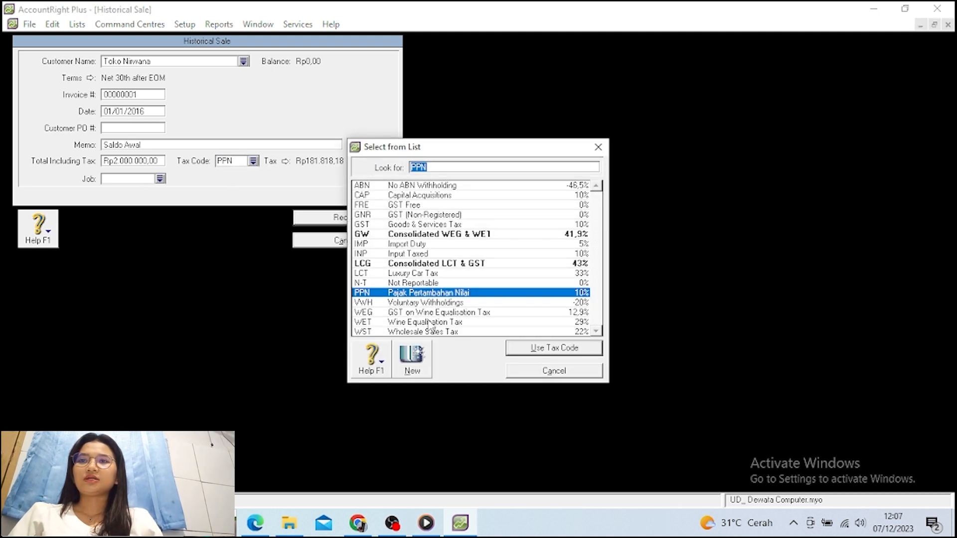
click(402, 283)
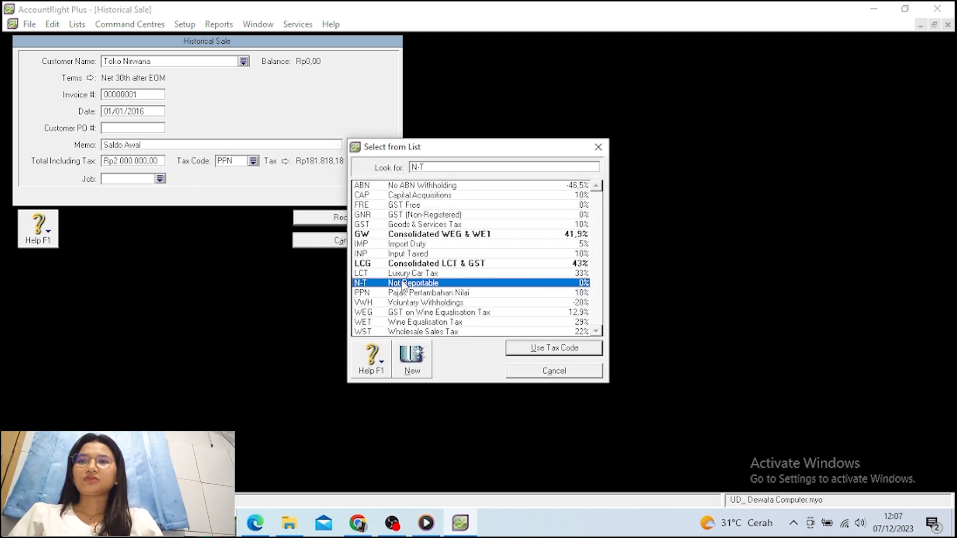
click(535, 350)
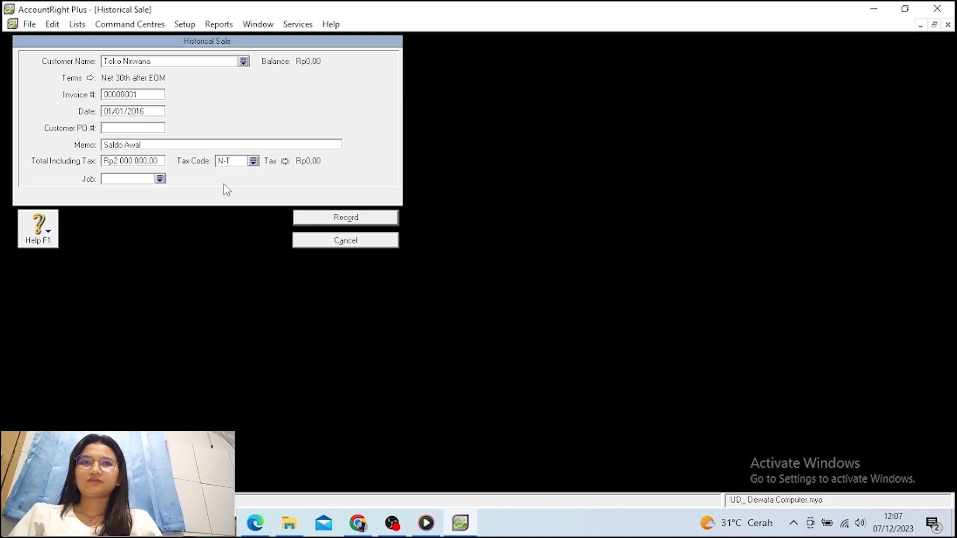
click(327, 219)
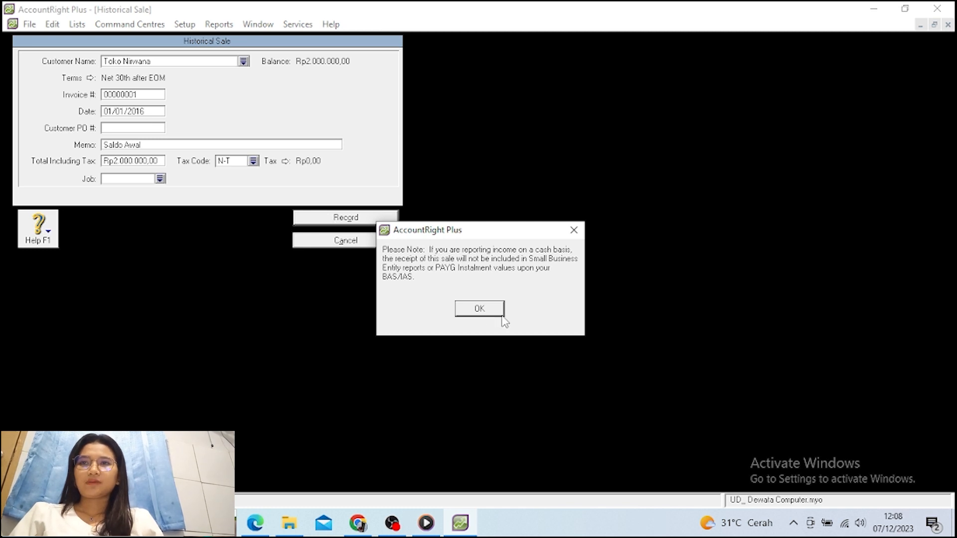
click(479, 308)
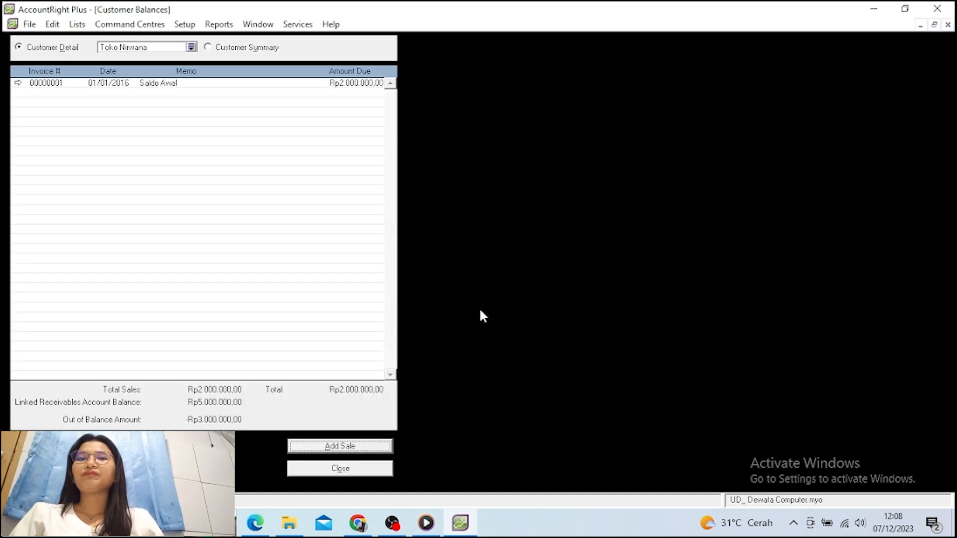
Close Customer Balances and return to the balances summary through Setup > Balances
click(342, 470)
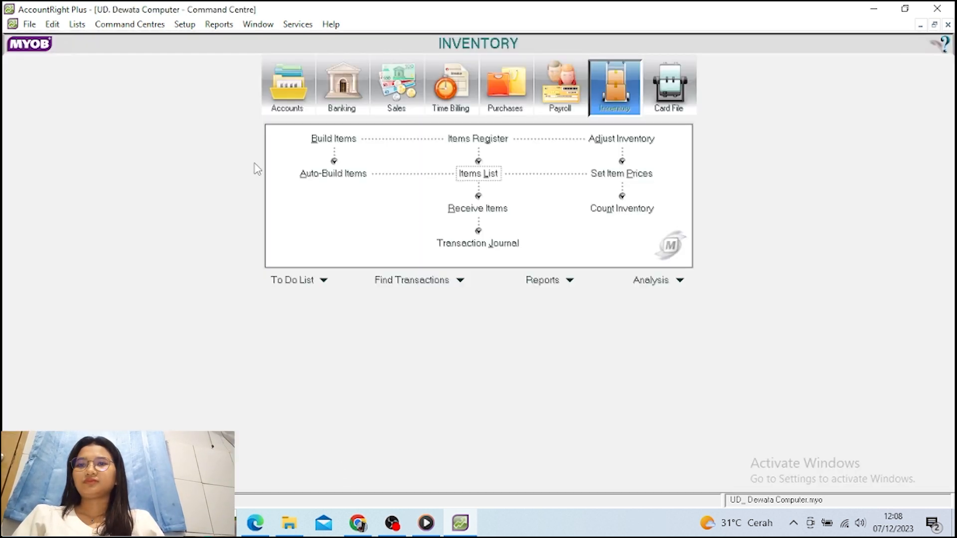
click(188, 29)
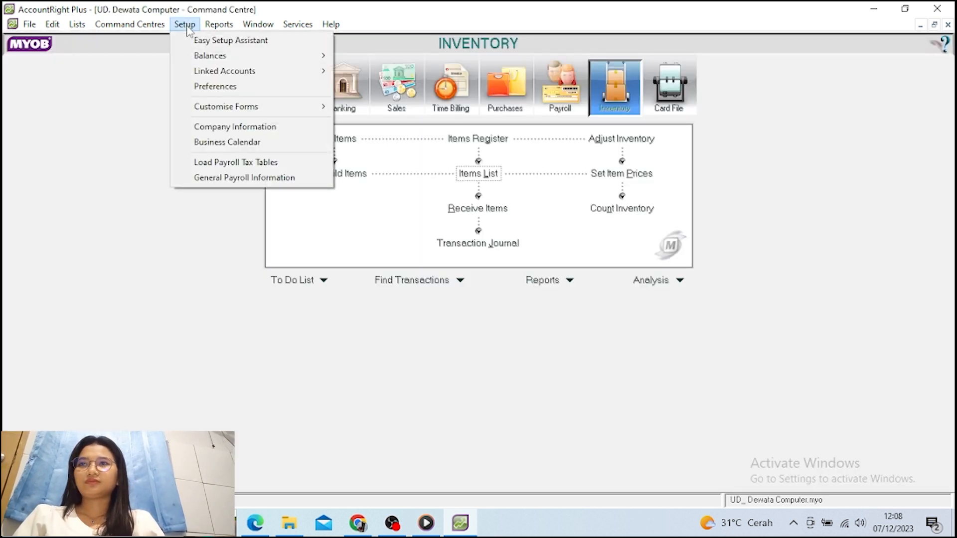
mouse_move(204, 62)
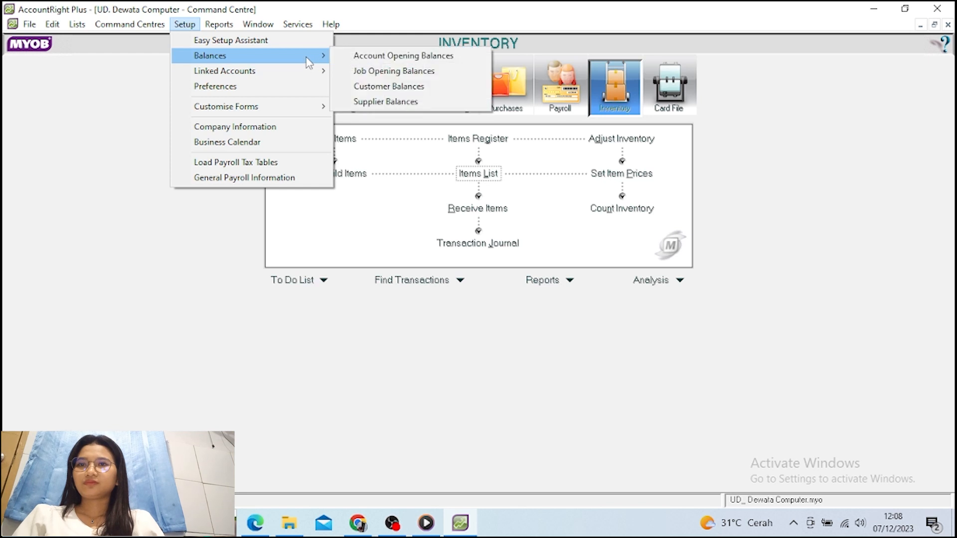
click(384, 103)
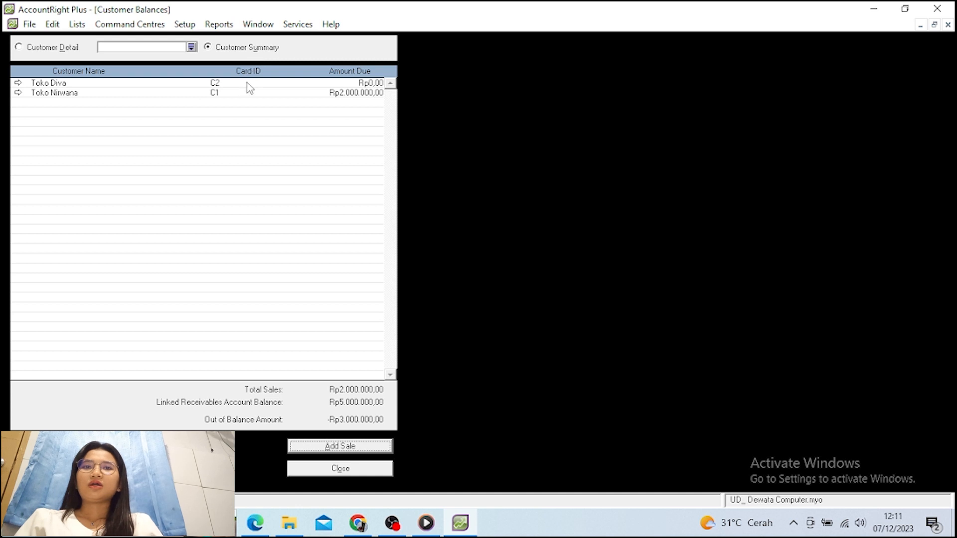
Start a Historical Sale for Toko Diva with memo Saldo Awal and total 3.000.000
double_click(246, 83)
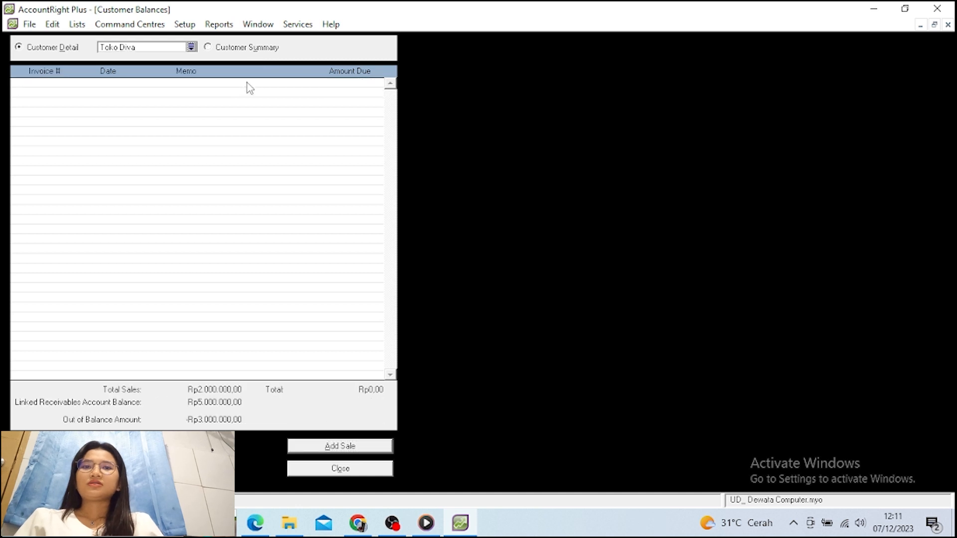
click(340, 447)
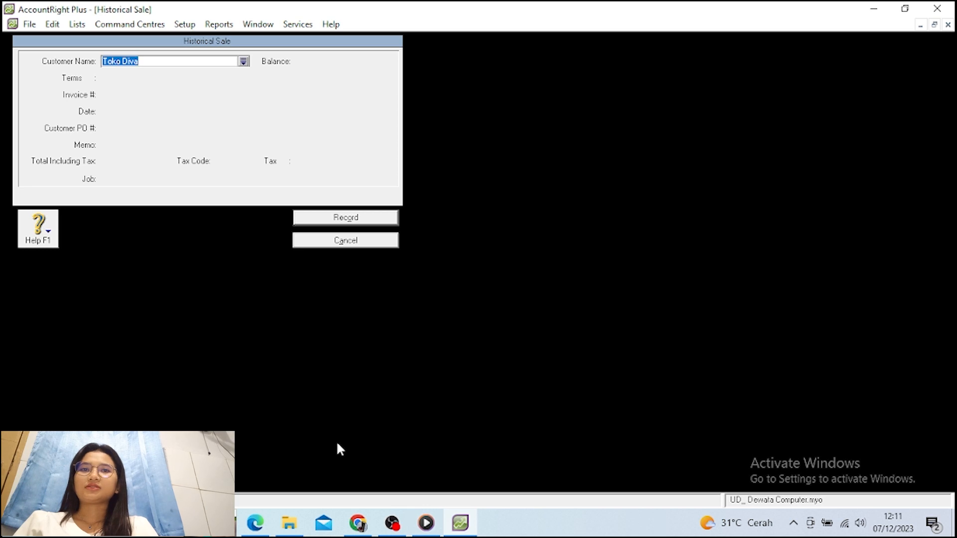
key(Tab)
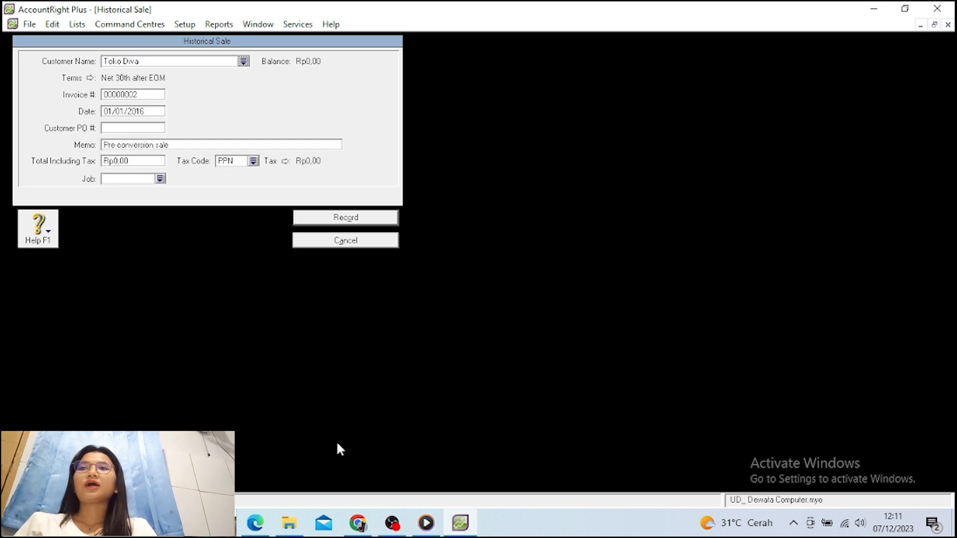
key(Tab)
key(Tab)
key(Tab)
key(Tab)
key(Tab)
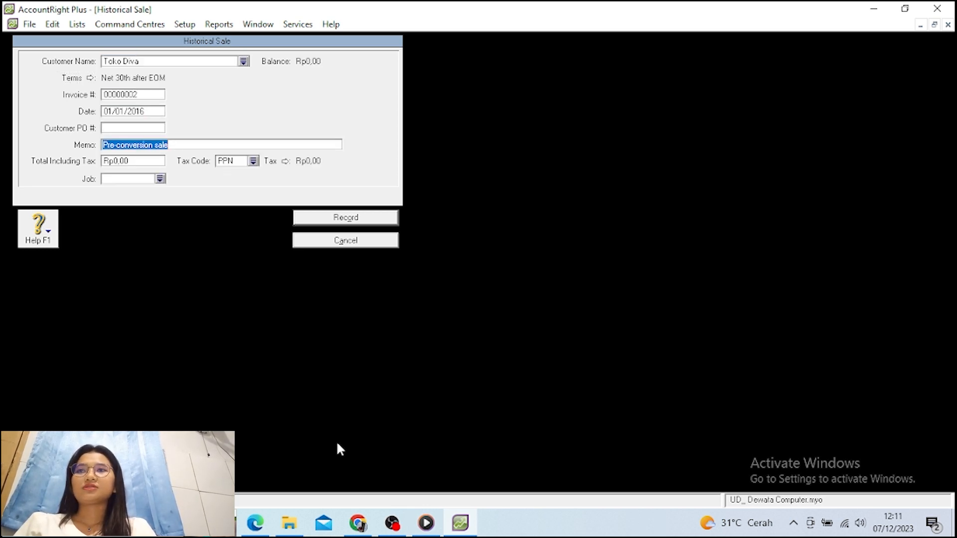
text(Sa)
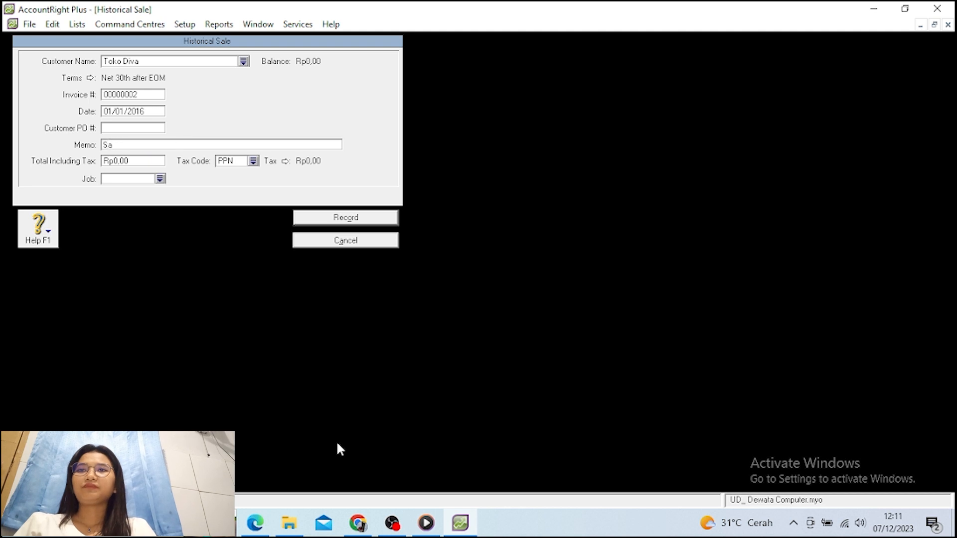
text(ldo )
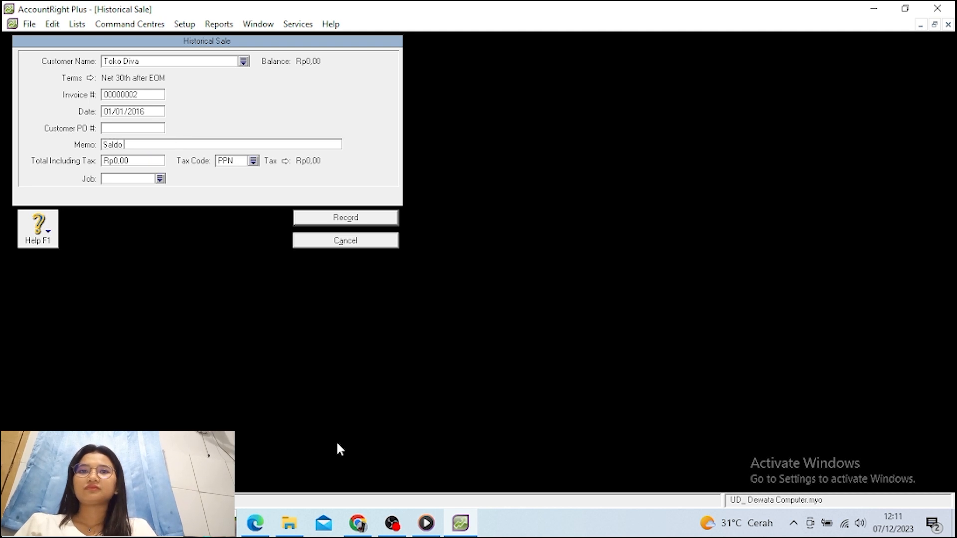
text(Awa)
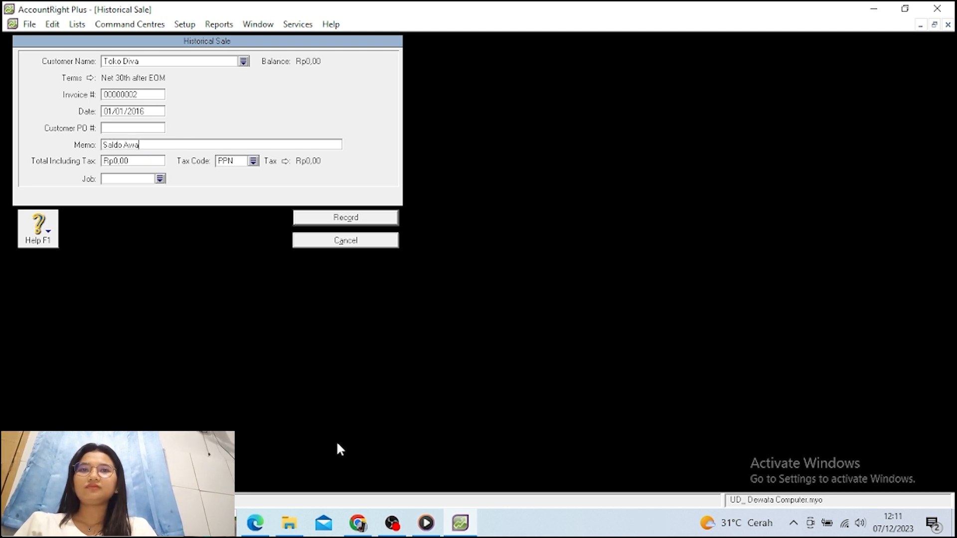
text(l)
key(Tab)
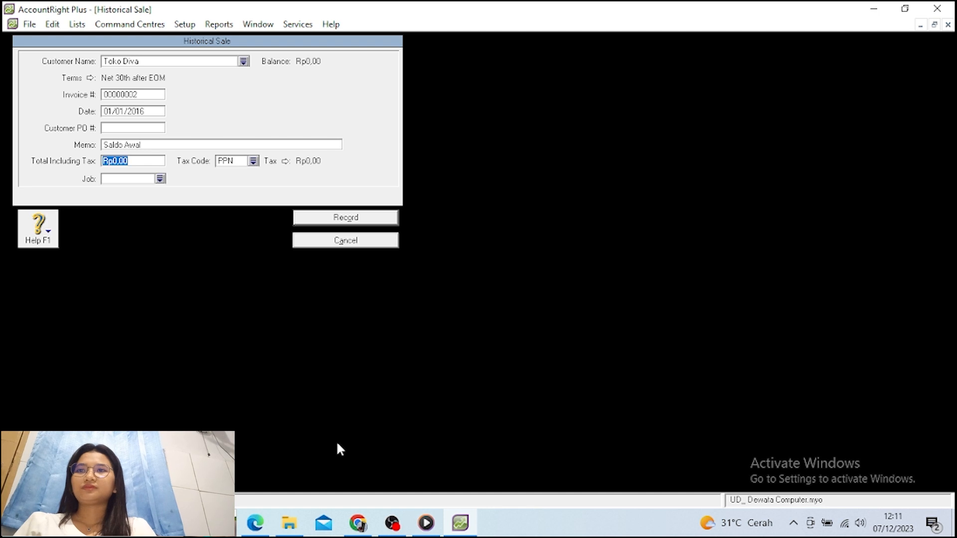
text(3000)
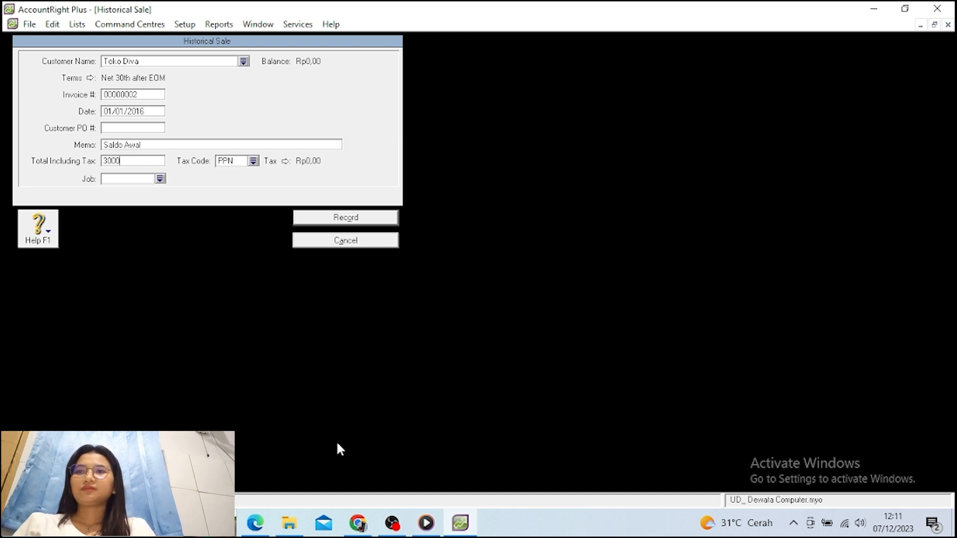
text(000)
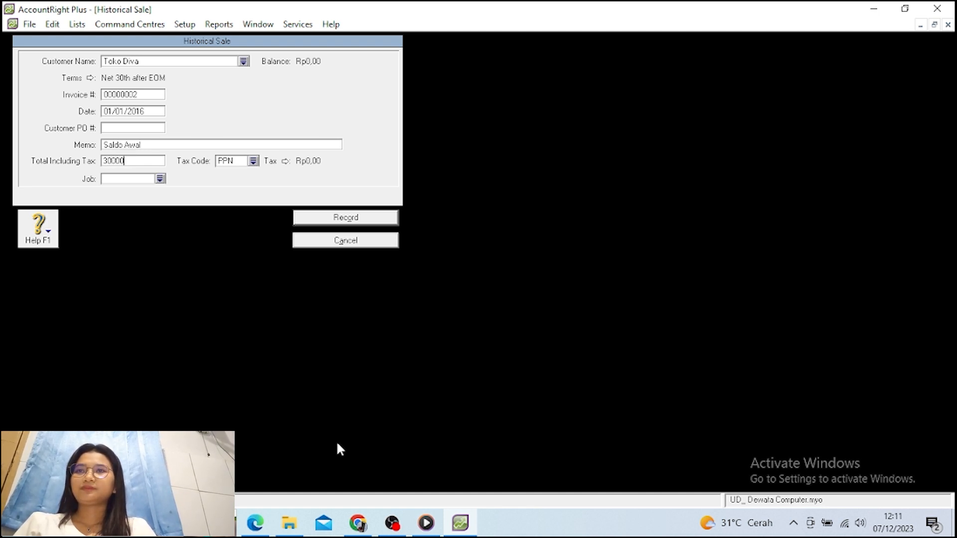
key(Tab)
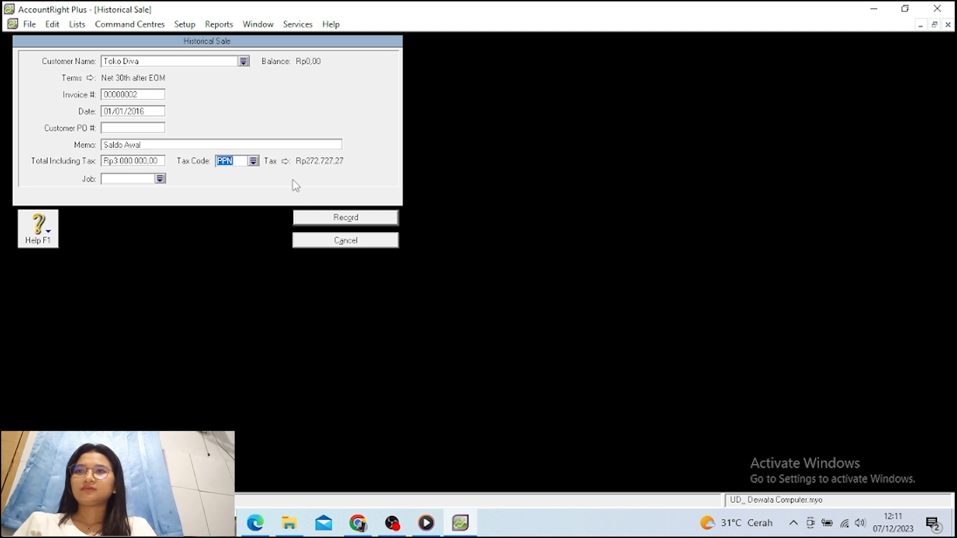
Apply tax code N-T, record the sale and dismiss both messages
click(253, 161)
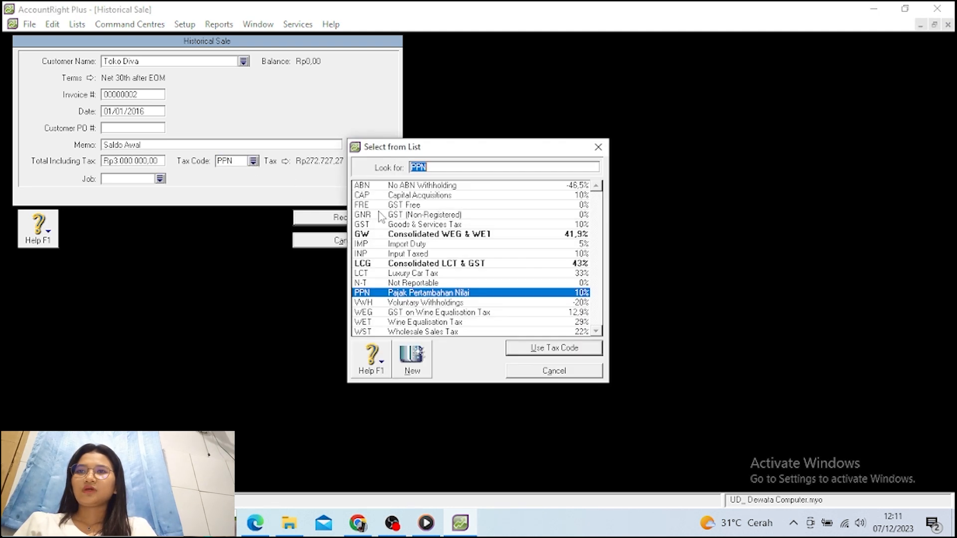
click(428, 283)
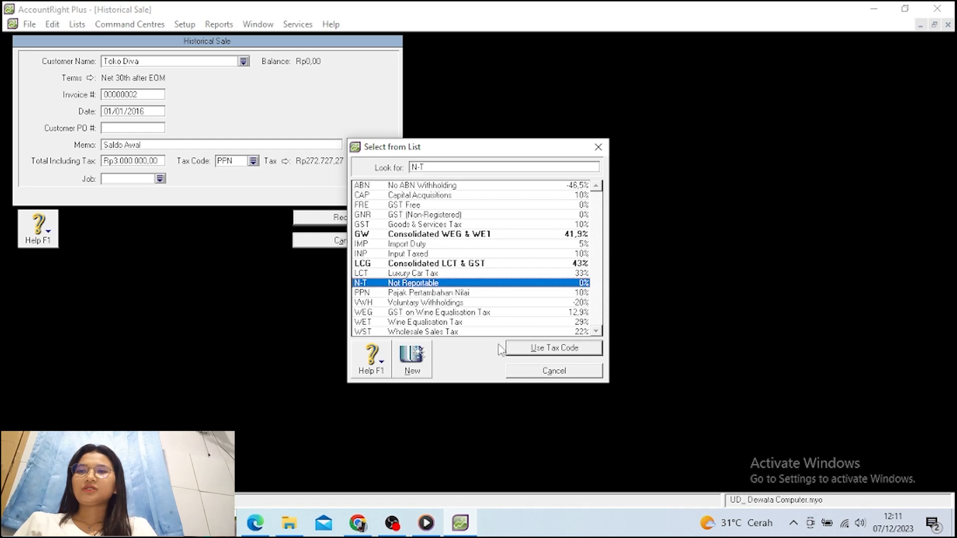
click(513, 348)
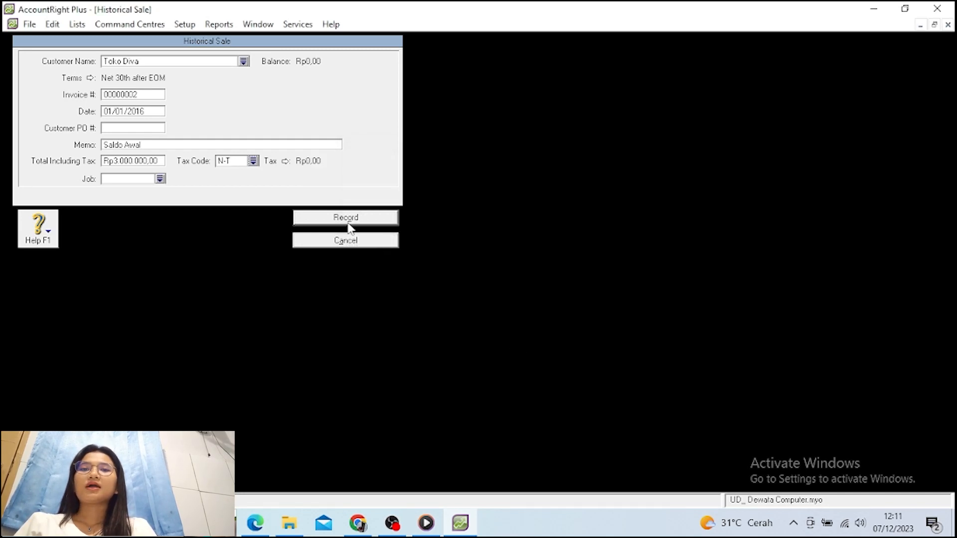
click(347, 223)
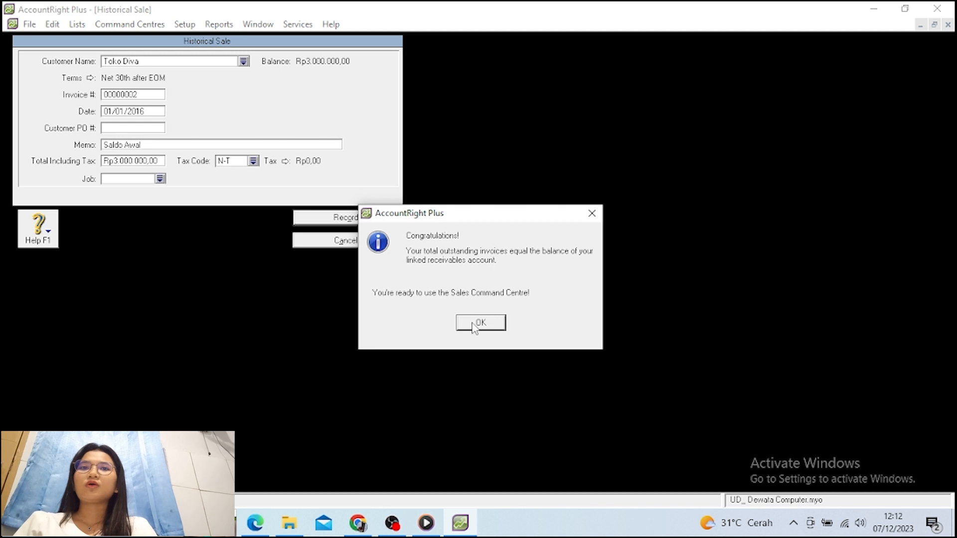
click(475, 324)
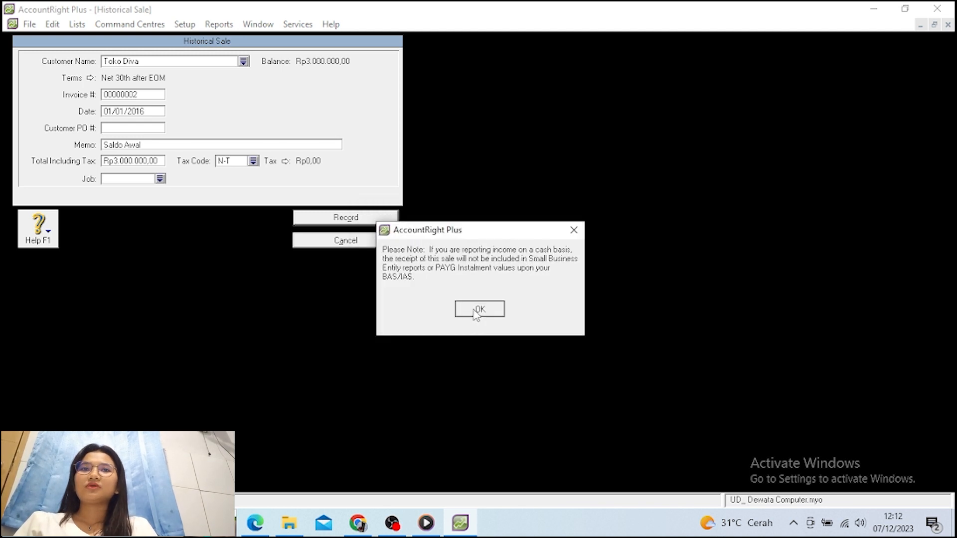
click(477, 311)
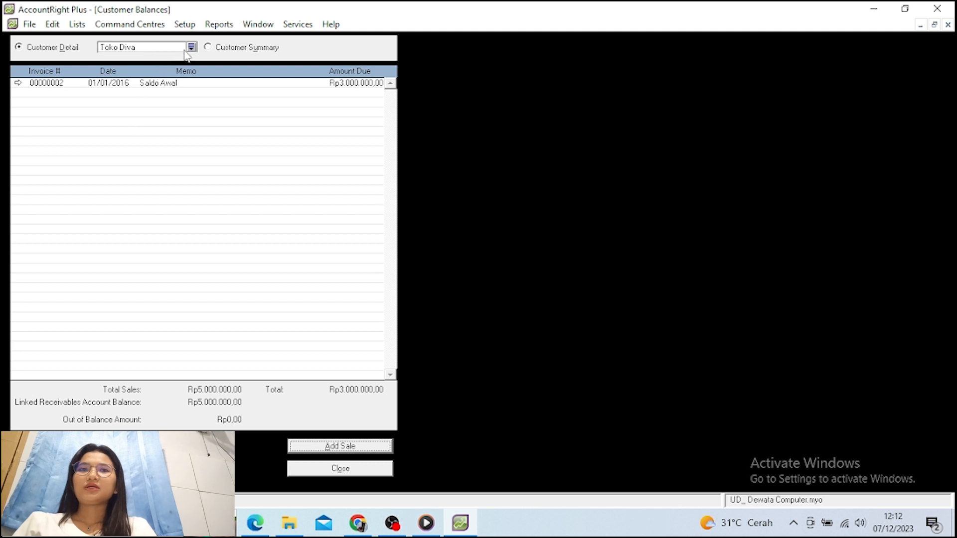
Close Customer Balances and open Supplier Balances from Setup > Balances
click(376, 473)
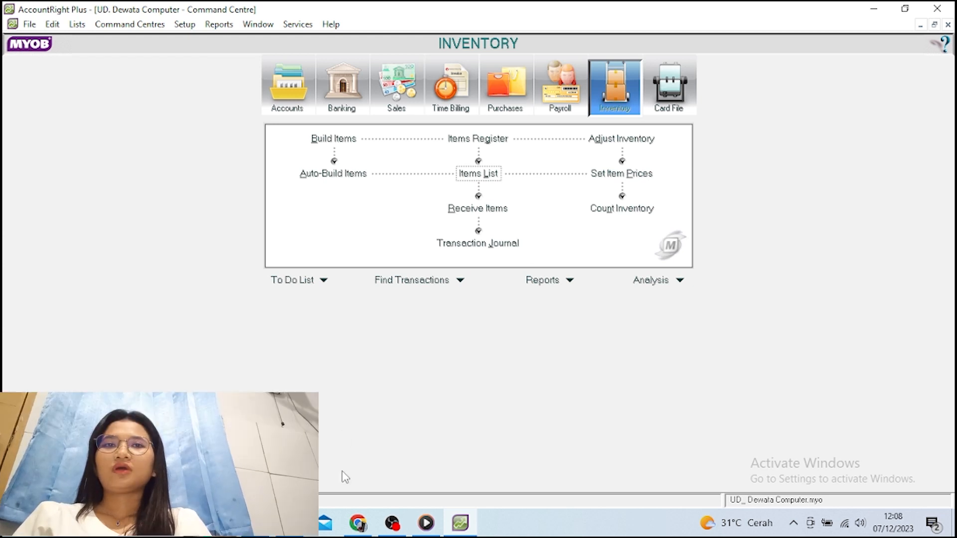
click(188, 26)
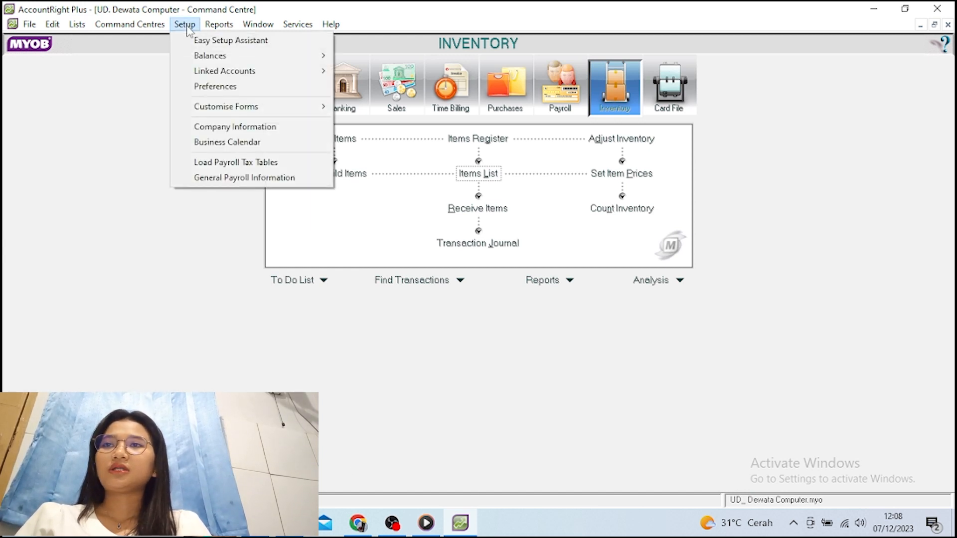
mouse_move(202, 60)
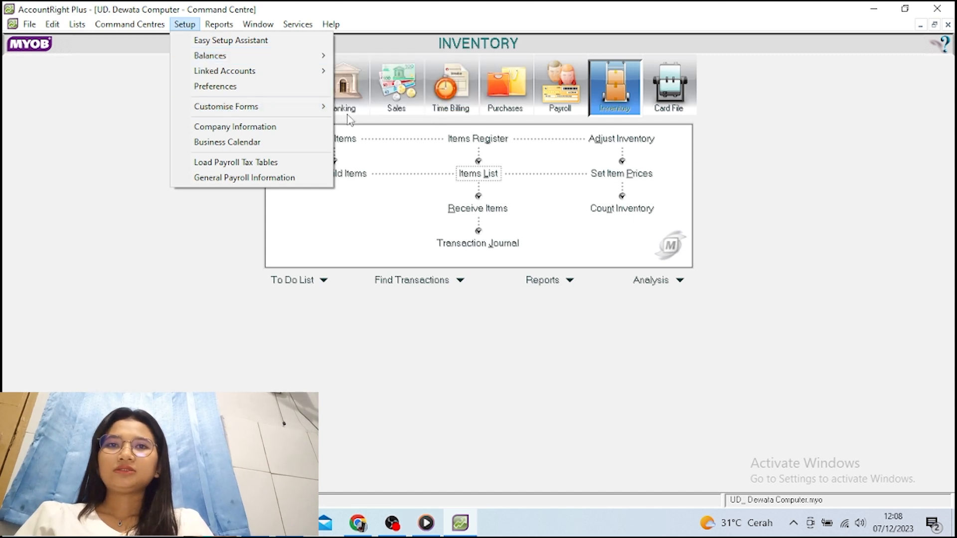
mouse_move(314, 57)
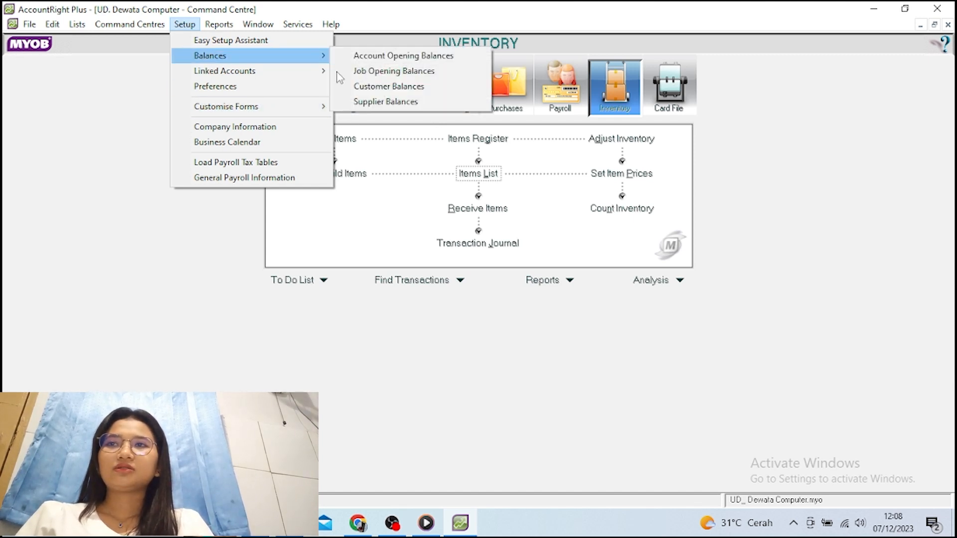
click(387, 101)
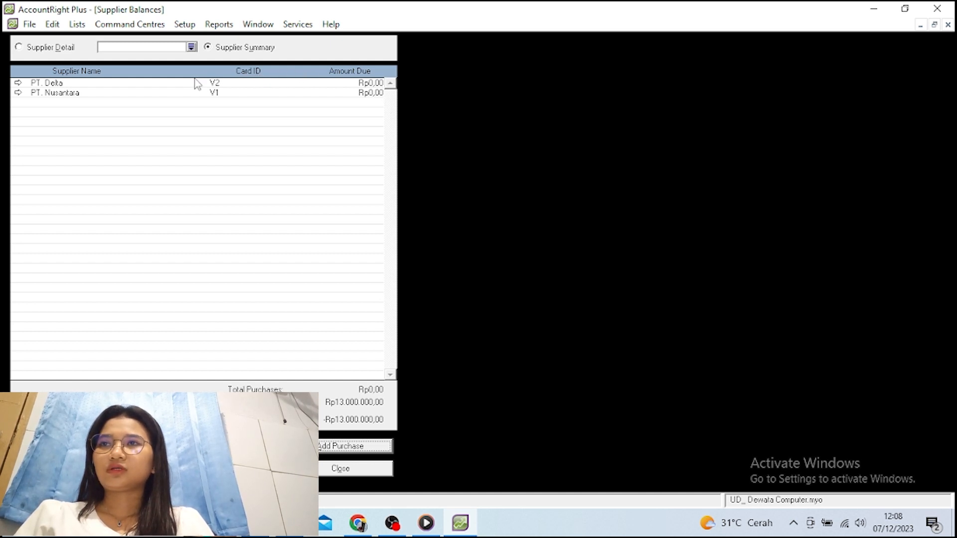
Start PT. Nusantara's historical purchase: date 01/01/2016, memo Saldo Awal, total 8.000.000
double_click(153, 93)
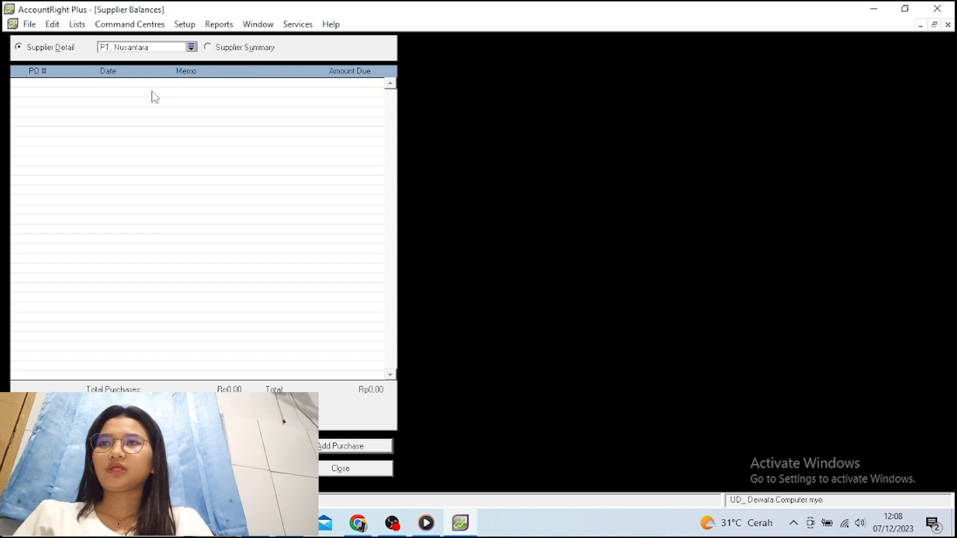
click(319, 452)
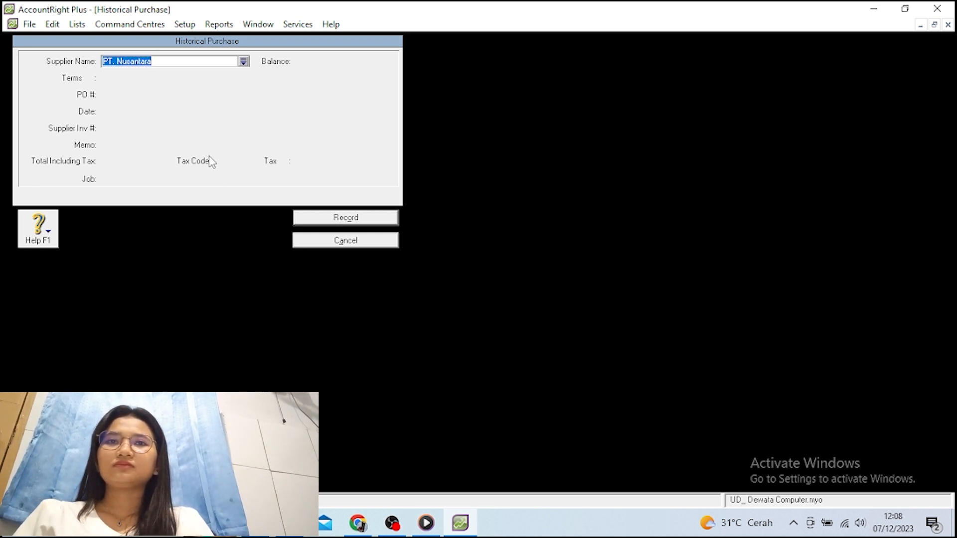
key(Tab)
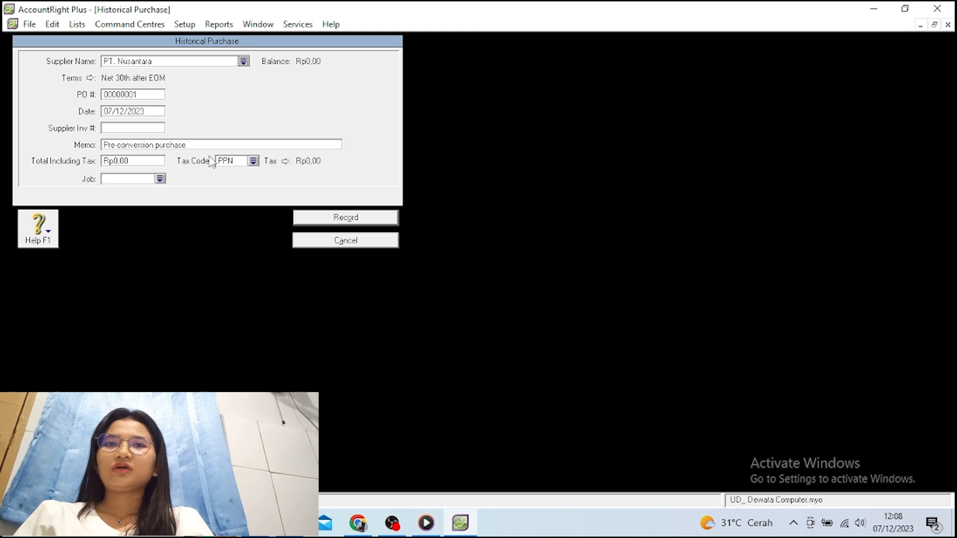
click(121, 109)
double_click(121, 109)
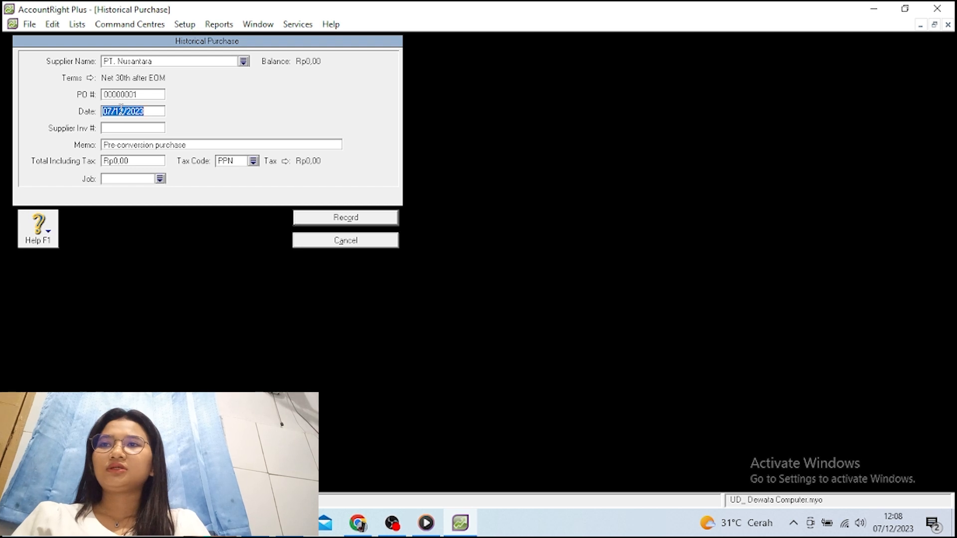
text(0)
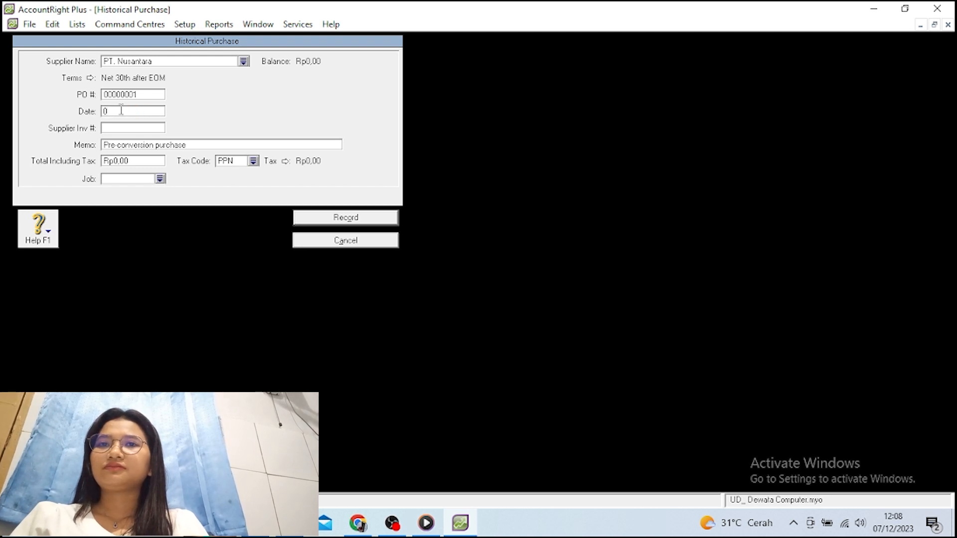
text(1/01)
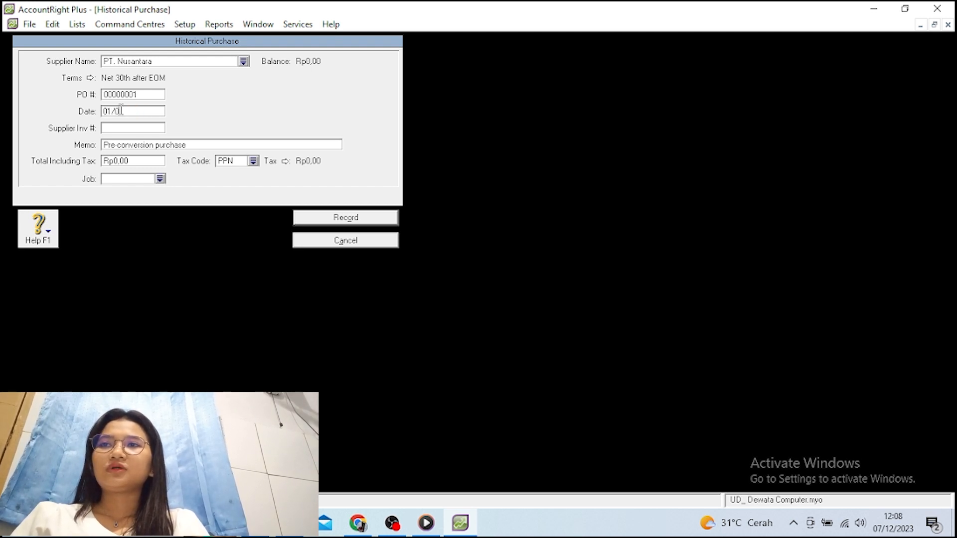
text(/2)
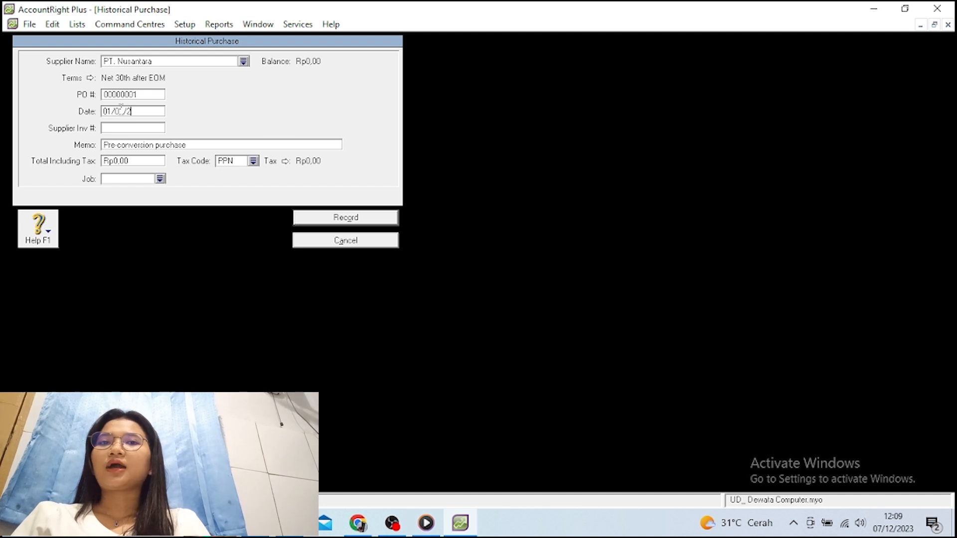
text(016)
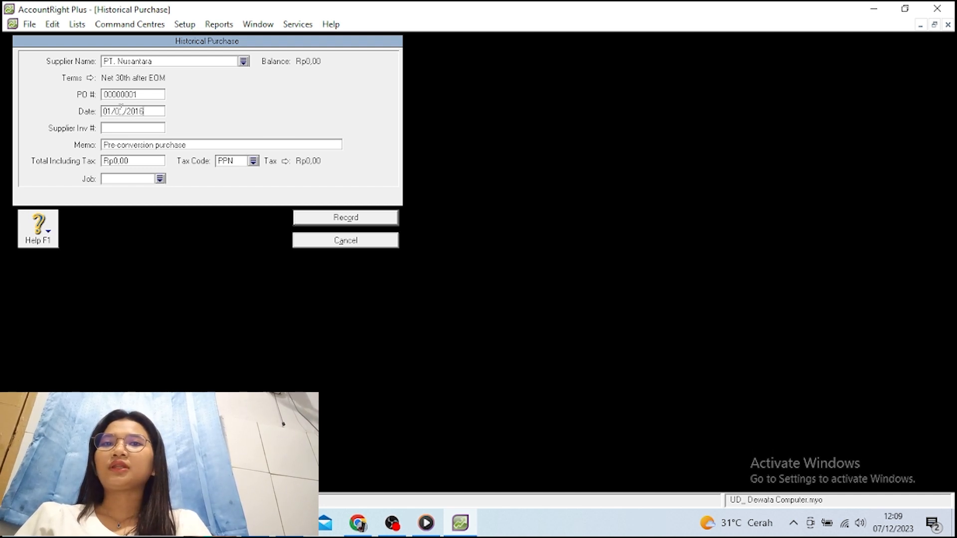
key(Tab)
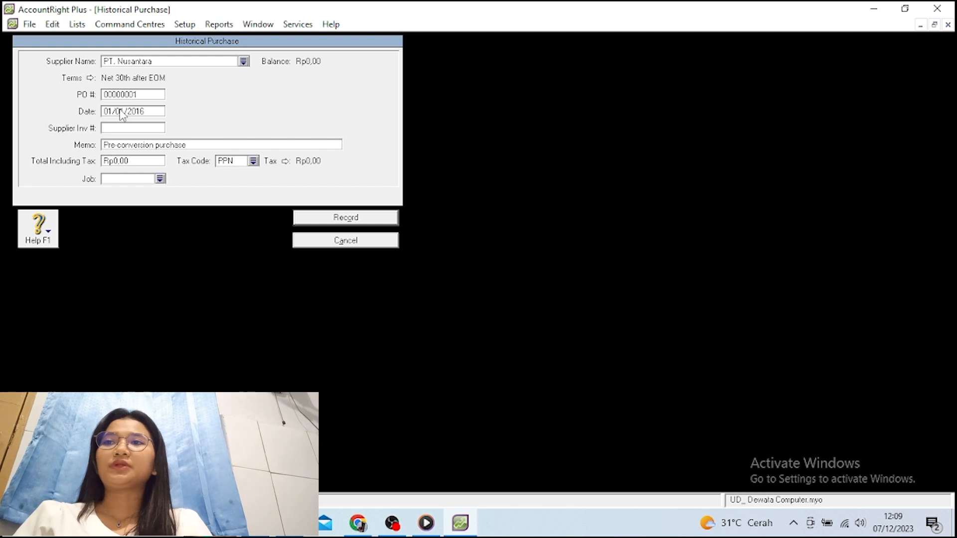
key(Tab)
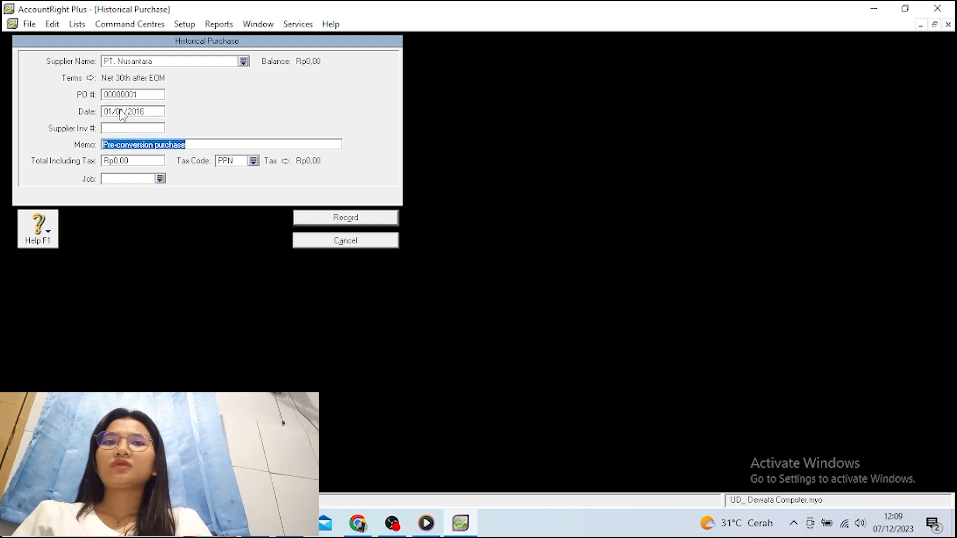
text(Sa)
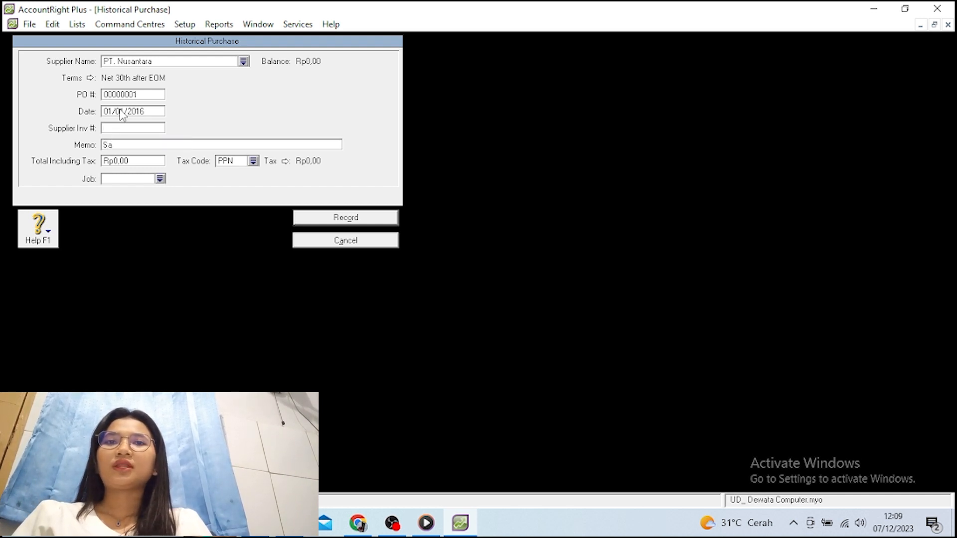
text(ldo )
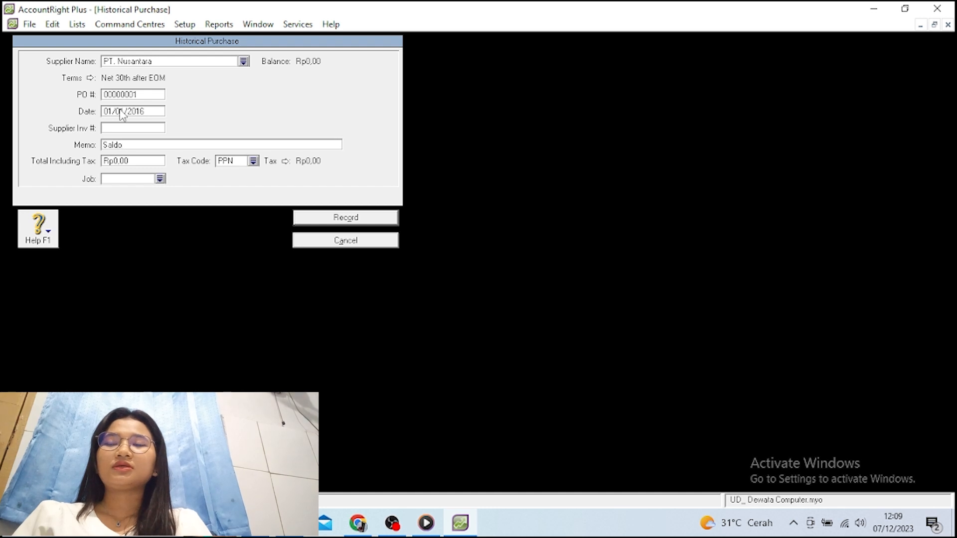
text(Aw)
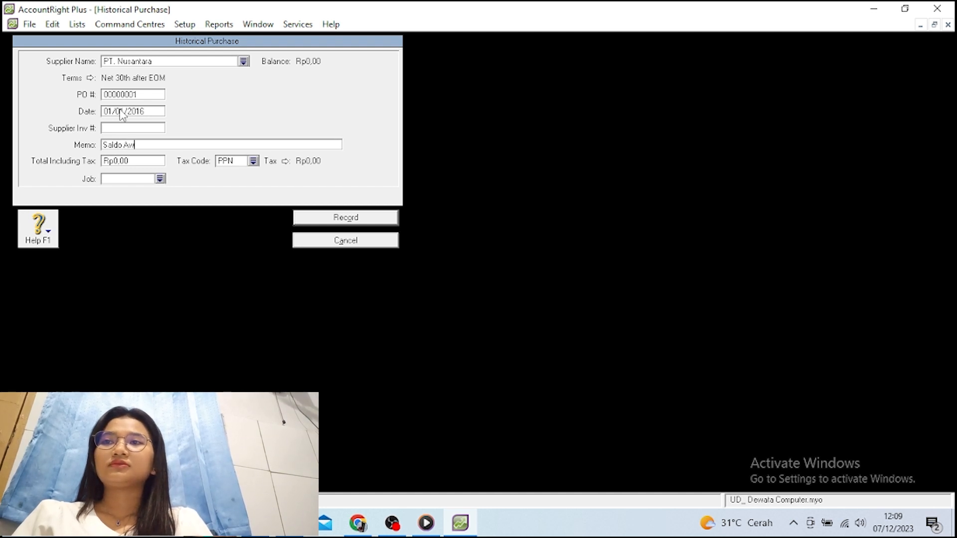
text(l)
key(Tab)
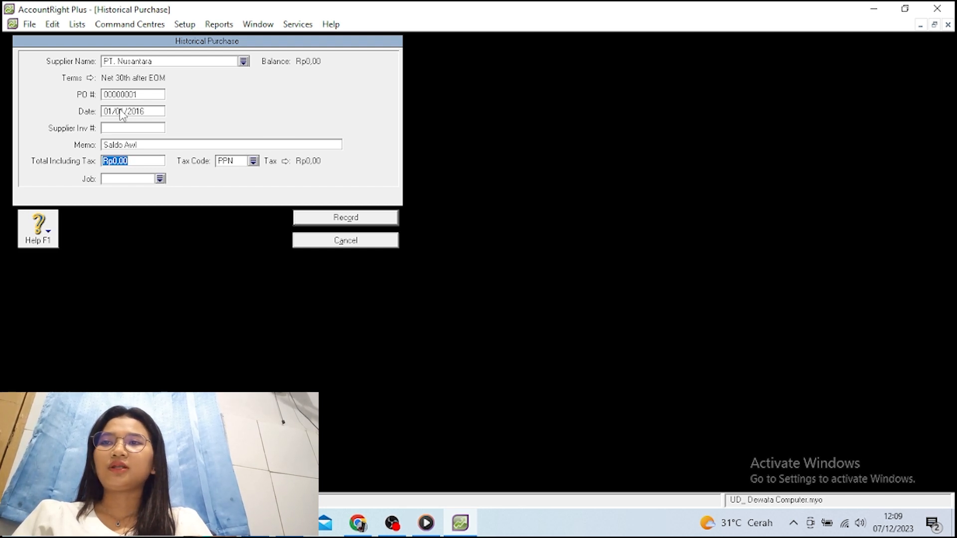
text(8000)
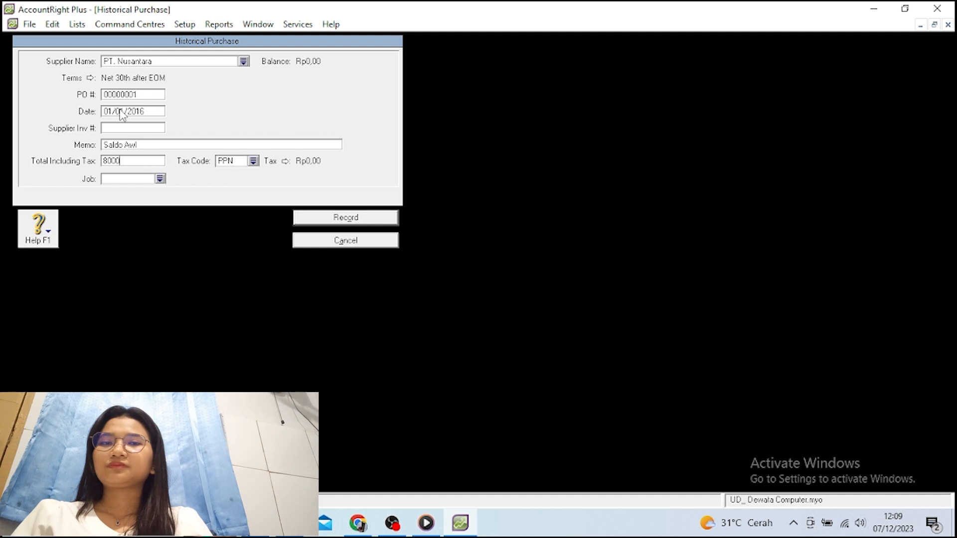
text(000)
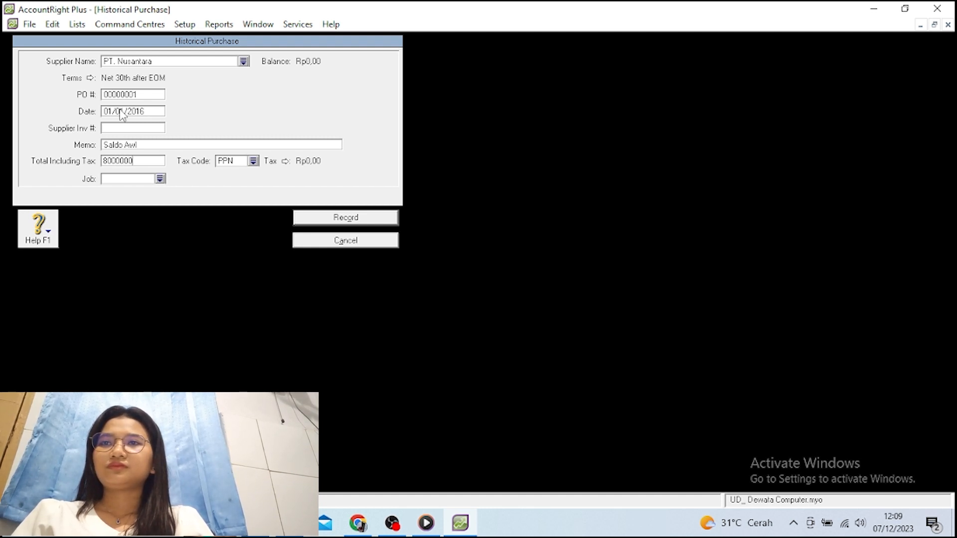
key(Tab)
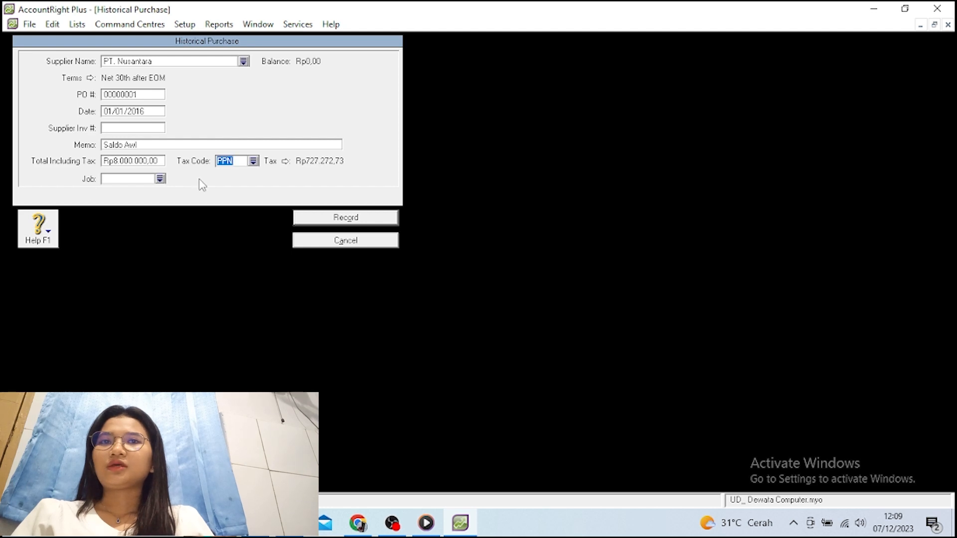
Apply tax code N-T and record the purchase, dismissing the cash-basis notice
click(253, 161)
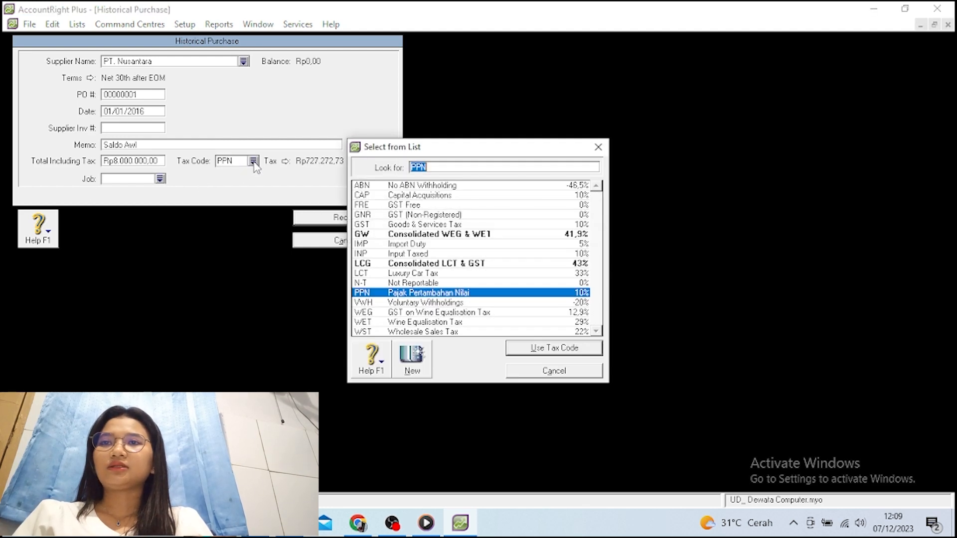
click(394, 283)
click(511, 349)
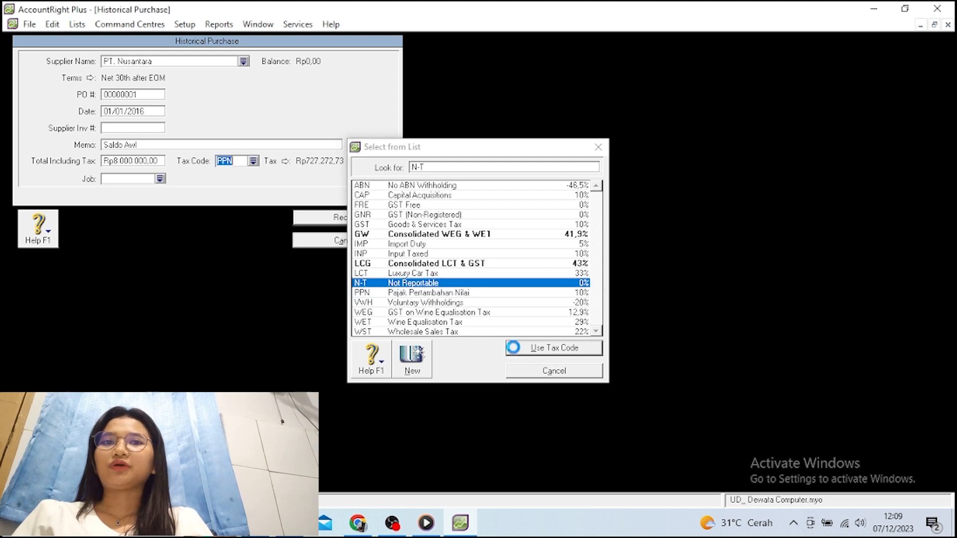
click(314, 220)
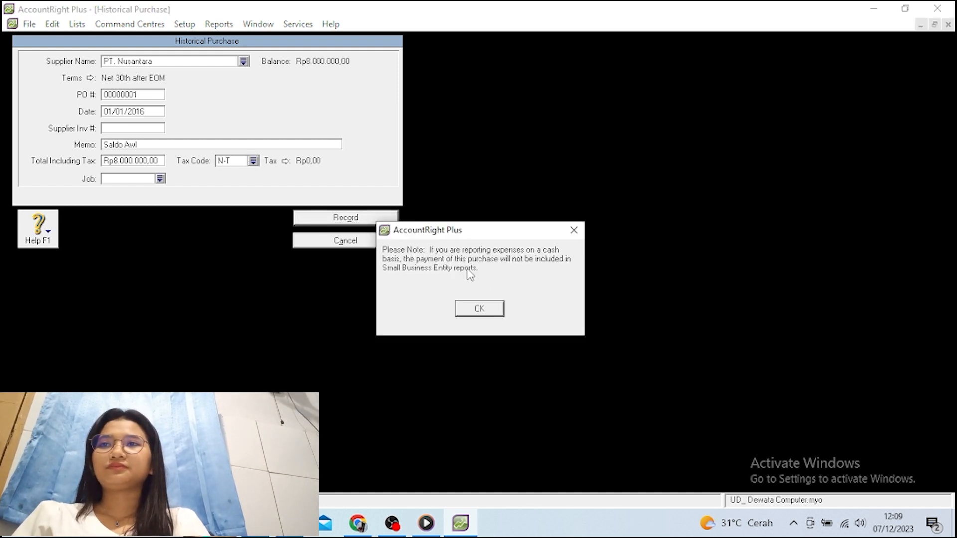
click(494, 309)
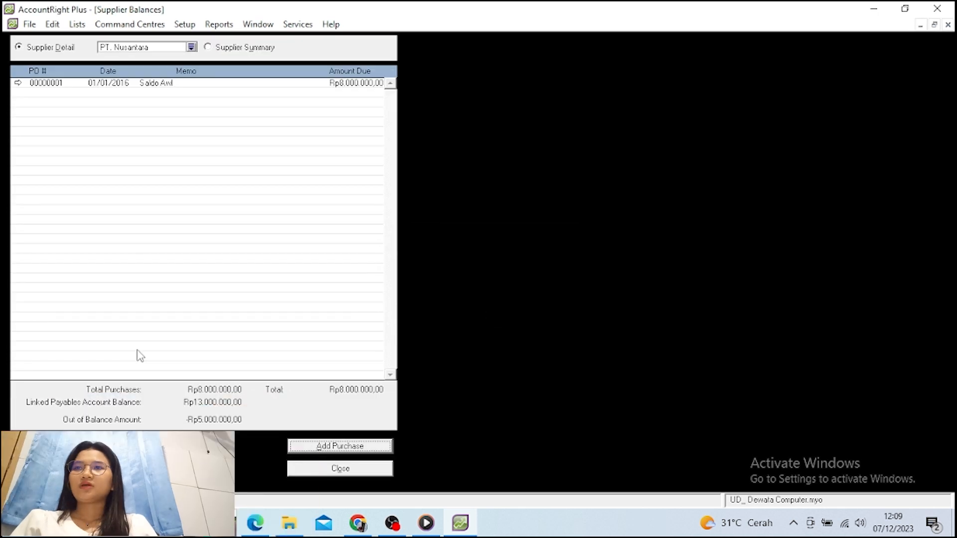
Select PT. Delta and start a historical purchase with memo Saldo Awal, total 5.000.000
click(192, 47)
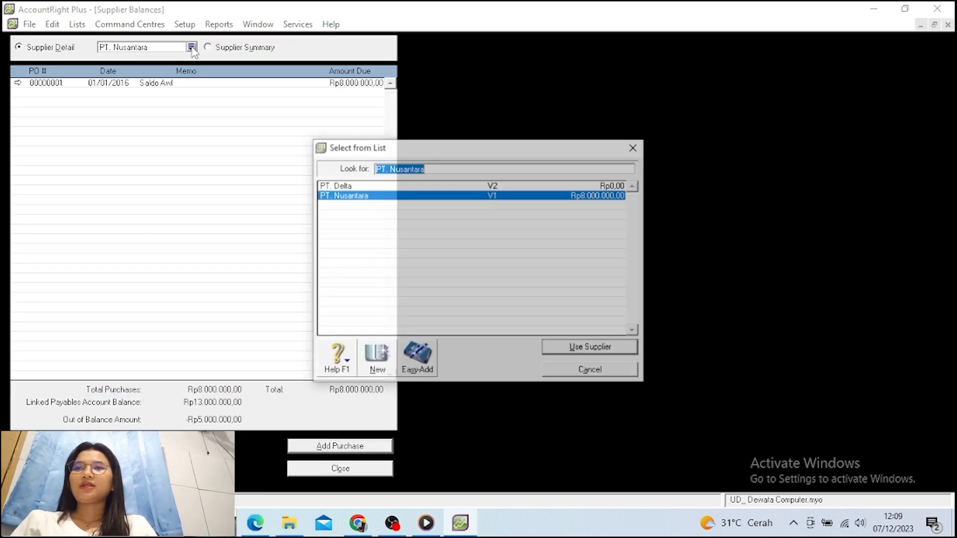
click(343, 186)
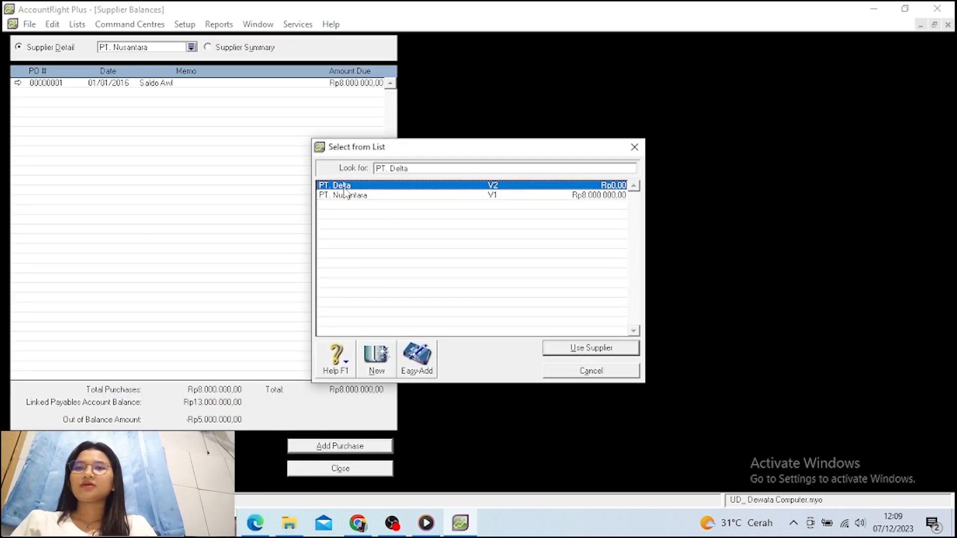
click(572, 351)
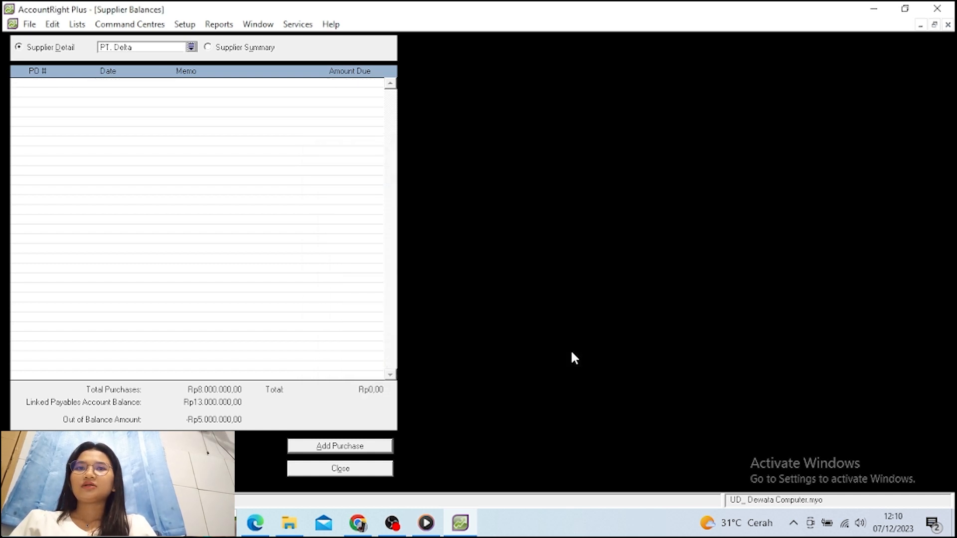
click(383, 447)
key(Tab)
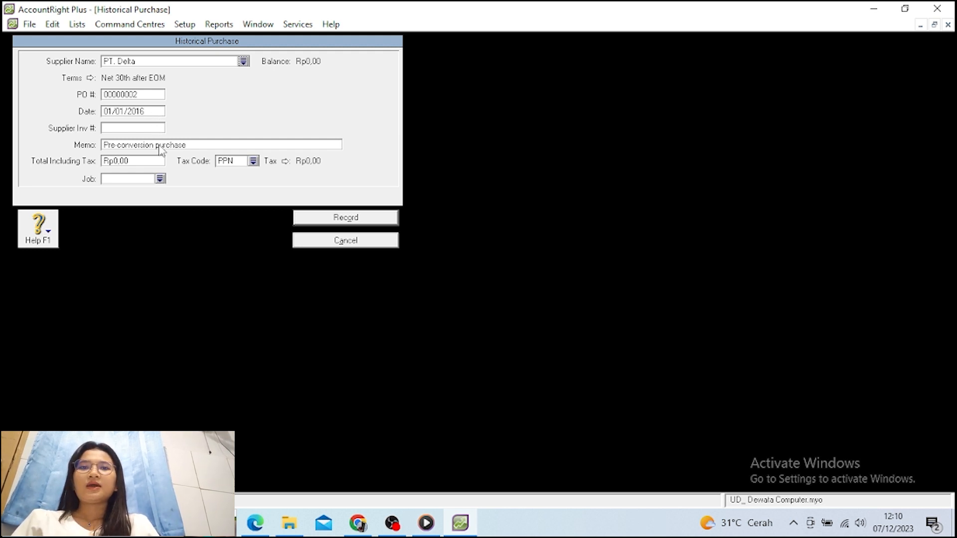
key(Tab)
key(Tab)
key(Tab)
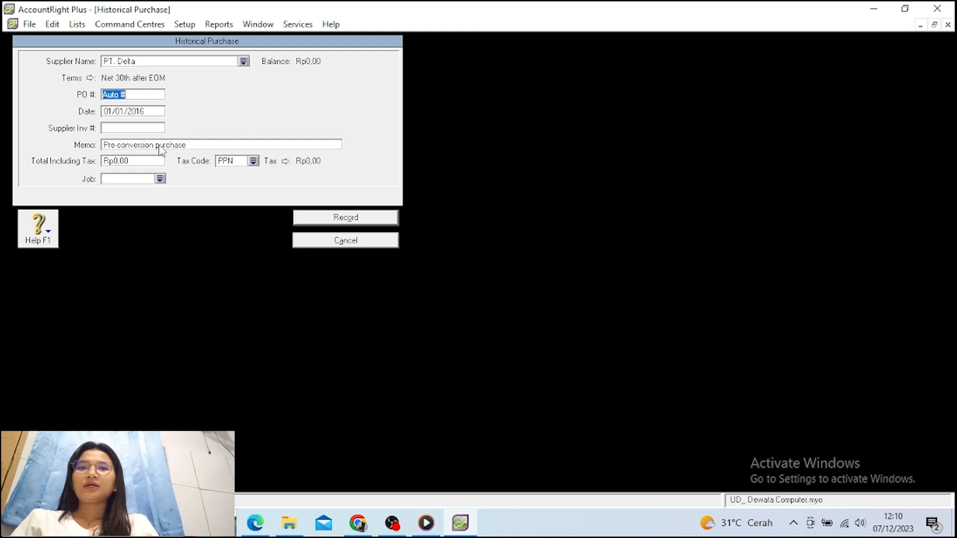
key(Tab)
key(Tab)
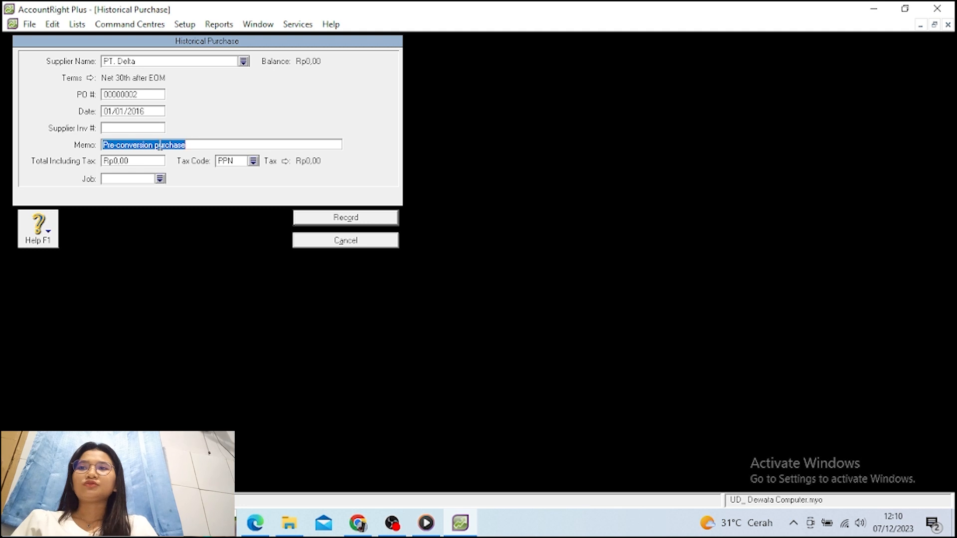
text(Saldo)
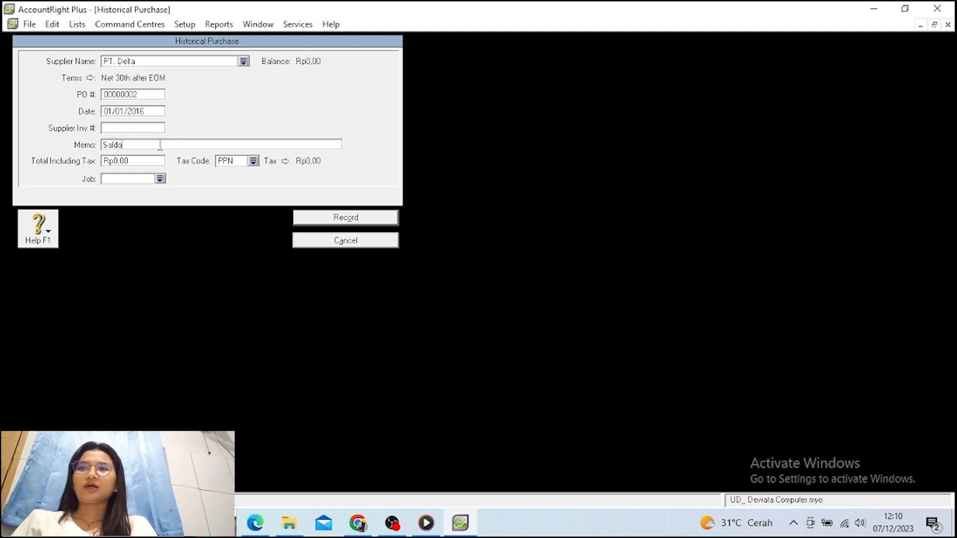
text( Awa)
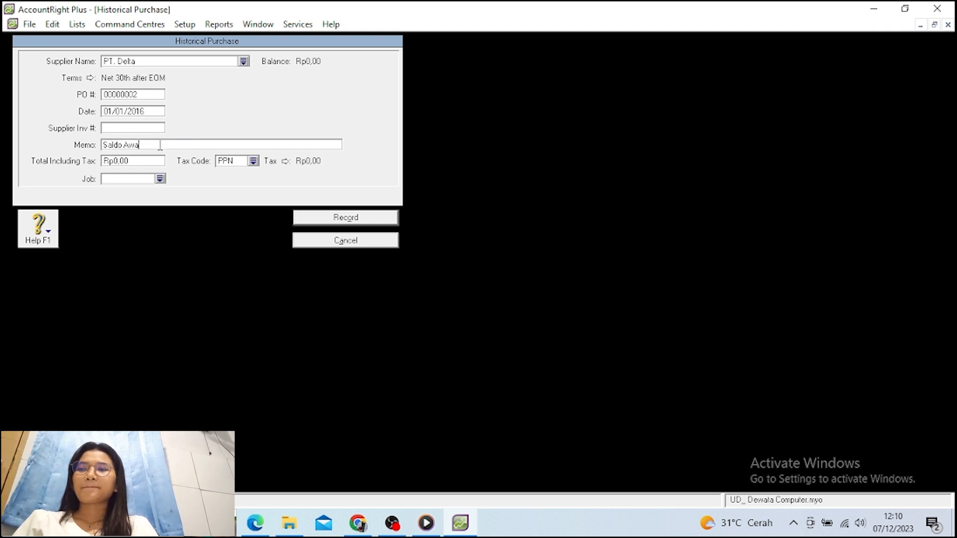
text(l)
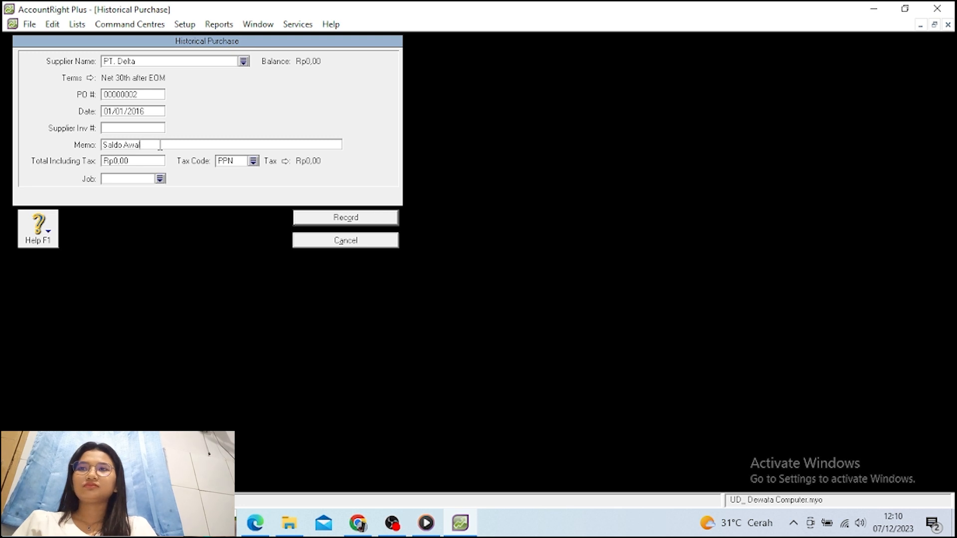
key(Tab)
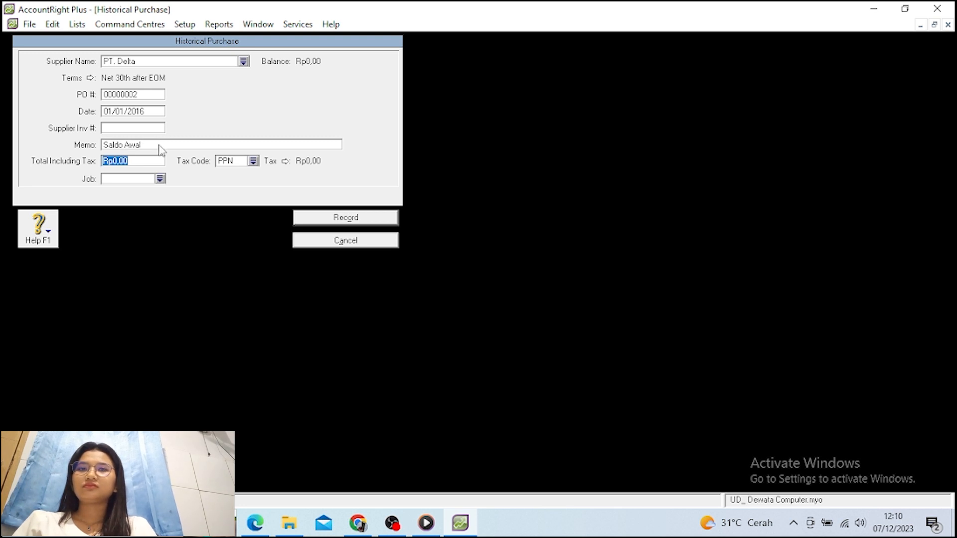
text(50000)
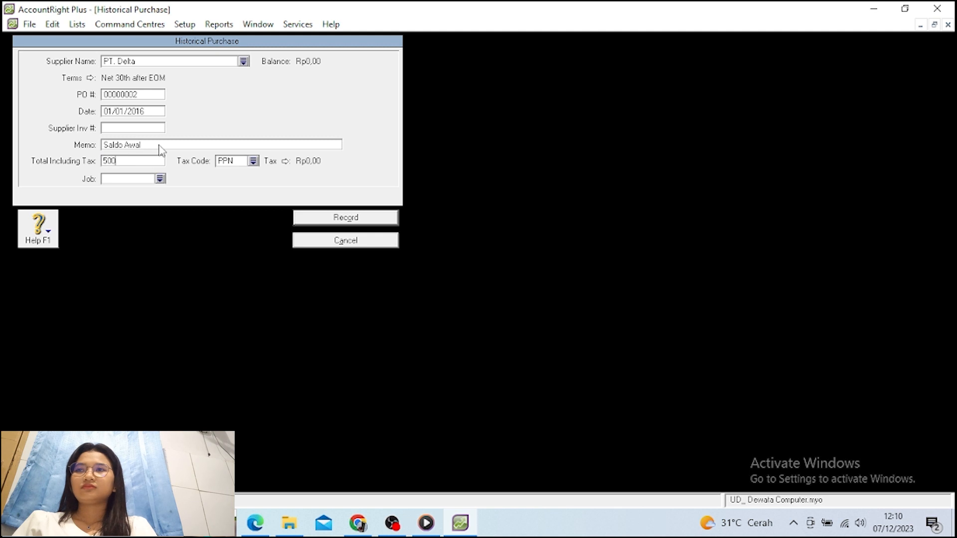
text(00)
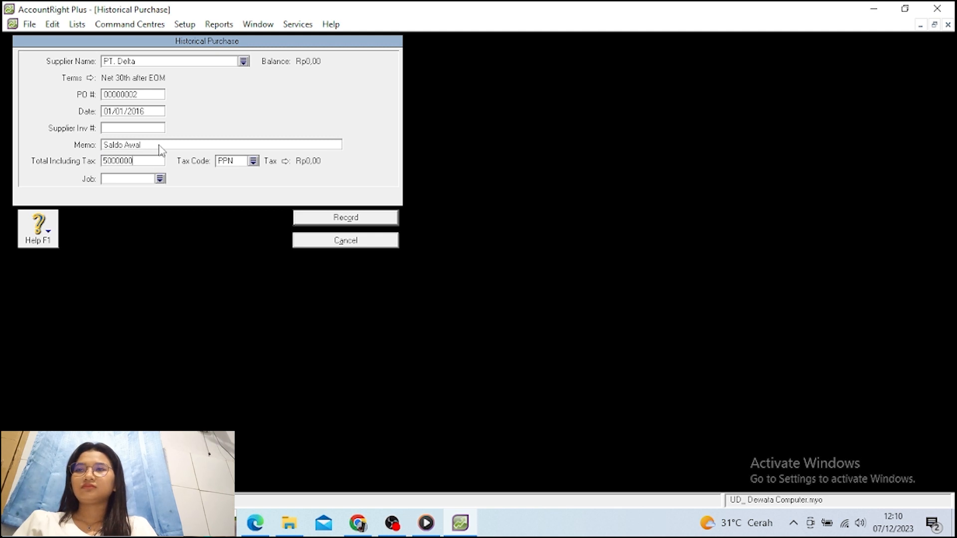
Apply tax code N-T, record the purchase, dismiss both notices and close Supplier Balances
click(253, 161)
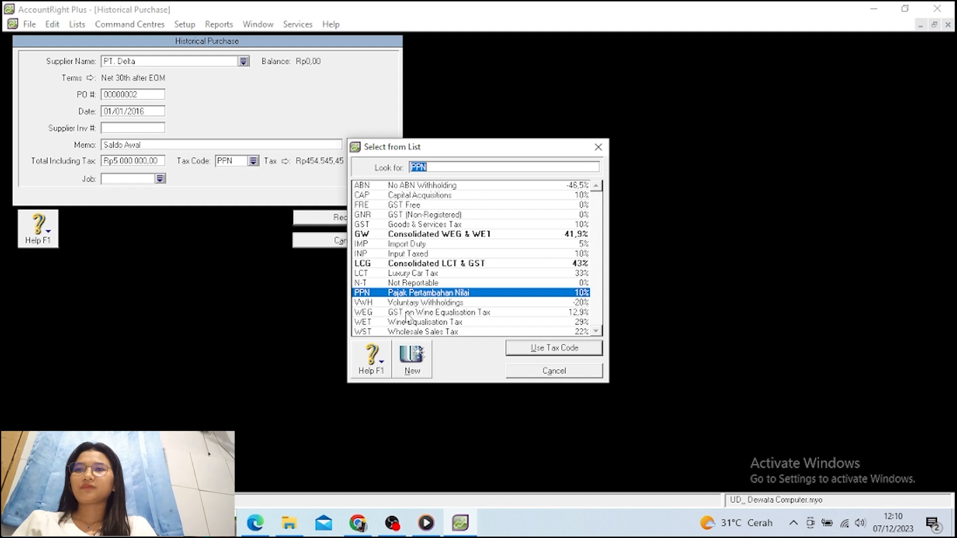
click(408, 282)
click(553, 348)
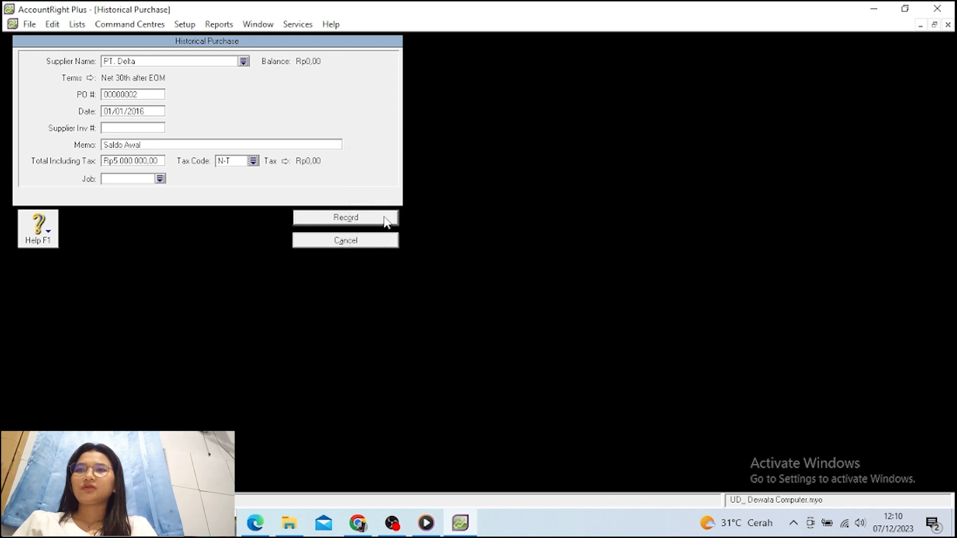
click(387, 221)
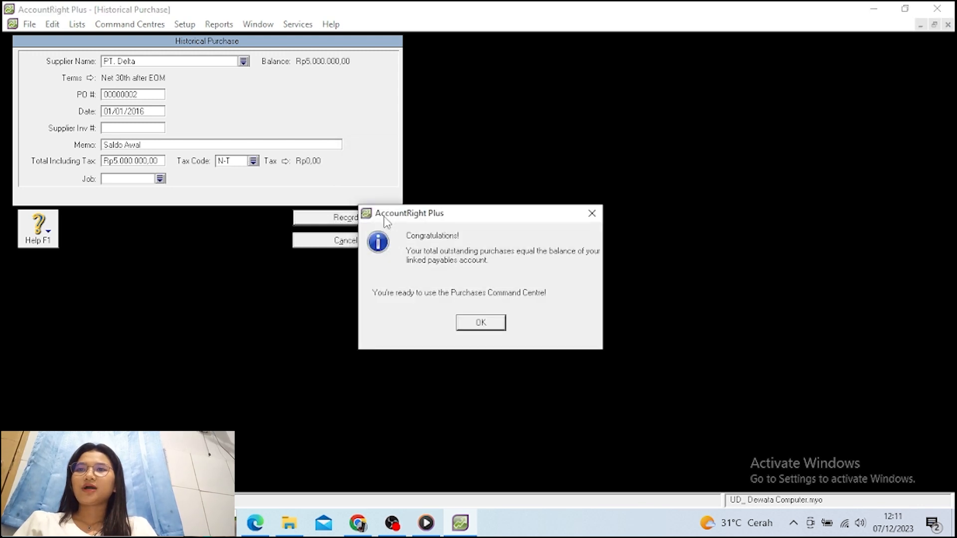
click(481, 323)
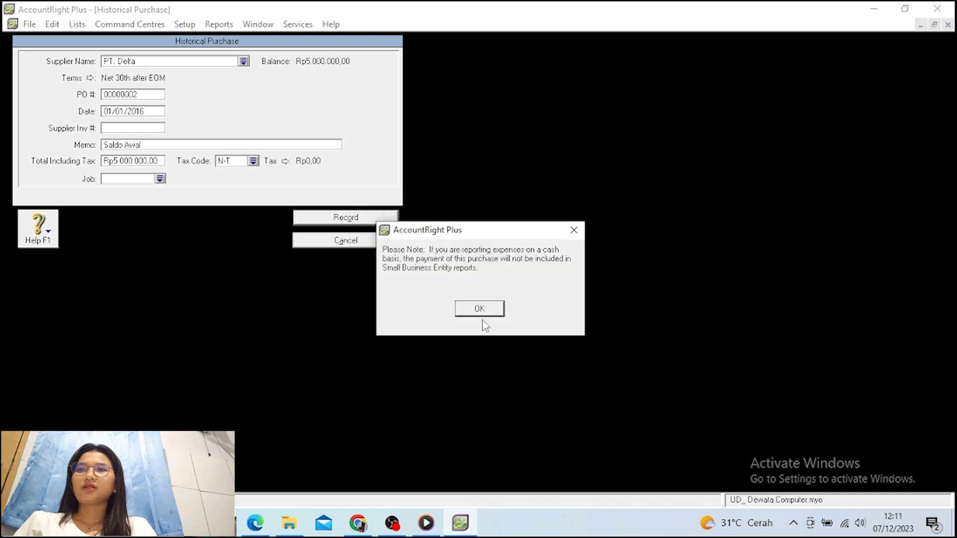
click(477, 309)
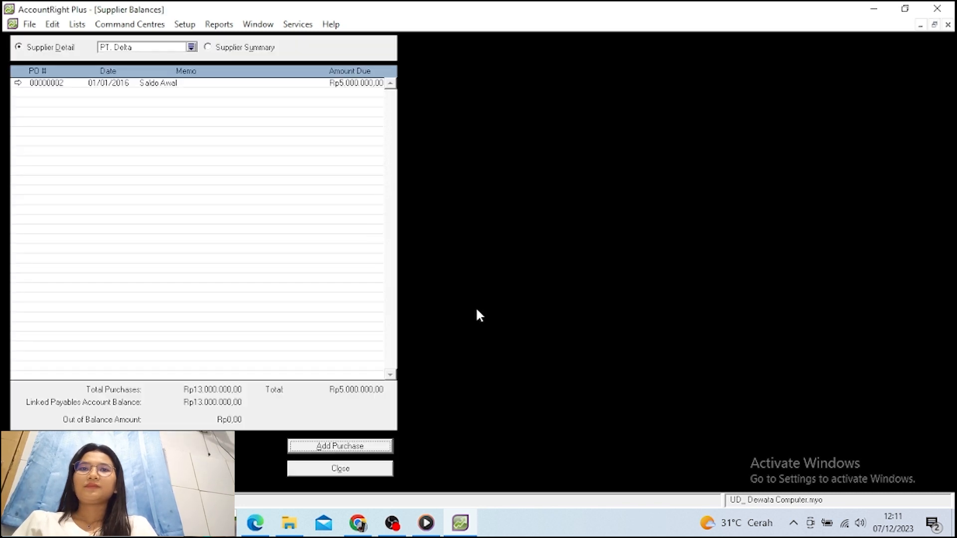
click(375, 468)
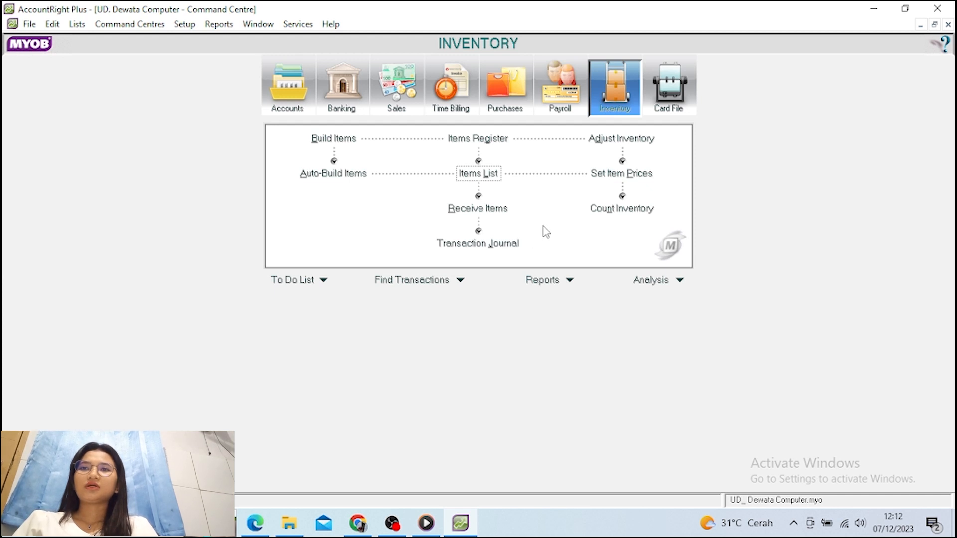
Start a new Adjust Inventory journal from the Inventory command centre
click(616, 144)
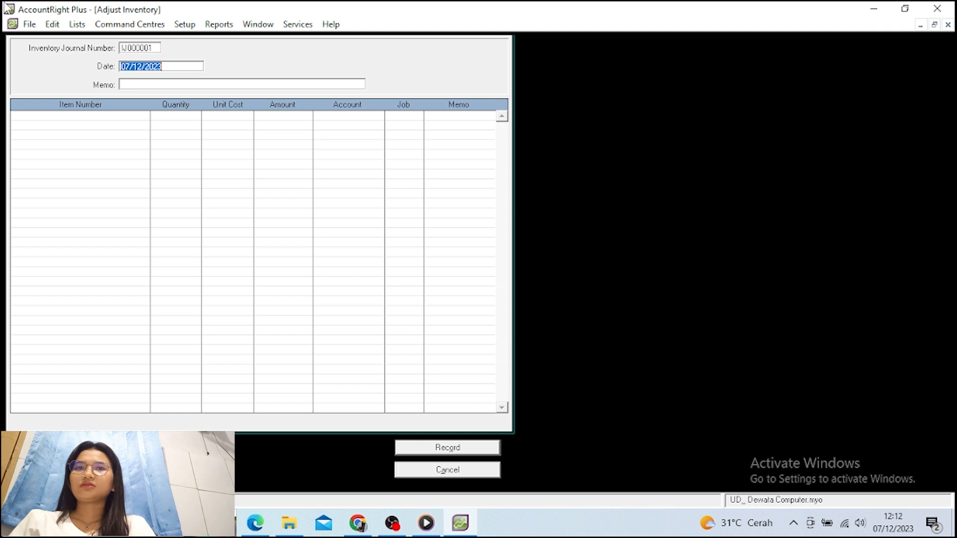
Date the adjustment 01/01/2016 with memo Saldo Awal and add AS-X200: 30 units at 3.000.000
text(01)
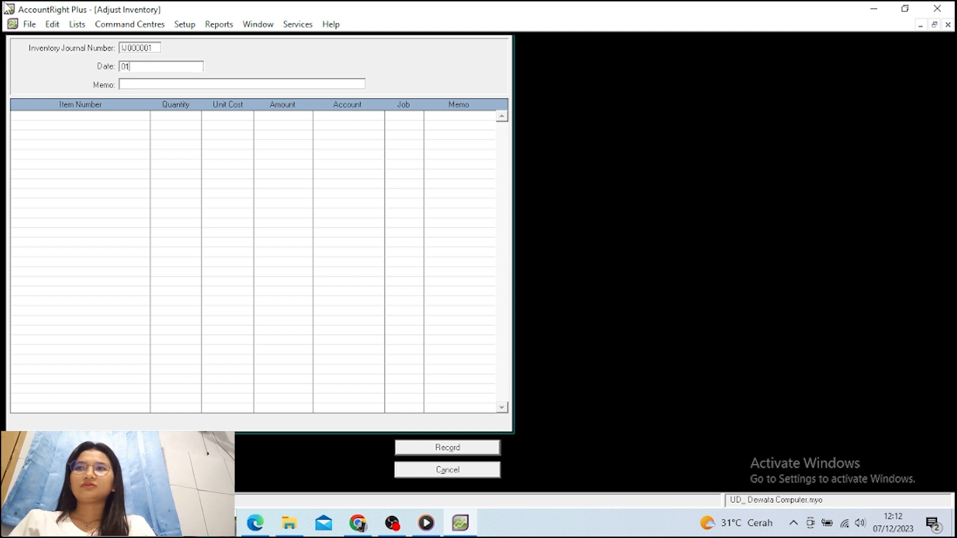
text(/01/20)
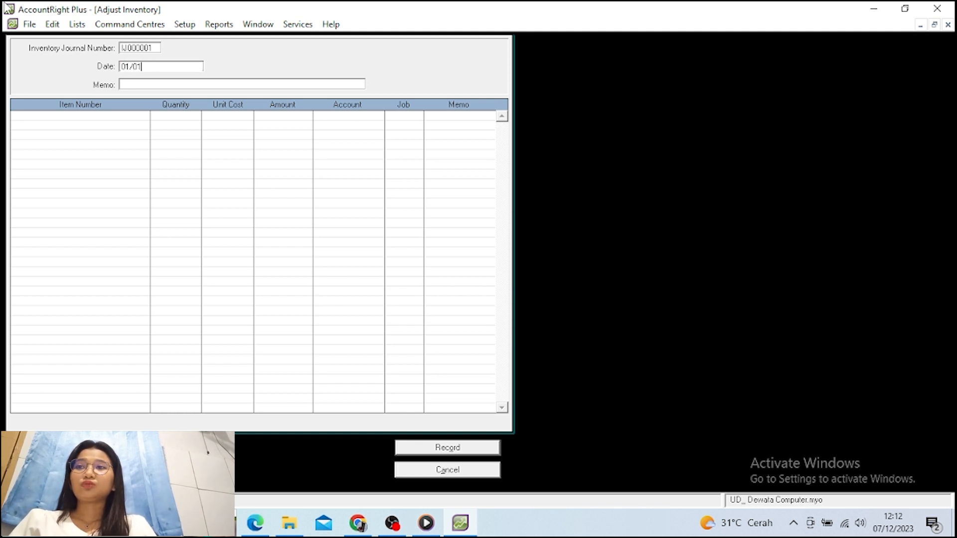
text(16)
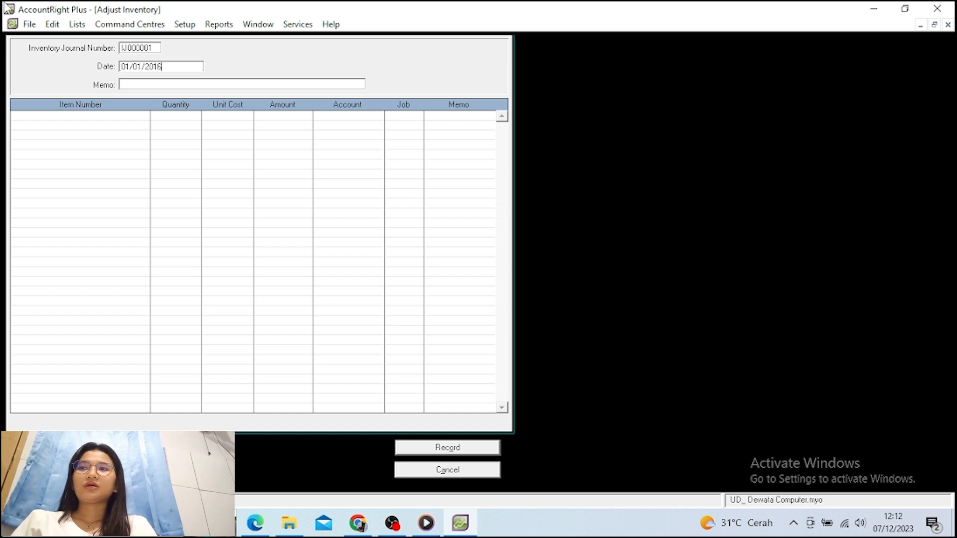
key(Tab)
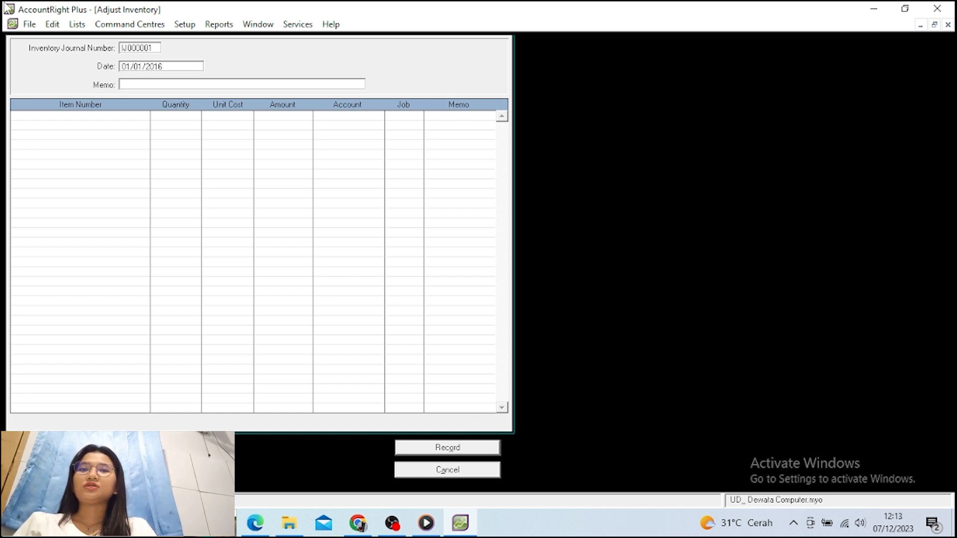
text(Sal)
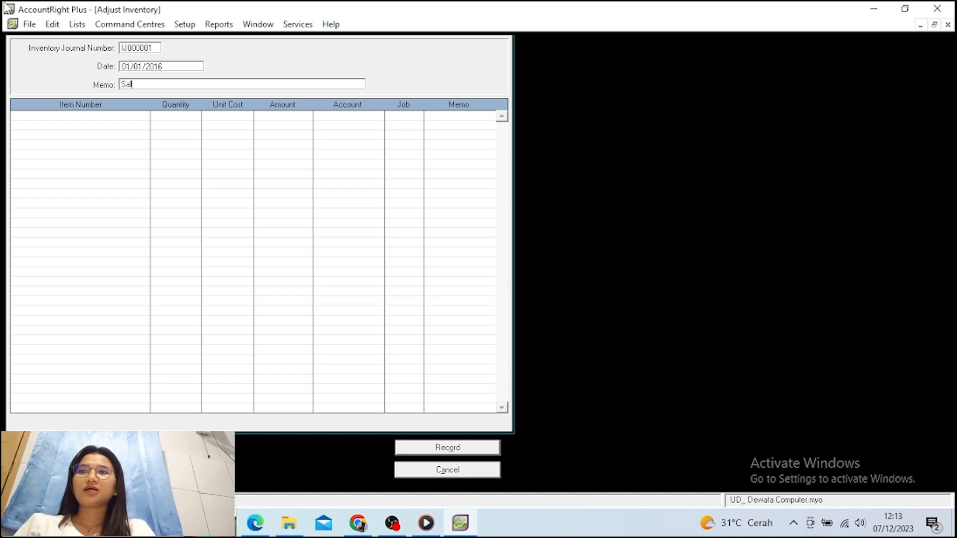
text(do Aw)
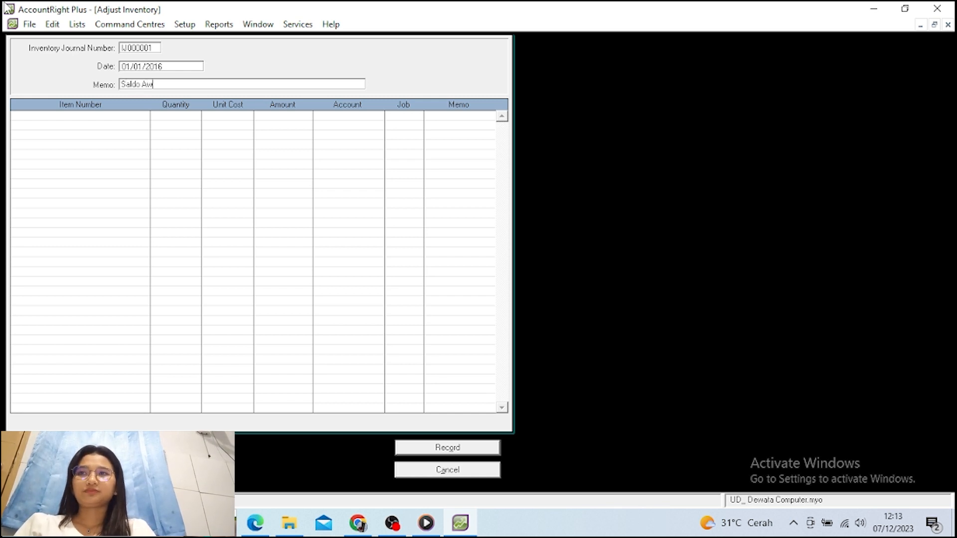
text(al)
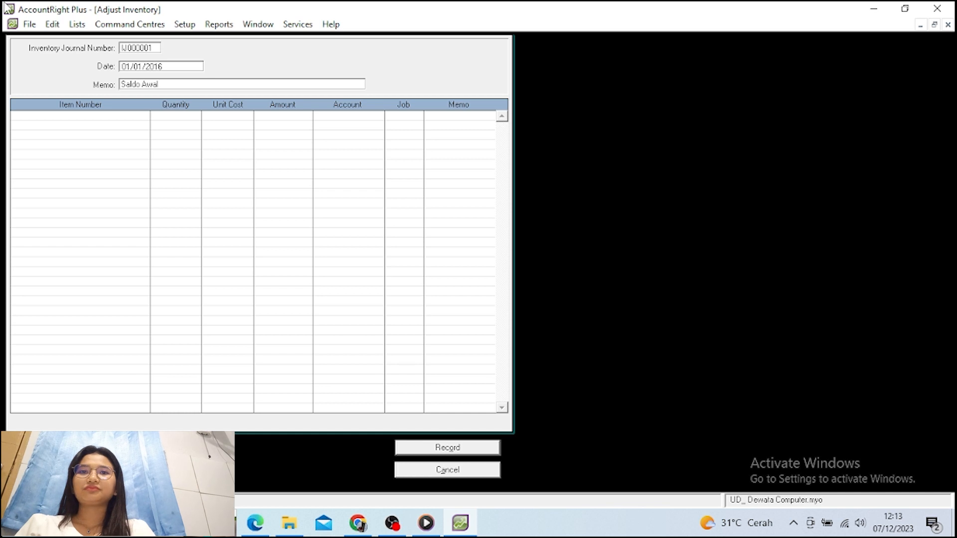
click(80, 115)
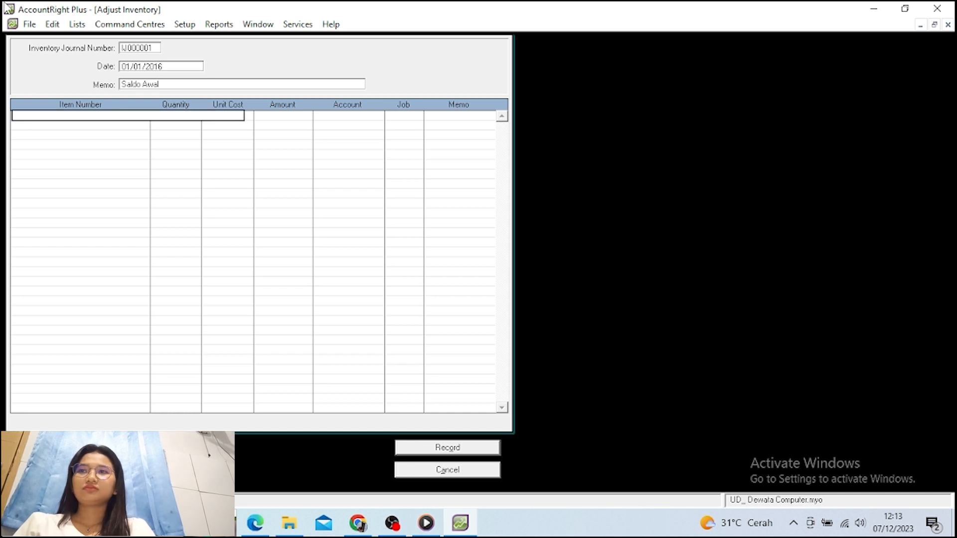
text(AS-X200)
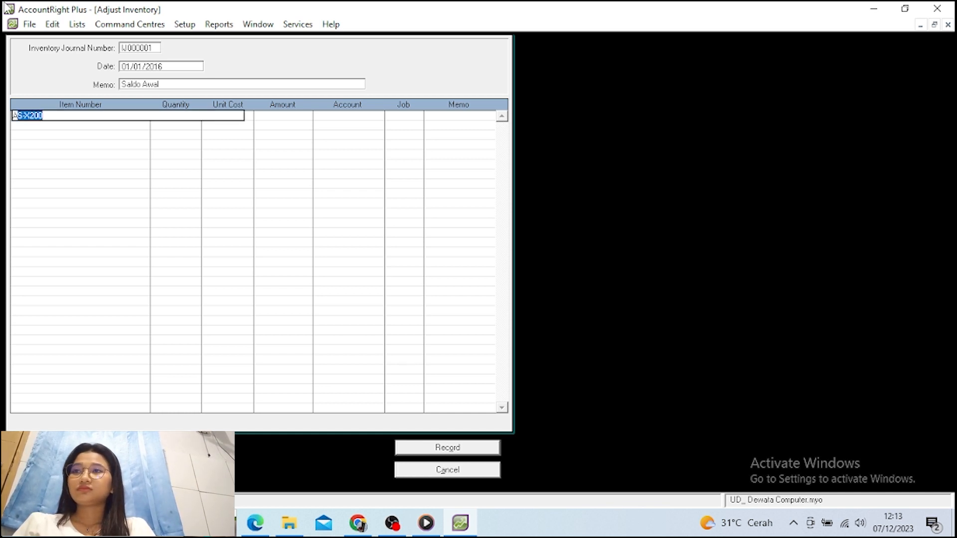
key(Return)
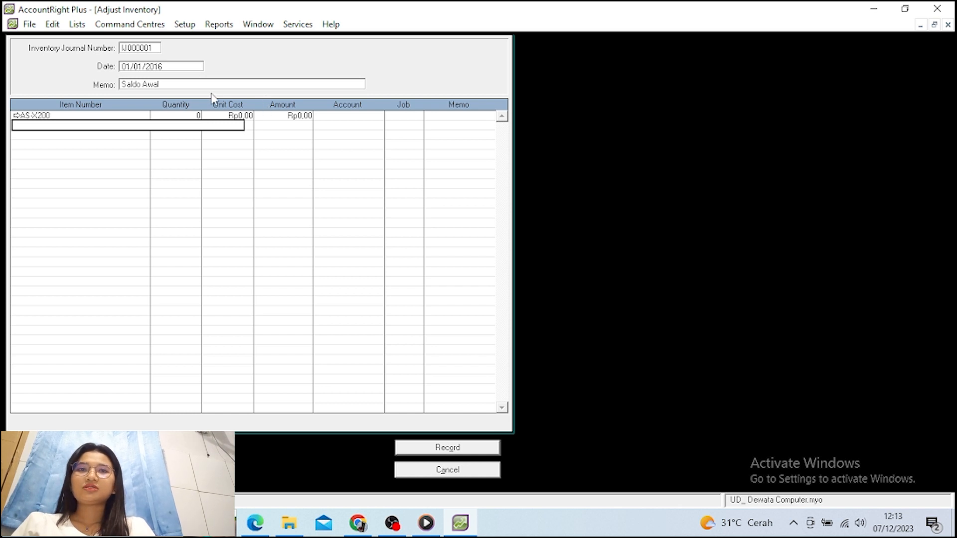
click(169, 115)
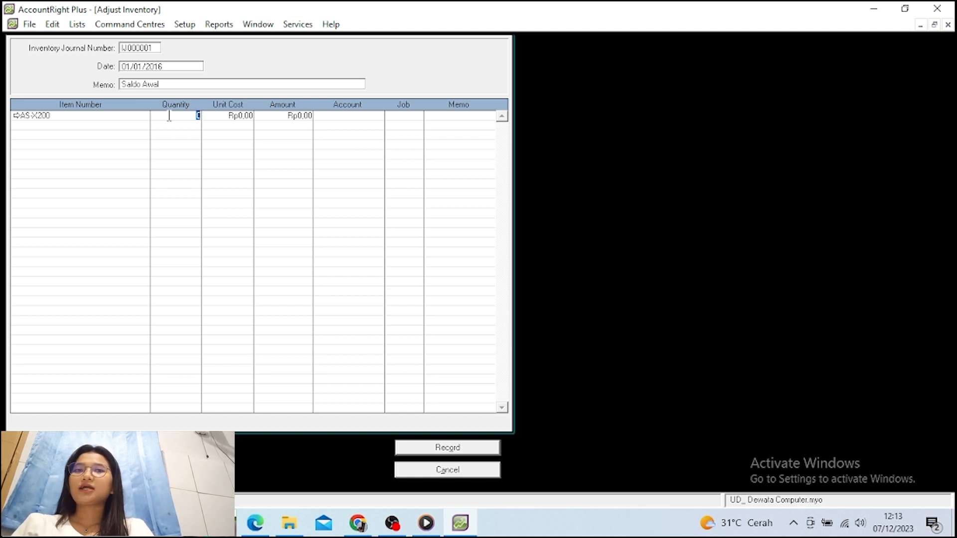
text(30)
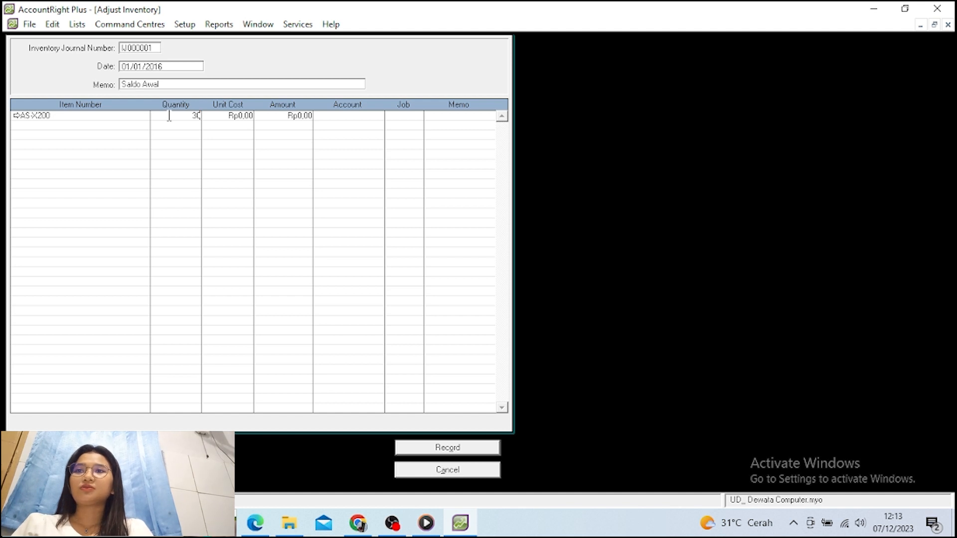
key(Return)
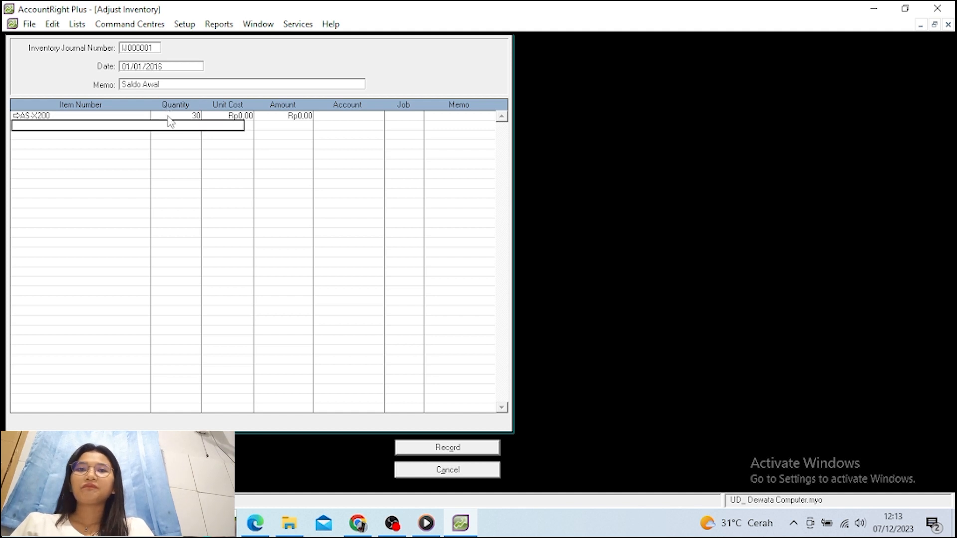
click(220, 116)
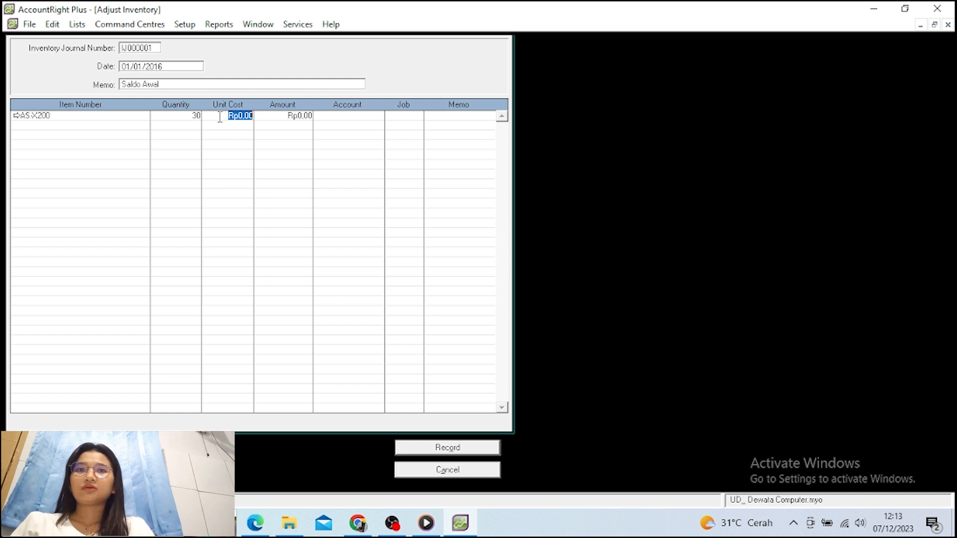
text(30)
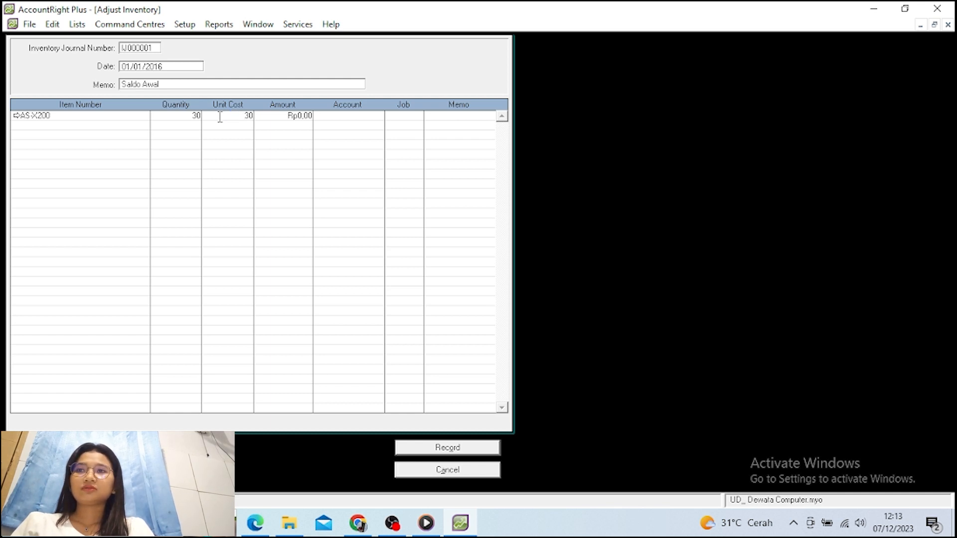
text(00000)
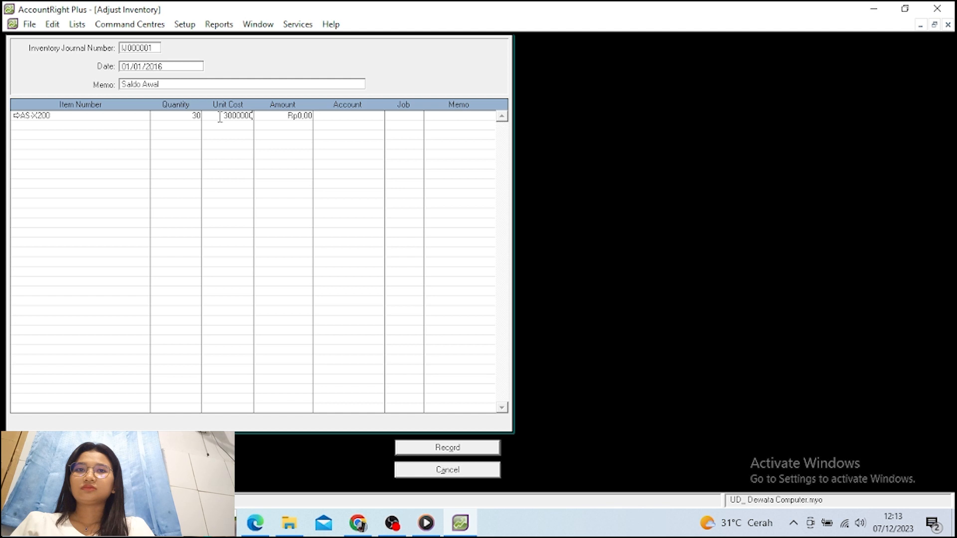
click(222, 123)
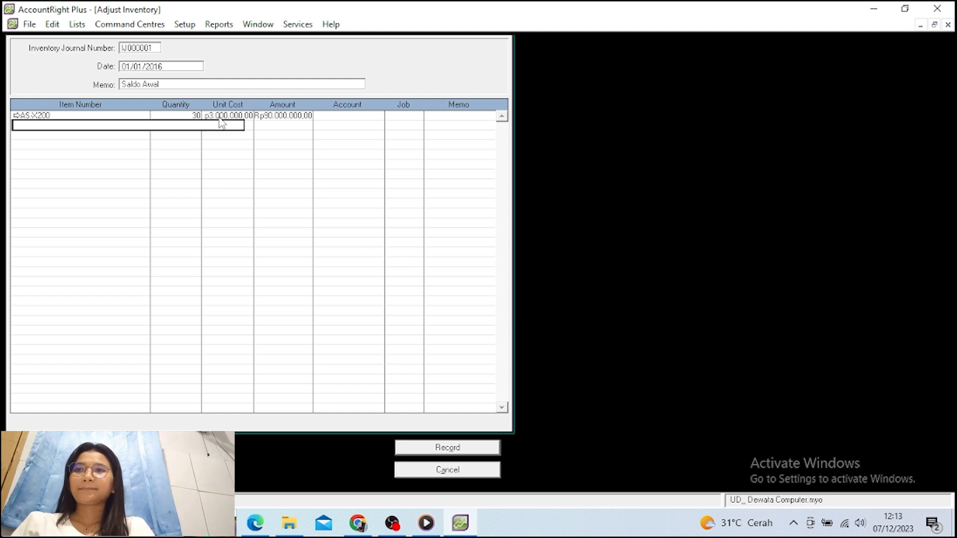
Add a second line for LNV-G40: 20 units at unit cost 3.400.000
text(LNV-G40)
key(Tab)
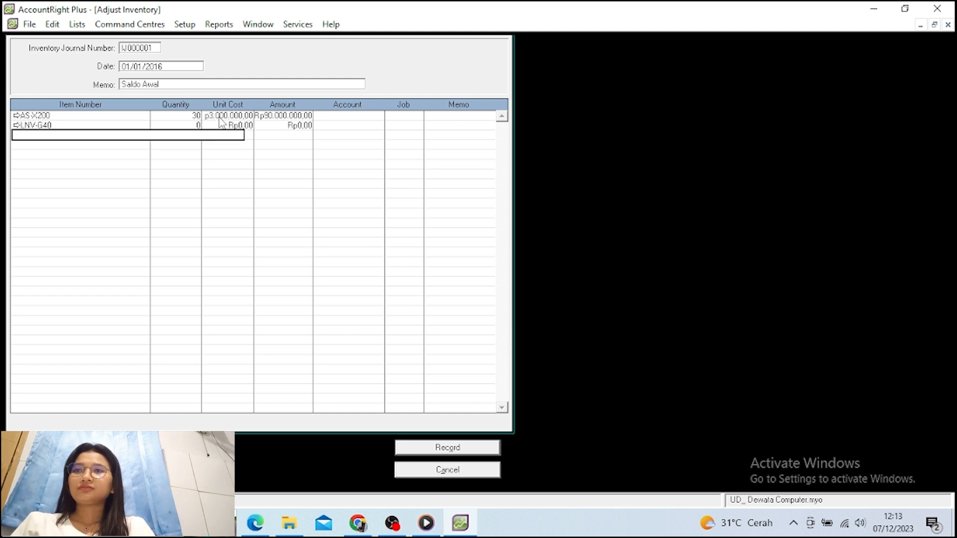
text(2)
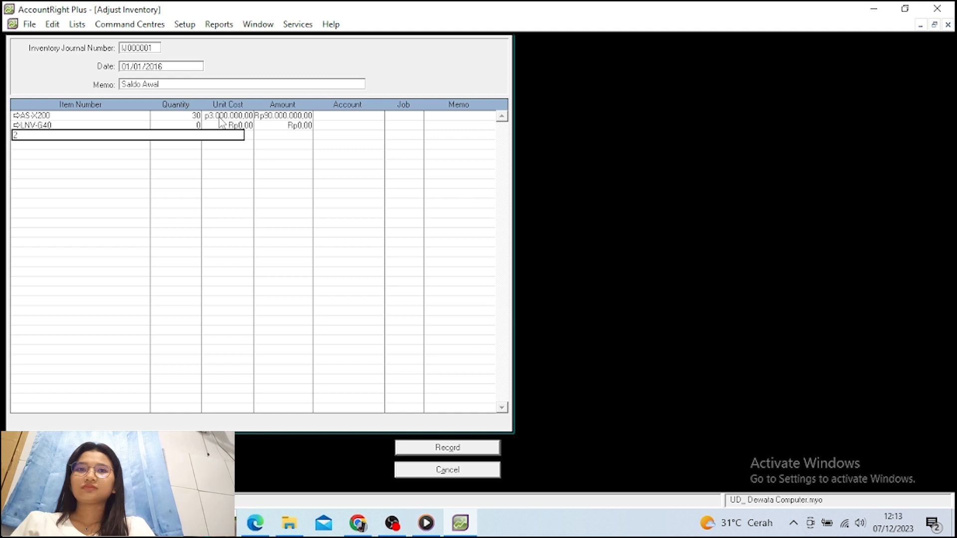
key(BackSpace)
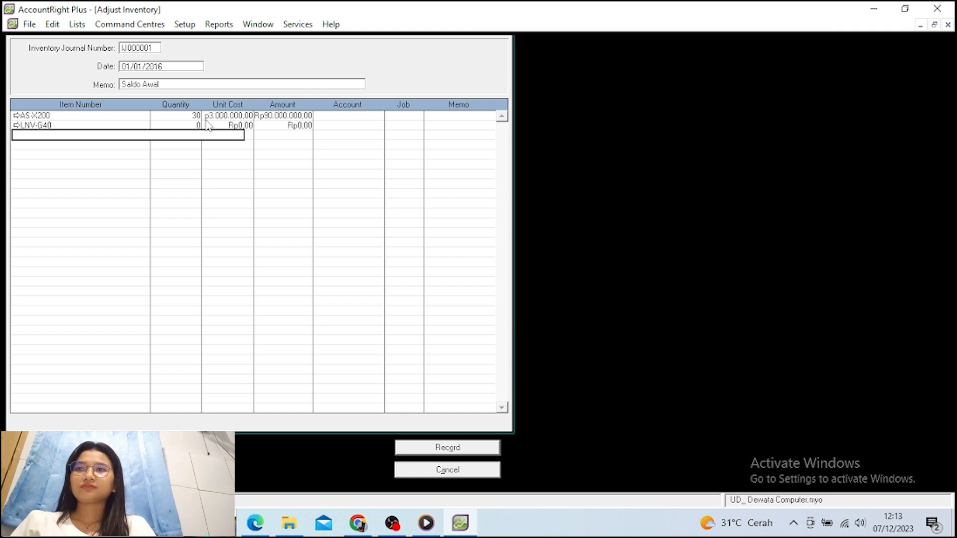
click(187, 125)
text(20)
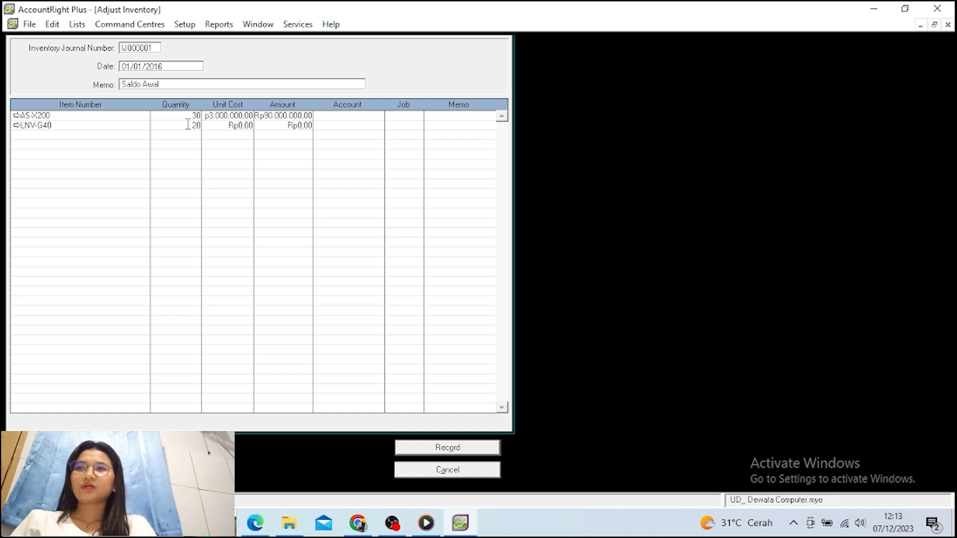
click(216, 126)
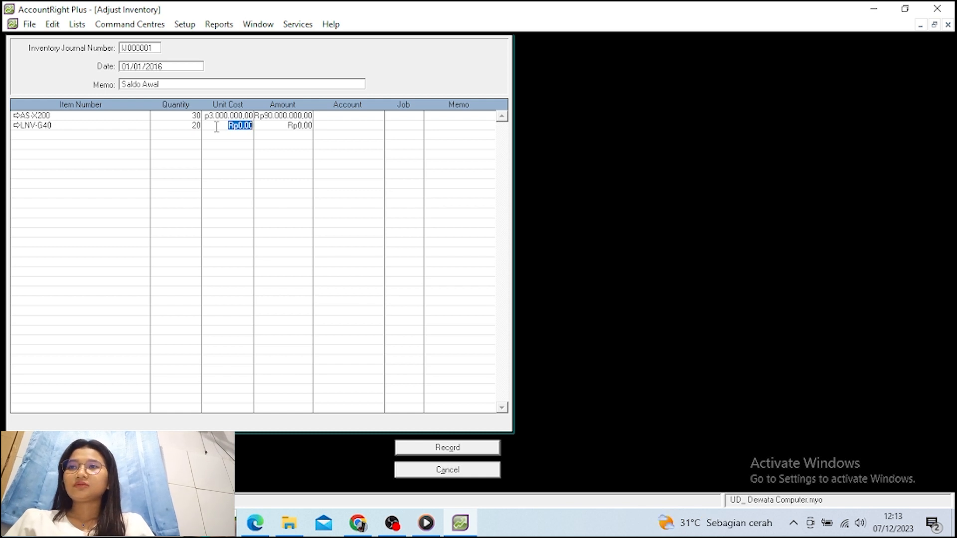
text(3)
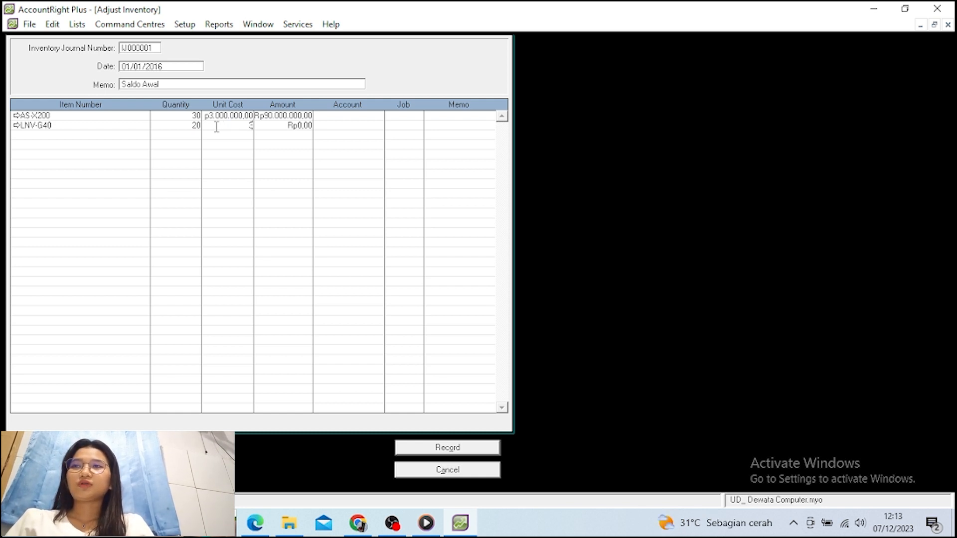
text(400)
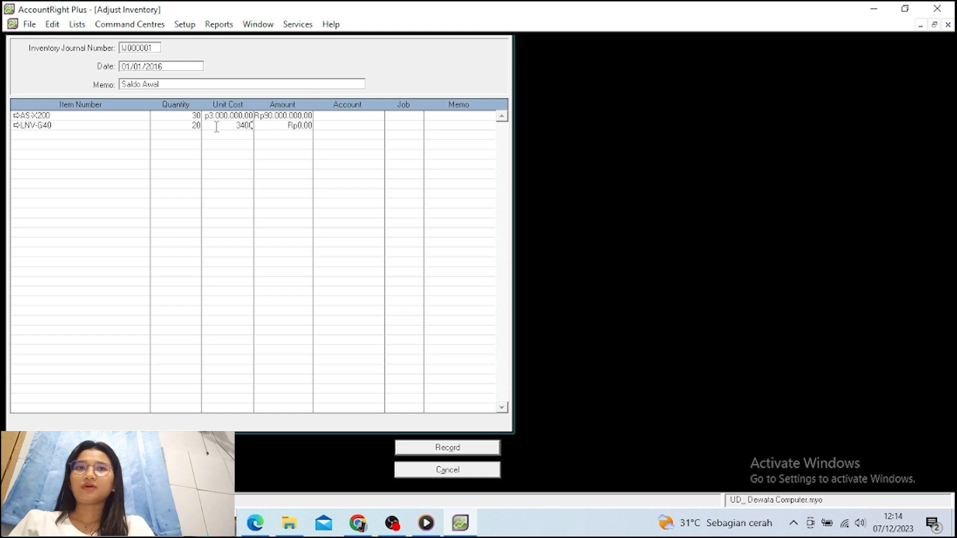
text(000)
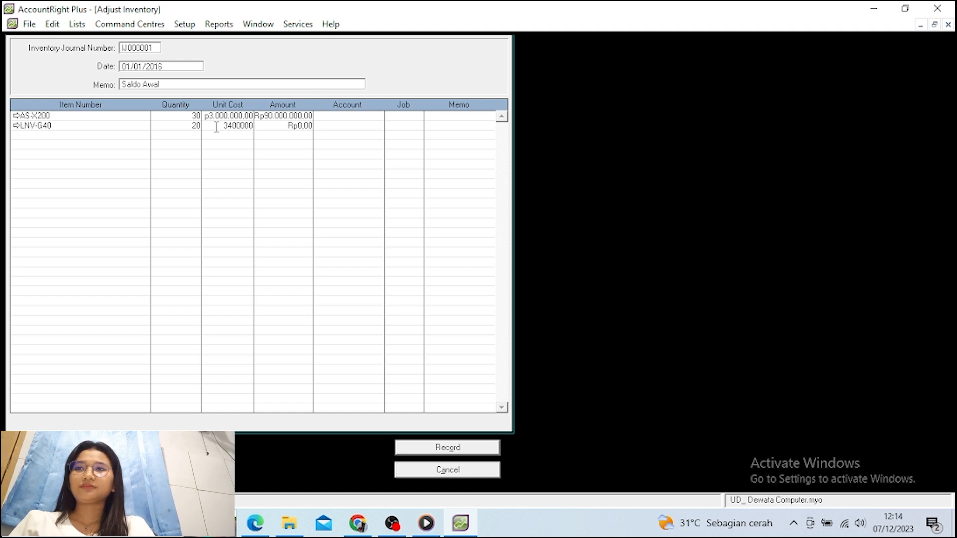
click(217, 132)
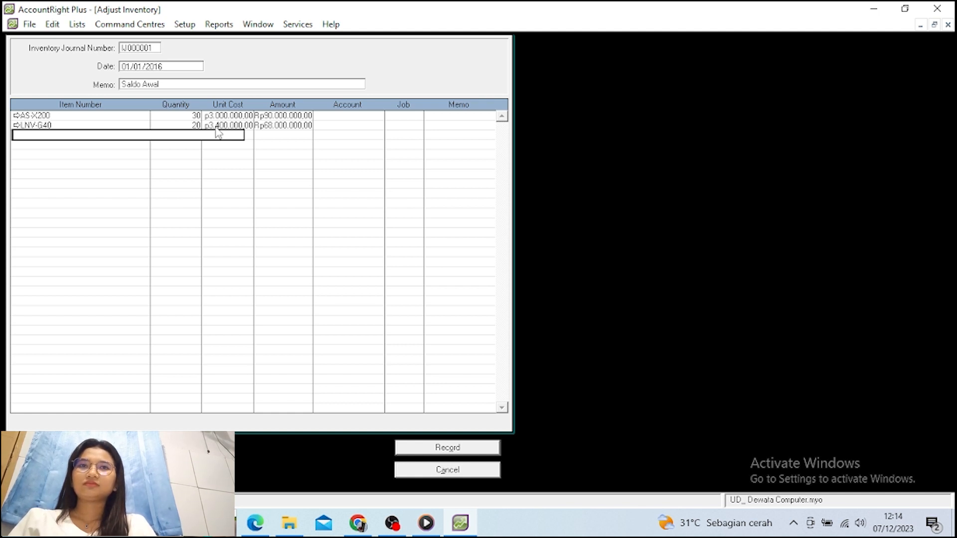
click(339, 115)
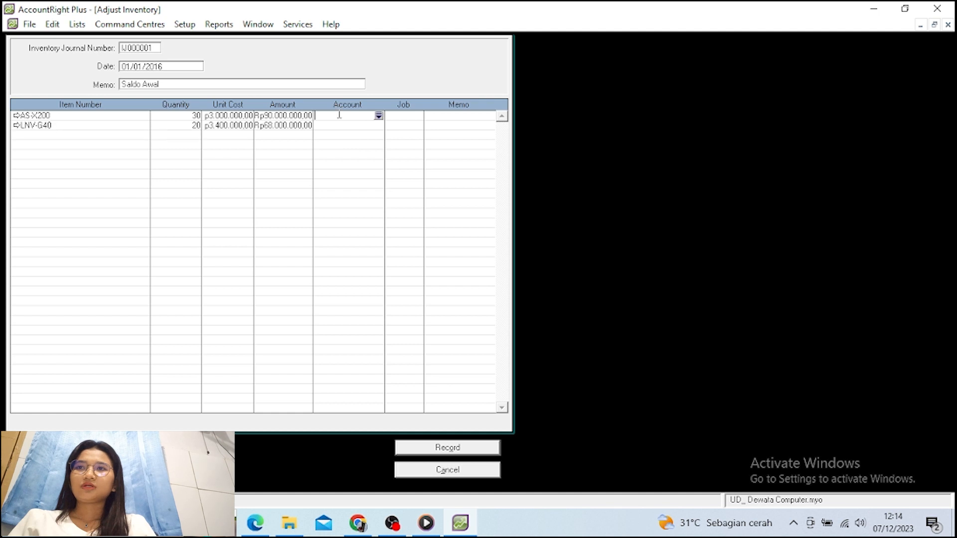
Assign account 1-0103 Persed. Barang Dagang to the AS-X200 line
click(380, 116)
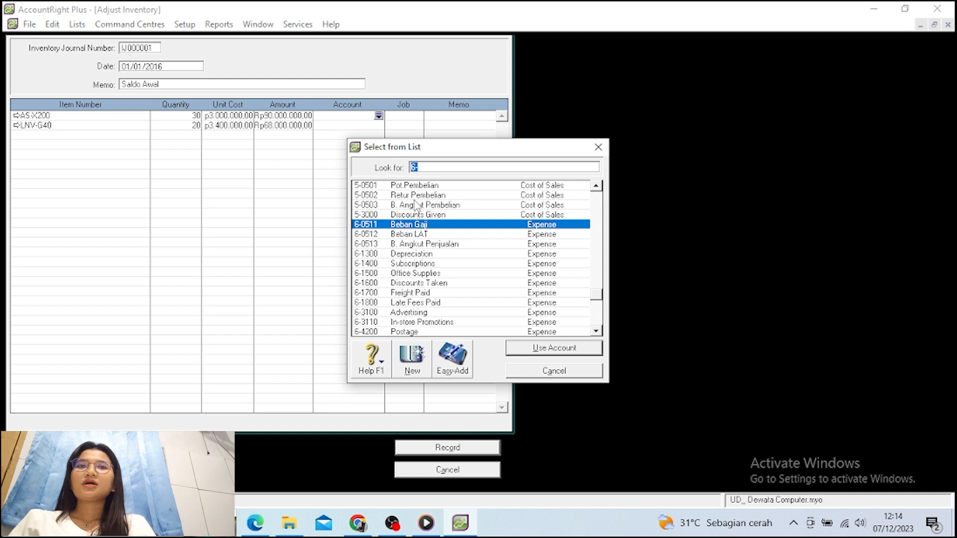
text(1)
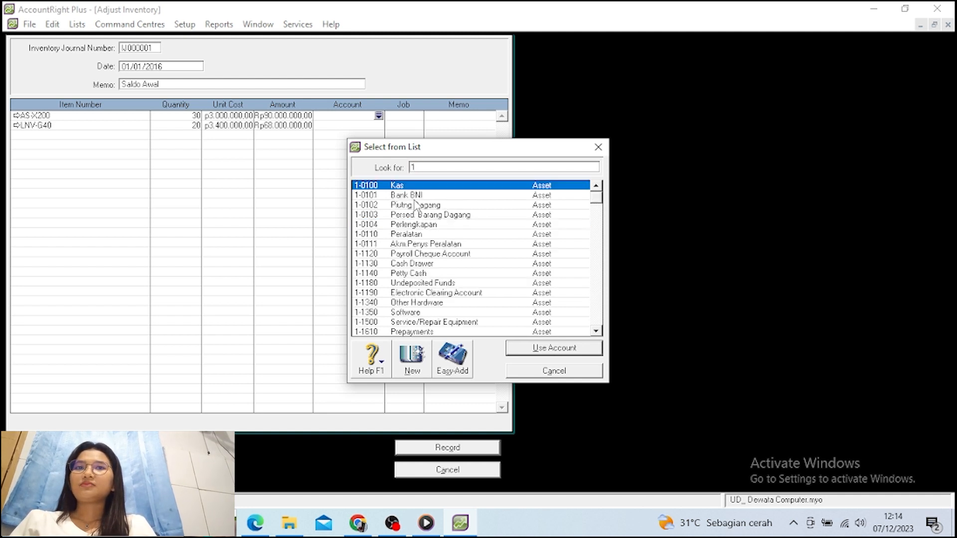
scroll(416, 204, down, 1)
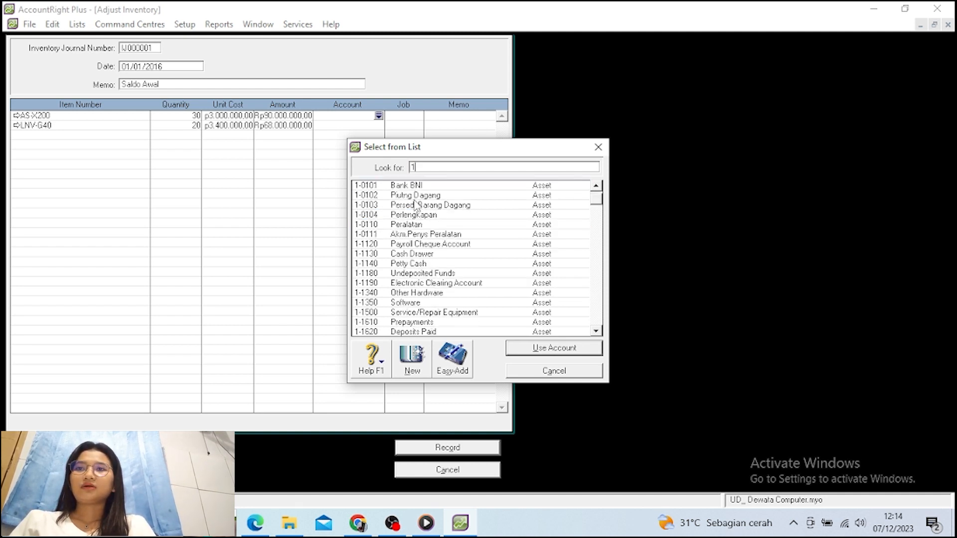
scroll(416, 203, up, 1)
click(426, 215)
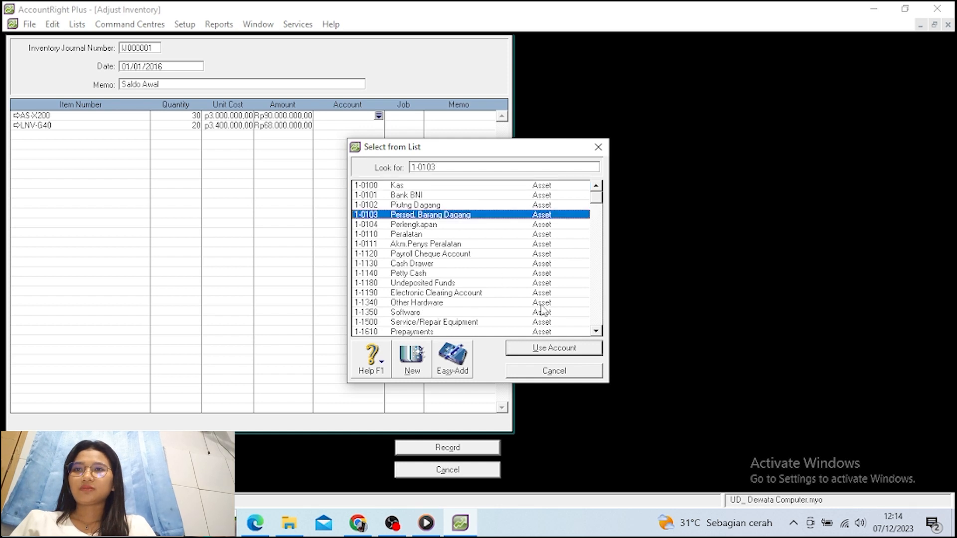
click(561, 348)
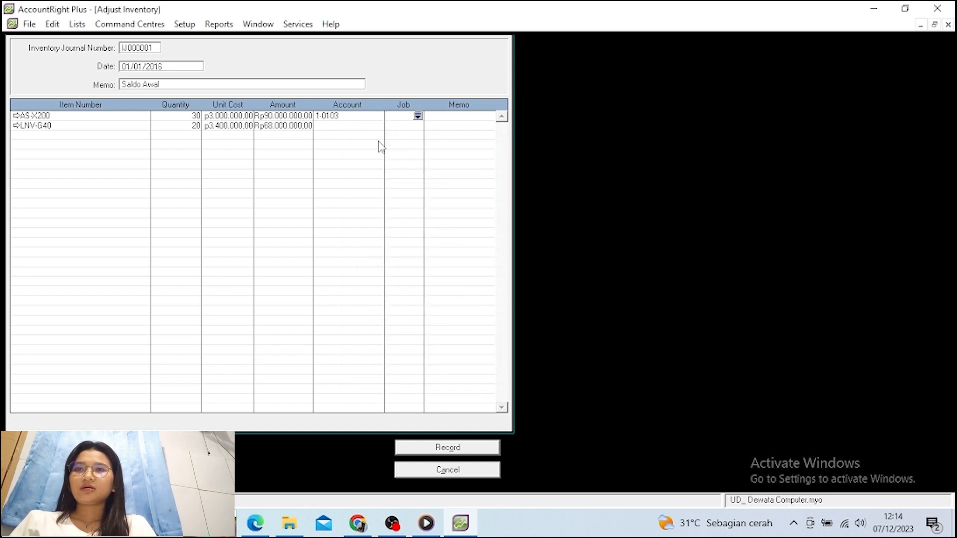
Assign 1-0103 to the LNV-G40 line and record the adjustment as IJ000001
click(366, 126)
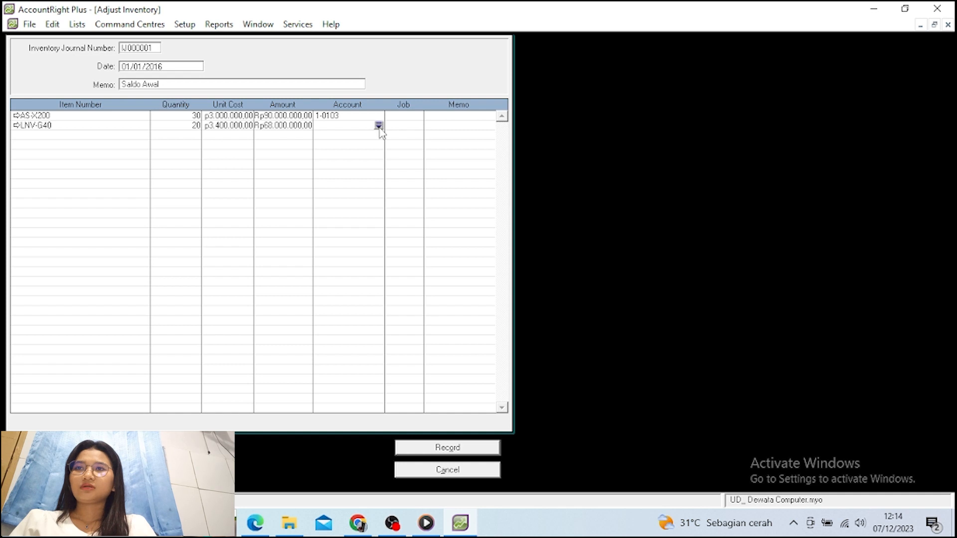
click(378, 126)
text(1)
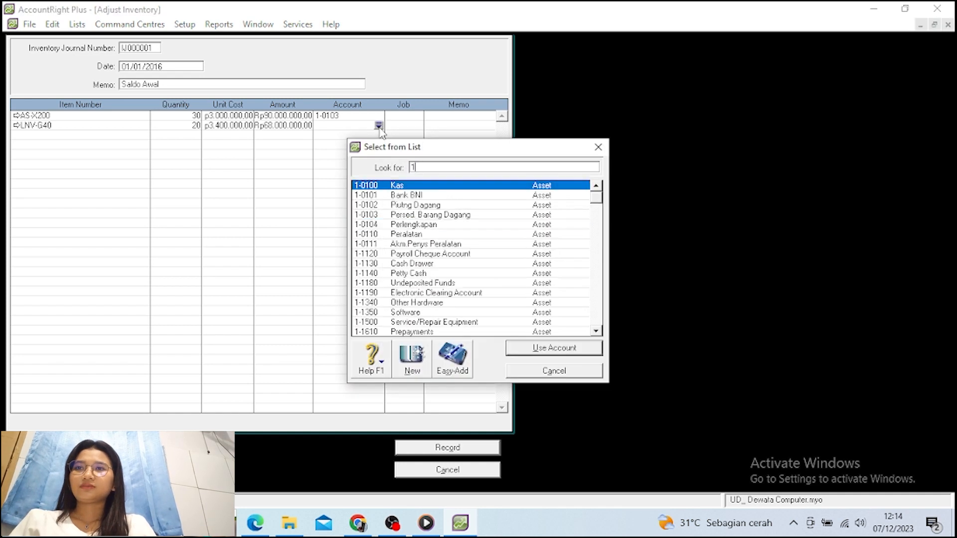
click(409, 215)
click(516, 349)
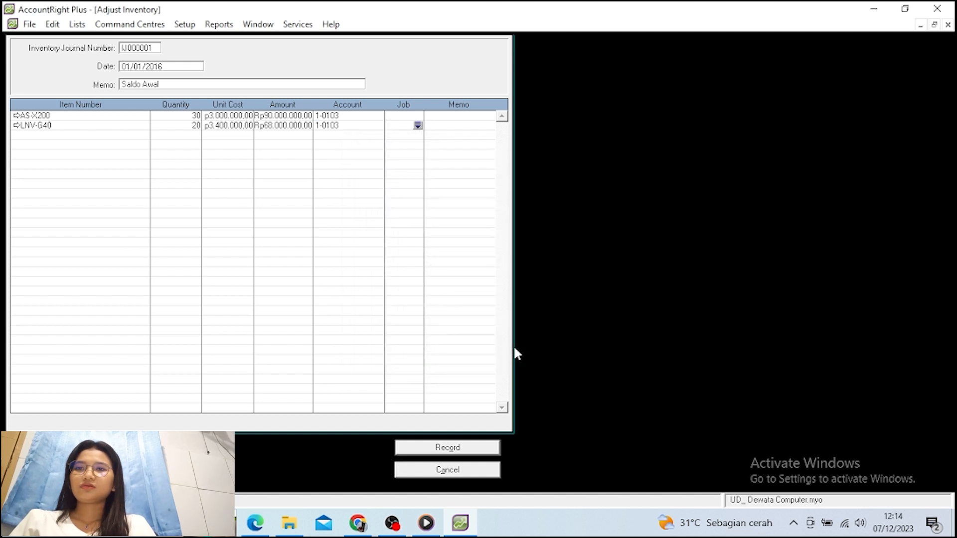
click(418, 448)
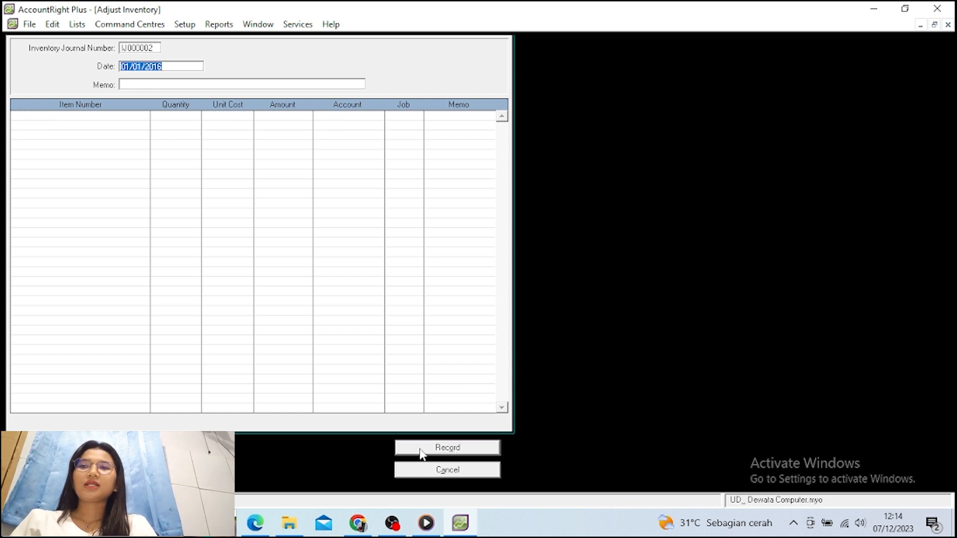
Close the blank IJ000002 adjustment and go to the Banking command centre
click(432, 476)
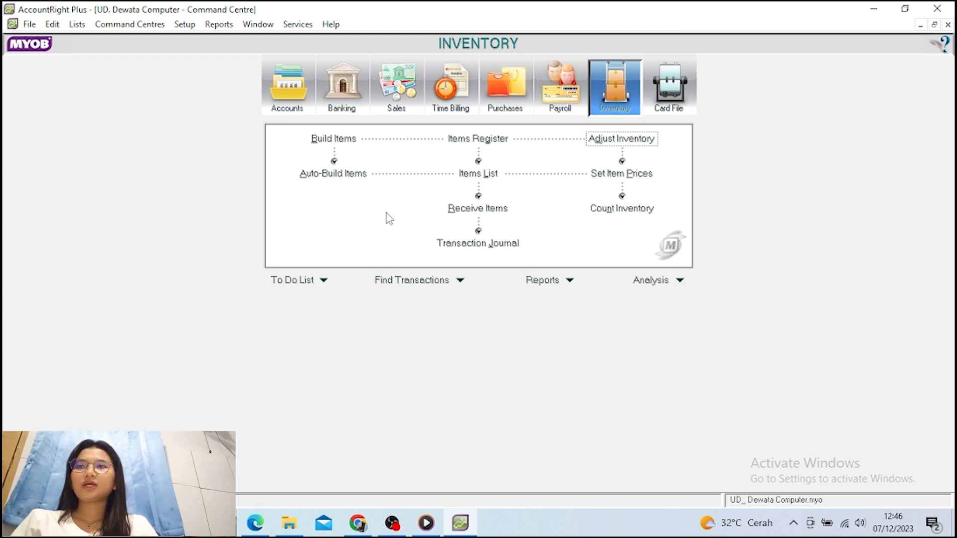
click(345, 79)
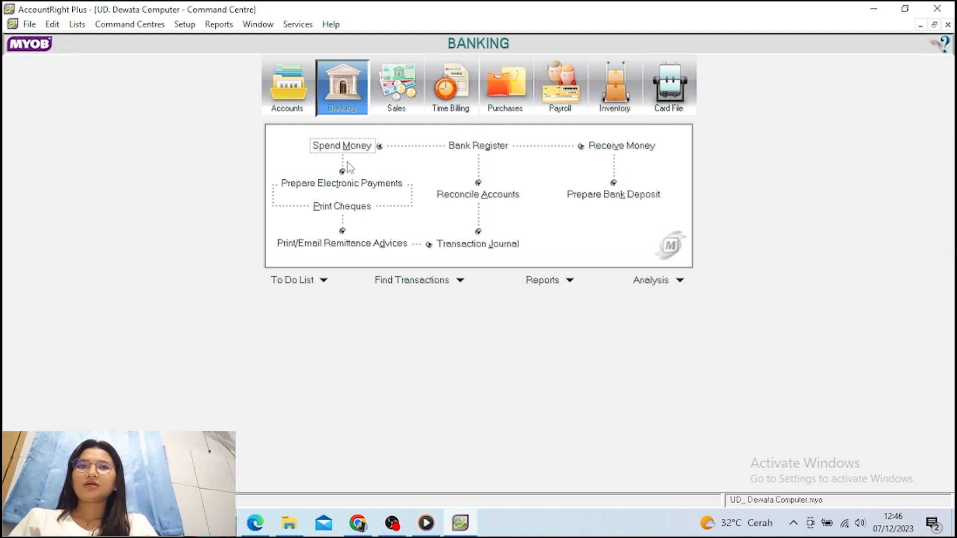
Start a Spend Money payment paid from account 1-0101 Bank BNI
click(338, 150)
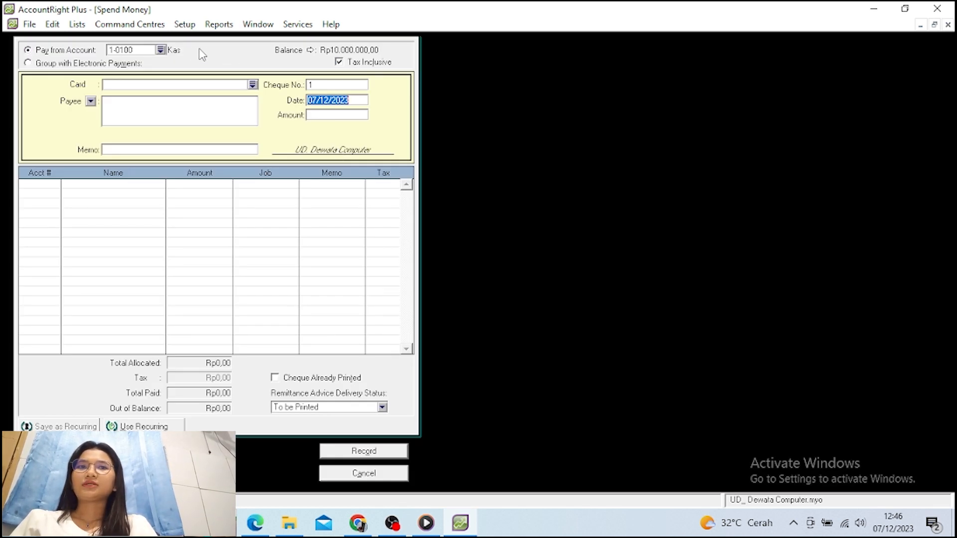
click(161, 50)
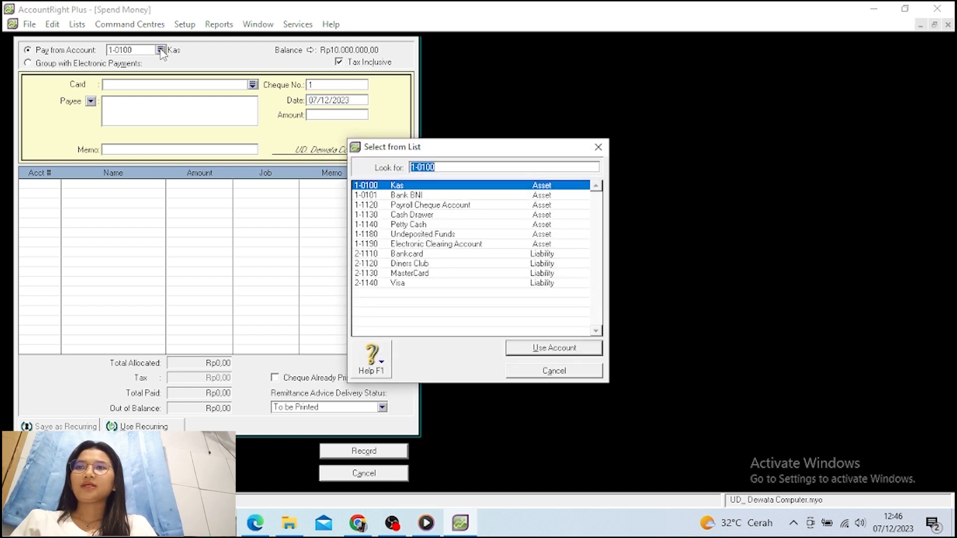
click(369, 197)
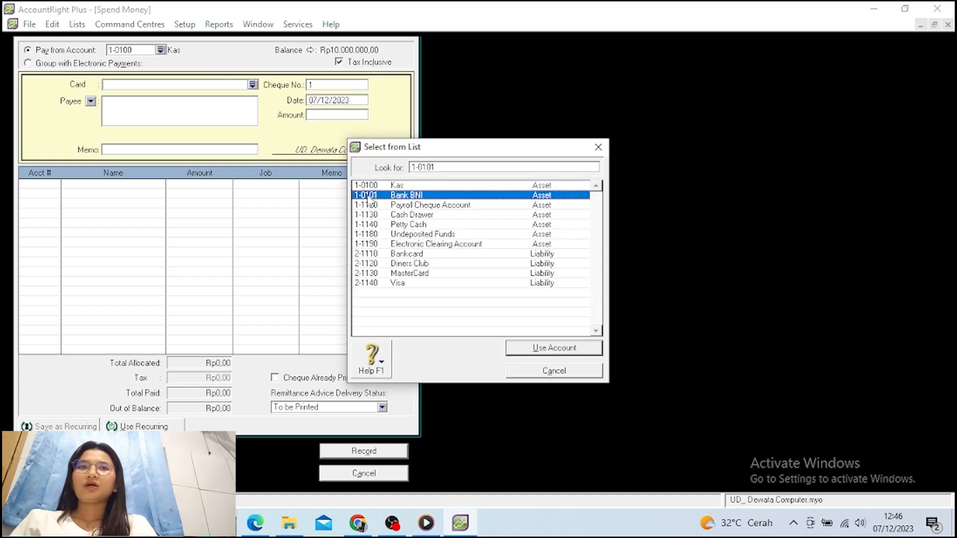
click(555, 349)
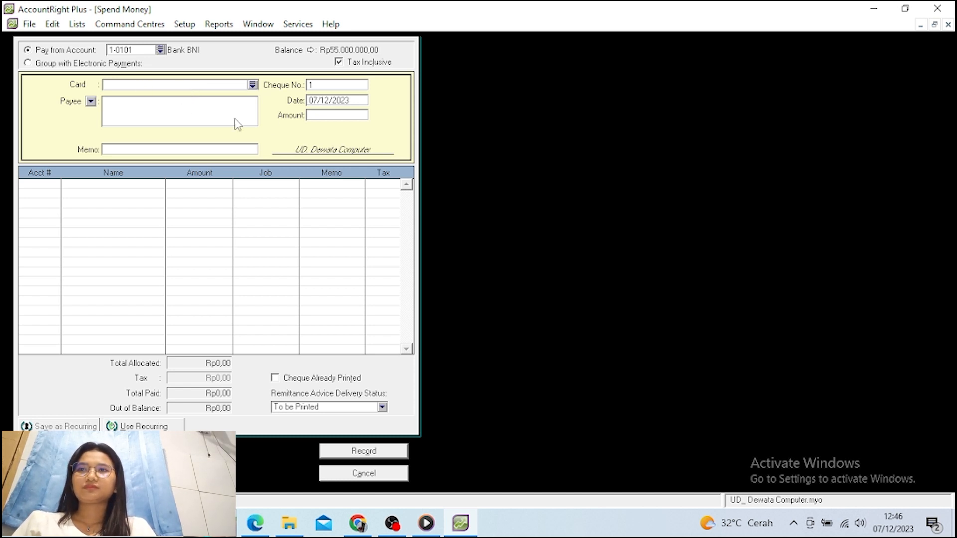
Enter date 01/01/2016, amount 1.000.000 and memo 'Pengisian Kas Kecil' on the payment
click(324, 100)
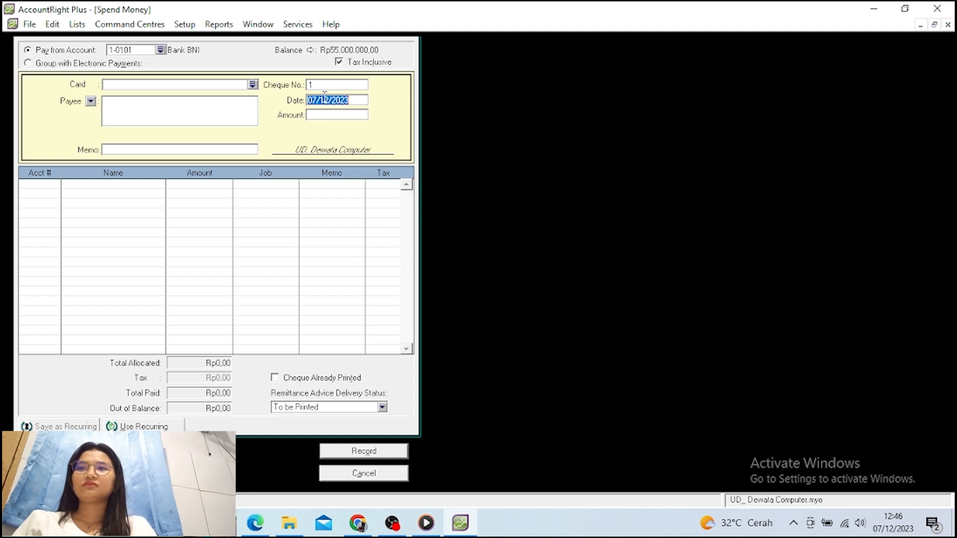
text(01)
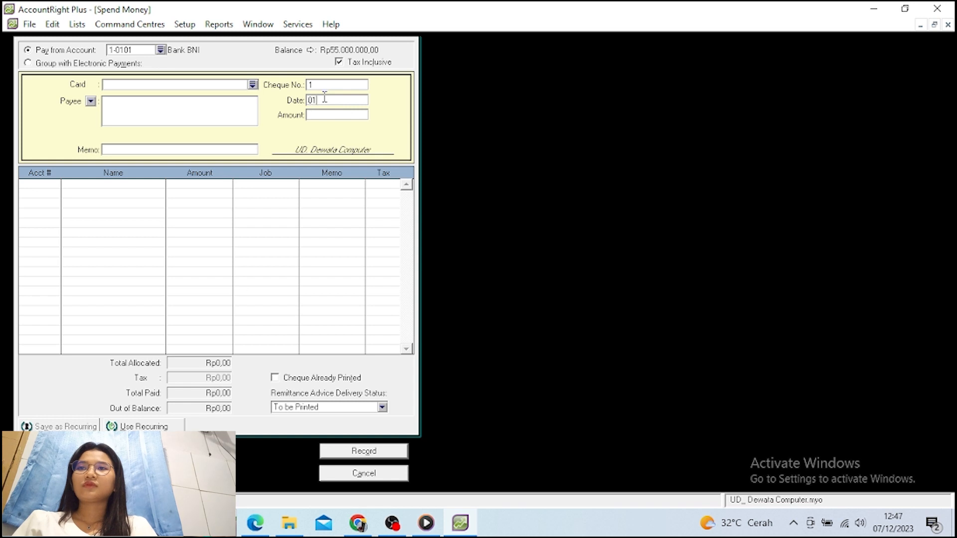
text(/01/)
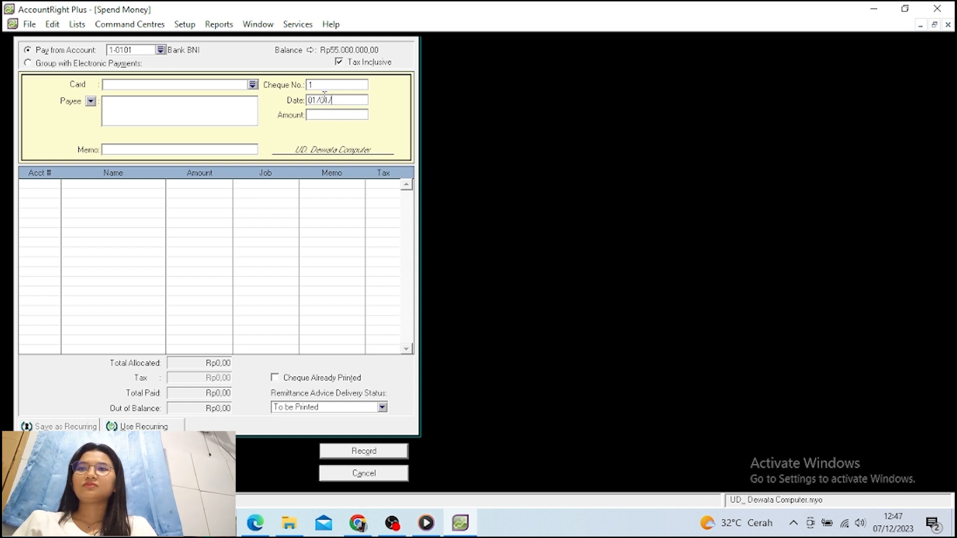
text(2016)
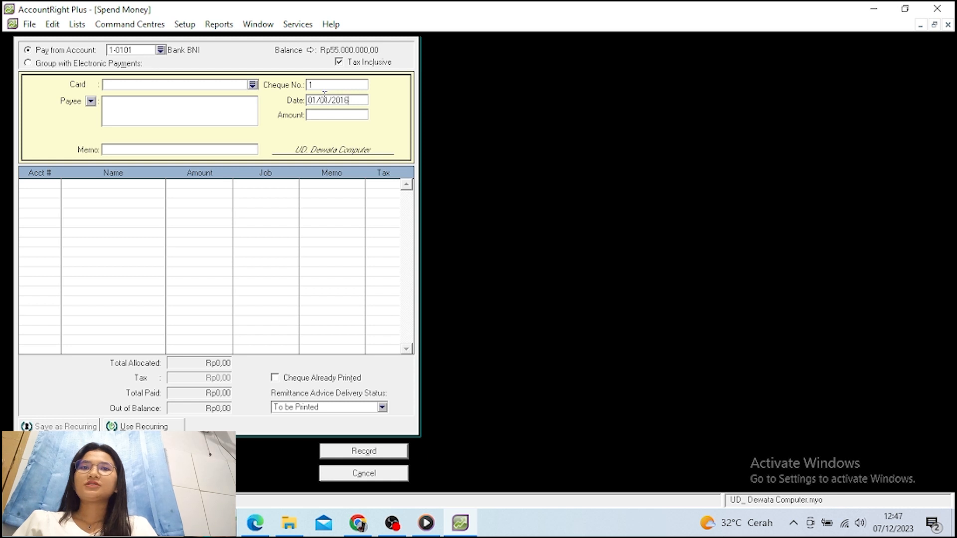
key(Tab)
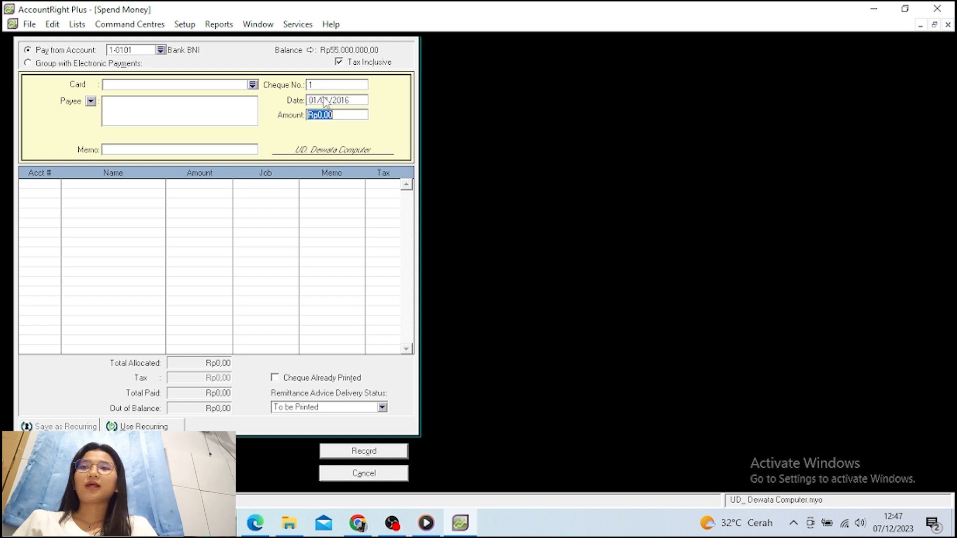
text(100)
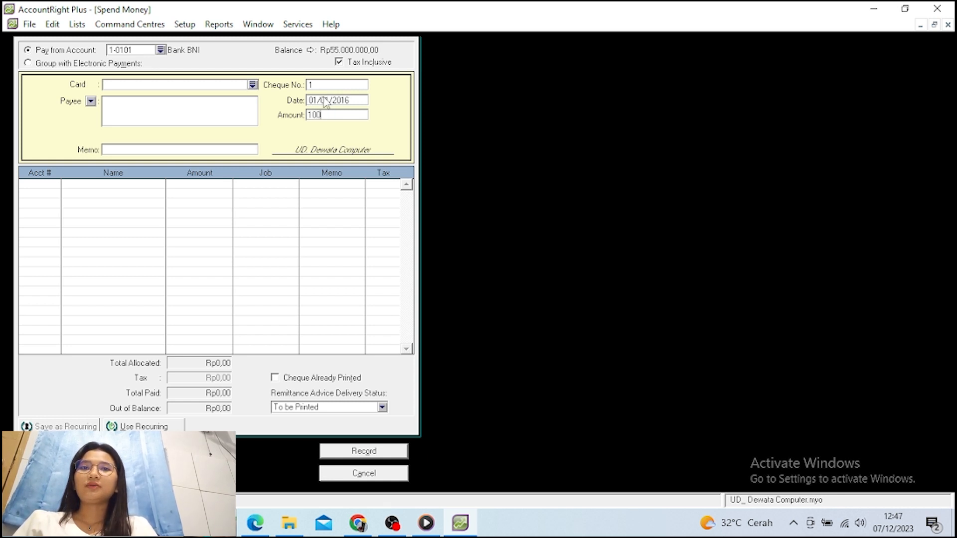
text(0000)
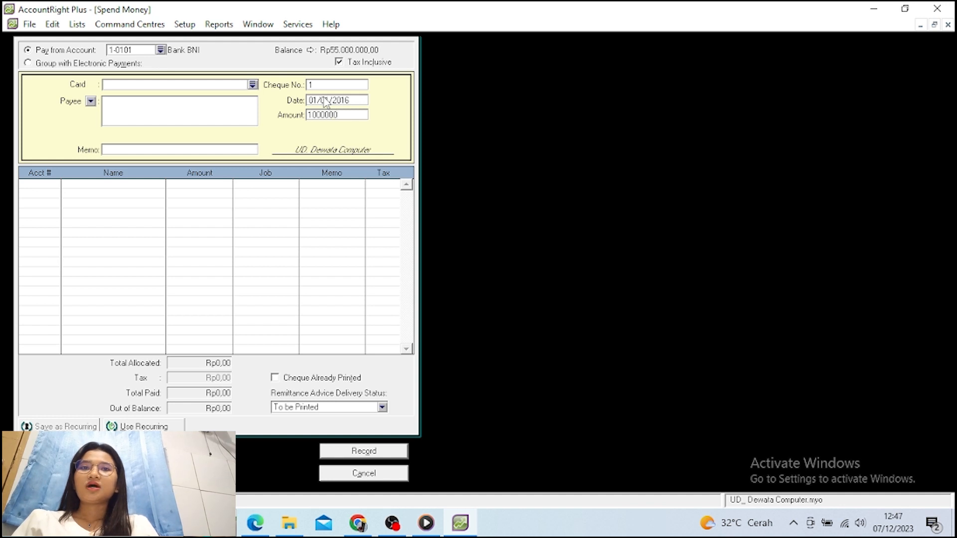
key(Tab)
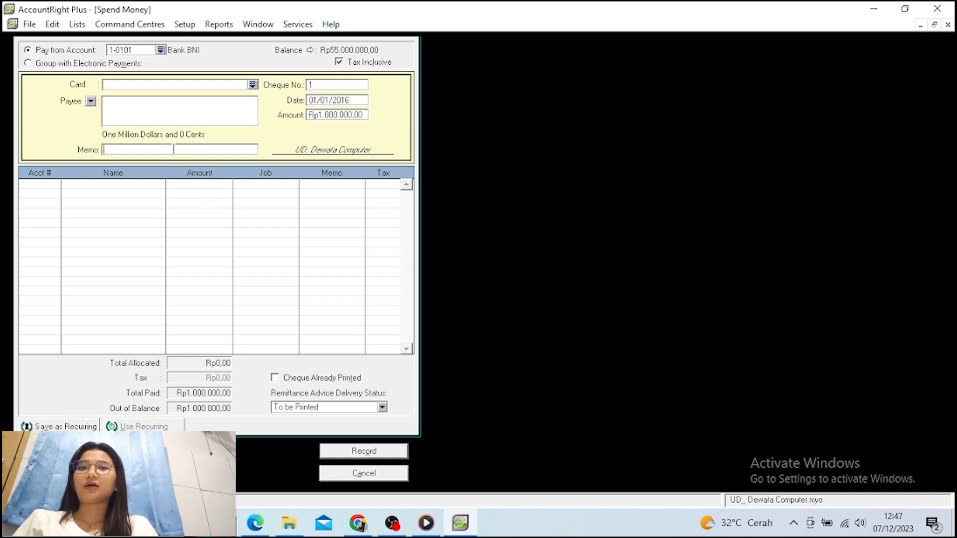
click(107, 150)
text(Pe)
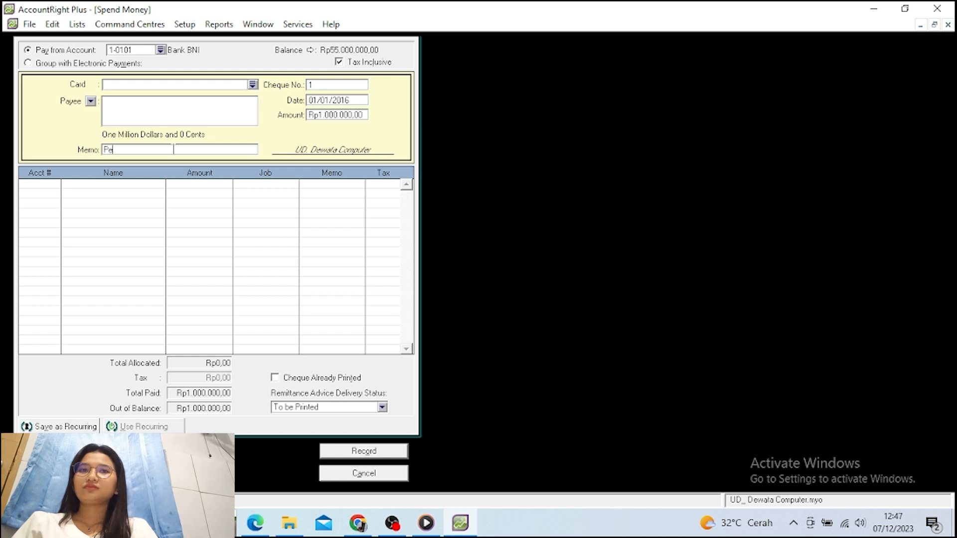
text(ngisi)
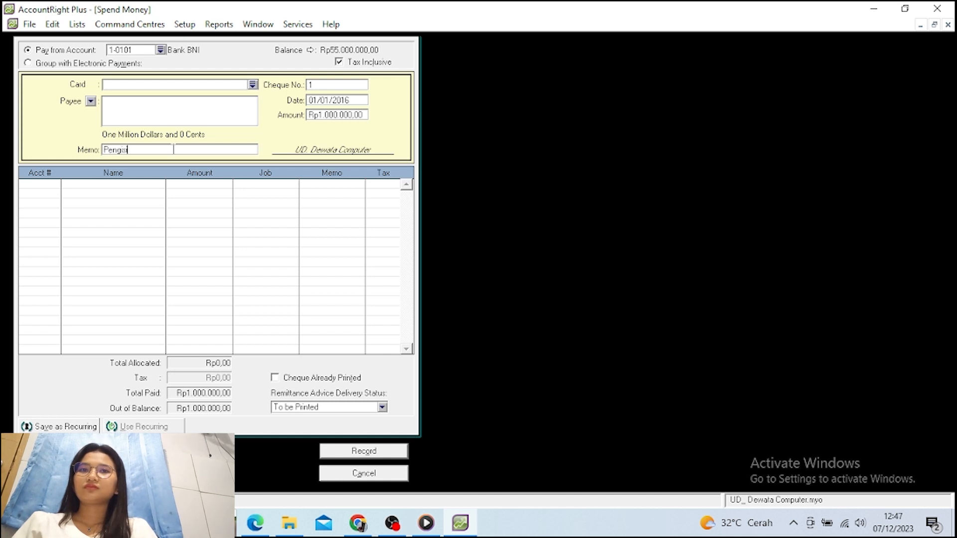
text(an K)
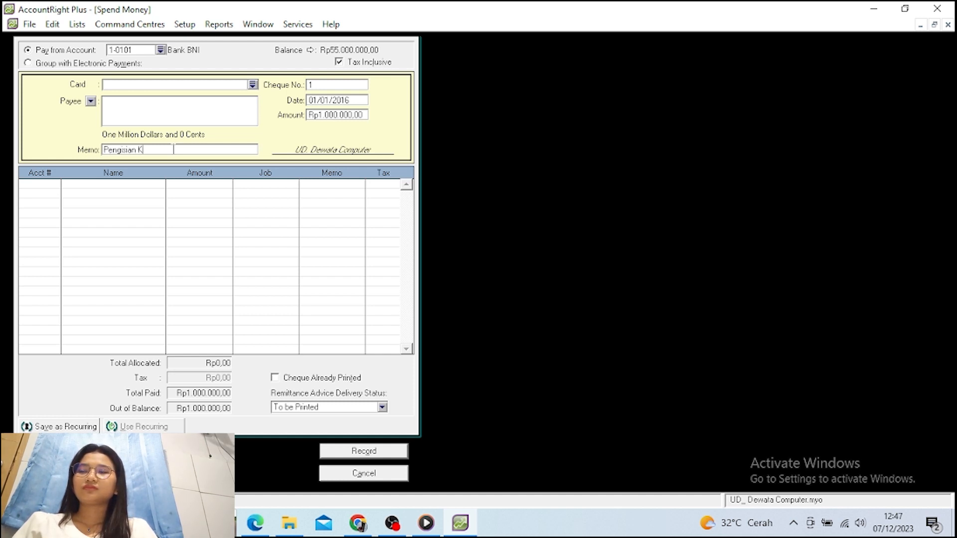
text(as Kecil)
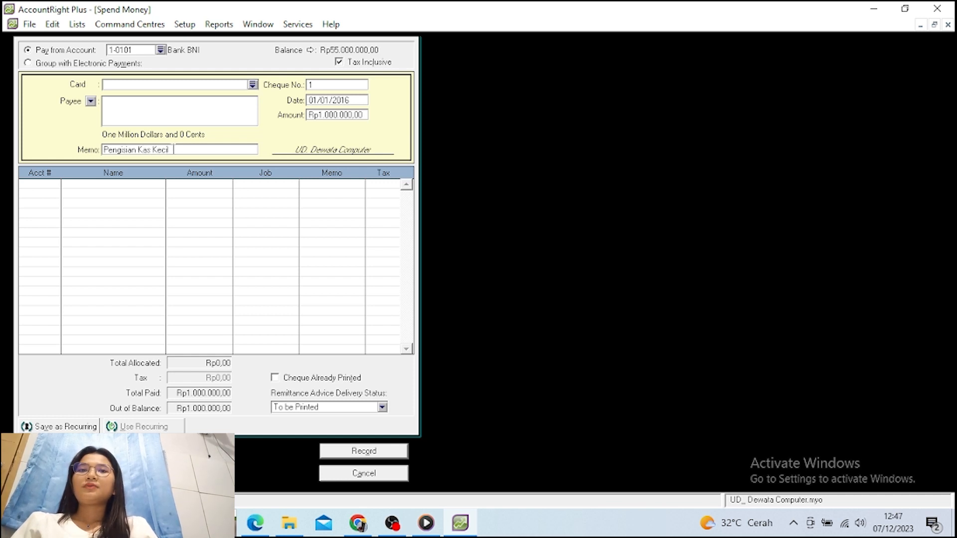
key(Tab)
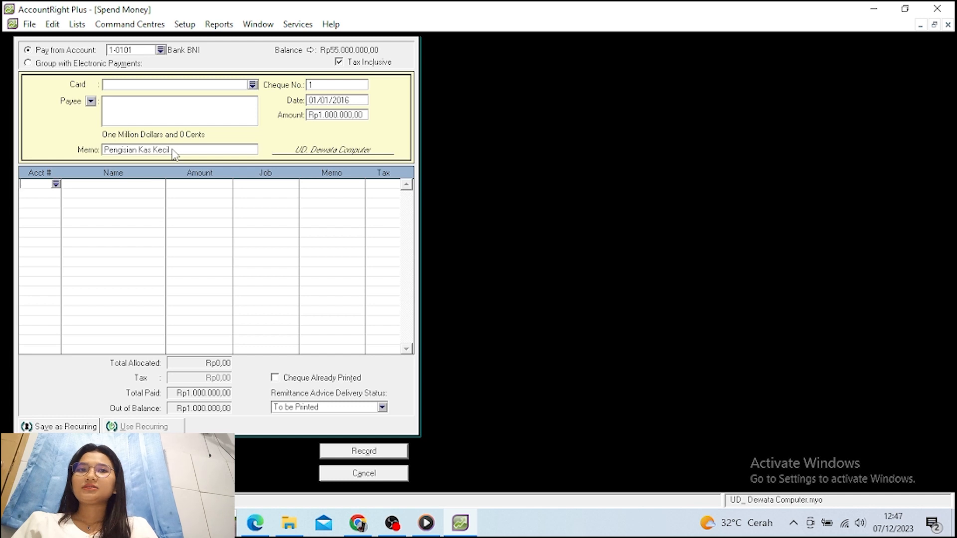
Allocate the full Rp1.000.000 to 1-0100 Kas, record the payment and close the form
click(56, 184)
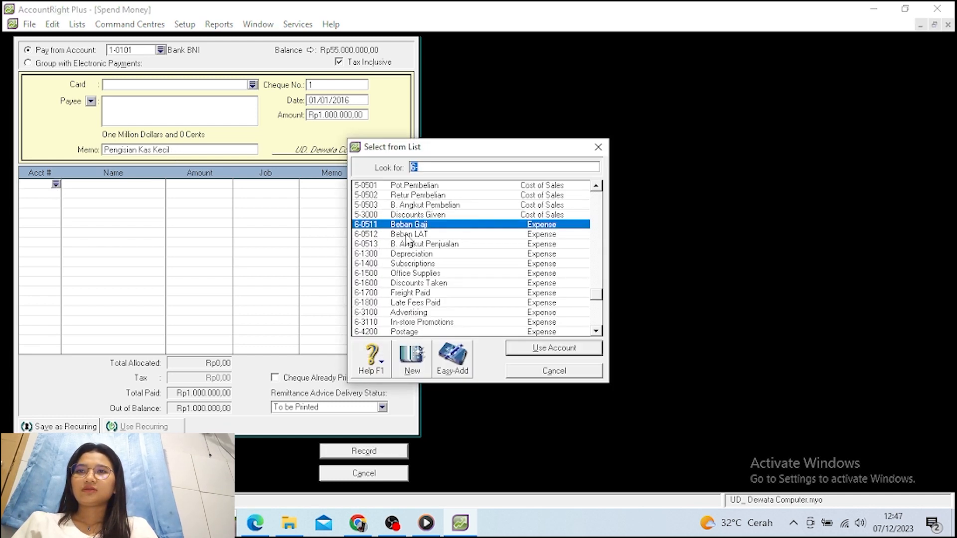
text(1)
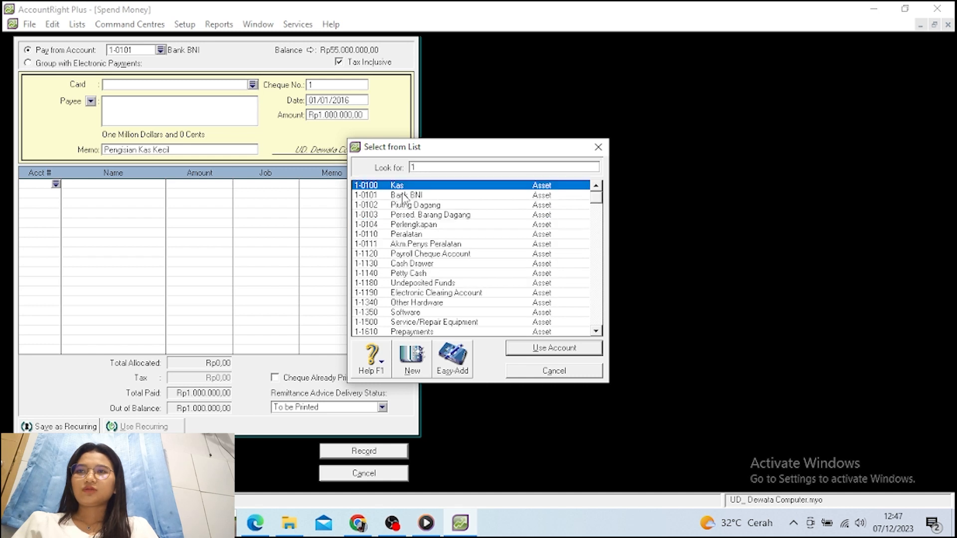
click(402, 185)
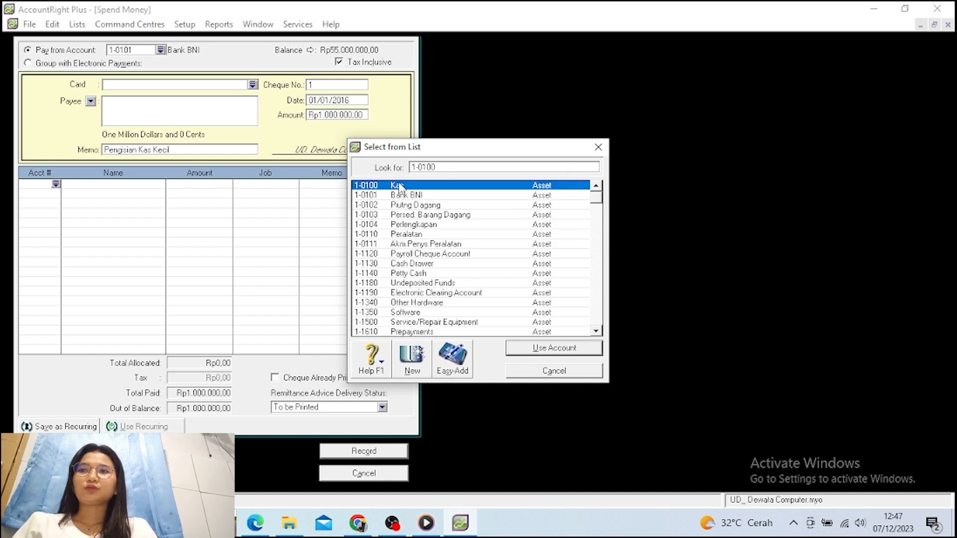
click(549, 349)
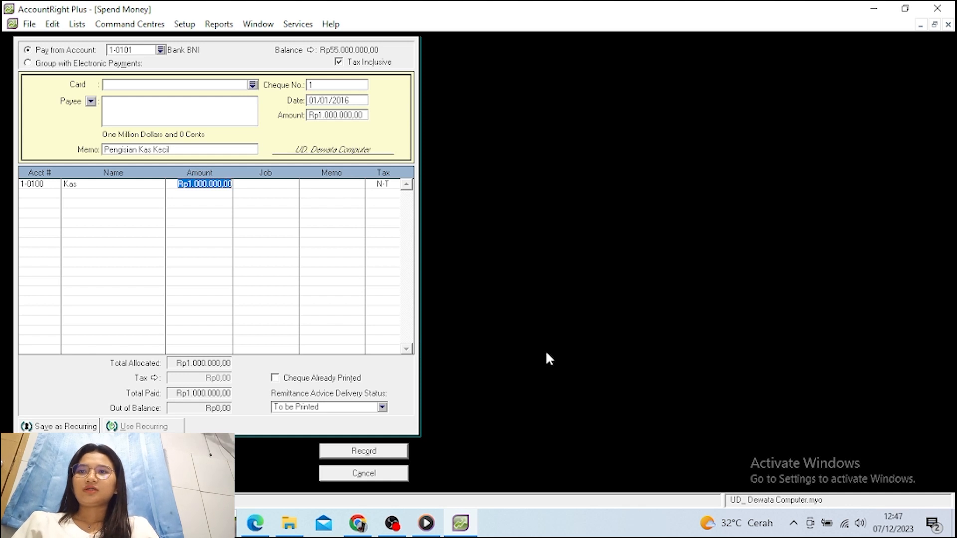
key(Return)
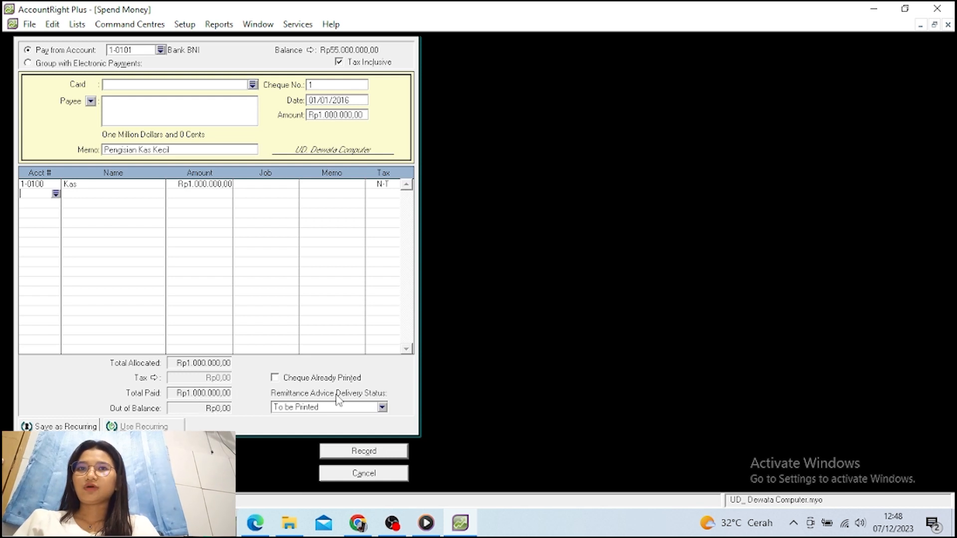
click(339, 454)
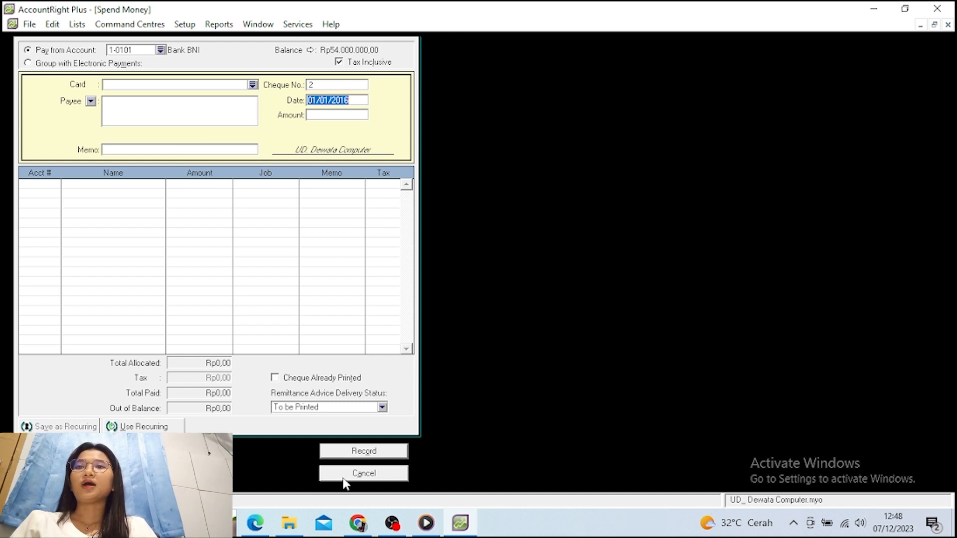
click(346, 481)
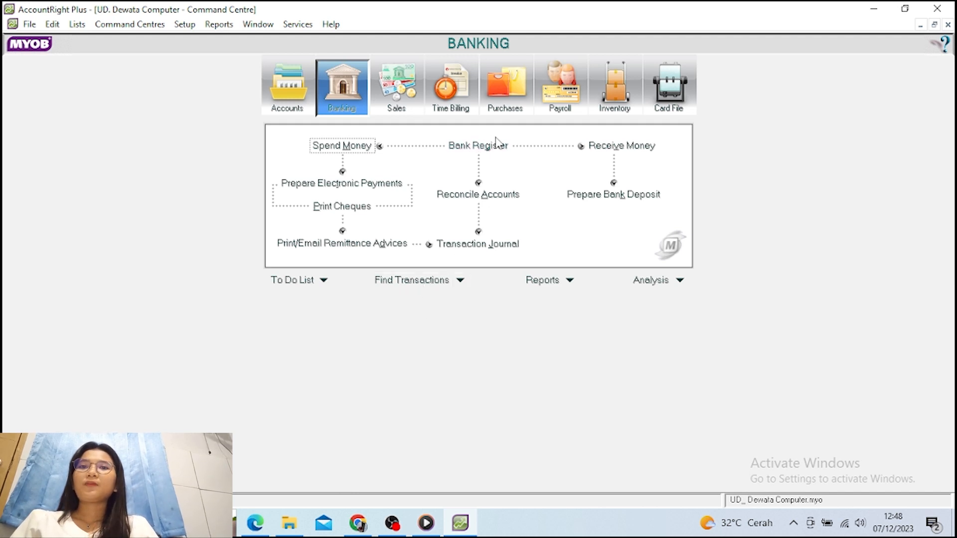
Start a new purchase bill for supplier PT. Nusantara
click(508, 115)
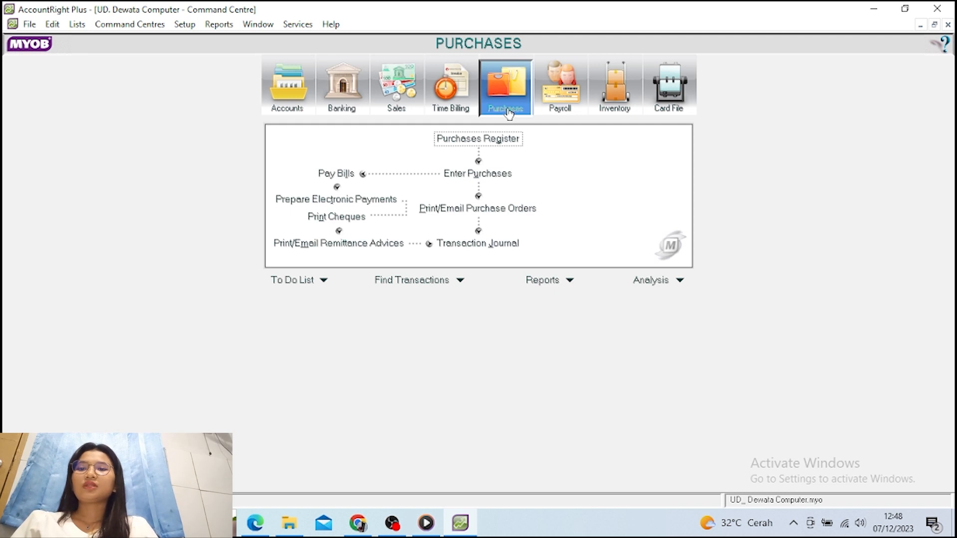
click(454, 178)
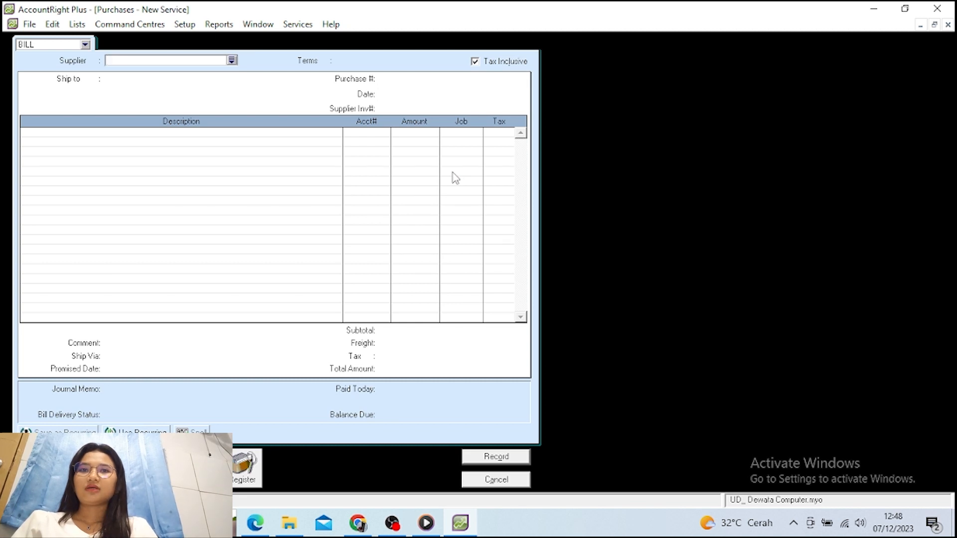
click(231, 60)
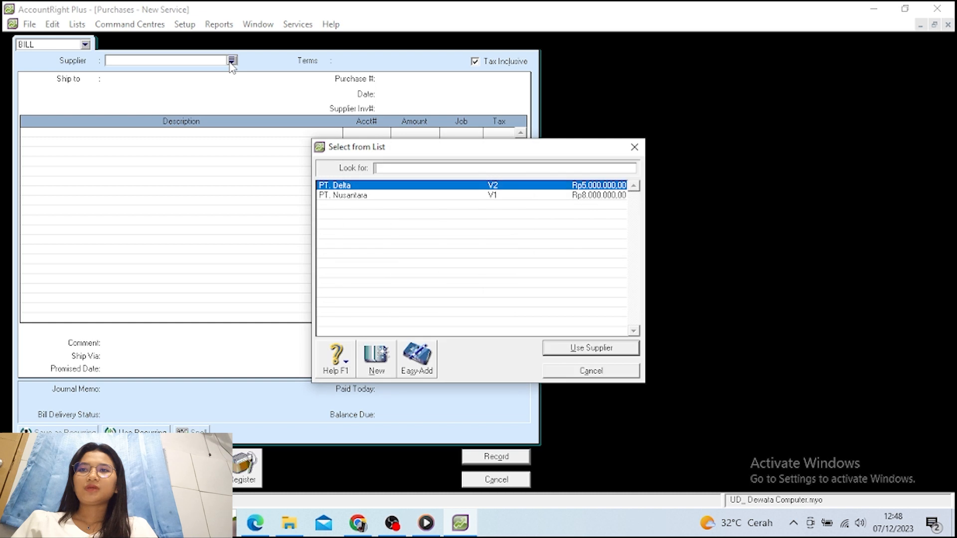
click(343, 197)
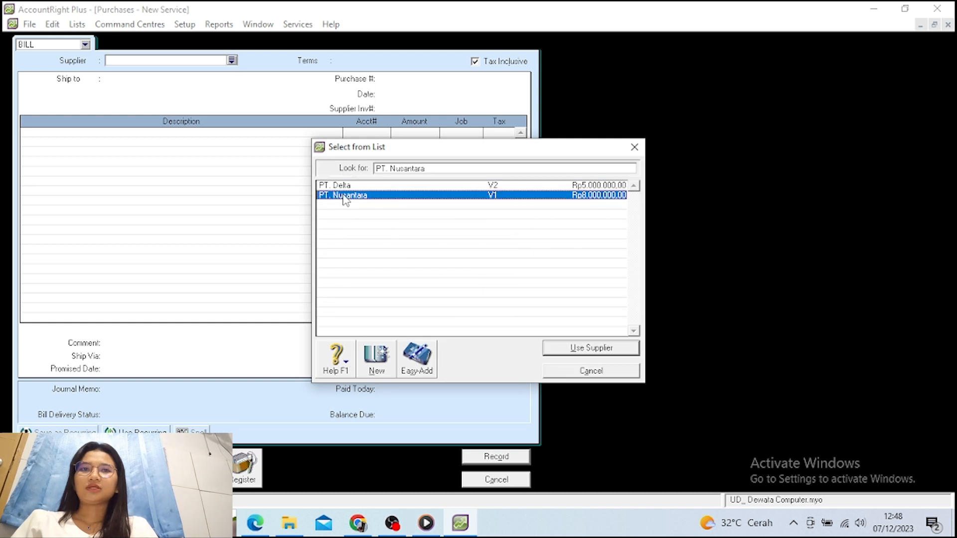
click(618, 348)
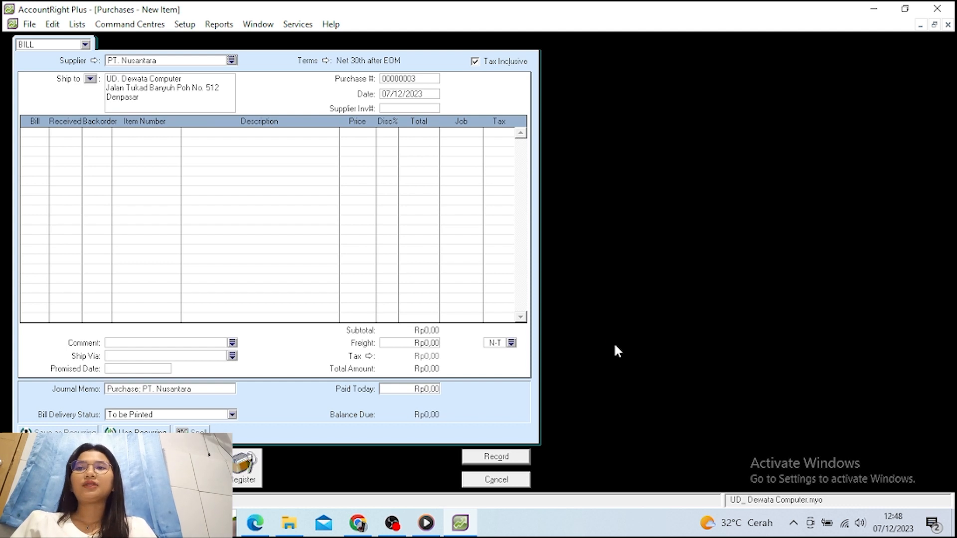
Date the bill 02/01/2016 and turn off Tax Inclusive pricing
click(392, 93)
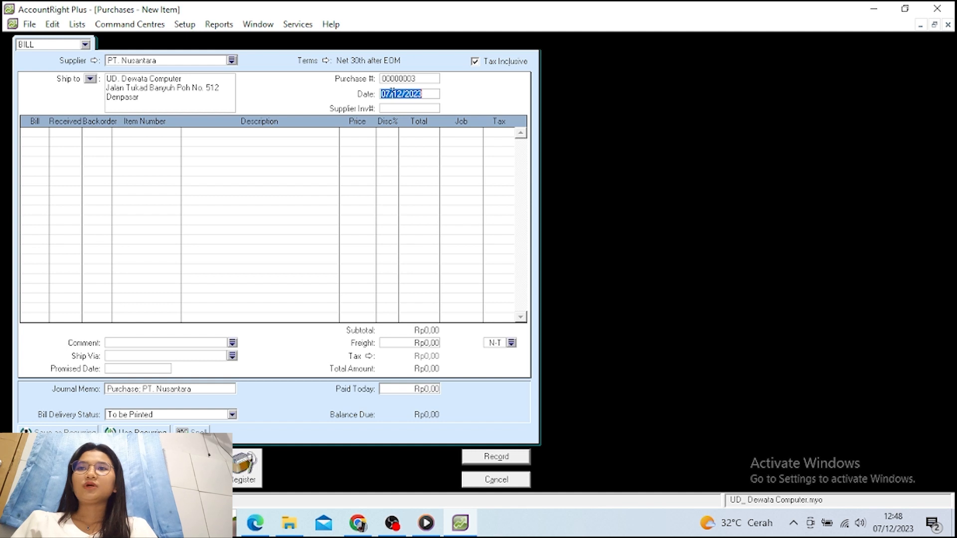
text(02/)
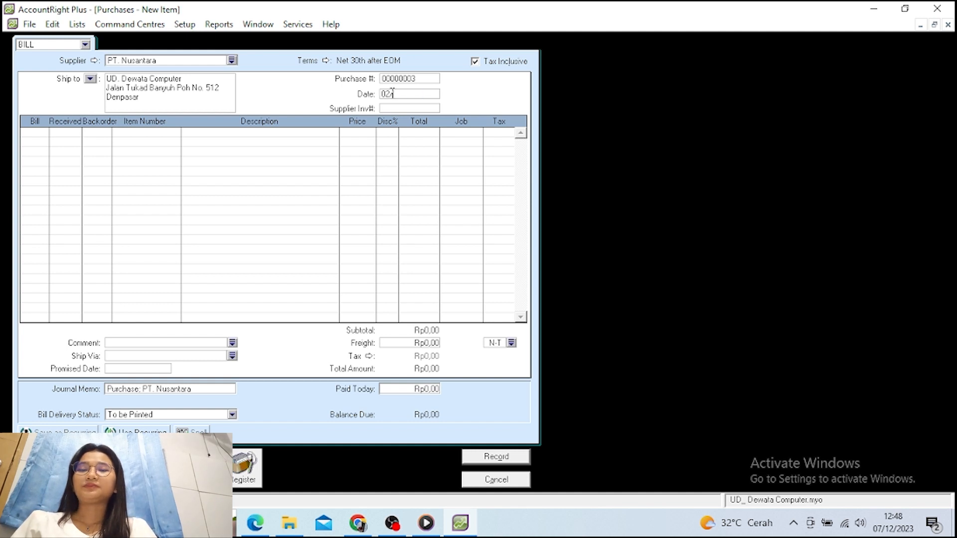
text(01/)
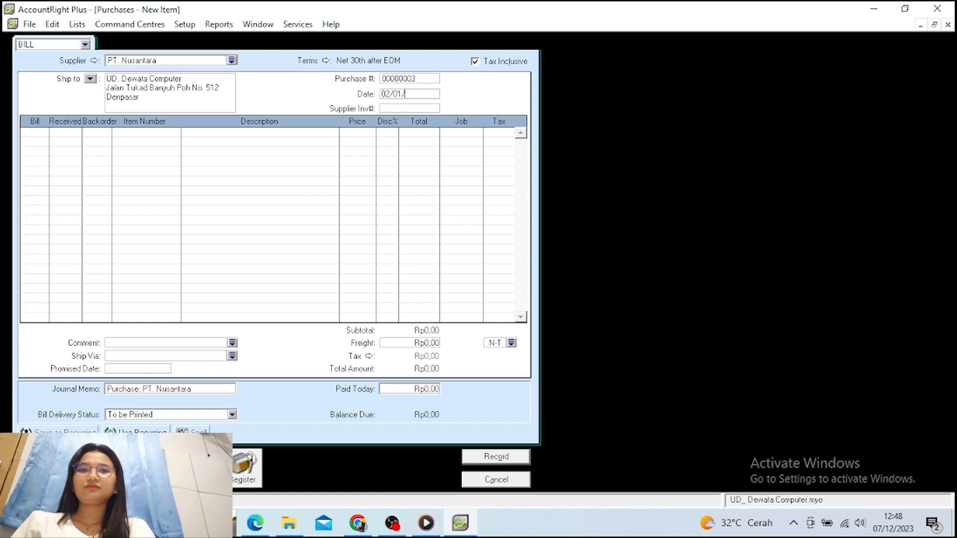
text(2016)
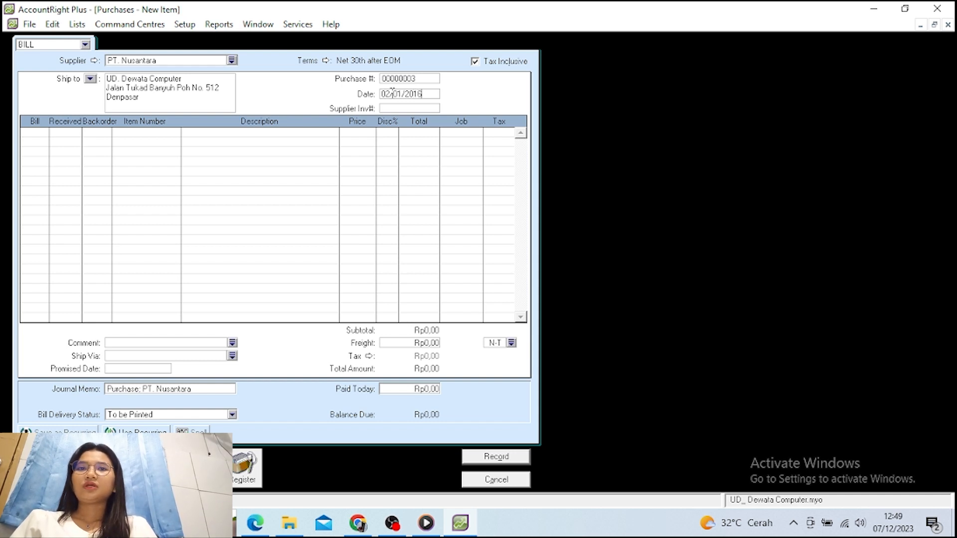
key(Tab)
key(Tab)
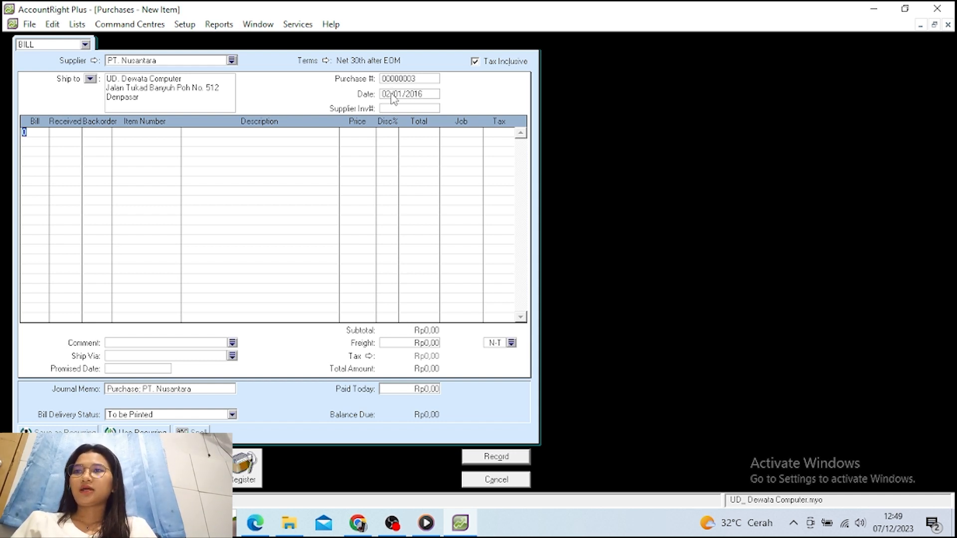
click(475, 63)
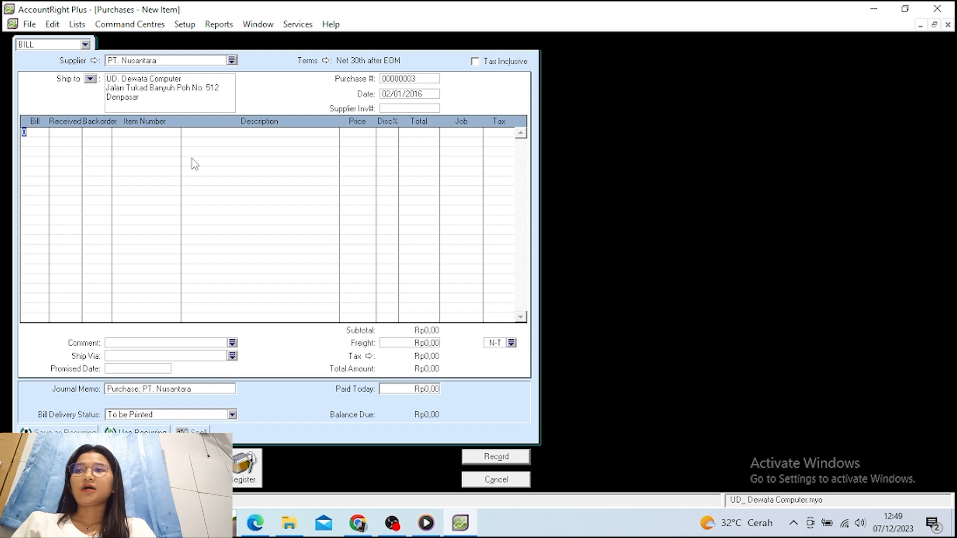
Set quantity 10 on two bill lines and make the first line AS-X200 at 3.000.000
text(10)
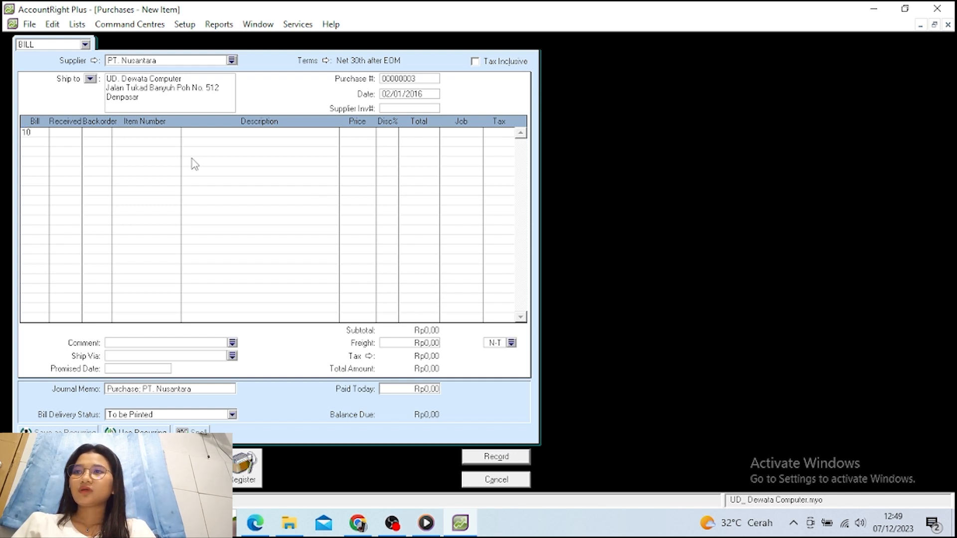
key(Return)
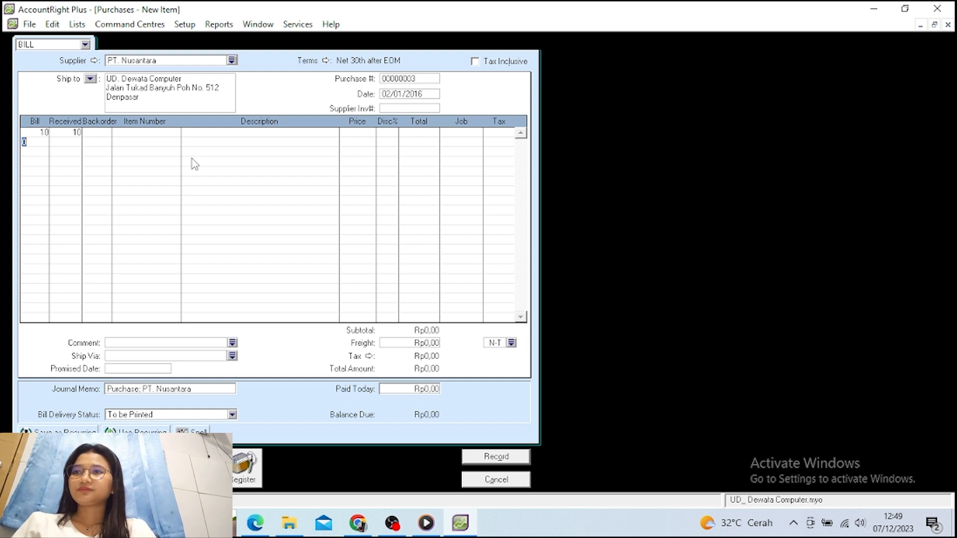
text(10)
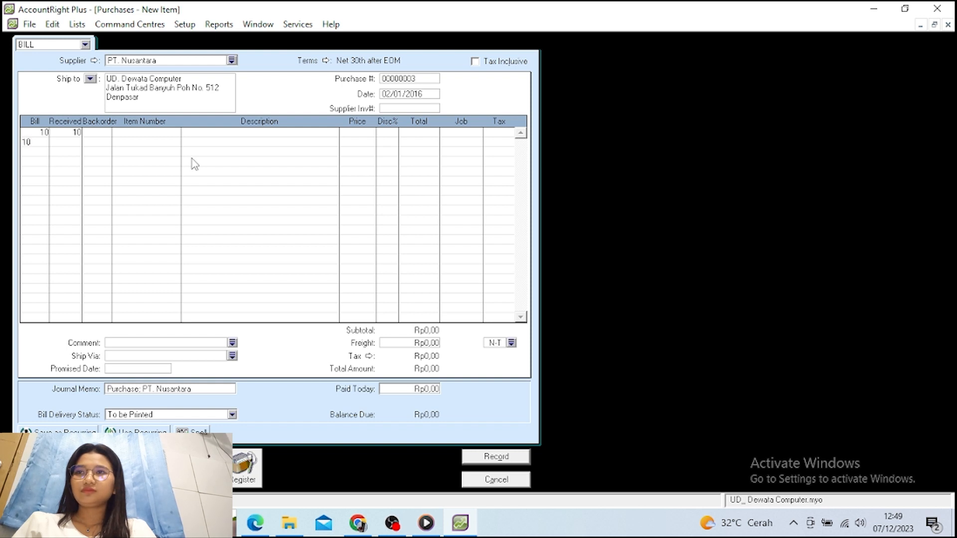
key(Return)
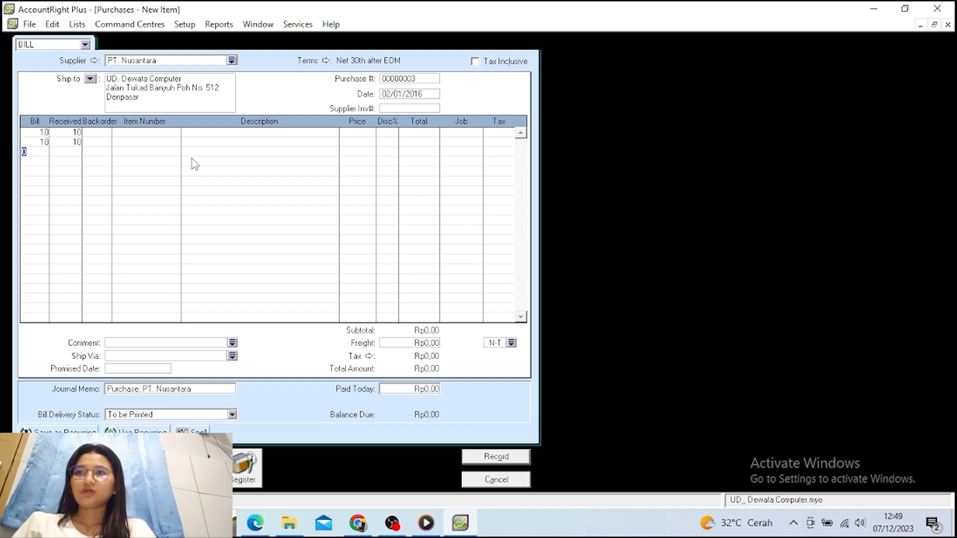
click(135, 133)
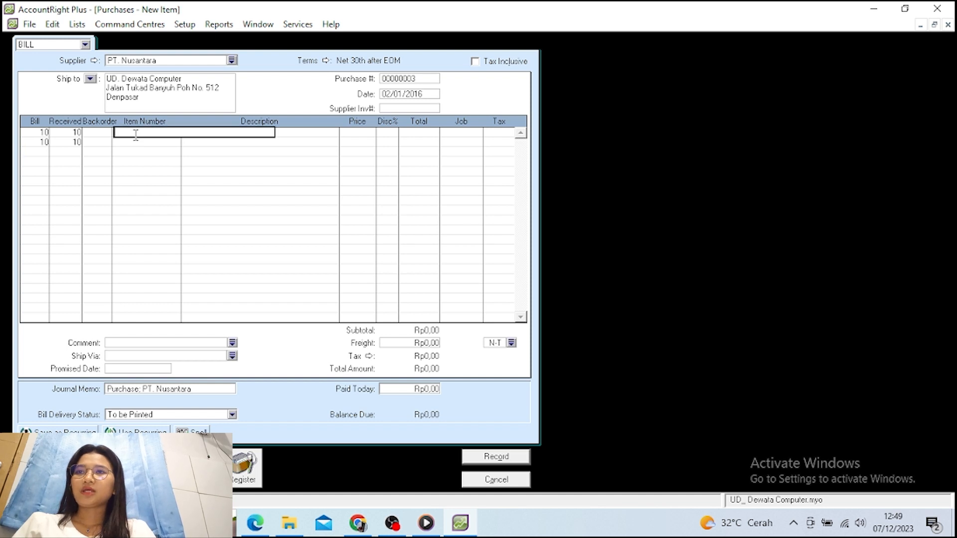
text(ASX200)
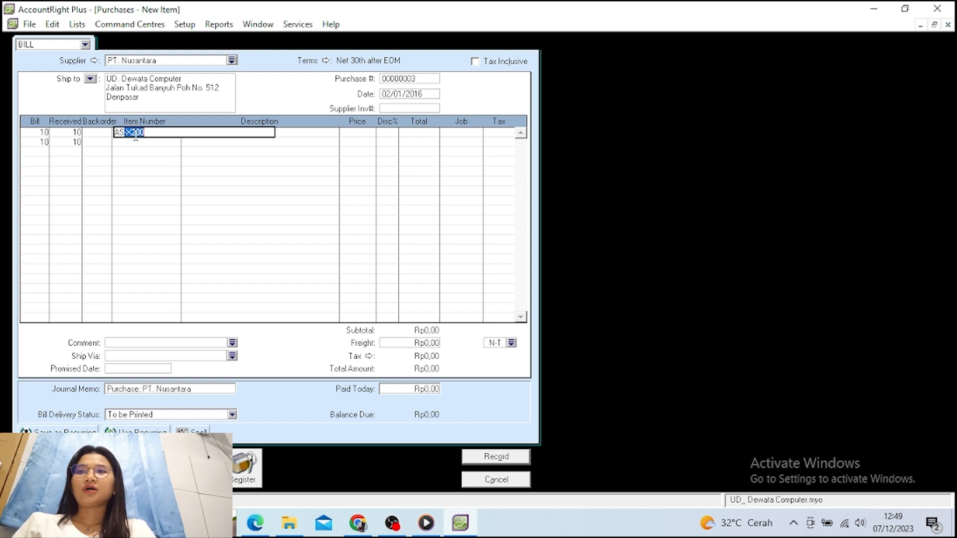
key(Tab)
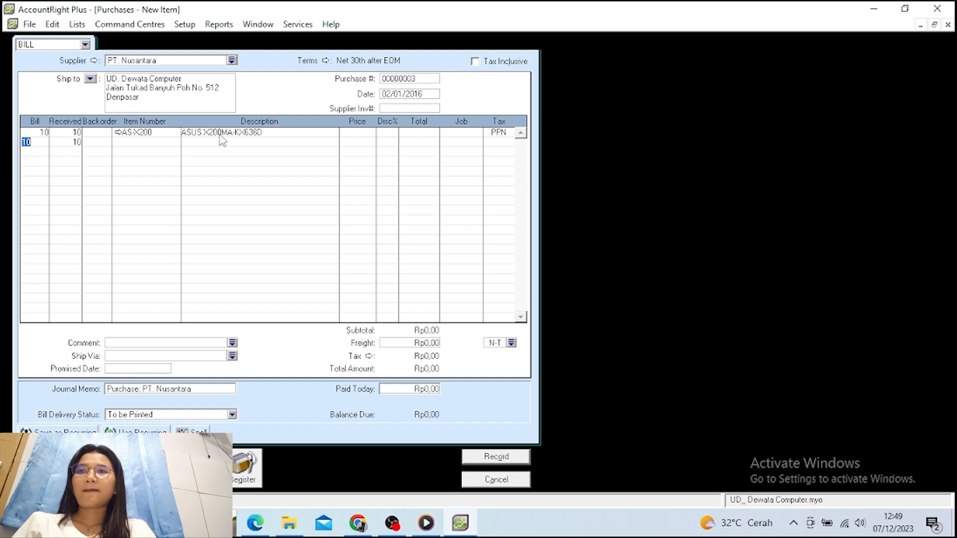
click(348, 135)
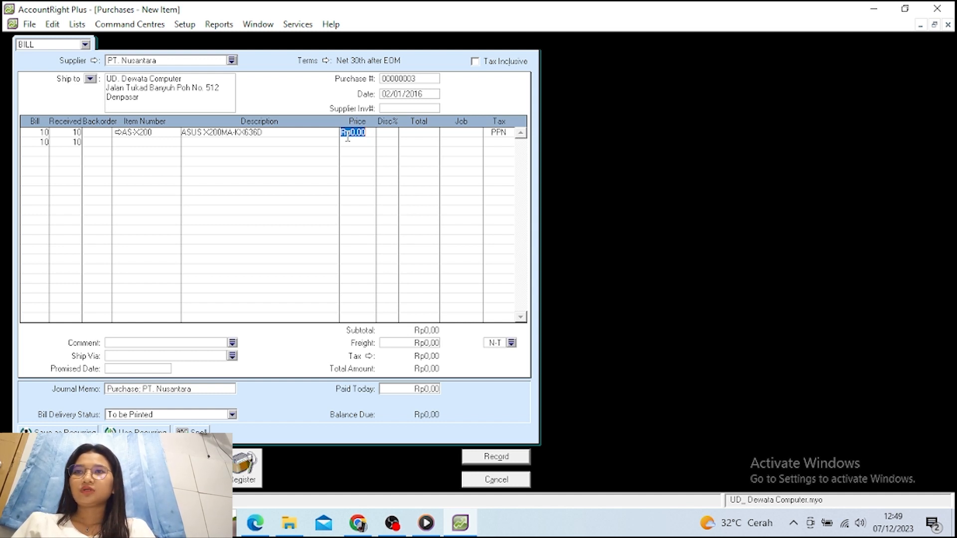
text(360)
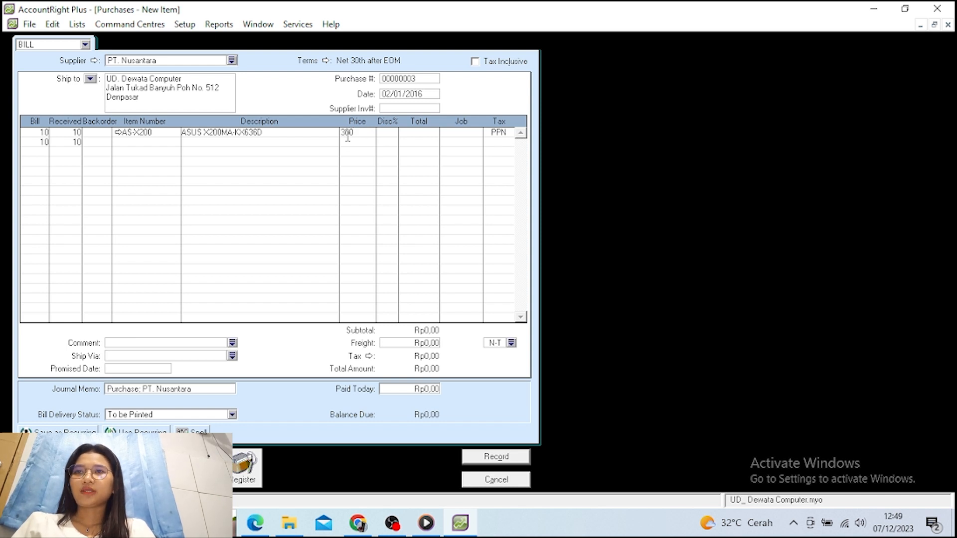
text(00000)
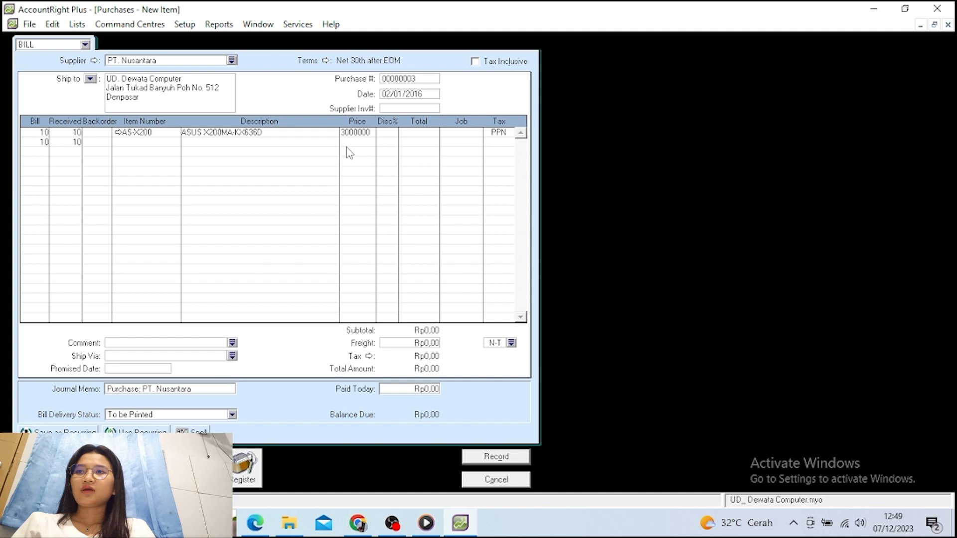
key(Return)
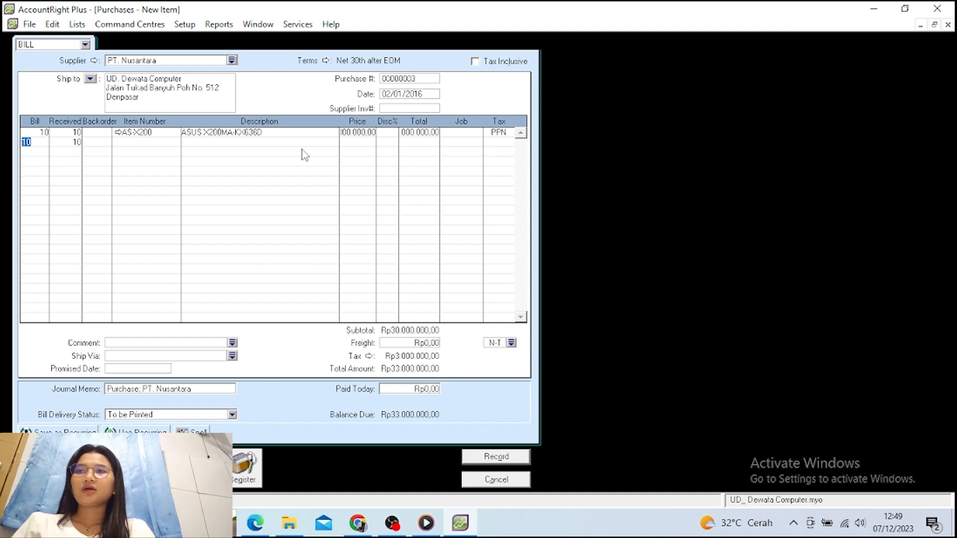
Set the second line to item LNV-G40 priced at 3.400.000
click(161, 142)
text(LNV-G40)
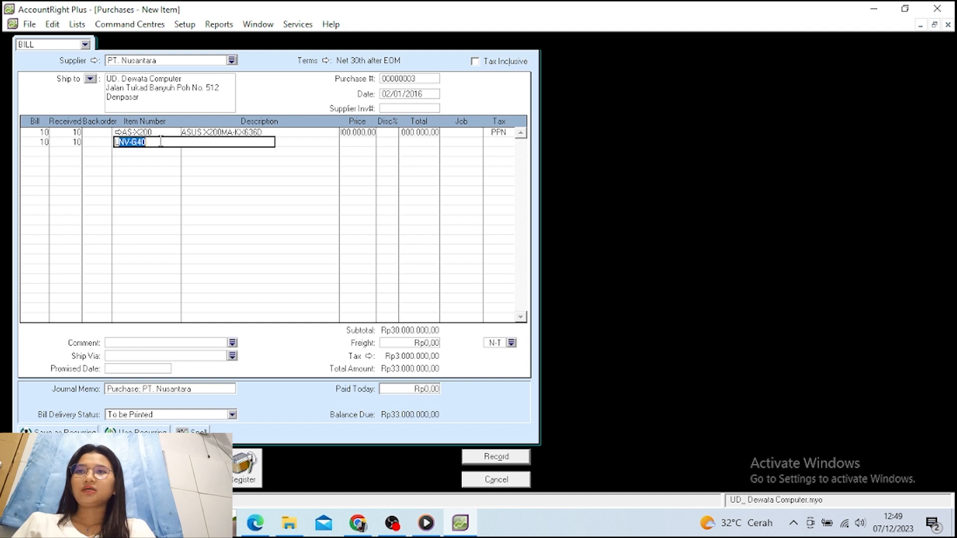
key(Return)
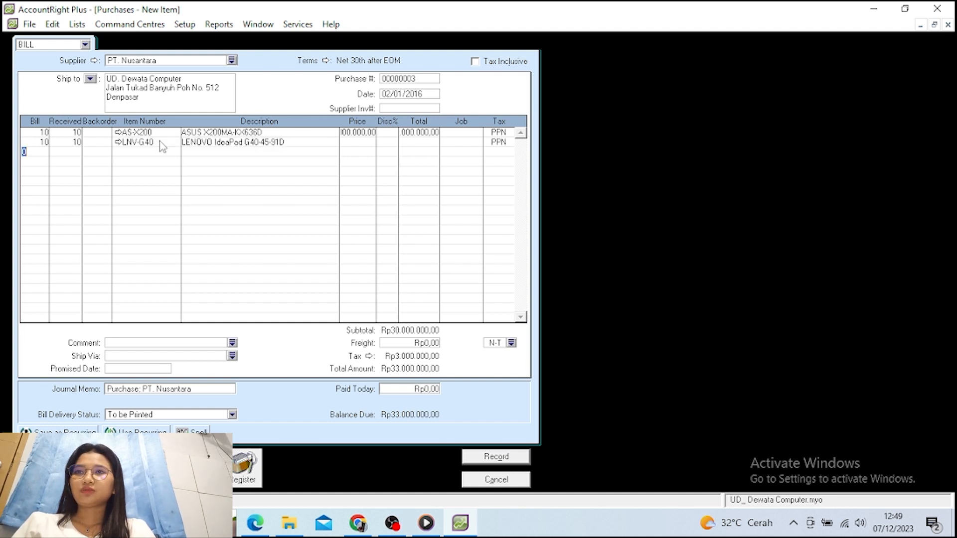
click(358, 144)
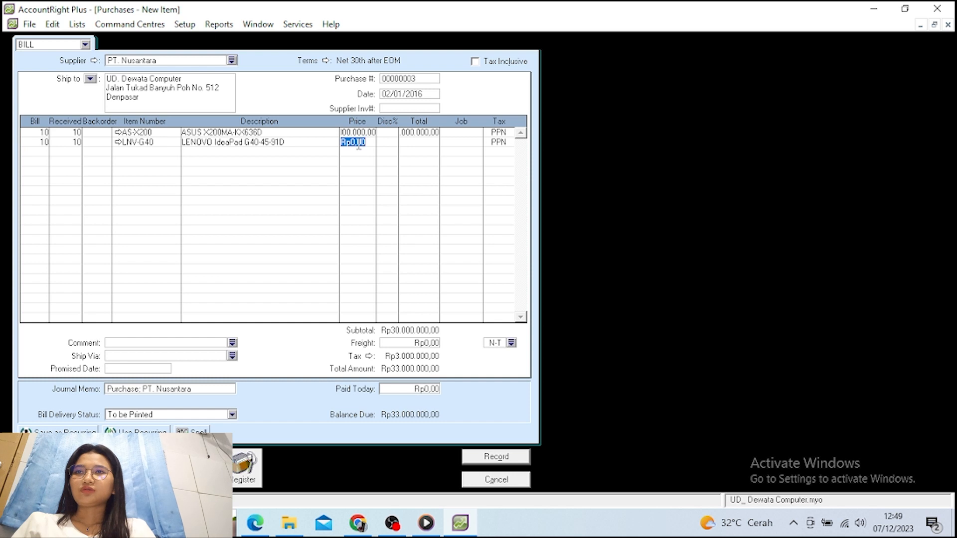
text(3400)
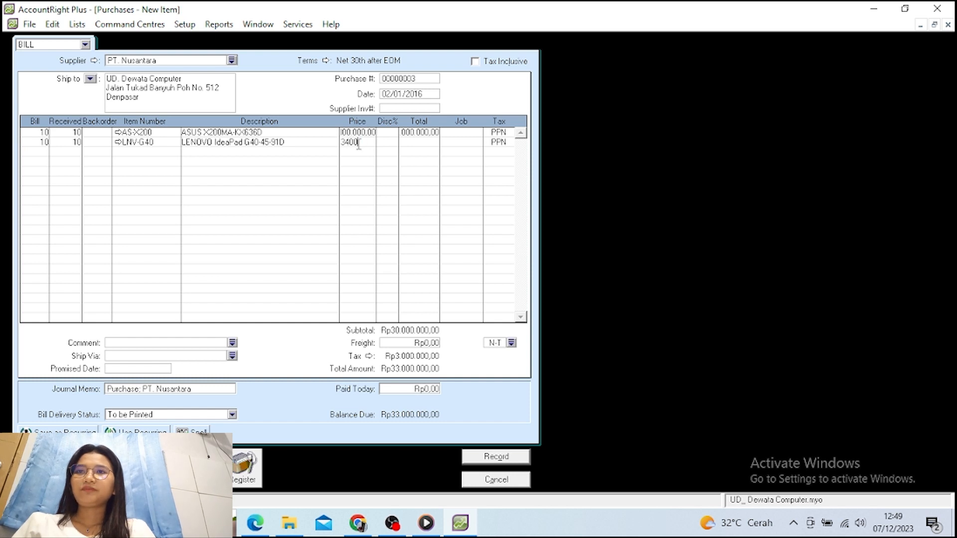
text(000)
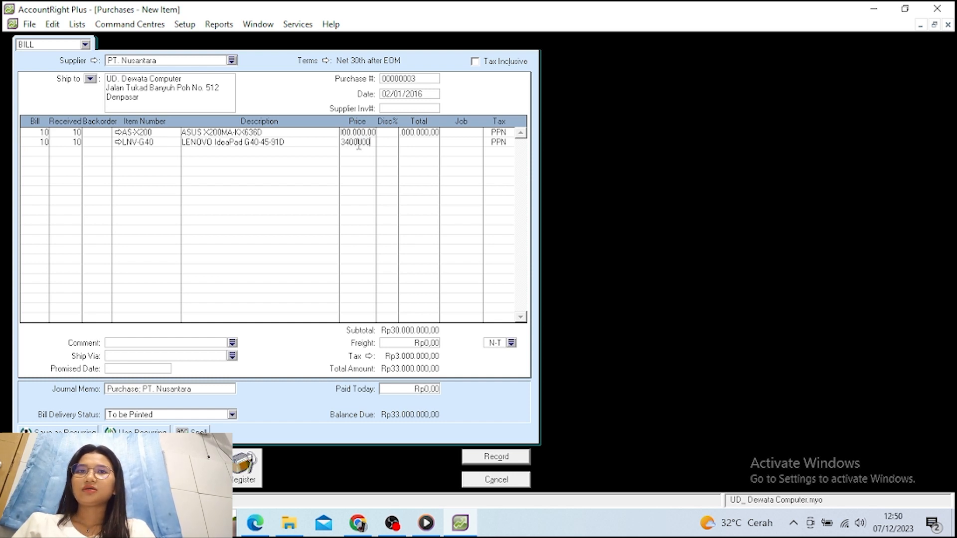
key(Return)
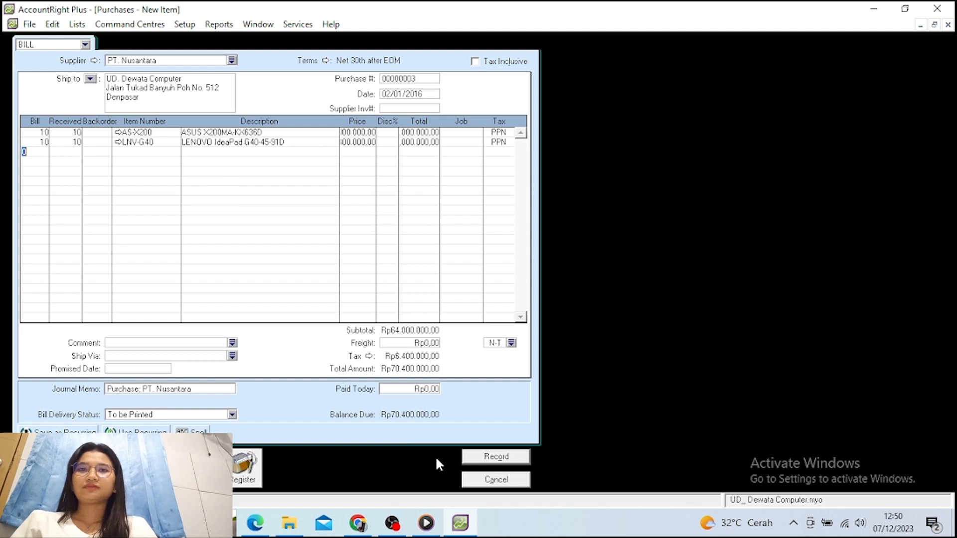
Record the Rp70.400.000 bill keeping the PPN tax code, then close the blank purchase form
click(467, 463)
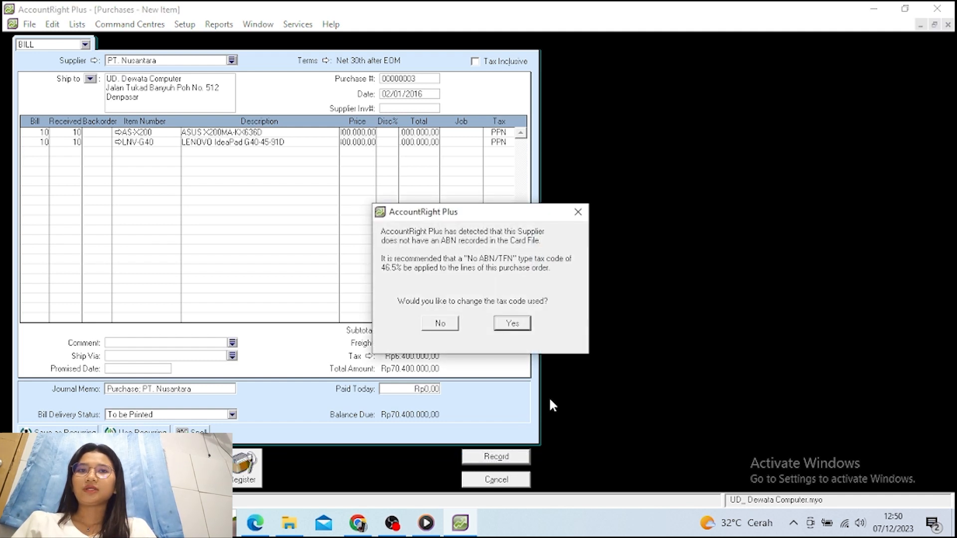
click(441, 323)
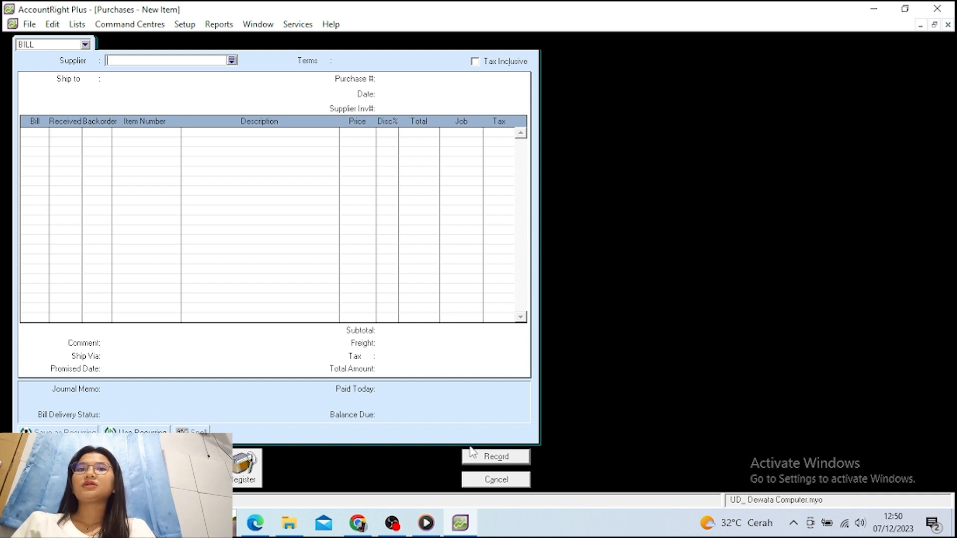
click(489, 480)
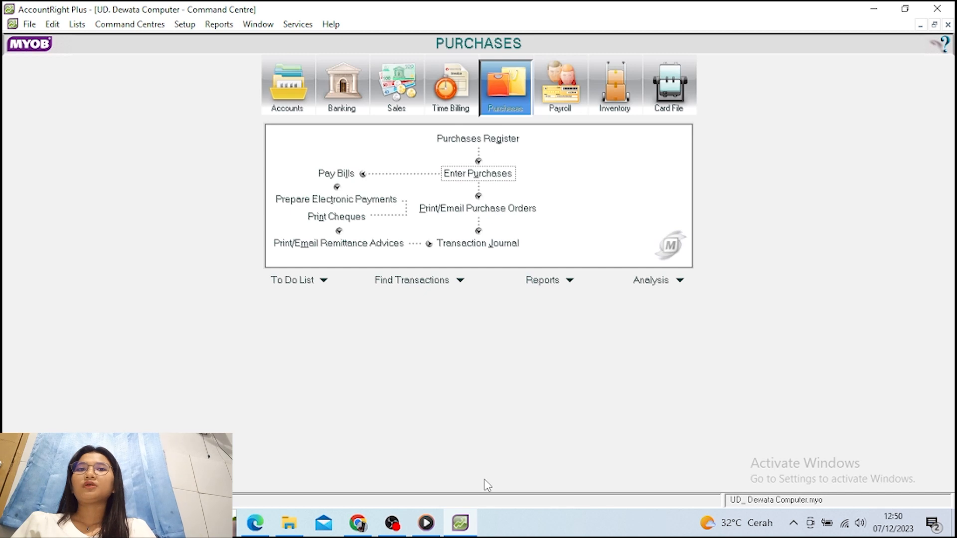
Open Receive Payments in the Sales area and choose customer Toko Nirwana
click(396, 87)
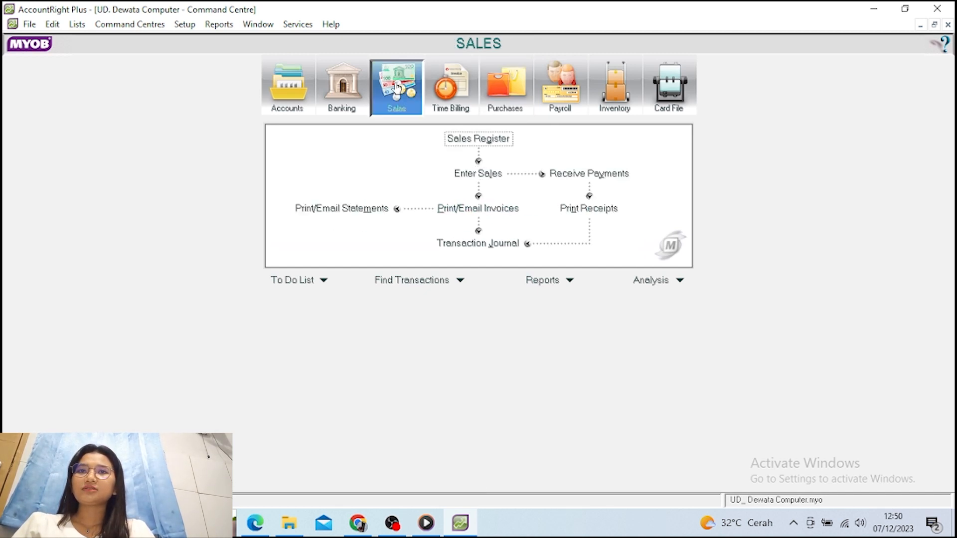
click(599, 175)
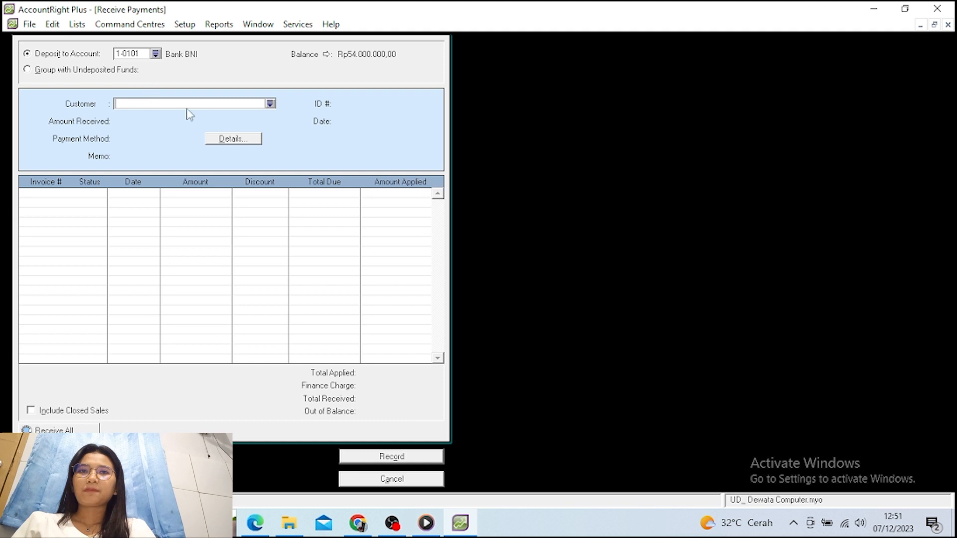
click(269, 103)
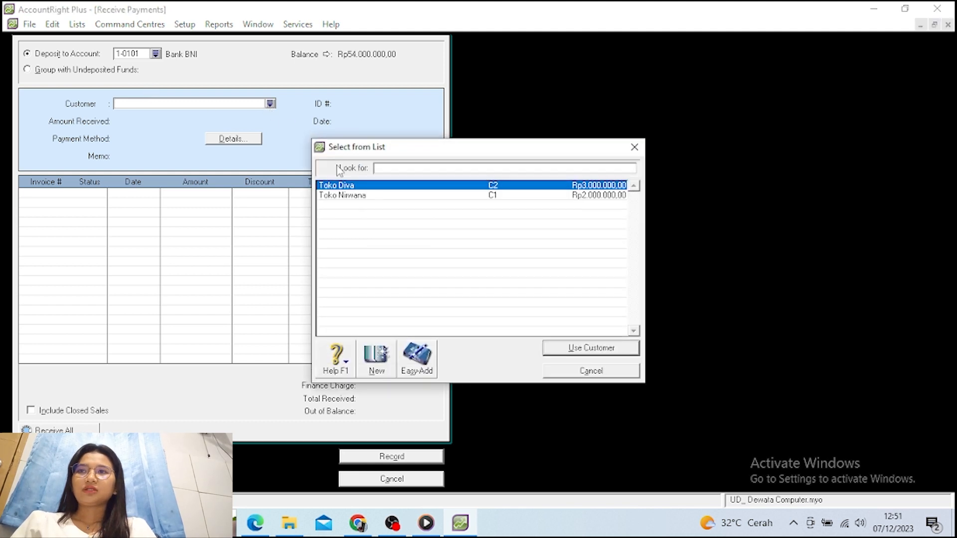
click(357, 196)
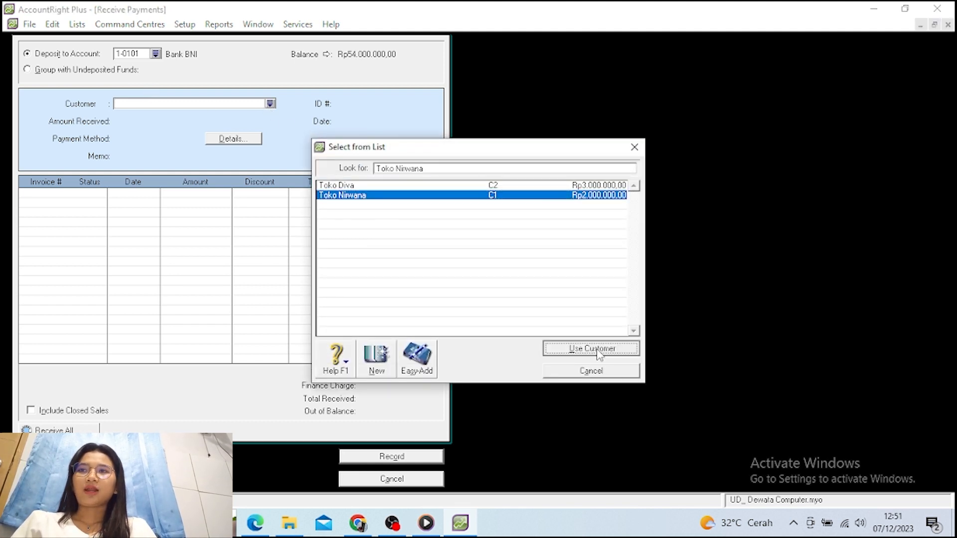
click(591, 348)
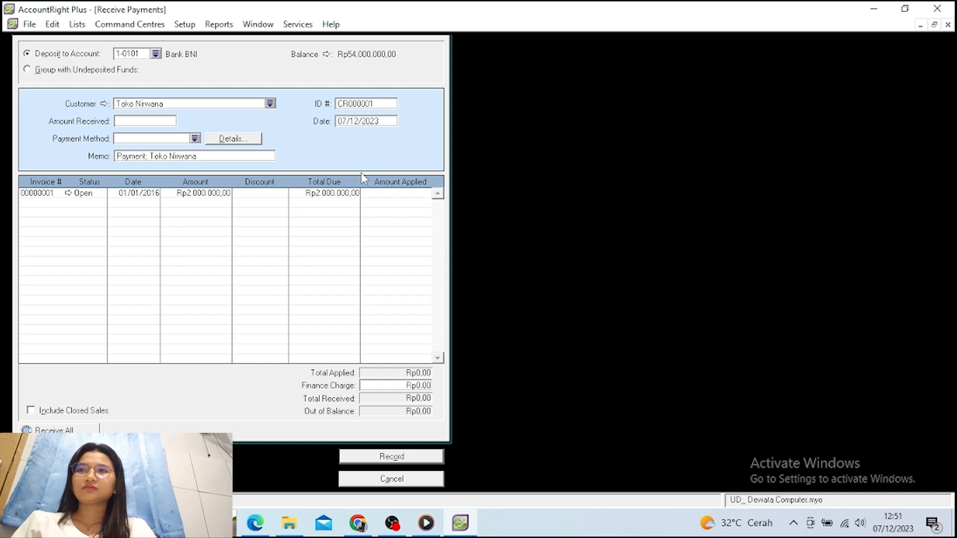
Enter a received amount of Rp1.000.000 with memo 'Penerimaan Pelunasan Piutang'
key(Tab)
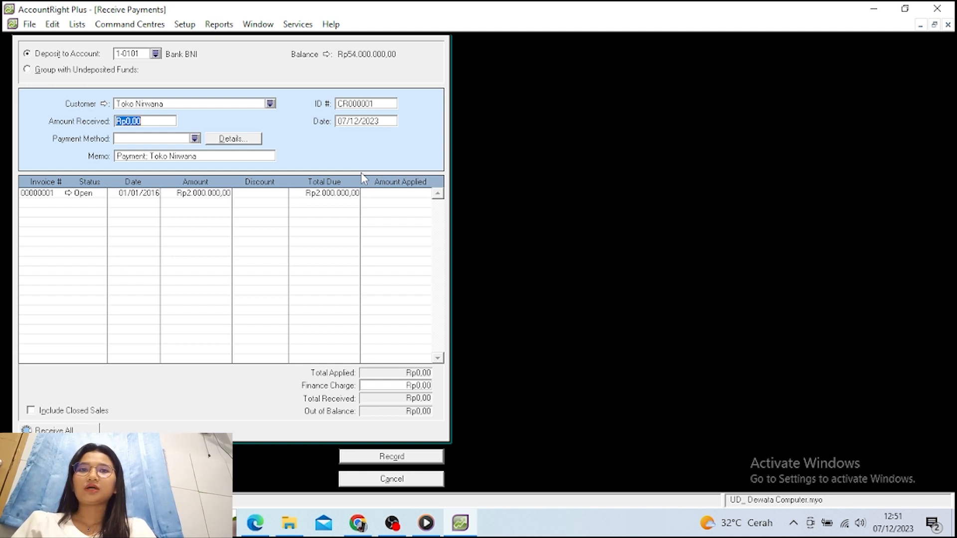
text(1000)
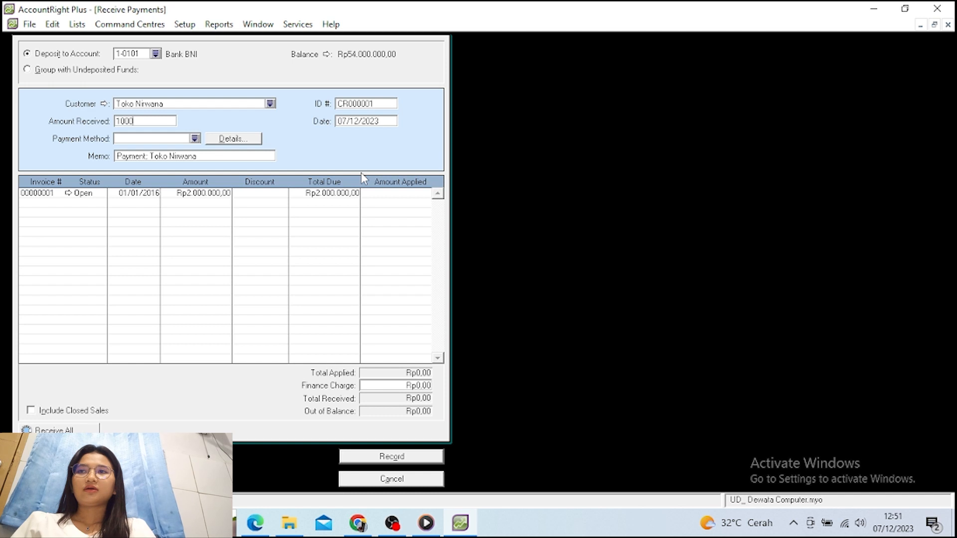
text(000)
key(Tab)
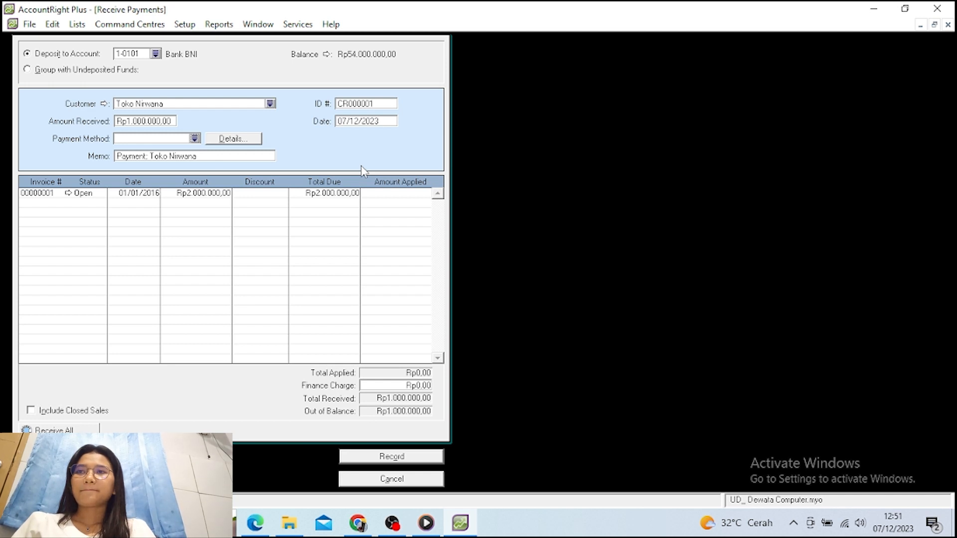
key(Tab)
key(Tab)
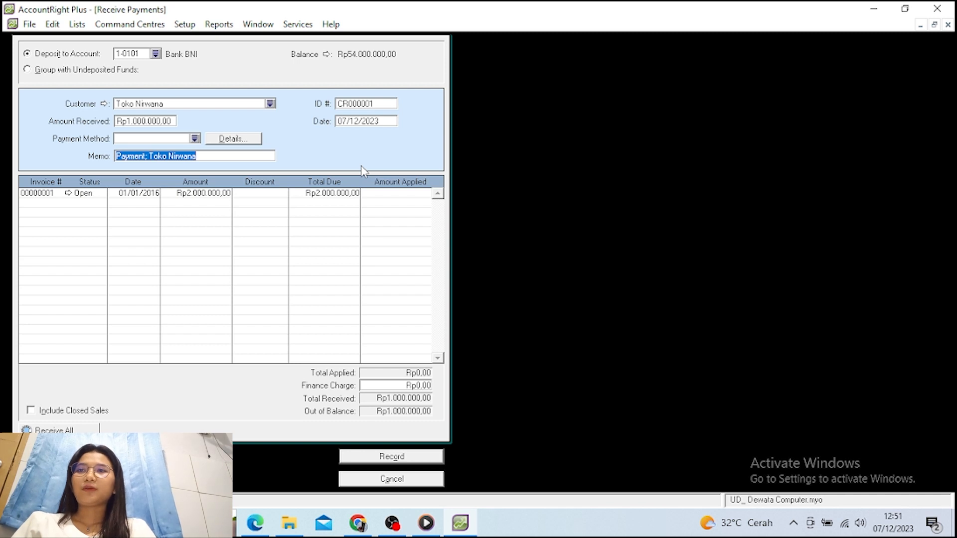
text(Pen)
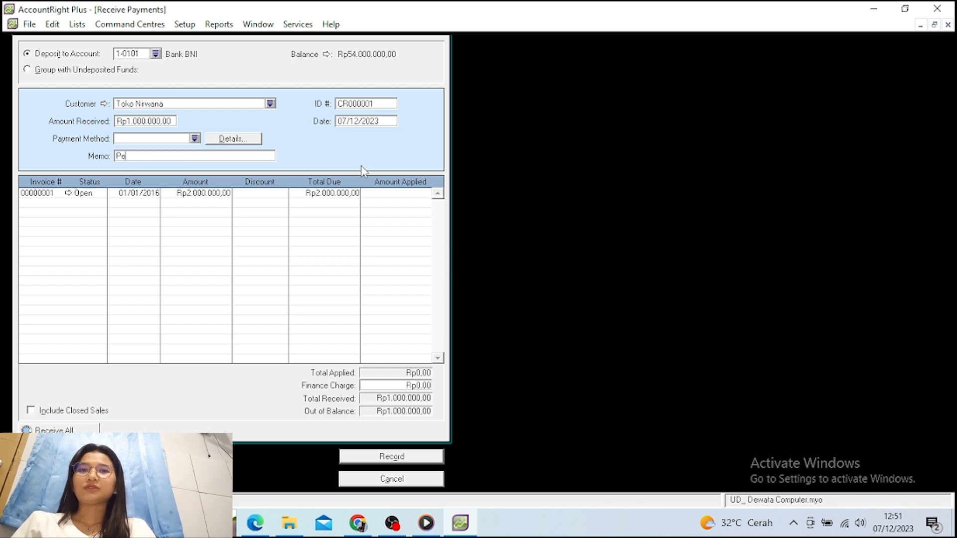
text(imaan )
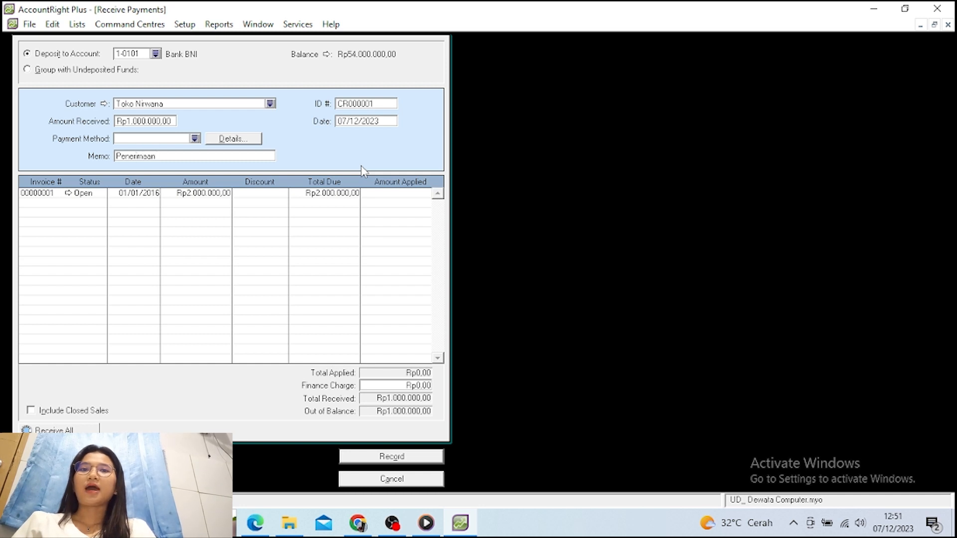
text(Pelum)
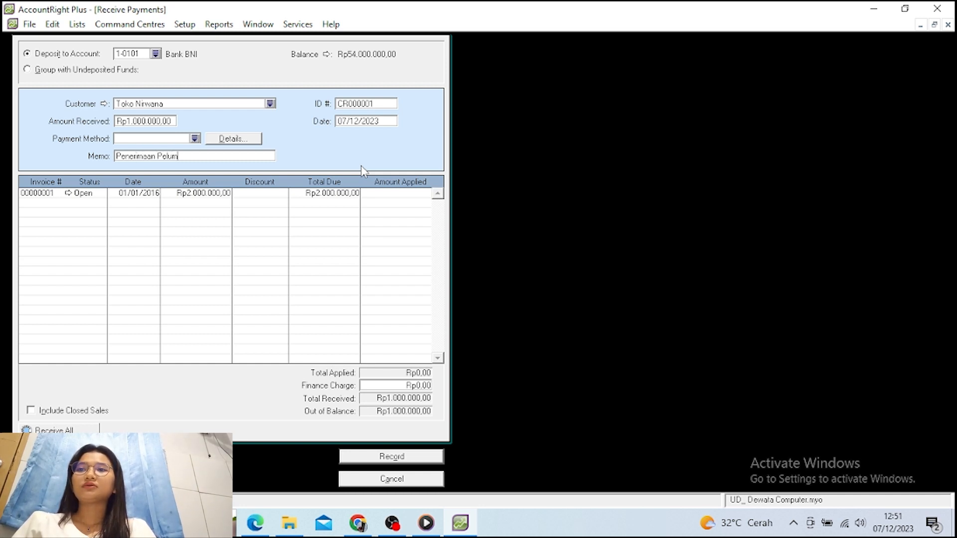
key(BackSpace)
text(nasan)
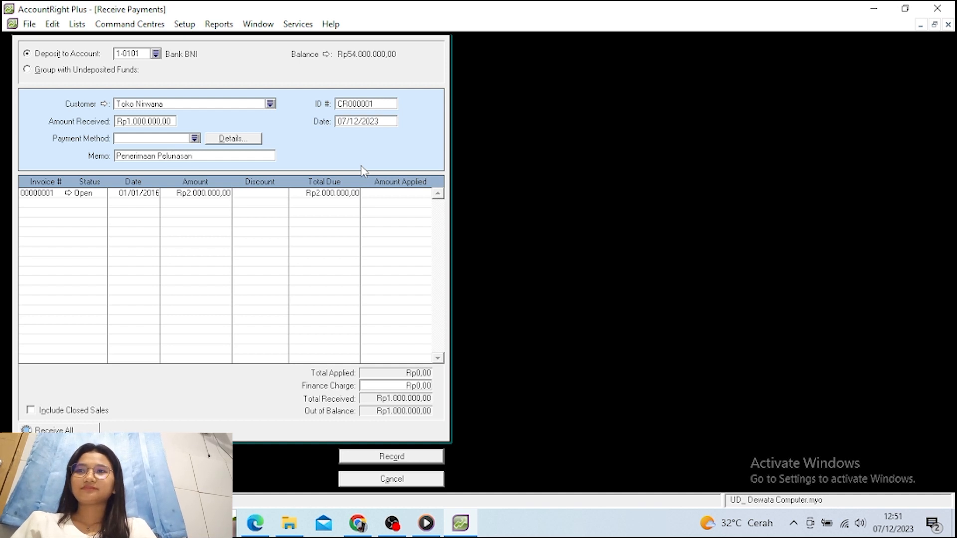
text( Piuta)
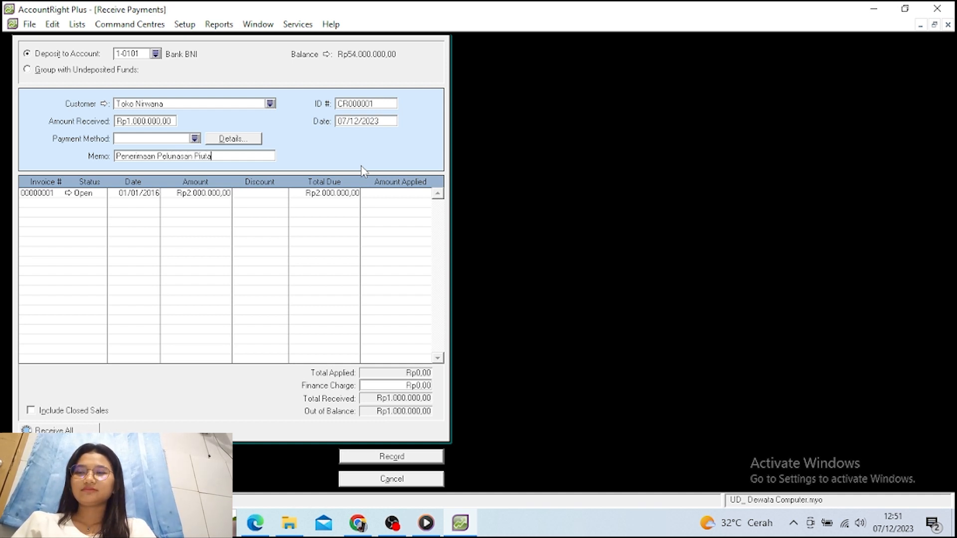
text(ng)
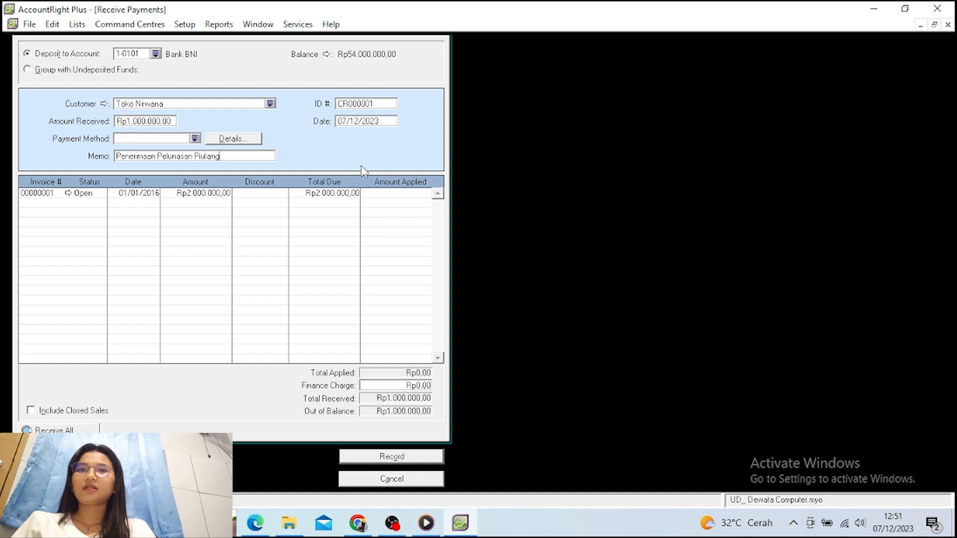
key(Tab)
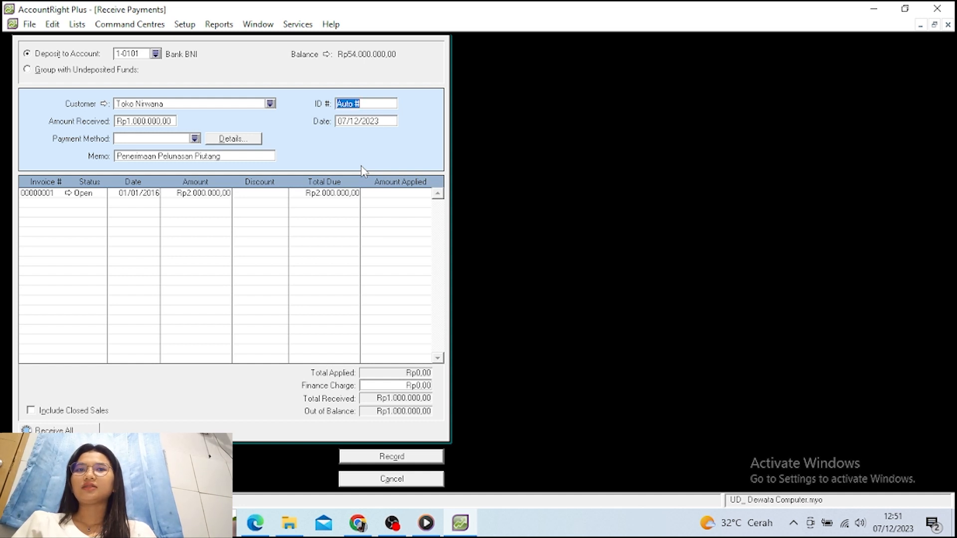
Date the payment 04/01/2016, apply Rp1.000.000 to invoice 00000001, and record it
key(Tab)
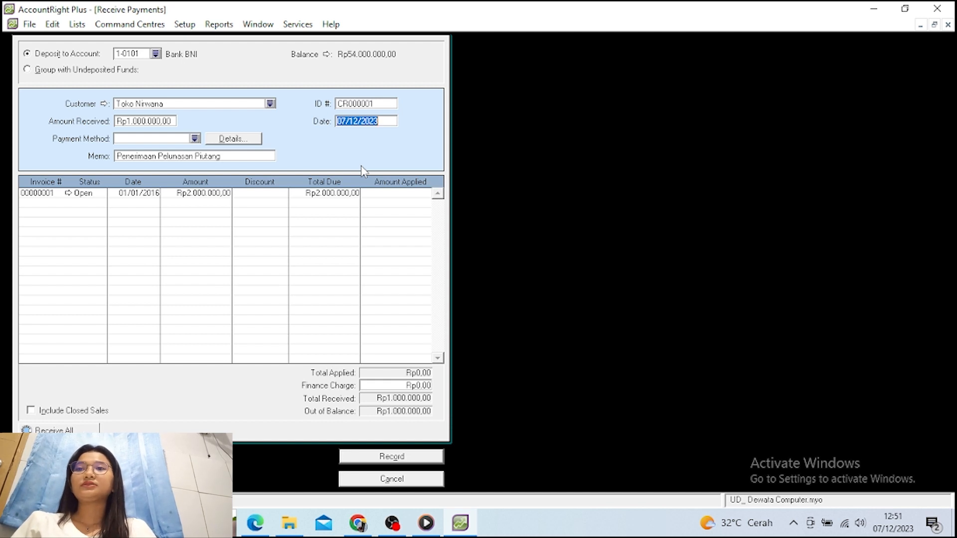
text(04)
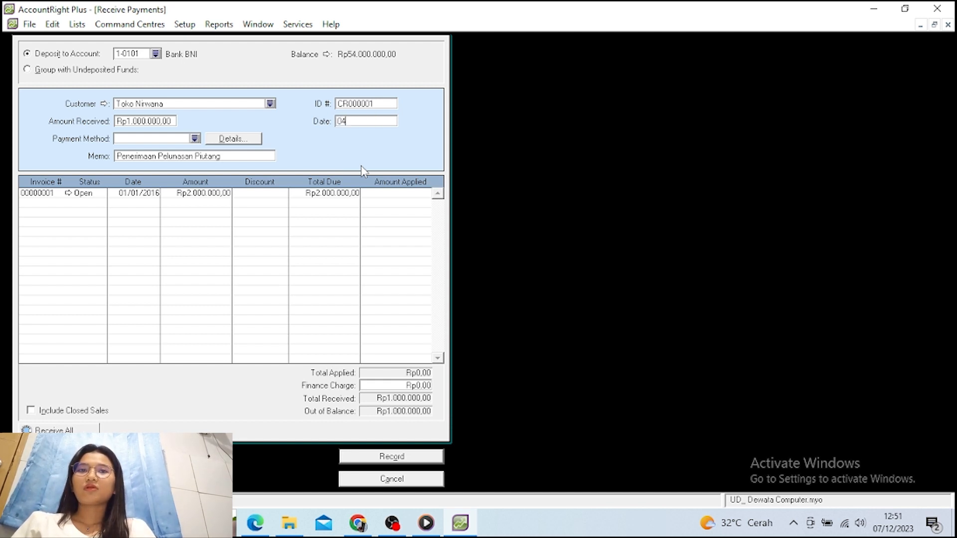
text(/01/)
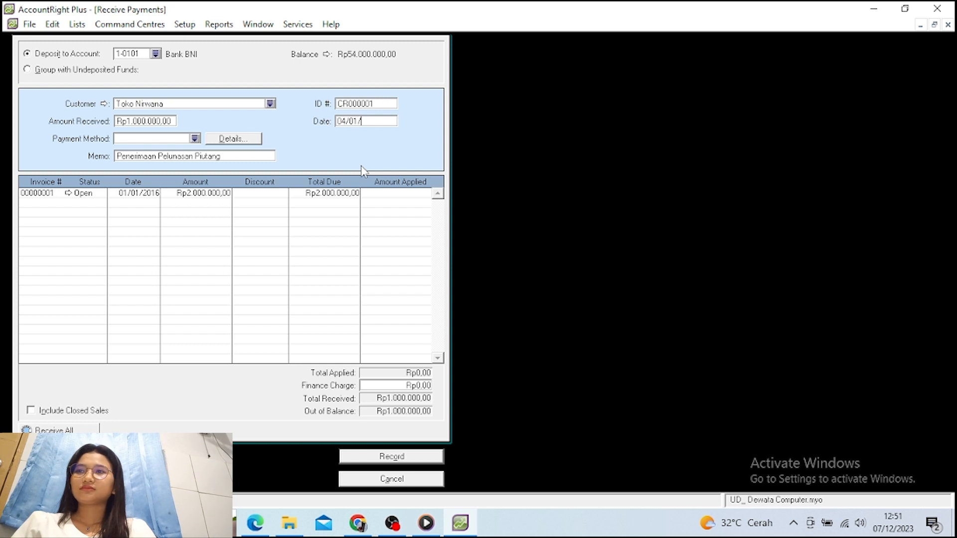
text(2016)
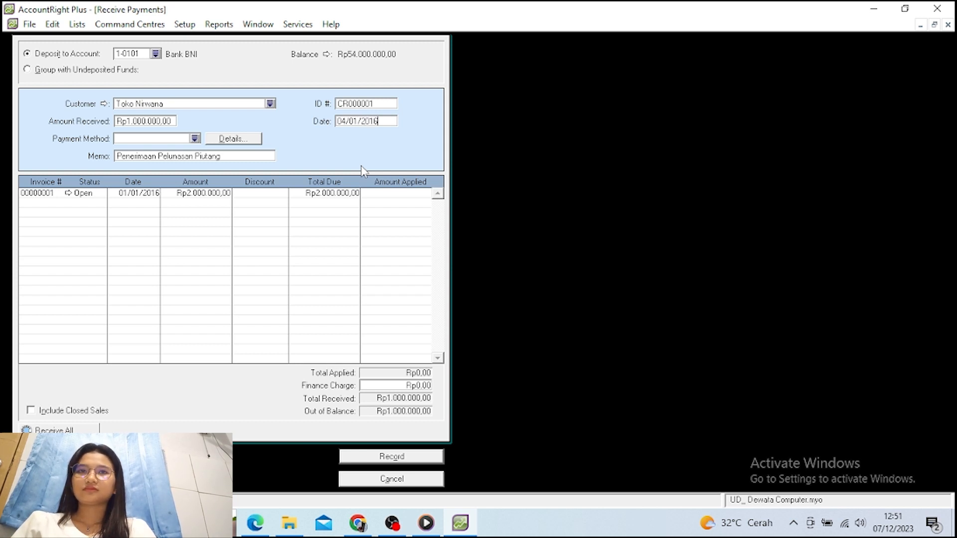
key(Tab)
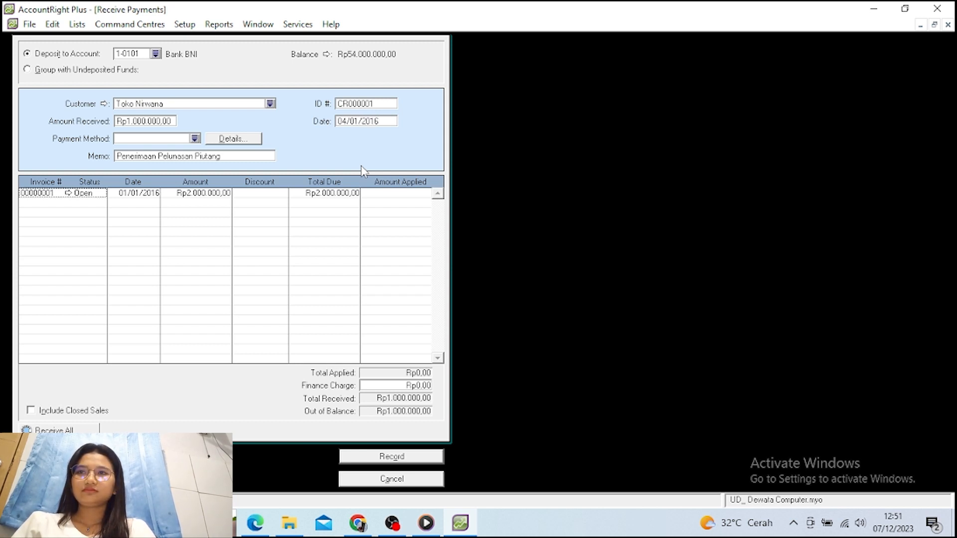
click(388, 193)
key(Tab)
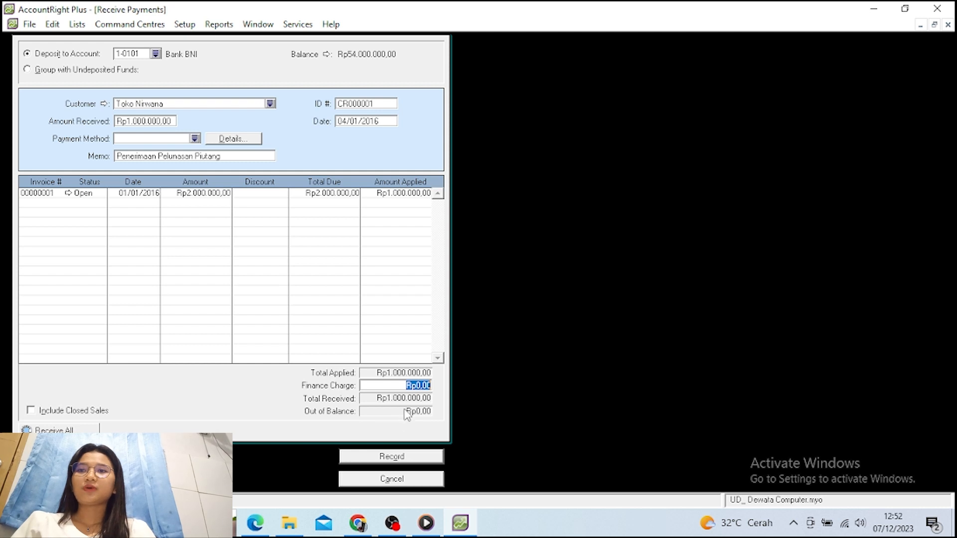
click(404, 459)
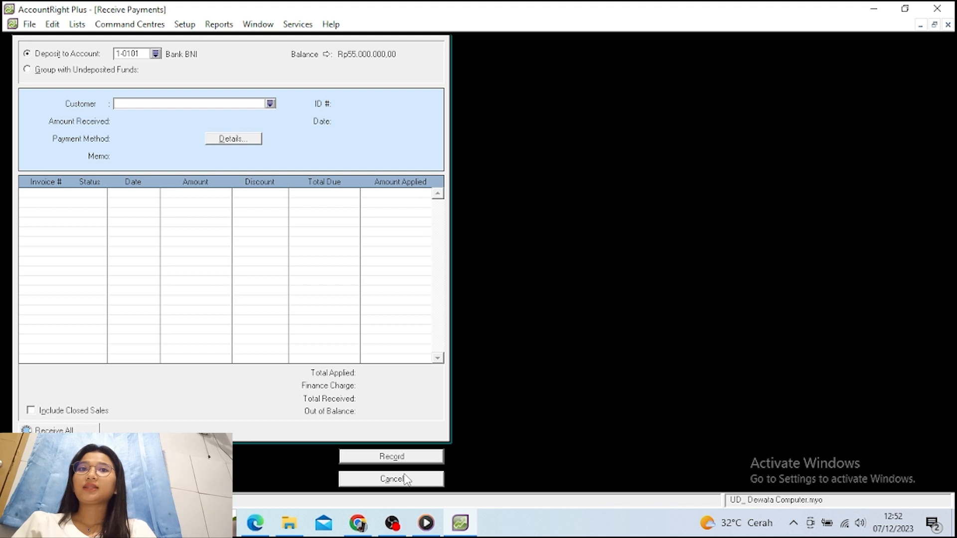
Close Receive Payments and start a new purchase bill for supplier PT. Nusantara
click(392, 479)
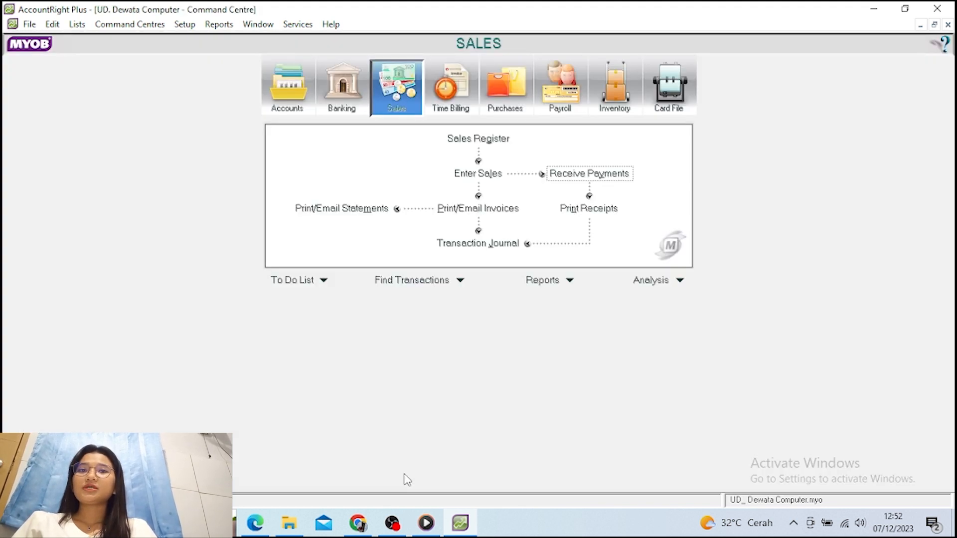
click(499, 99)
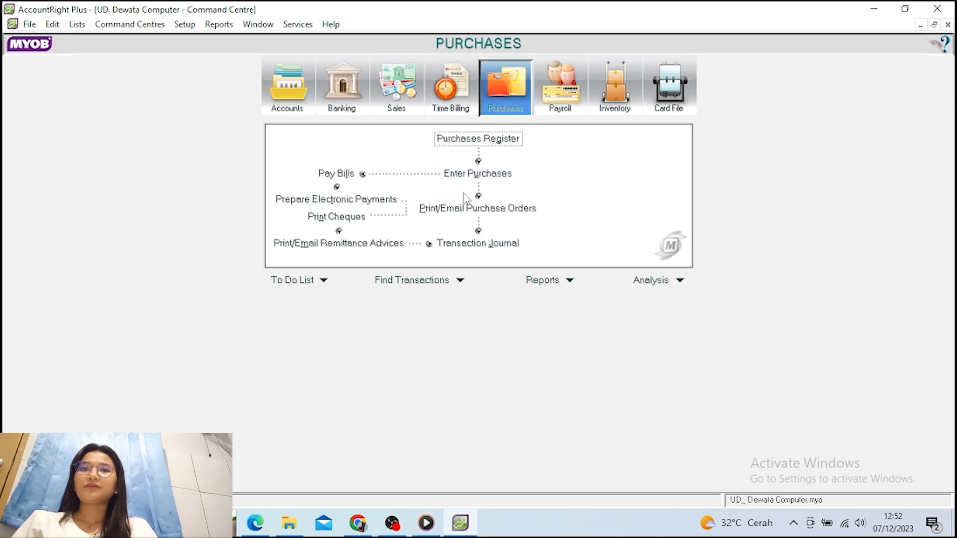
click(473, 175)
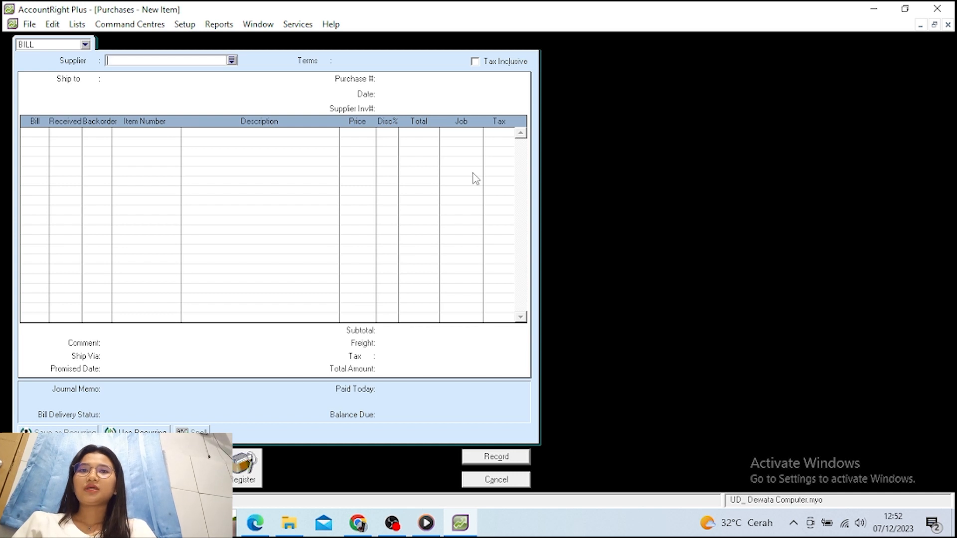
click(231, 60)
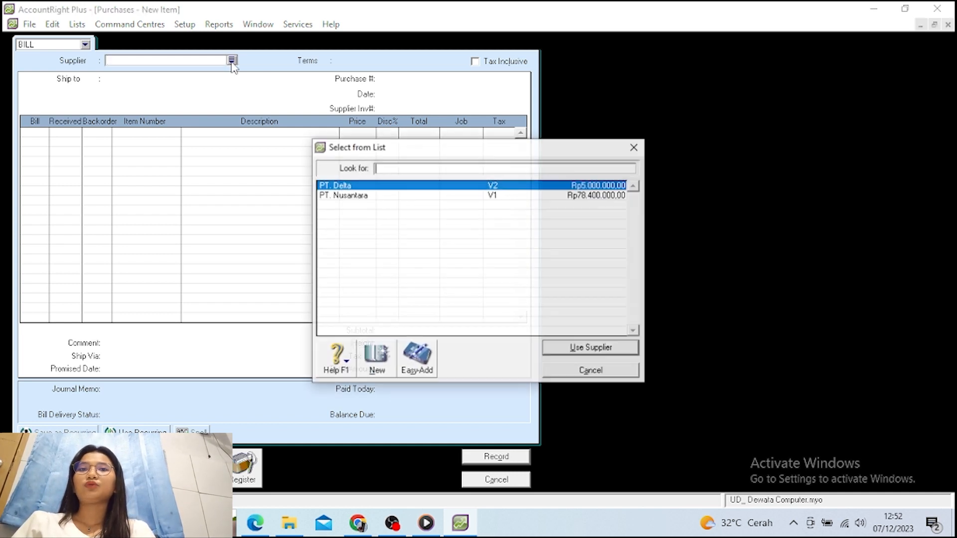
click(330, 196)
click(577, 349)
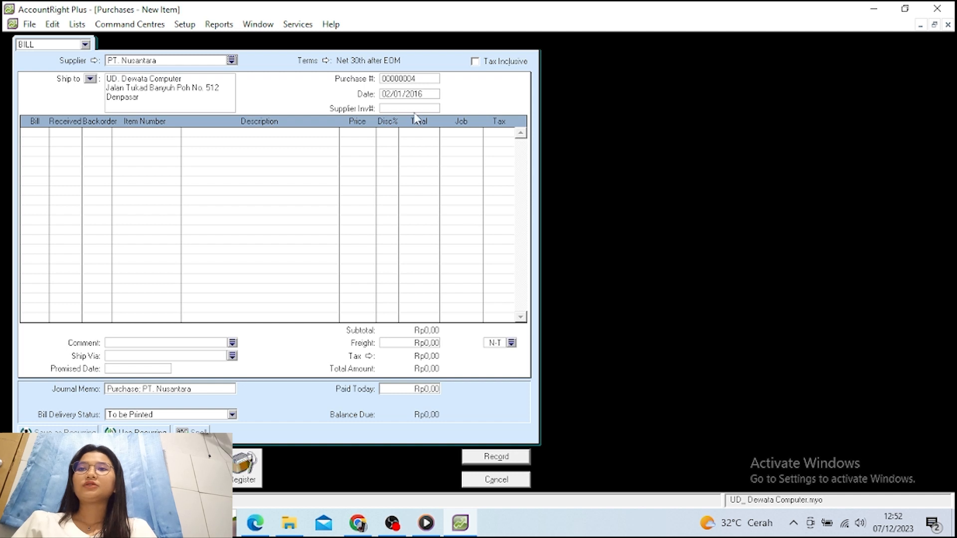
Set the bill date to 05/01/2016 and enter return quantities -3 and -2 on two lines
click(391, 97)
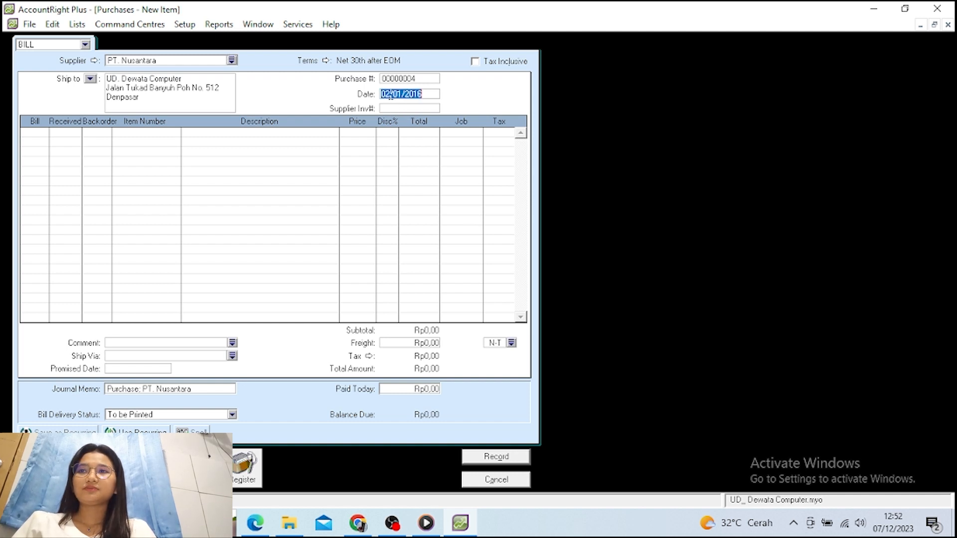
click(390, 95)
key(BackSpace)
text(5)
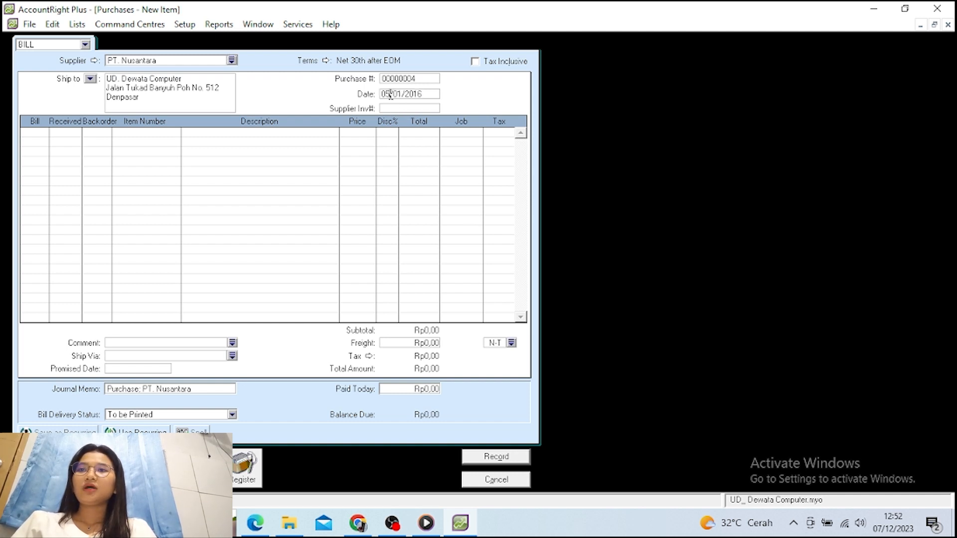
key(Tab)
key(Tab)
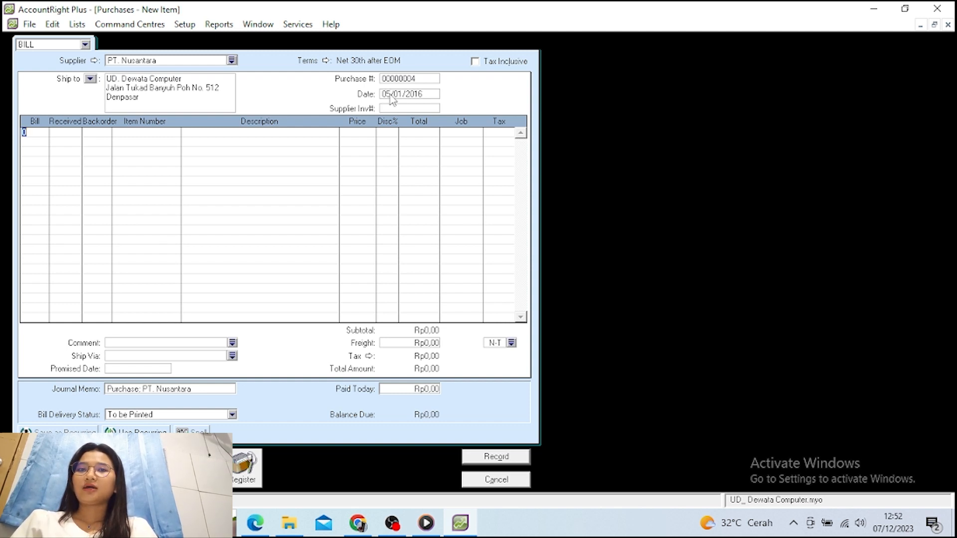
text(13)
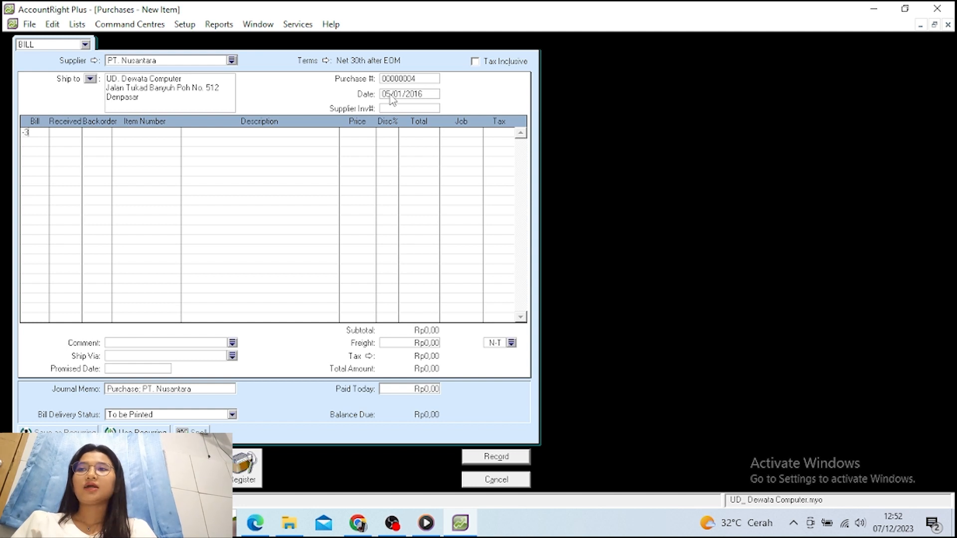
key(Down)
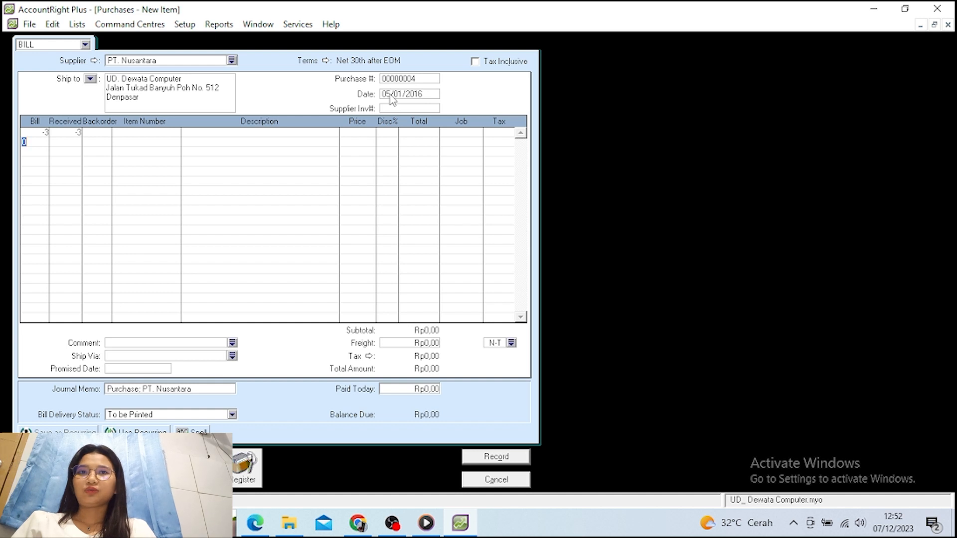
text(-2)
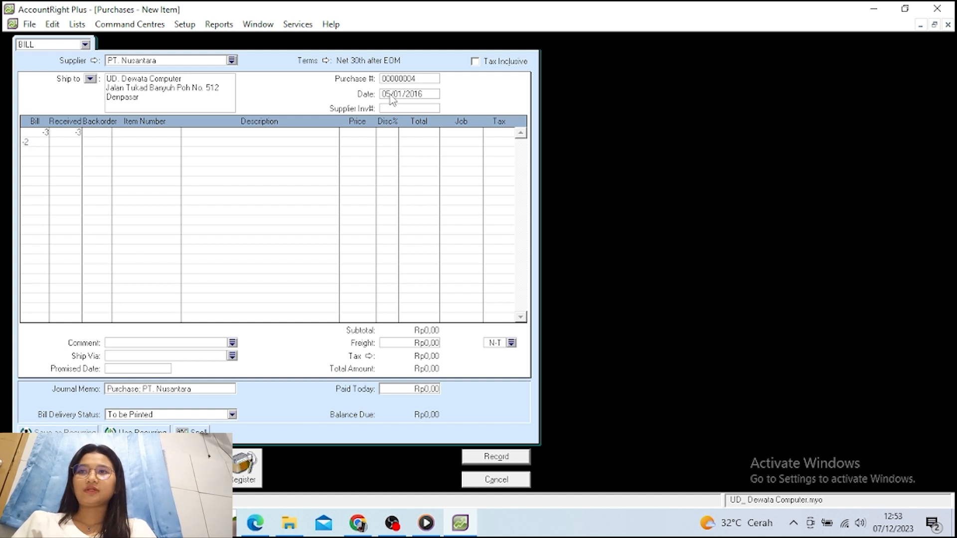
key(Down)
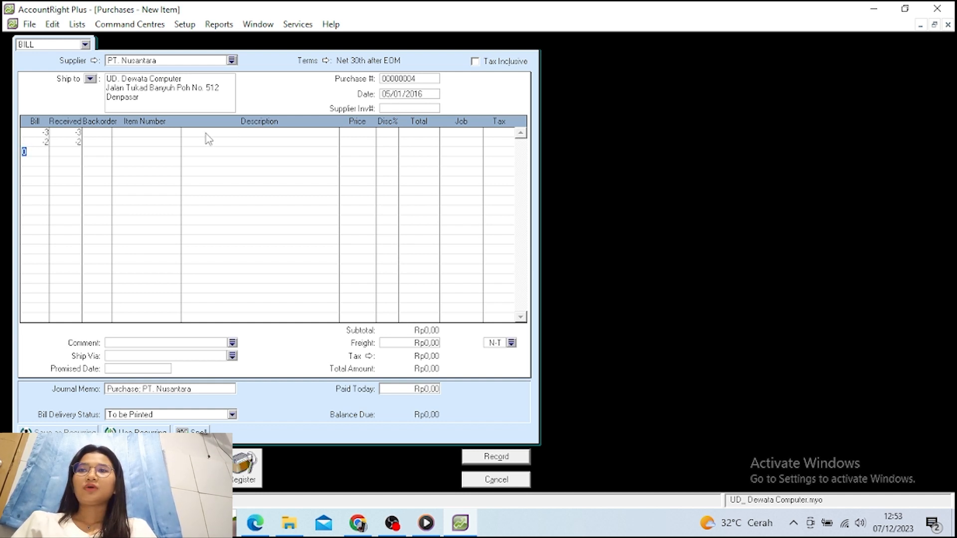
Assign items AS-X200 and LNV-G40 to the two return lines and record bill 00000004
click(166, 133)
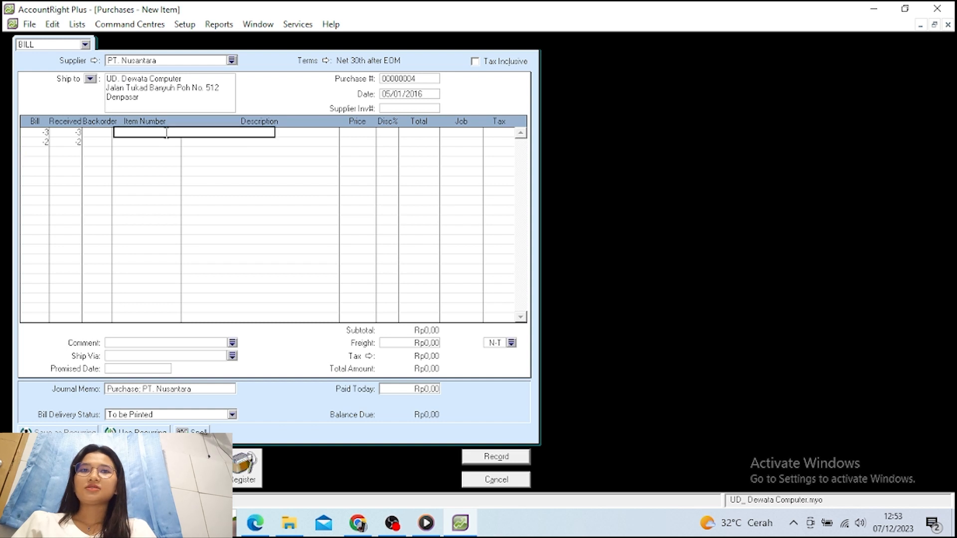
text(AS-X200)
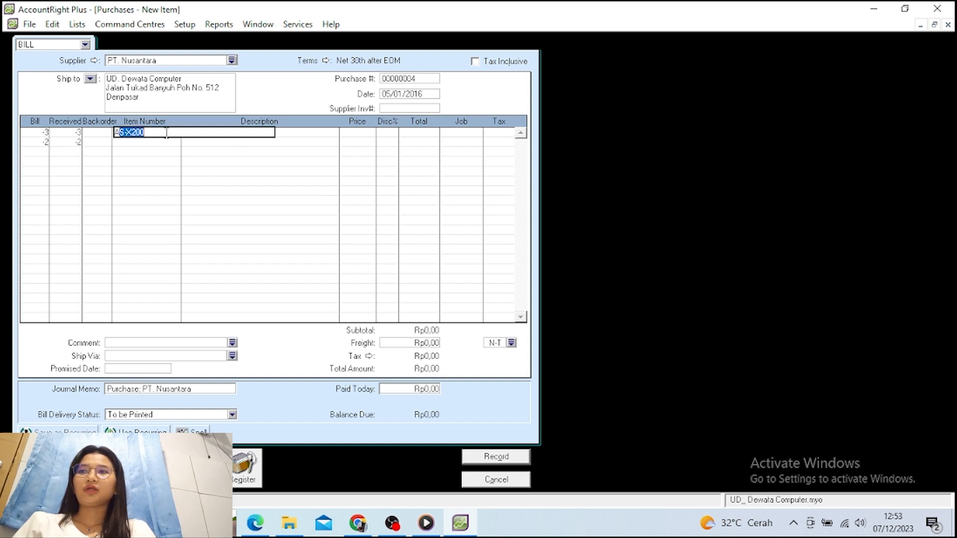
key(Return)
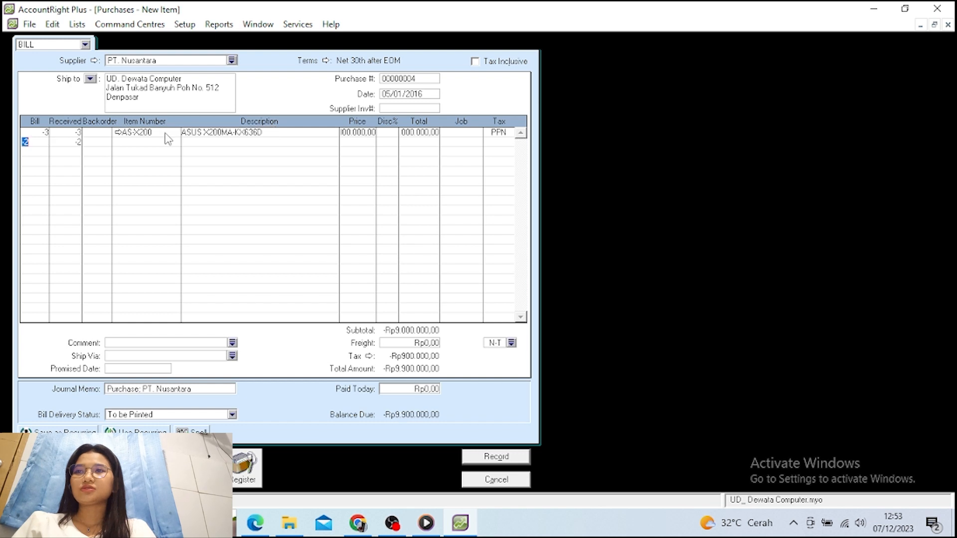
click(161, 141)
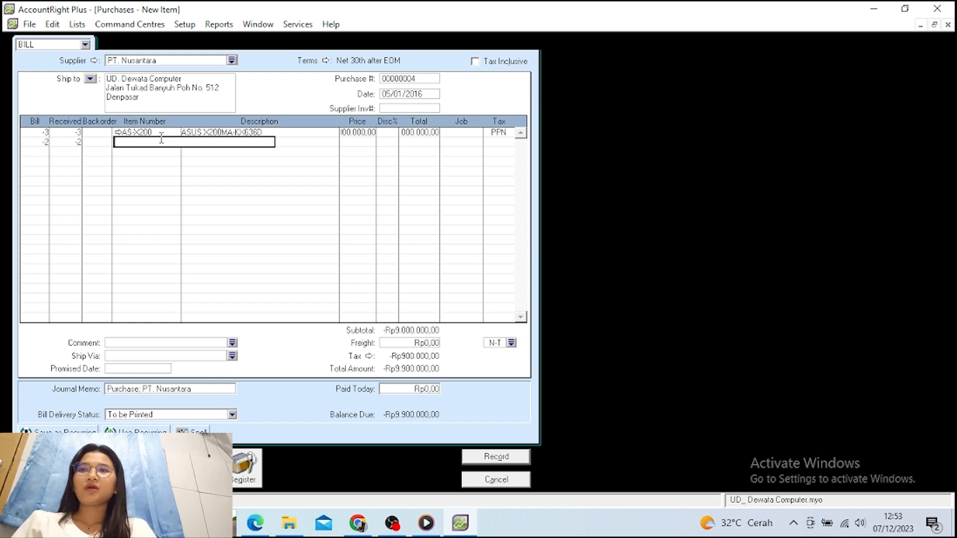
text(LNV-G40)
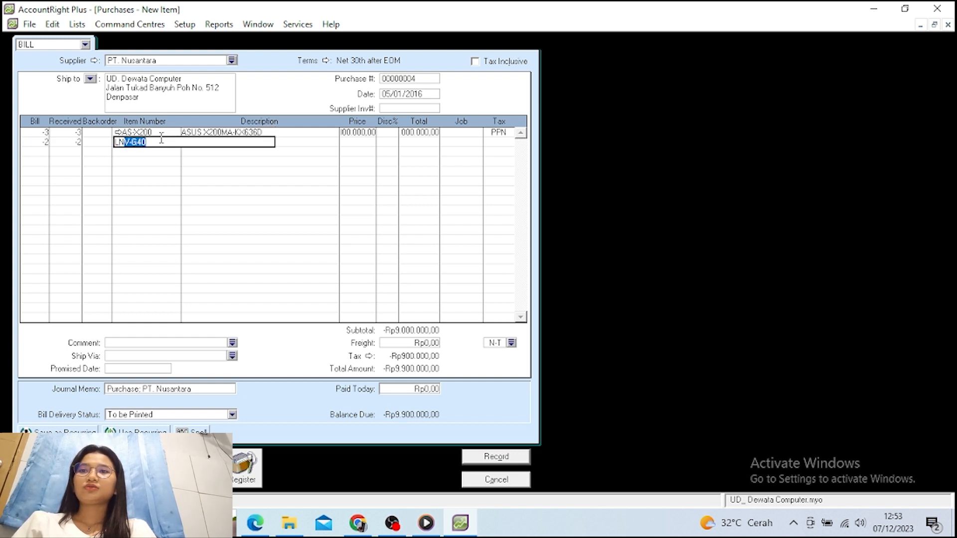
key(Return)
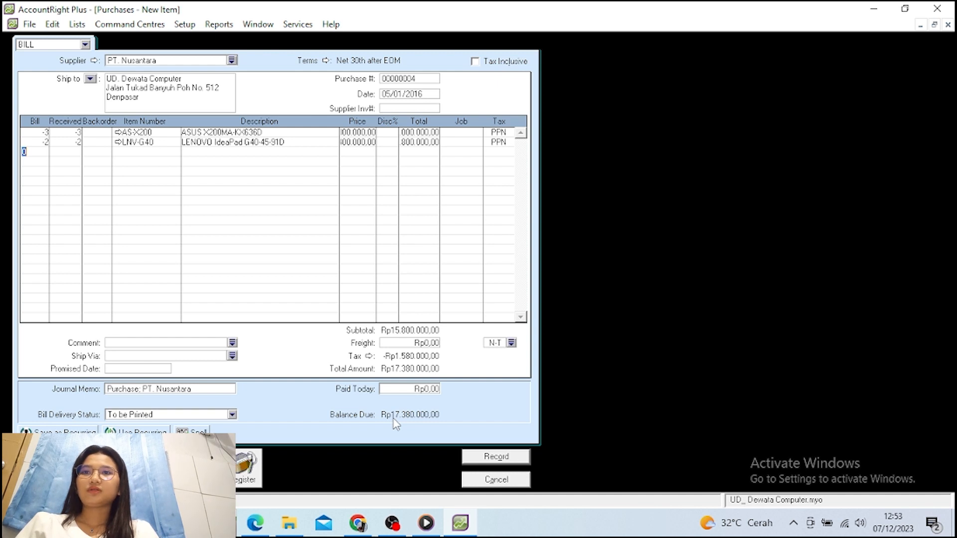
click(479, 458)
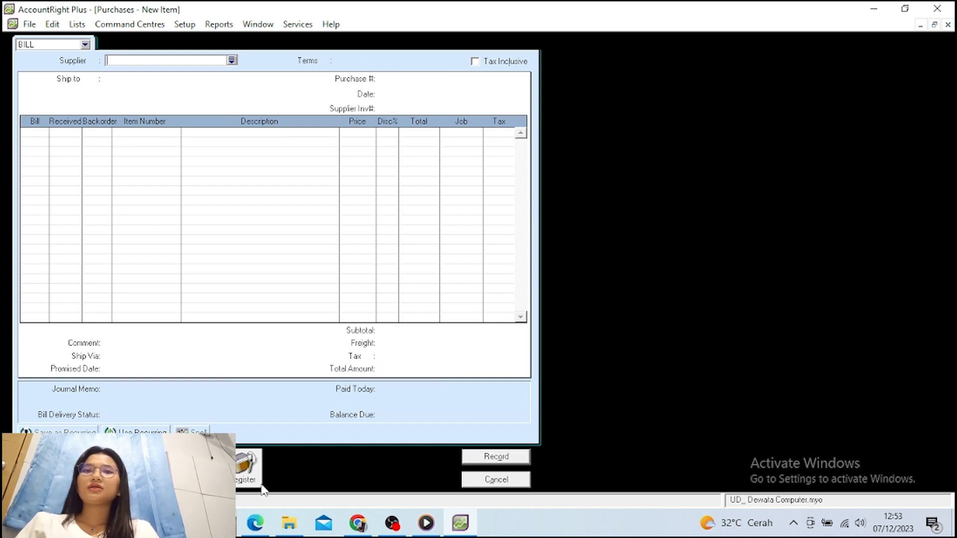
In the Purchases Register's Returns & Debits list, apply PT. Nusantara's Rp17.380.000 debit to a purchase
click(253, 482)
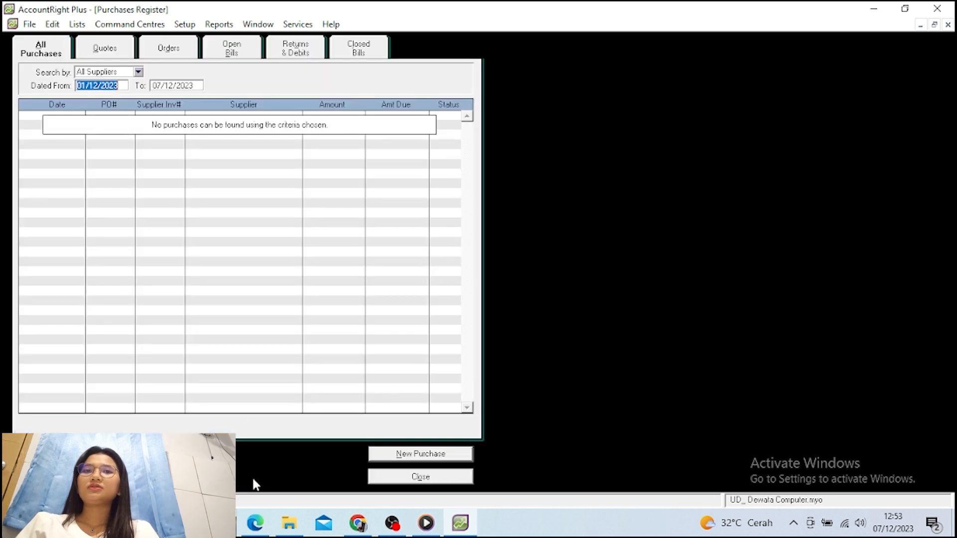
click(294, 53)
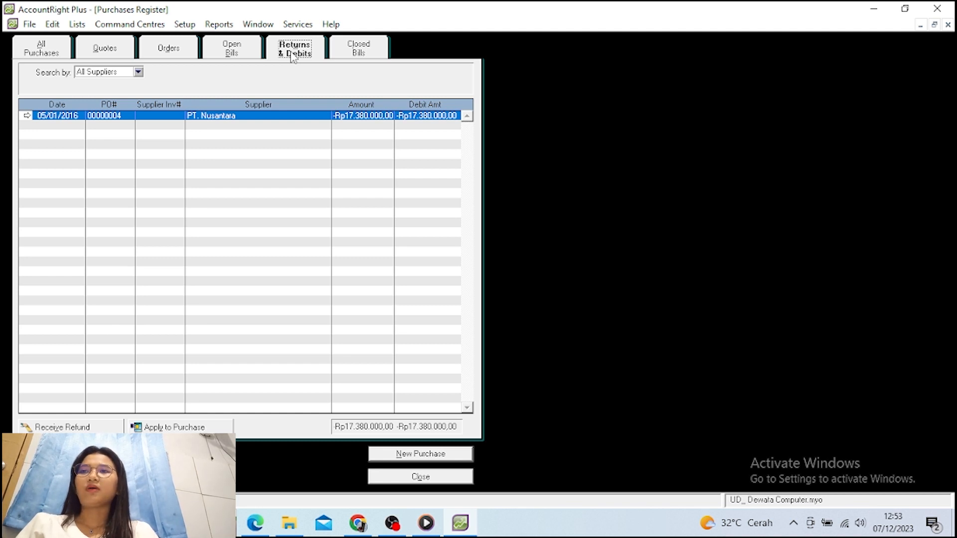
click(157, 429)
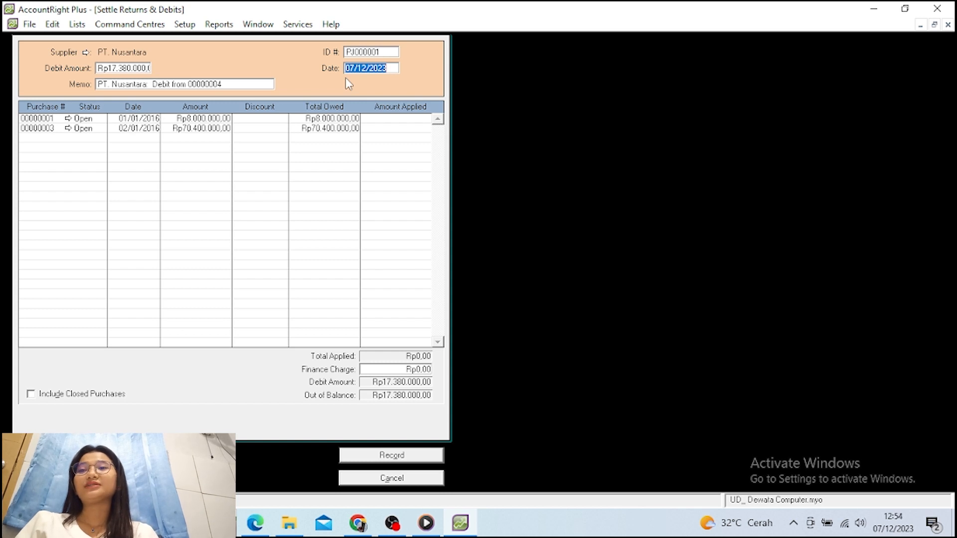
Date the settlement 05/01/2016, memo 'Retur Pembelian', apply Rp17.380.000 to purchase 00000003, and record
text(05/)
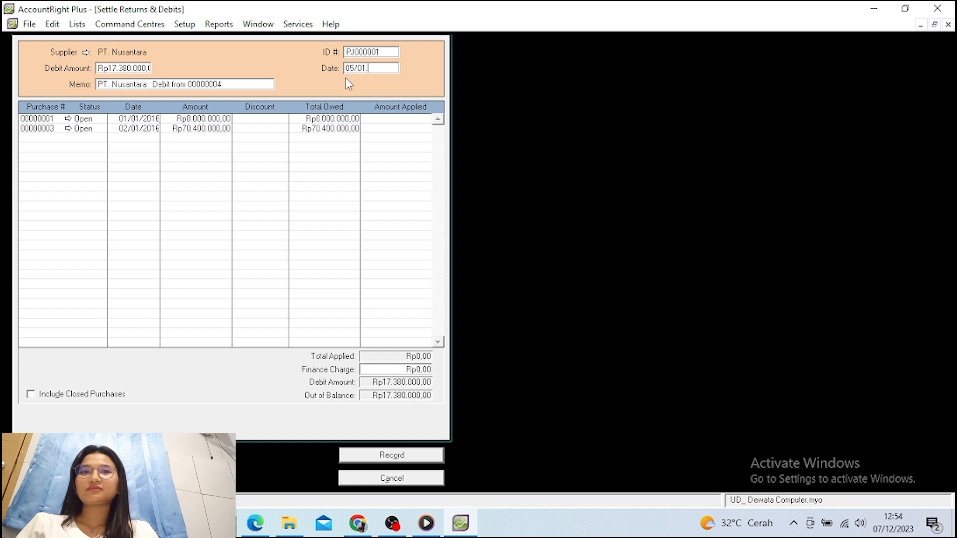
text(01/2)
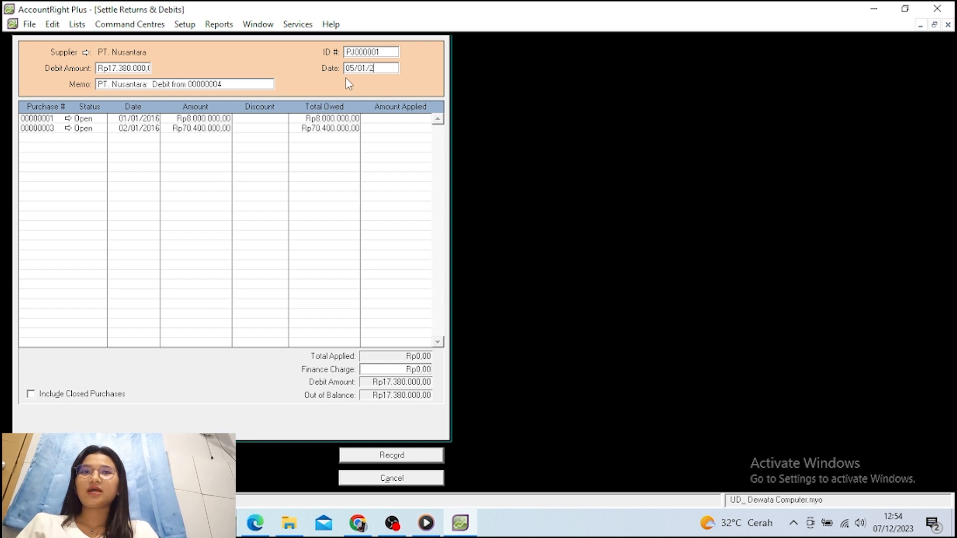
text(016)
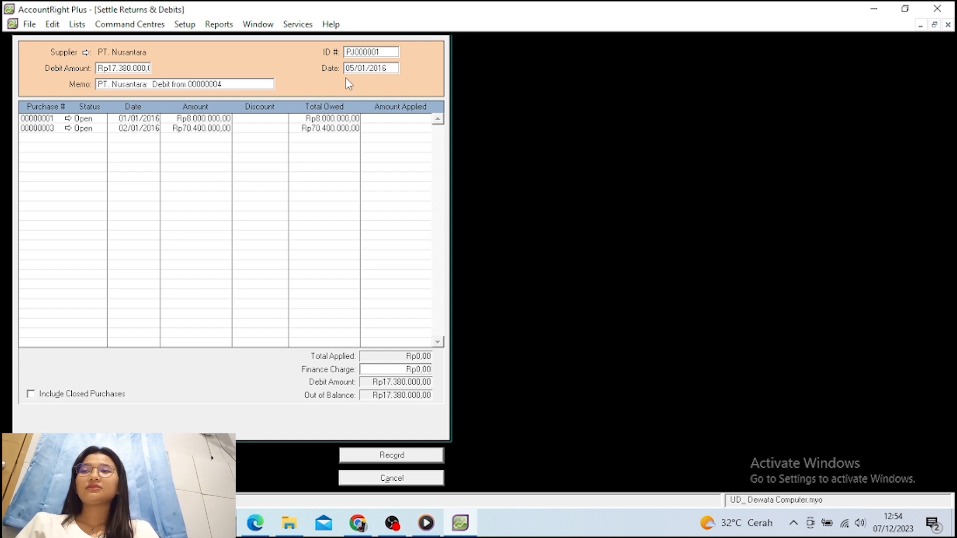
key(Tab)
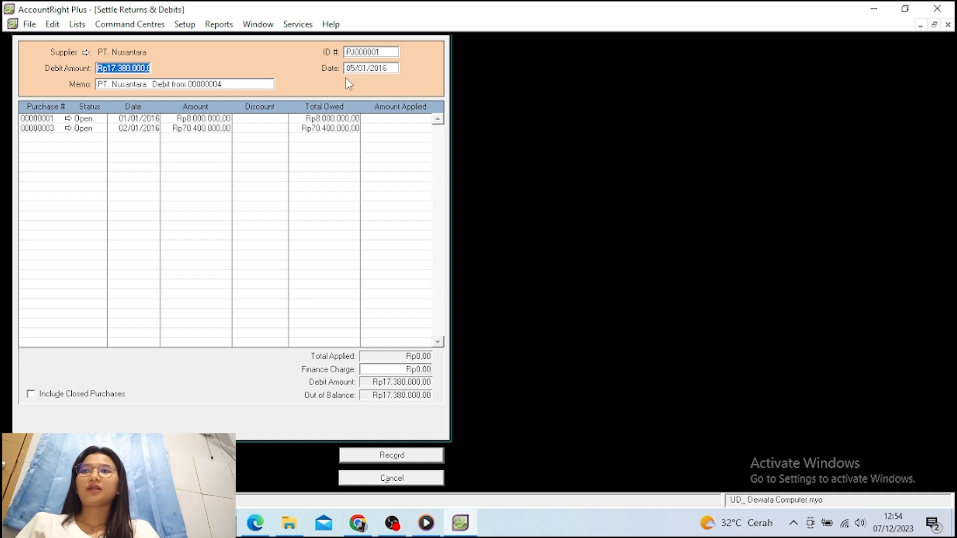
key(Tab)
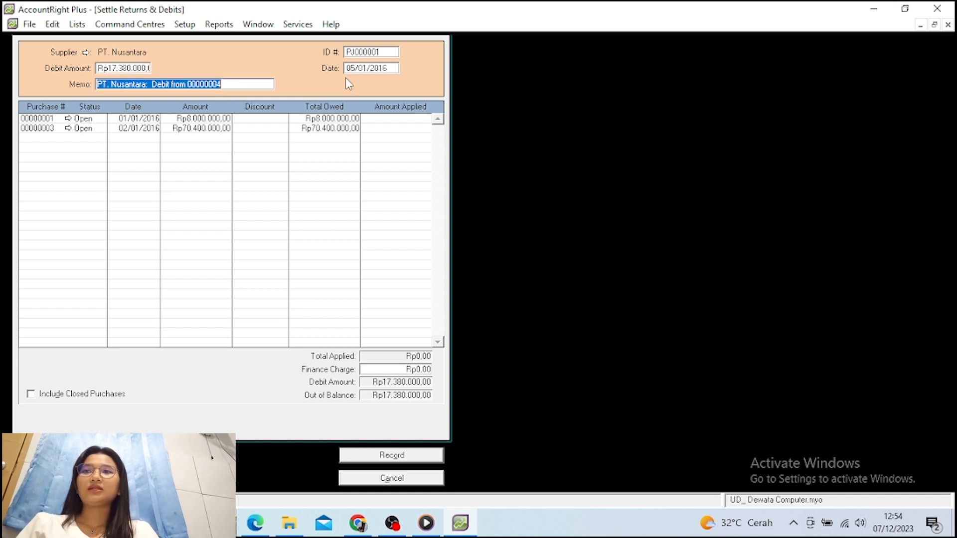
text(Retur )
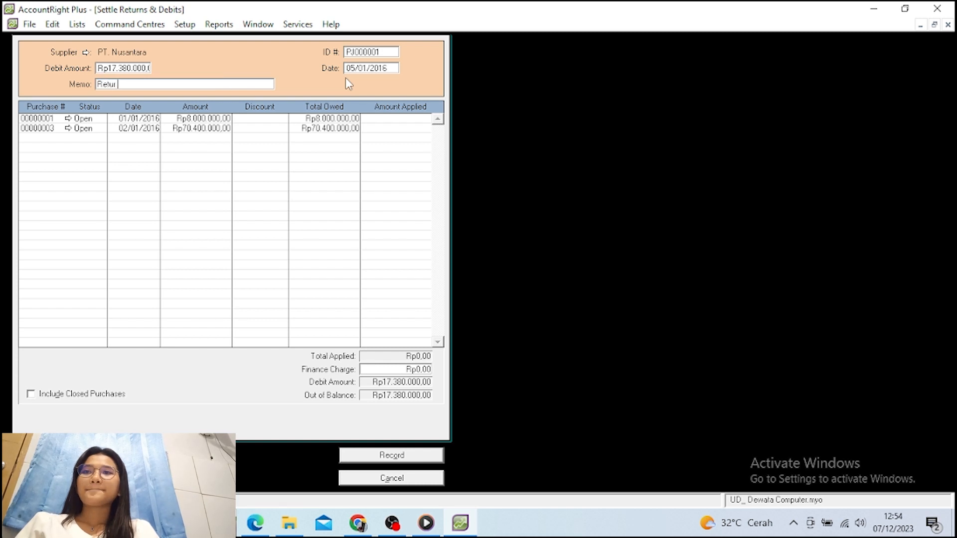
text(Pem)
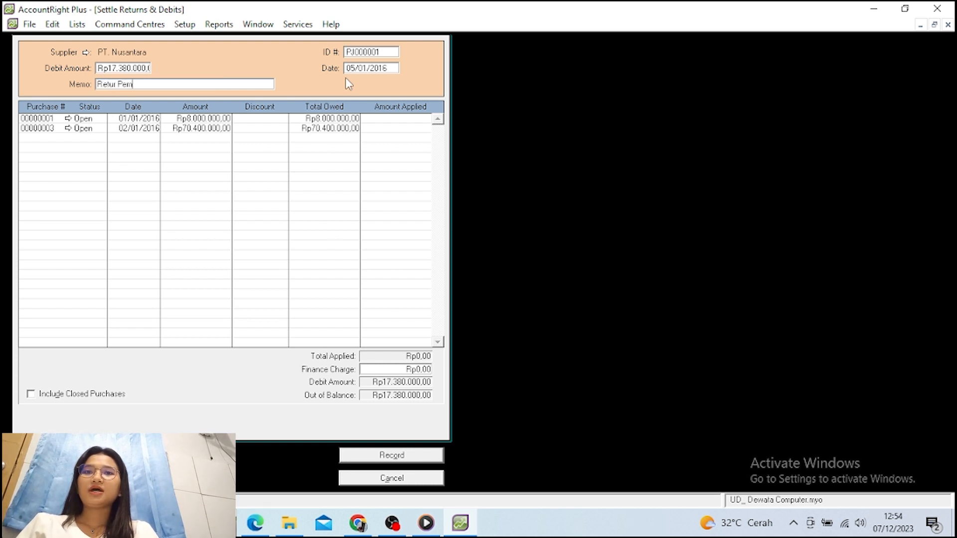
text(belian)
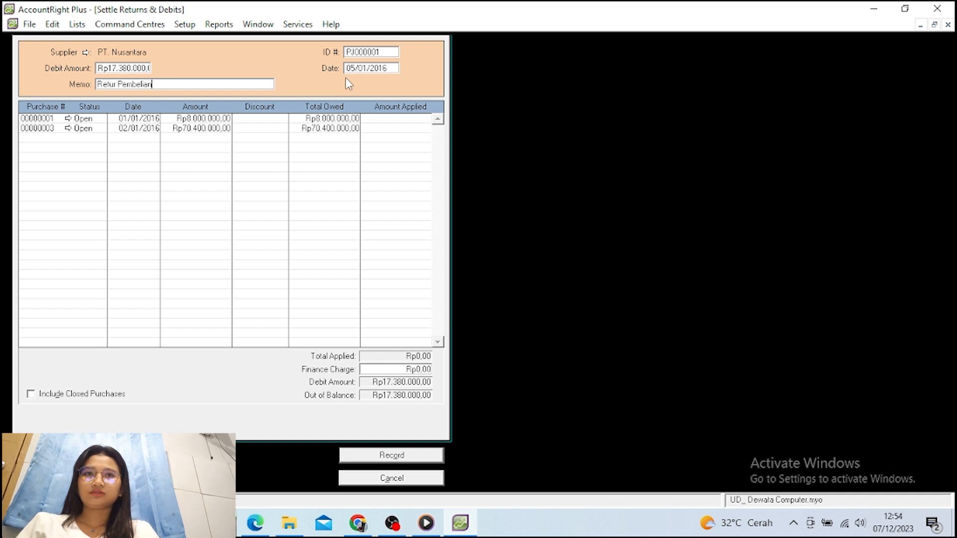
key(Tab)
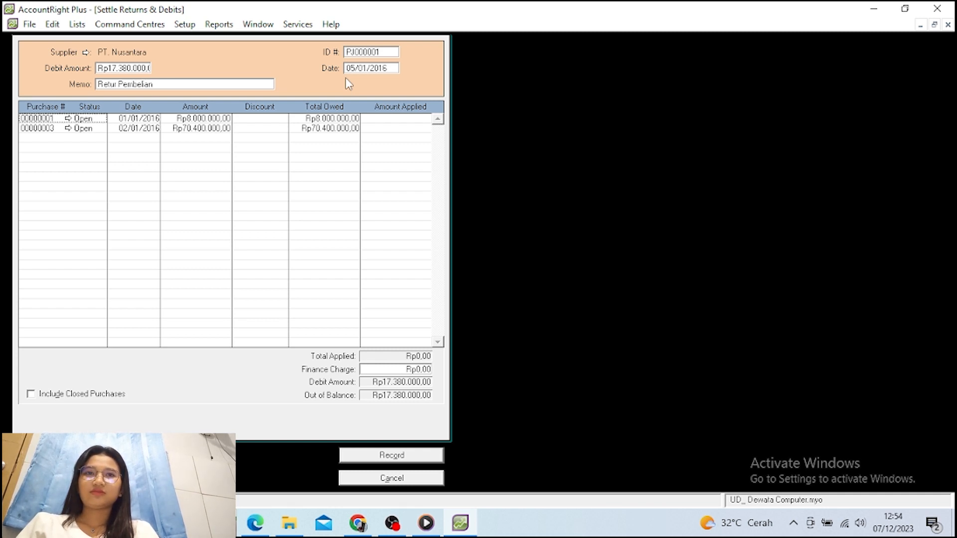
key(Down)
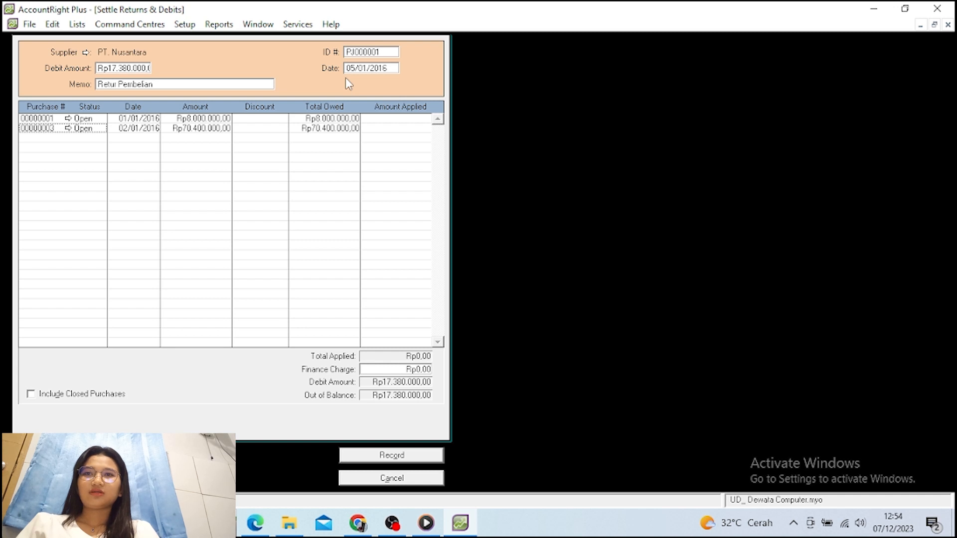
click(378, 128)
key(Tab)
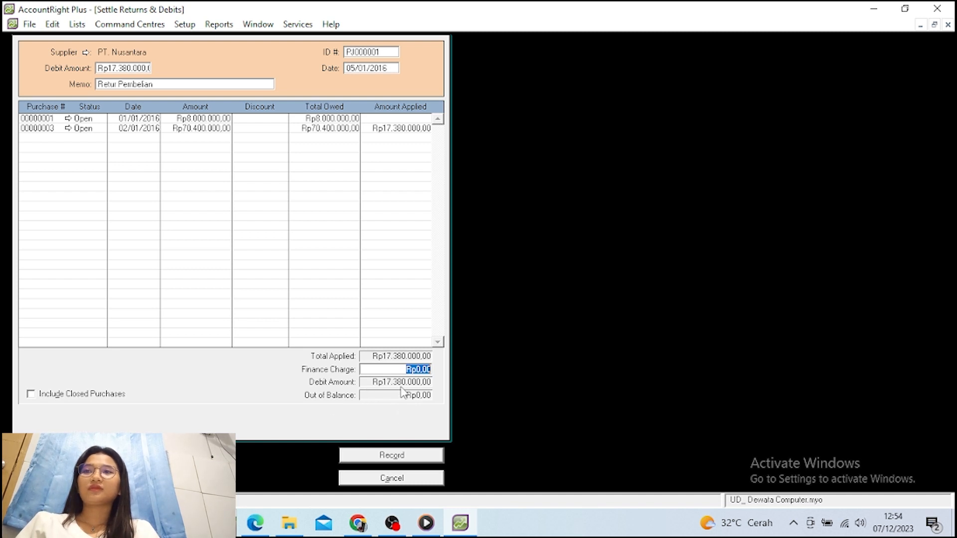
click(424, 455)
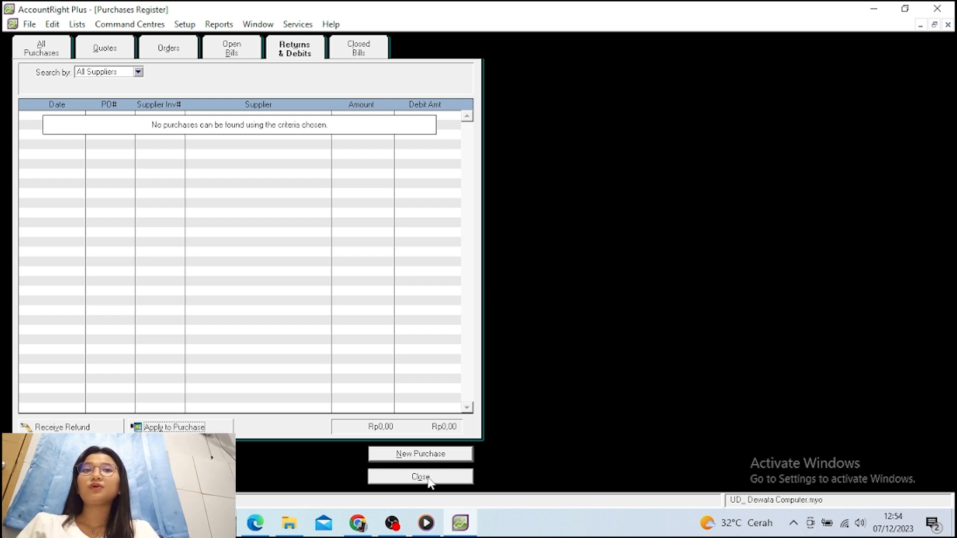
Close the Purchases Register and the empty purchase, then open Pay Bills paying from Bank BNI
click(427, 477)
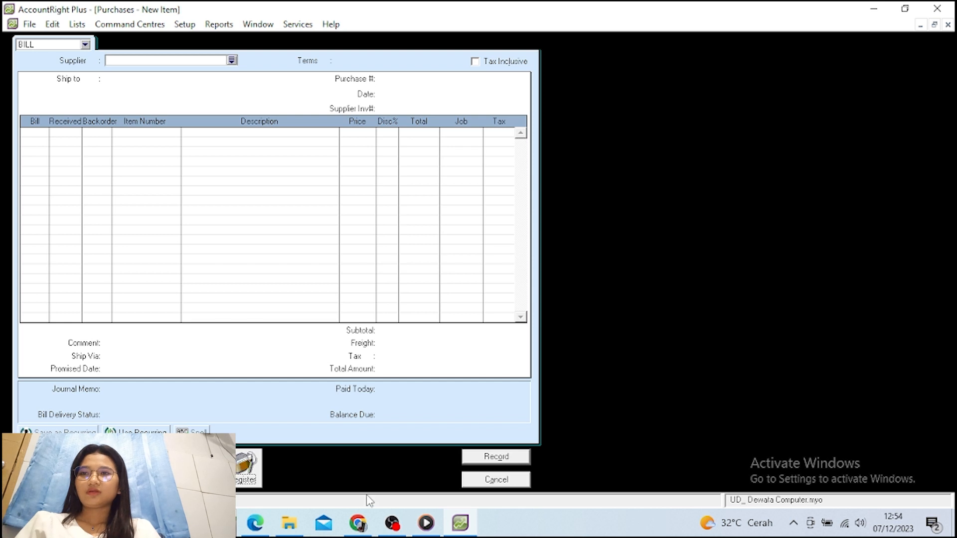
mouse_move(372, 520)
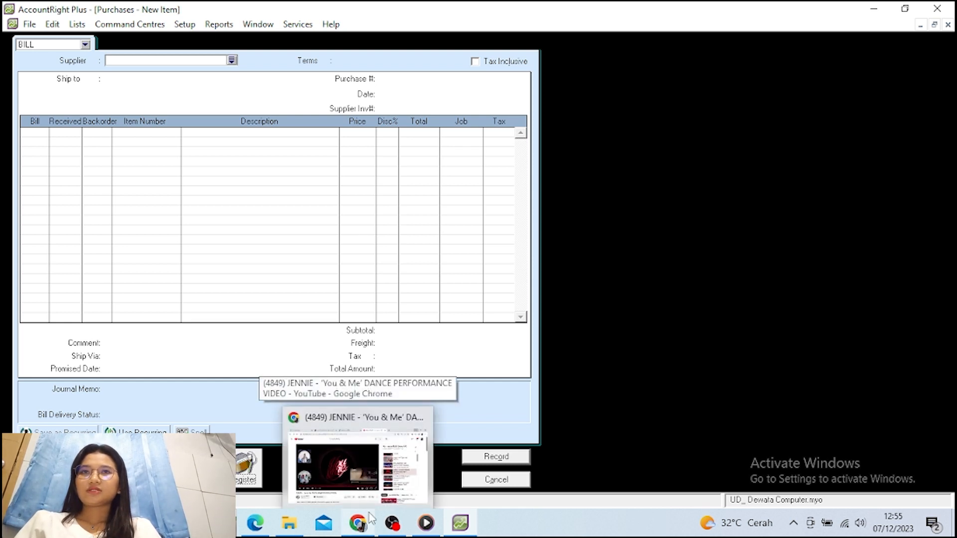
click(502, 481)
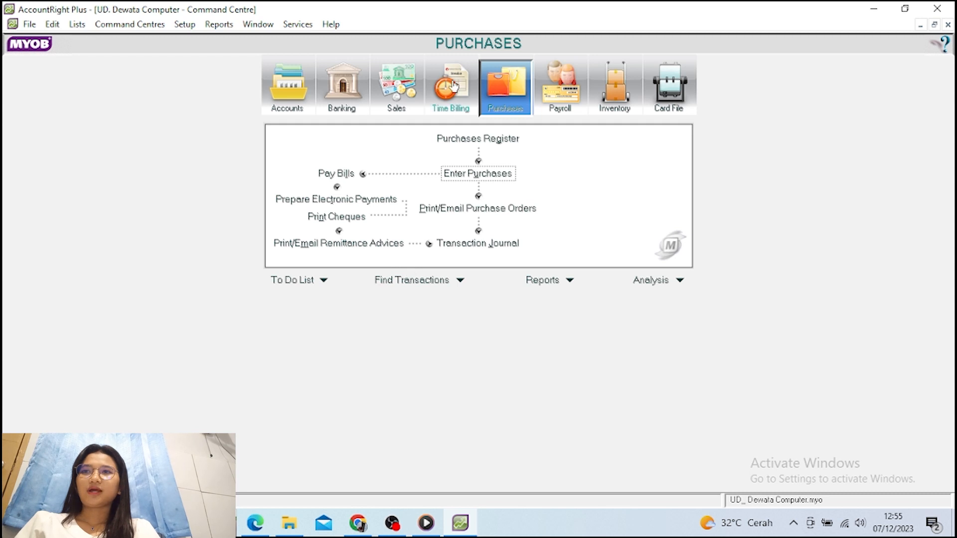
click(341, 174)
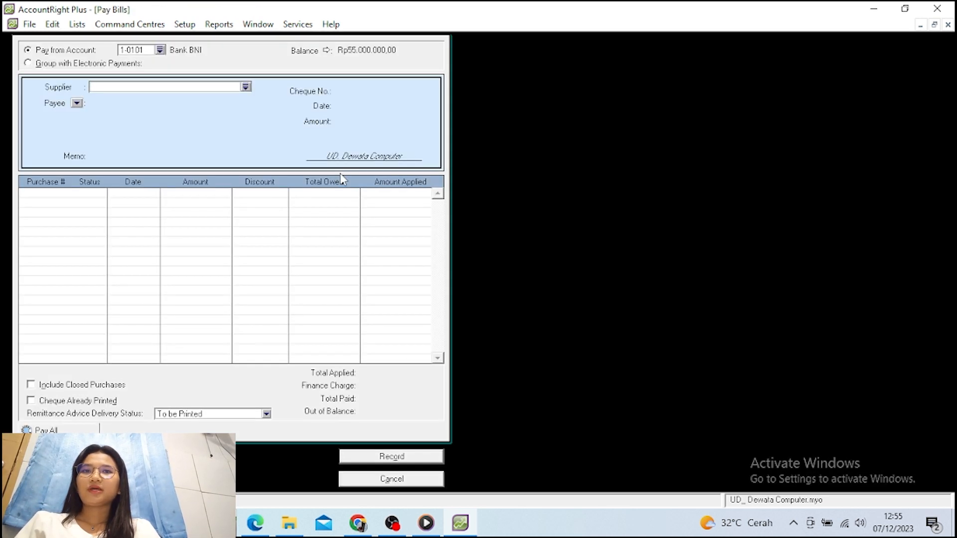
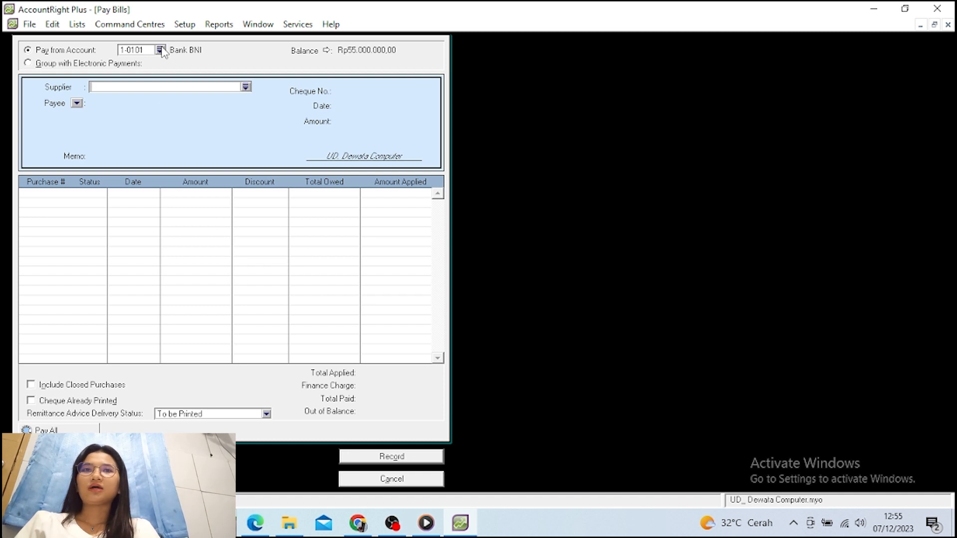
Choose PT. Nusantara as the supplier for the Bank BNI bill payment
click(246, 87)
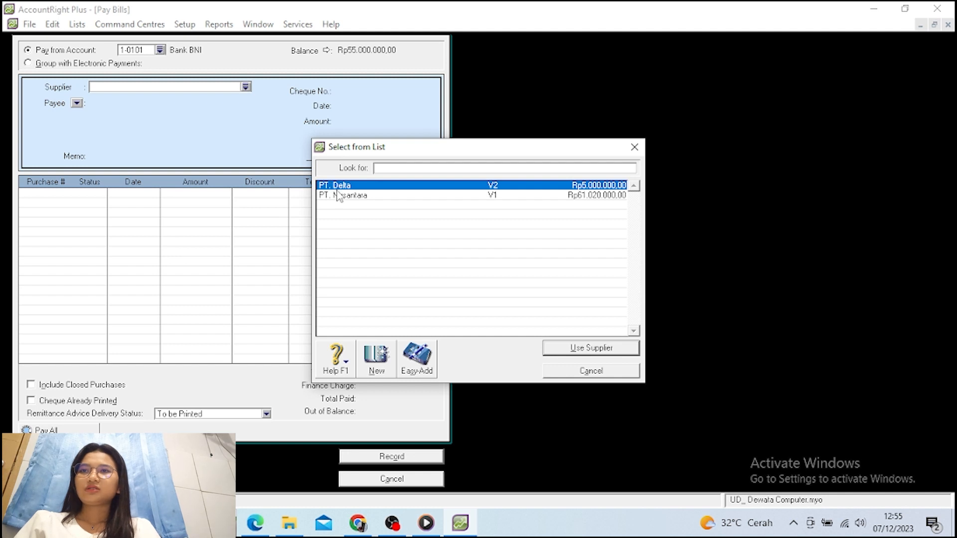
click(339, 195)
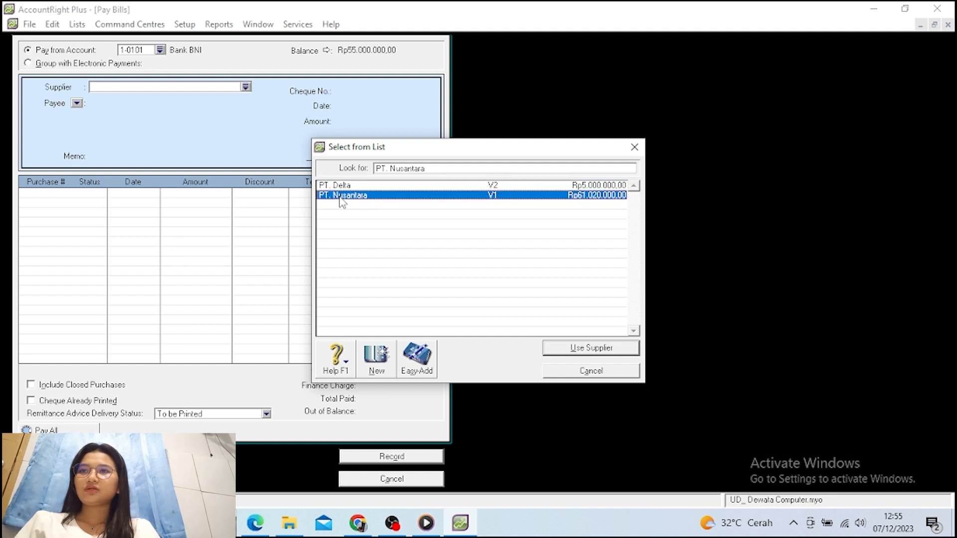
click(580, 348)
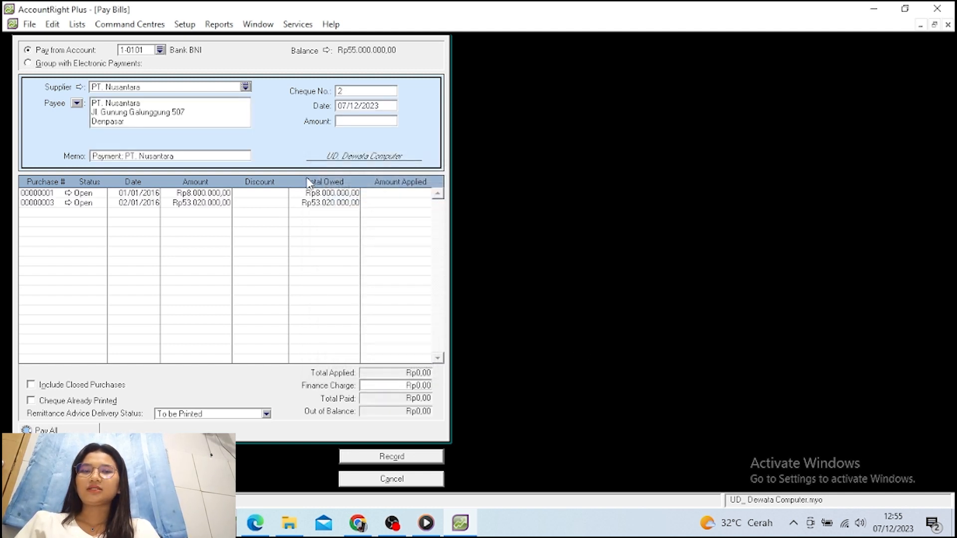
Enter the payment date, which MYOB rejects as before the financial year
click(351, 108)
text(0)
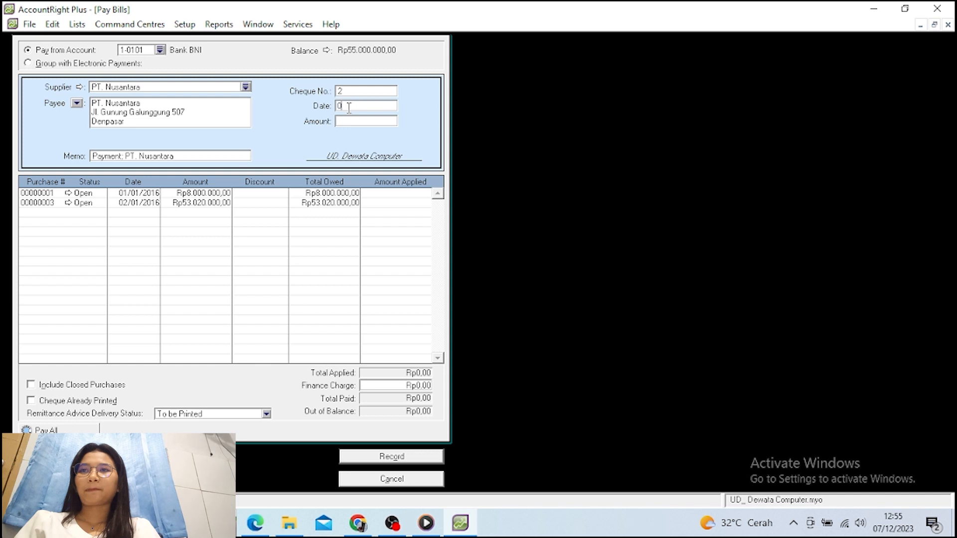
text(8/)
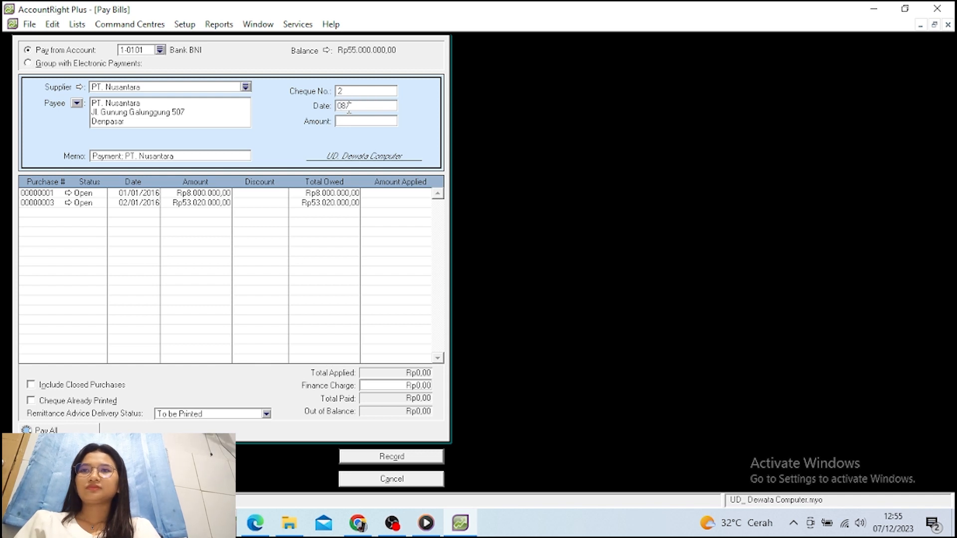
text(01/2)
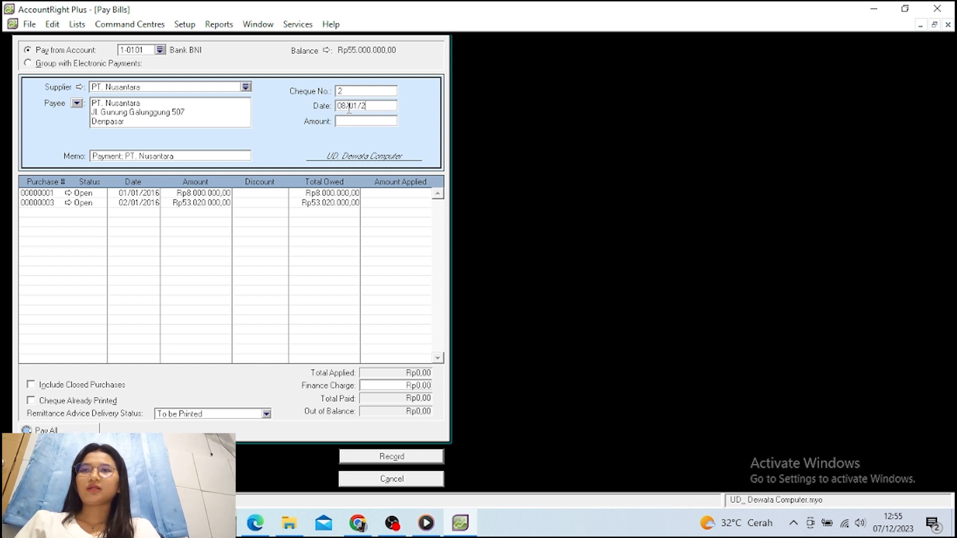
text(016)
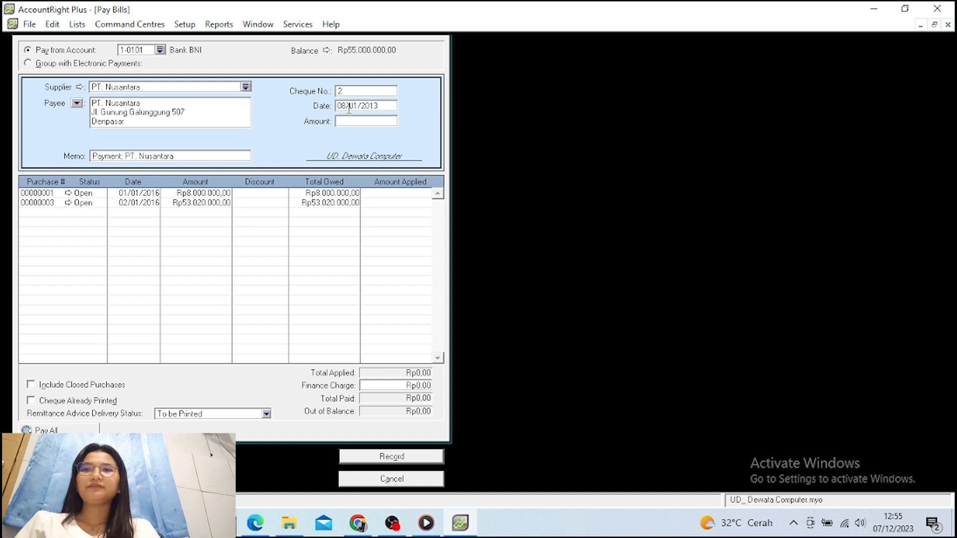
key(Tab)
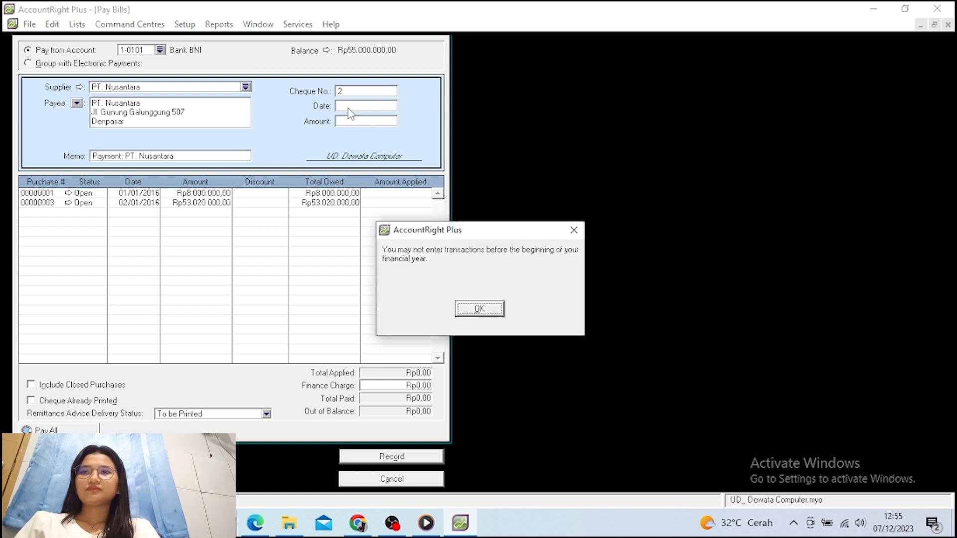
Re-date the PT. Nusantara payment 08/01/2016 and set its amount to Rp53.020.000
click(480, 309)
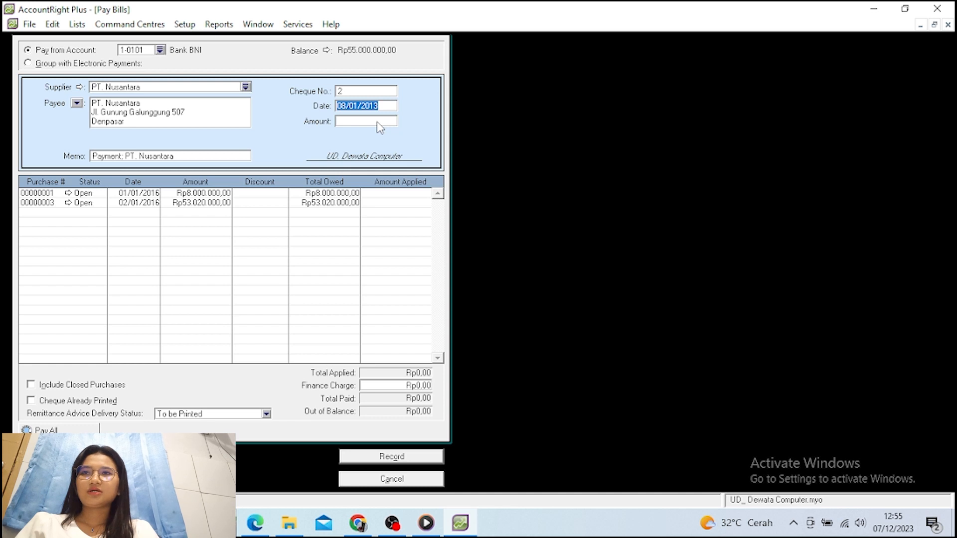
key(BackSpace)
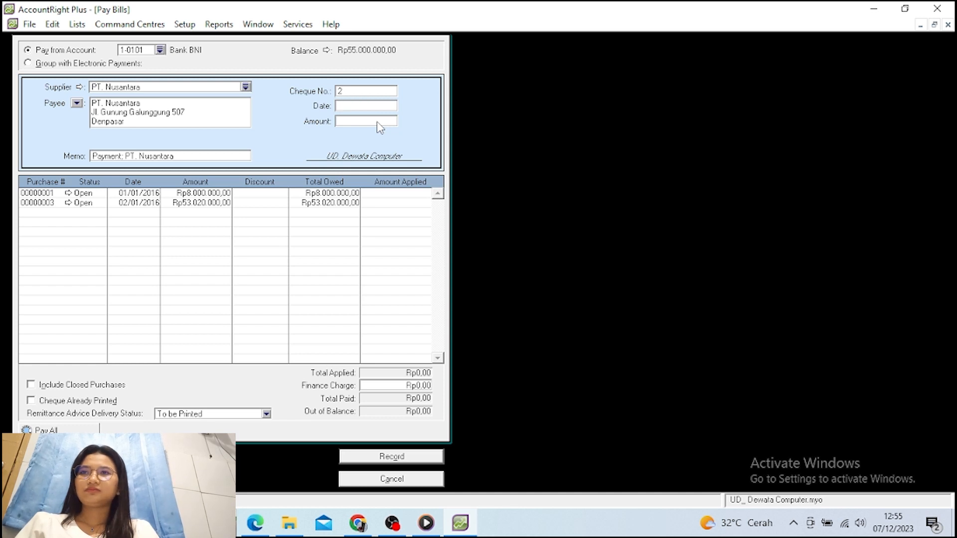
text(08/01)
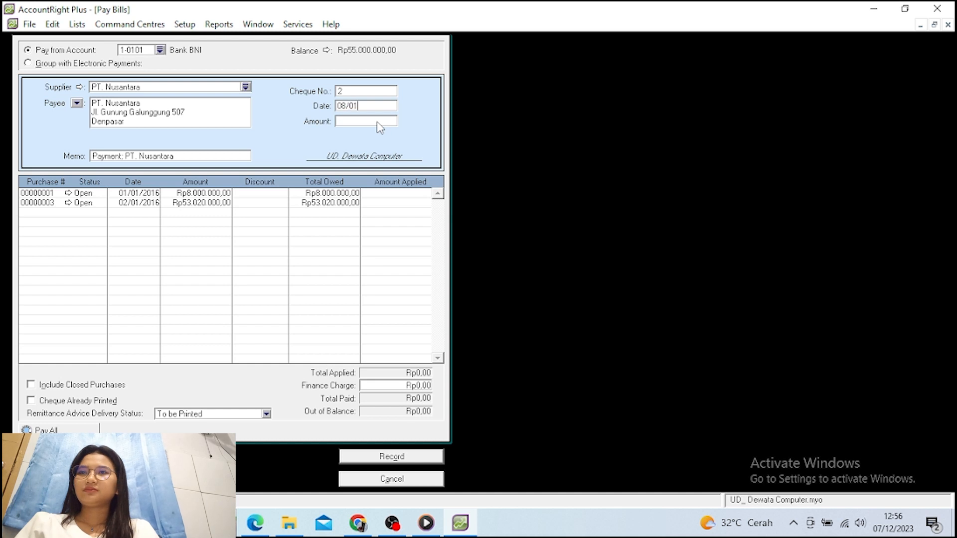
text(/20)
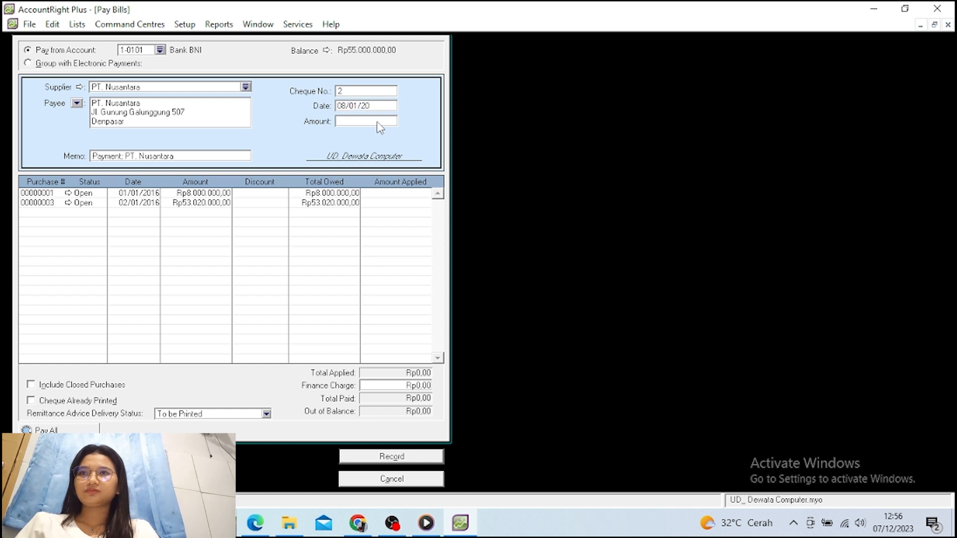
text(1)
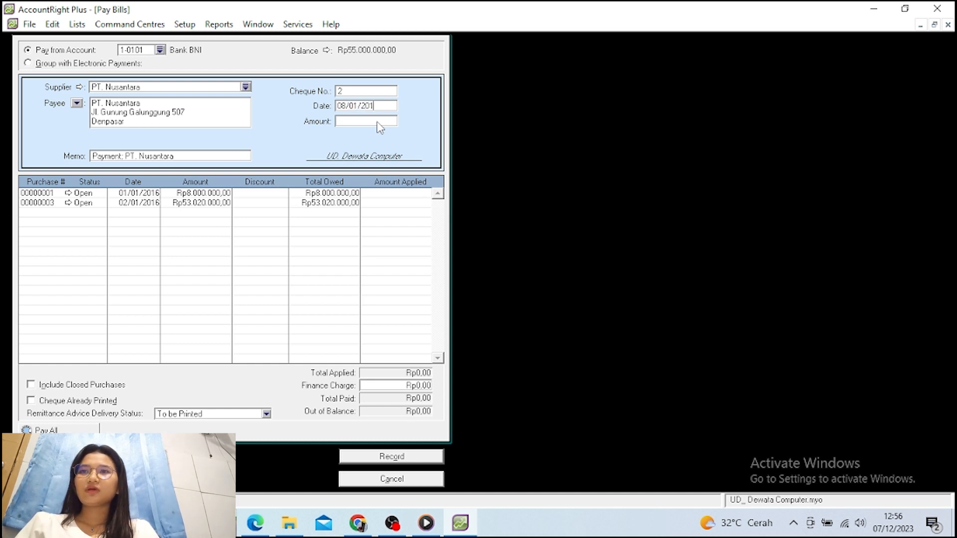
text(6)
key(Tab)
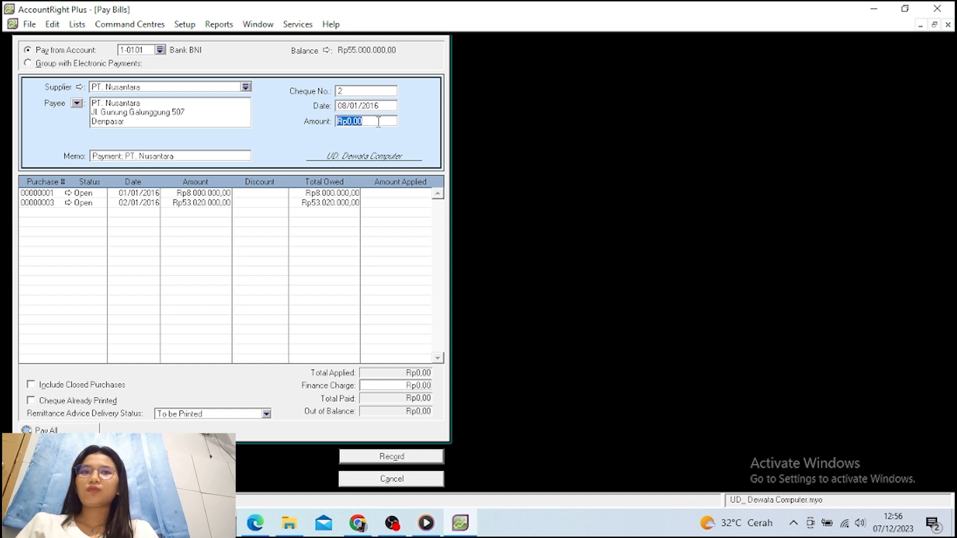
text(53)
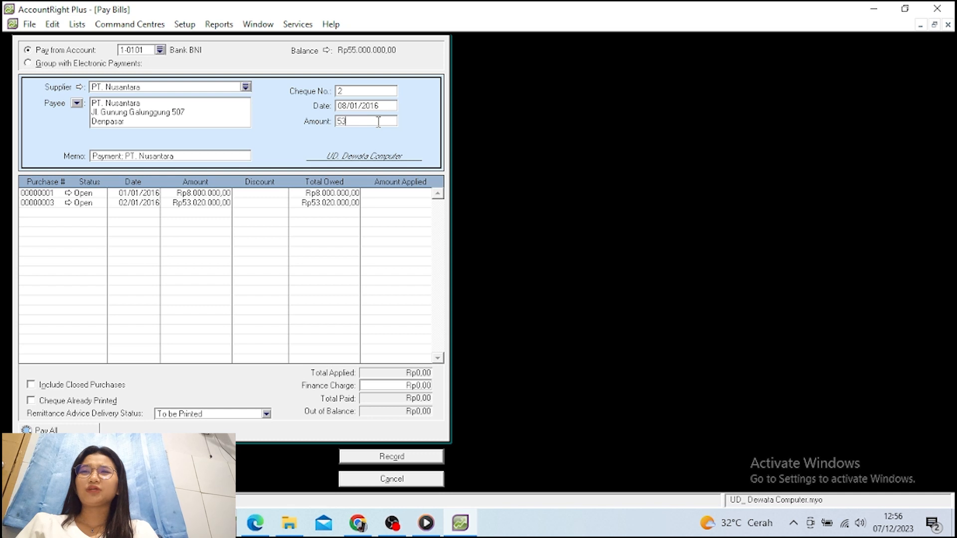
text(.0)
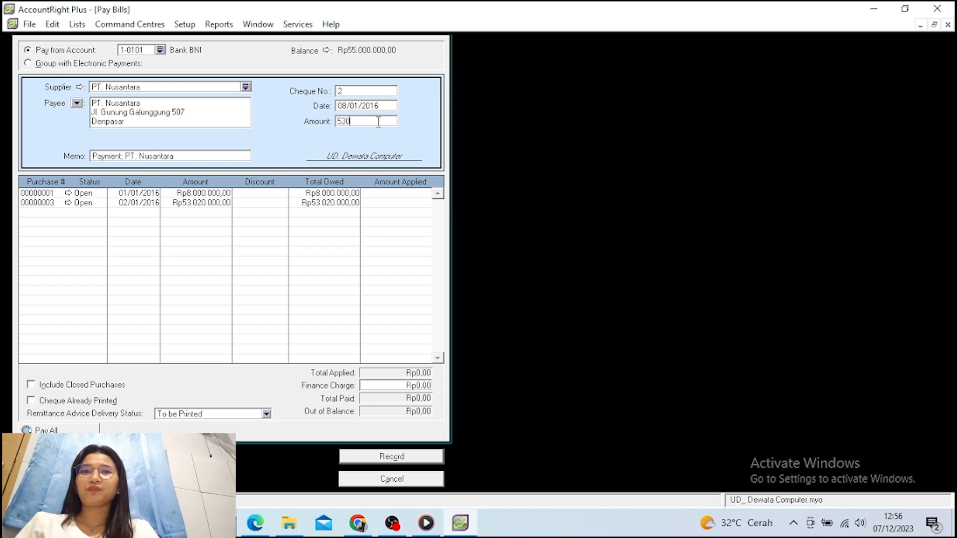
text(20.000)
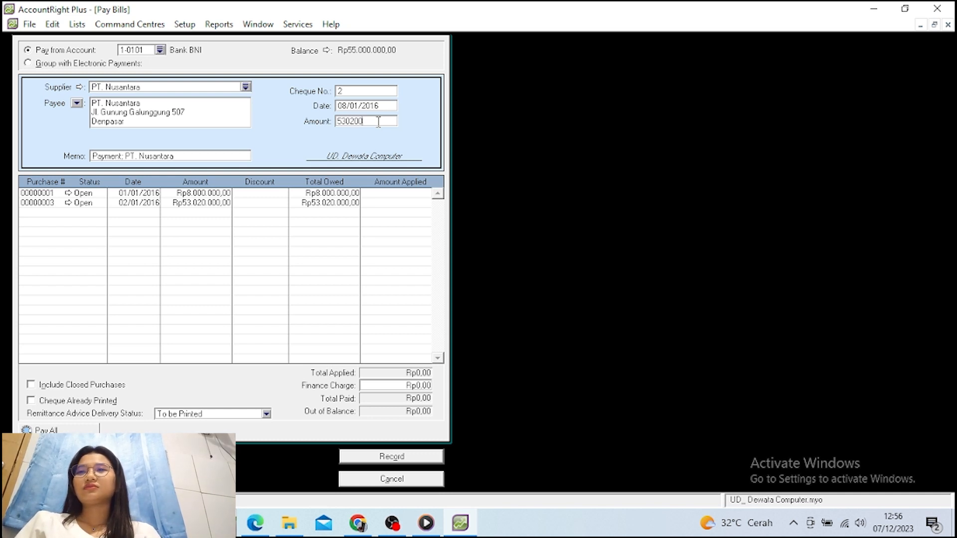
key(Tab)
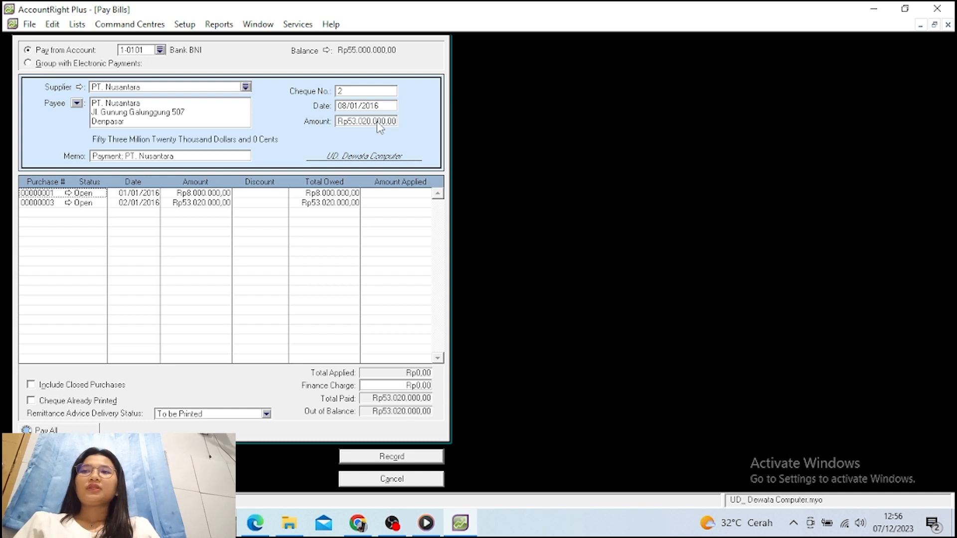
Give the payment memo 'Pembayaran Utang Dagang' and keep cheque number 2
click(221, 158)
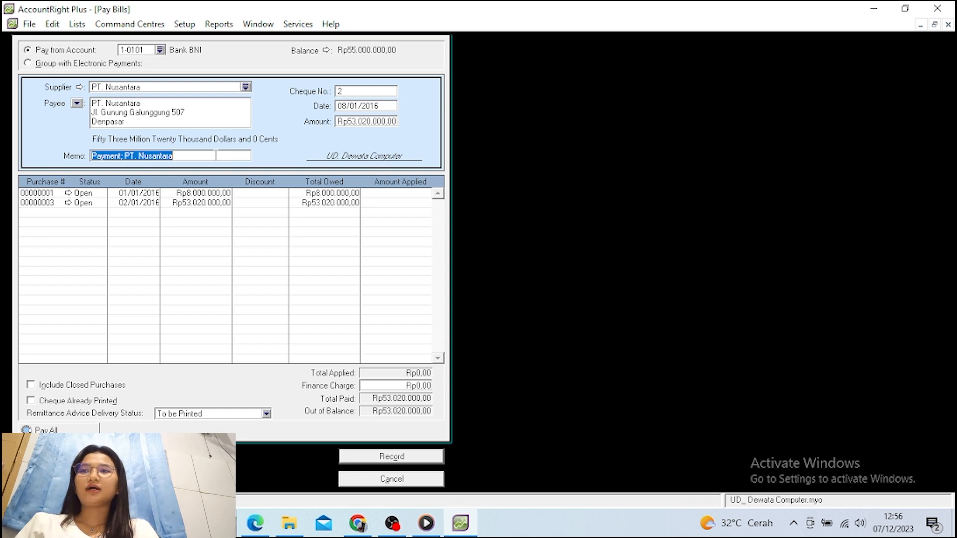
text(Pe)
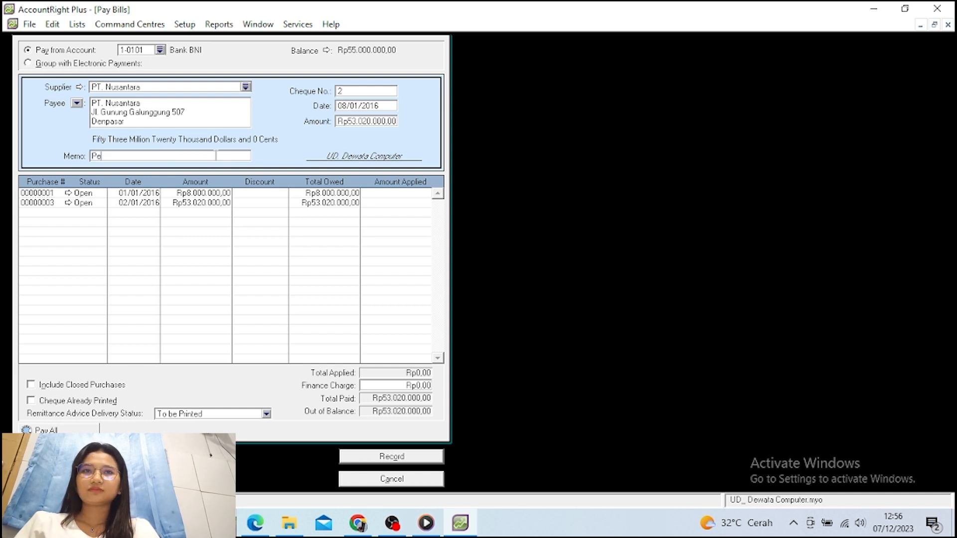
text(mbayar)
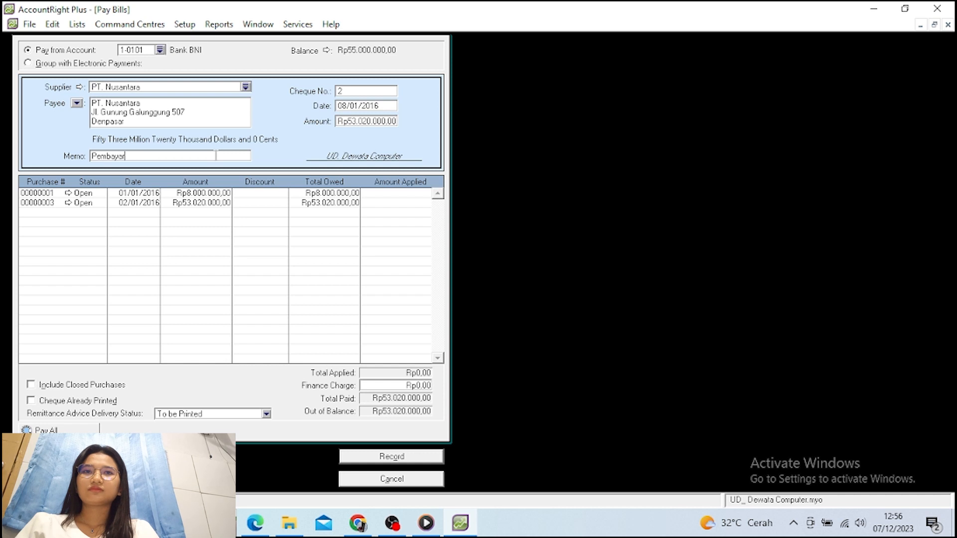
text(an)
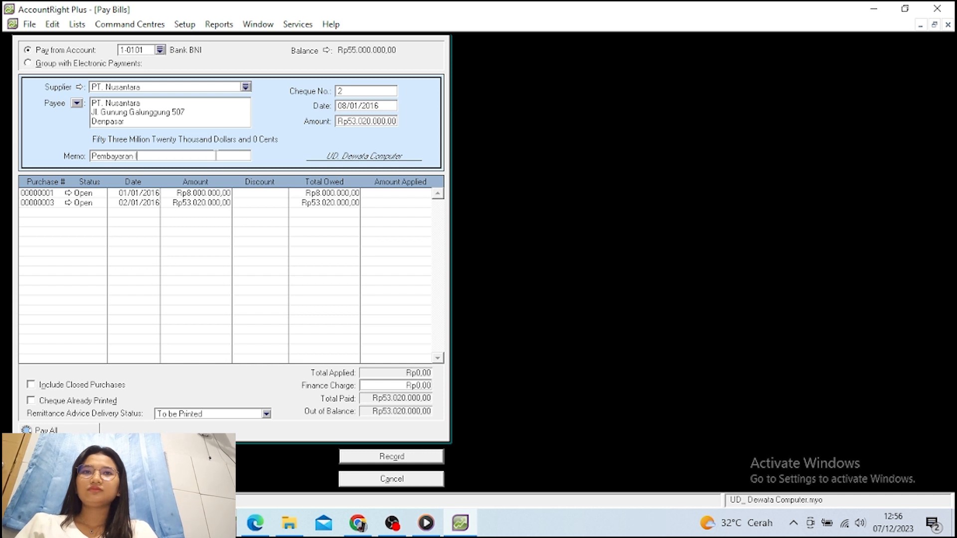
key(BackSpace)
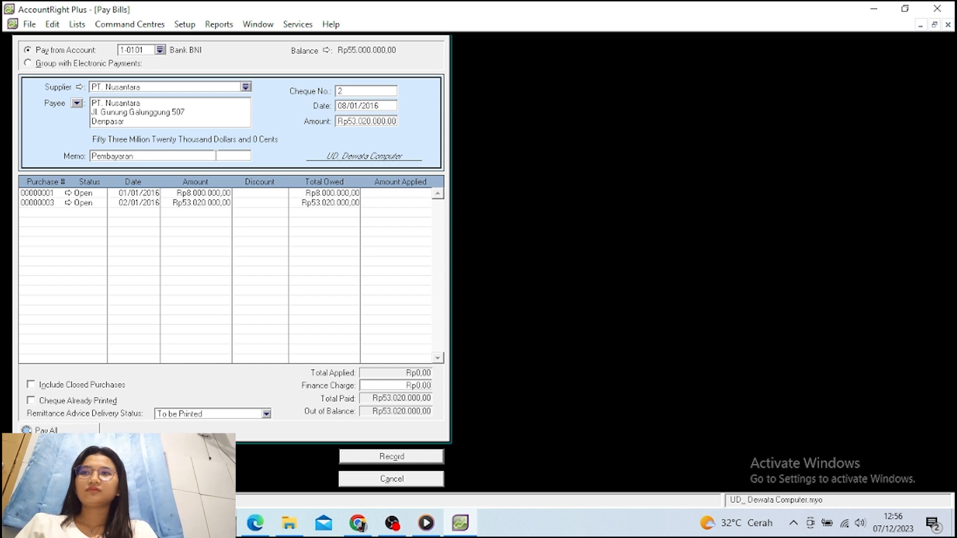
text(Uta)
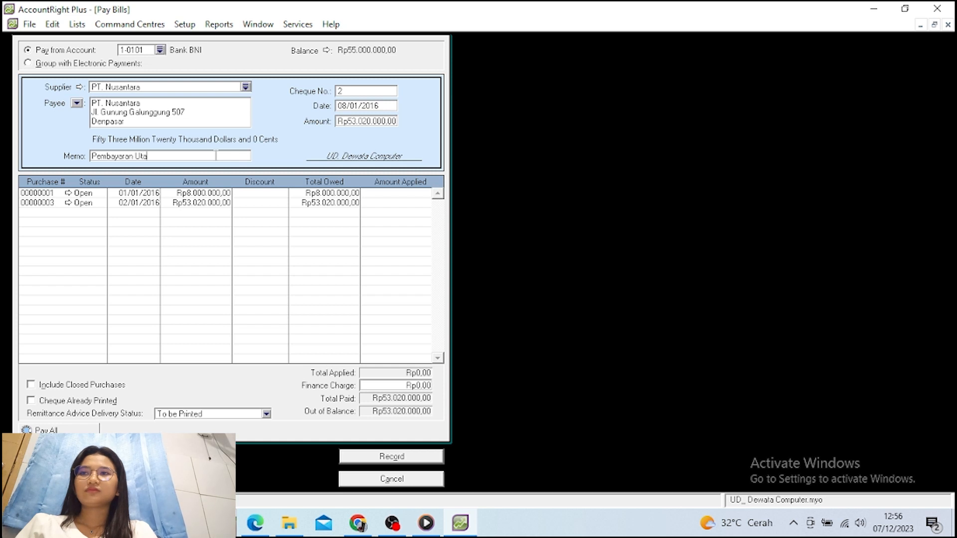
text(ng)
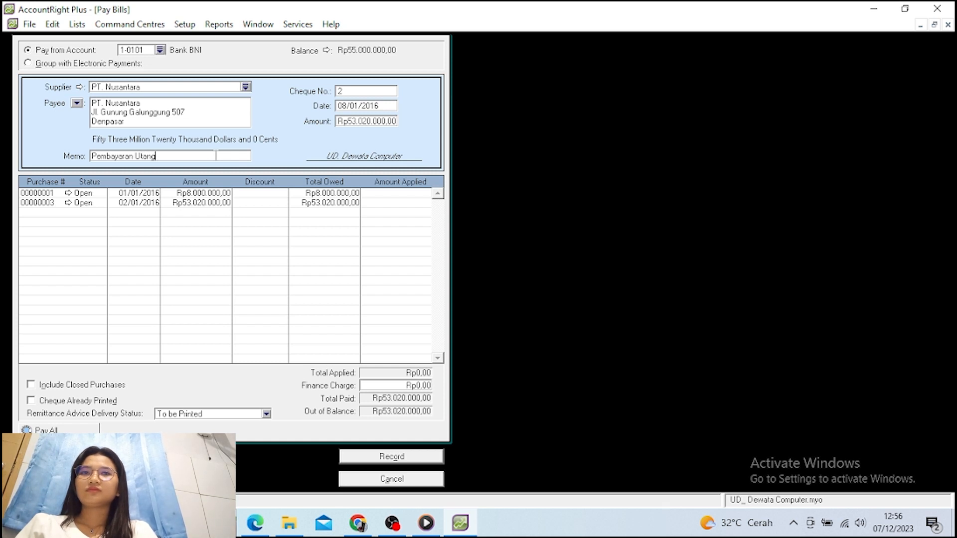
text( Dag)
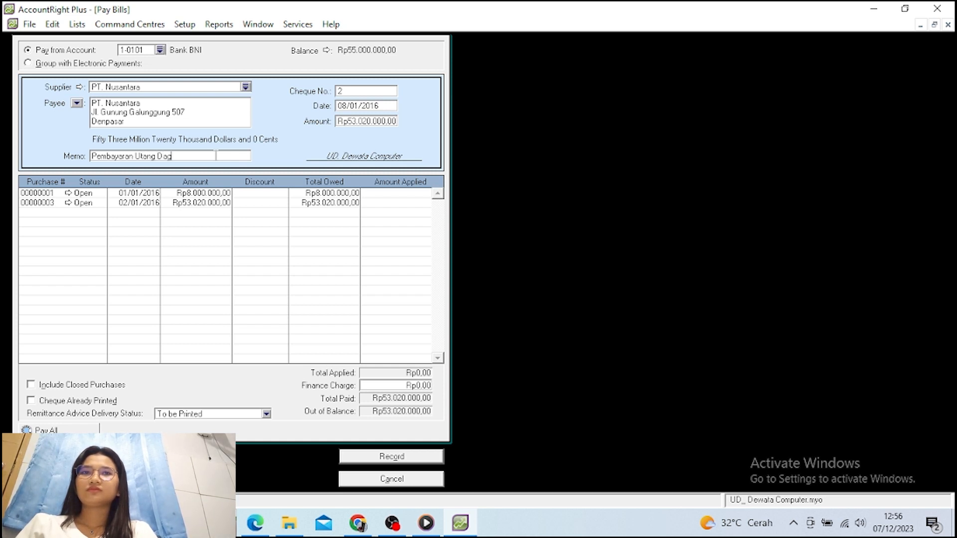
text(ang)
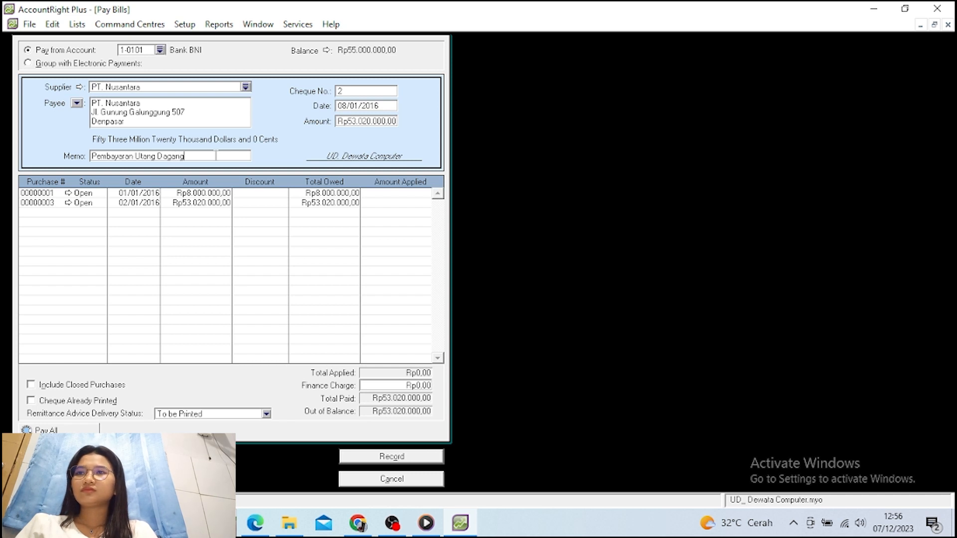
key(Tab)
text(2)
key(Tab)
key(Tab)
key(Tab)
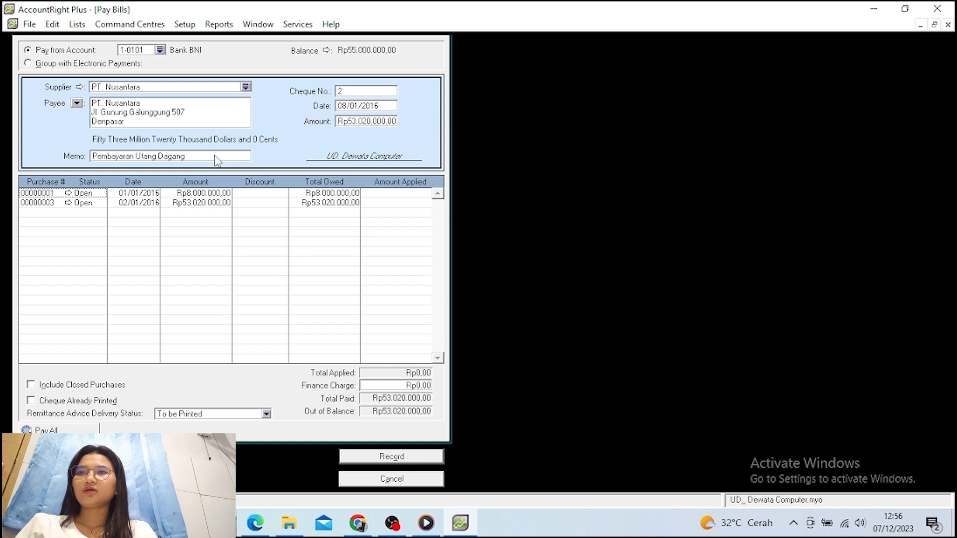
Apply the full Rp53.020.000 to purchase 00000003 and record the payment
key(Down)
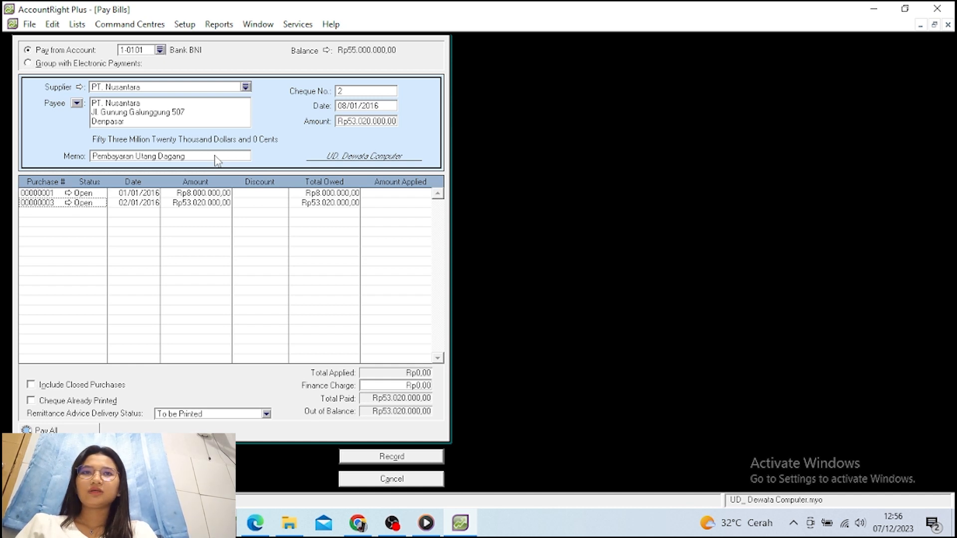
click(375, 202)
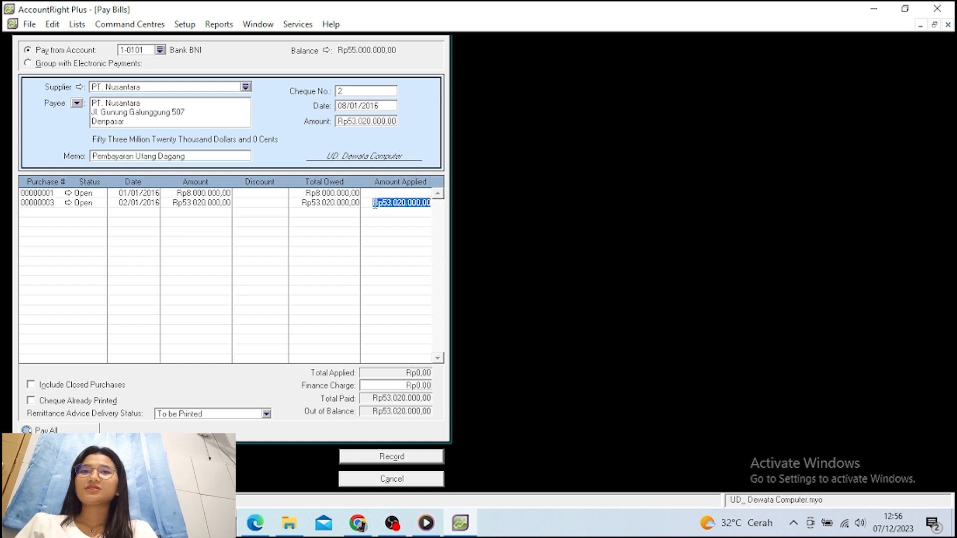
key(Tab)
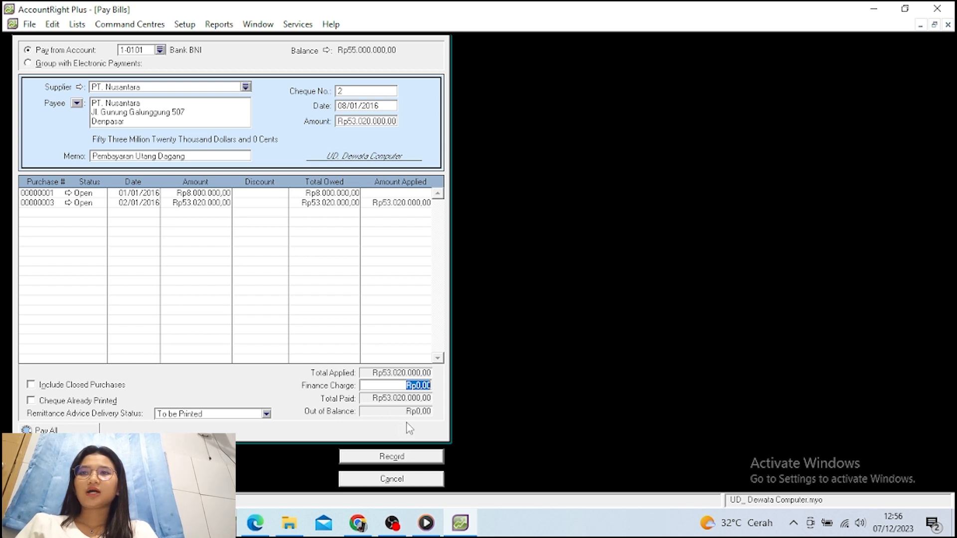
click(385, 462)
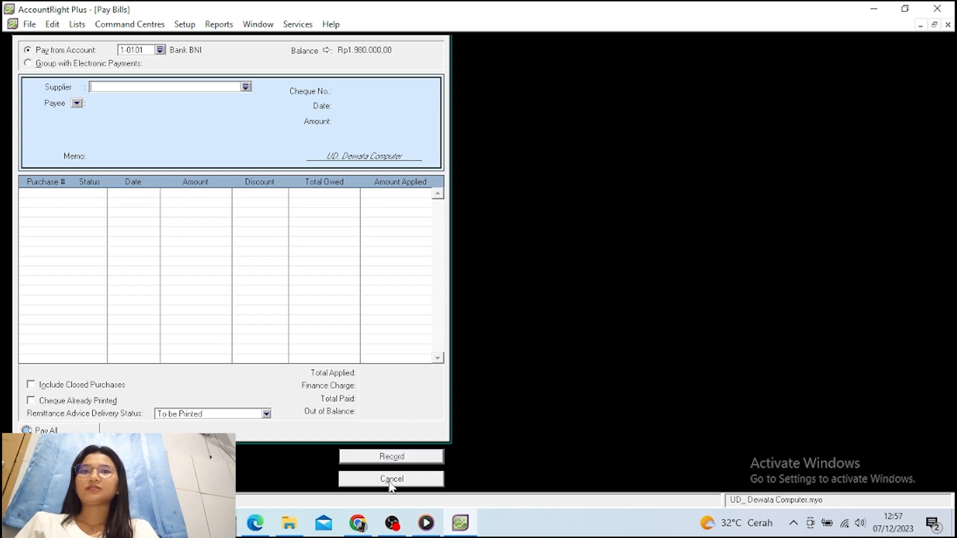
Close Pay Bills and begin a sales invoice for Toko Diva dated 10/01/2016
click(391, 479)
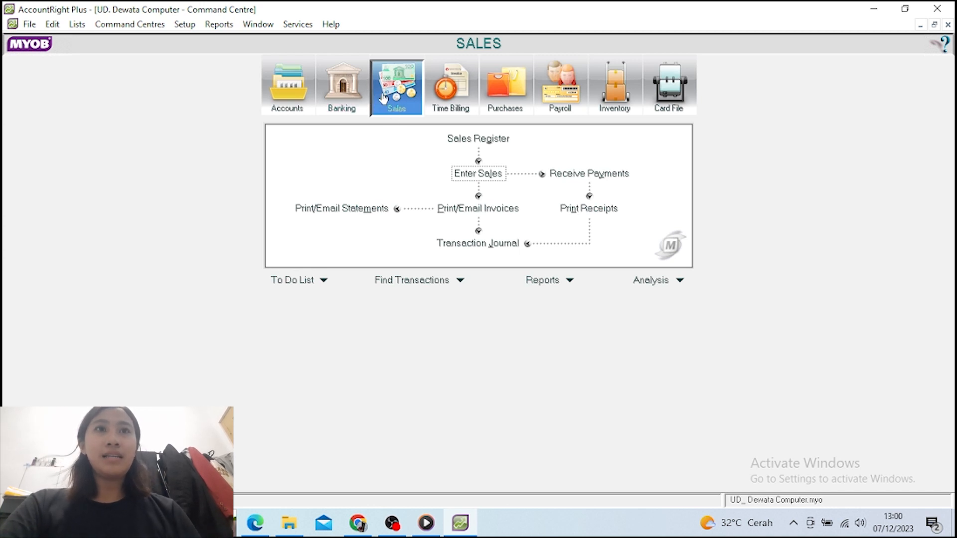
click(479, 173)
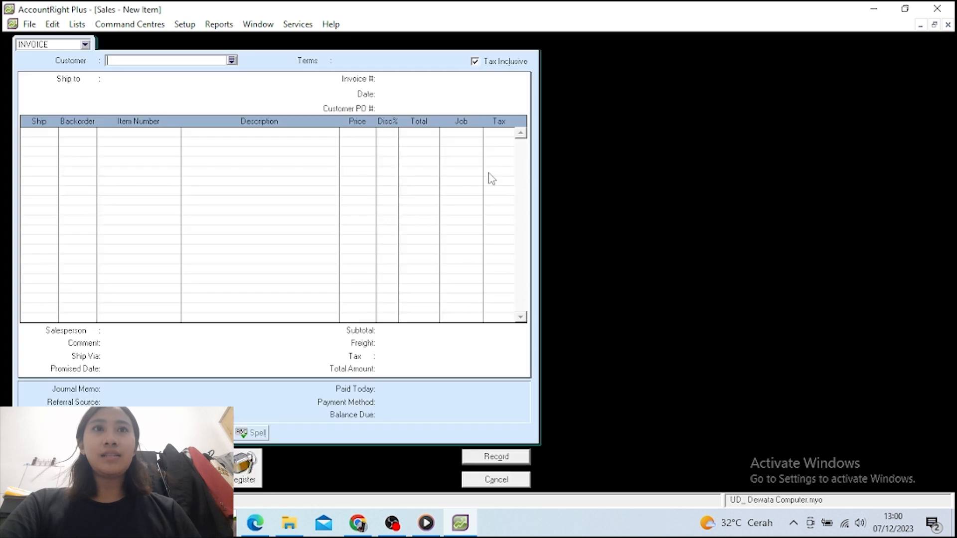
click(231, 60)
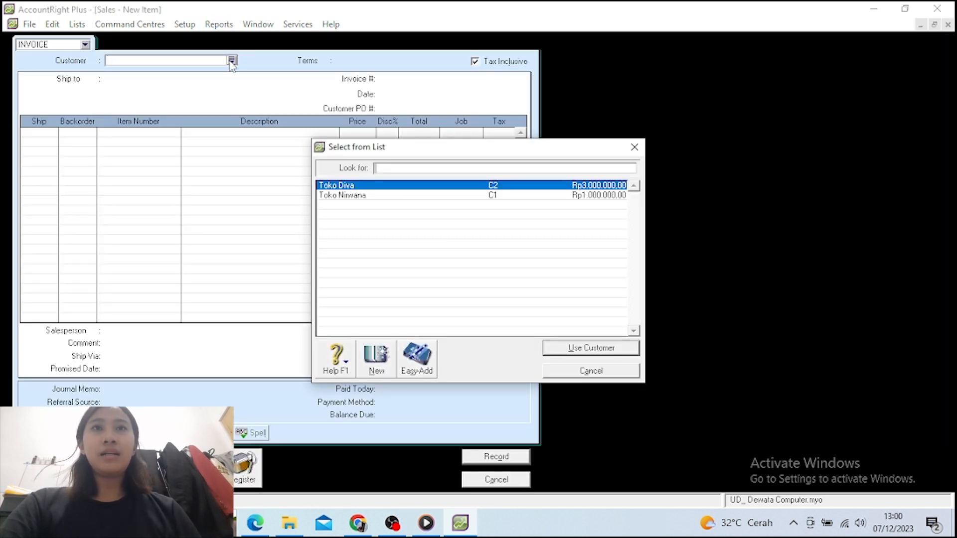
click(334, 187)
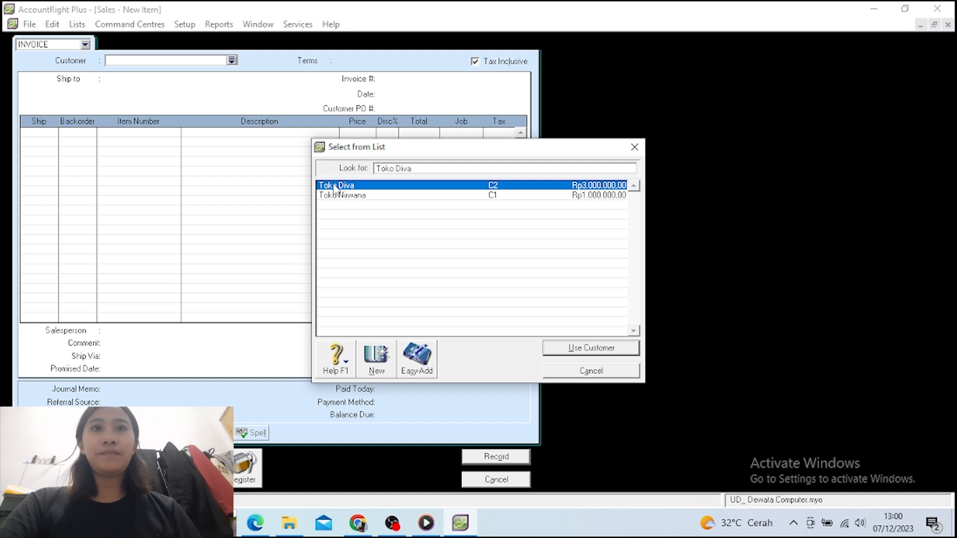
click(578, 349)
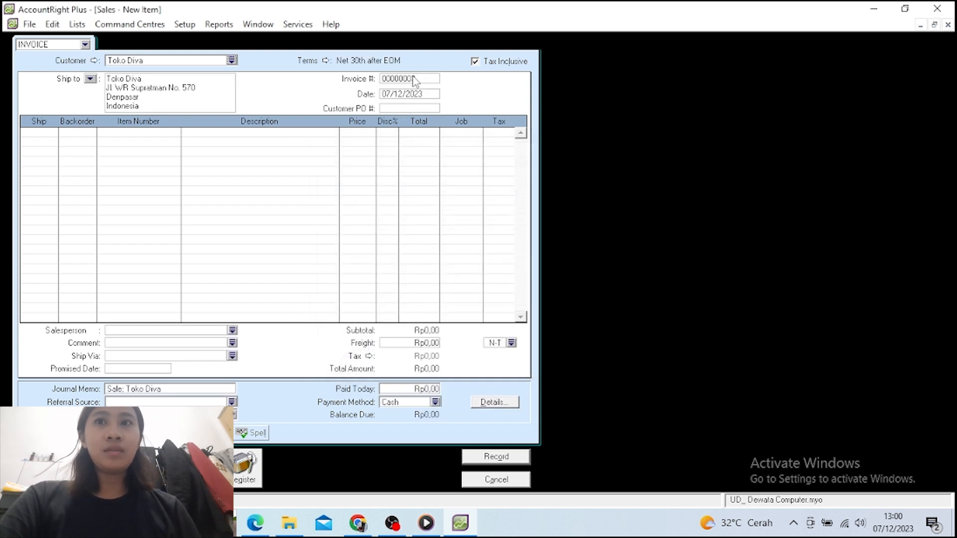
click(416, 95)
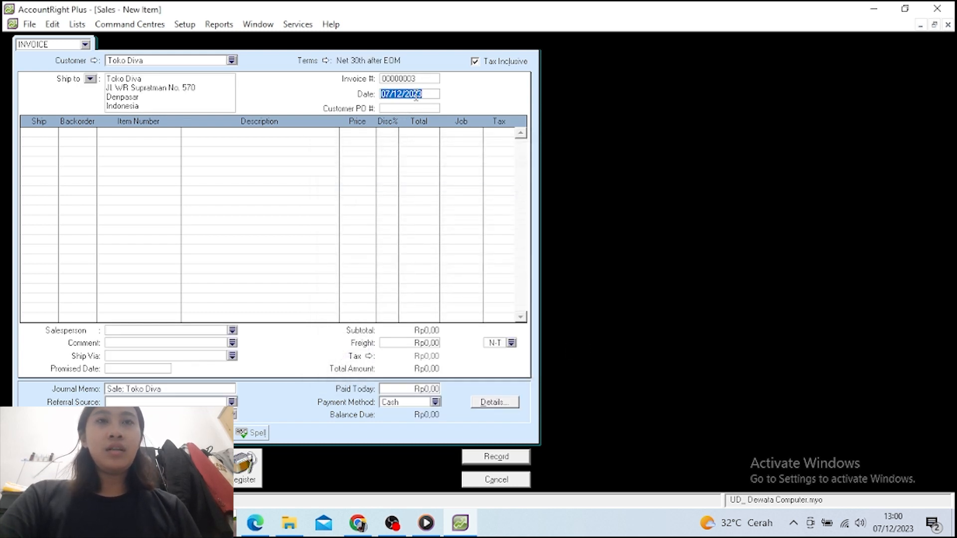
text(10)
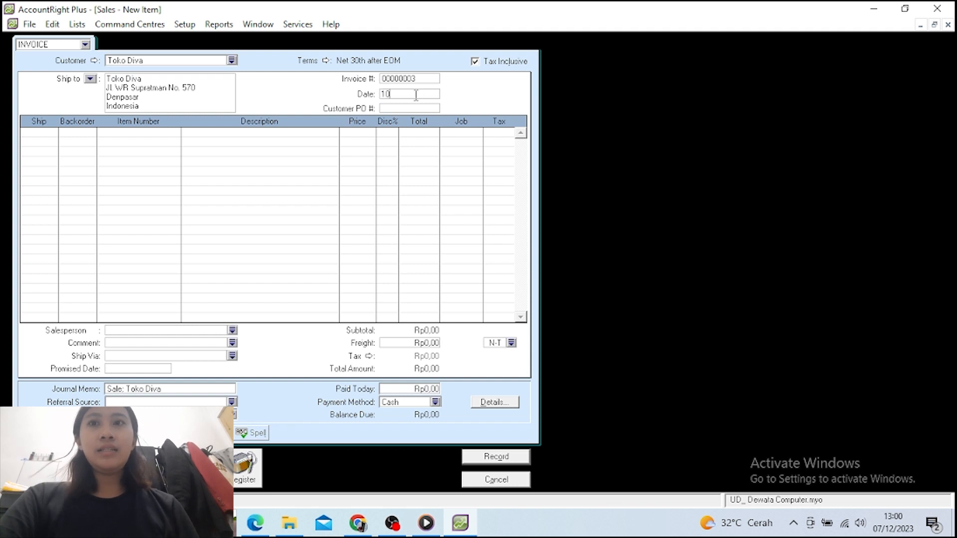
text(/01)
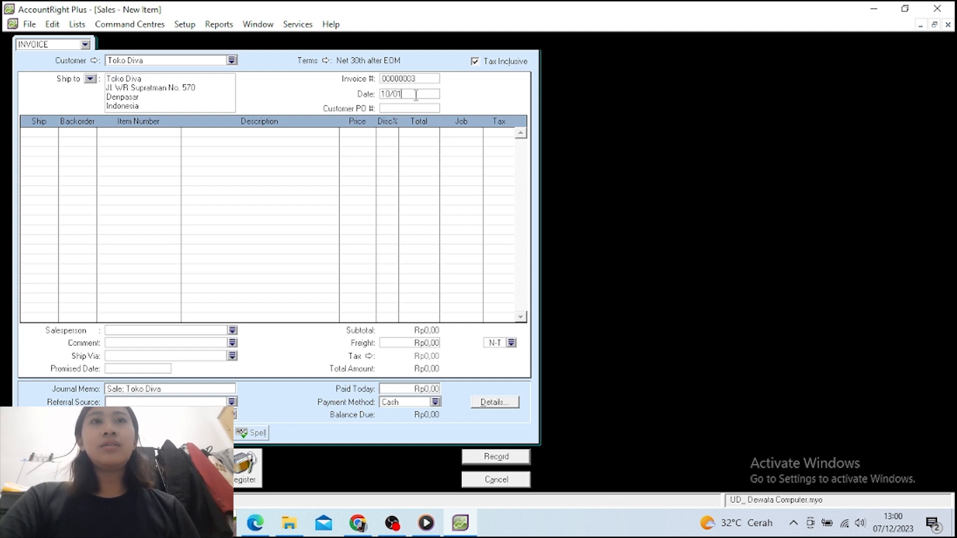
text(/2016)
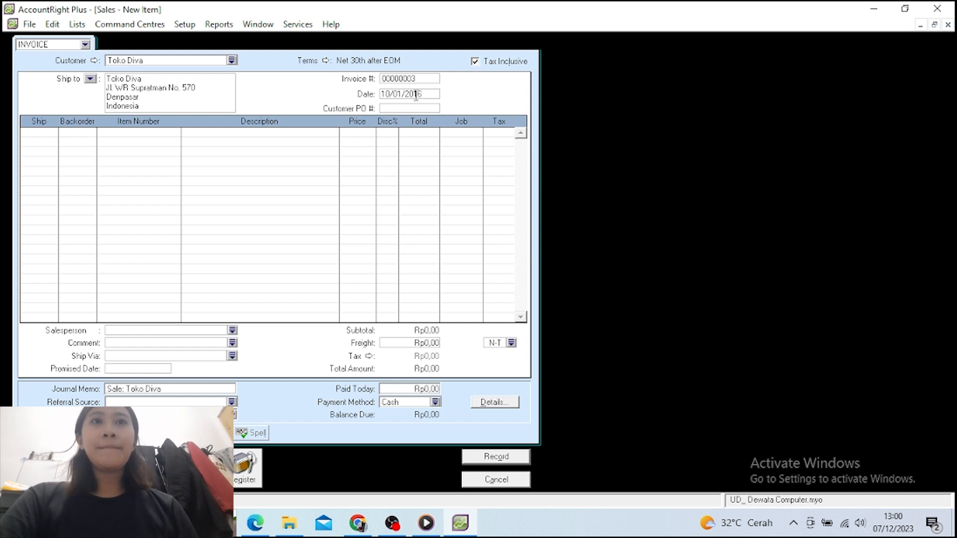
Make the invoice tax-exclusive and enter ship quantities 30 and 10
key(Tab)
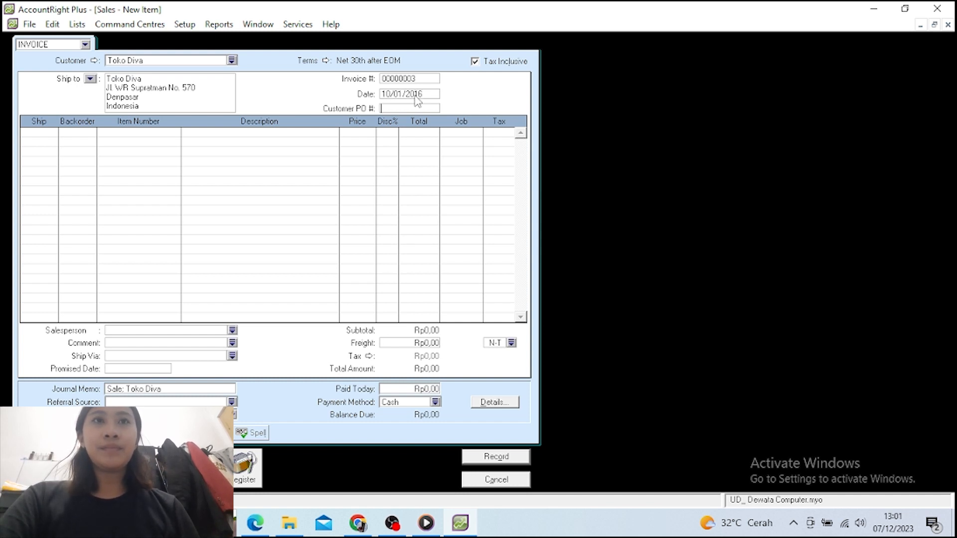
click(473, 63)
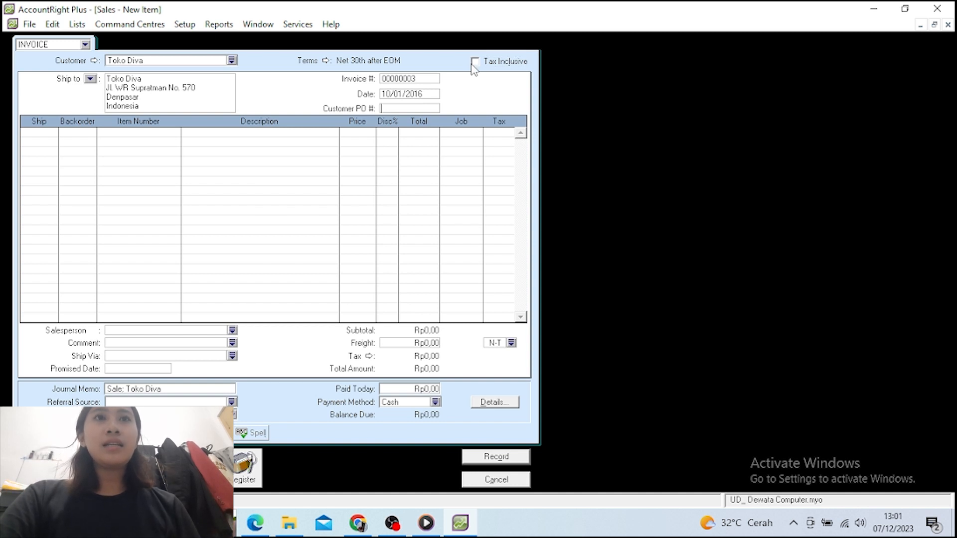
click(47, 132)
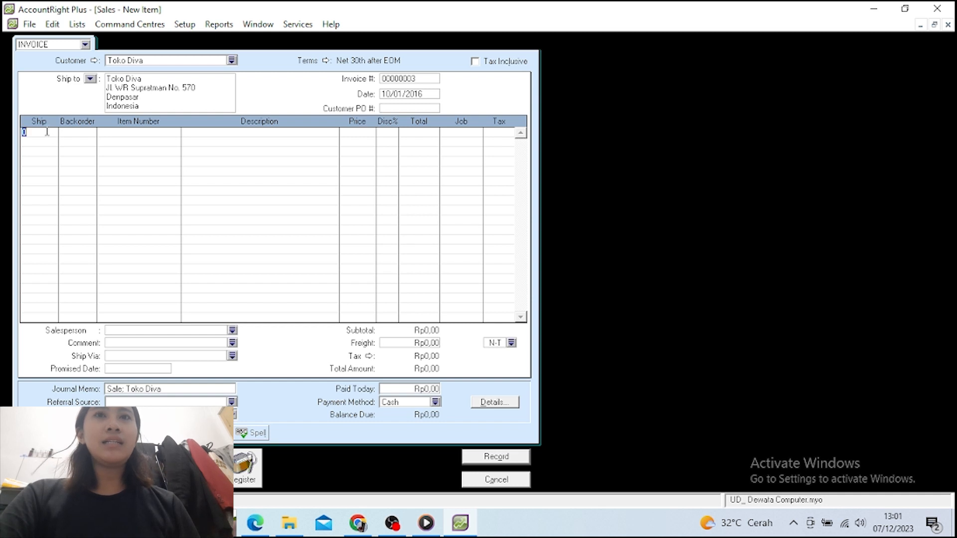
text(30)
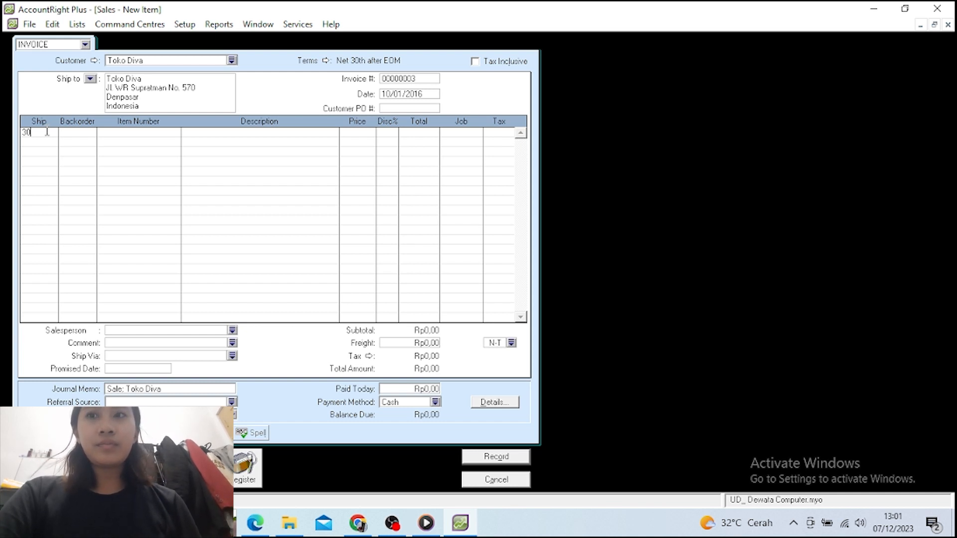
key(Return)
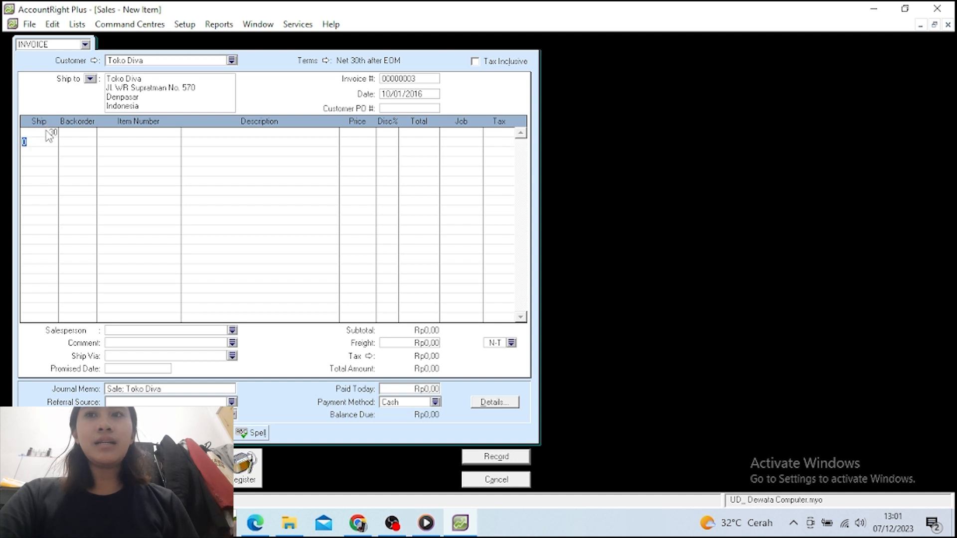
text(10)
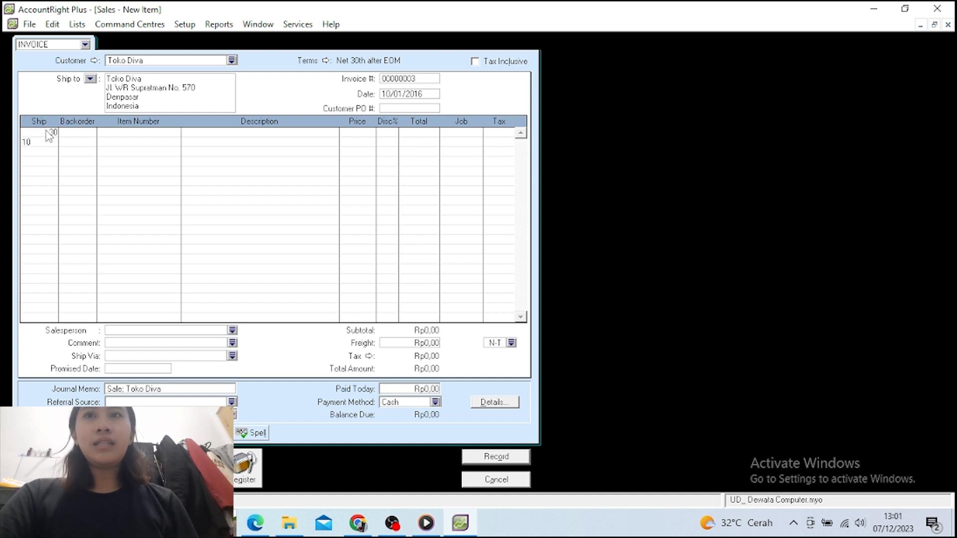
Set the two lines' items to AS-X200 and LNV-G40
click(108, 133)
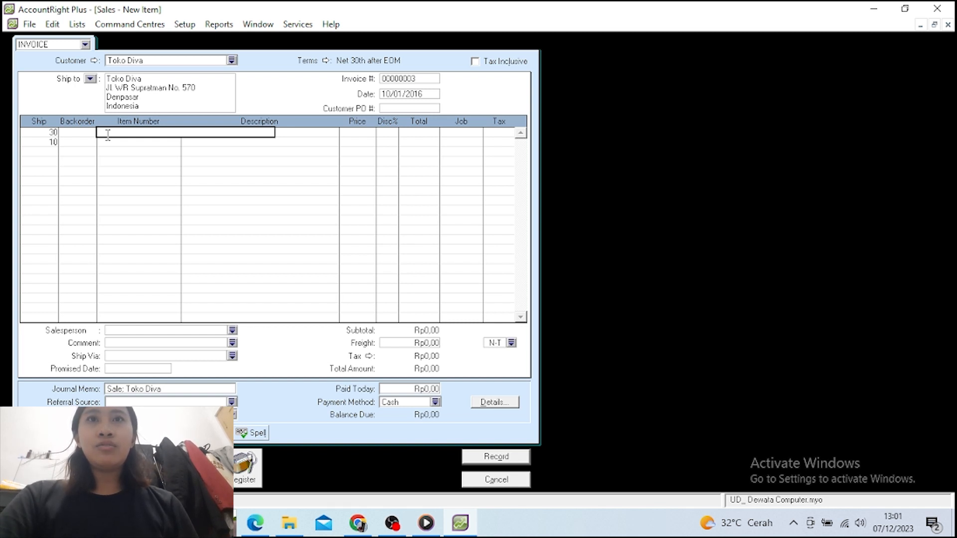
text(ASX200)
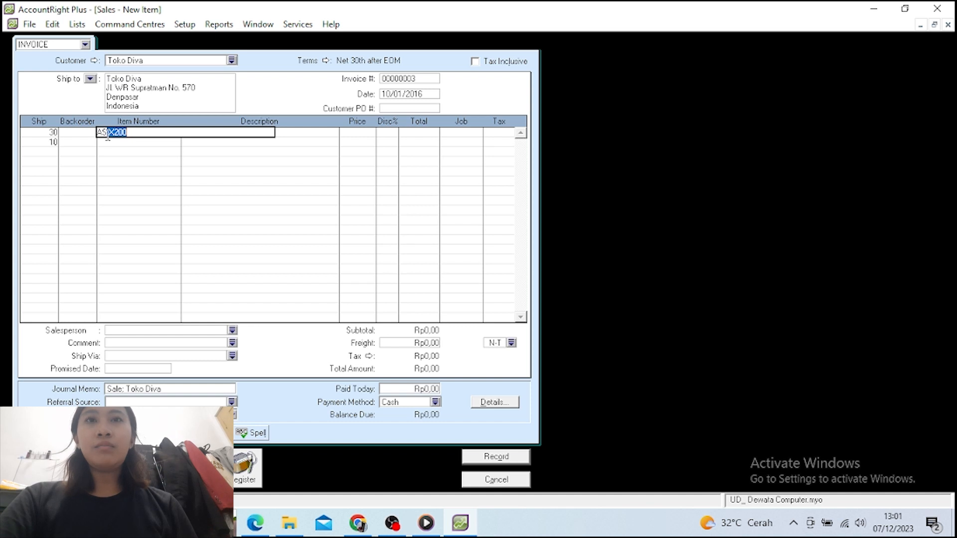
key(Return)
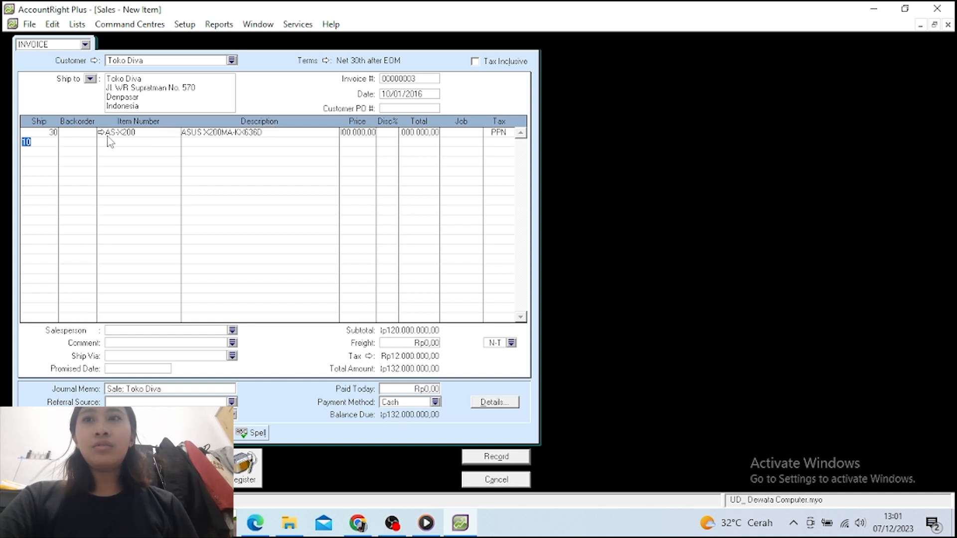
click(108, 141)
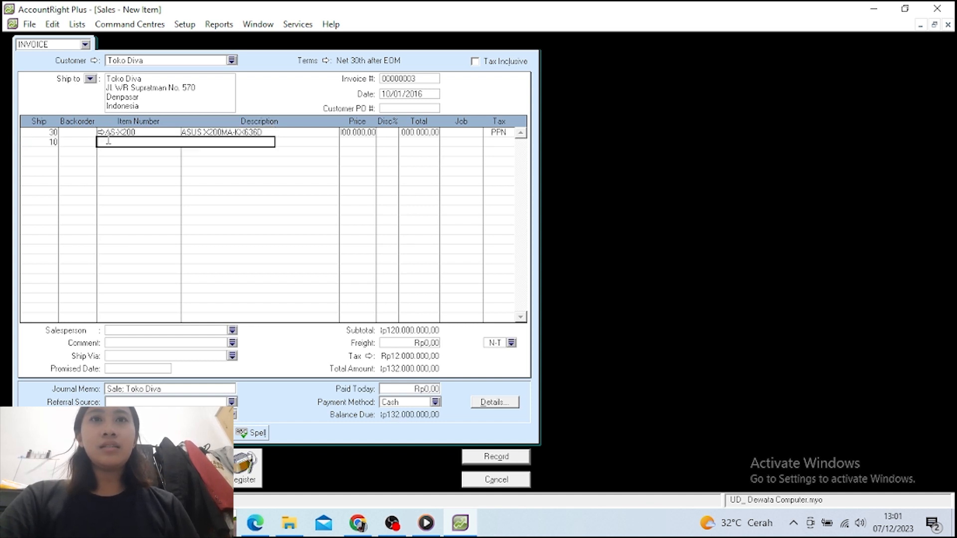
text(LNV-G40)
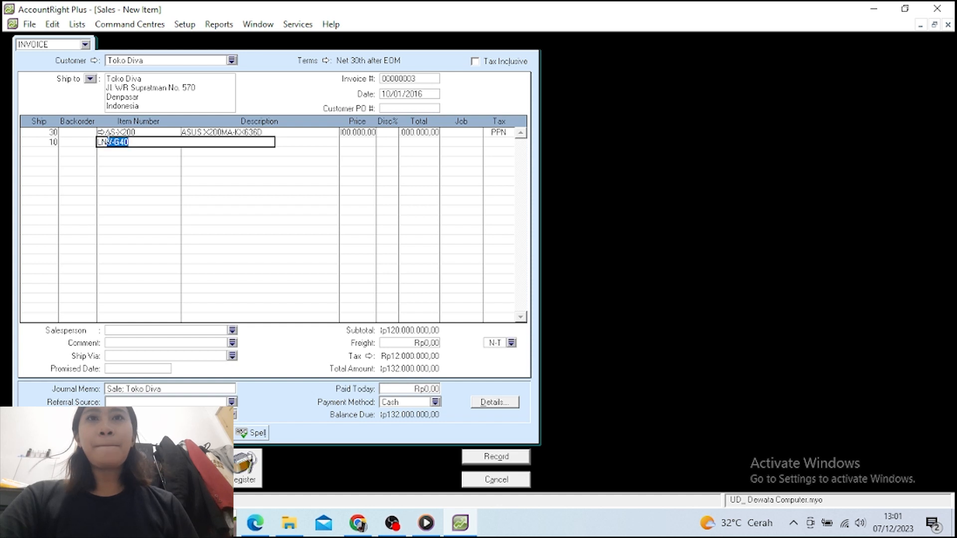
key(Return)
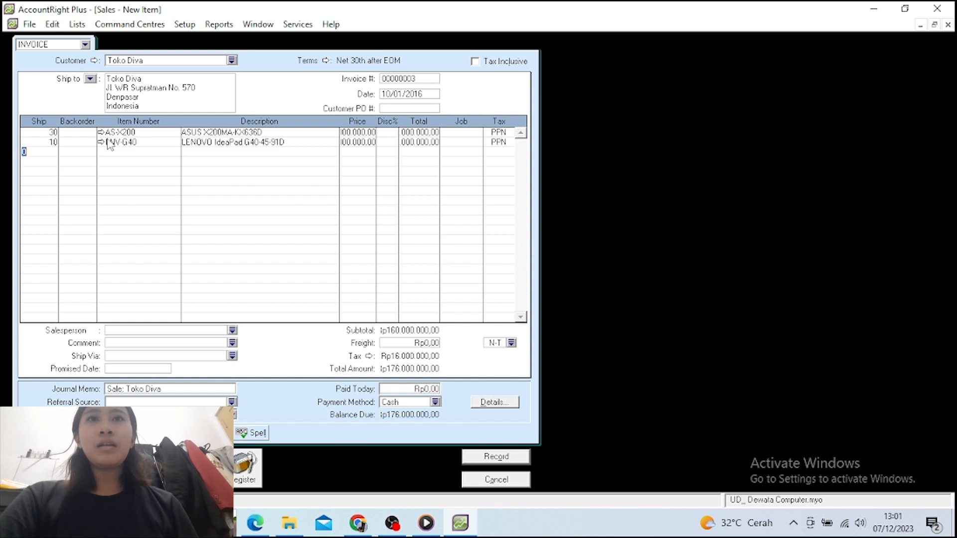
Price both invoice lines at 4.400.000, bringing the total to Rp193.600.000
click(347, 133)
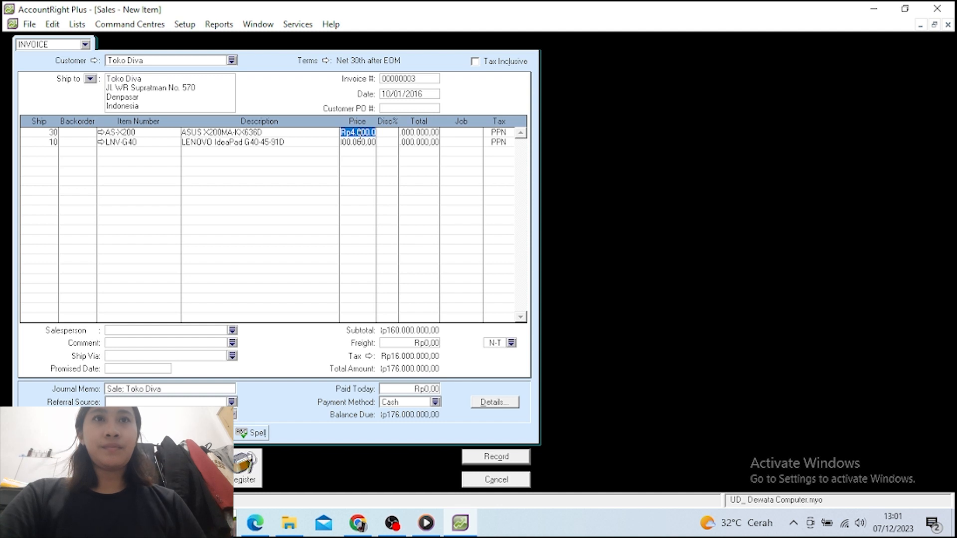
text(440)
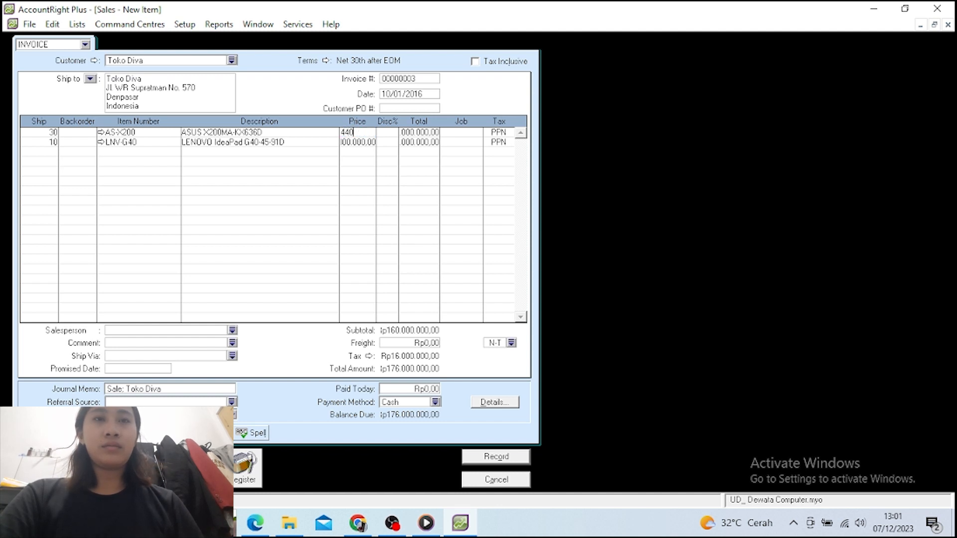
text(0000)
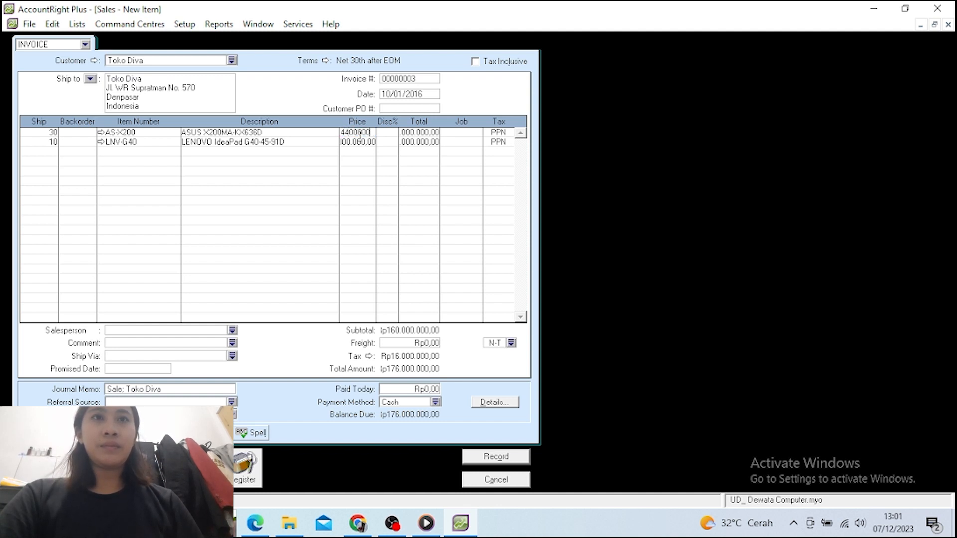
key(Return)
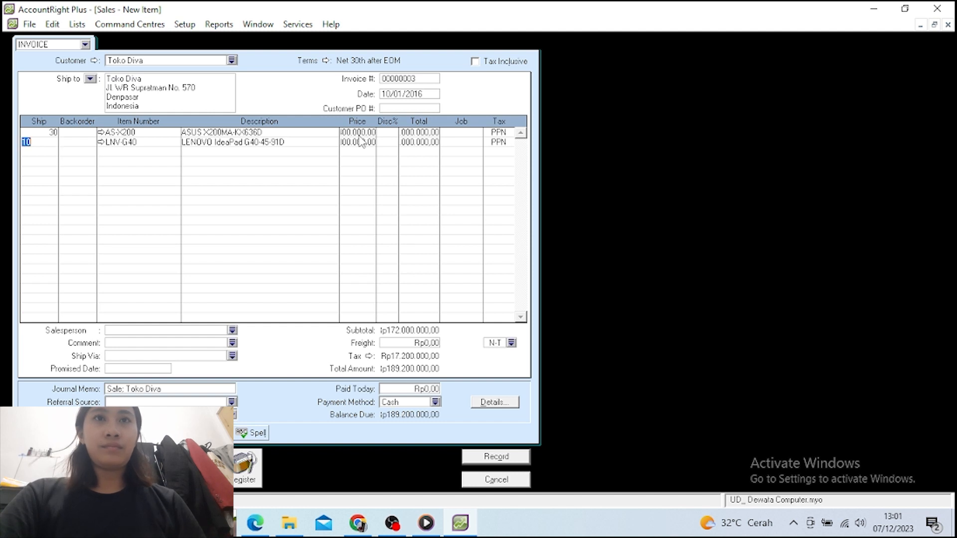
click(362, 142)
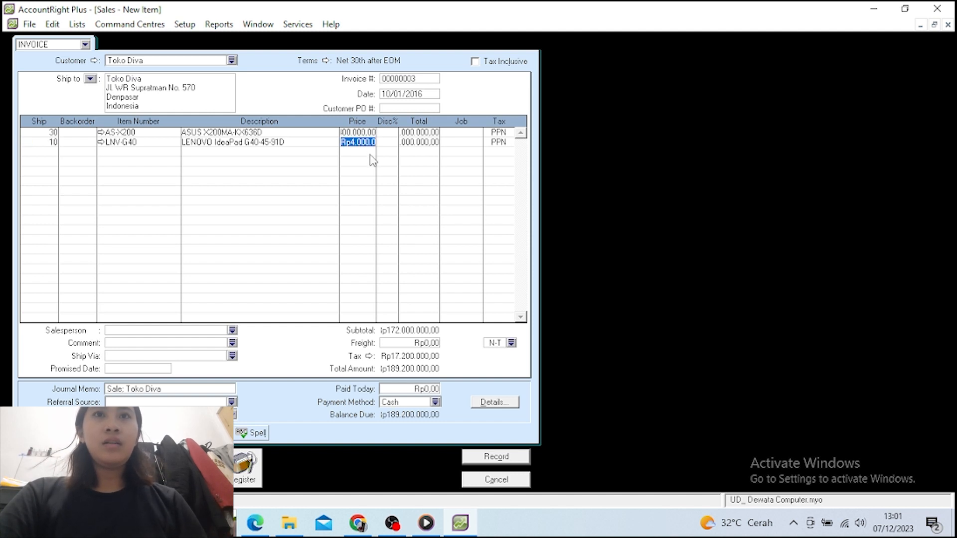
text(44)
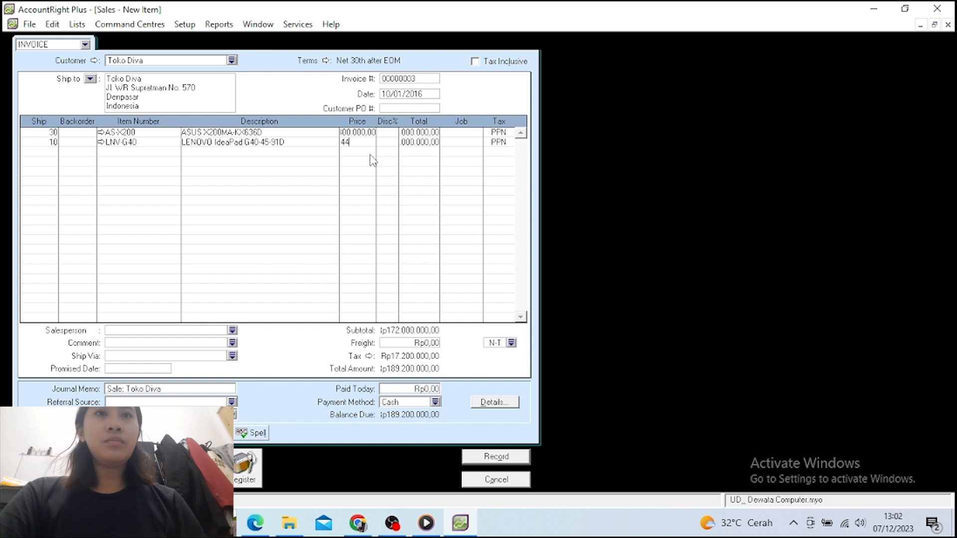
text(000)
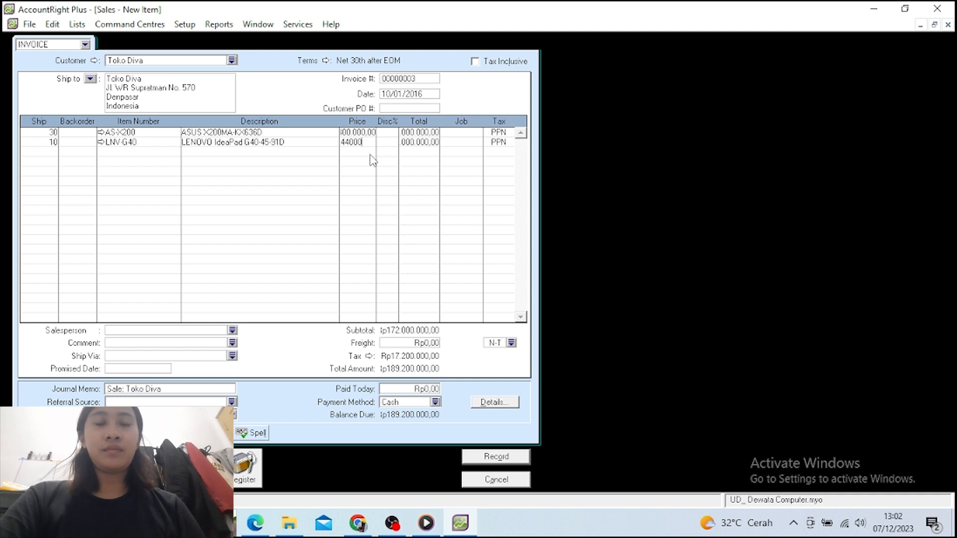
text(00)
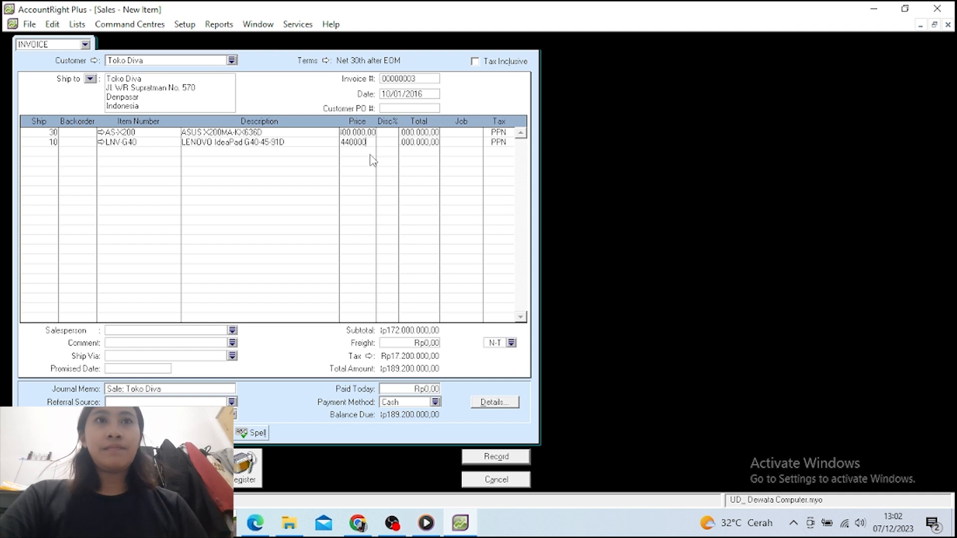
key(Return)
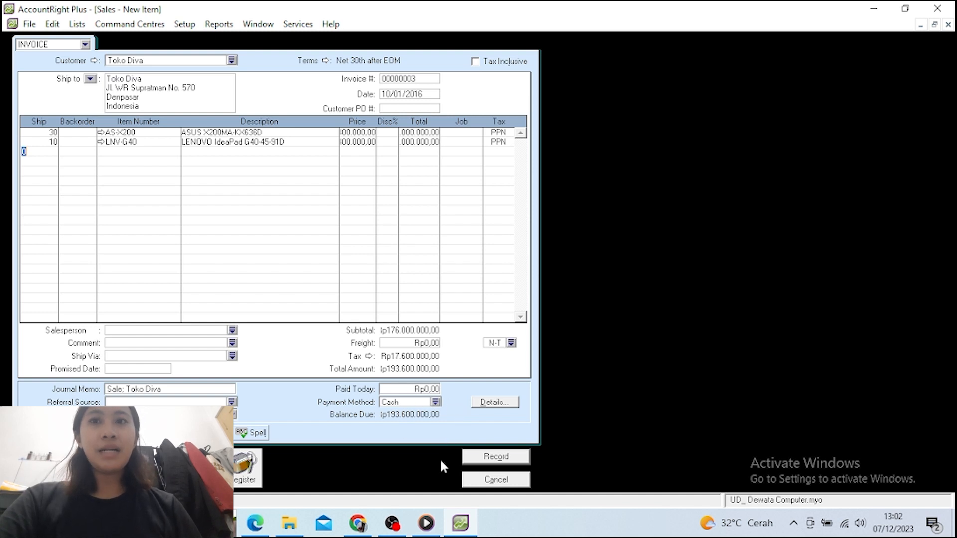
Record the Rp193.600.000 Toko Diva invoice, then open a new sale for Toko Diva
click(483, 461)
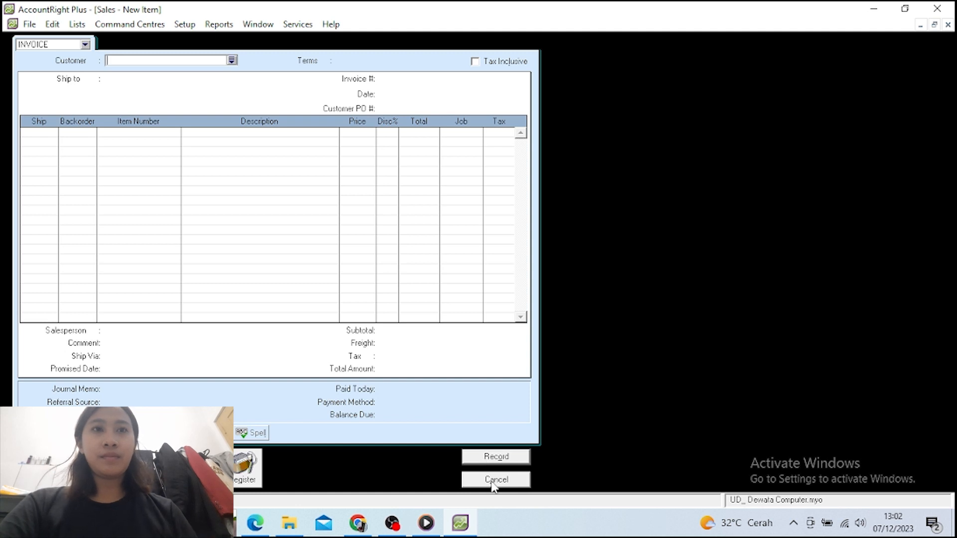
click(494, 481)
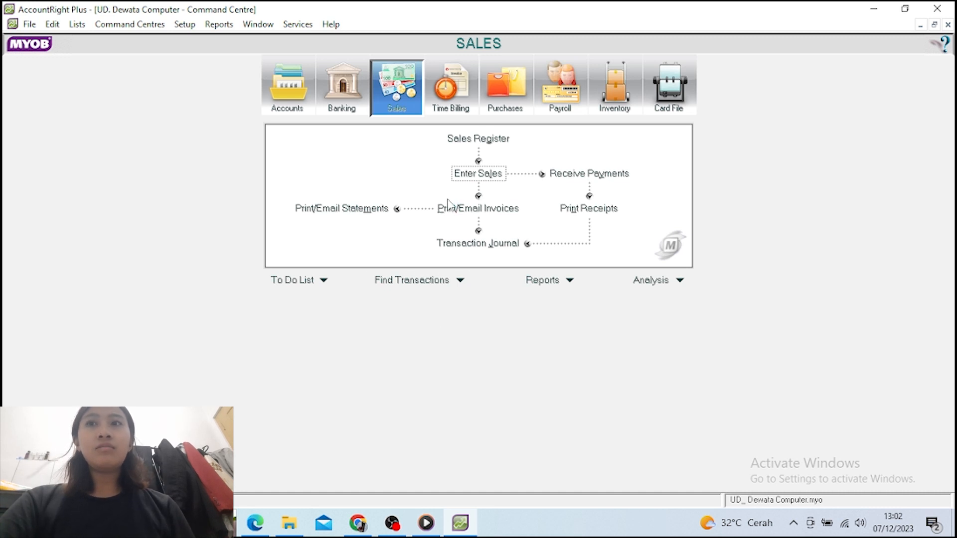
click(468, 175)
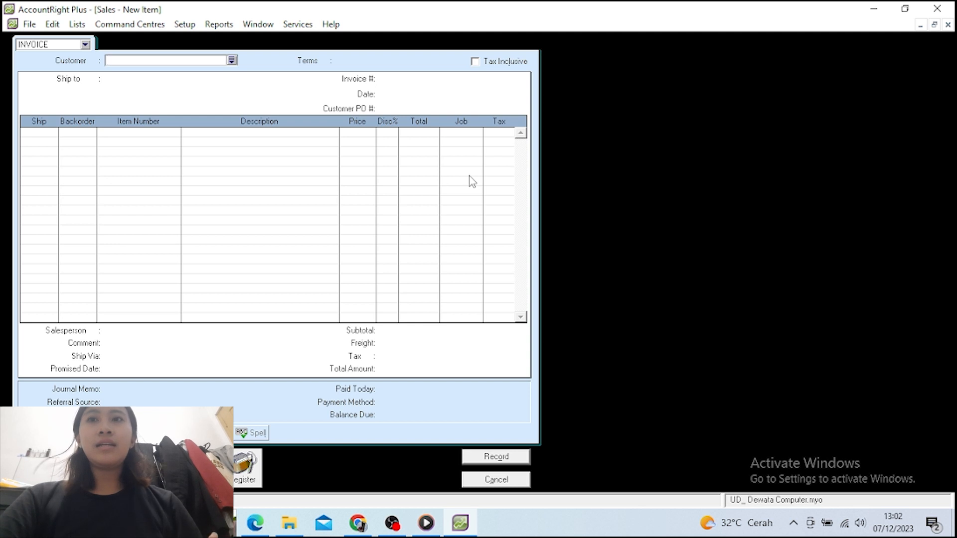
click(232, 61)
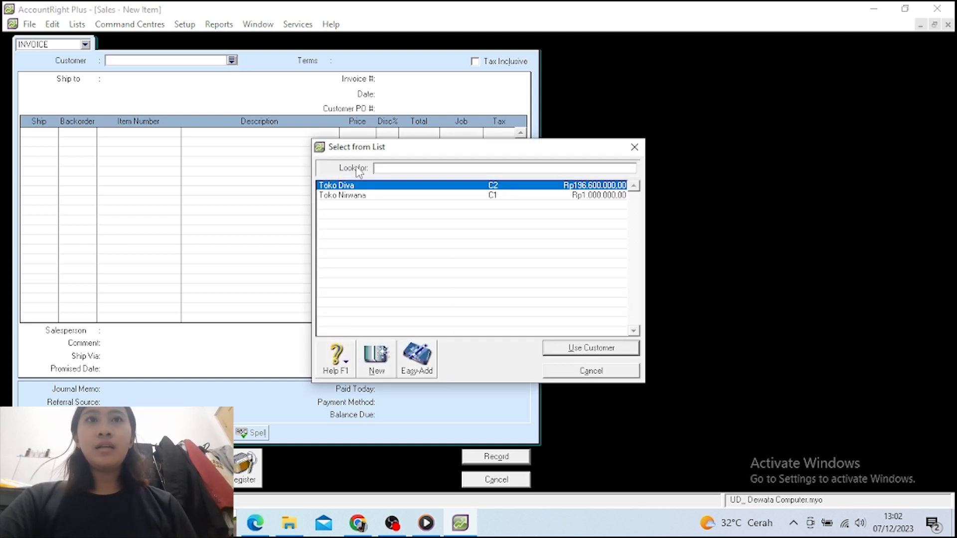
click(365, 187)
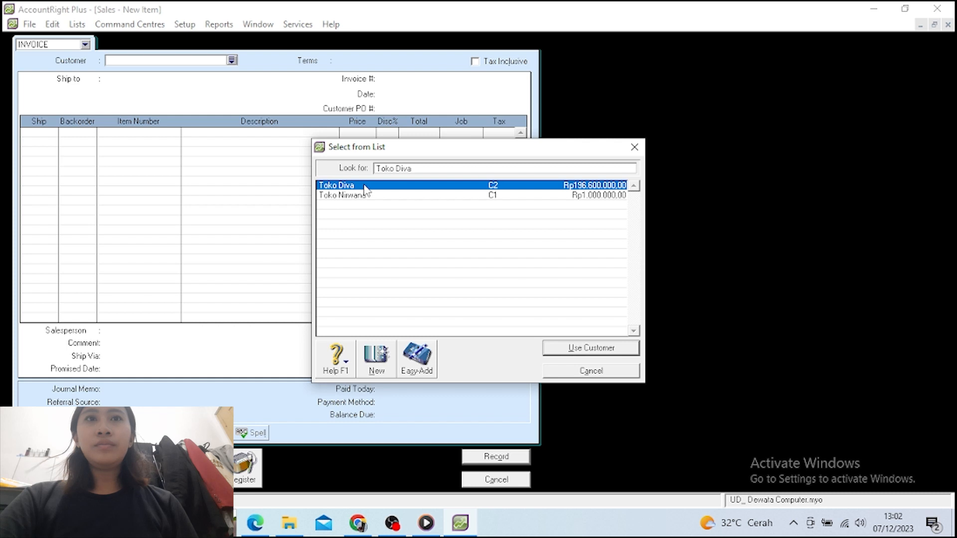
click(571, 349)
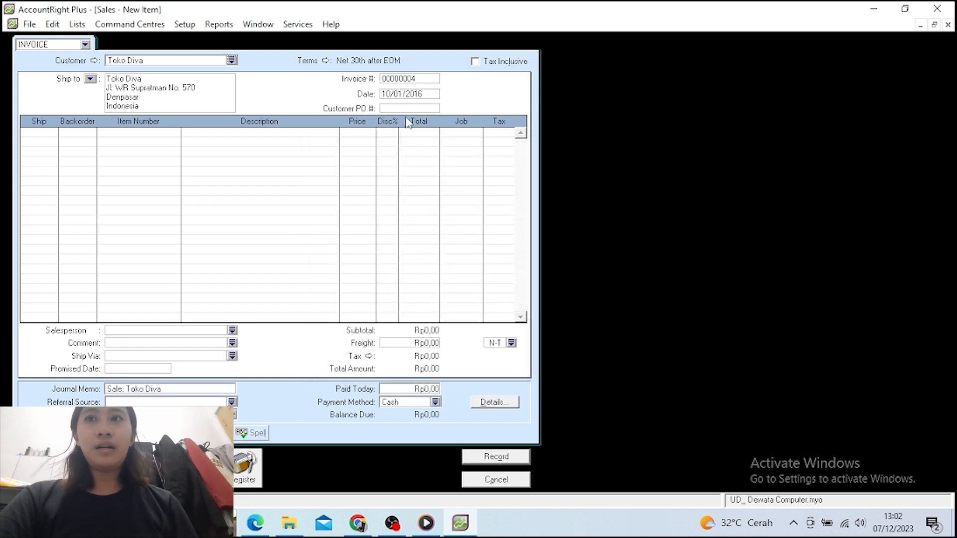
Date the return 11/01/2016 and enter ship quantities -4 and -2
click(394, 94)
click(394, 93)
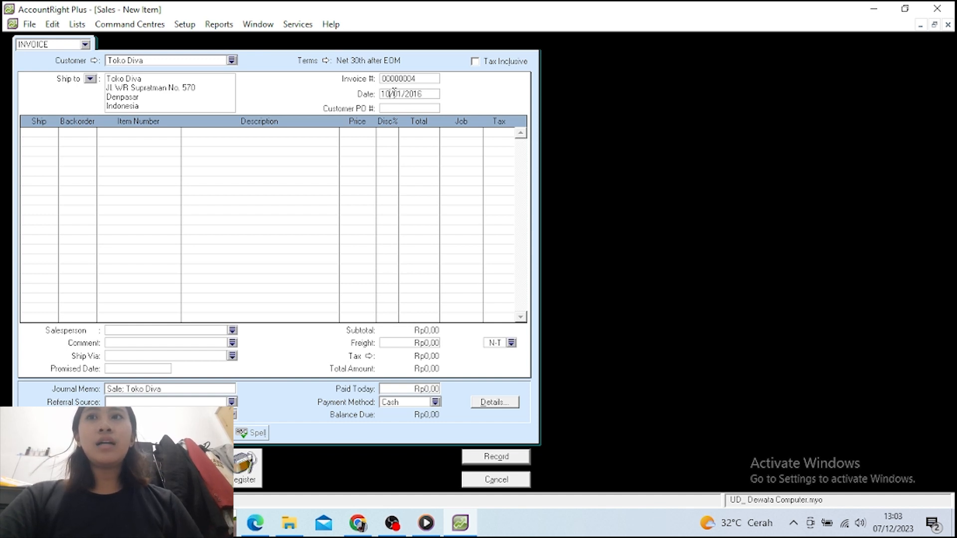
key(BackSpace)
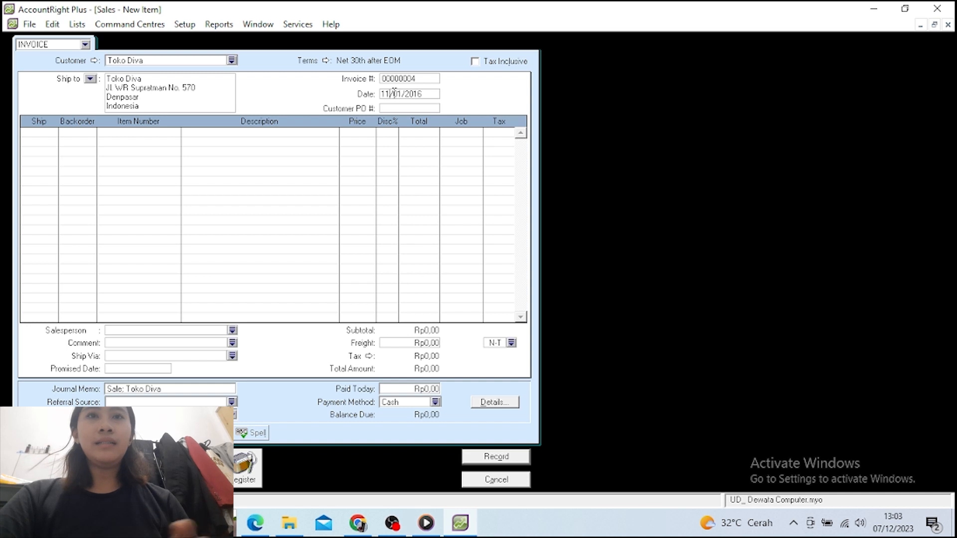
text(1)
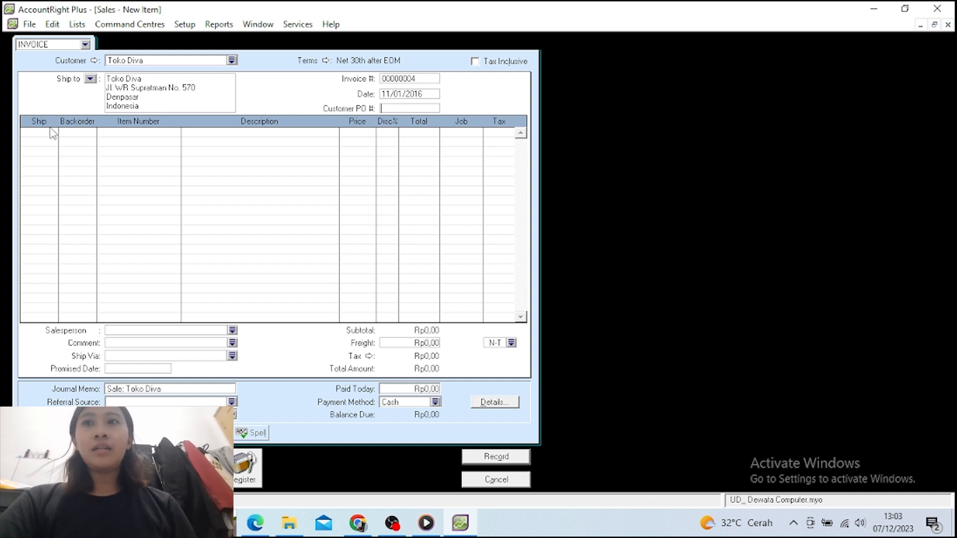
click(51, 134)
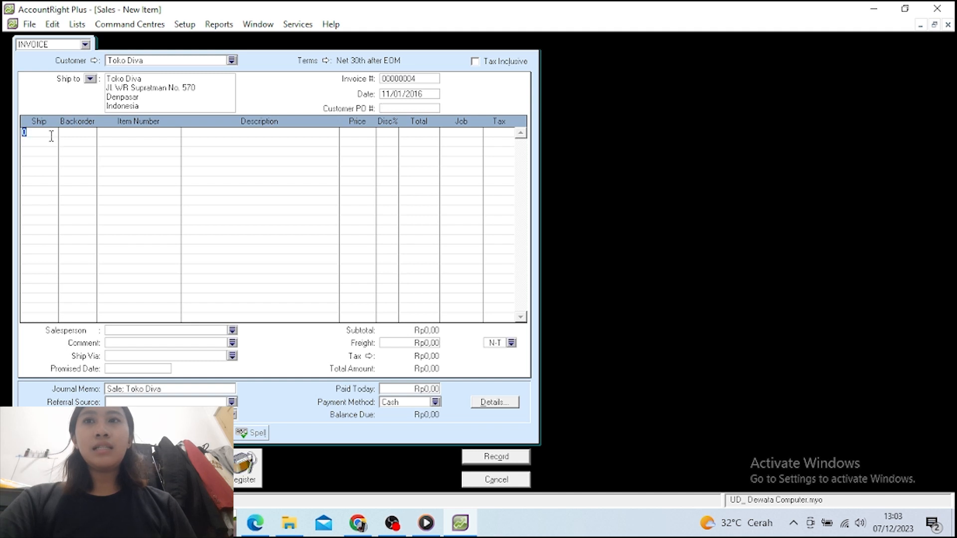
text(-4)
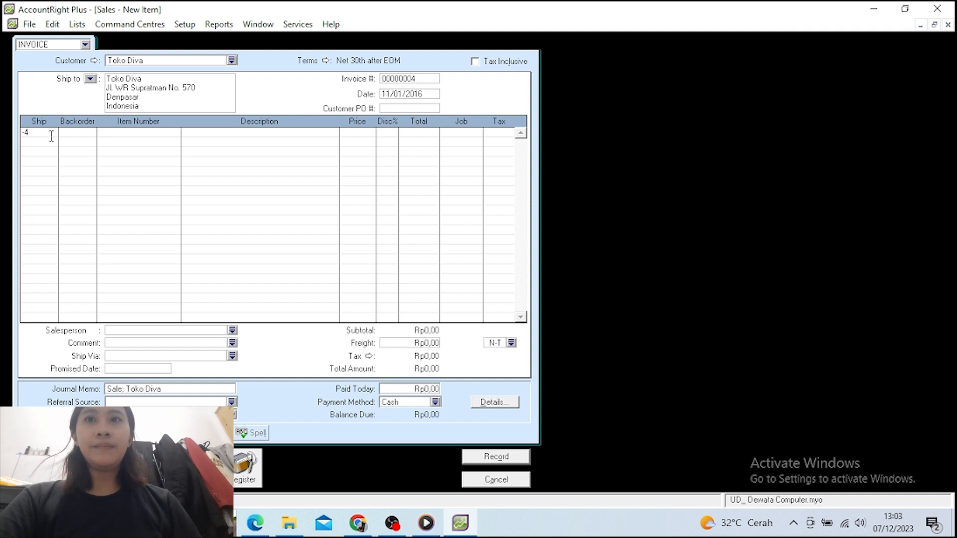
click(53, 142)
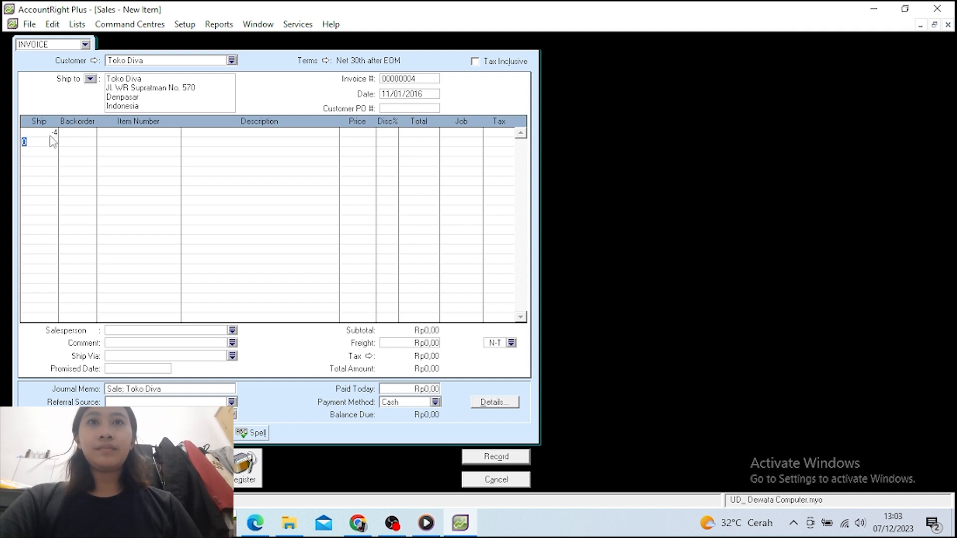
text(-2)
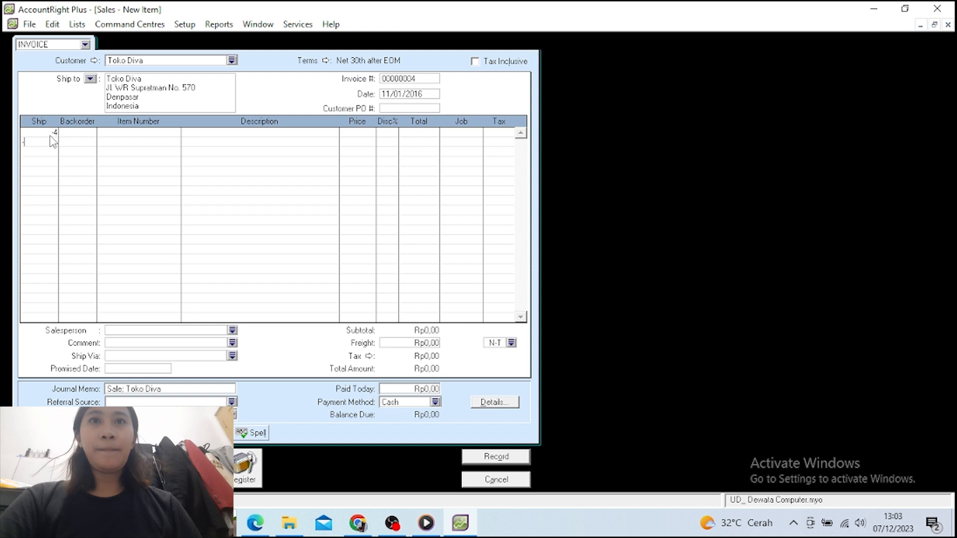
Set the first line to AS-X200 priced at 4.400.000
click(105, 134)
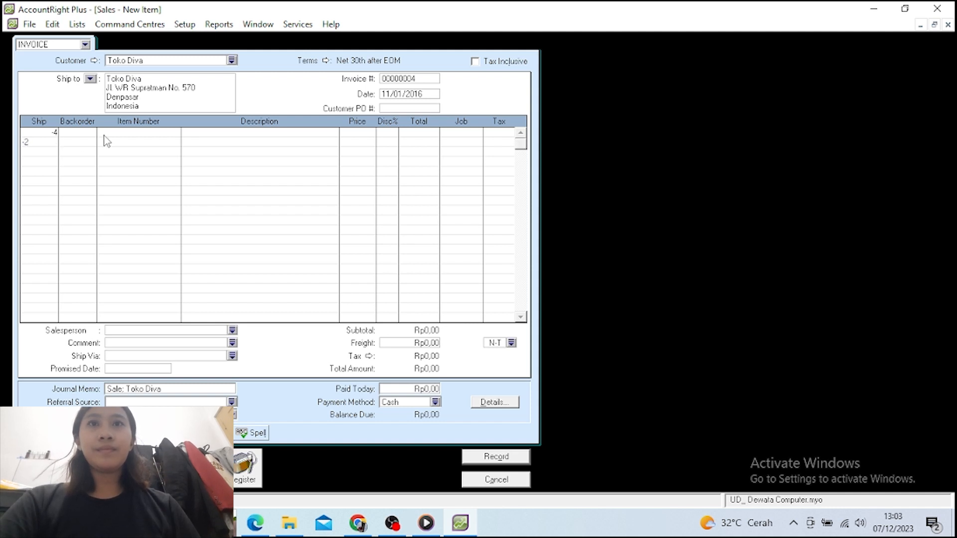
text(AS-X200)
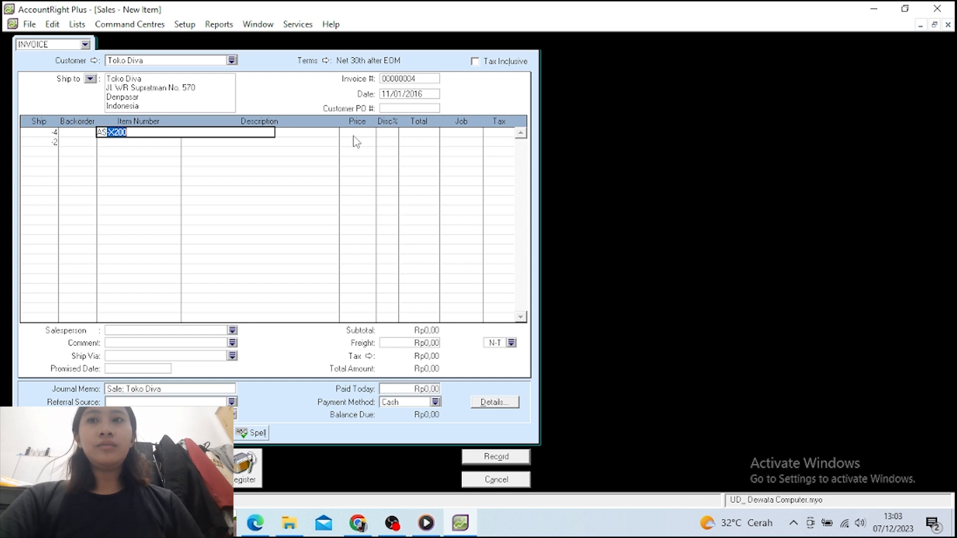
key(Return)
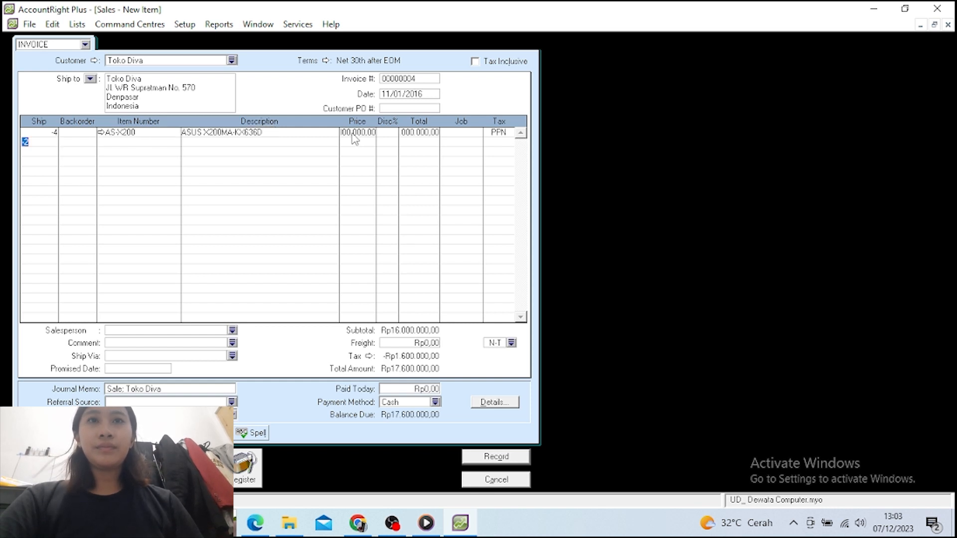
click(357, 132)
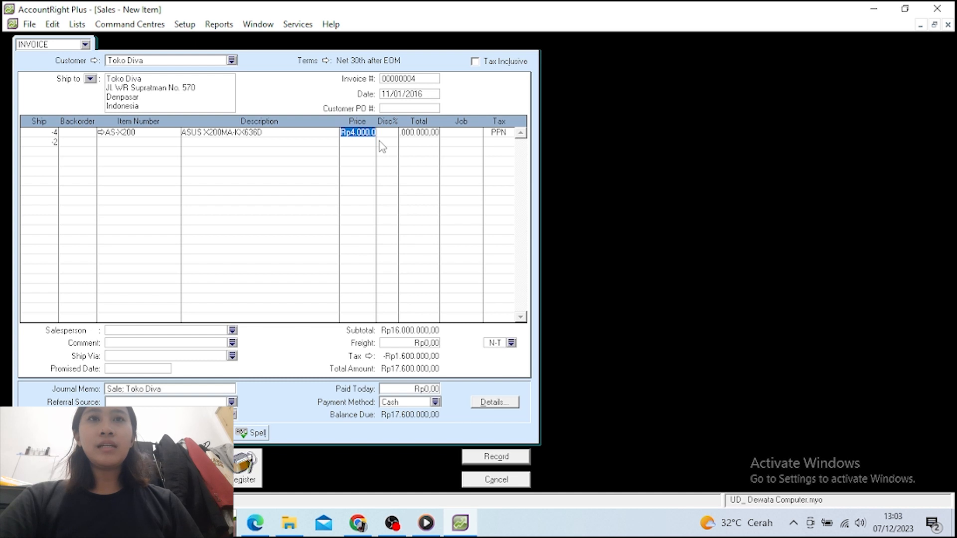
text(44)
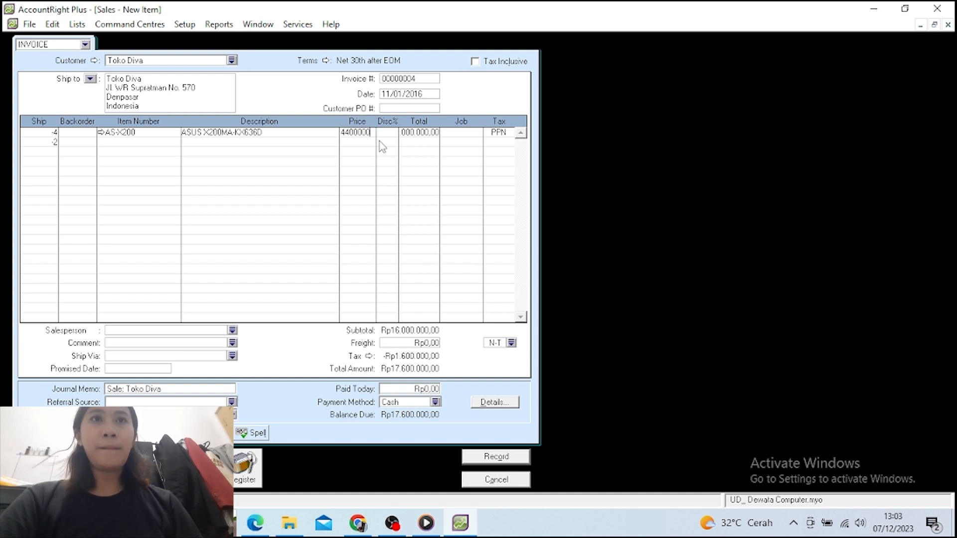
key(Return)
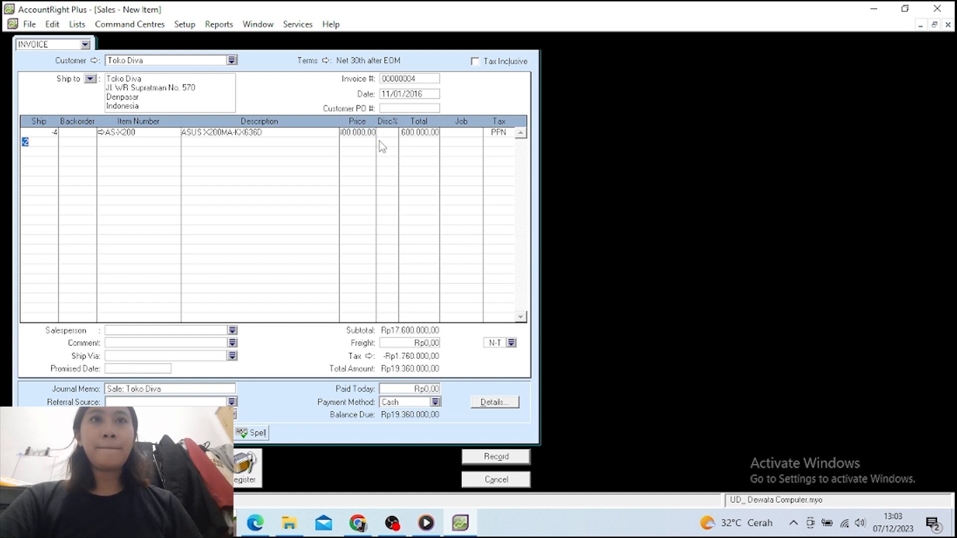
Set the second line to LNV-G40 at 4.400.000 and record the return invoice
click(149, 143)
text(LNV-G40)
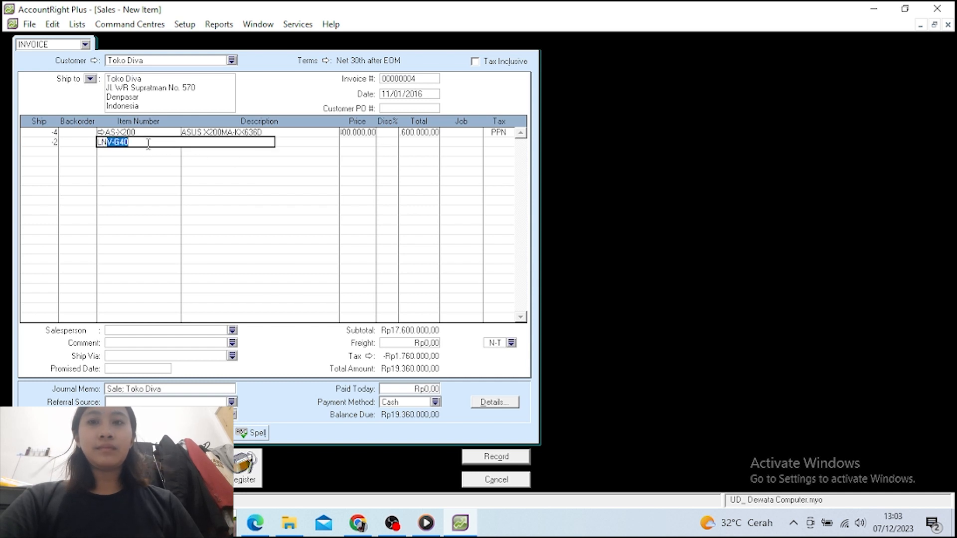
key(Return)
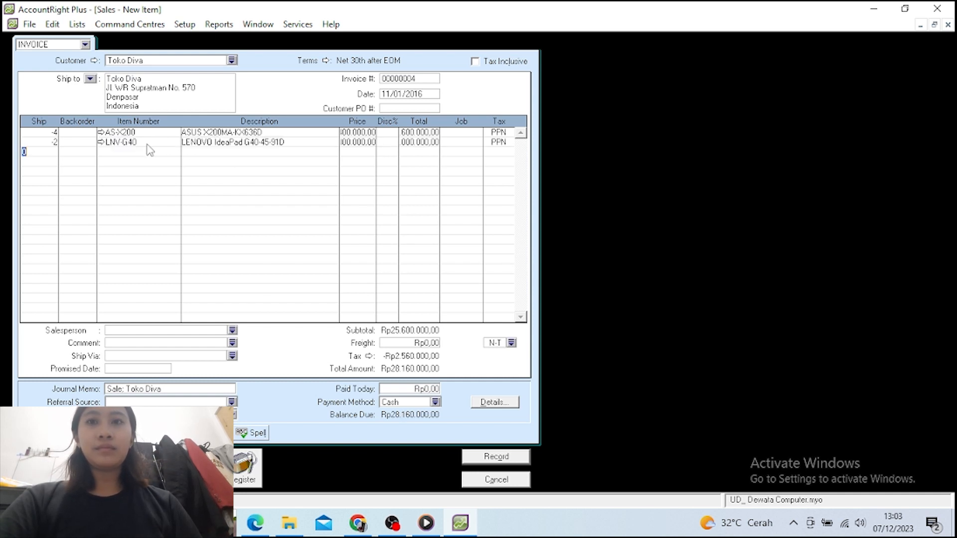
click(355, 144)
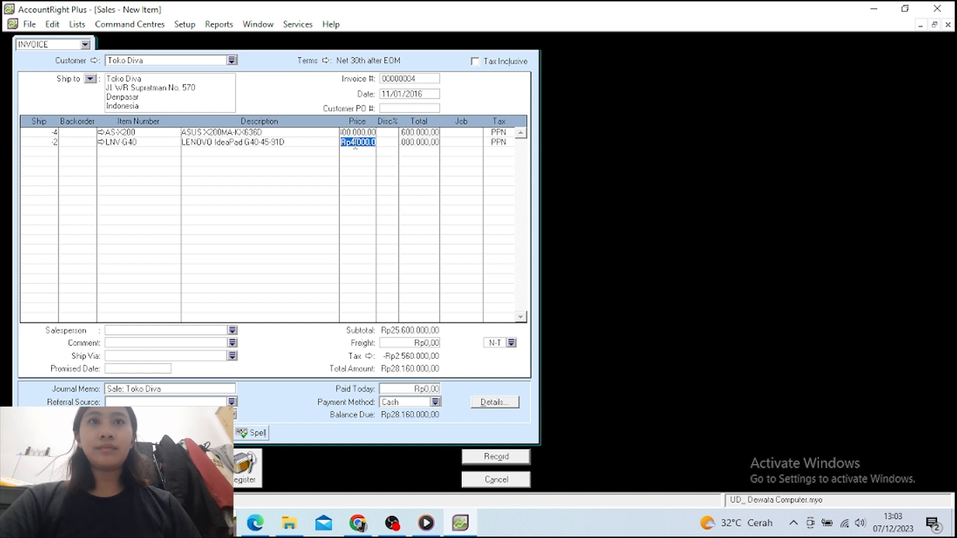
text(44)
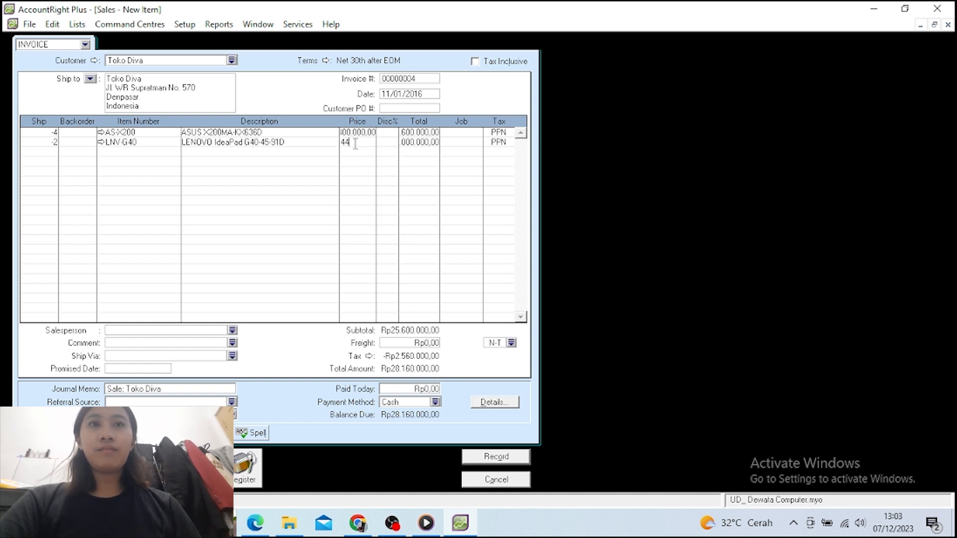
text(00000)
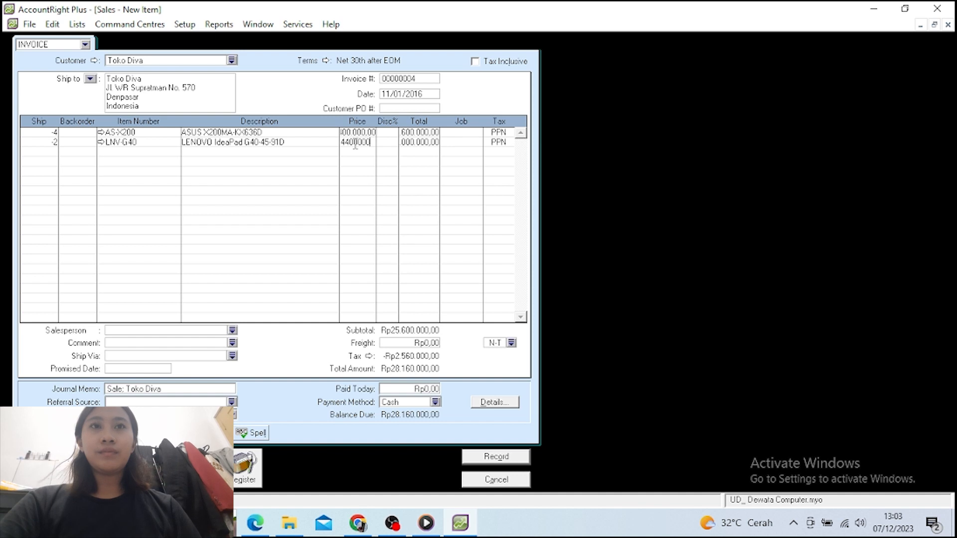
key(Return)
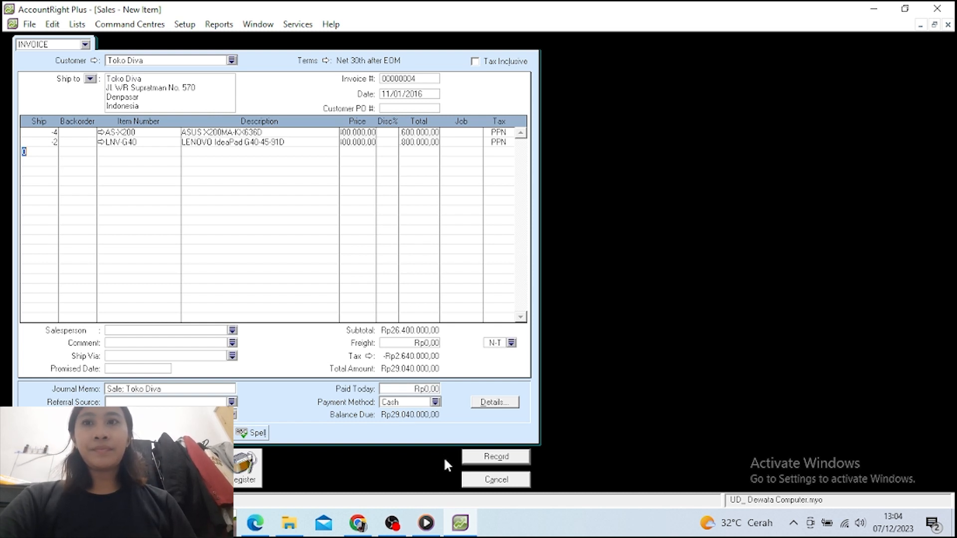
click(485, 461)
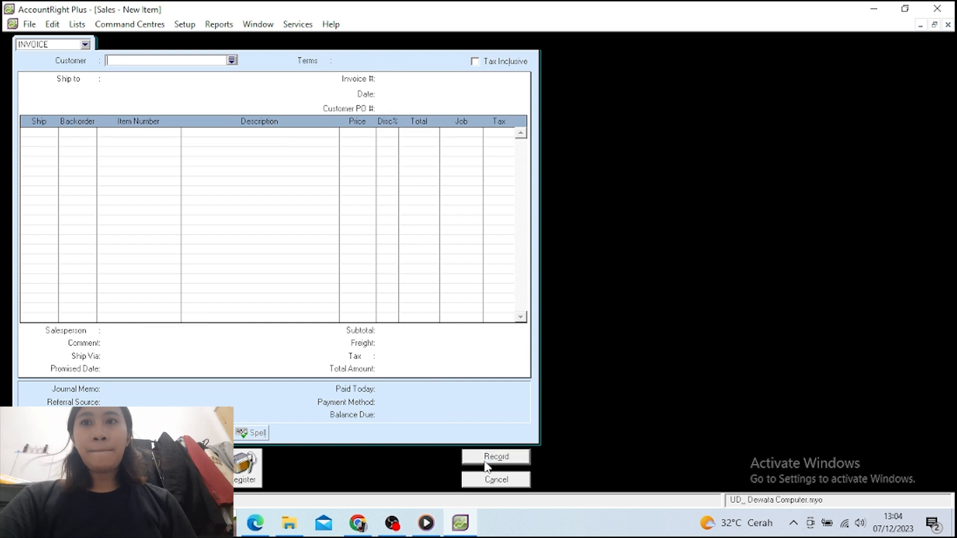
From the Sales Register's Returns & Credits, open settlement of Toko Diva's Rp29.040.000 credit
click(238, 480)
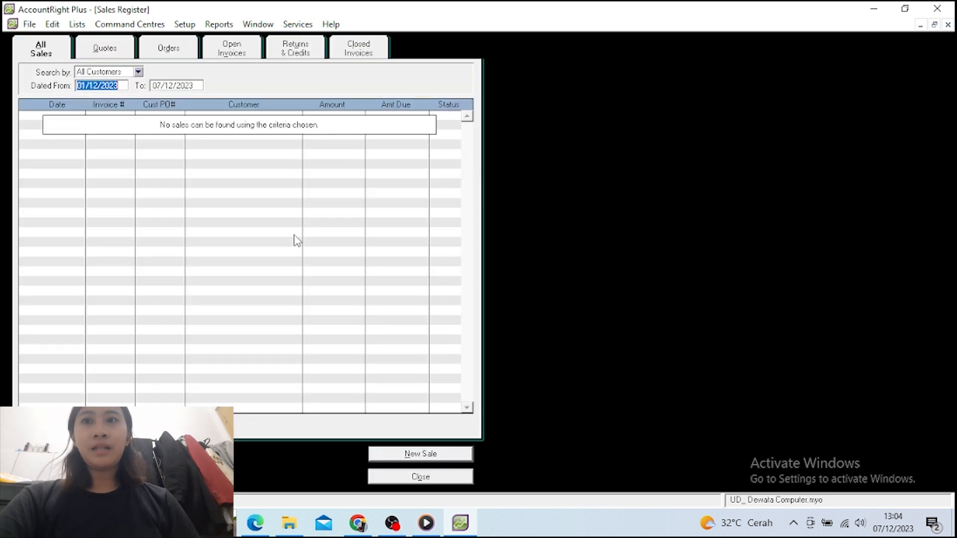
click(301, 46)
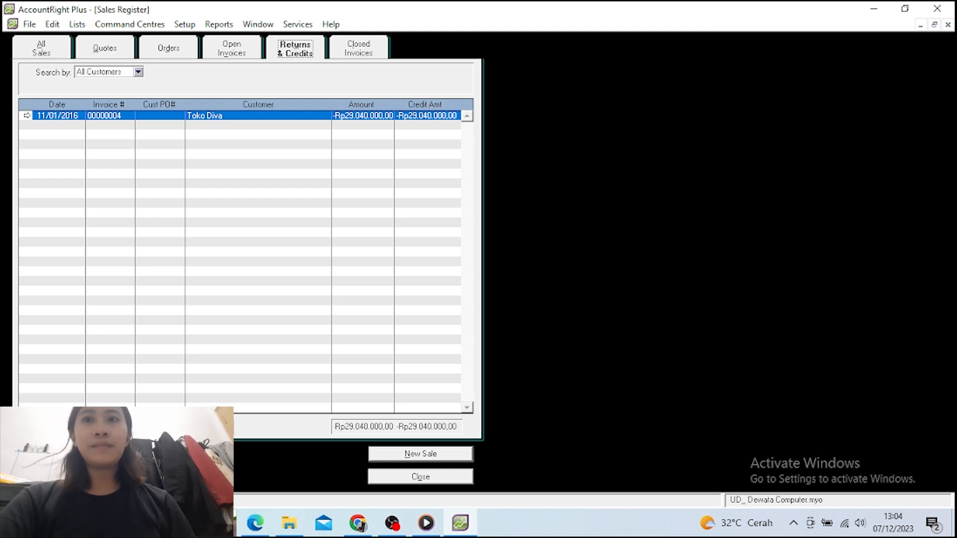
click(180, 454)
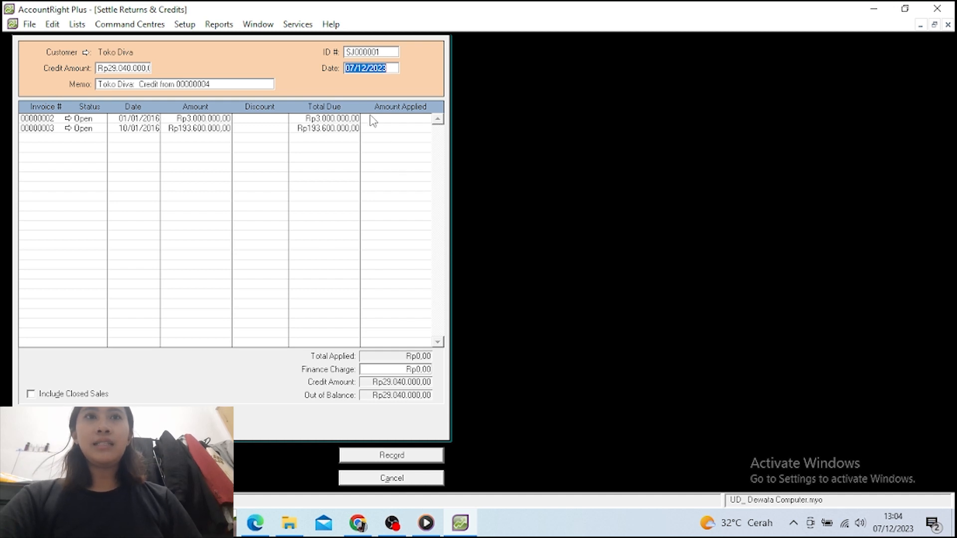
Date the credit settlement 11/01/2016 with memo 'Retur Penjualan'
text(11/0)
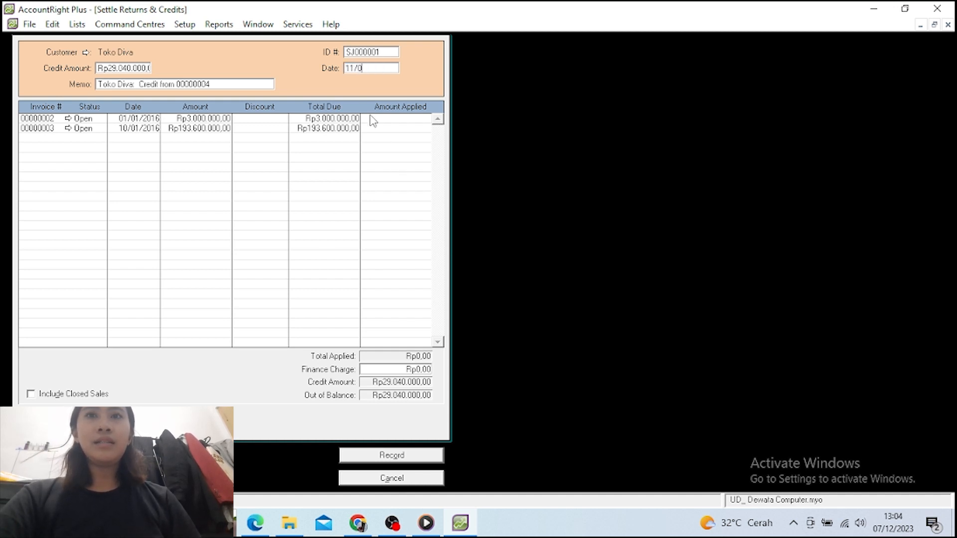
text(1)
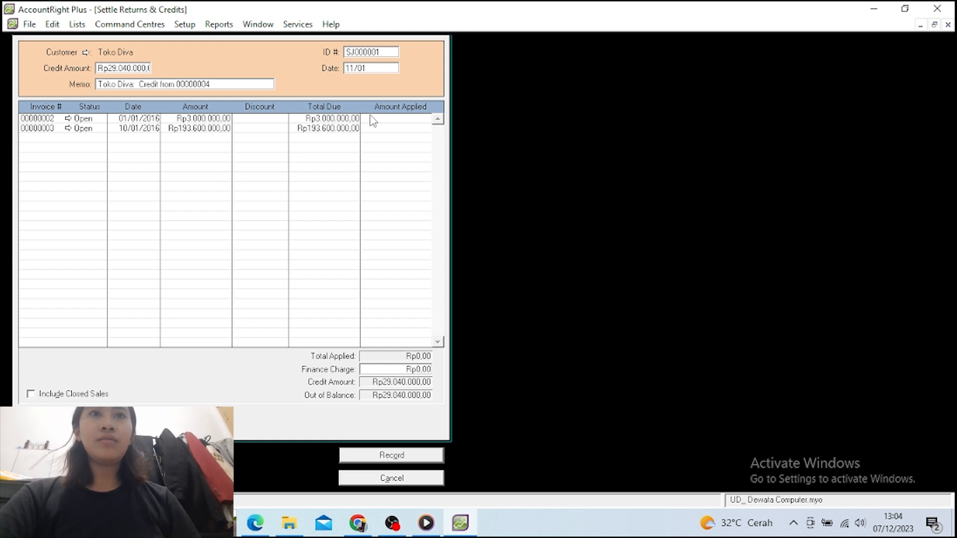
text(/201)
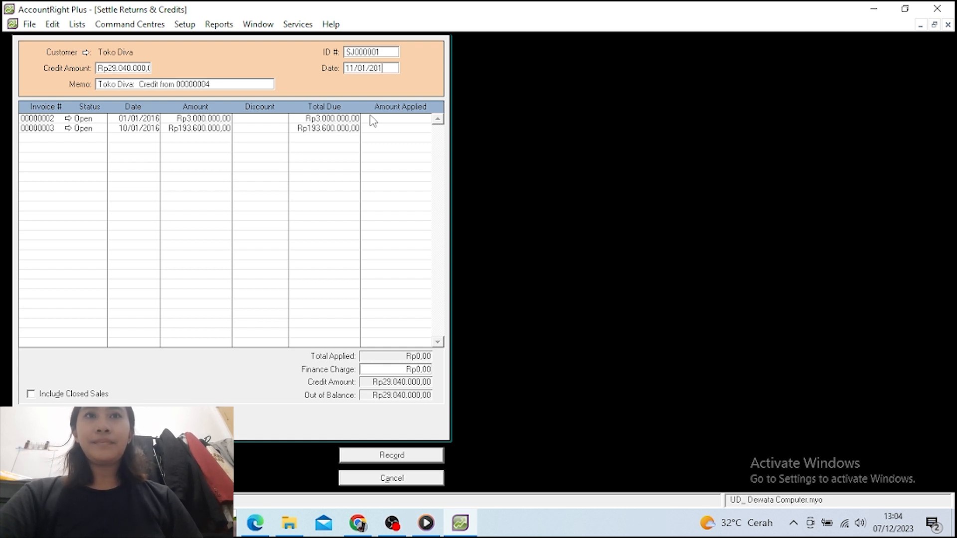
text(6)
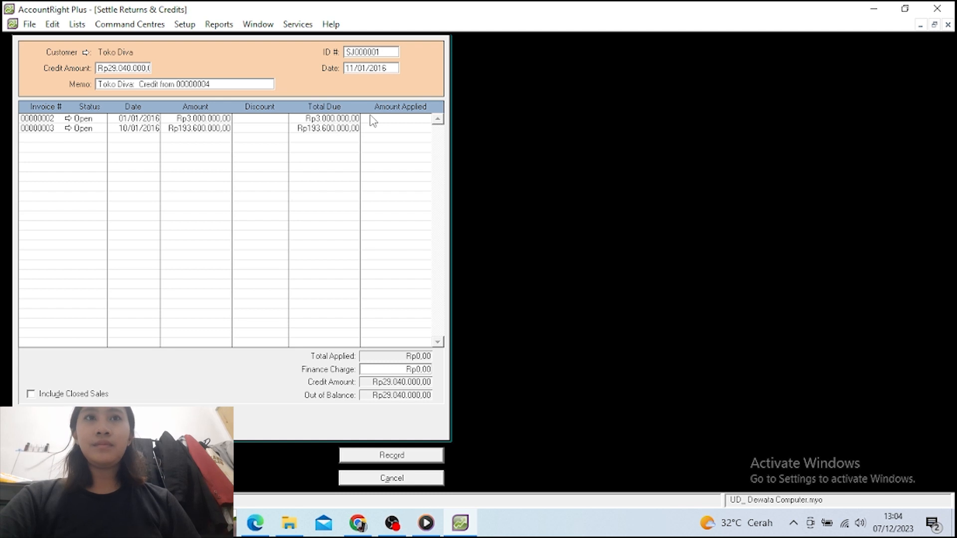
key(Tab)
key(Tab)
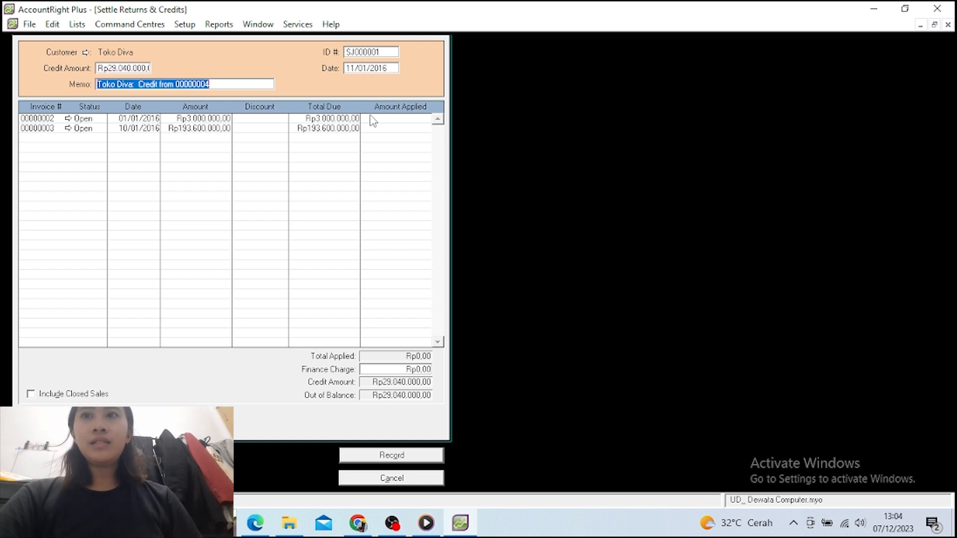
text(T)
key(BackSpace)
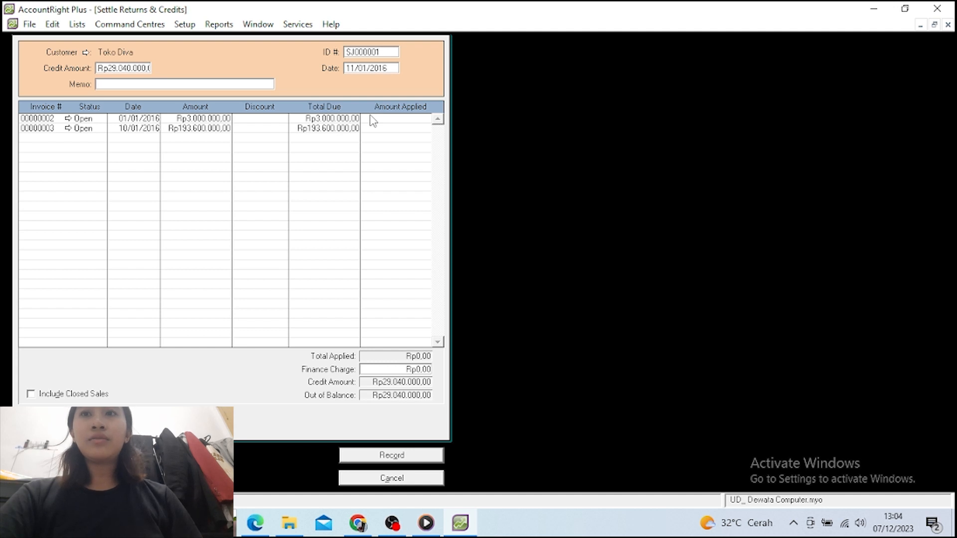
text(Retur)
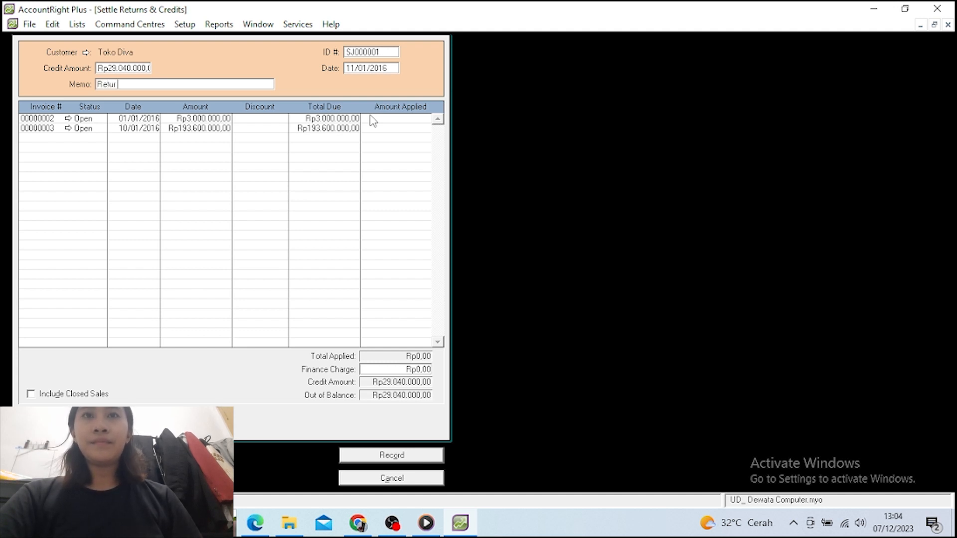
text( Pe)
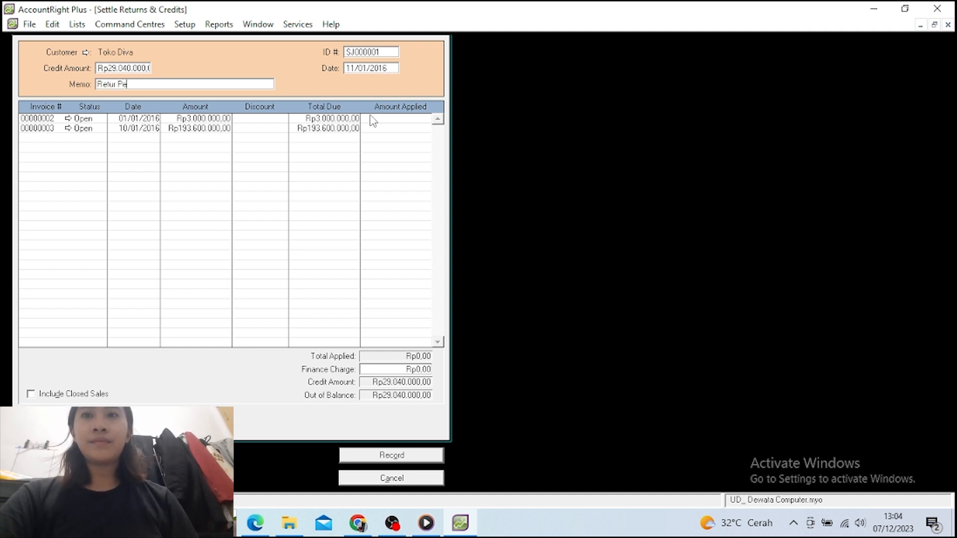
text(rjual)
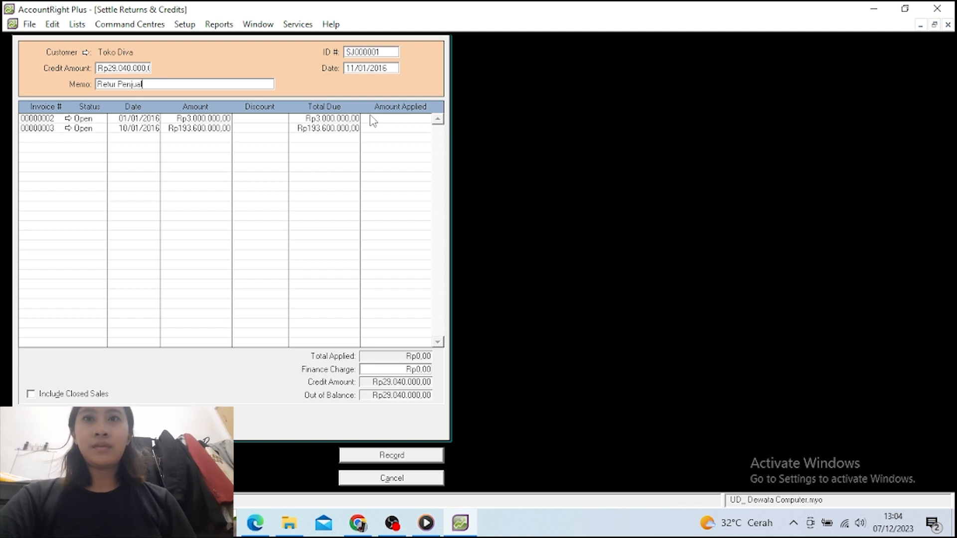
text(an)
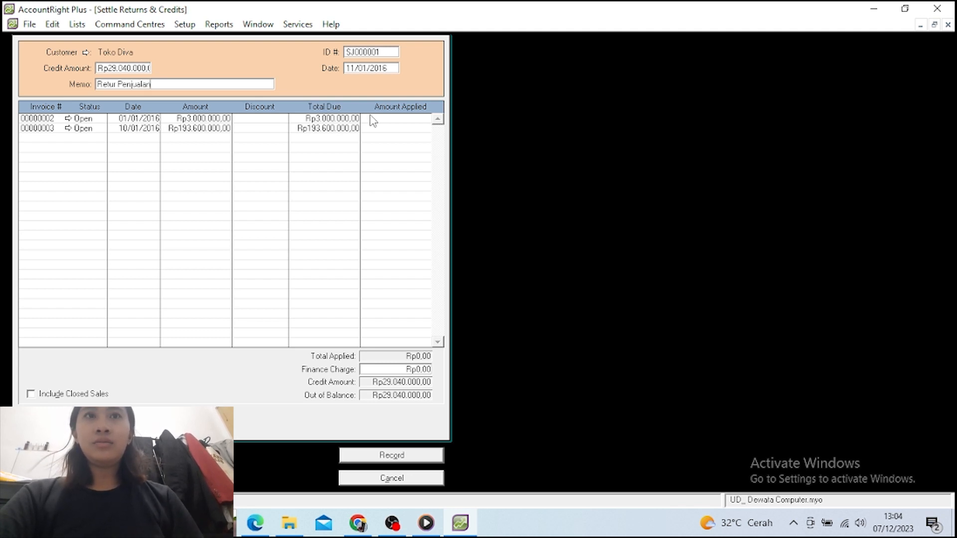
Apply the Rp29.040.000 credit to invoice 00000003 and record it
key(Tab)
key(Down)
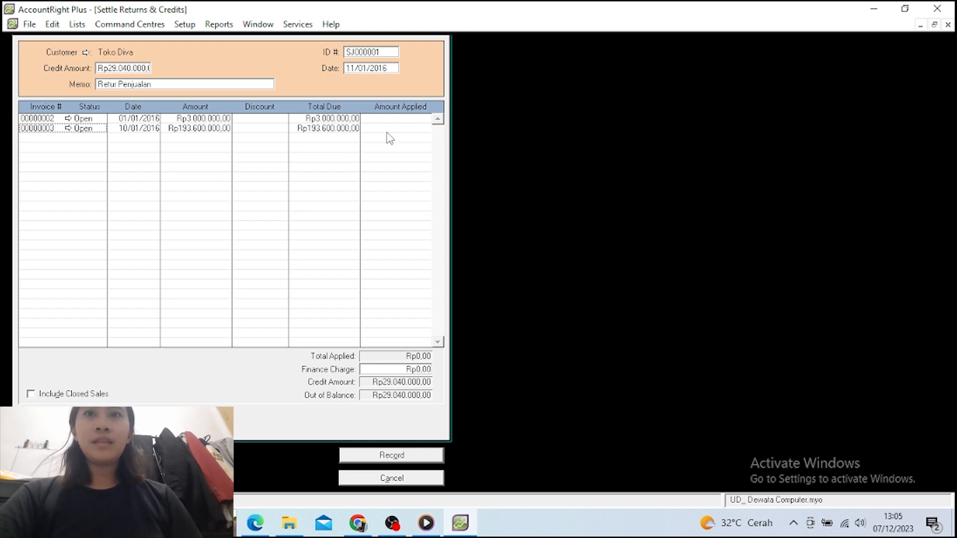
click(388, 131)
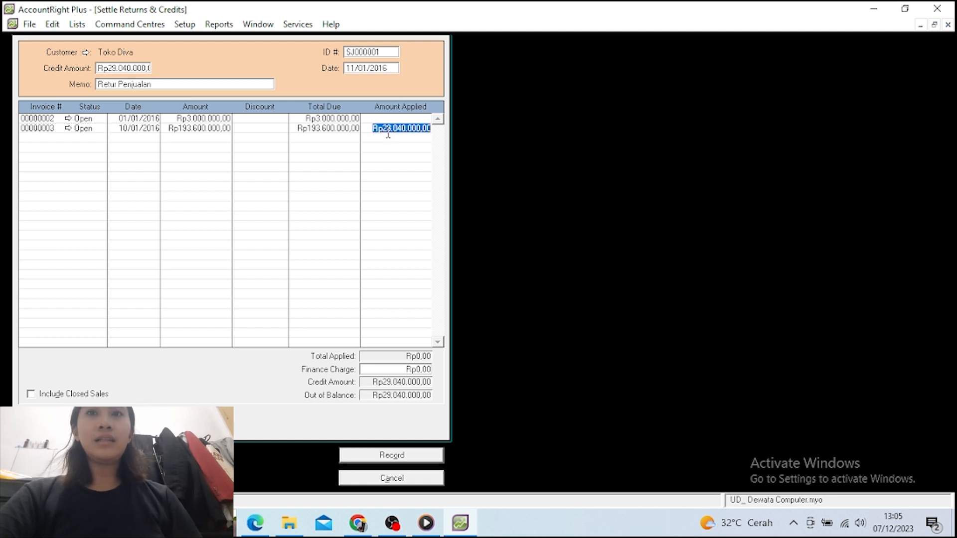
key(Tab)
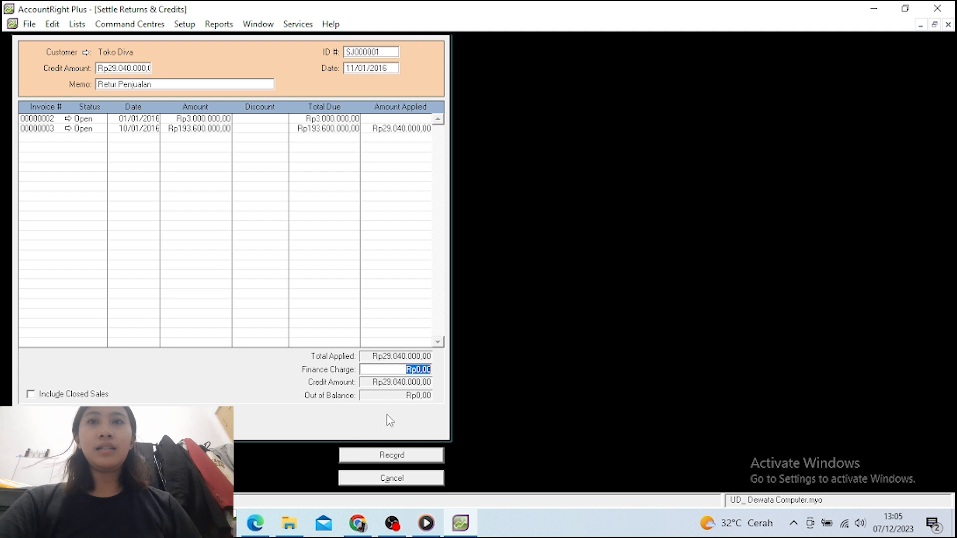
click(382, 456)
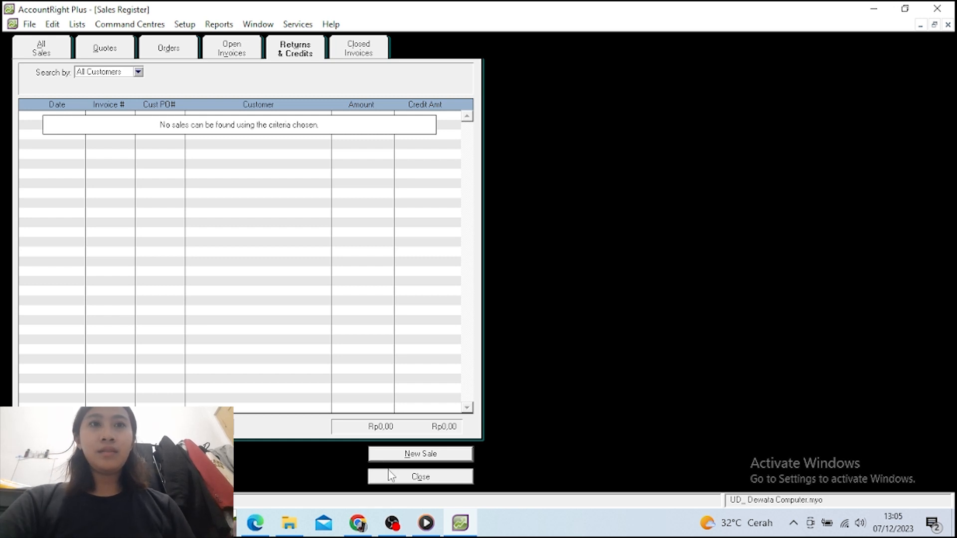
Close the Sales Register and discard the unwanted sale, then start a payment into Bank BNI
click(403, 481)
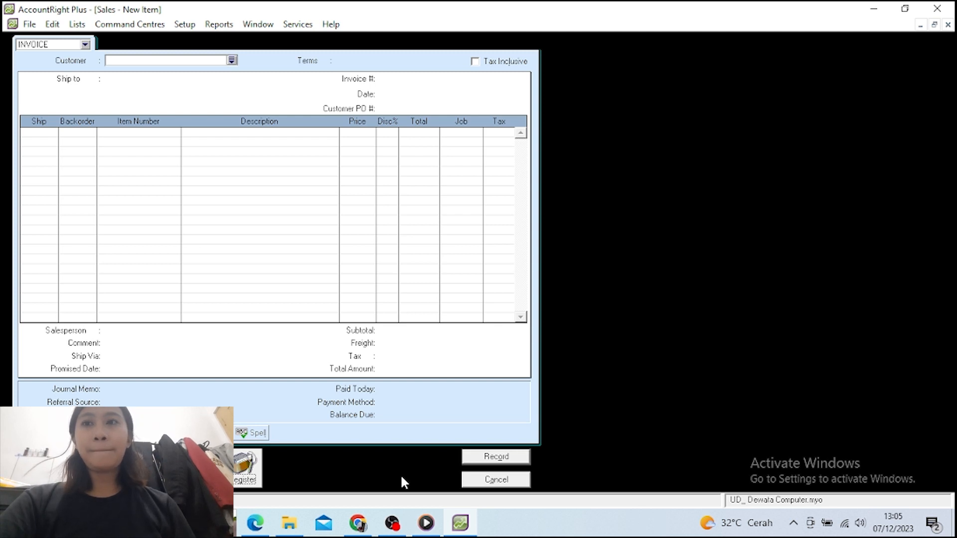
click(486, 480)
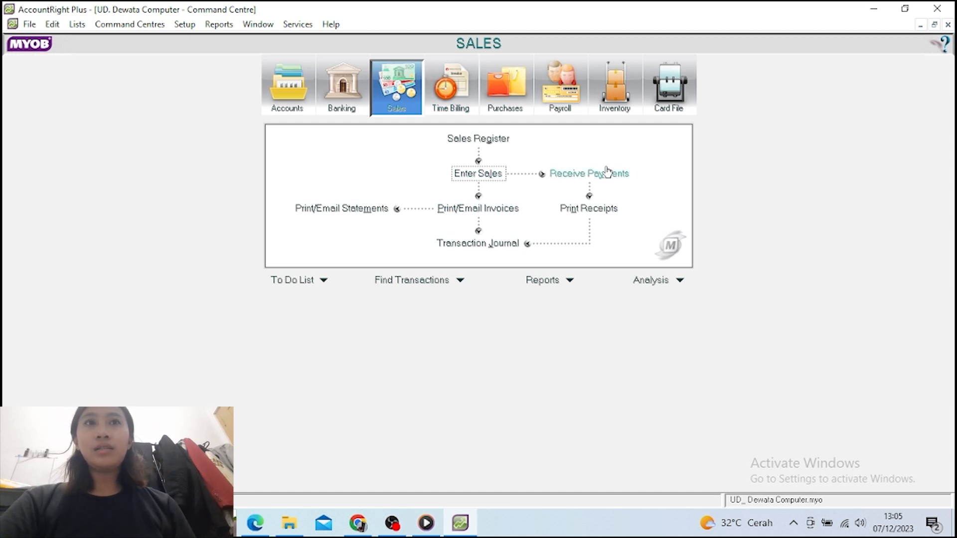
click(589, 177)
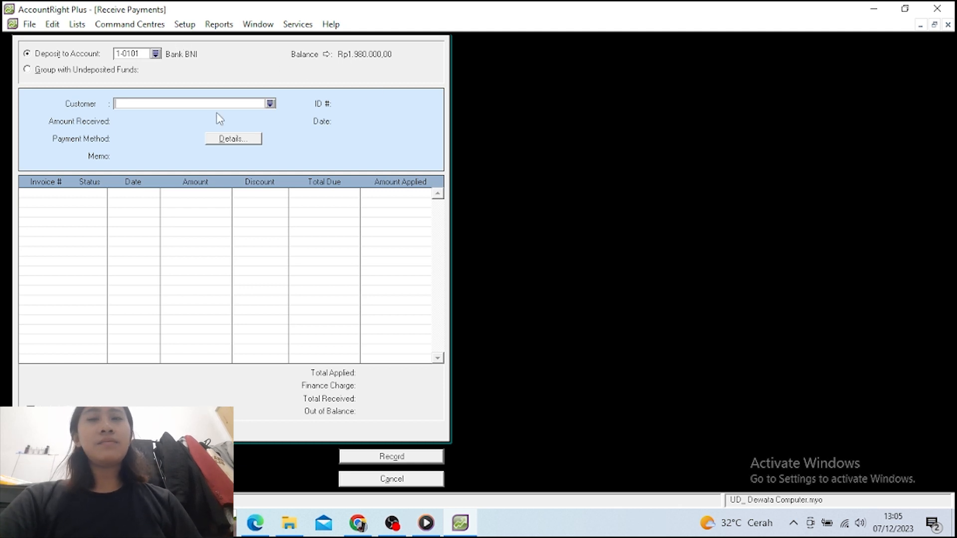
Choose Toko Diva as the paying customer with Rp164.560.000 received
click(269, 104)
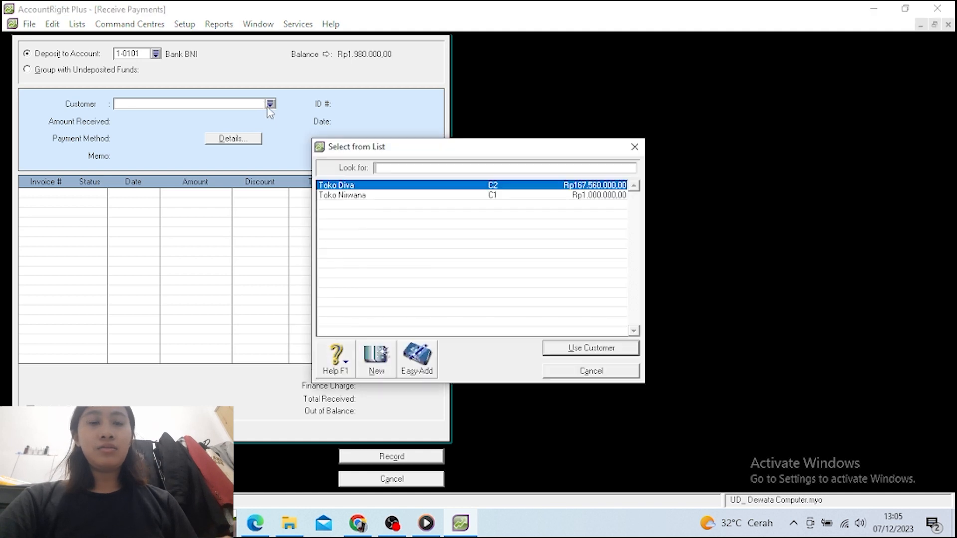
click(360, 186)
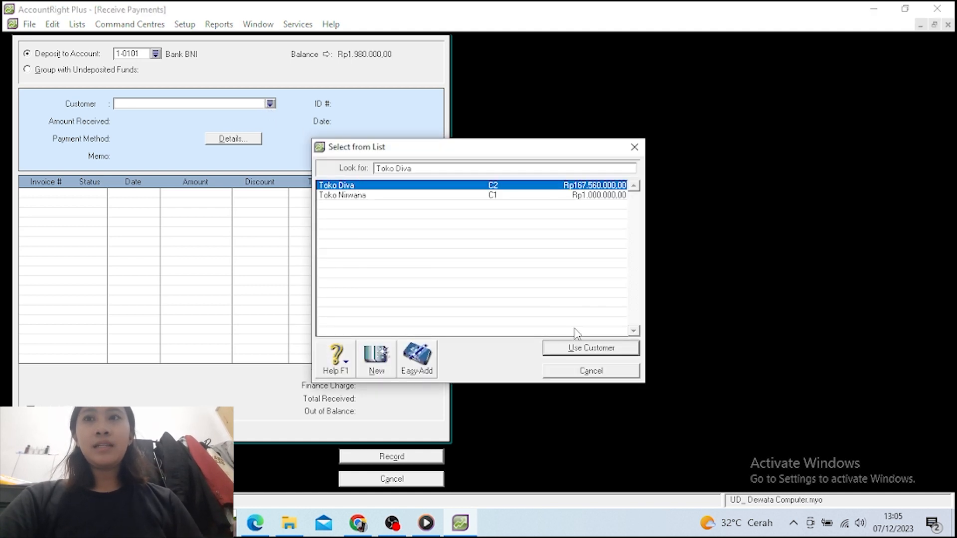
click(578, 349)
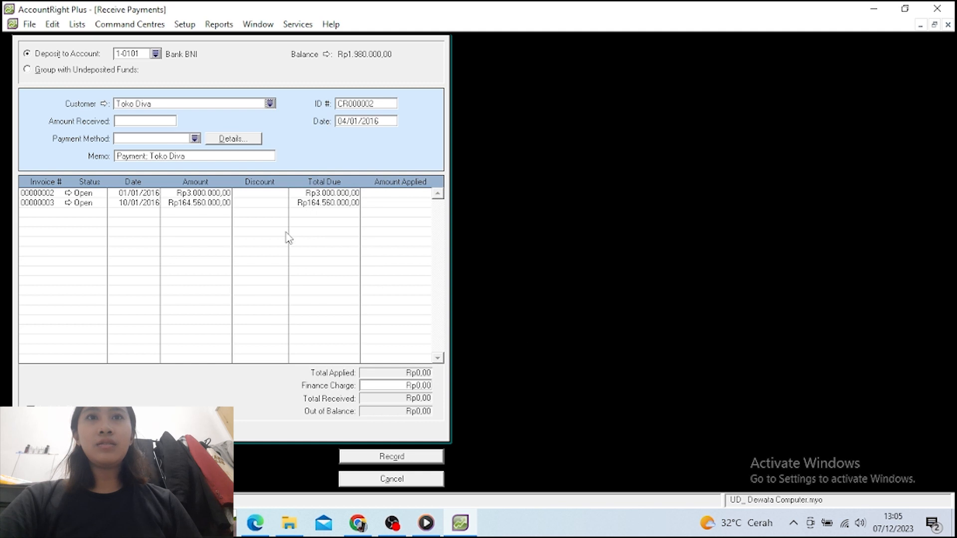
key(Tab)
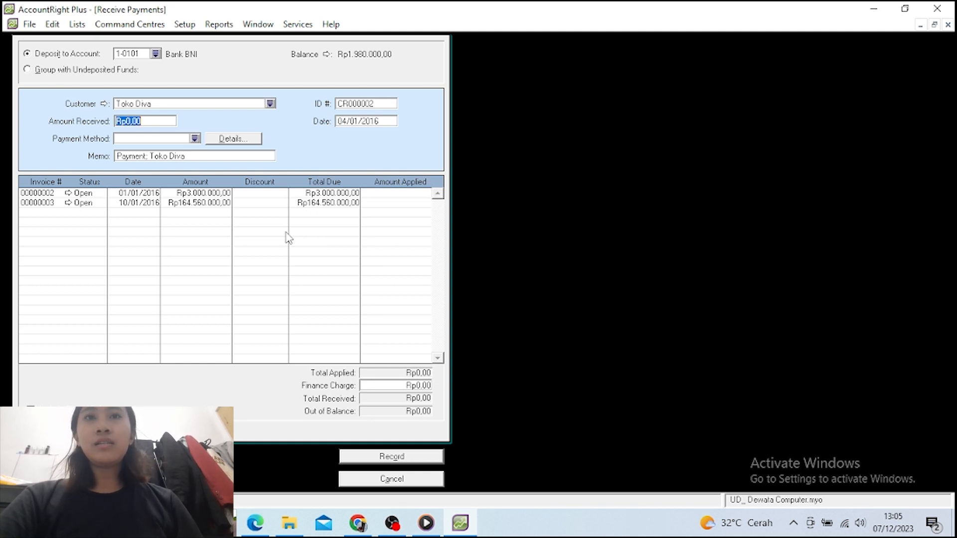
text(1)
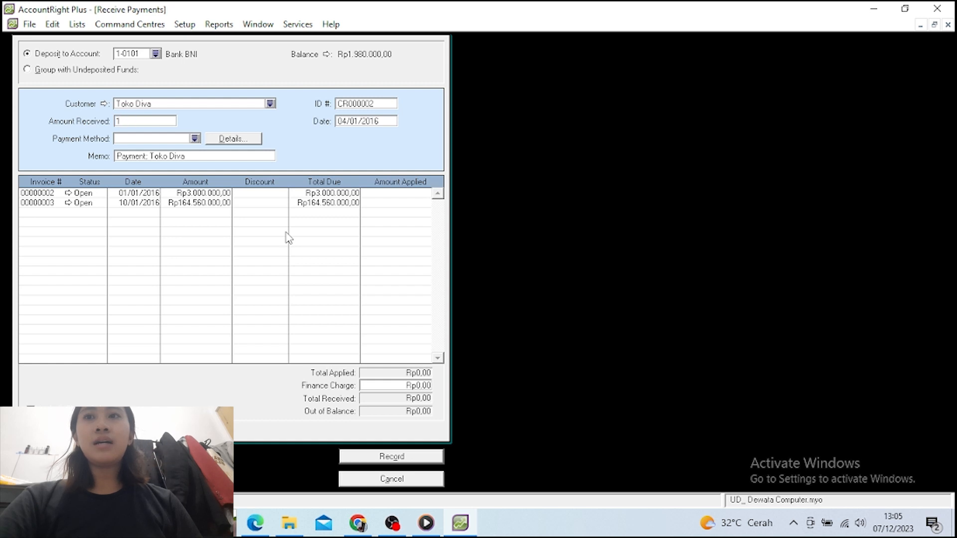
text(64)
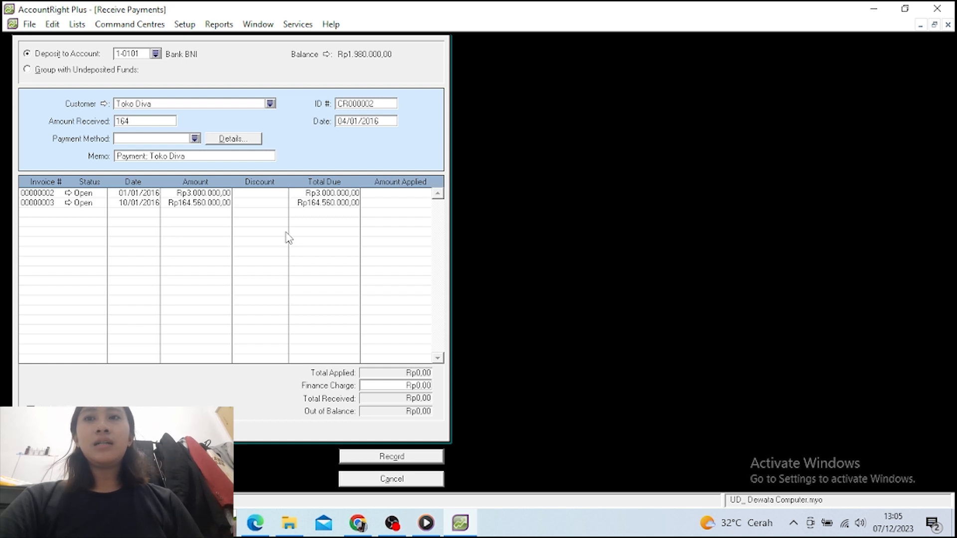
text(560)
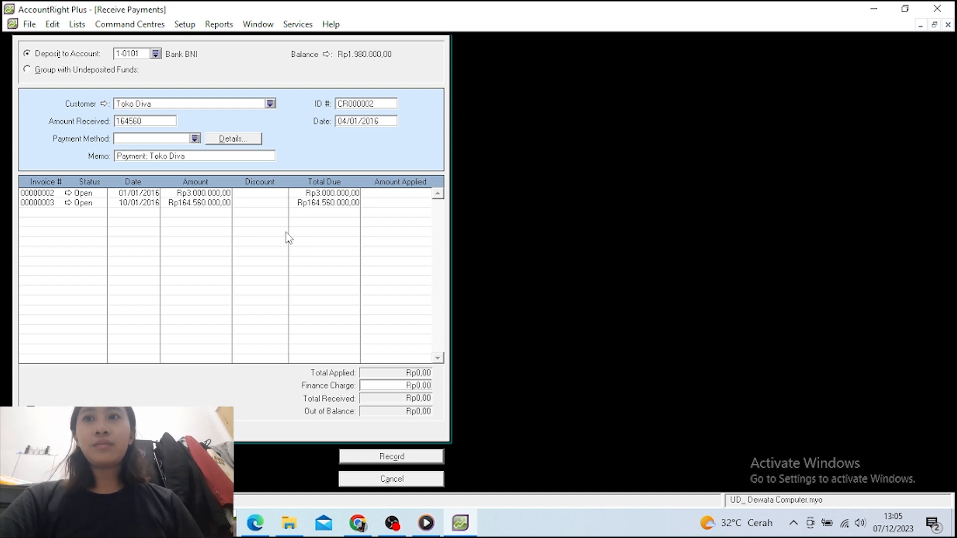
text(000)
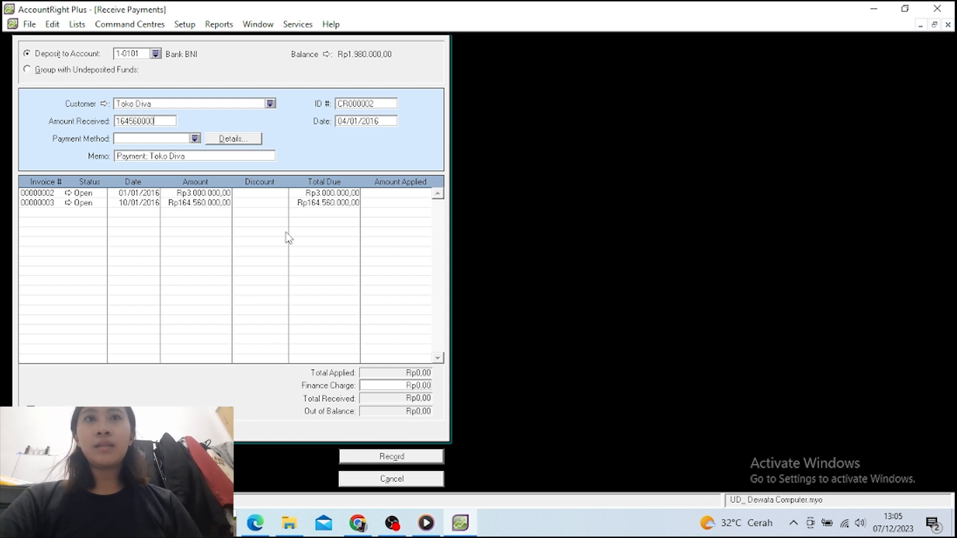
key(Tab)
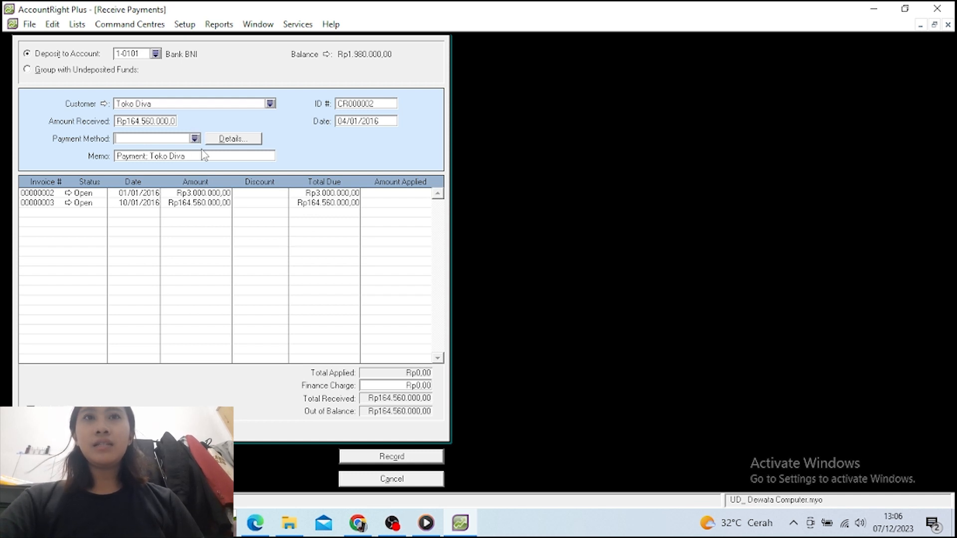
Set the payment method to Cheque and the memo to 'Penerimaan Pelunasan Piutang'
click(195, 139)
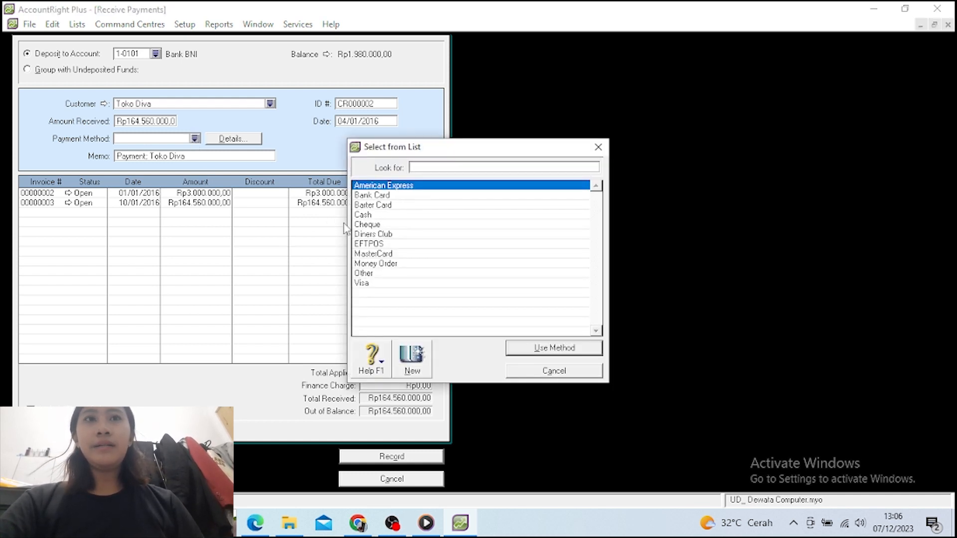
click(357, 226)
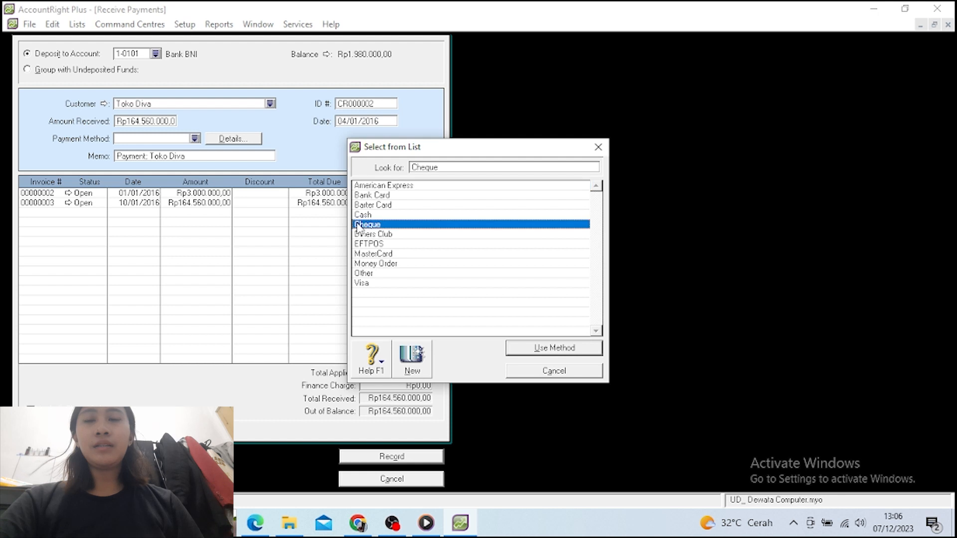
click(541, 350)
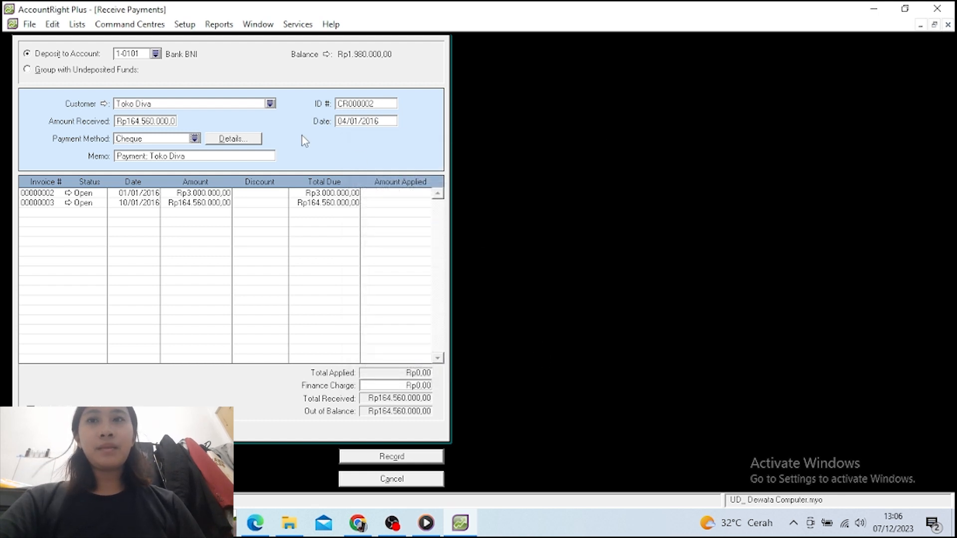
key(Tab)
key(Tab)
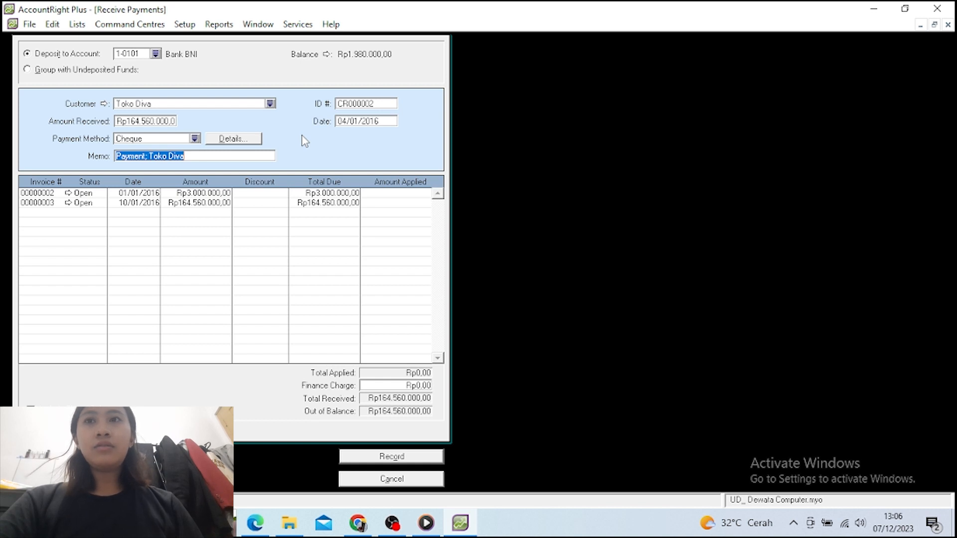
text(P)
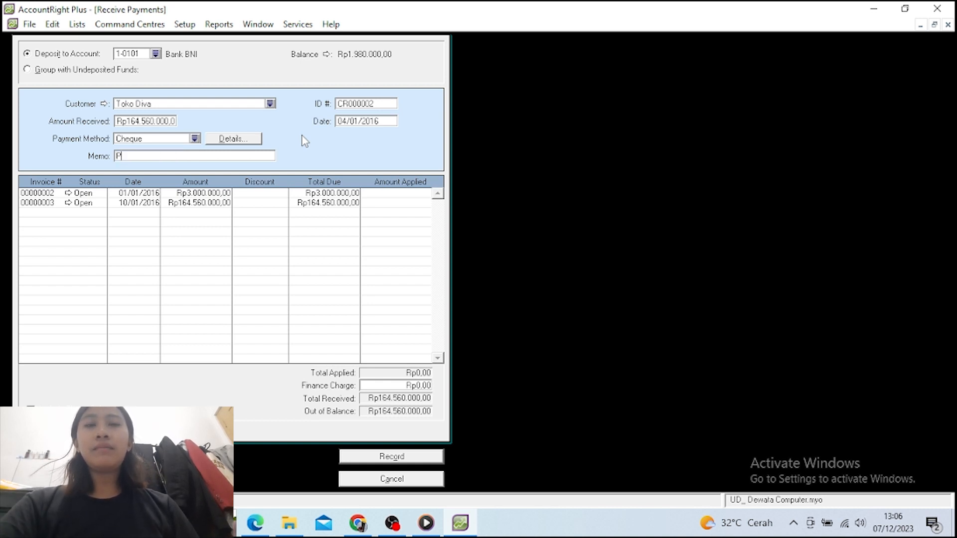
text(ener)
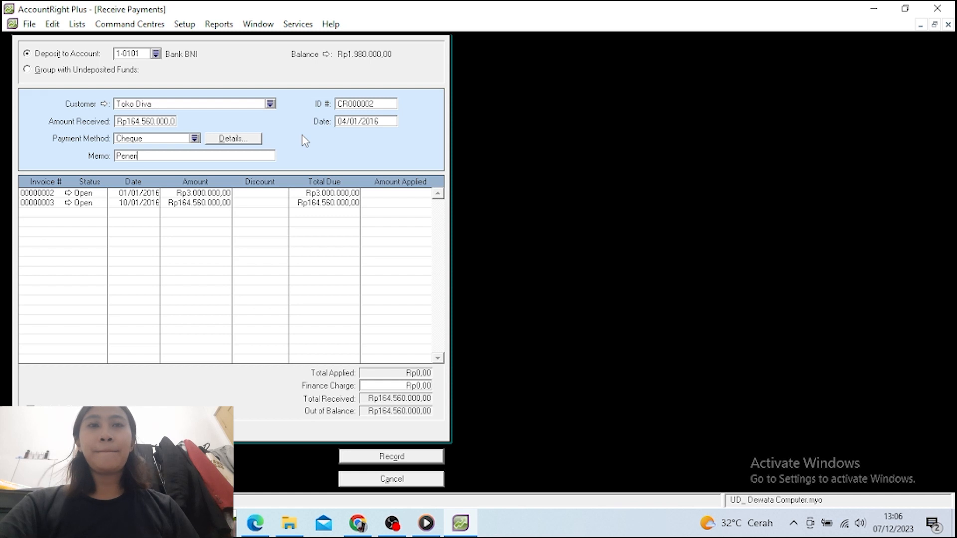
text(imaan P)
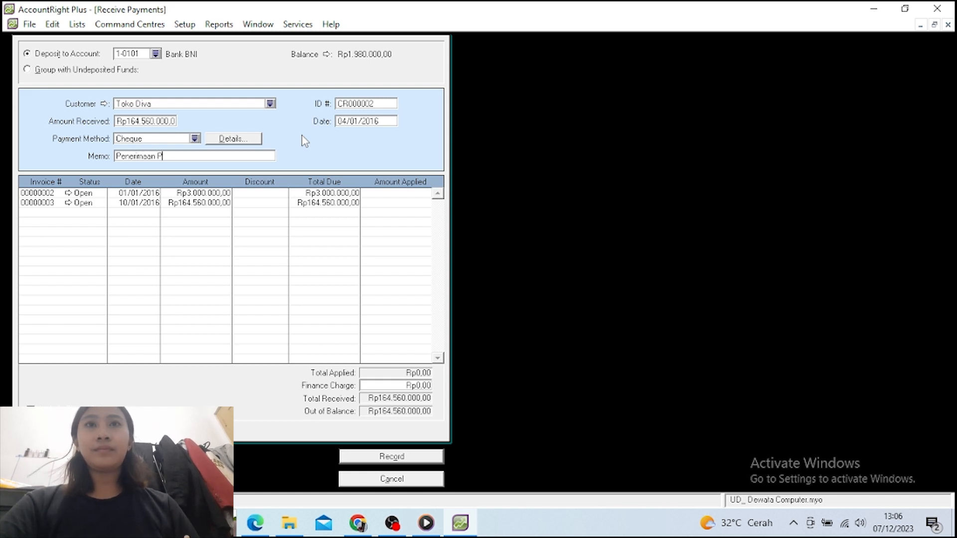
text(elu)
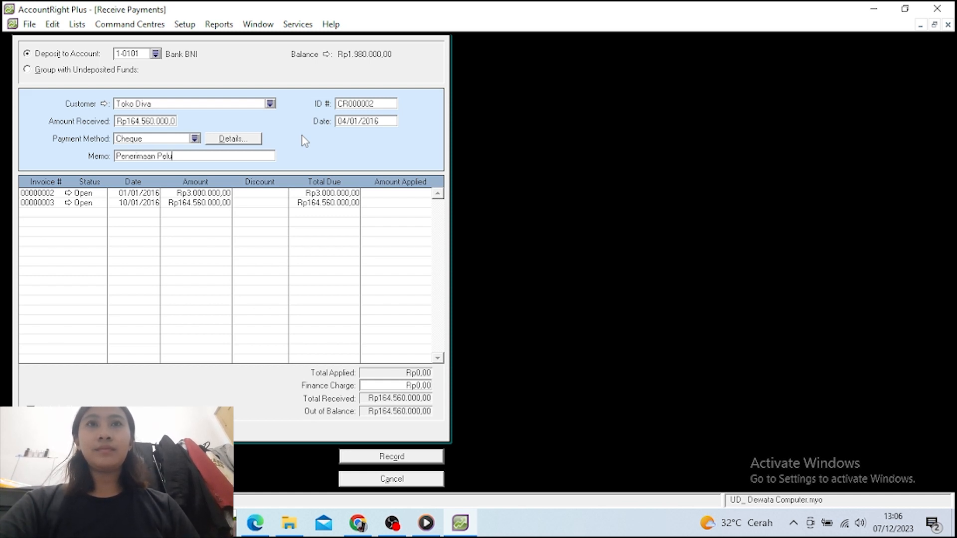
text(nasan )
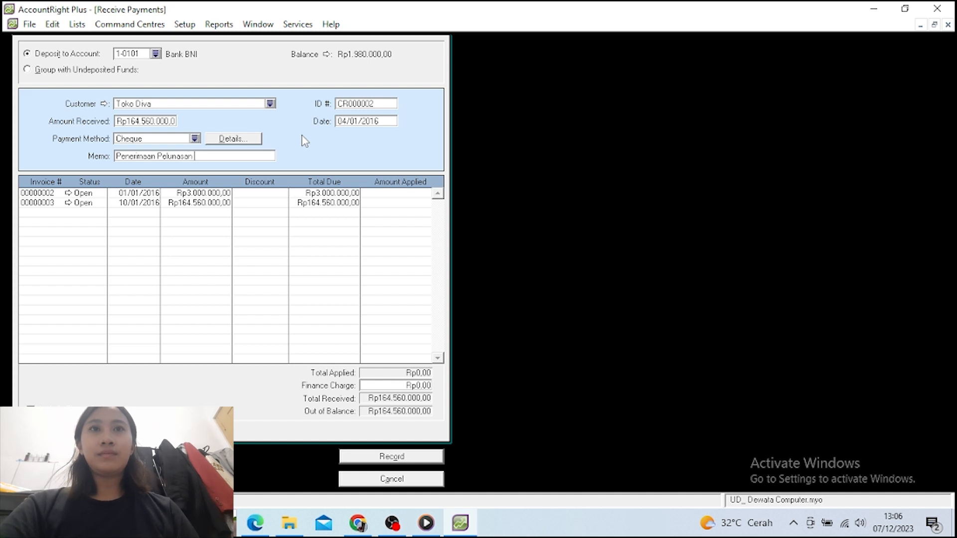
text(Piutan)
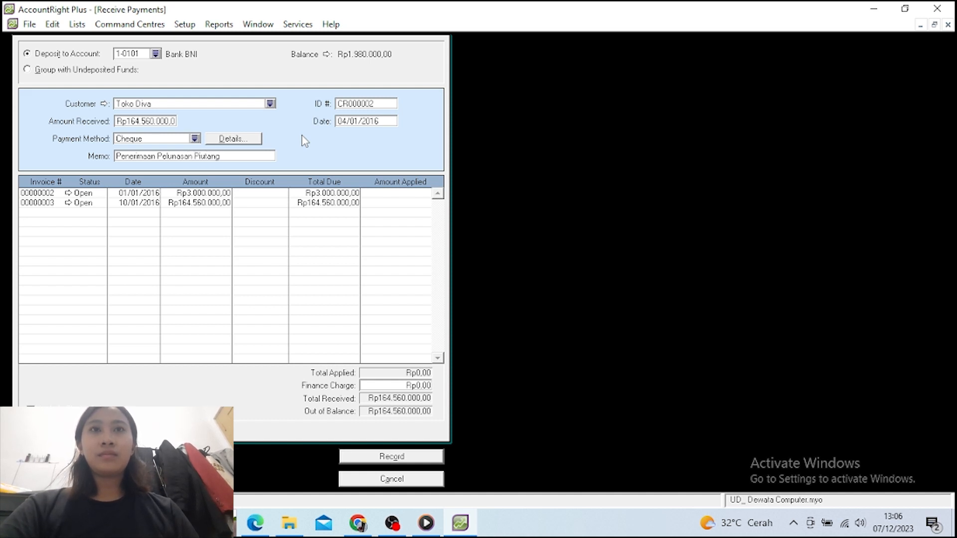
text(g)
key(Tab)
key(Tab)
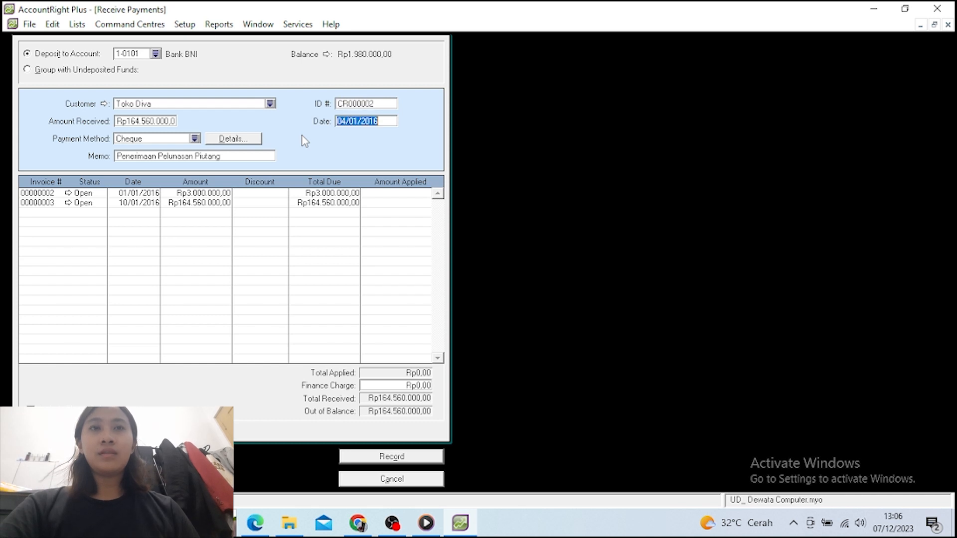
Date the payment 20/01/2016, apply it fully to invoice 00000003, and record it
click(347, 122)
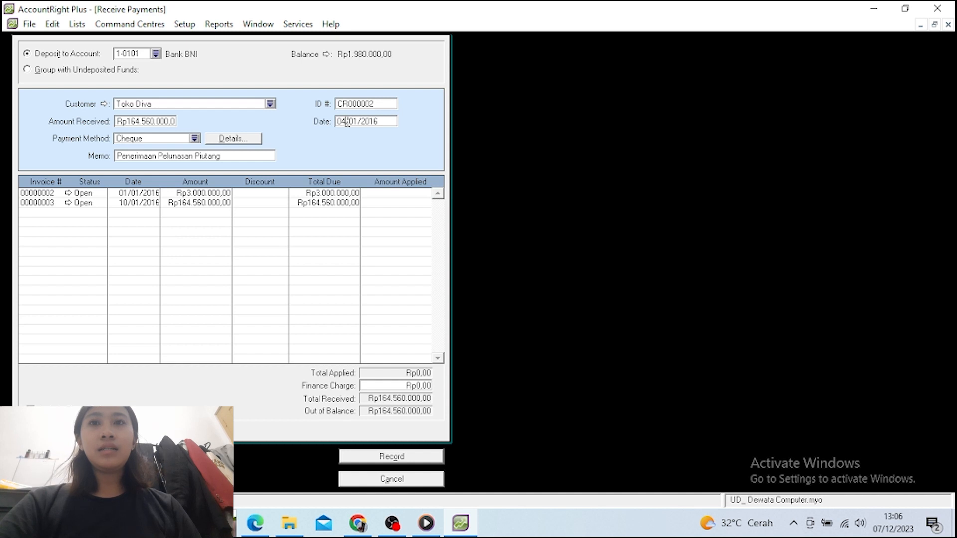
key(BackSpace)
key(BackSpace)
text(20)
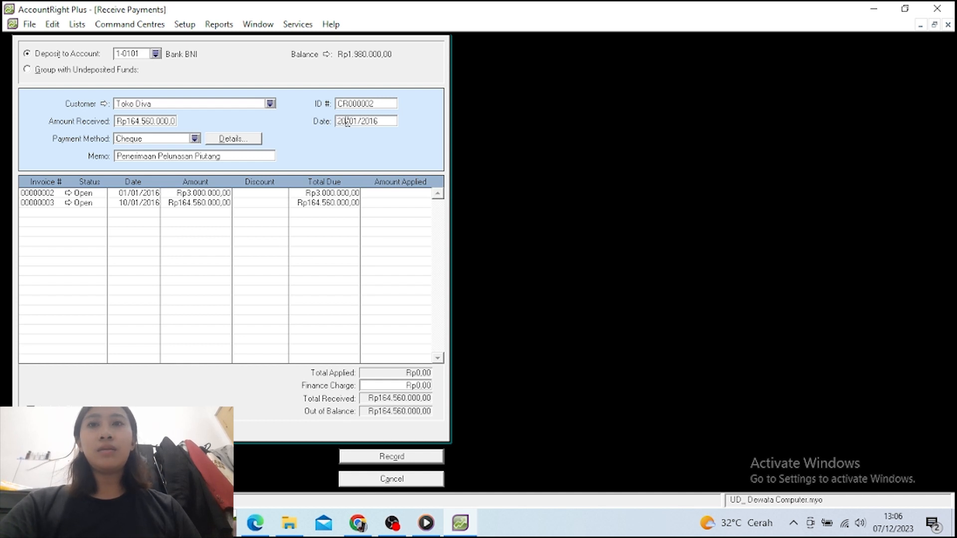
key(Tab)
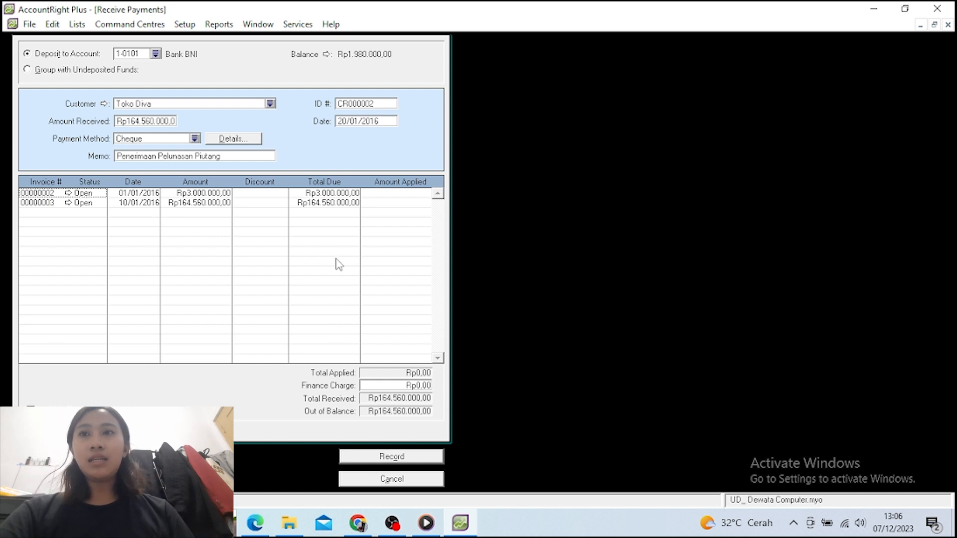
click(387, 204)
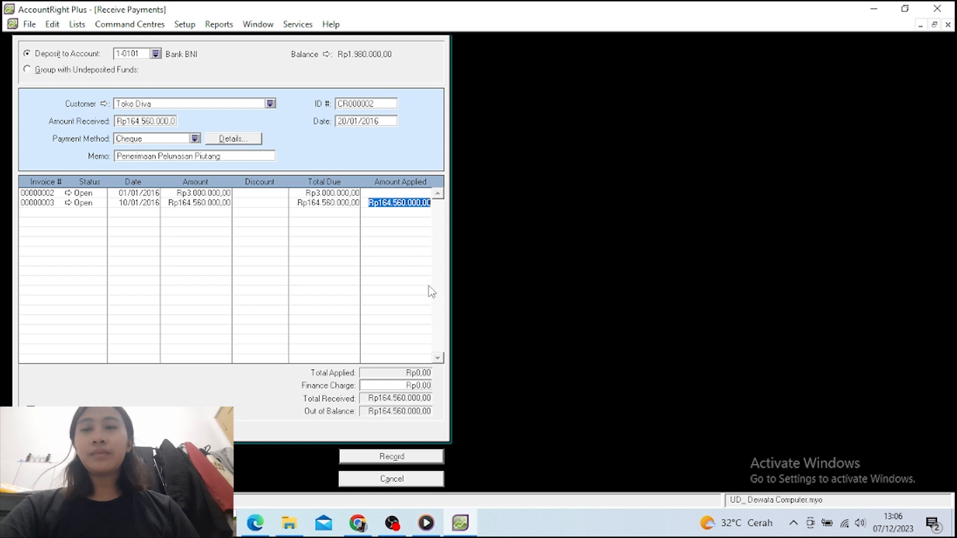
key(Tab)
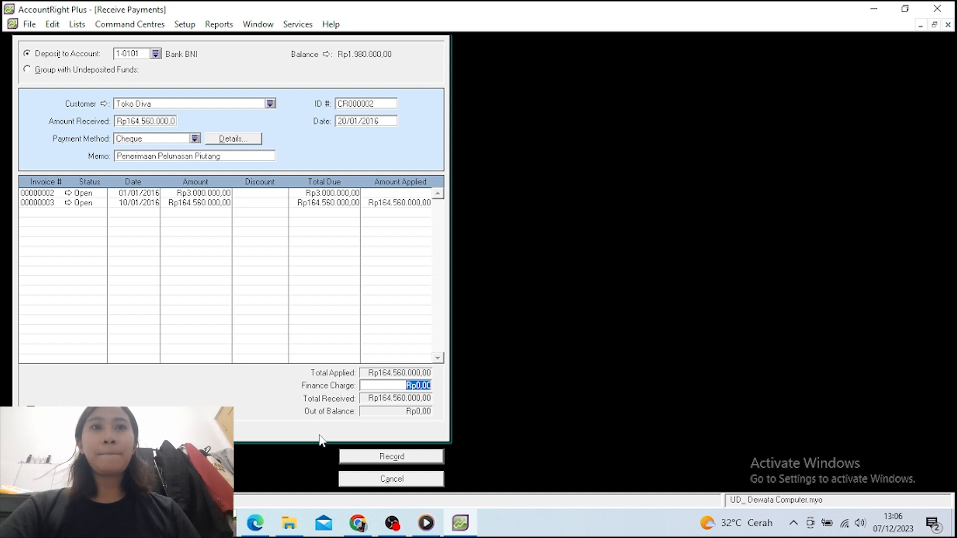
click(392, 457)
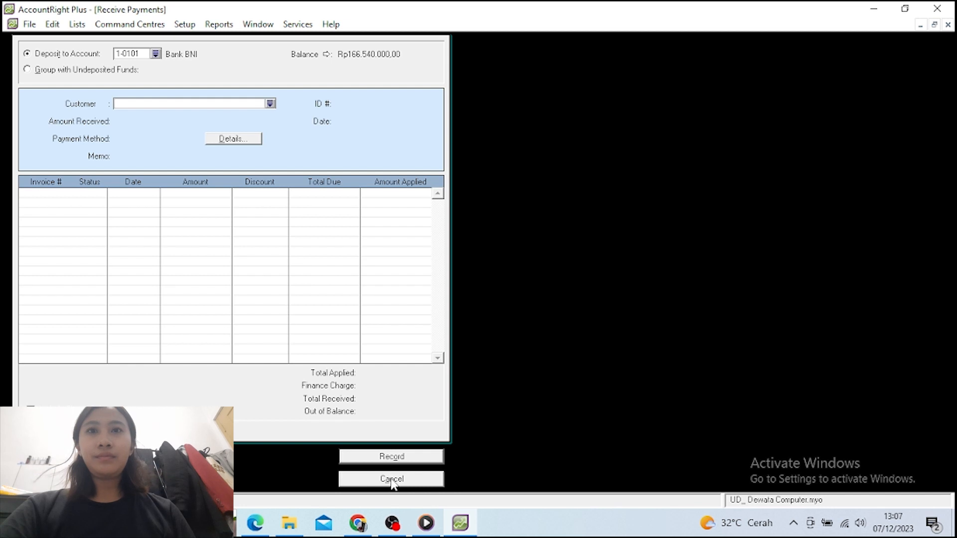
Cancel the payment window and start a new purchase bill for supplier PT. Delta
click(392, 479)
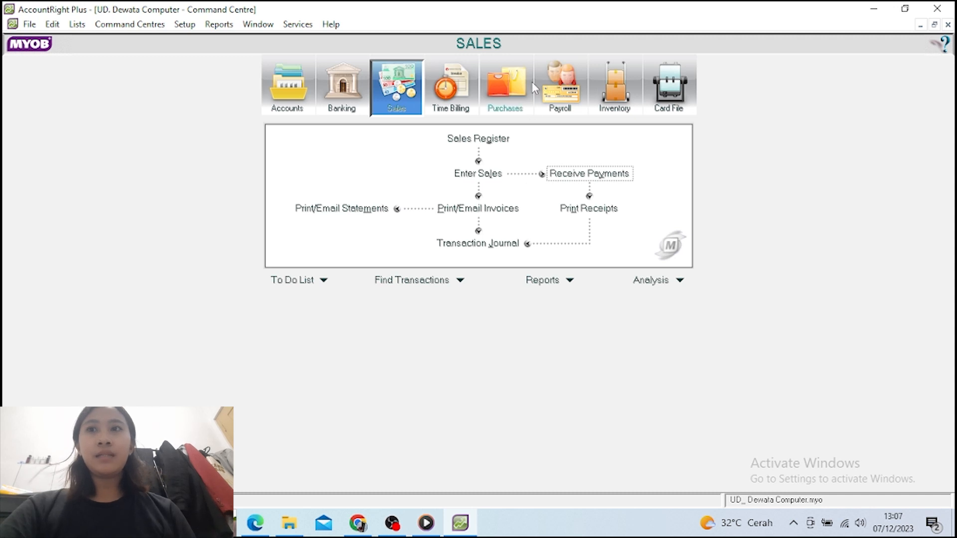
click(507, 86)
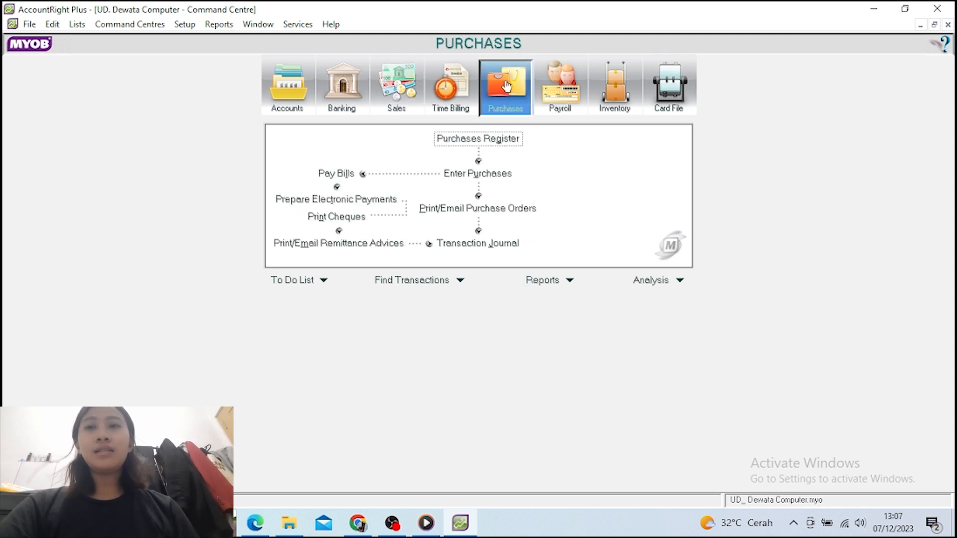
click(482, 175)
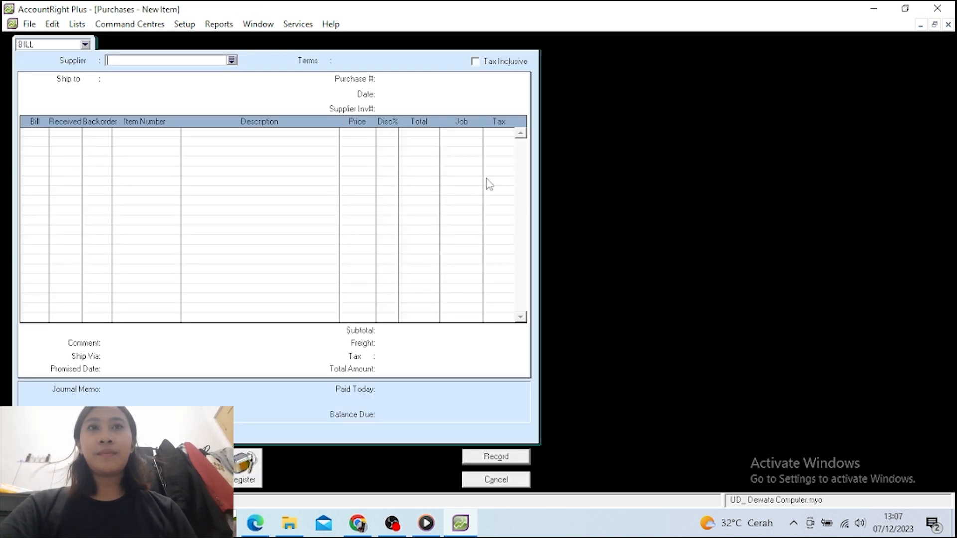
click(232, 60)
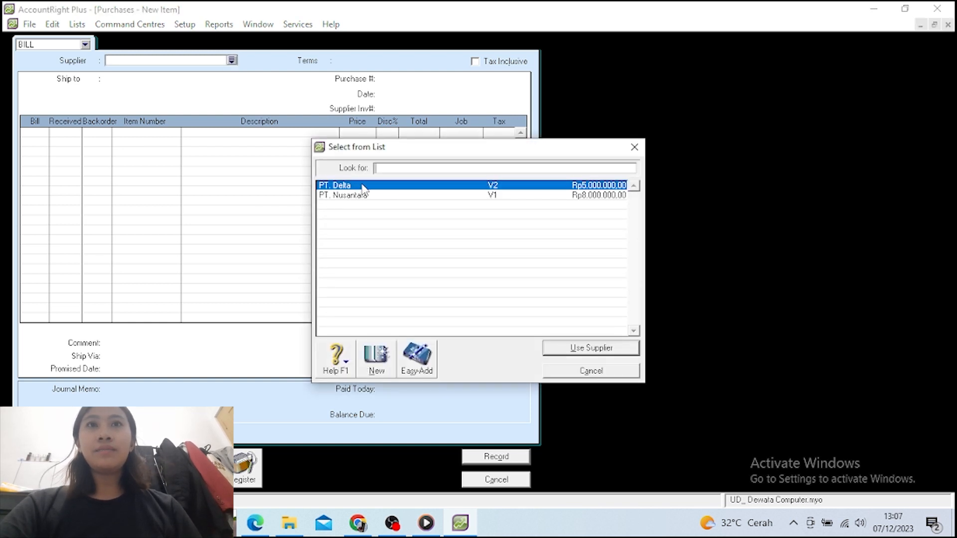
click(362, 186)
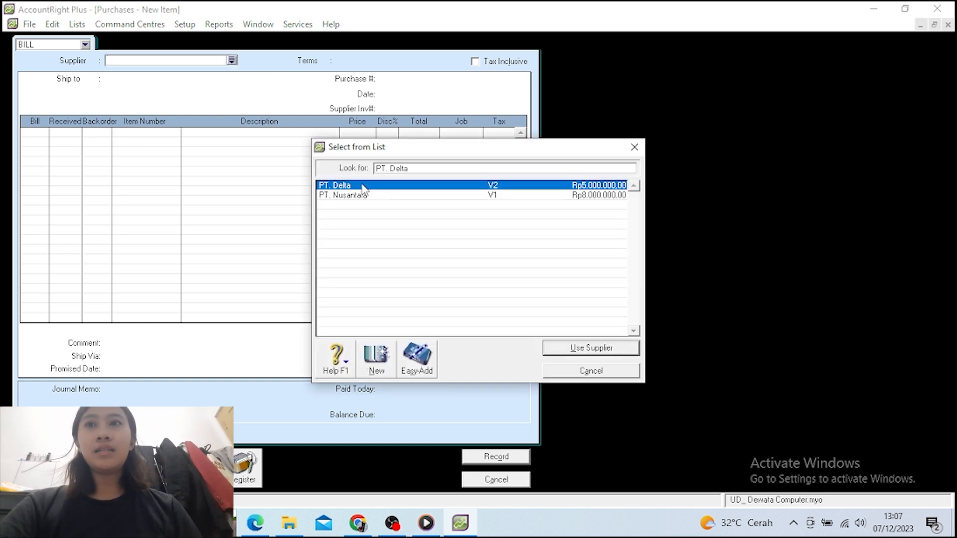
click(579, 349)
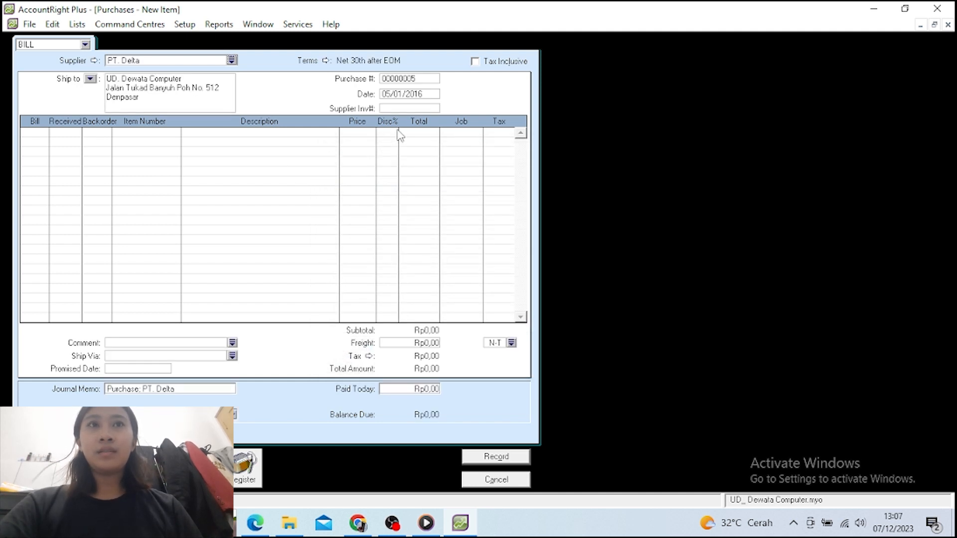
Change the bill date to 25/01/2016
click(396, 94)
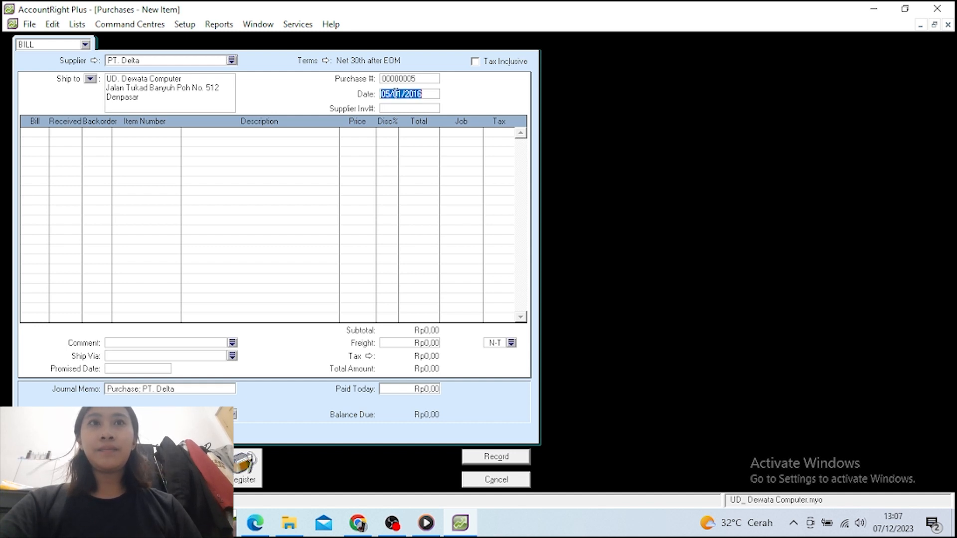
click(386, 94)
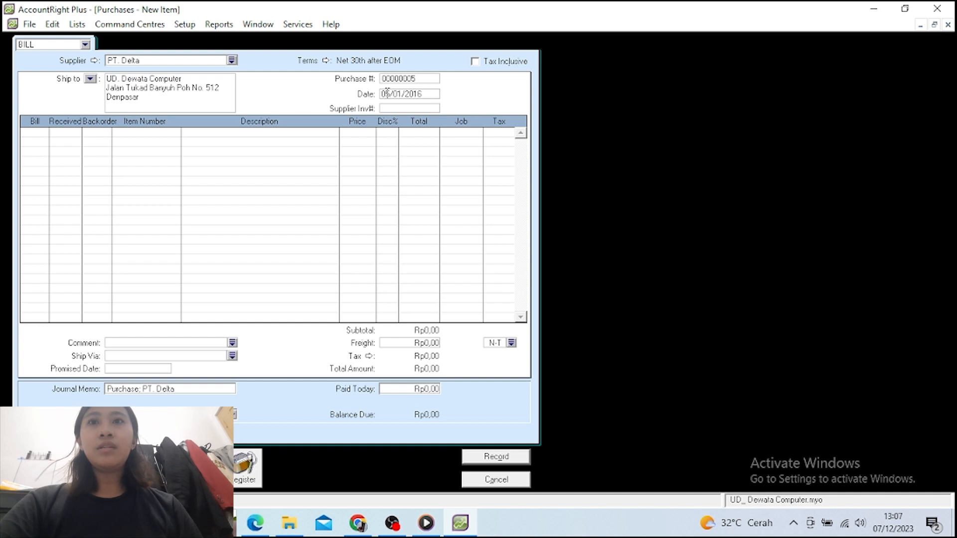
key(BackSpace)
text(2)
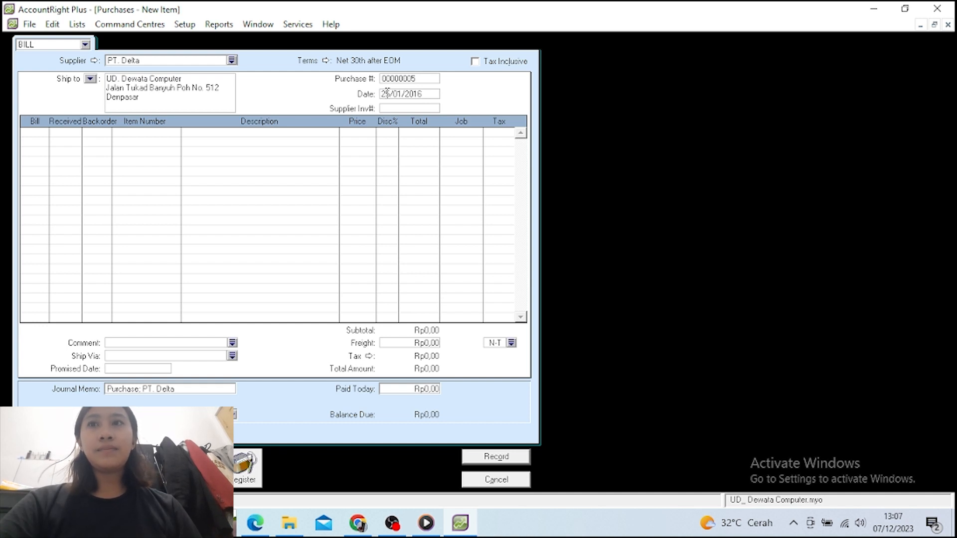
key(Tab)
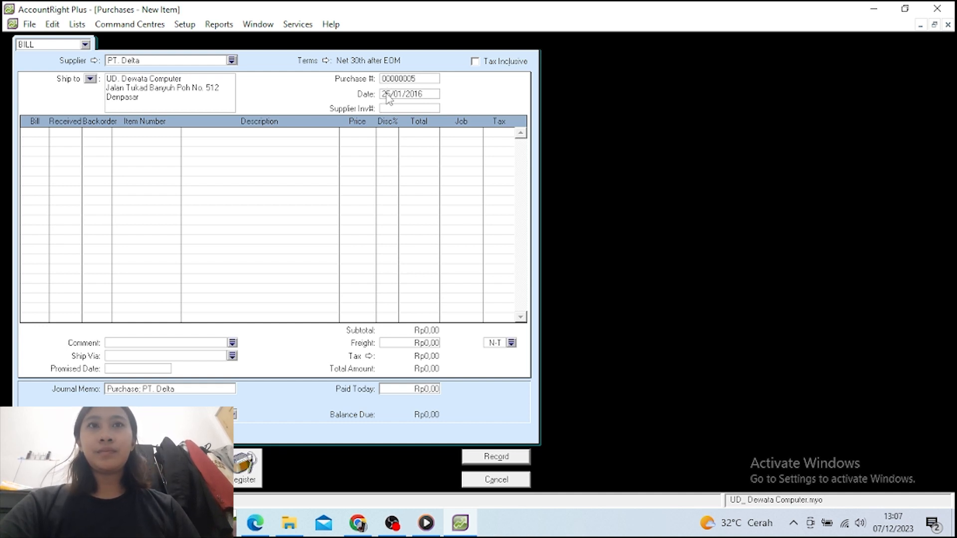
Bill 6 units of item AS-X200 on the first line and check its price
key(Tab)
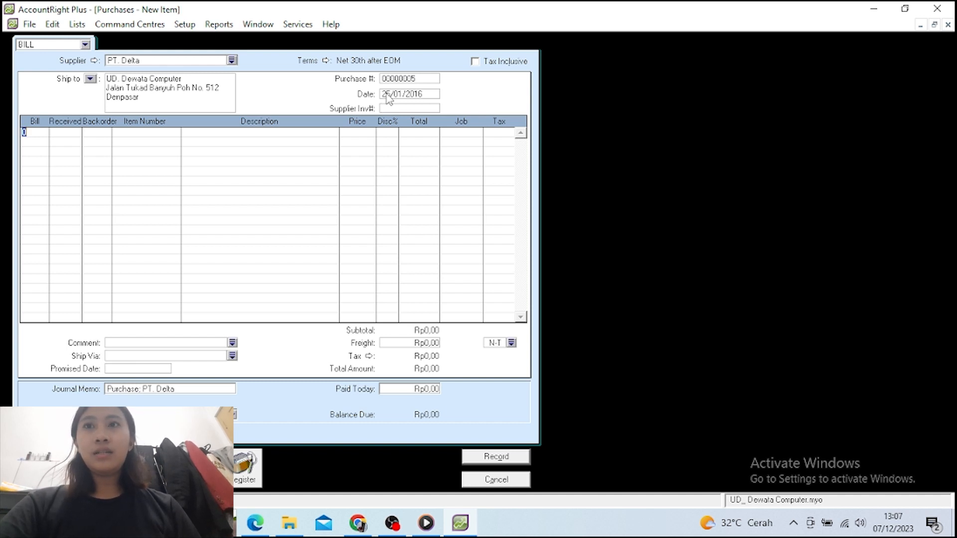
text(6)
key(Down)
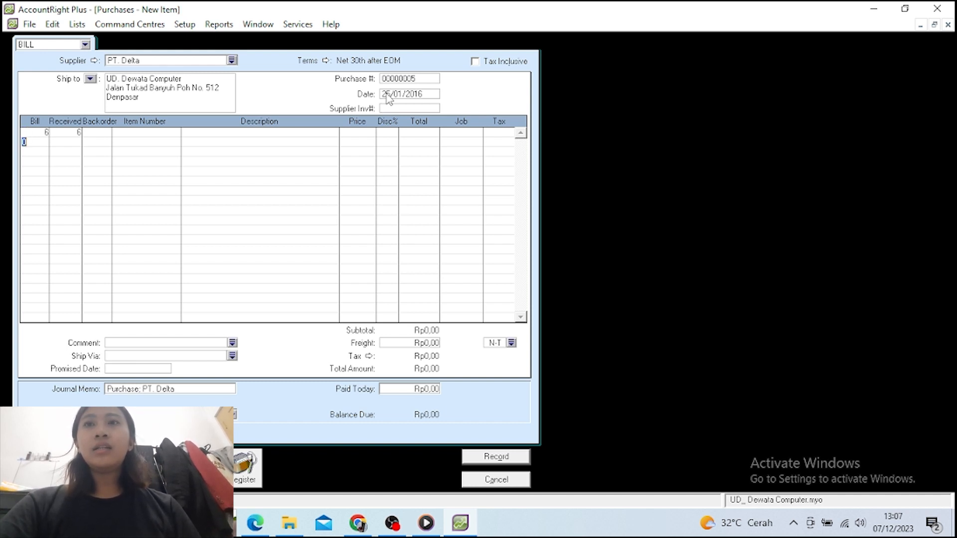
click(150, 144)
click(143, 132)
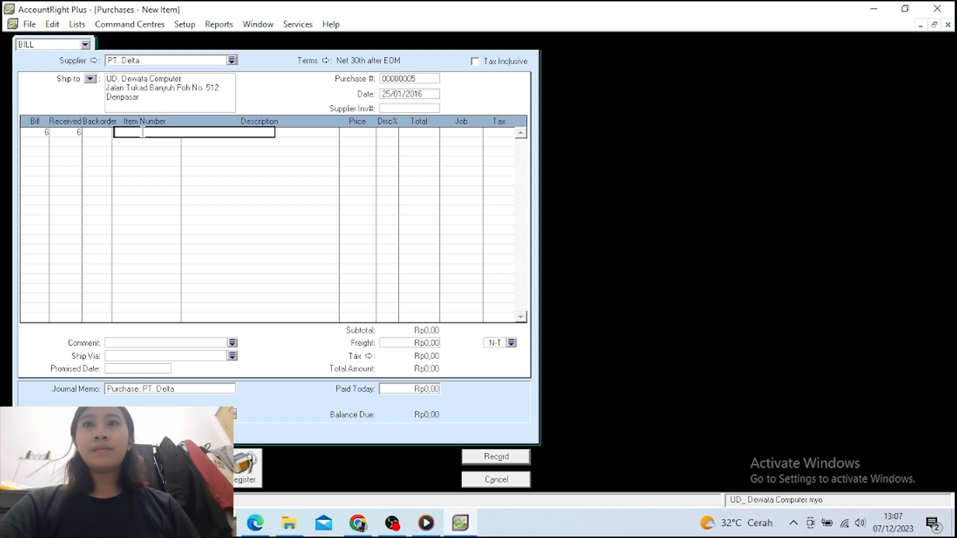
text(AS-X200)
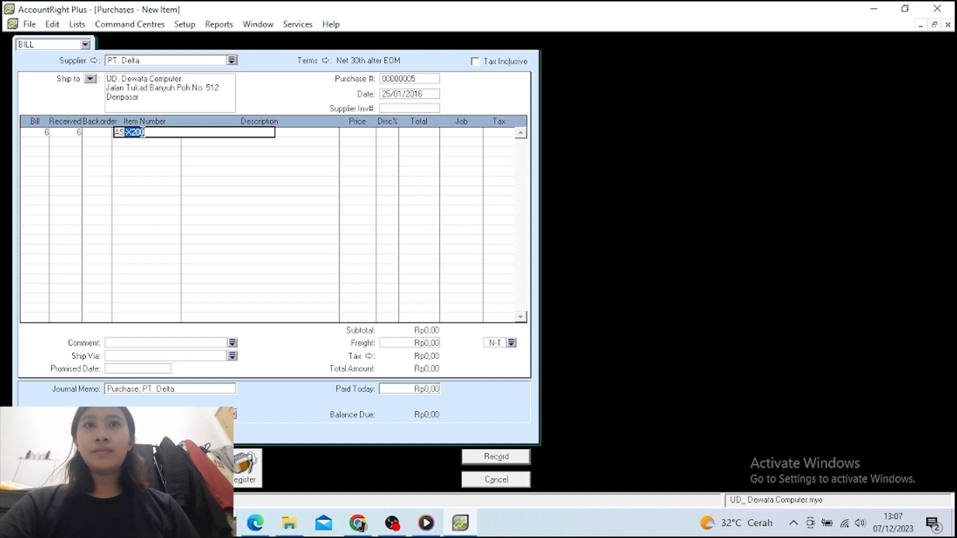
key(Return)
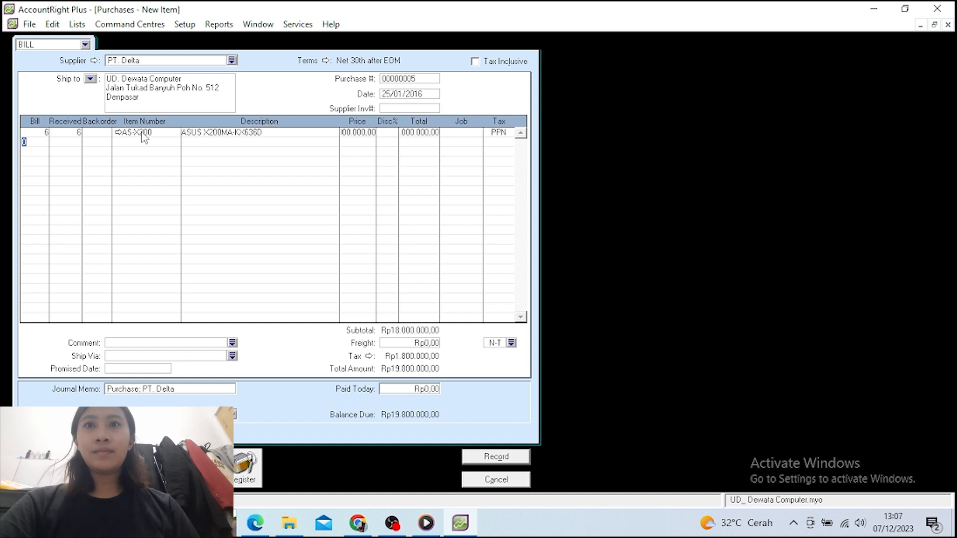
click(359, 133)
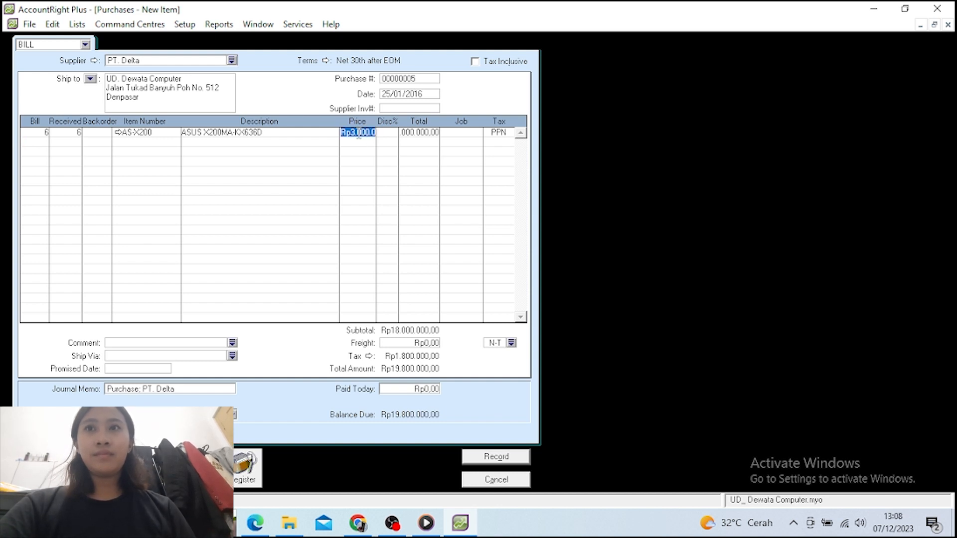
Bill 4 units of LNV-G40 on the second line, keeping its listed price
click(33, 142)
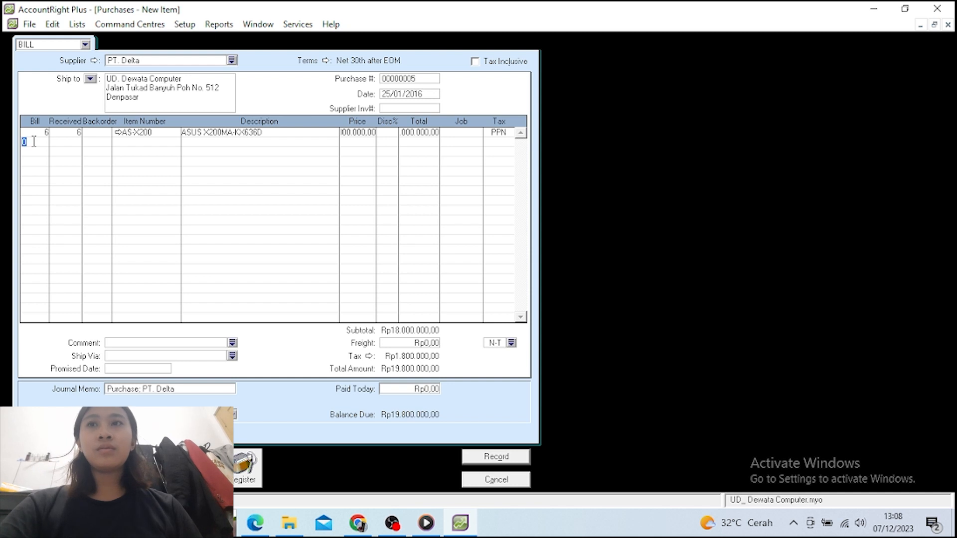
text(4)
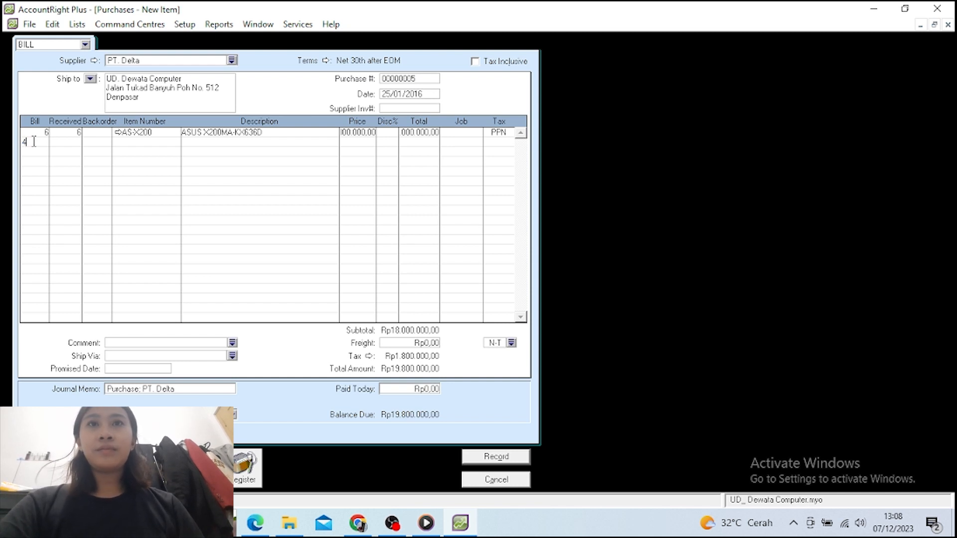
click(138, 143)
text(LNV-G40)
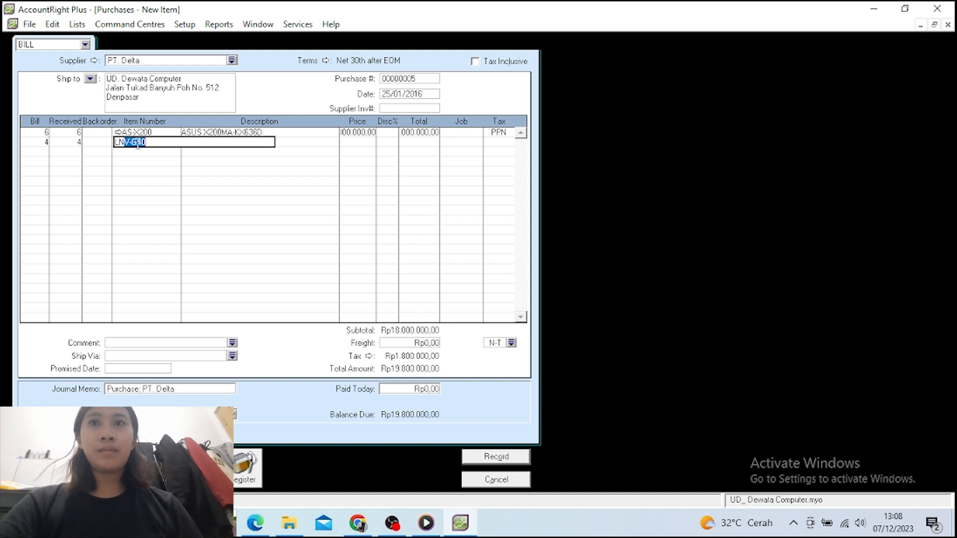
key(Return)
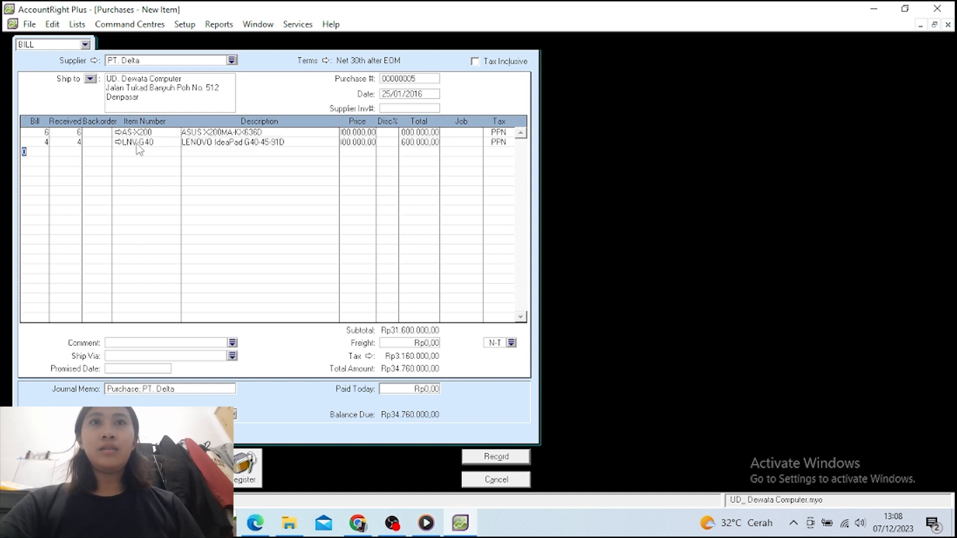
click(361, 143)
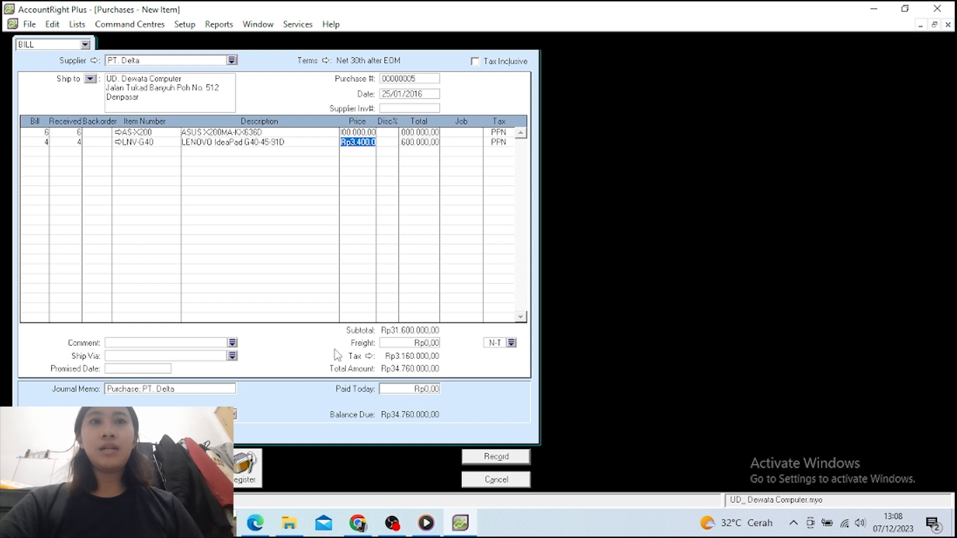
key(Tab)
key(Tab)
key(Tab)
key(Tab)
key(Tab)
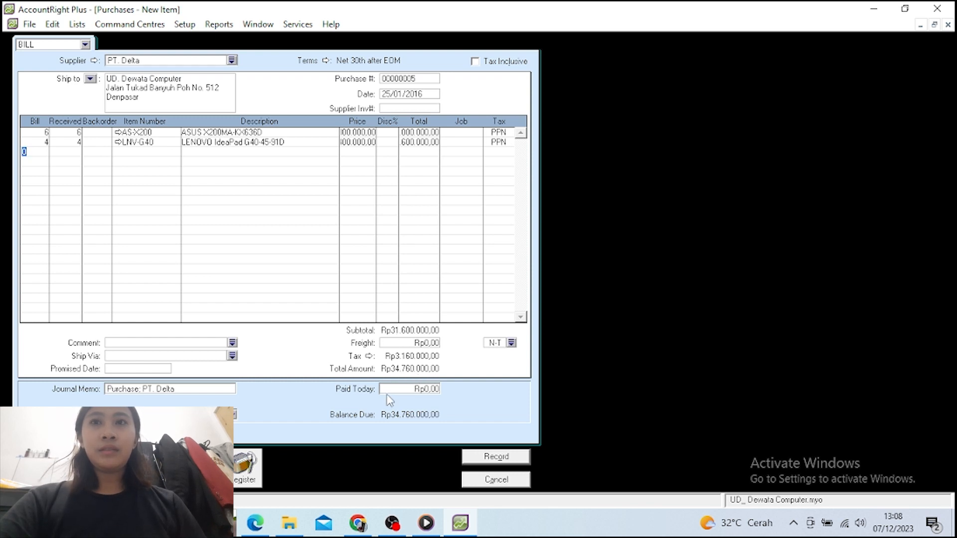
Enter 34760000 as the amount paid today on the PT. Delta bill
click(425, 389)
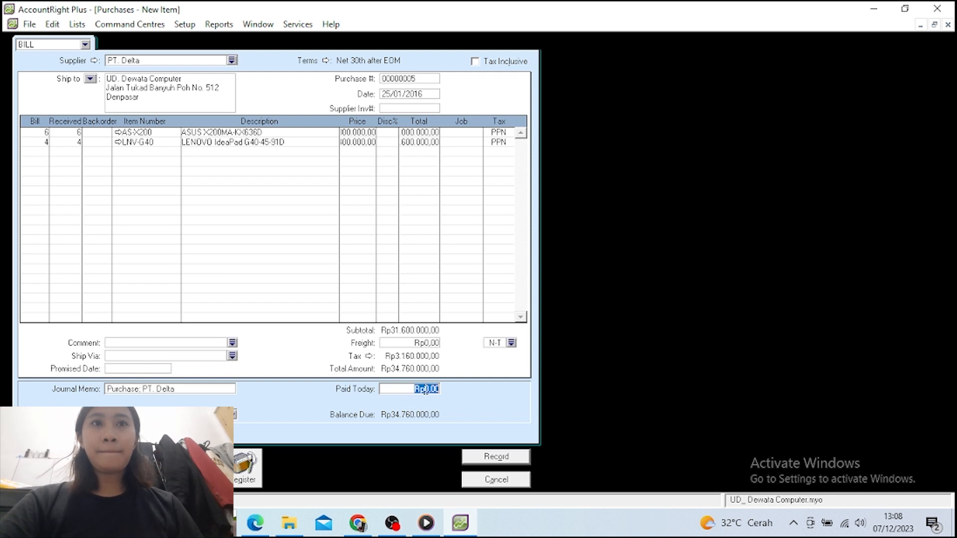
text(34)
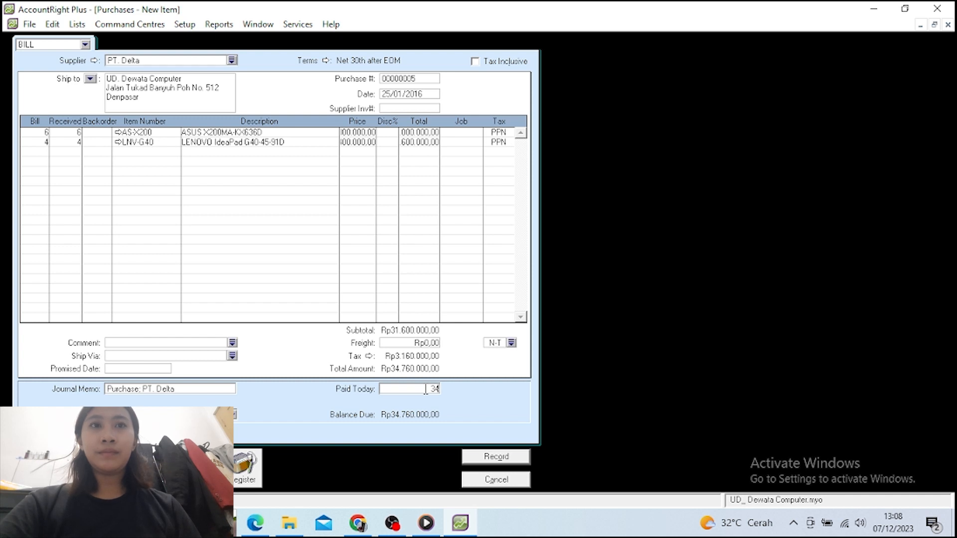
text(760)
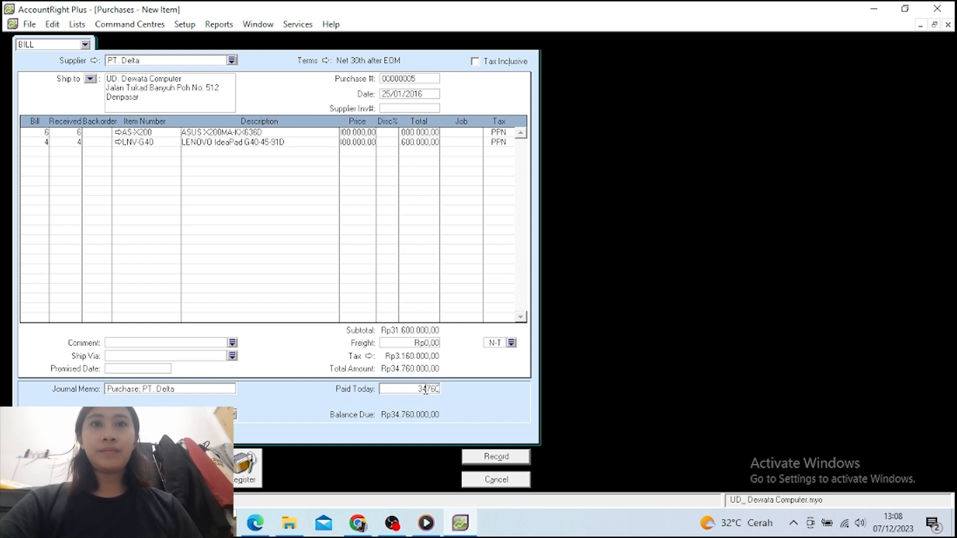
text(000)
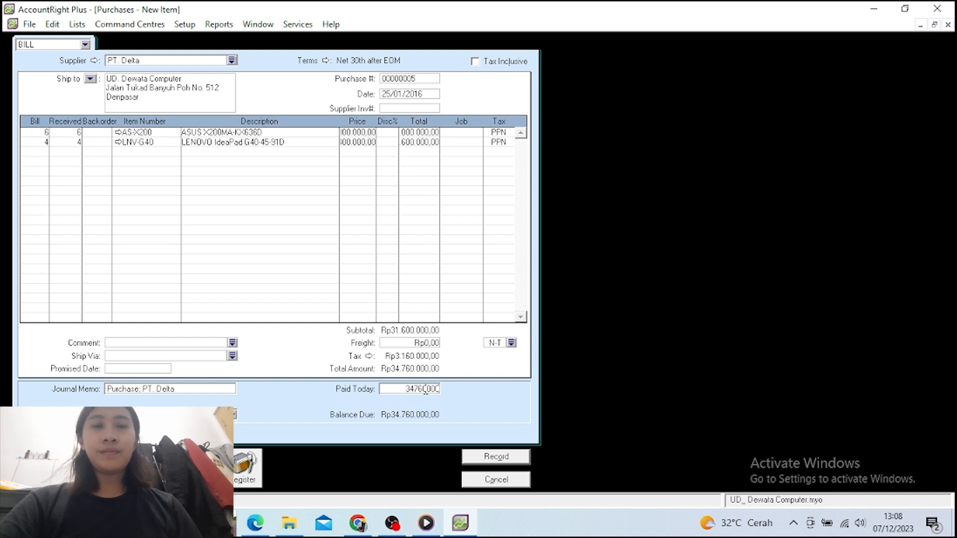
key(Tab)
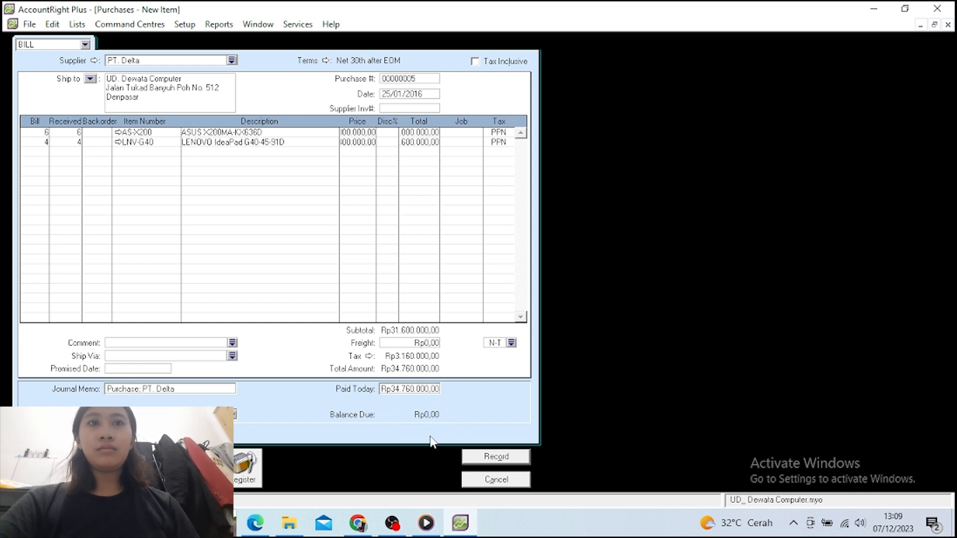
Record the PT. Delta bill, keeping the existing tax code and accepting cheque 3
click(466, 457)
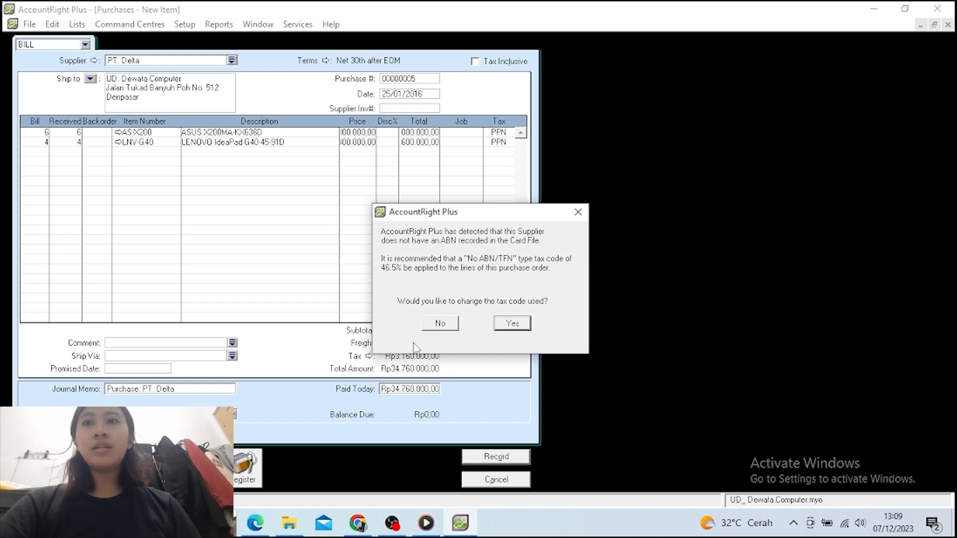
click(448, 329)
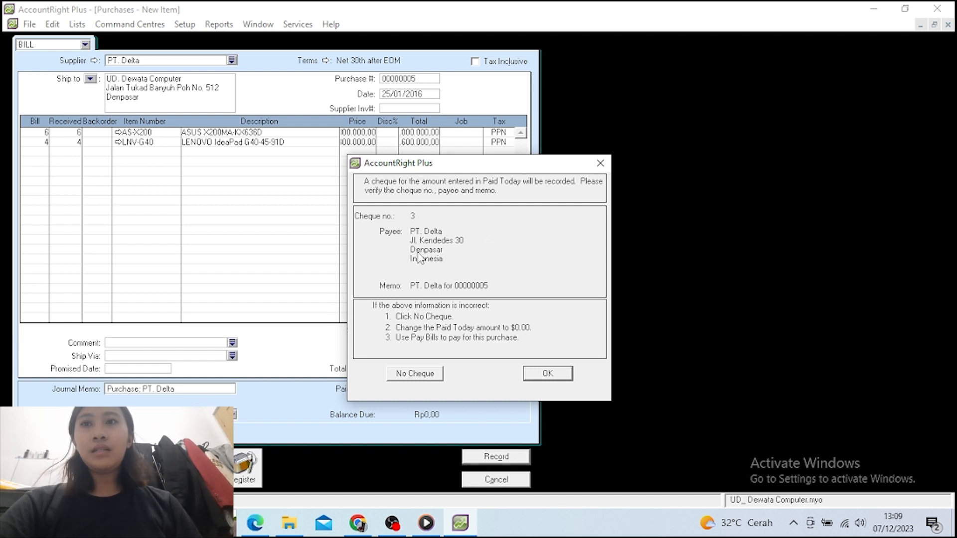
click(549, 376)
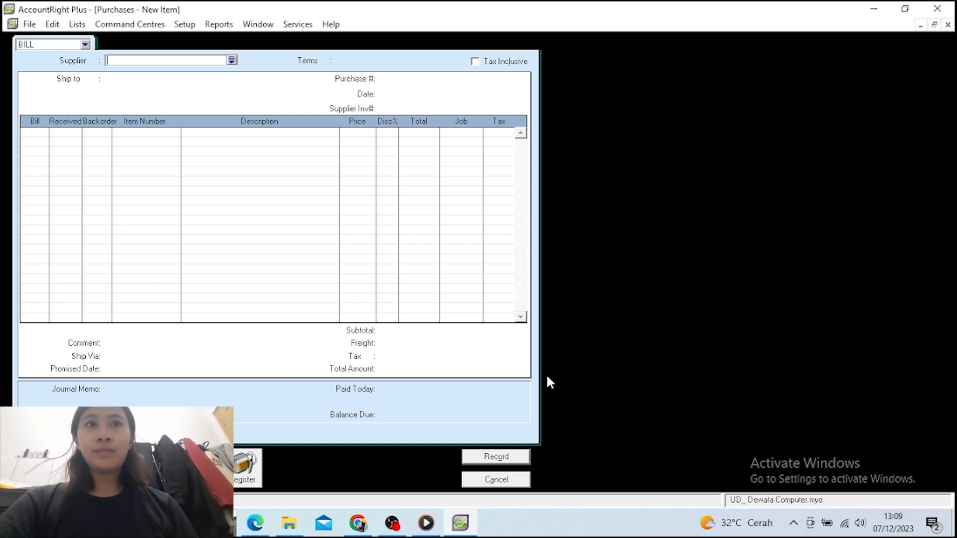
Cancel the empty bill and start a new sales invoice for customer Toko Nirwana
click(480, 479)
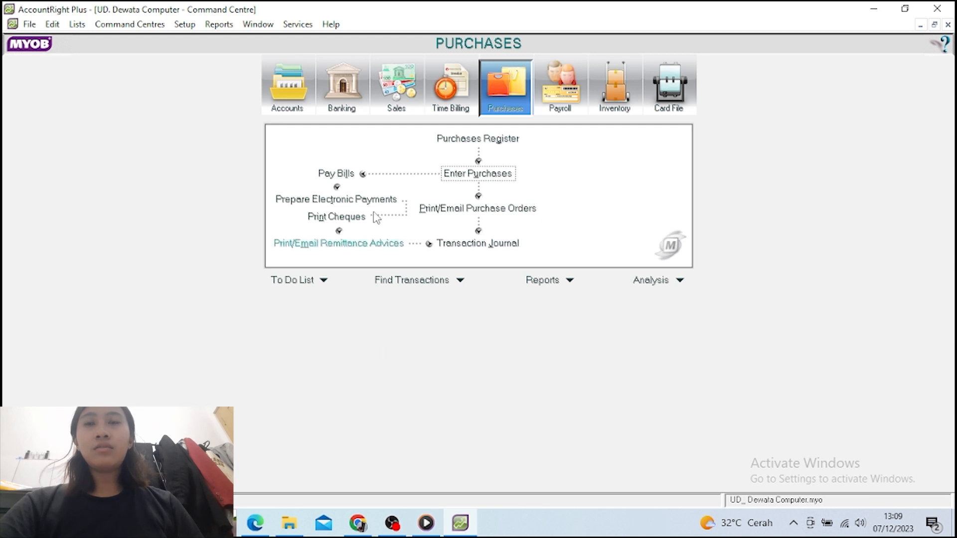
click(394, 94)
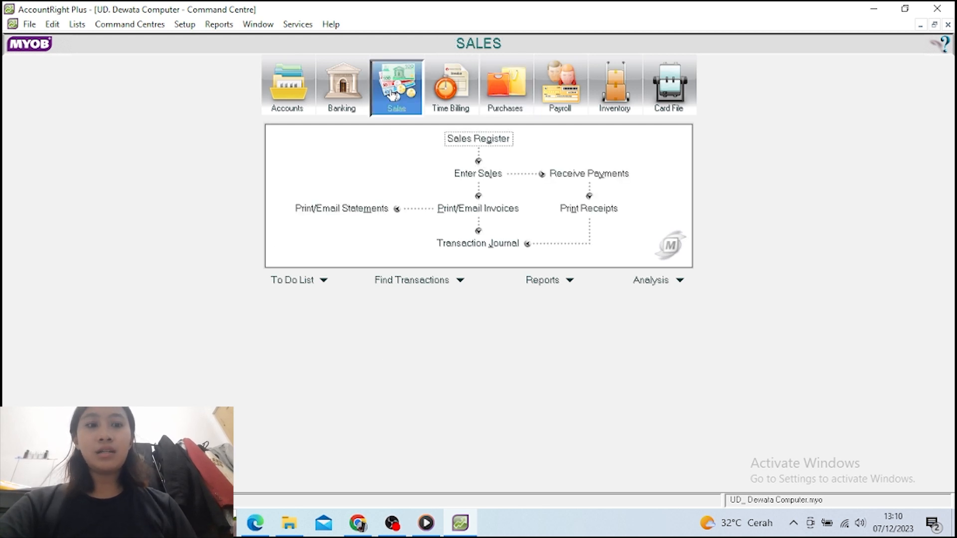
click(493, 184)
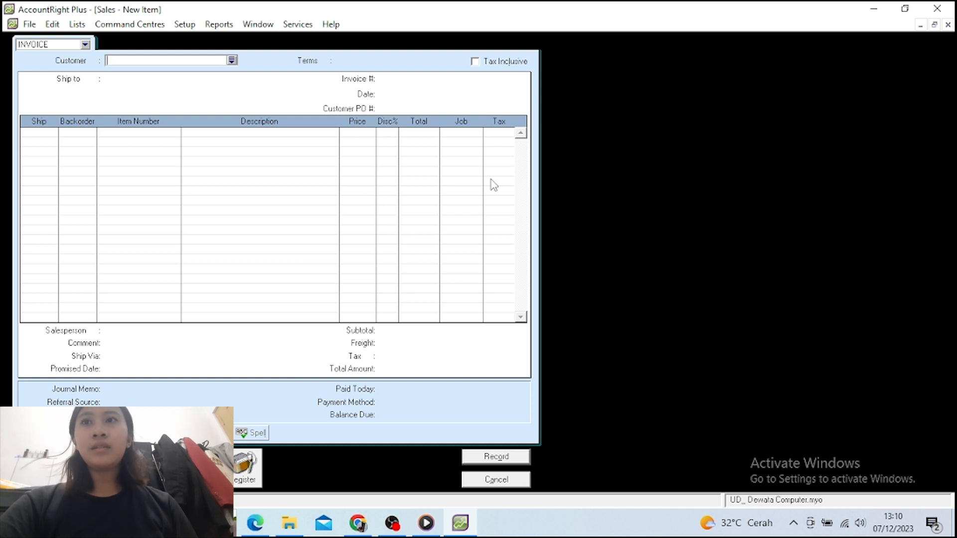
click(232, 61)
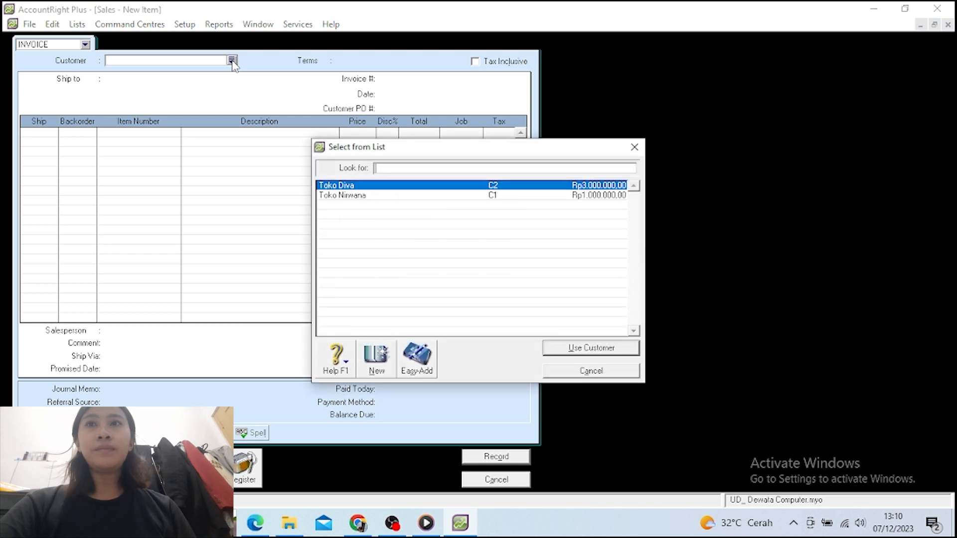
click(378, 198)
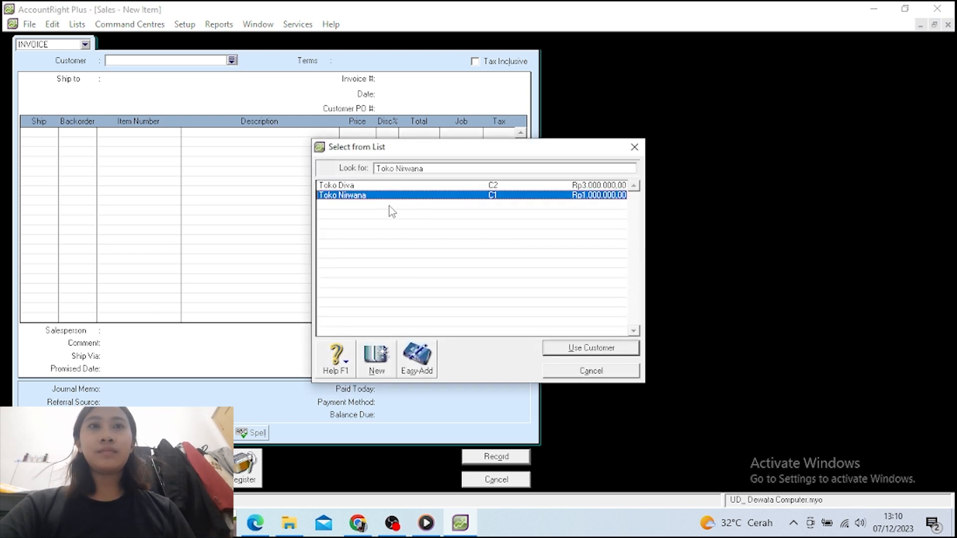
click(564, 345)
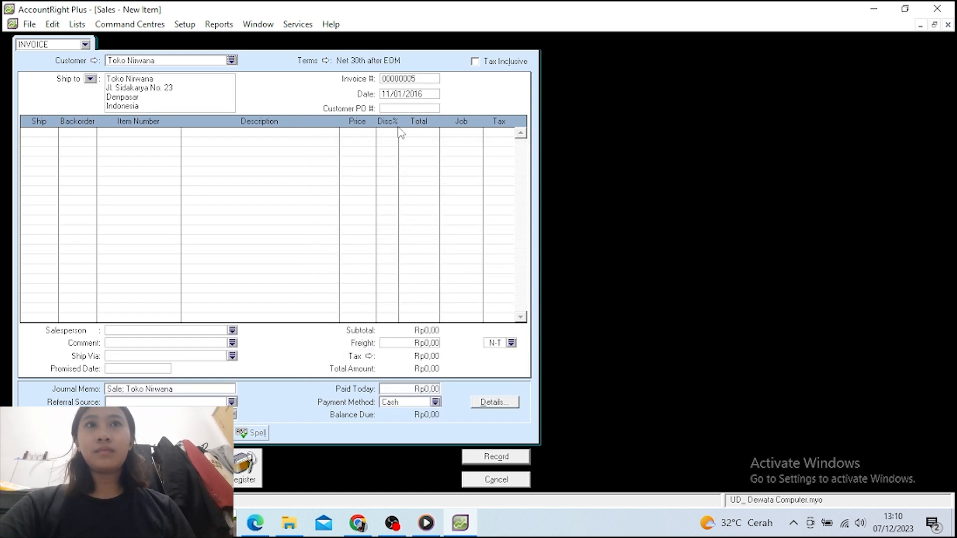
Date the invoice 27/01/2016 and ship 5 units on the first line
click(389, 96)
click(390, 97)
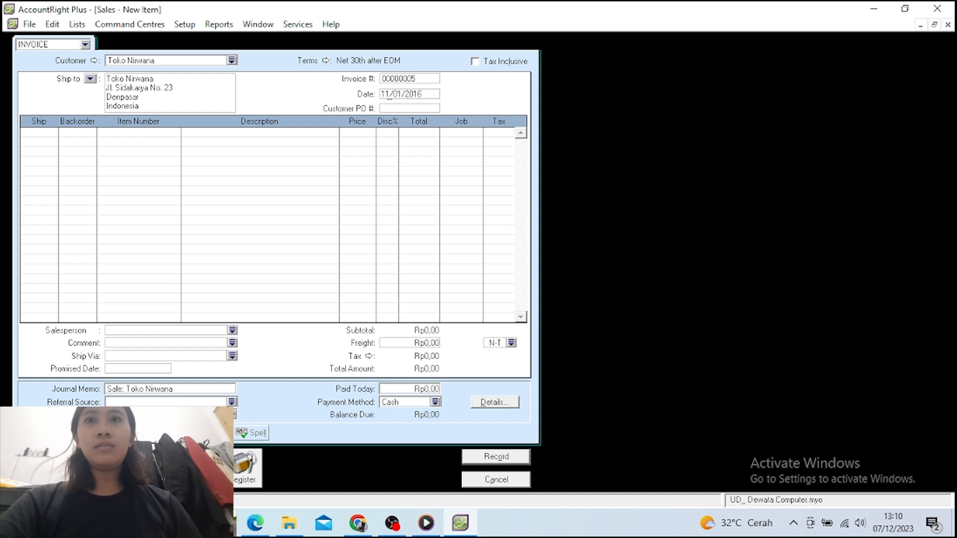
key(BackSpace)
key(BackSpace)
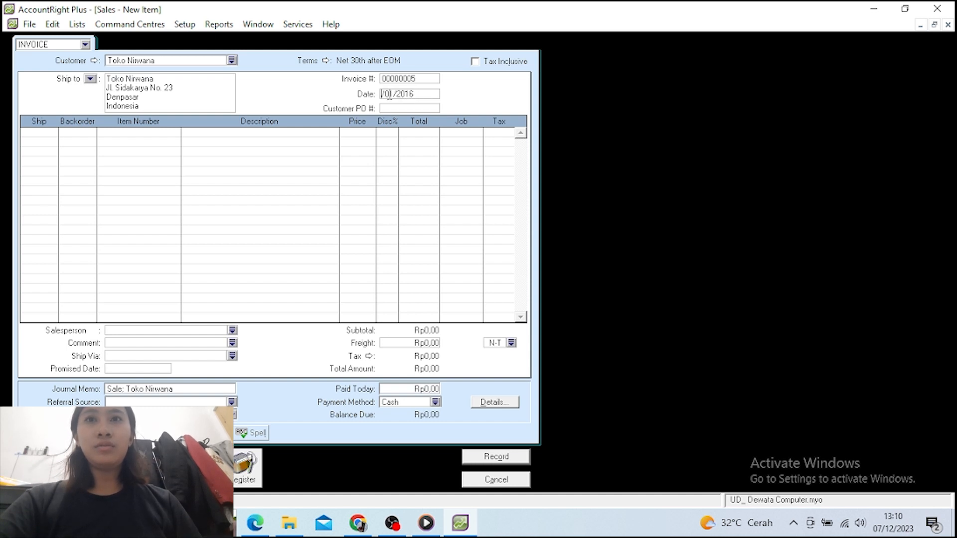
text(27)
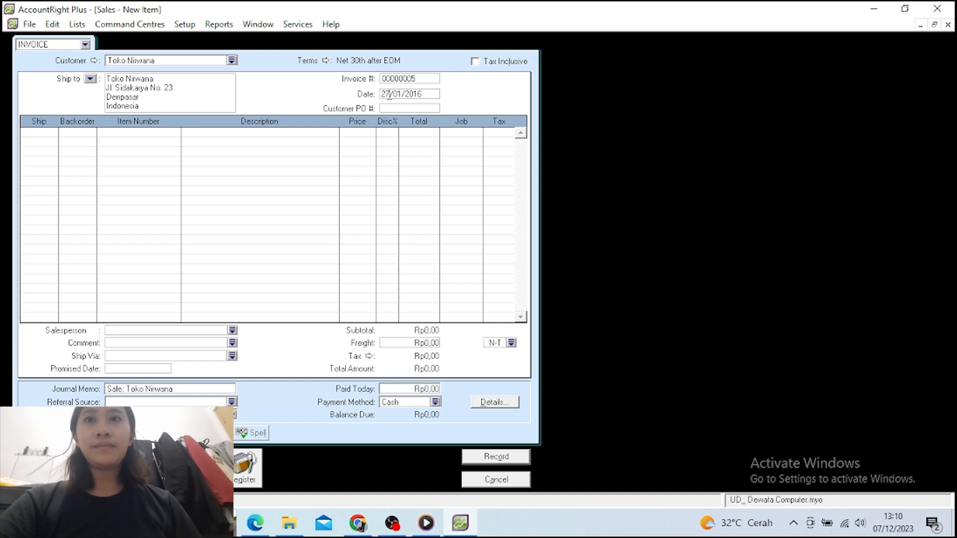
key(Tab)
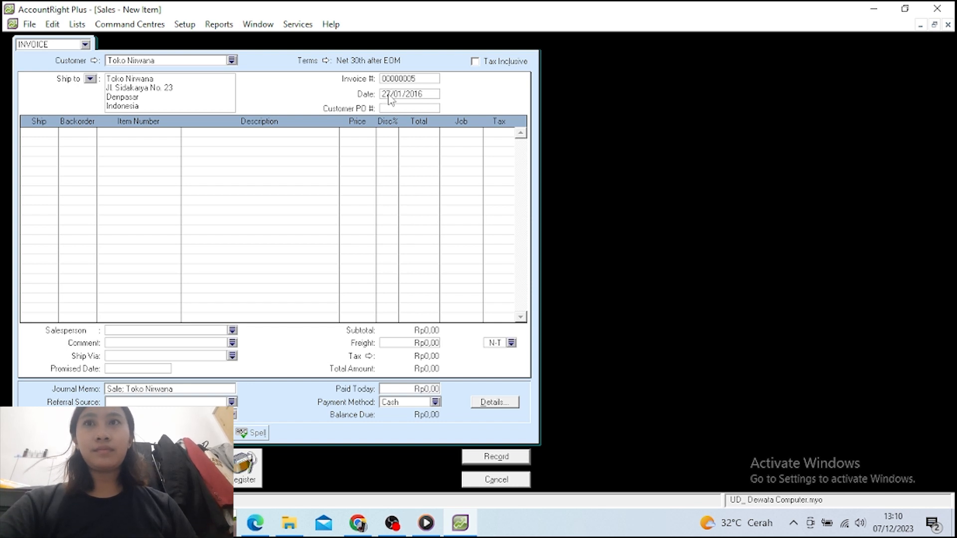
key(Tab)
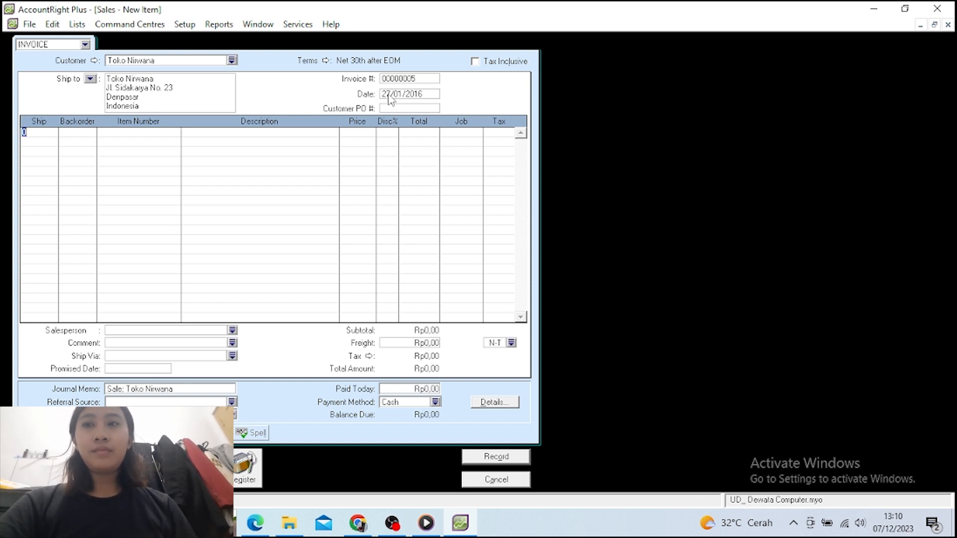
text(5)
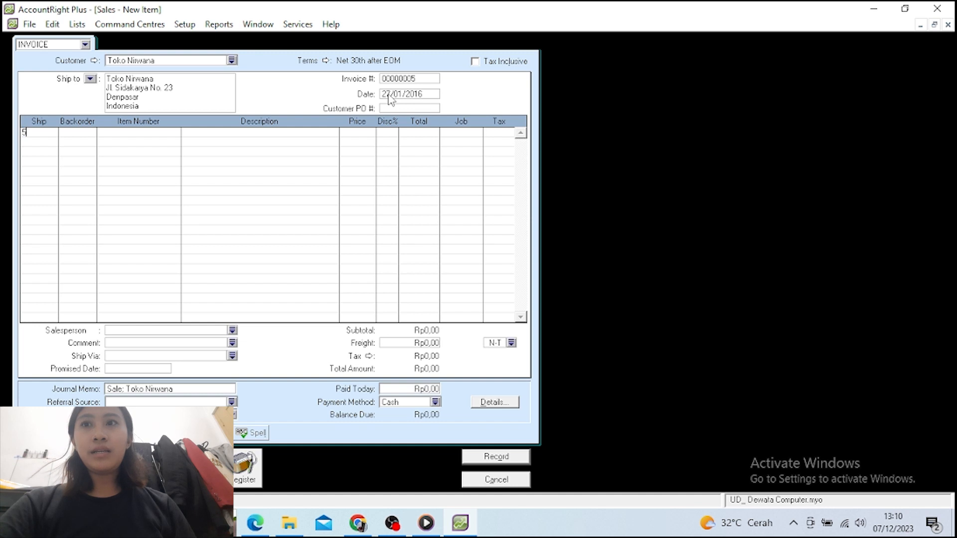
key(Down)
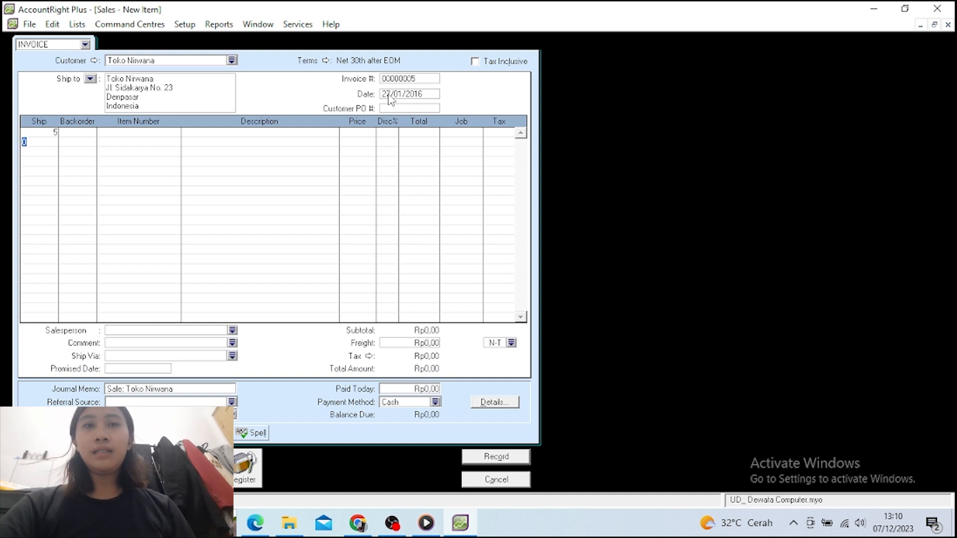
Set the first line to item AS-X200 priced at 4400000
click(109, 133)
text(Ad)
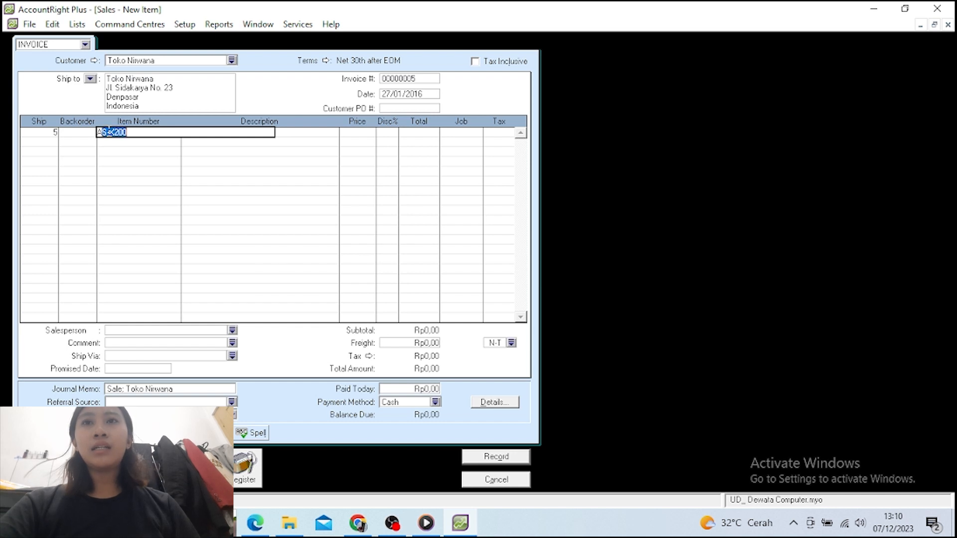
key(BackSpace)
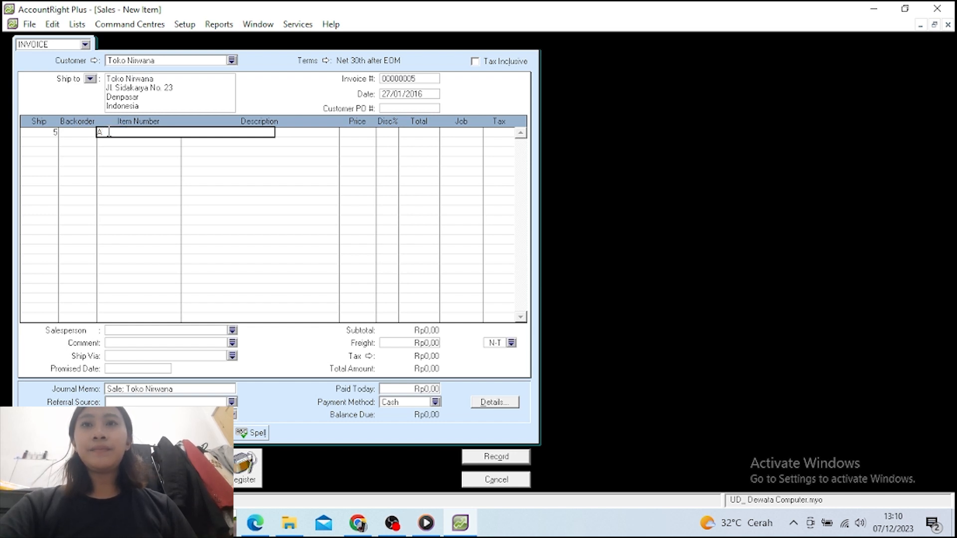
text(S-X200)
key(Return)
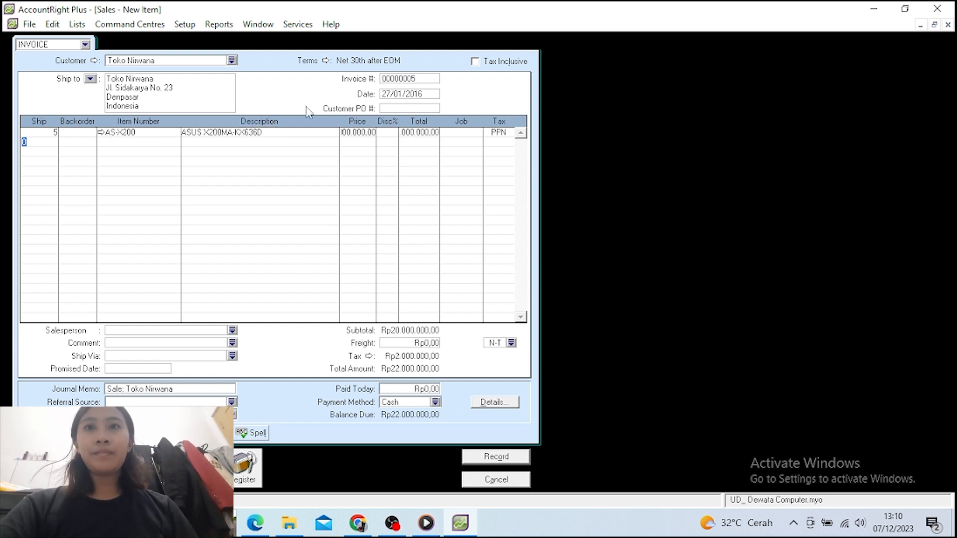
click(363, 134)
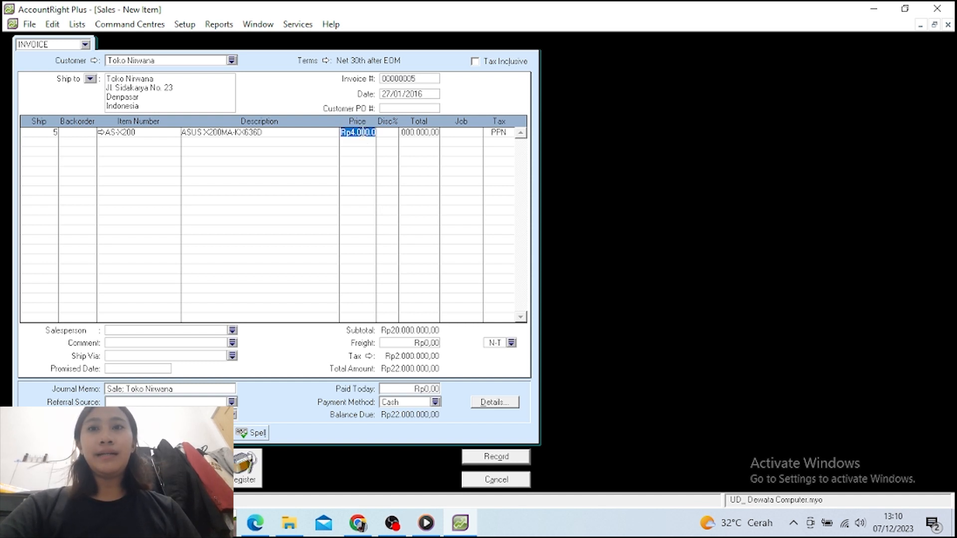
text(4)
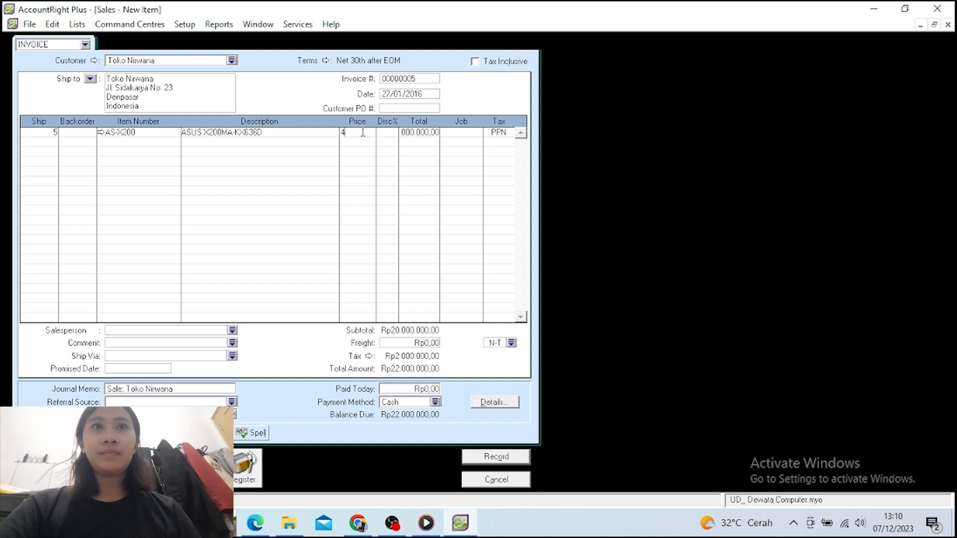
text(400000)
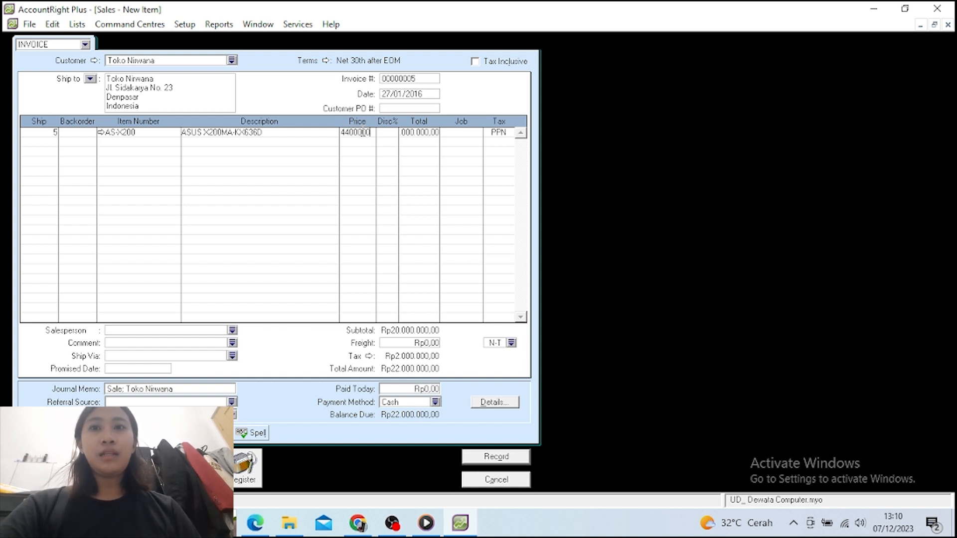
key(Return)
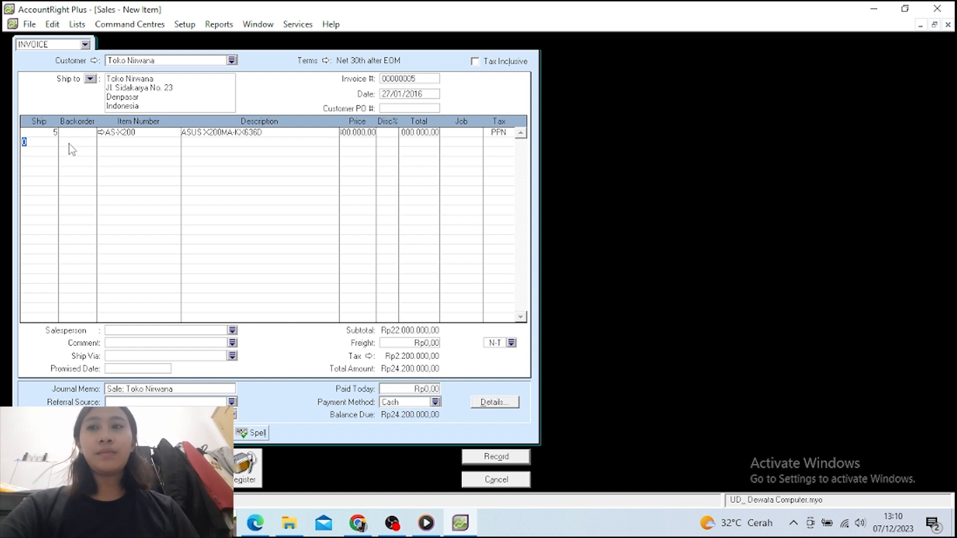
Add a second line of 5 LNV-G40 units priced at 4400000
text(5)
key(Return)
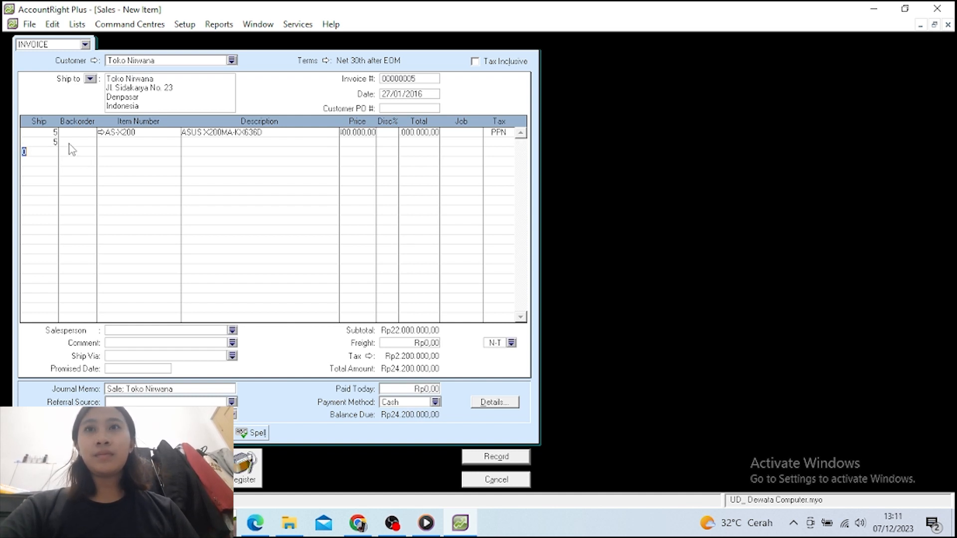
click(108, 143)
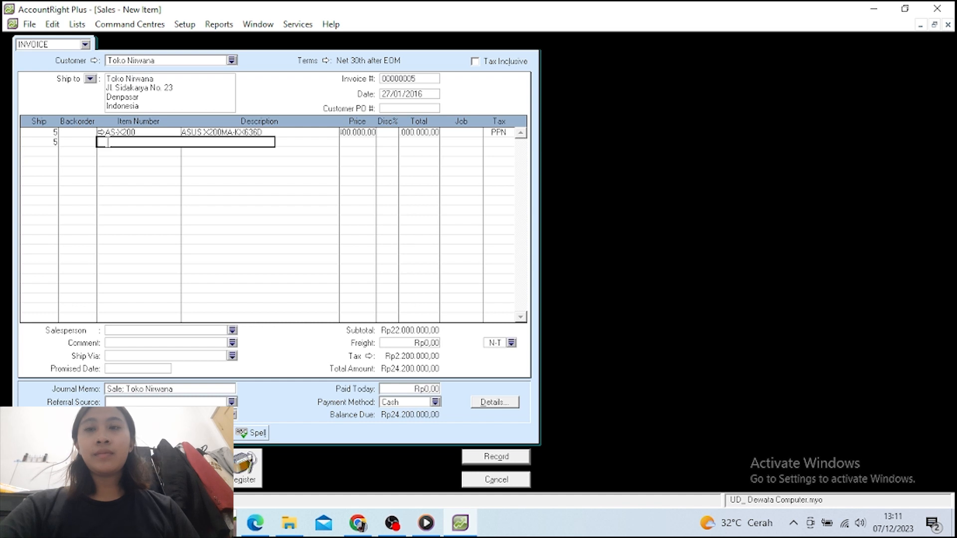
text(LNV-G40)
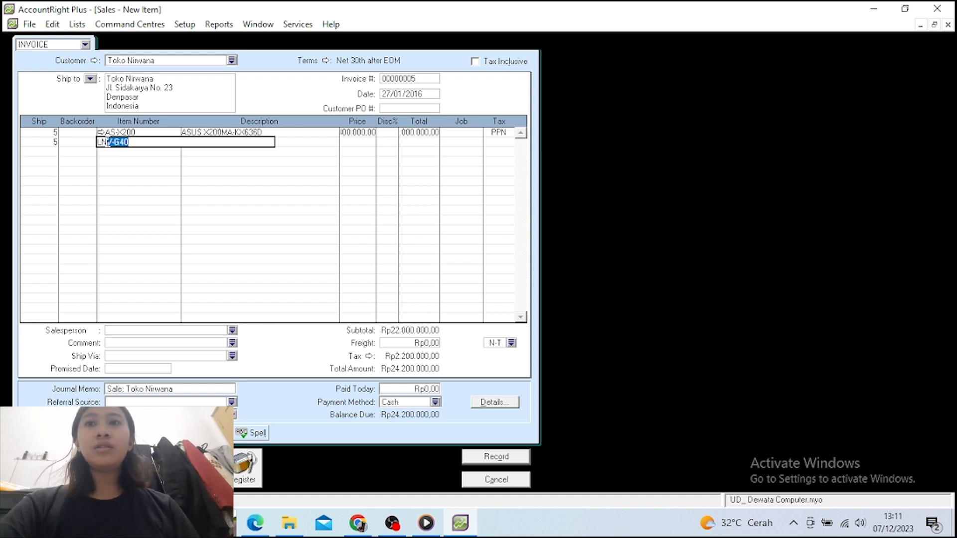
key(Return)
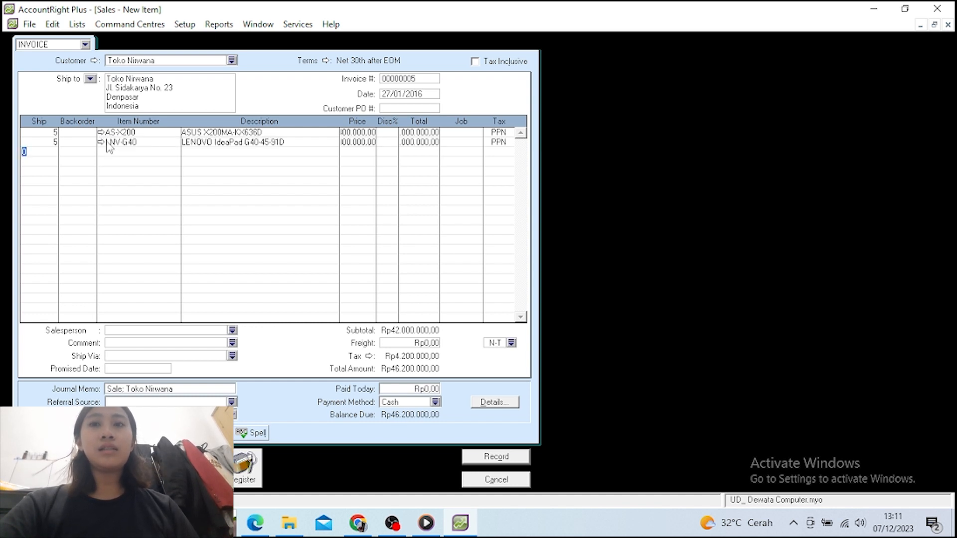
click(349, 144)
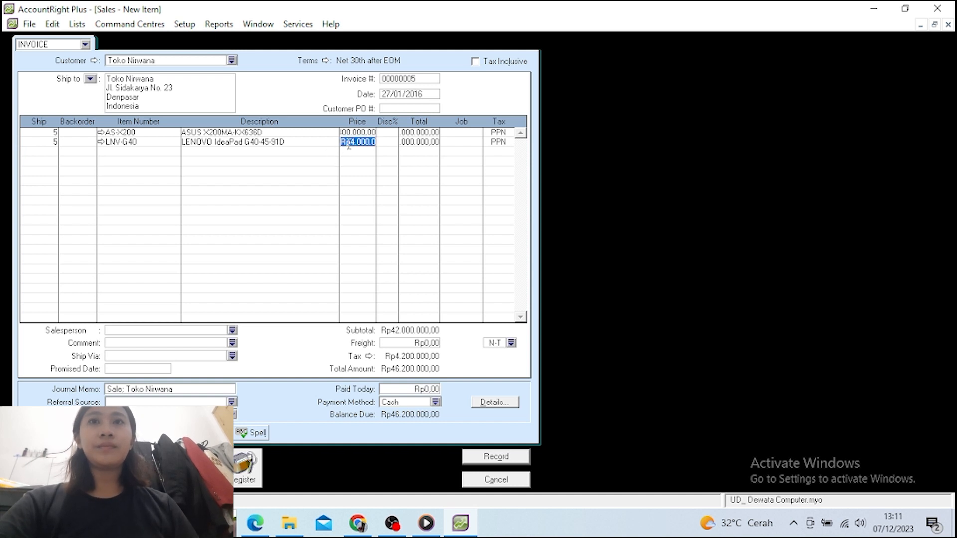
text(44)
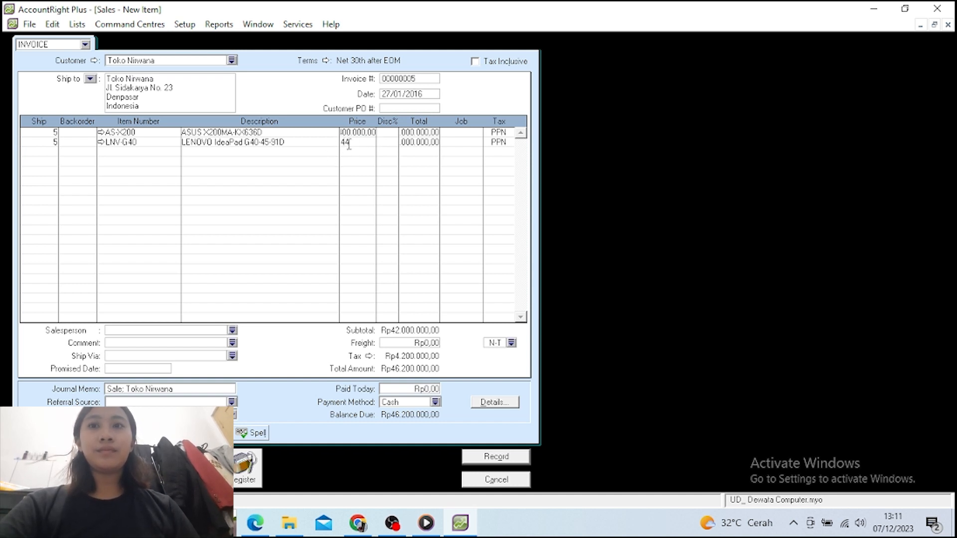
text(00000)
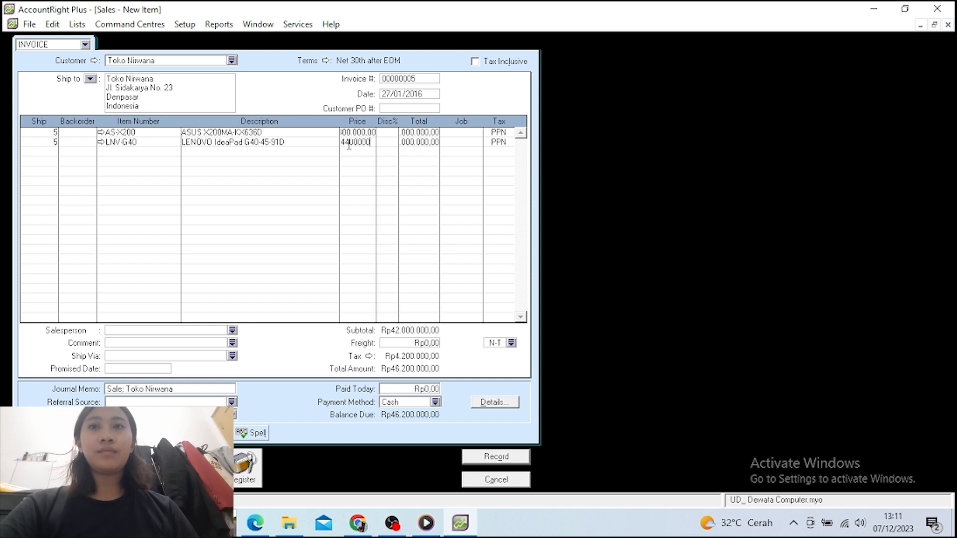
key(Return)
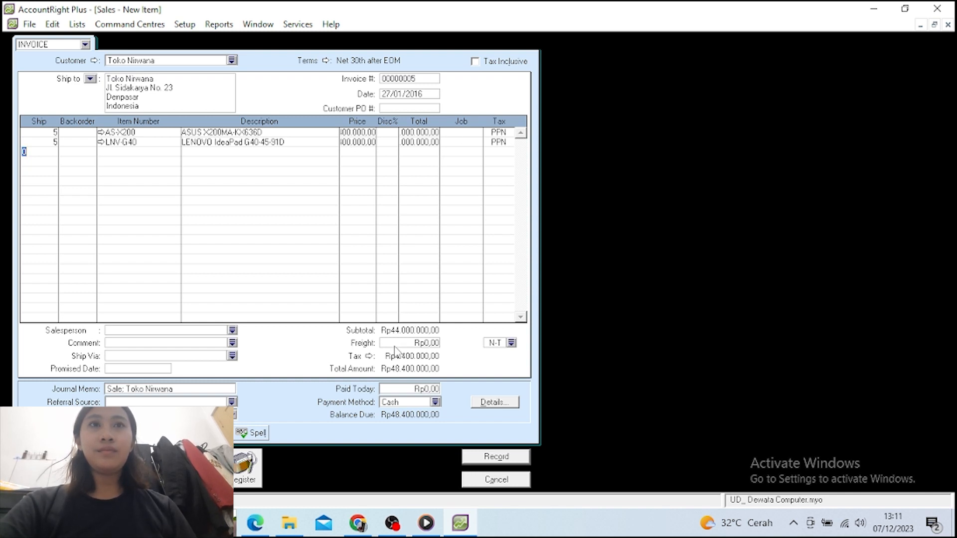
Enter 48.400.000 as paid today and record the Toko Niwana invoice
click(402, 389)
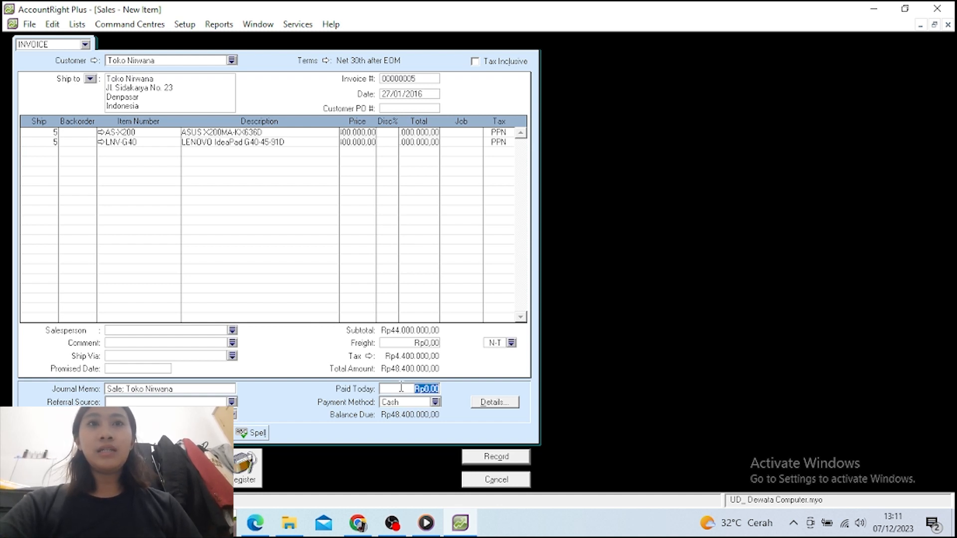
text(48)
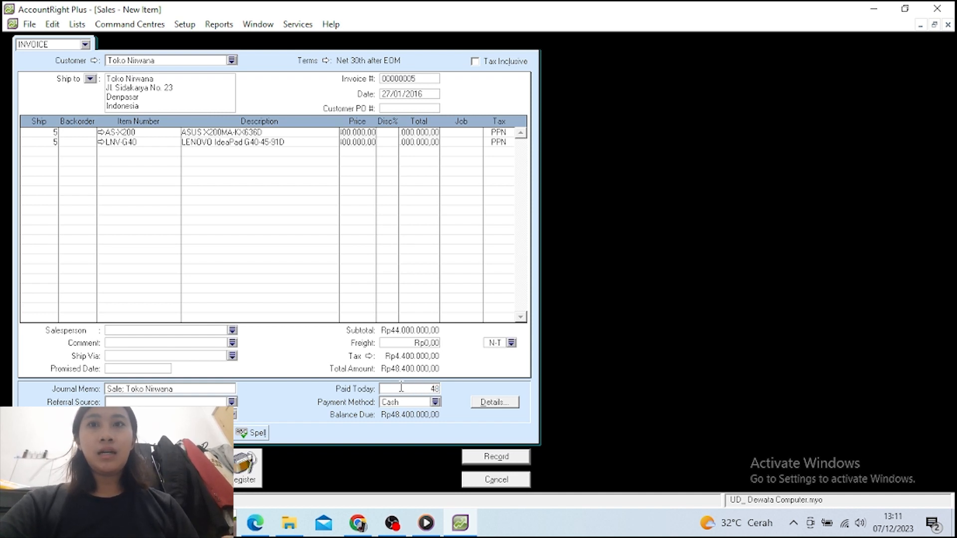
text(.400)
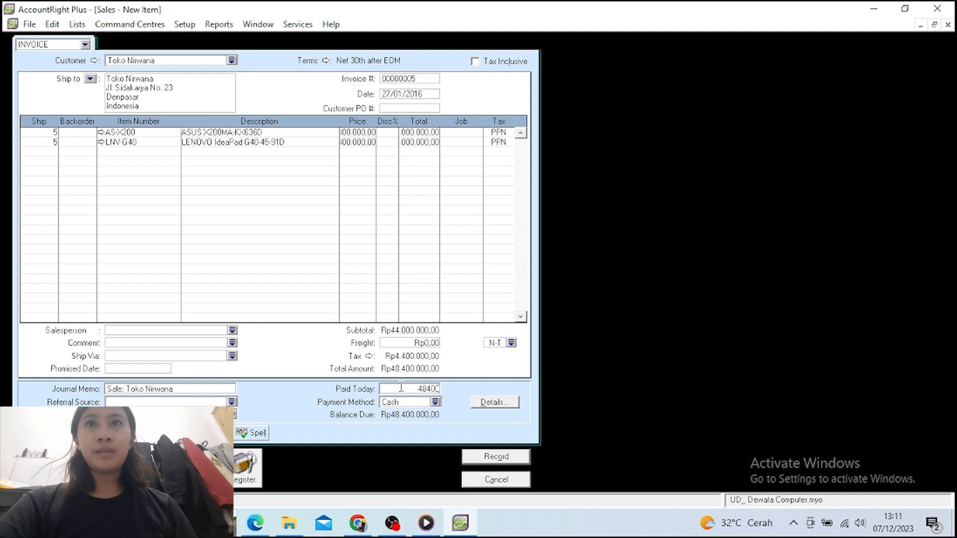
text(.000)
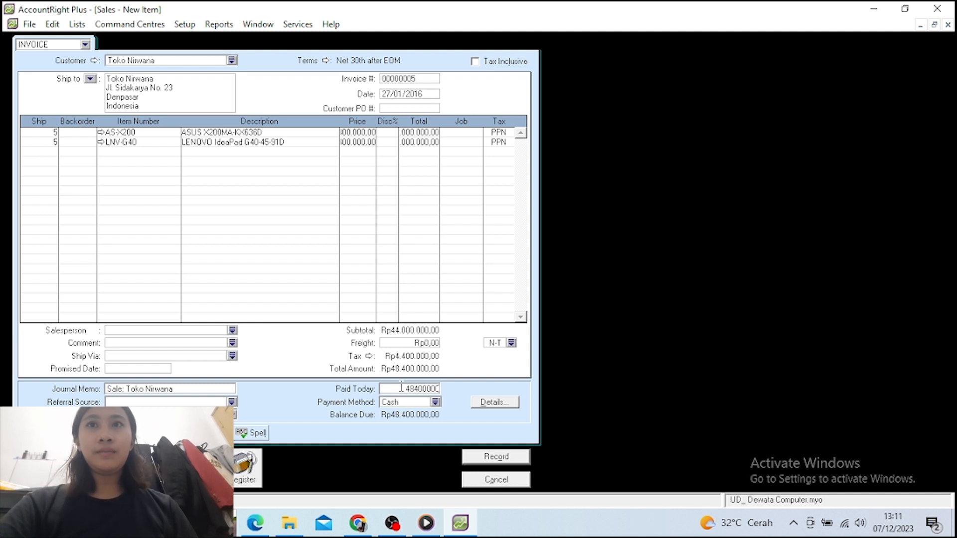
key(Tab)
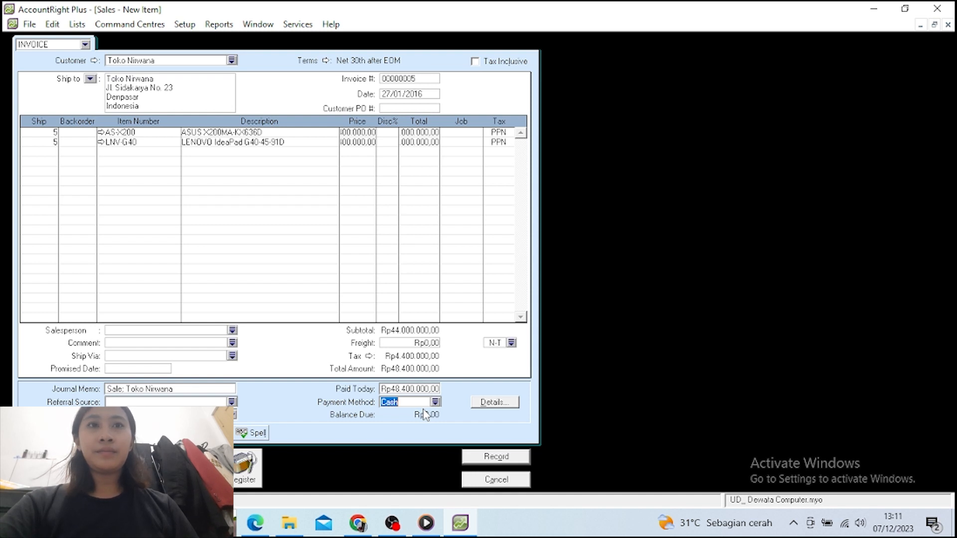
click(485, 458)
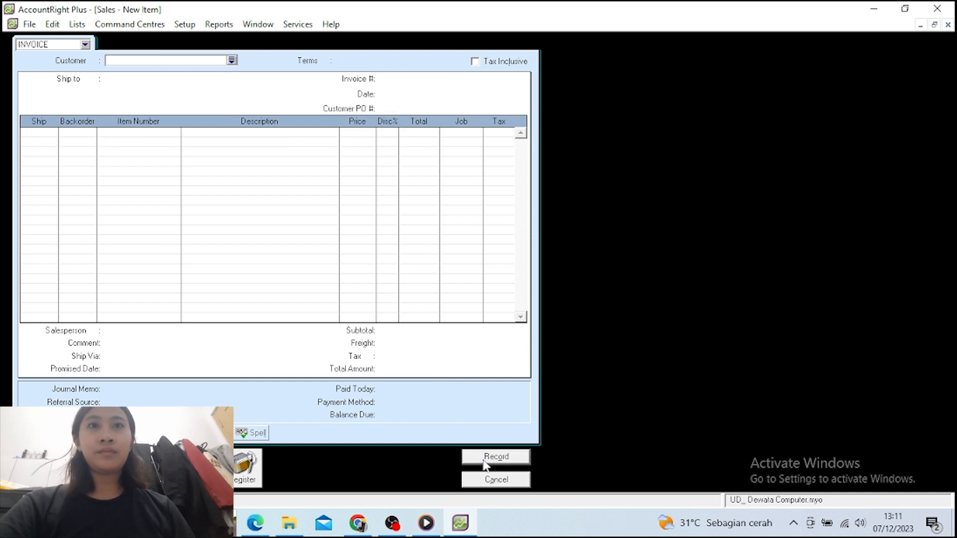
Cancel the blank invoice and open a new journal entry from the Accounts area
click(489, 479)
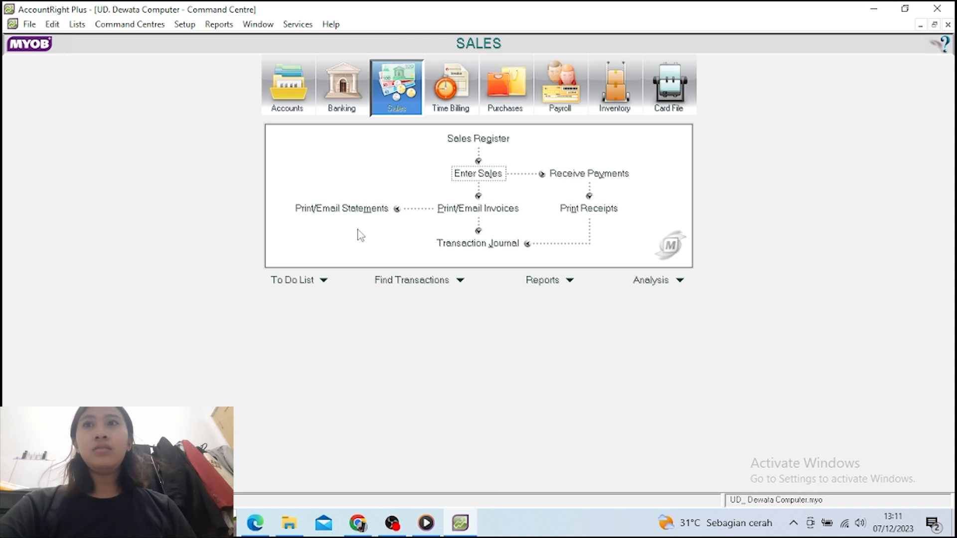
click(287, 88)
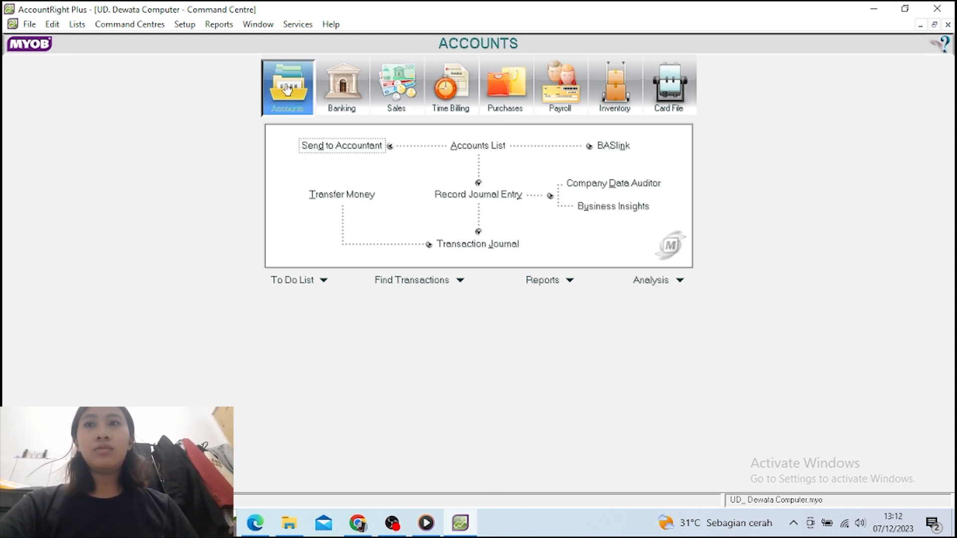
click(488, 195)
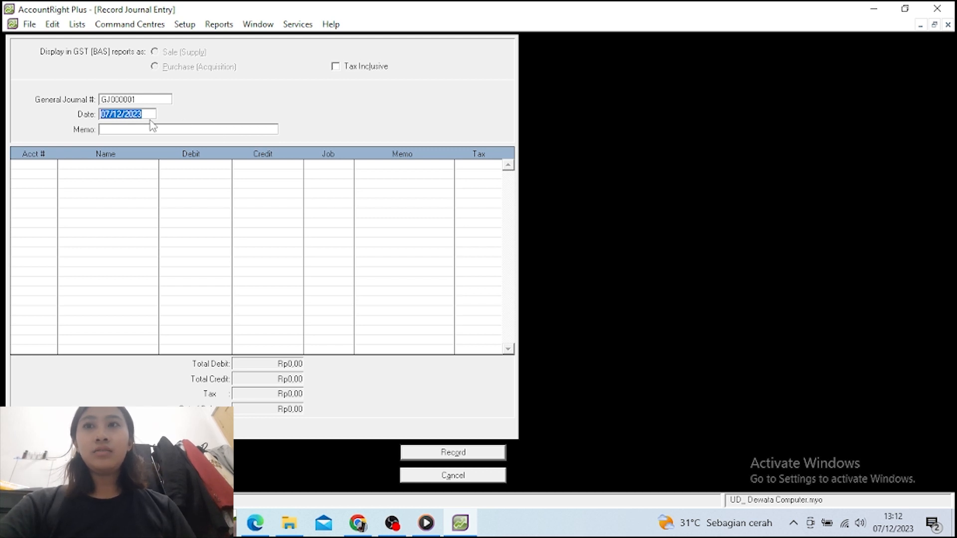
Enter journal date 30/01/2016 and memo 'Pembayaran Beban-Beban'
text(30/01)
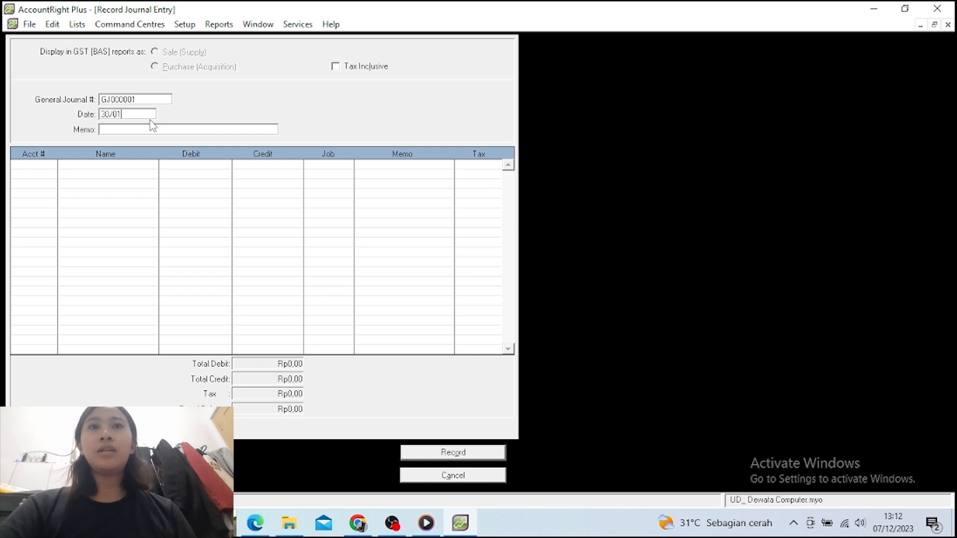
text(/)
text(2016)
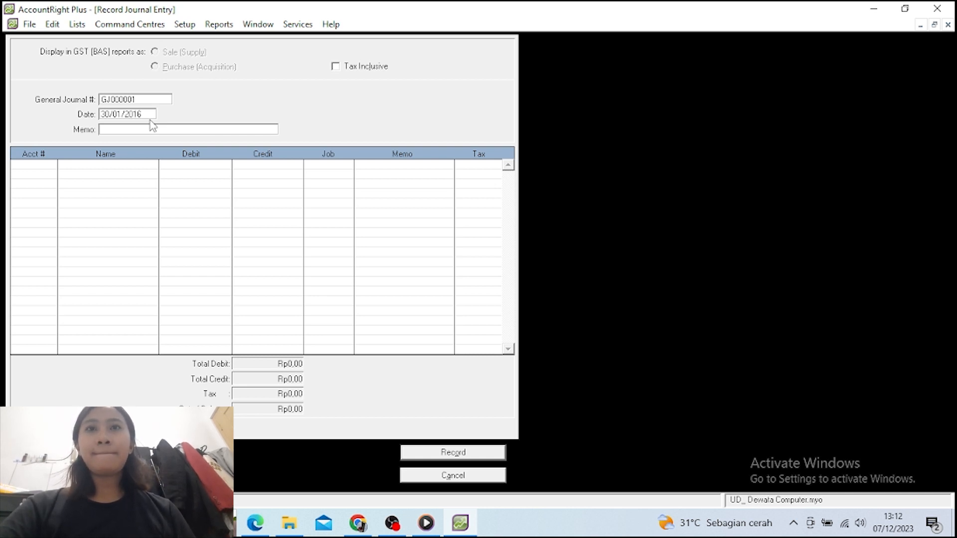
key(Tab)
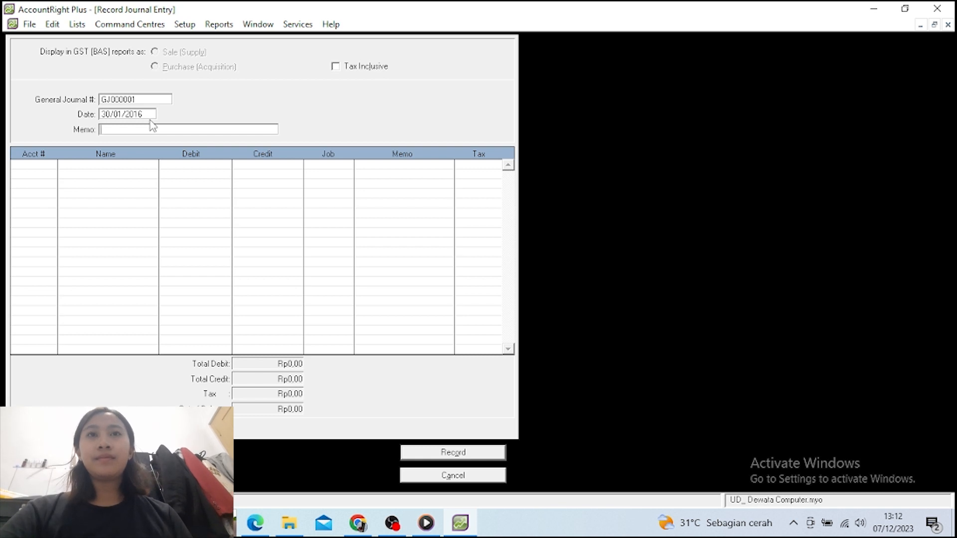
text(Pemb)
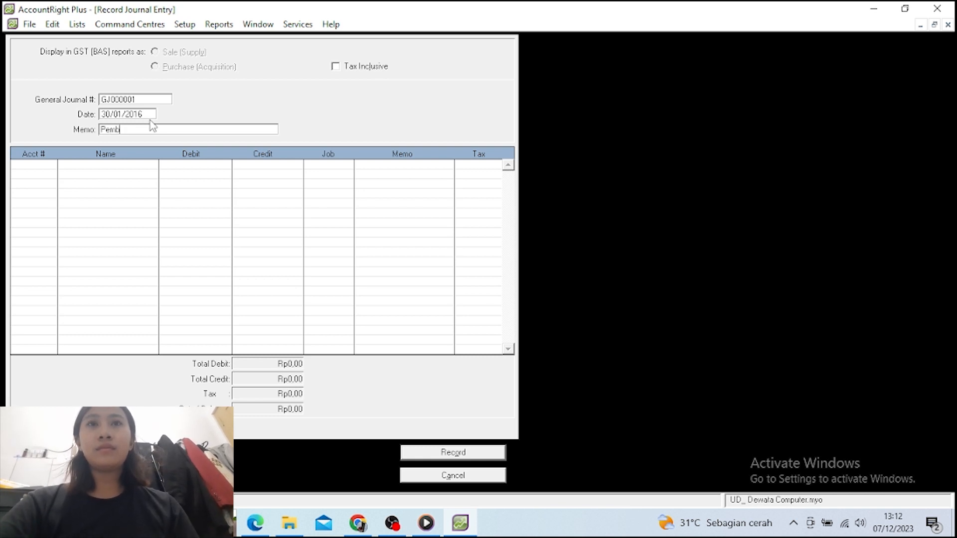
text(ayaran )
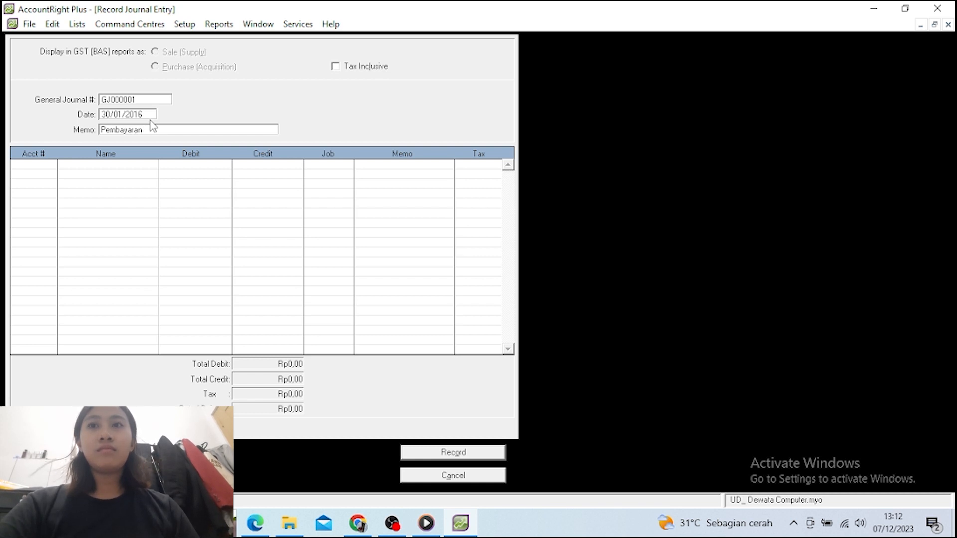
text(Be)
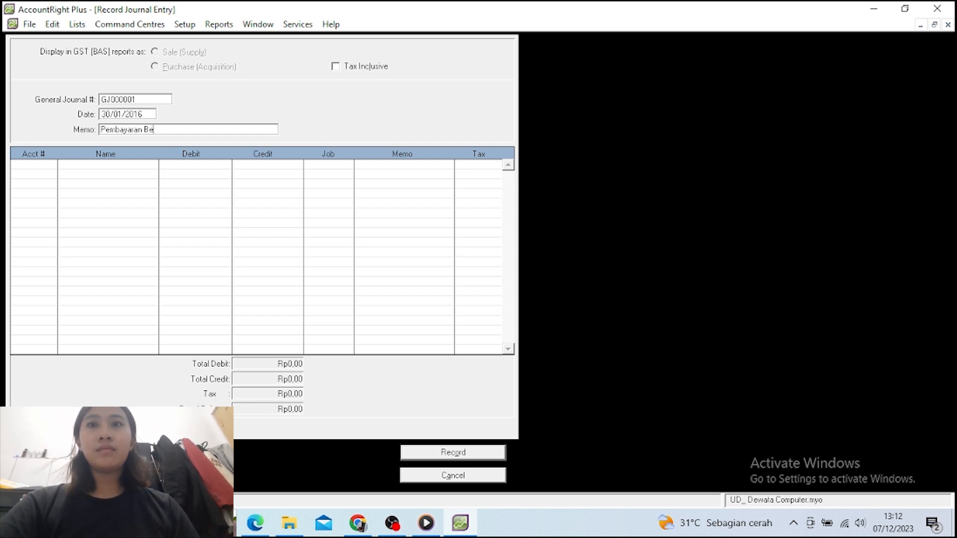
text(ban-)
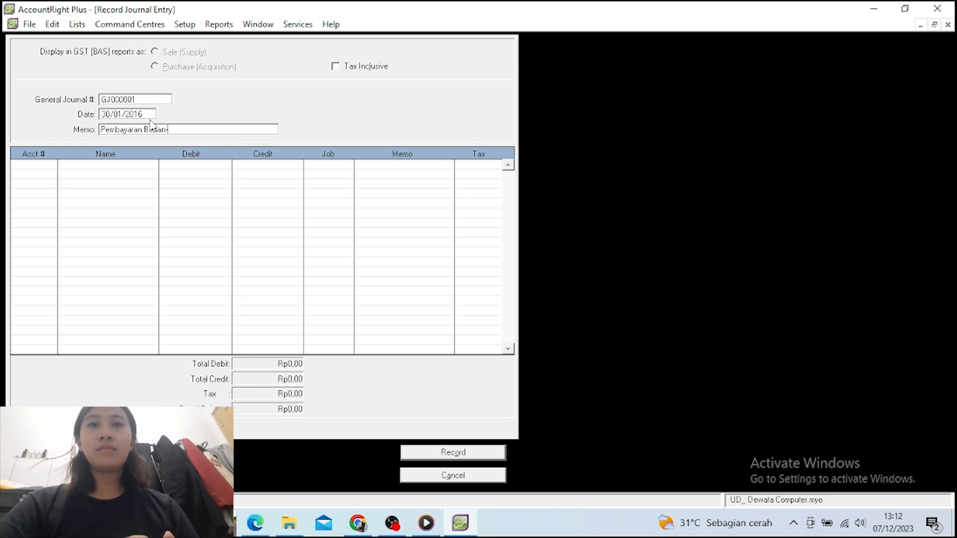
text(Beban)
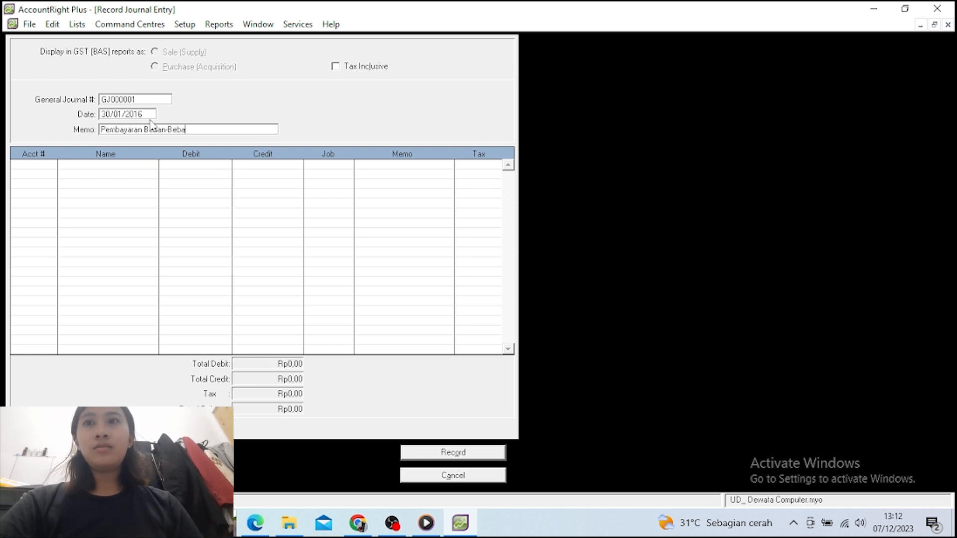
key(Tab)
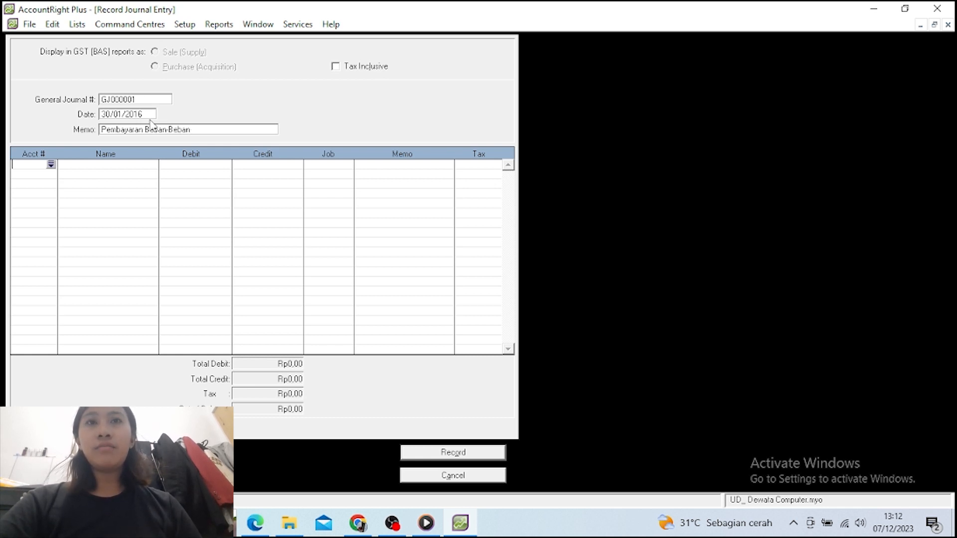
Debit Beban LAT (6-0512) 600.000 and Beban Gaji (6-0511) 1.100.000 on the first two journal lines
click(50, 165)
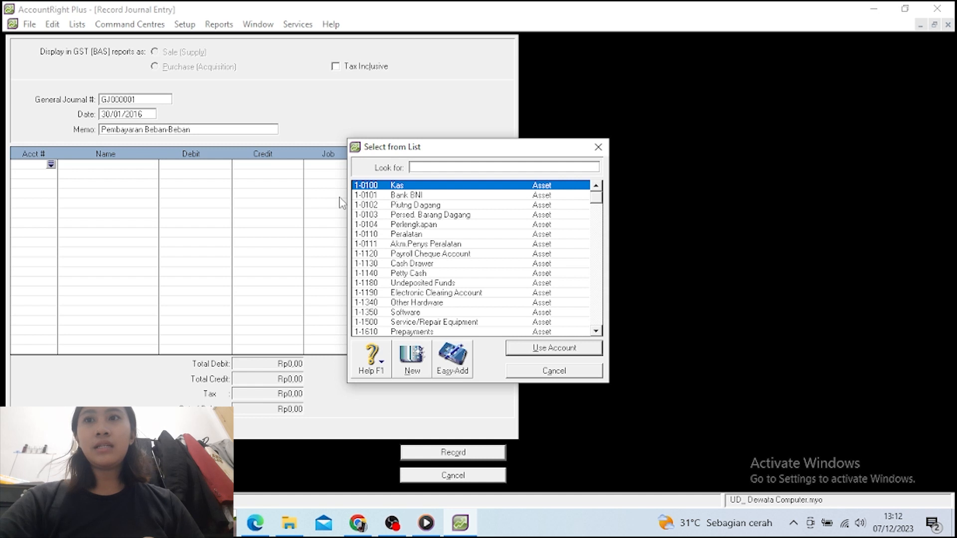
text(6)
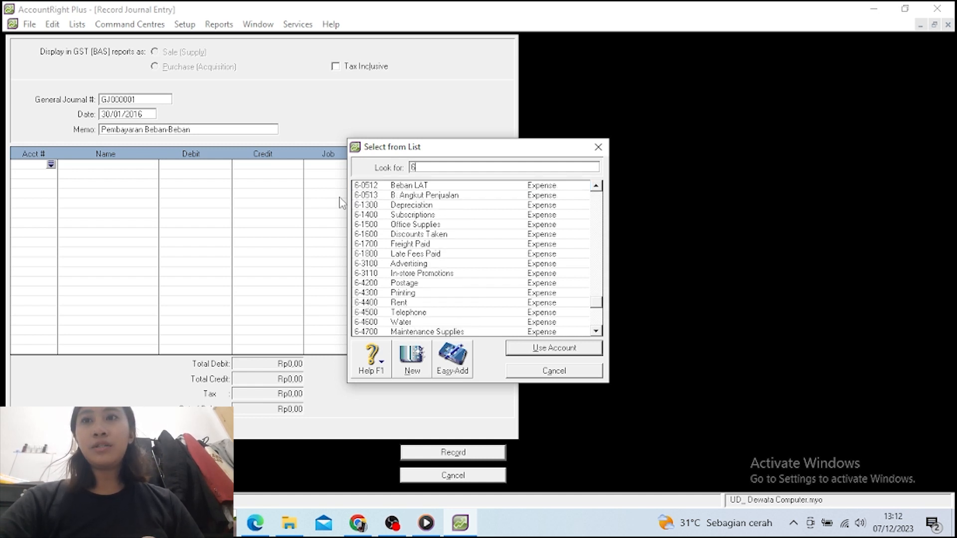
click(404, 187)
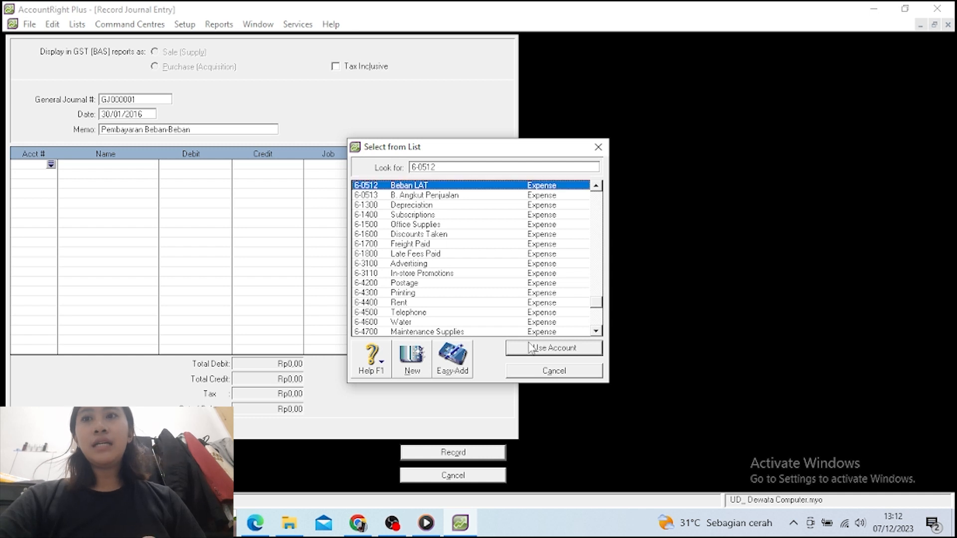
click(530, 348)
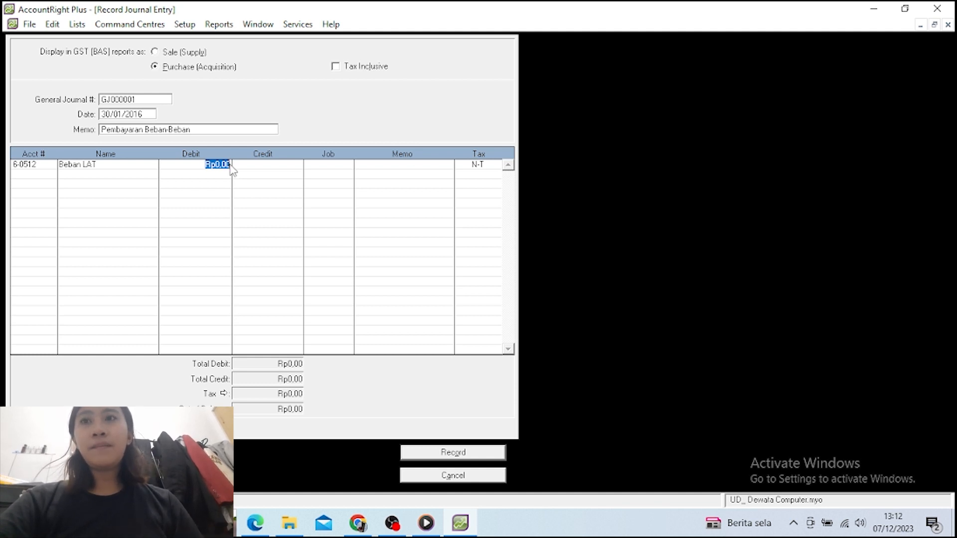
text(600.)
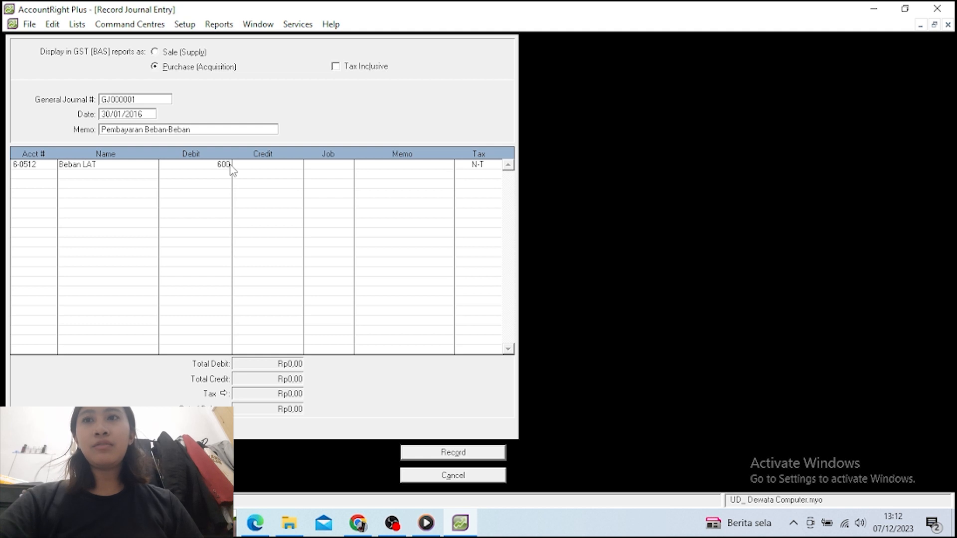
text(000)
key(Return)
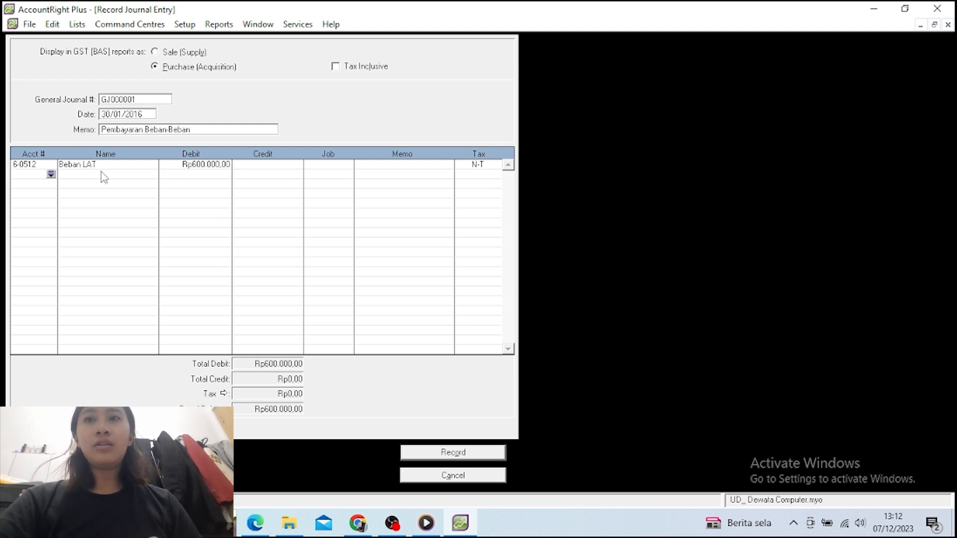
click(51, 174)
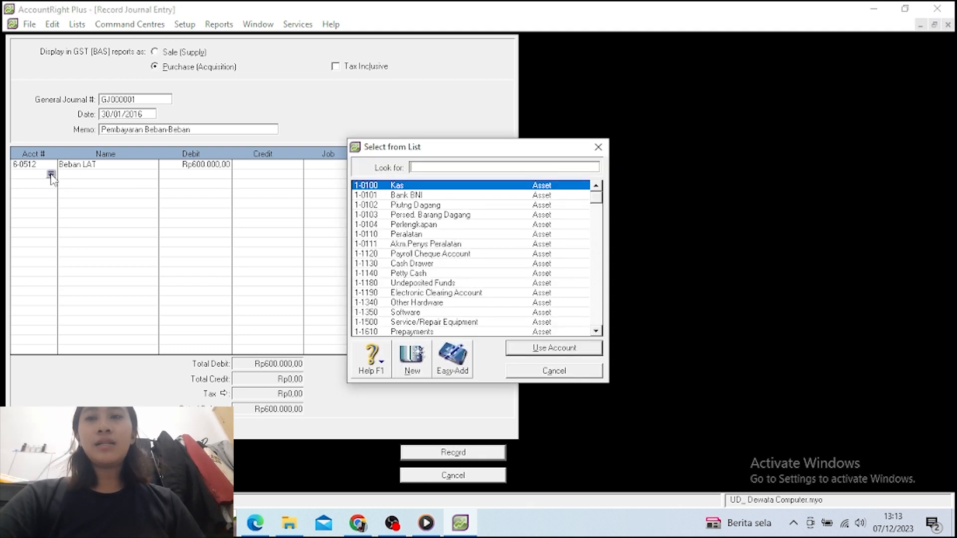
text(6-0511)
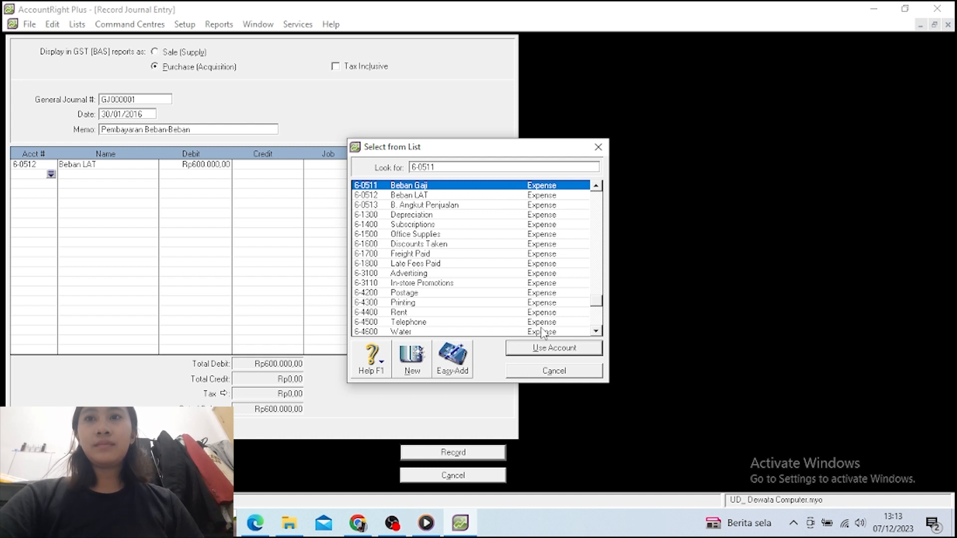
click(541, 345)
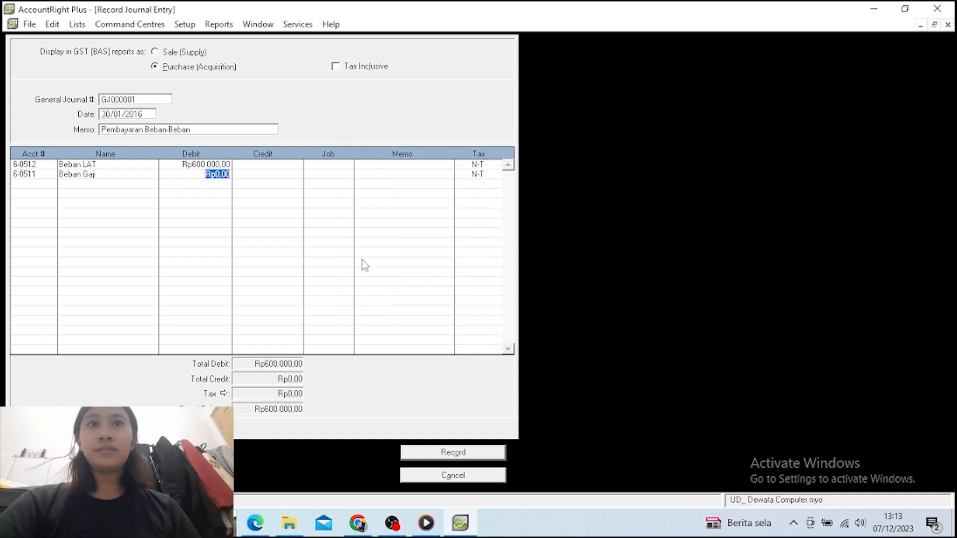
text(1)
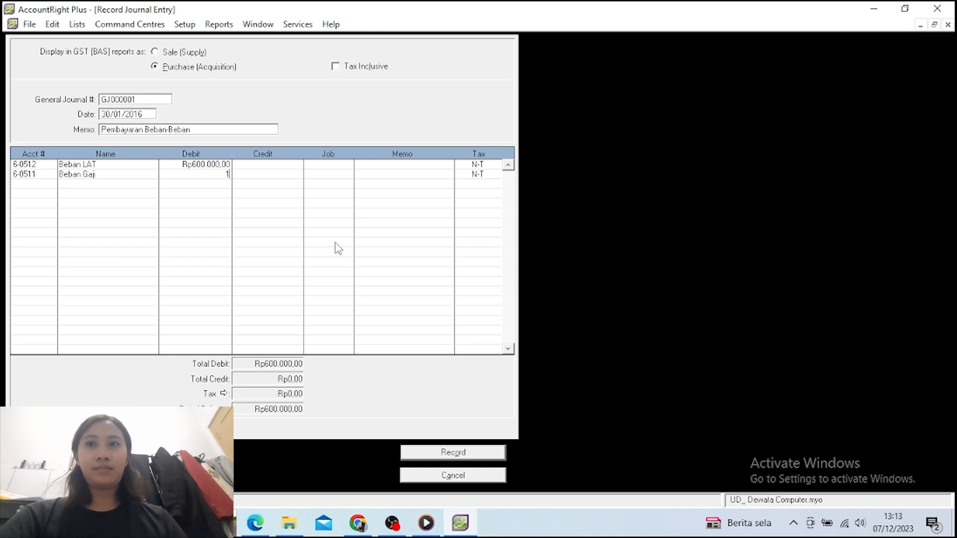
text(.100)
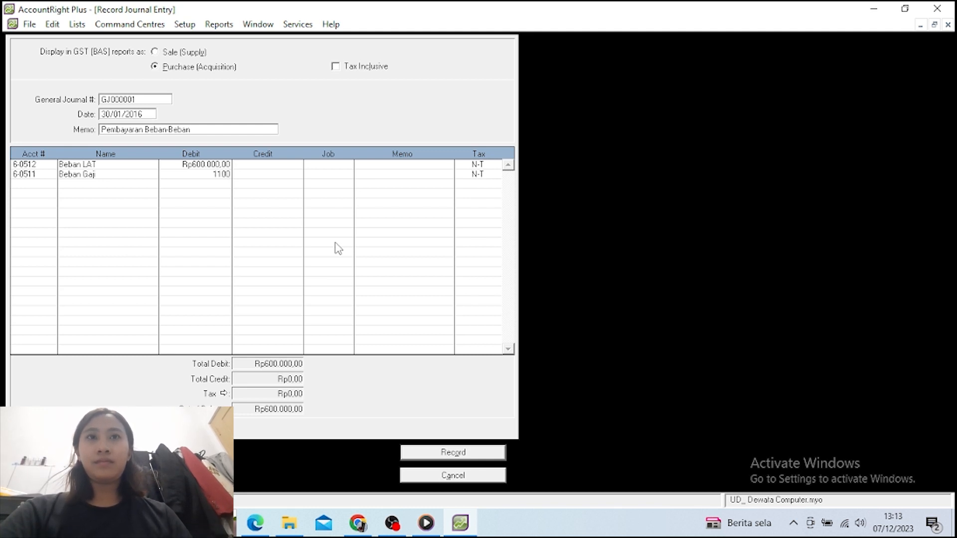
text(.000)
key(Return)
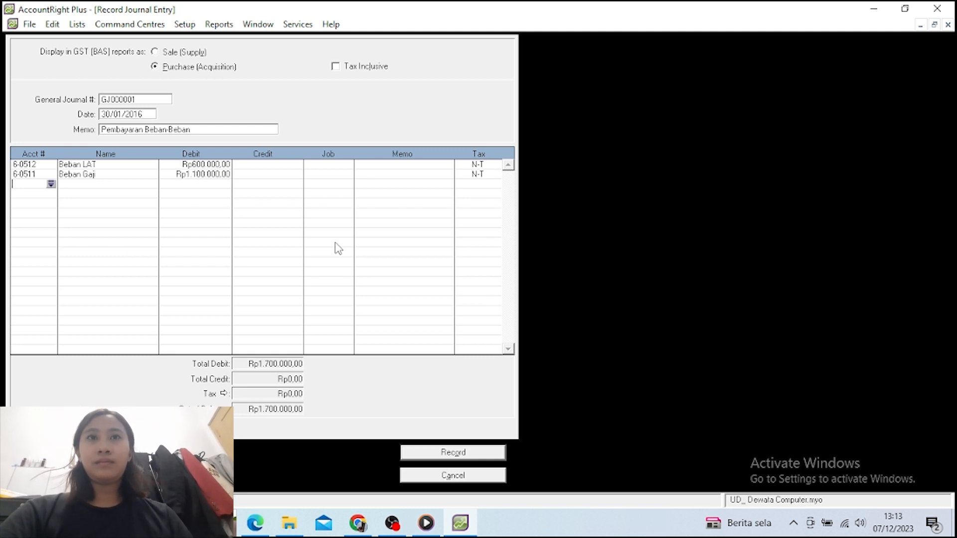
Add a 350.000 debit to B. Angkut Penjualan (6-0513) on the third line
click(50, 185)
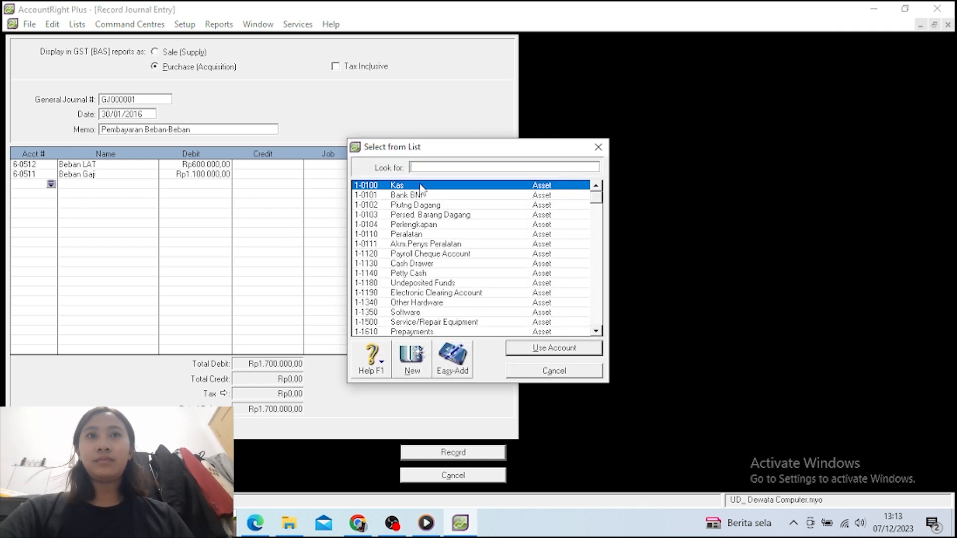
text(6)
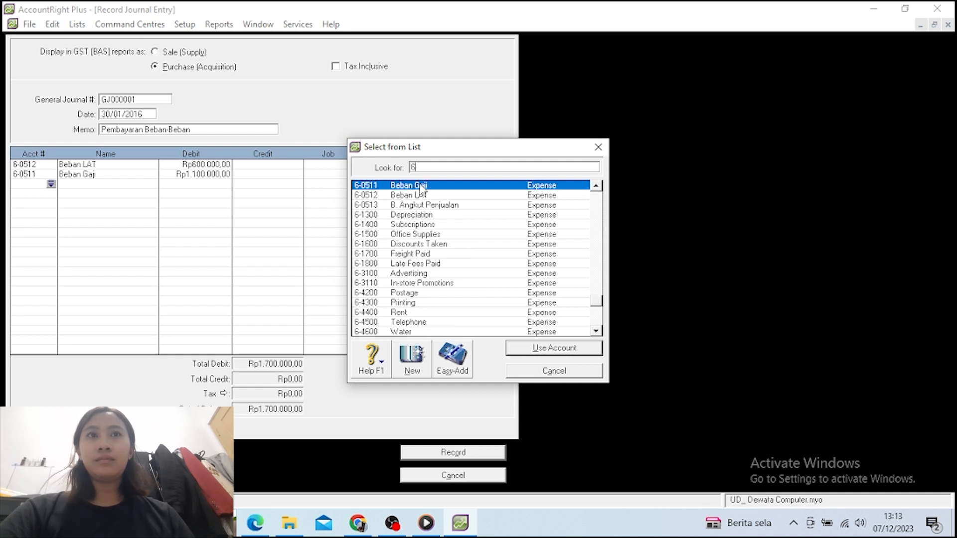
click(428, 206)
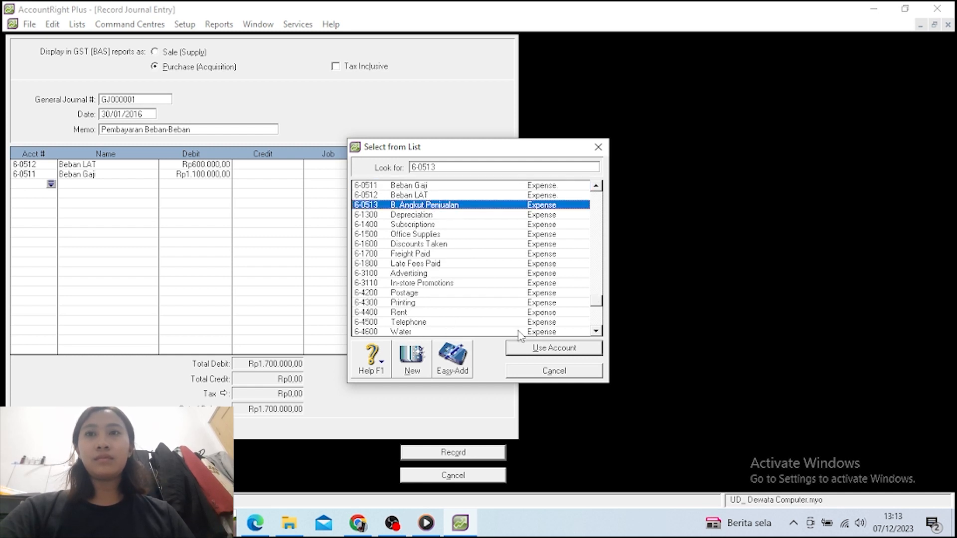
click(526, 349)
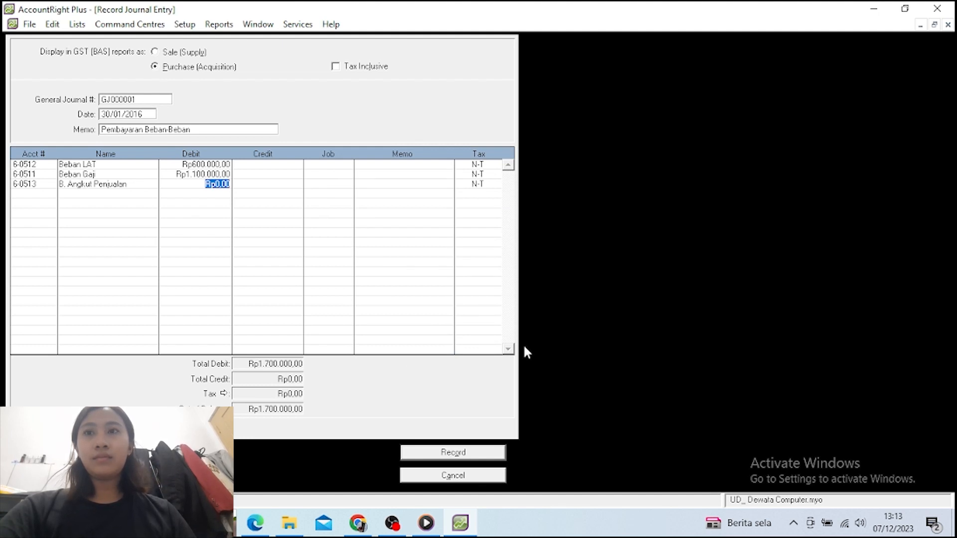
text(350)
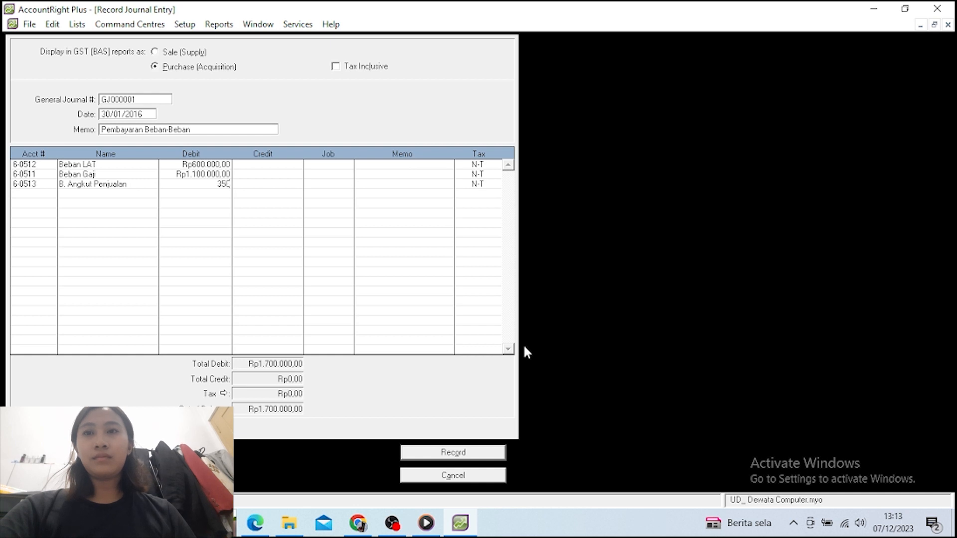
text(.000)
key(Return)
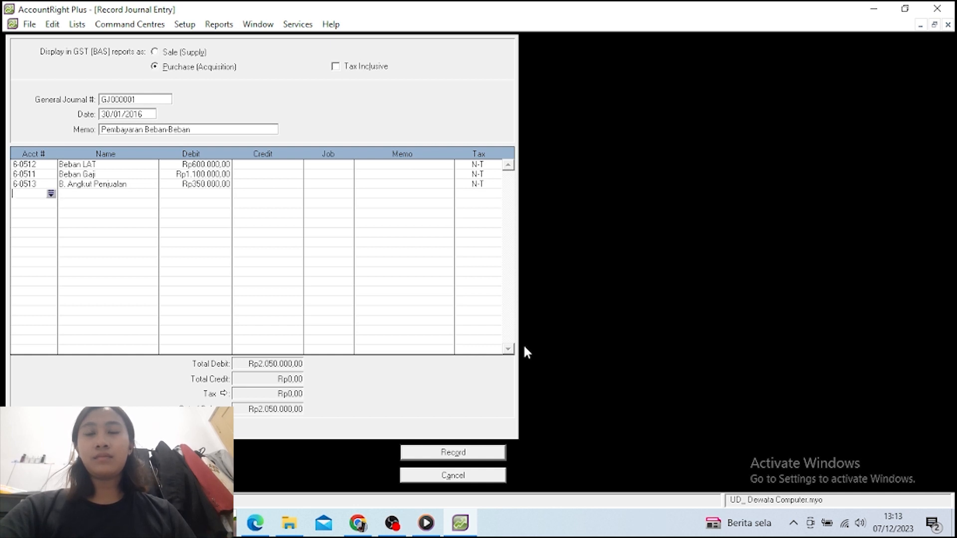
Add a 650.000 debit to B. Angkut Pembelian (5-0503) on the fourth line
click(51, 194)
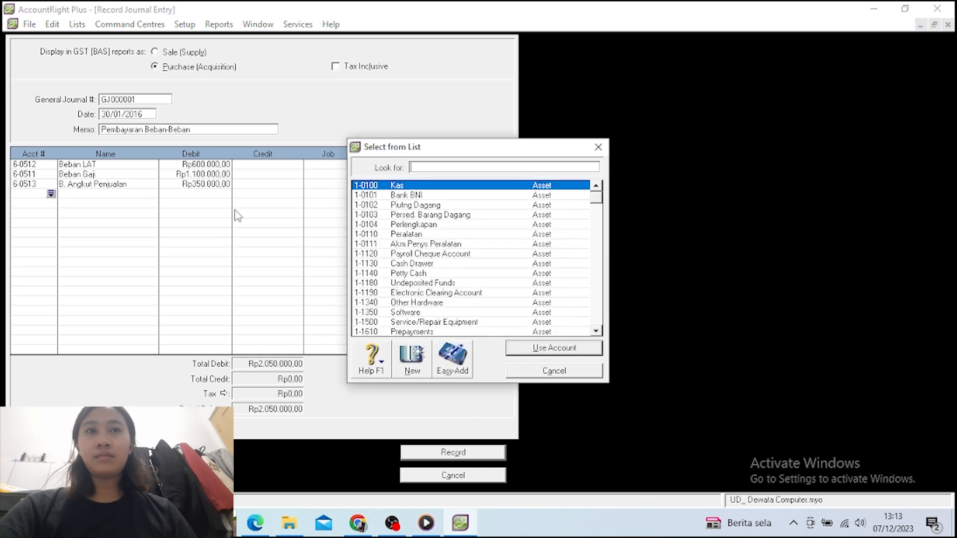
text(6)
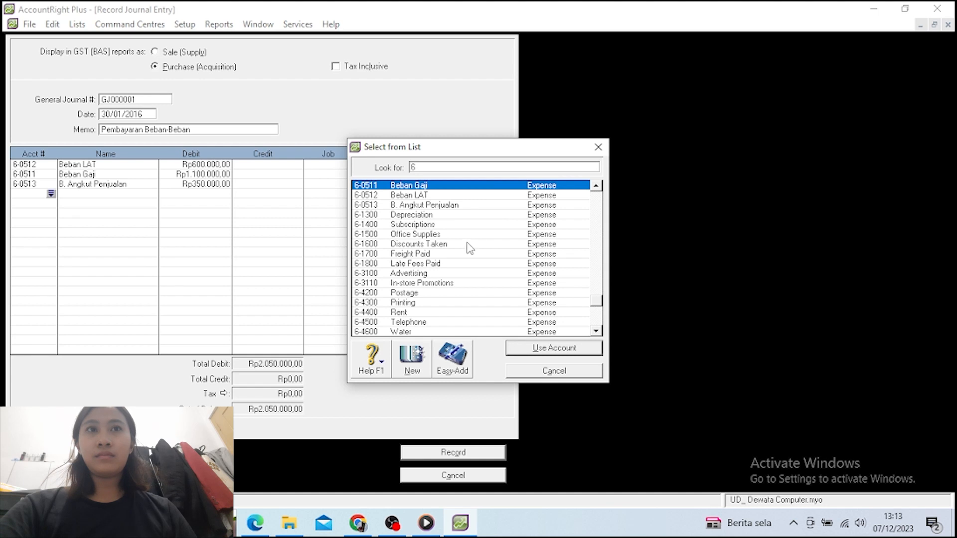
key(BackSpace)
text(5)
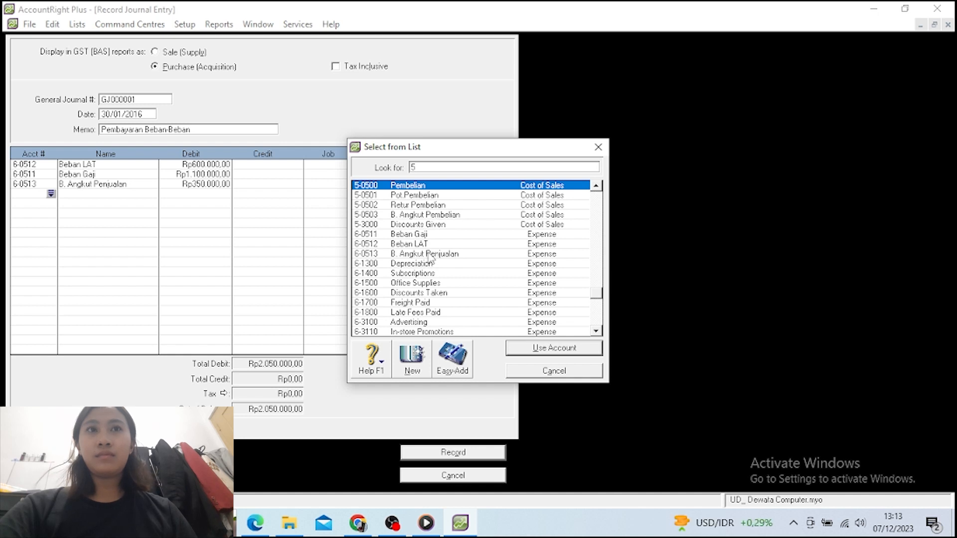
click(420, 219)
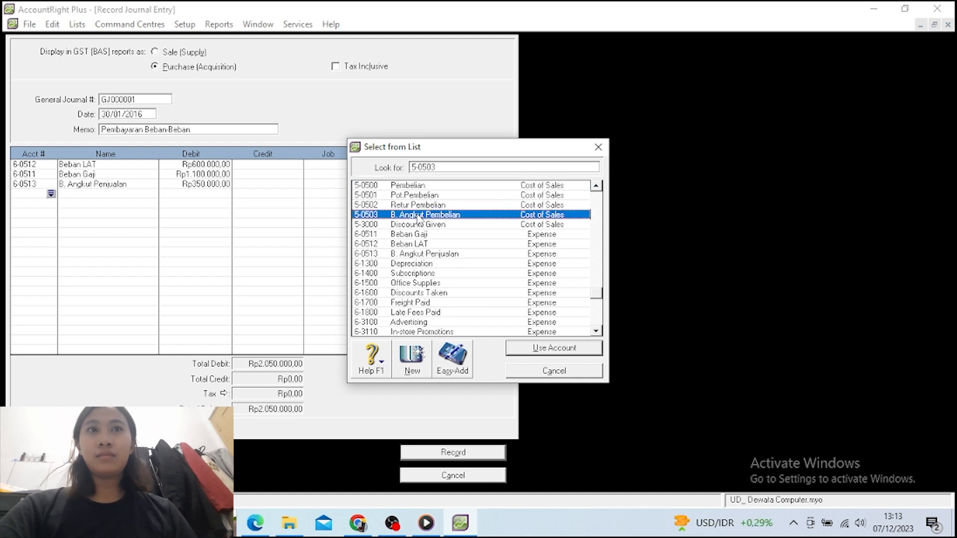
click(530, 355)
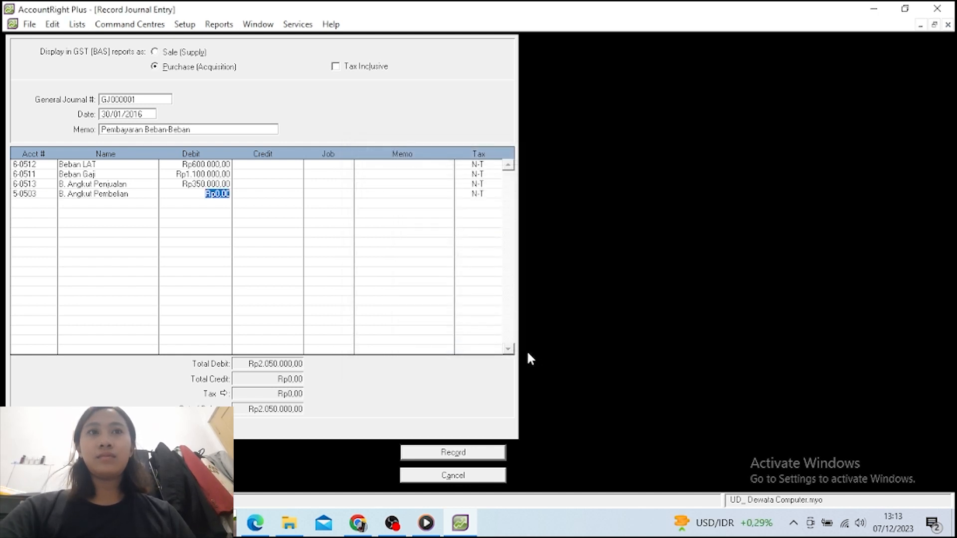
text(6)
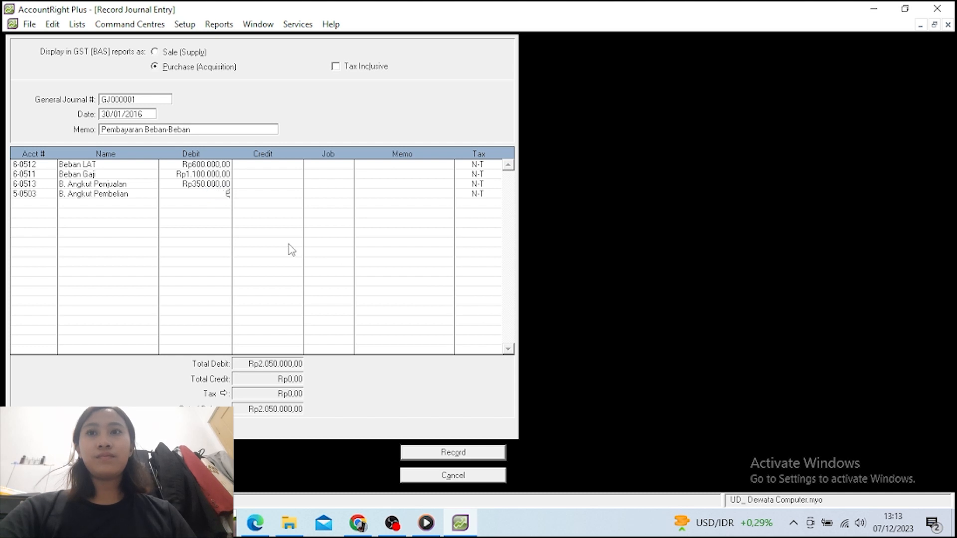
text(50.0000)
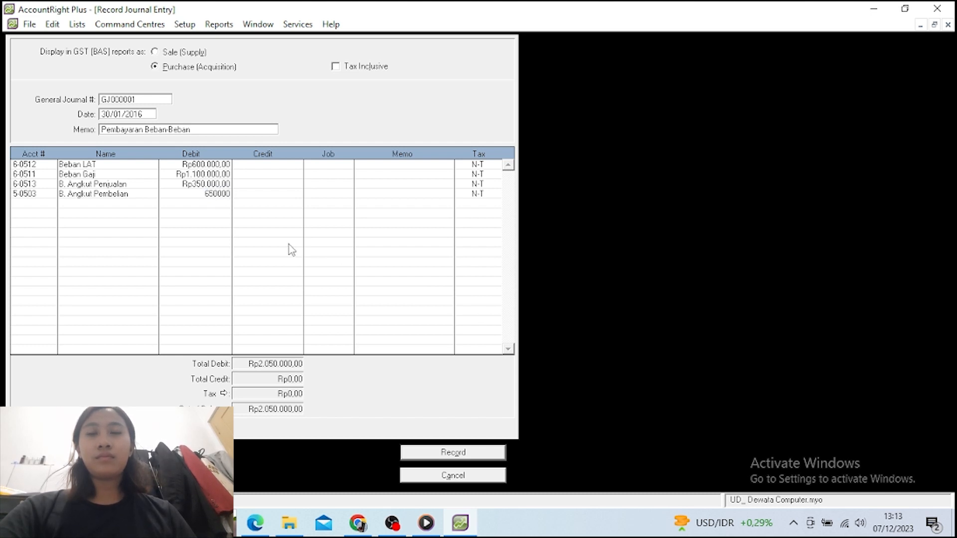
key(Return)
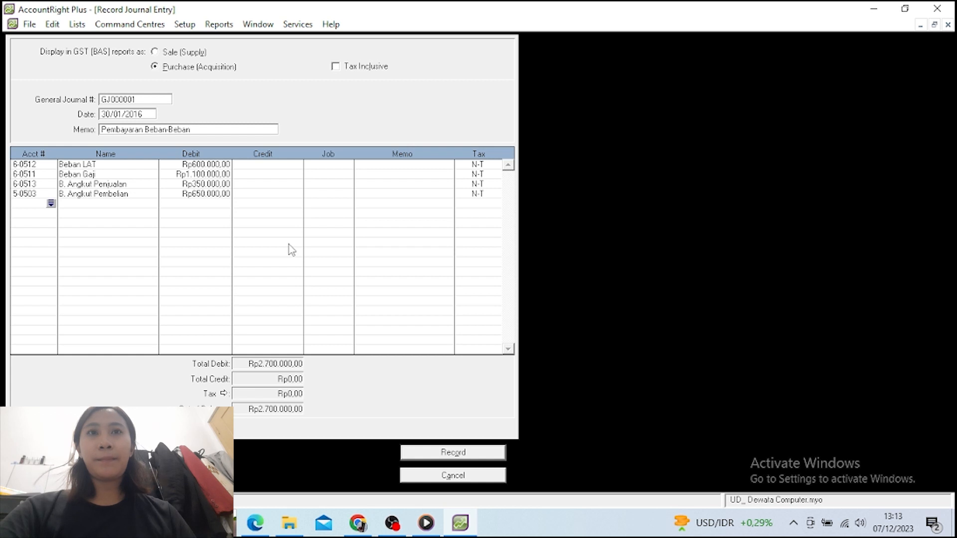
Credit Kas (1-0100) Rp2.700.000,00 to balance GJ000001, record it, and close the form
click(51, 204)
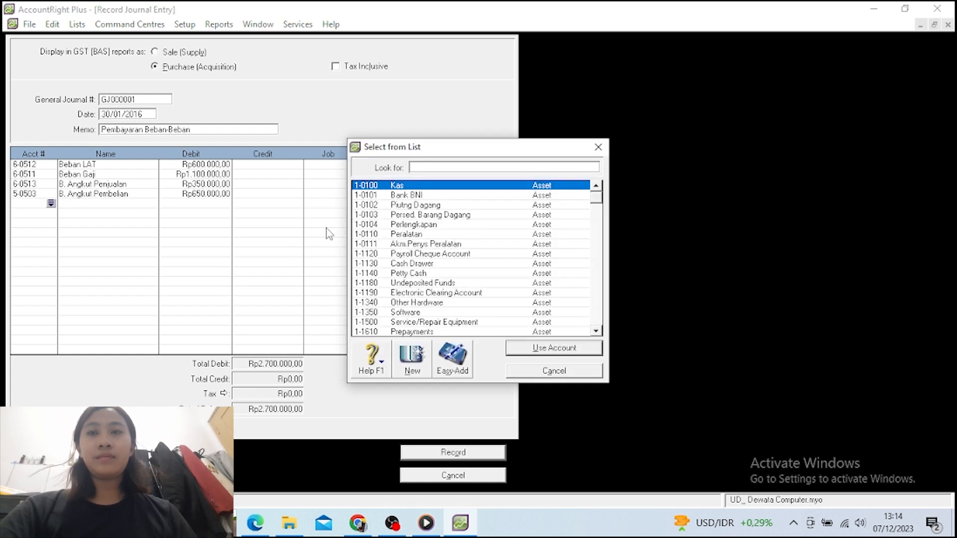
click(368, 190)
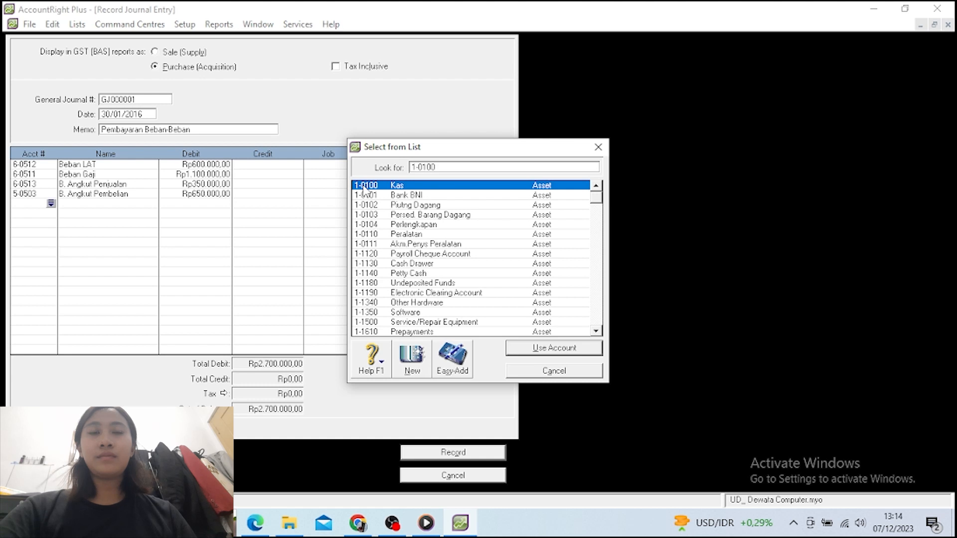
click(538, 348)
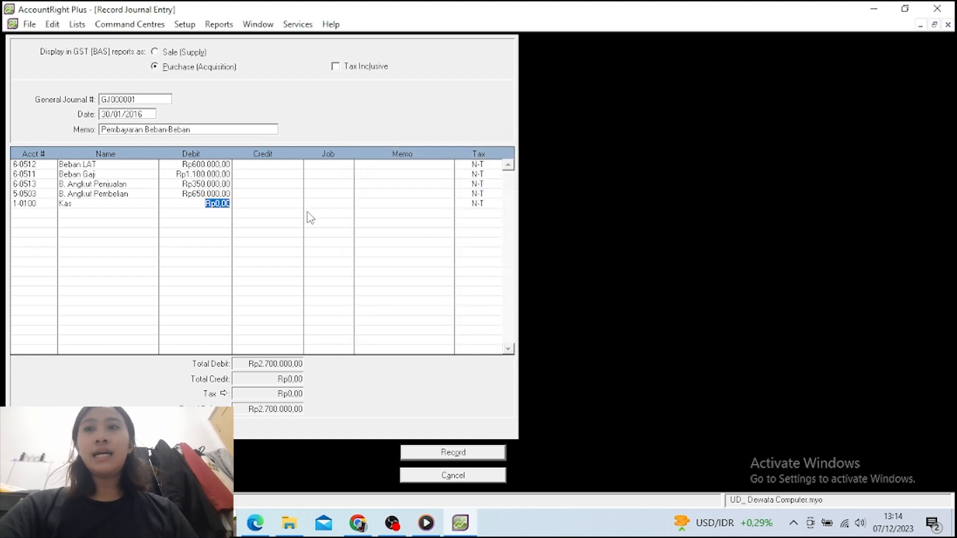
click(272, 203)
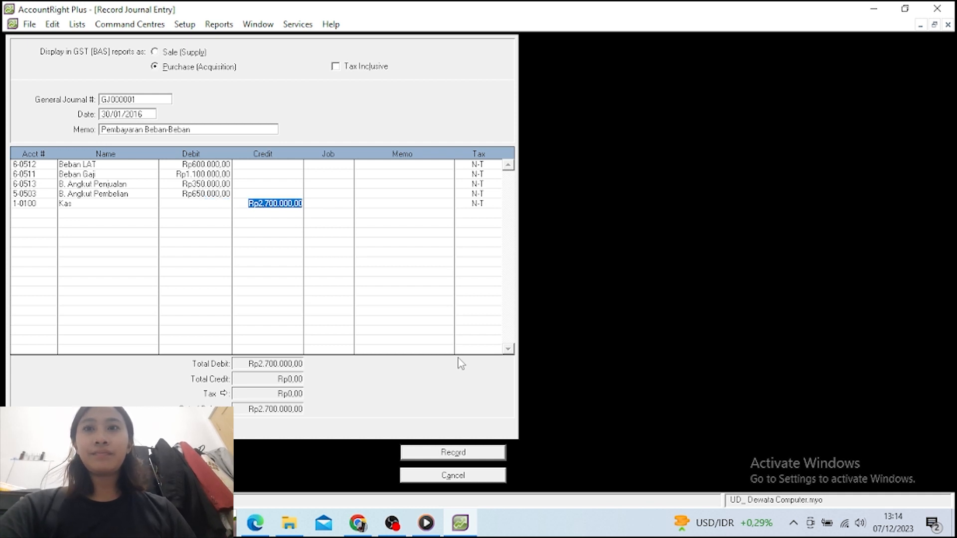
key(Return)
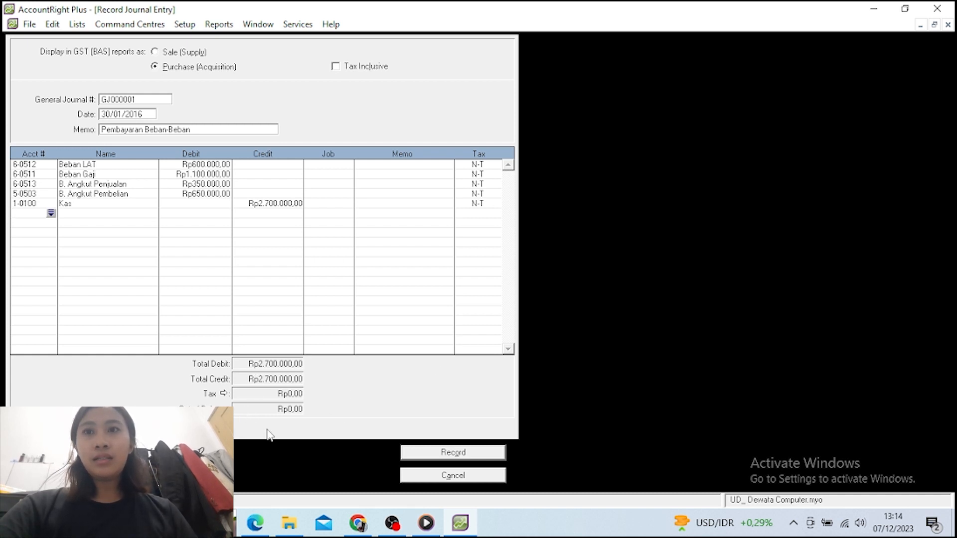
click(442, 456)
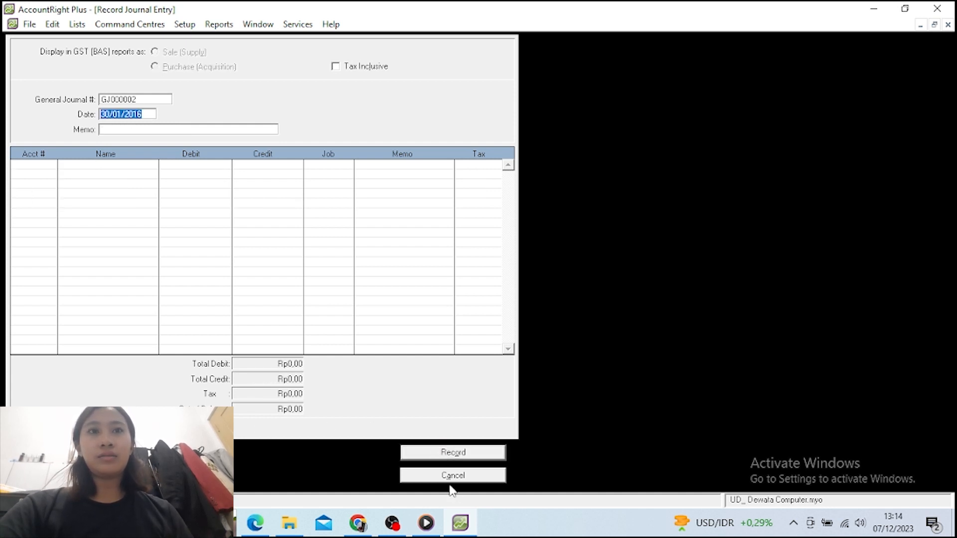
click(447, 481)
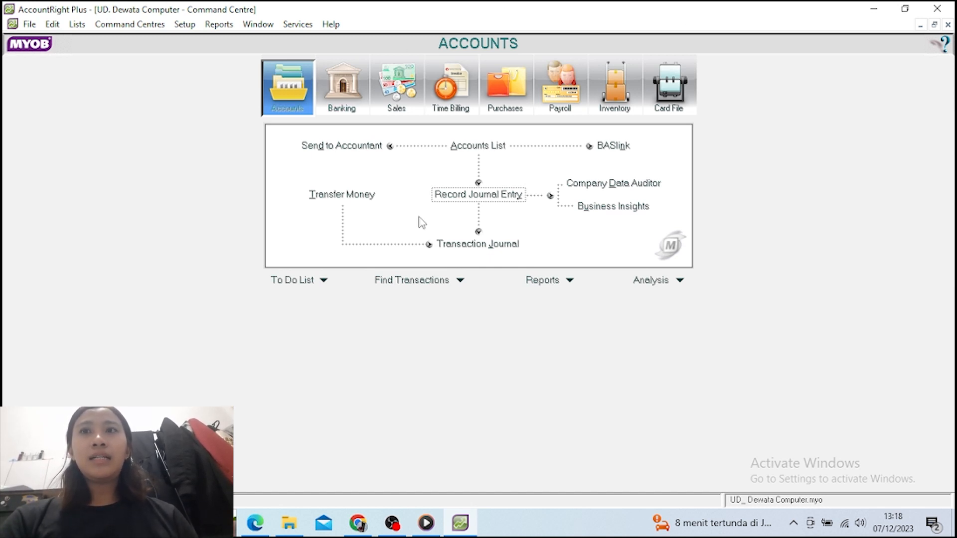
Show the Transaction Journal for all journals dated 01/01/2016 to 31/01/2016
click(459, 245)
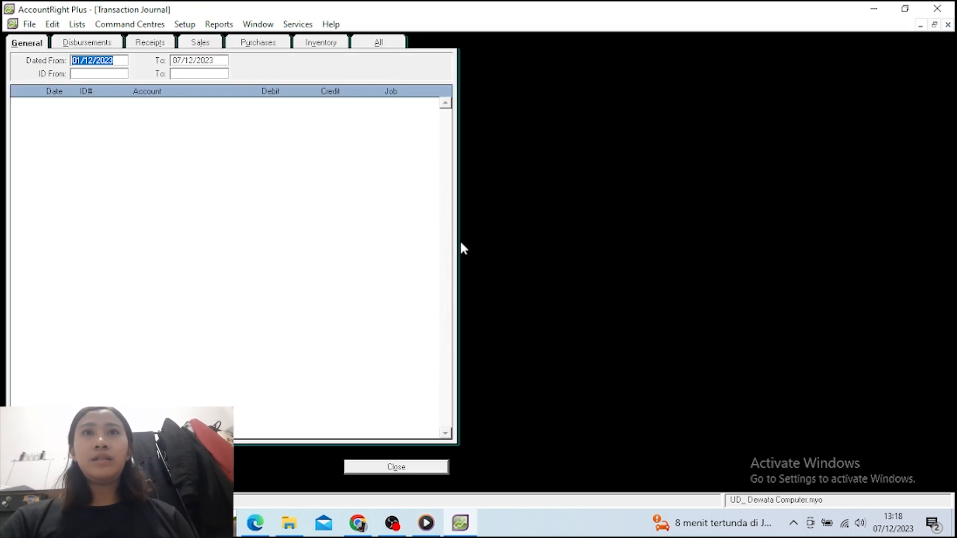
click(356, 44)
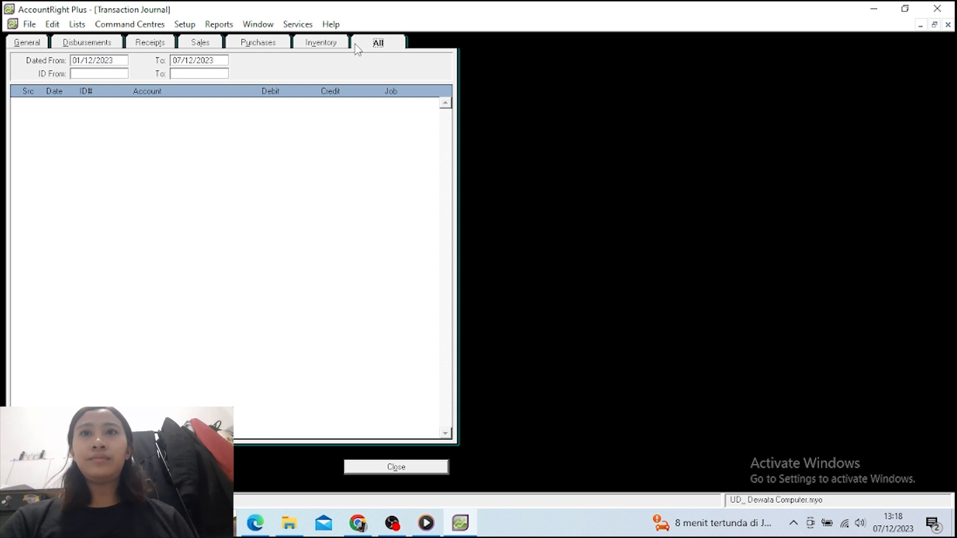
click(116, 60)
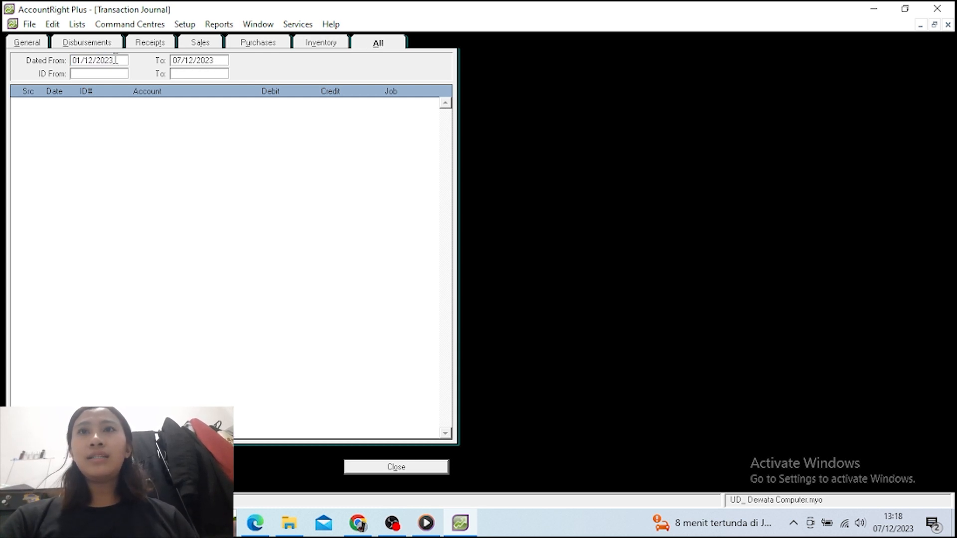
key(BackSpace)
key(BackSpace)
key(BackSpace)
key(BackSpace)
key(BackSpace)
key(BackSpace)
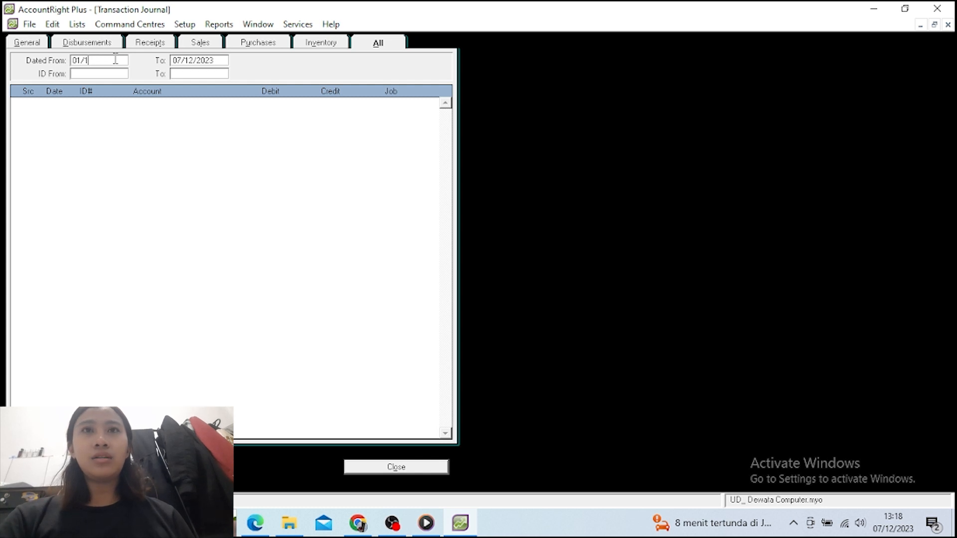
key(BackSpace)
text(01)
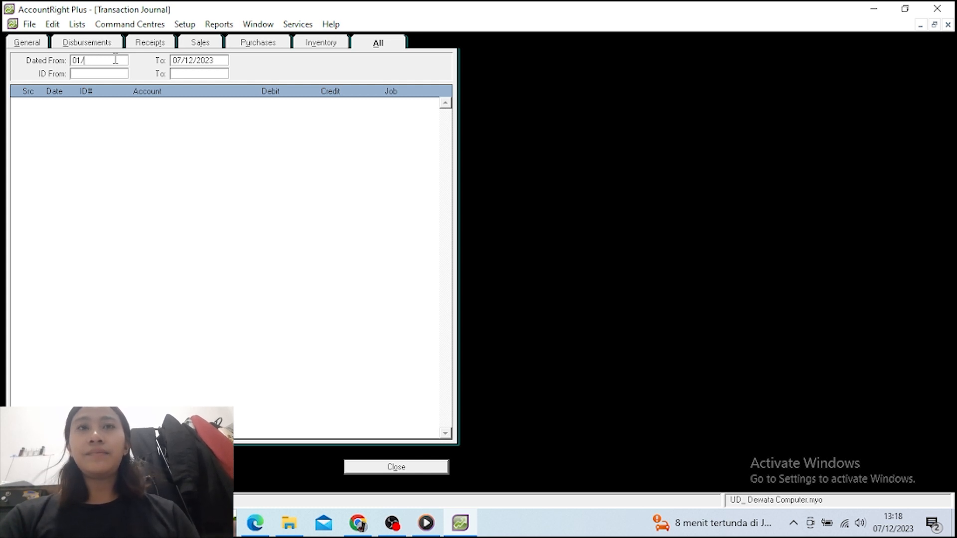
text(/)
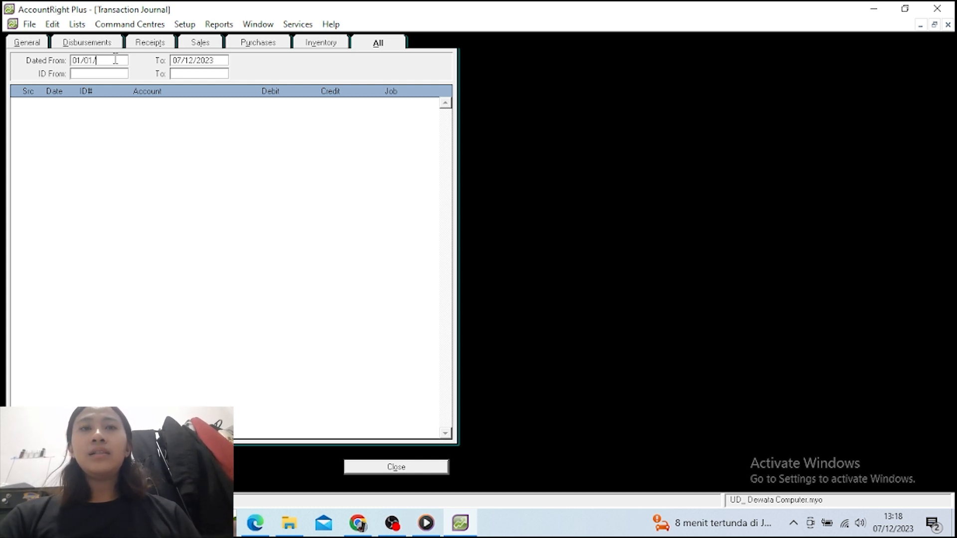
text(2016)
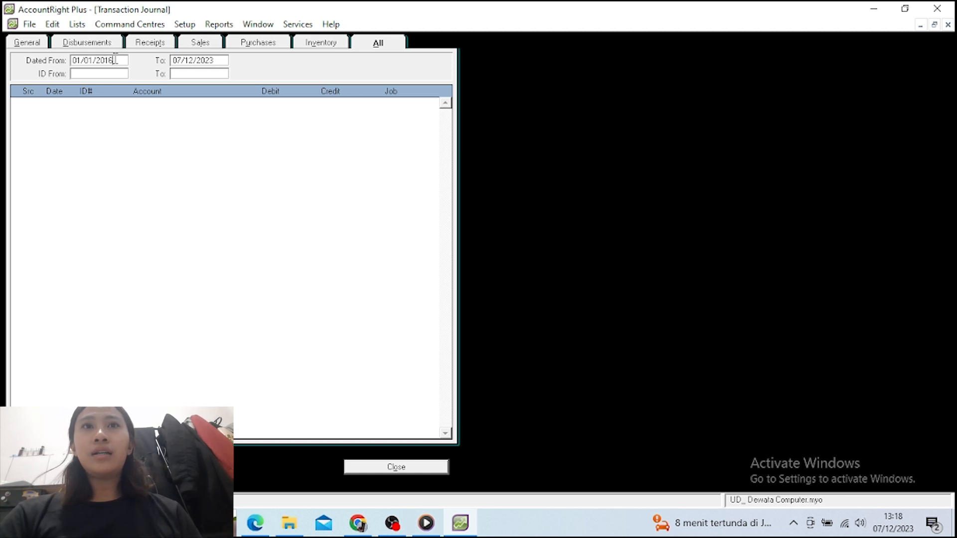
click(205, 61)
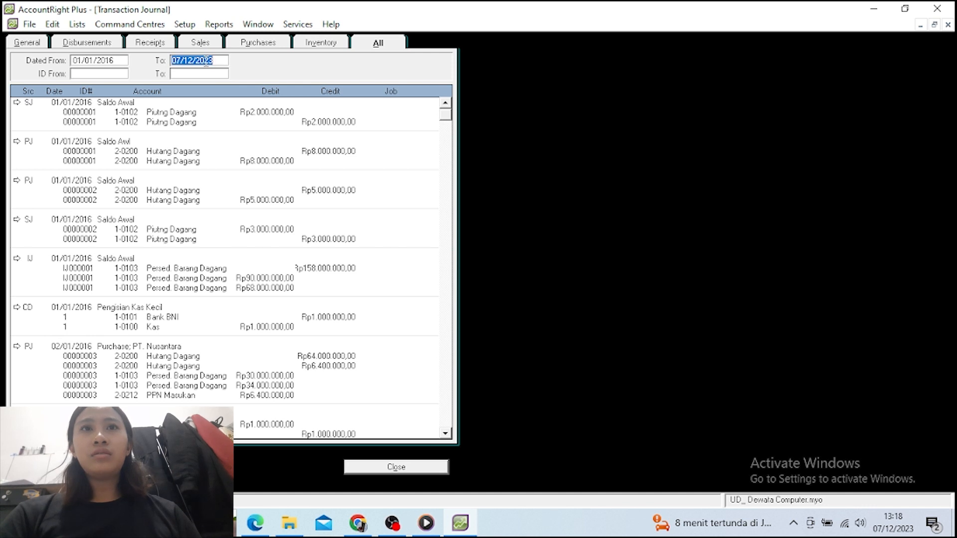
text(31/0)
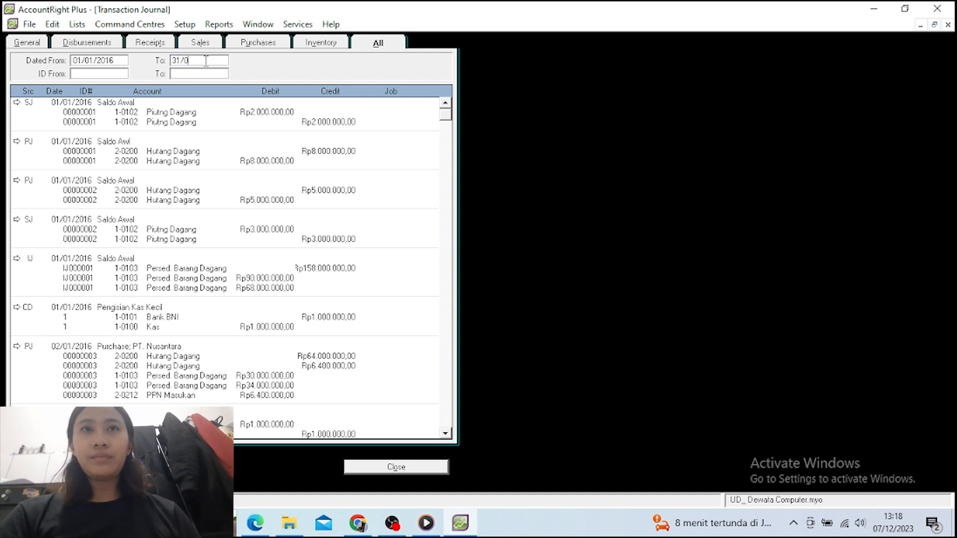
text(1/2)
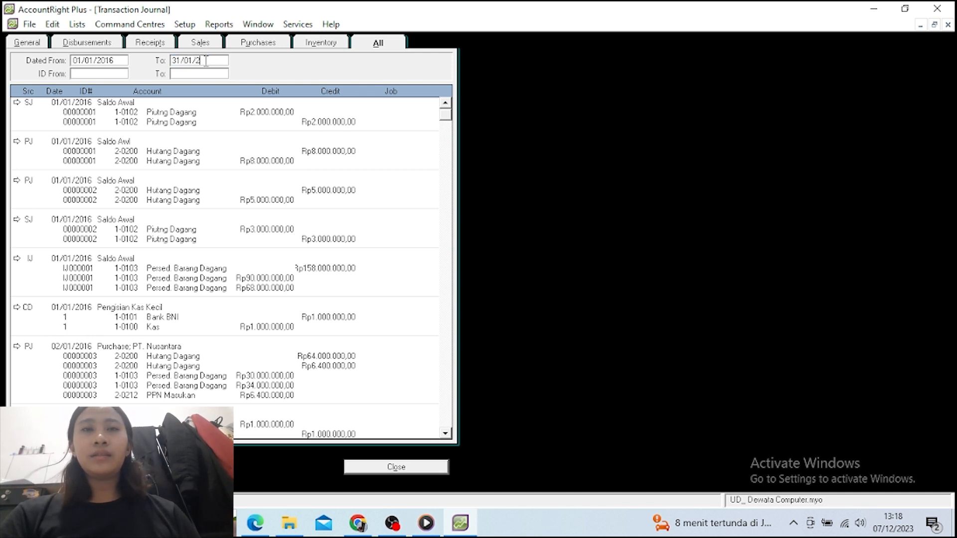
text(016)
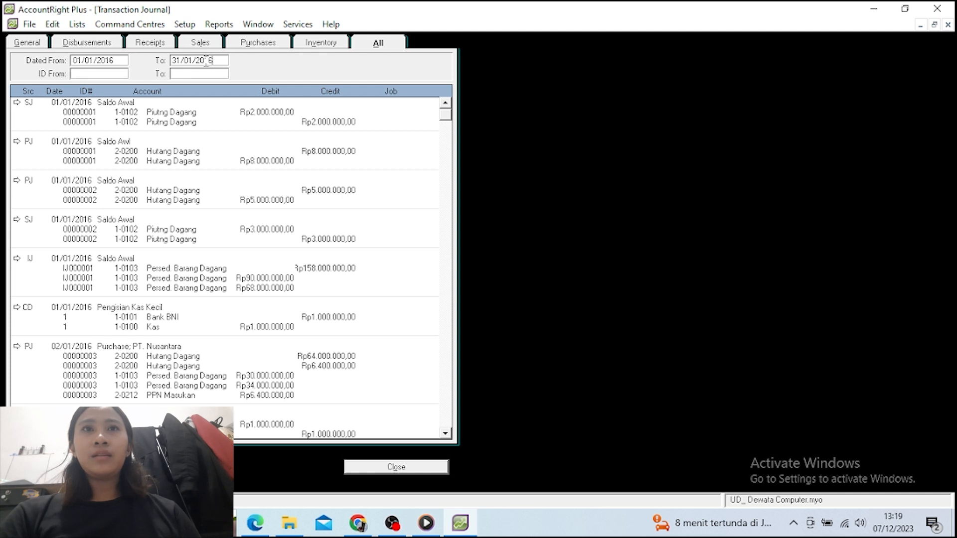
key(Tab)
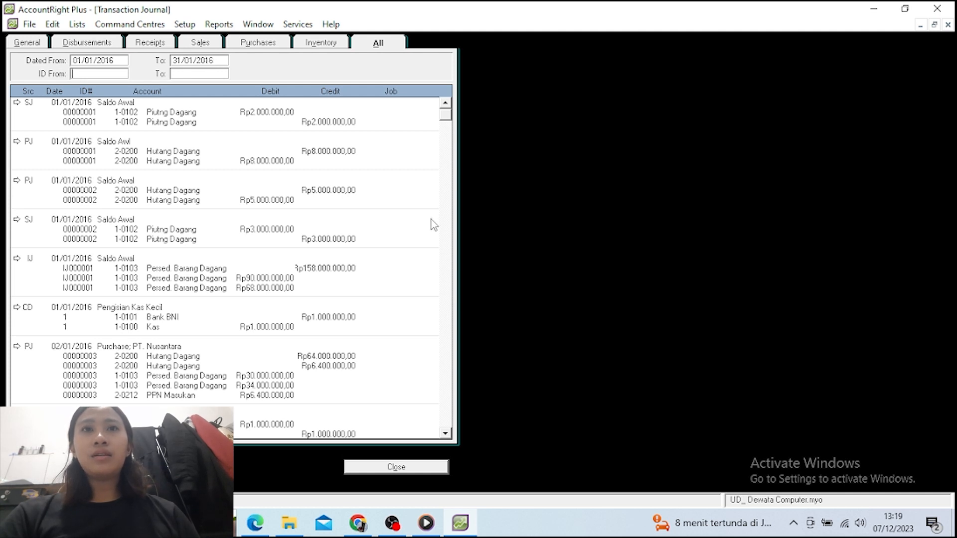
Scroll through the January entries down to the 30/01/2016 Pembayaran Beban-Beban journal
scroll(415, 164, down, 1)
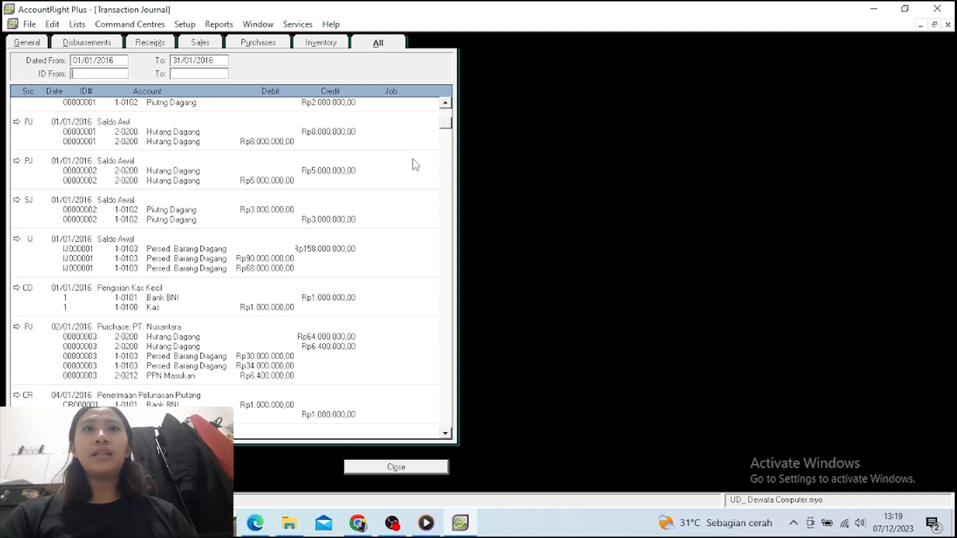
scroll(415, 165, down, 3)
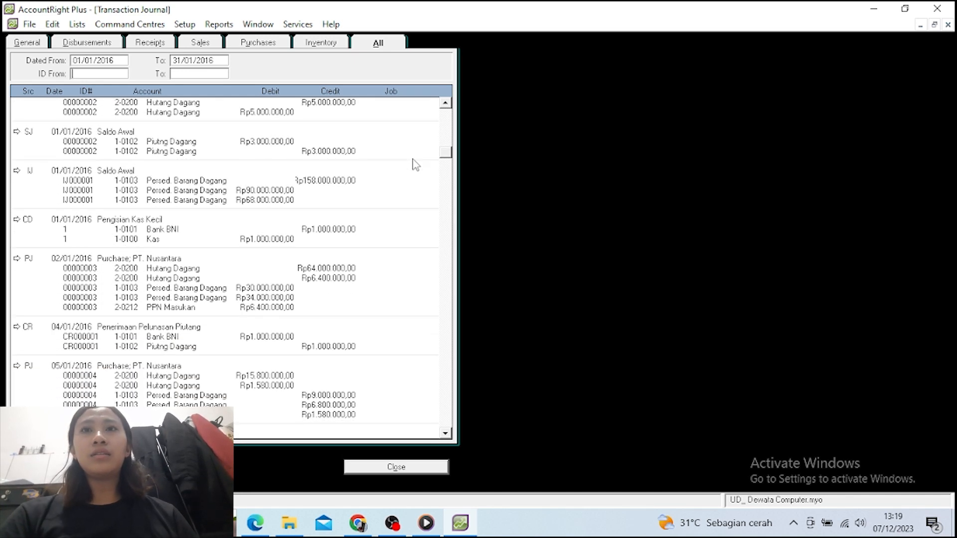
scroll(415, 165, down, 2)
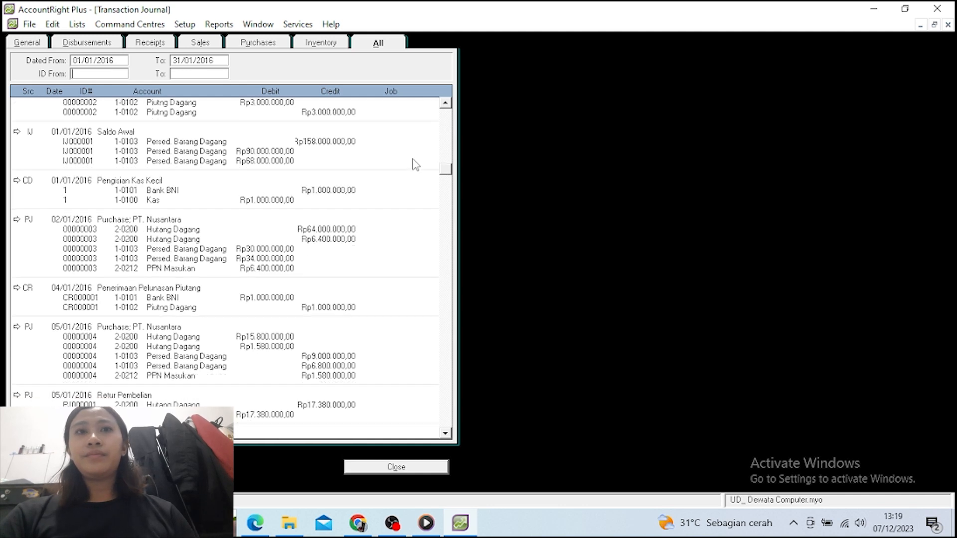
scroll(415, 164, down, 3)
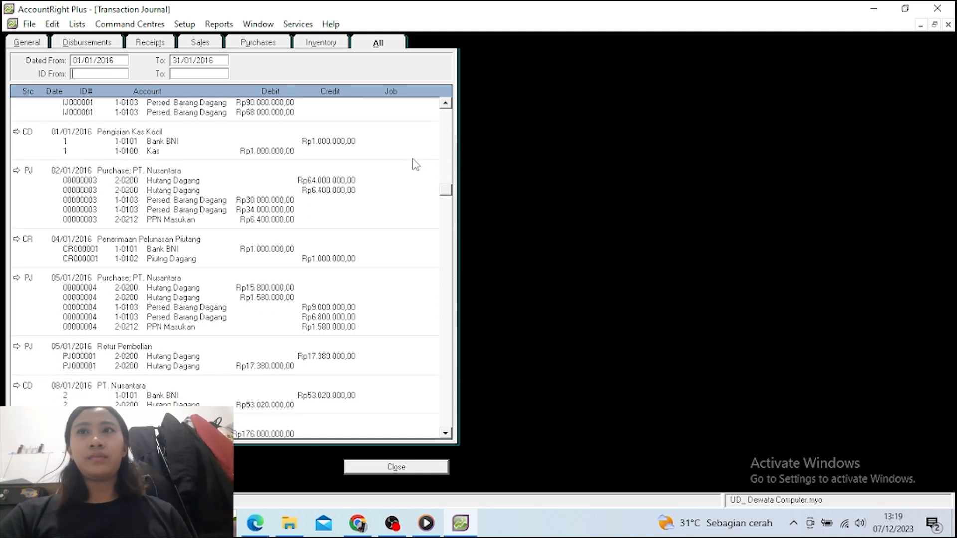
scroll(415, 165, down, 3)
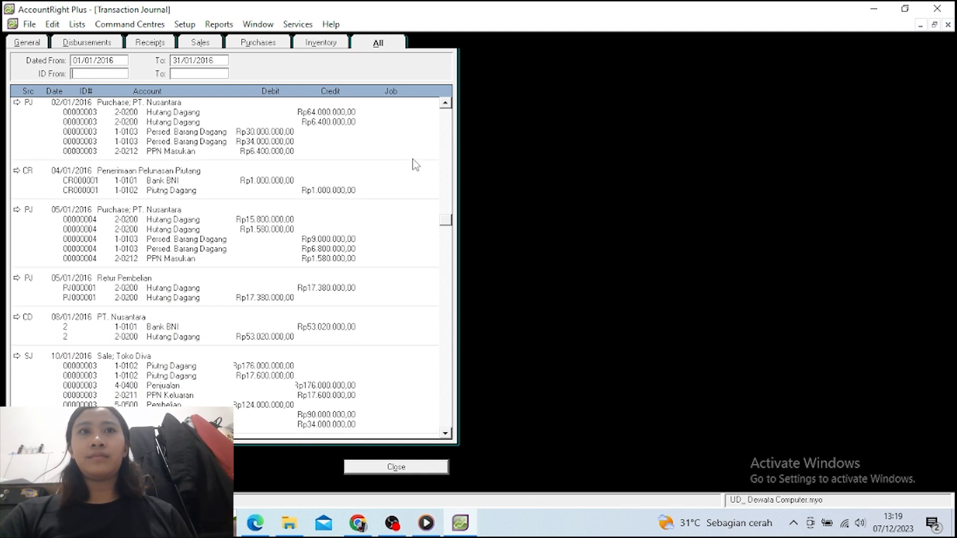
scroll(415, 165, down, 3)
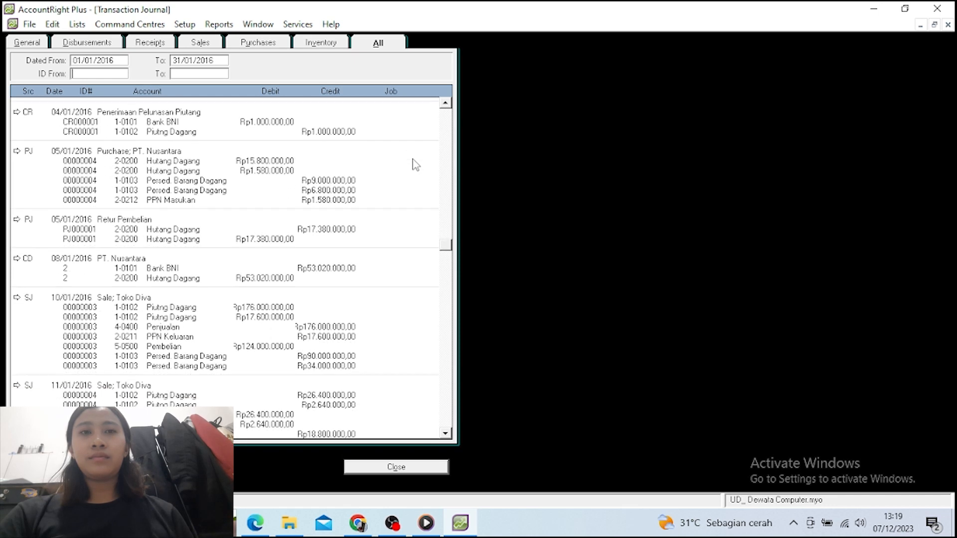
scroll(415, 164, down, 3)
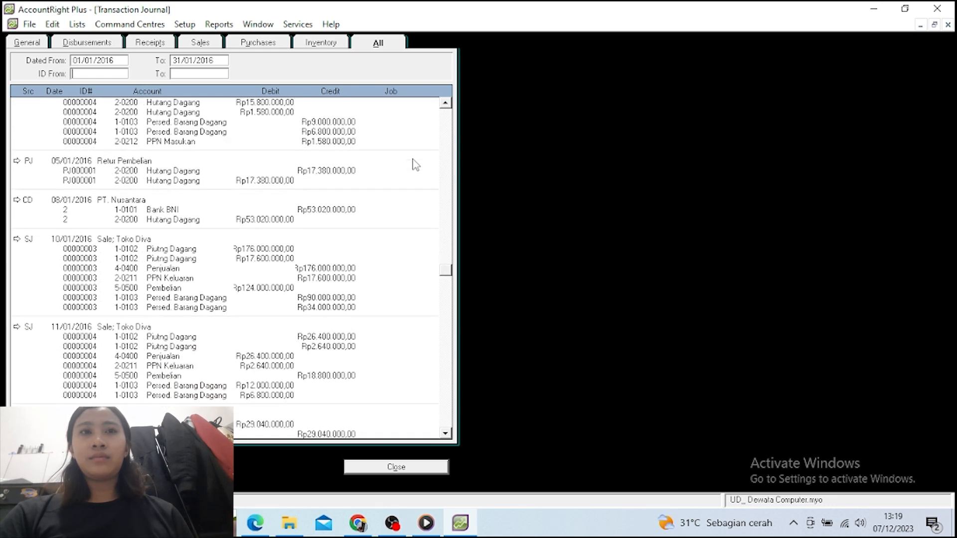
scroll(416, 165, down, 3)
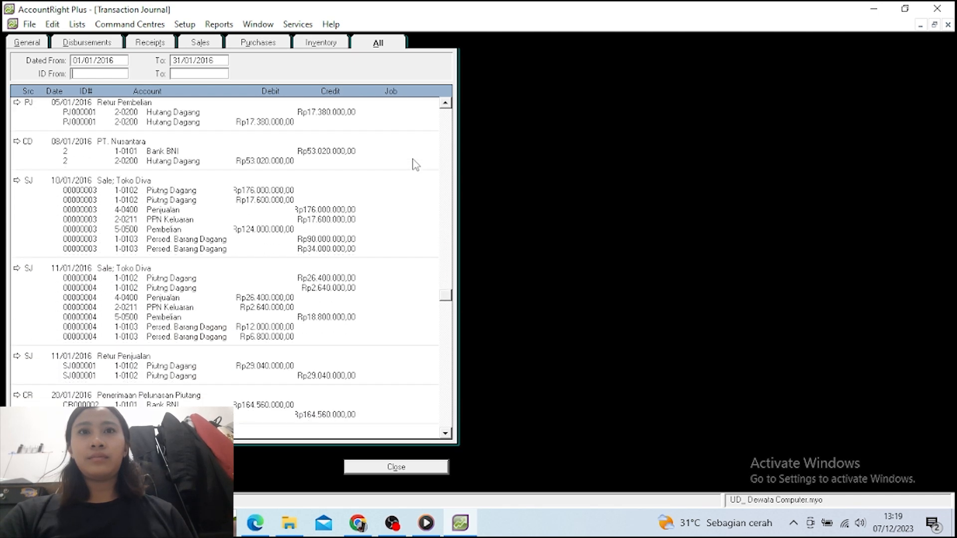
scroll(415, 165, down, 4)
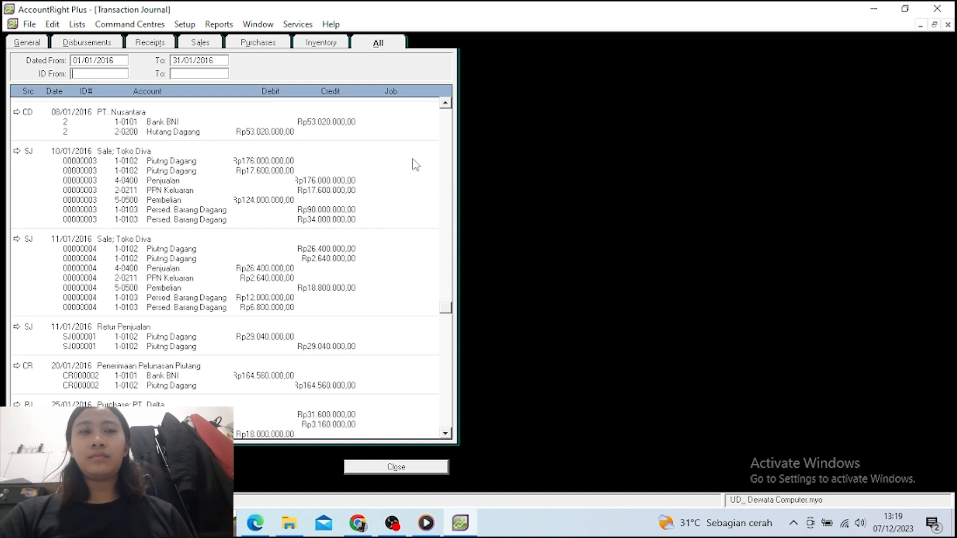
scroll(416, 165, down, 3)
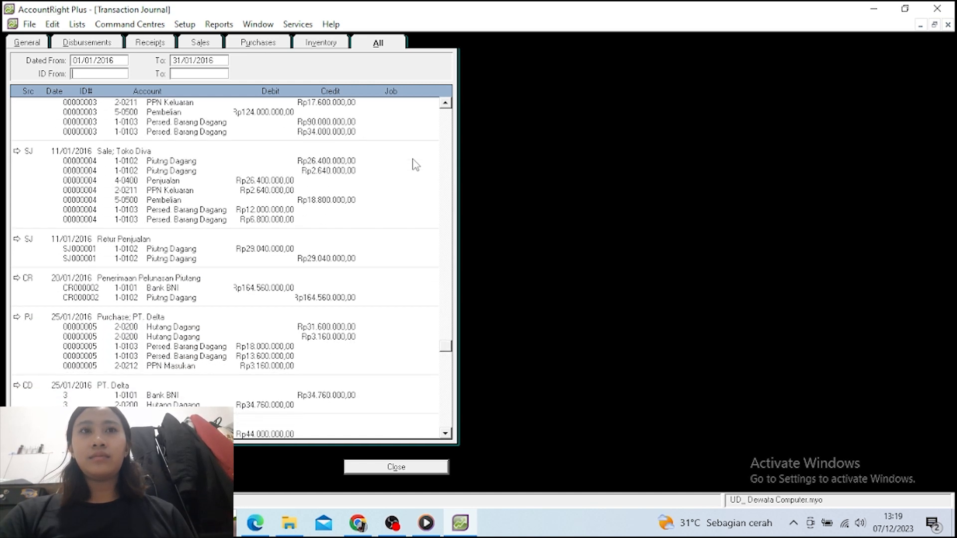
scroll(415, 164, down, 3)
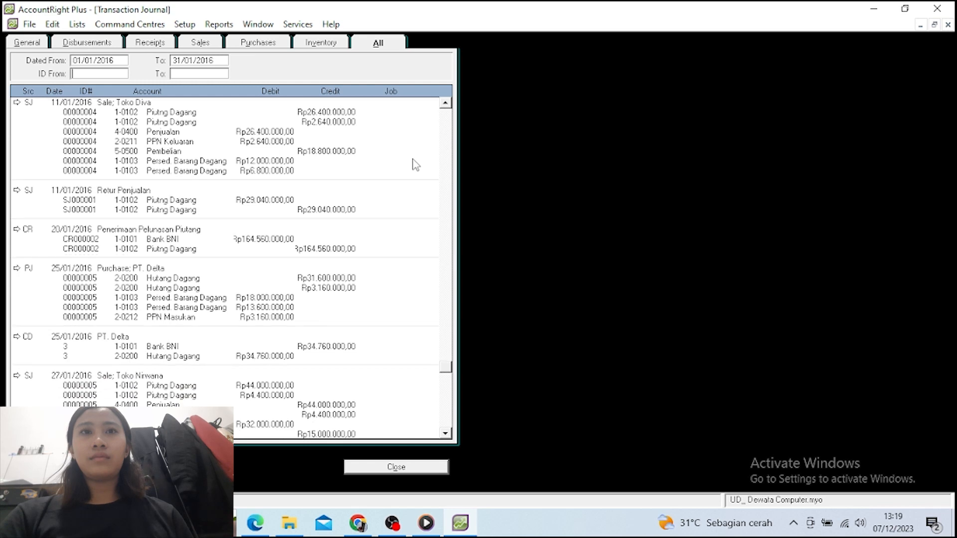
scroll(415, 164, down, 4)
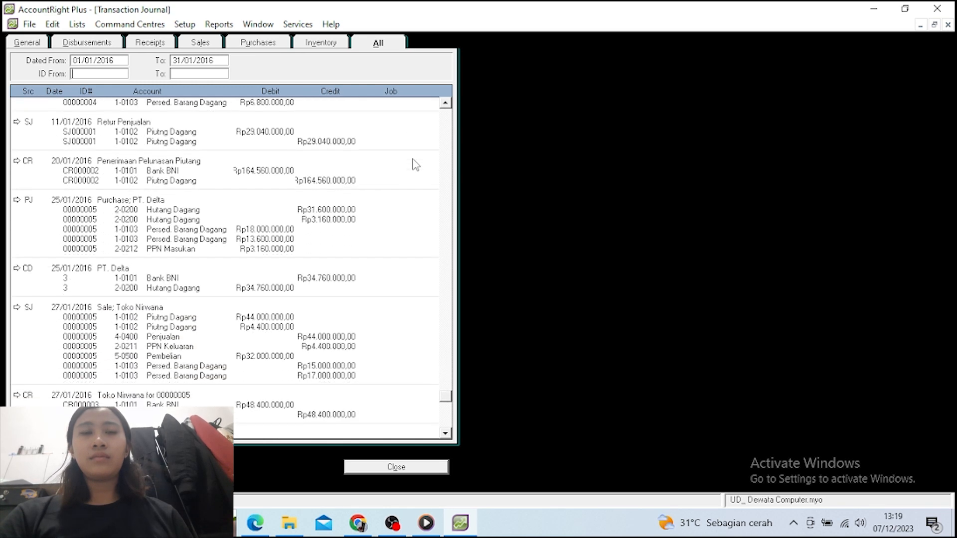
scroll(415, 165, down, 2)
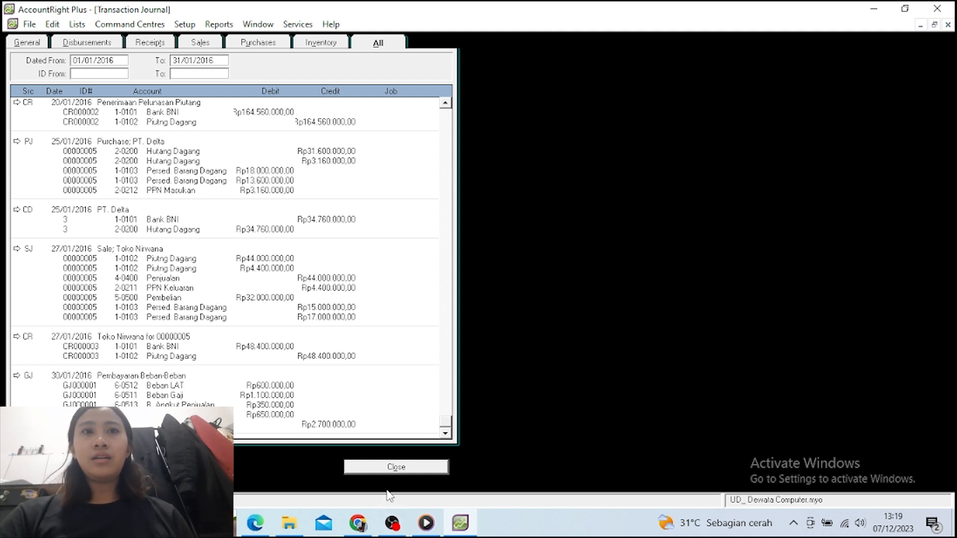
click(376, 467)
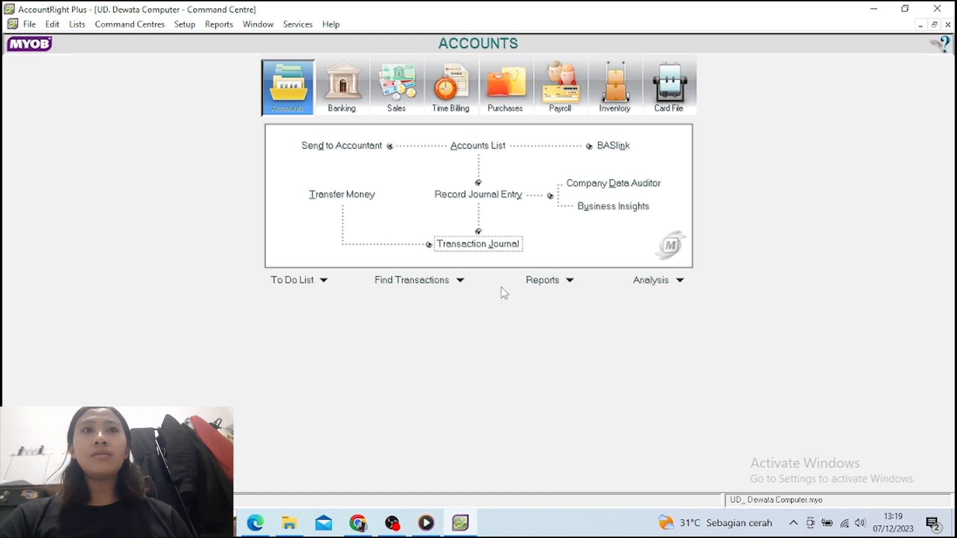
click(539, 282)
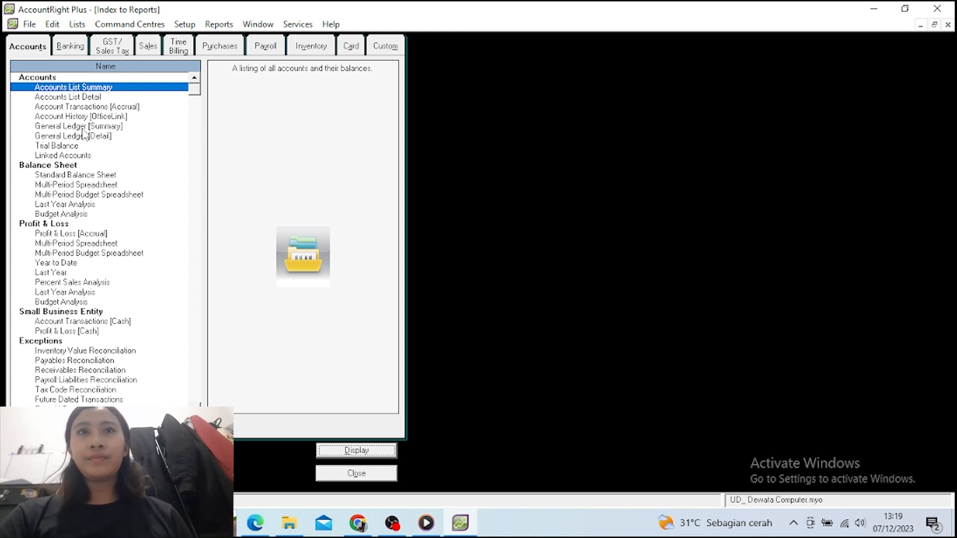
click(74, 146)
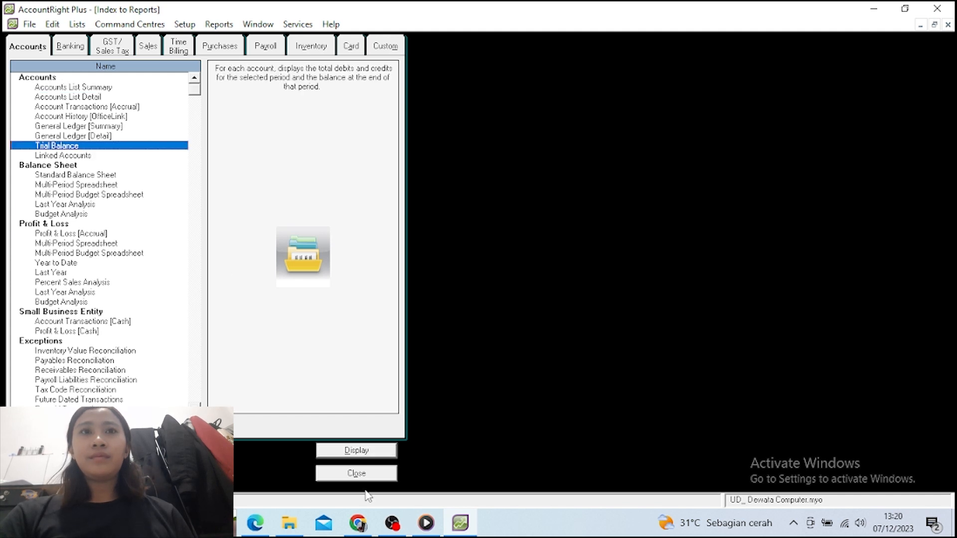
click(348, 455)
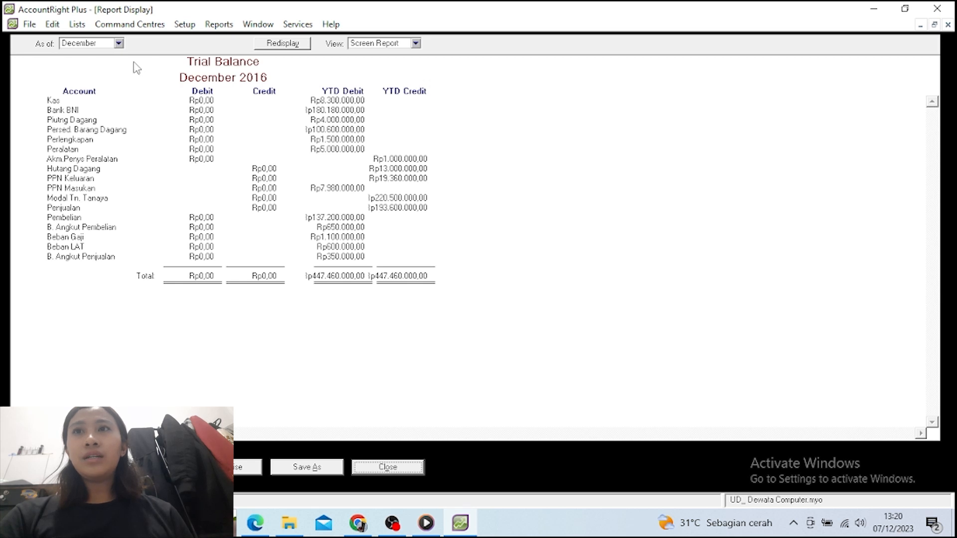
click(119, 44)
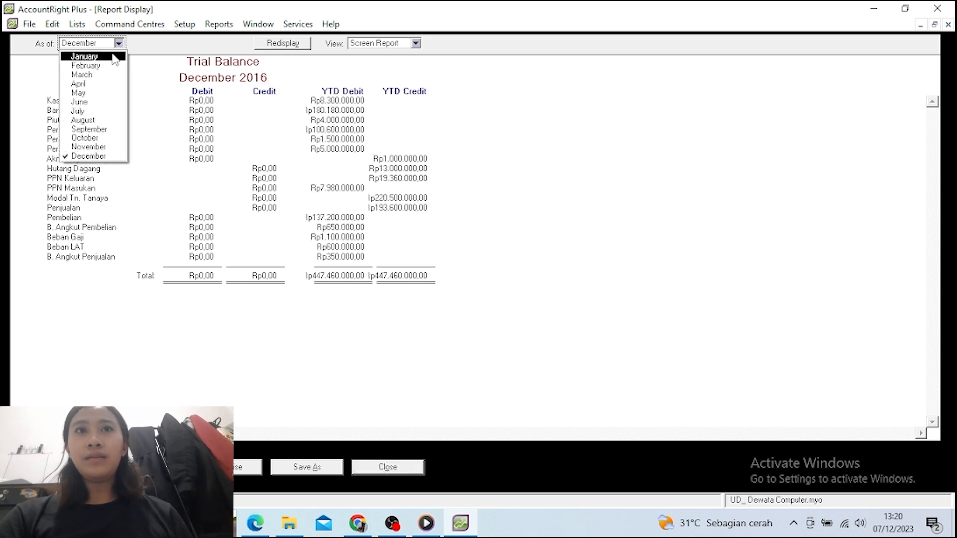
click(95, 56)
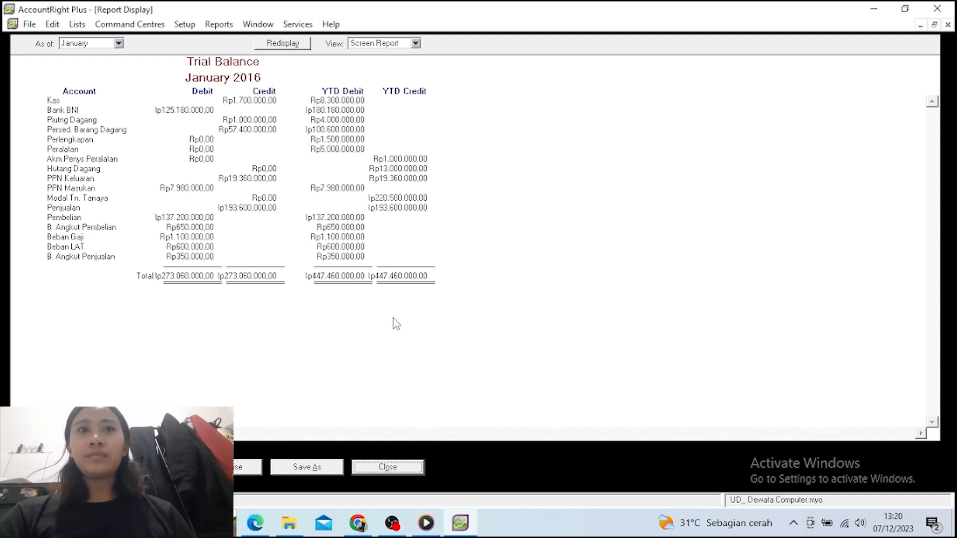
click(389, 467)
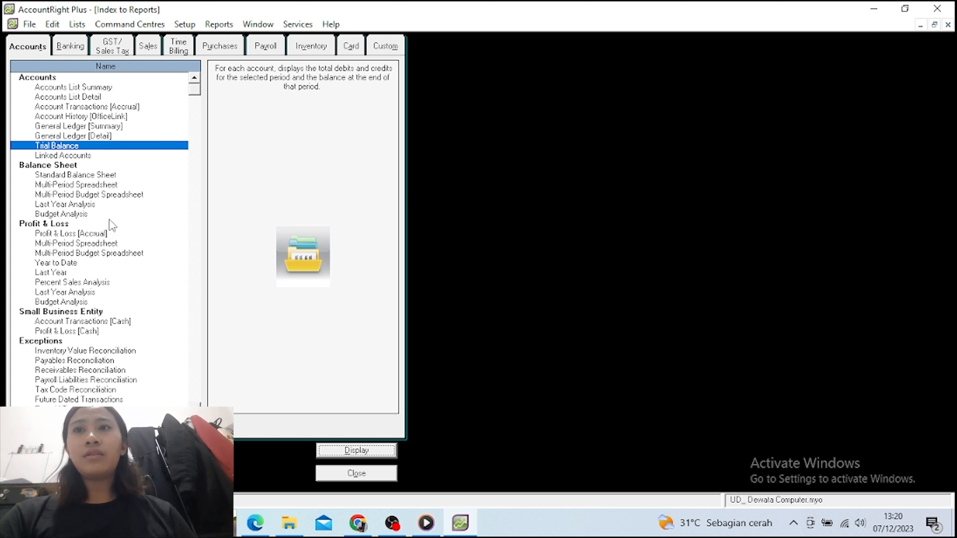
click(88, 234)
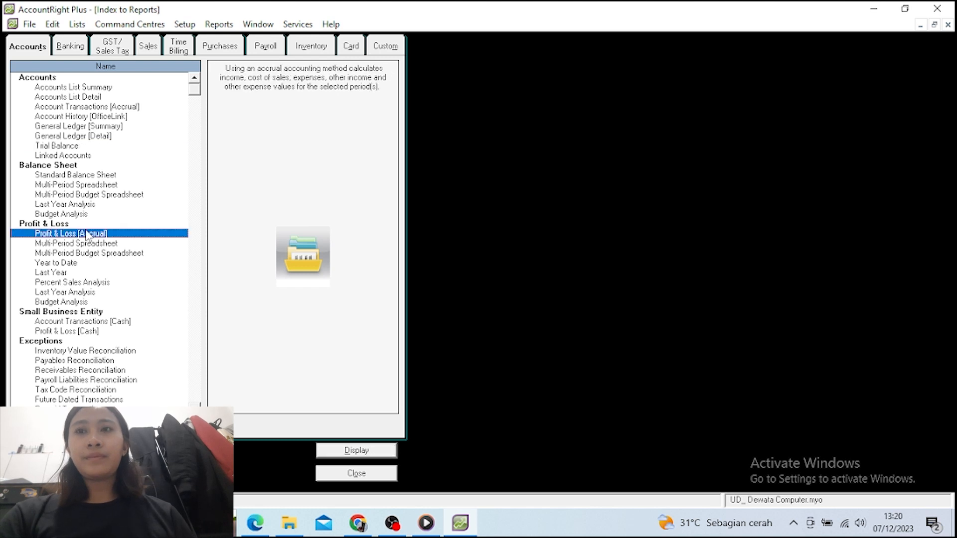
click(356, 450)
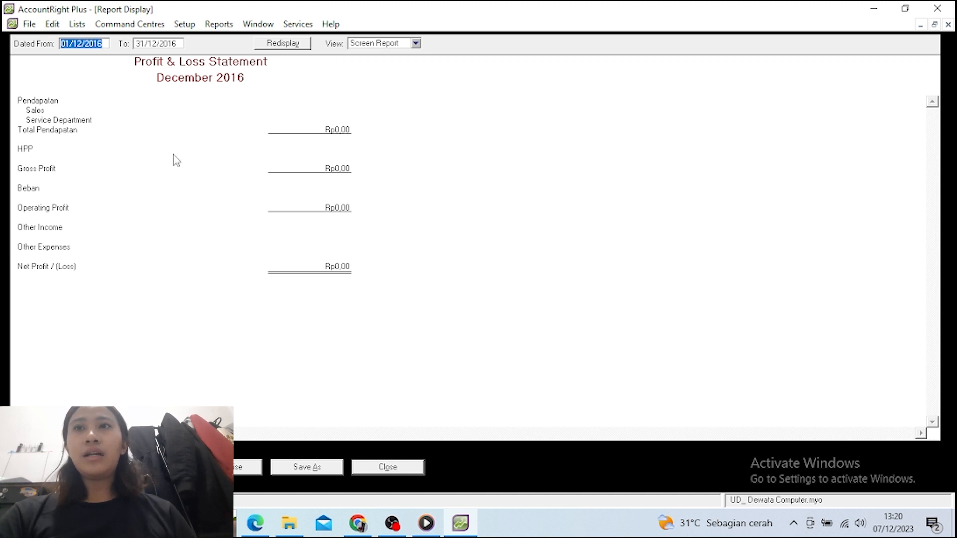
click(161, 42)
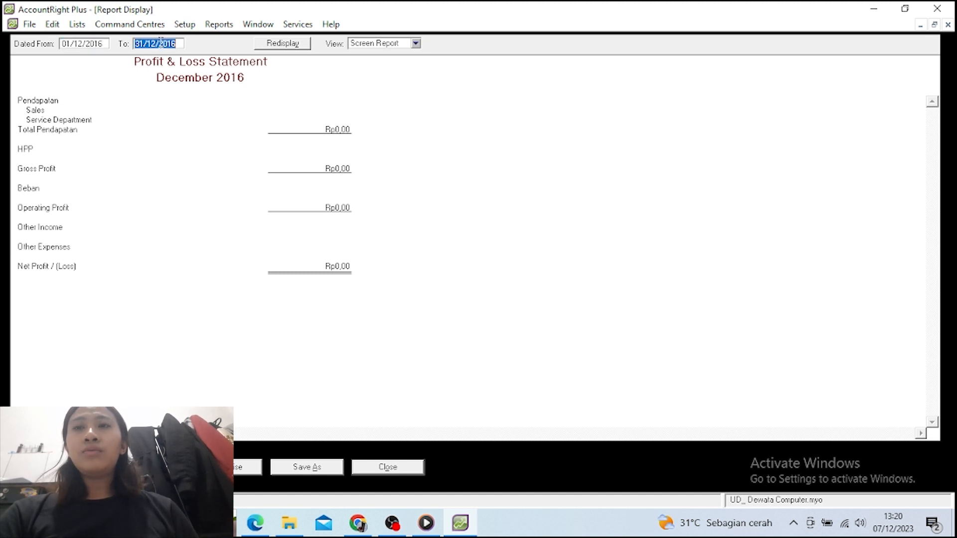
click(155, 40)
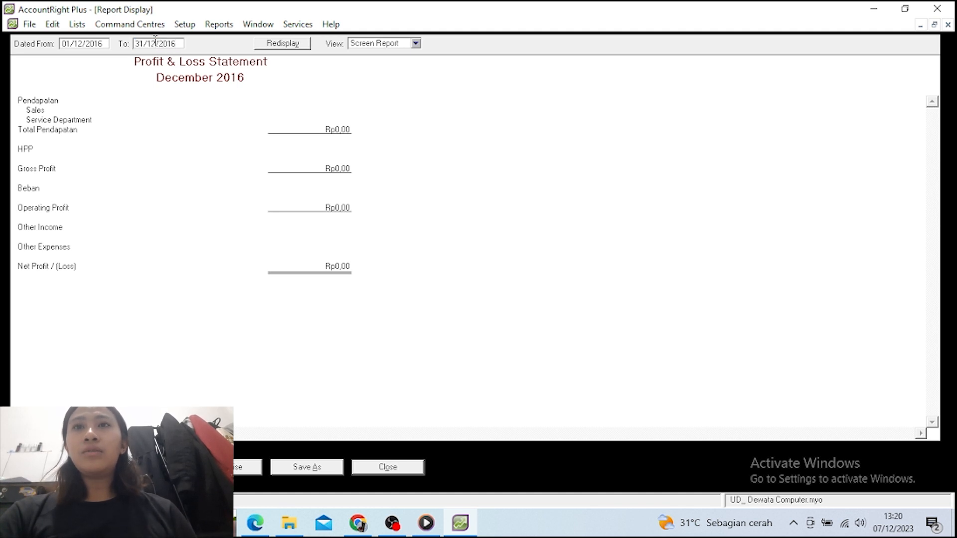
key(BackSpace)
key(BackSpace)
text(01)
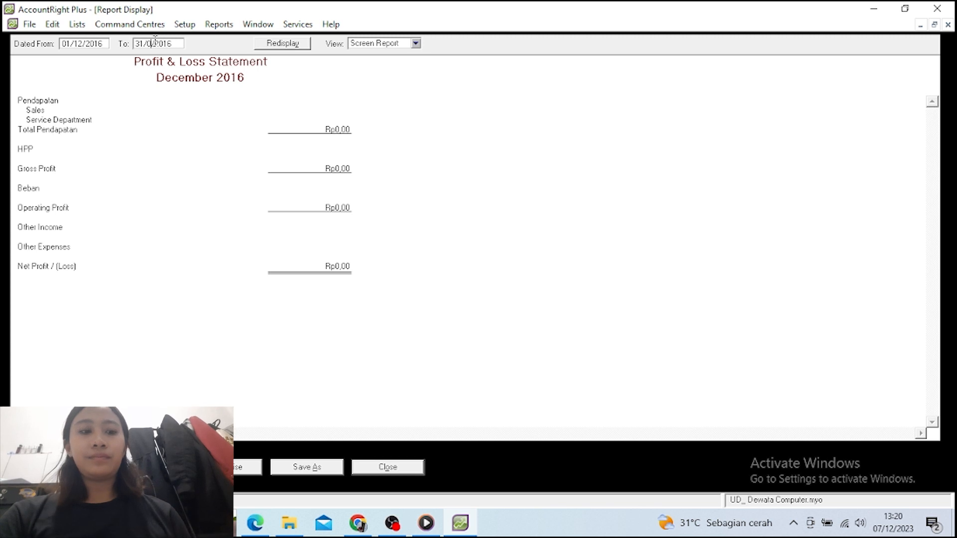
click(84, 44)
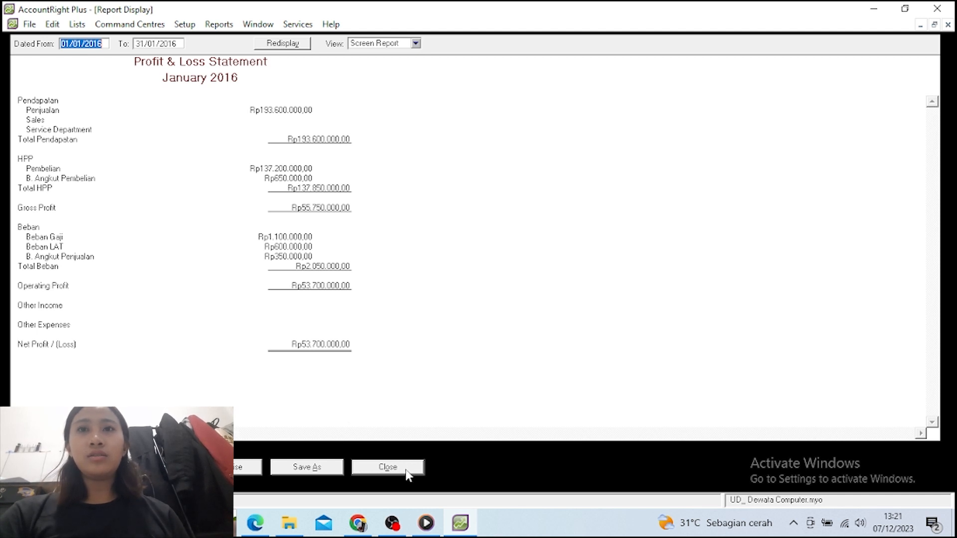
click(389, 467)
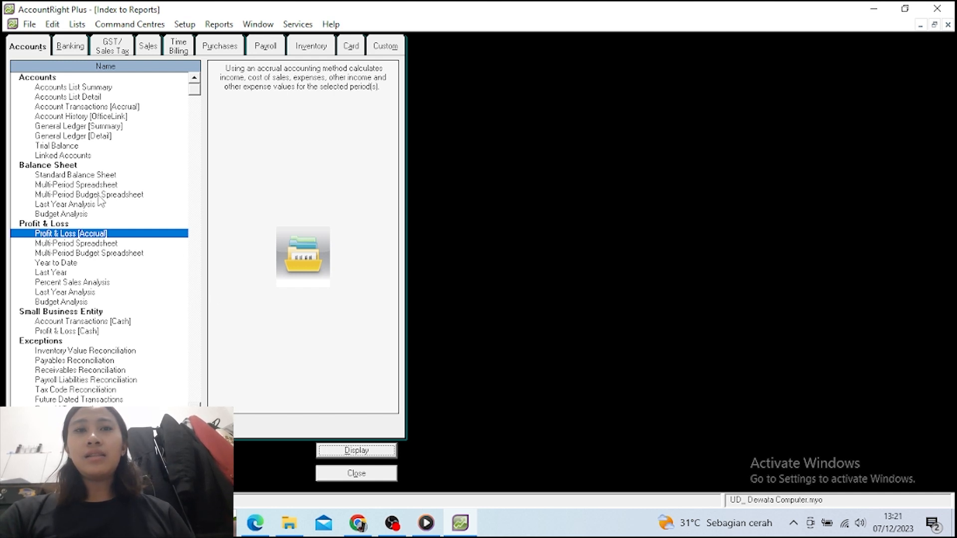
click(93, 176)
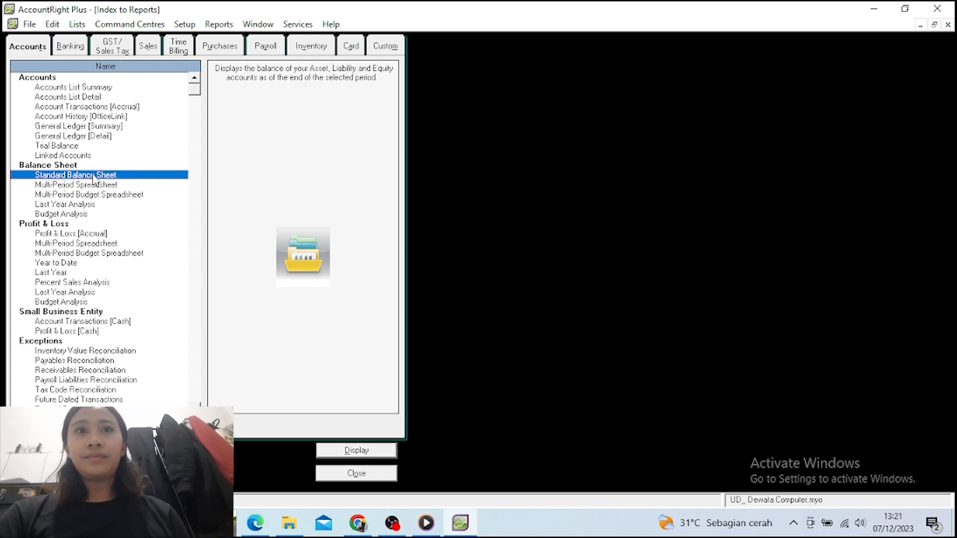
click(349, 449)
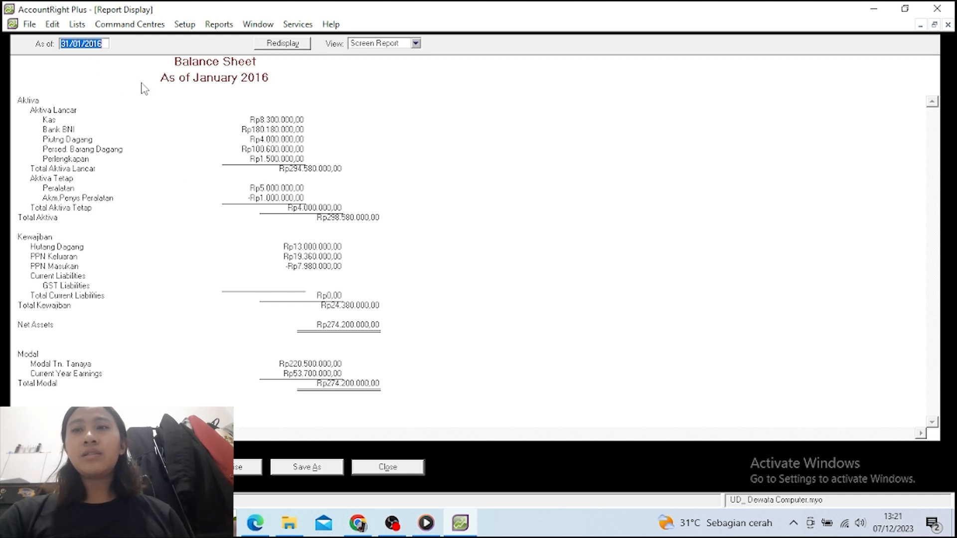
key(Tab)
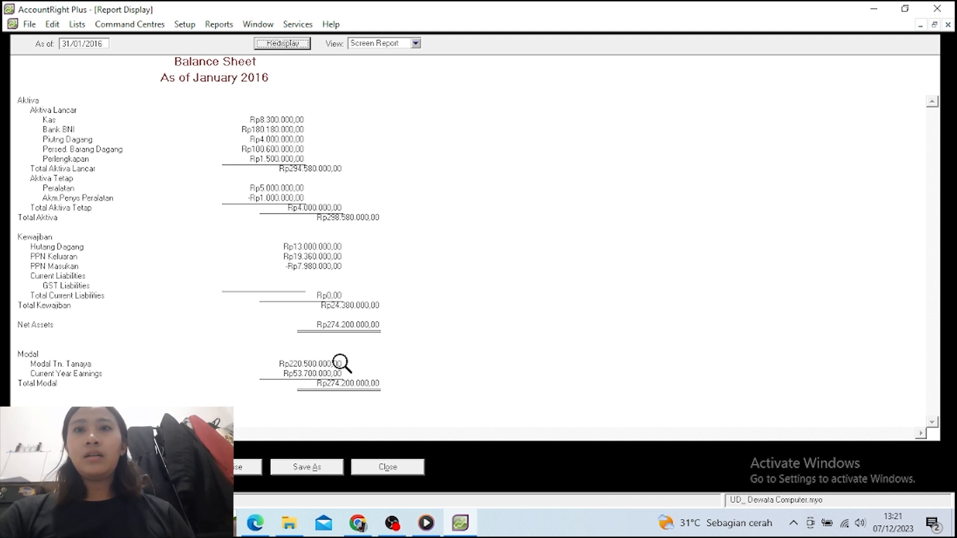
click(375, 468)
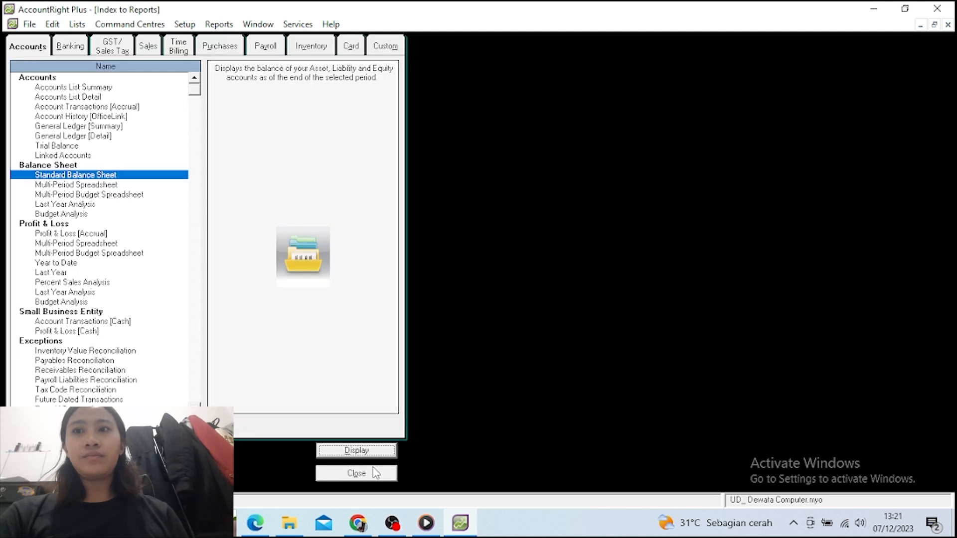
Close the reports index and exit AccountRight with no session report and no backup
click(333, 478)
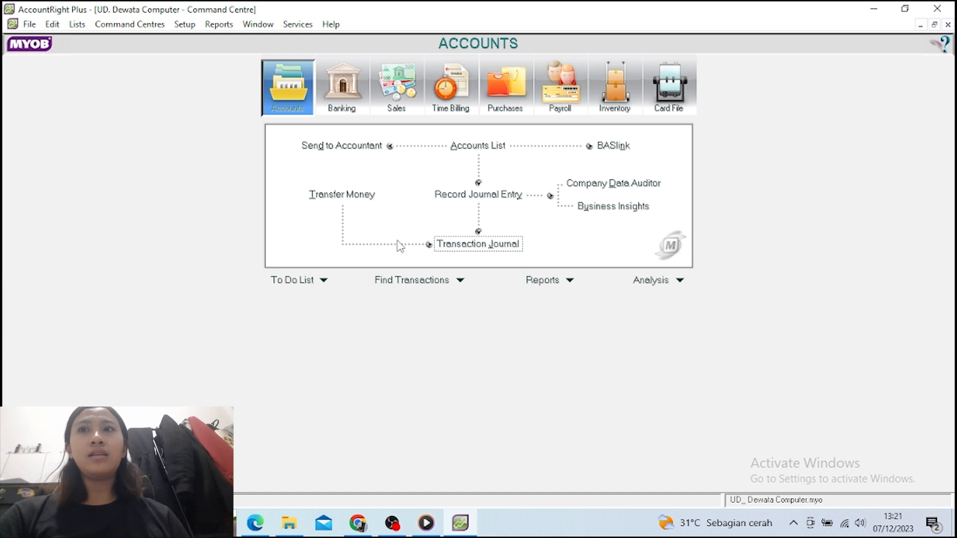
click(28, 25)
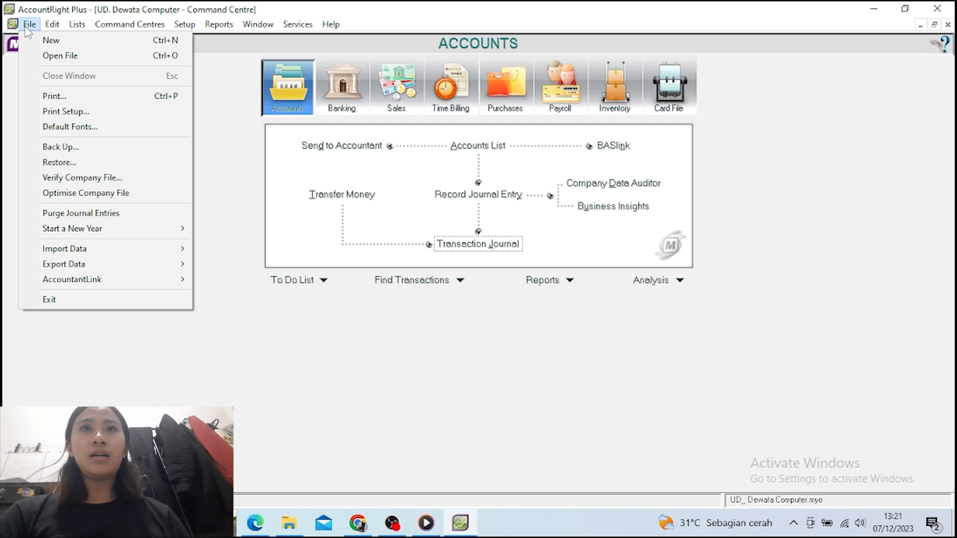
click(83, 299)
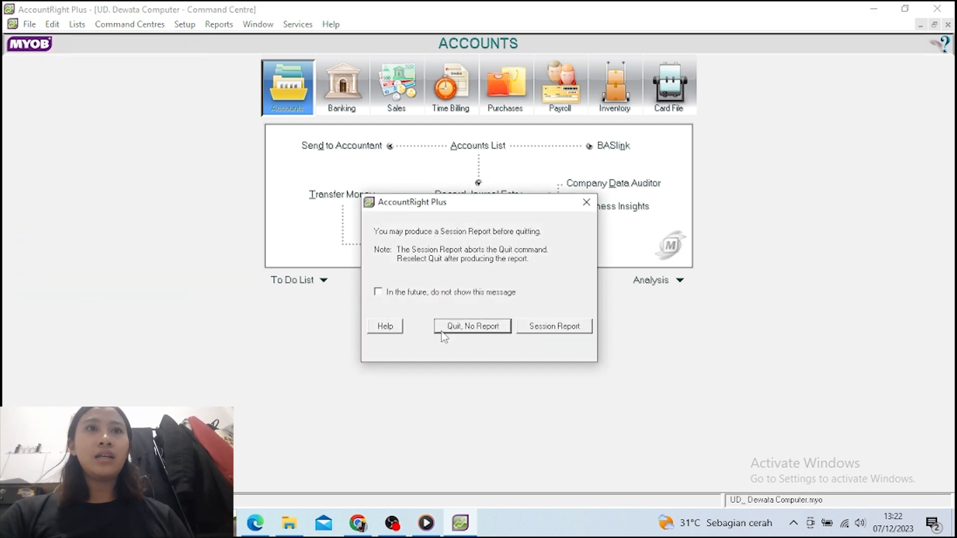
click(474, 326)
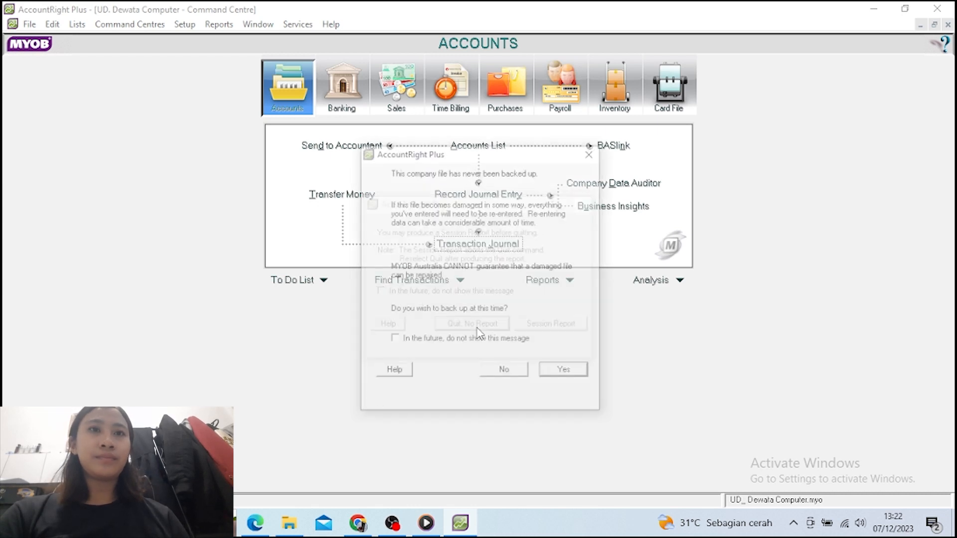
click(499, 377)
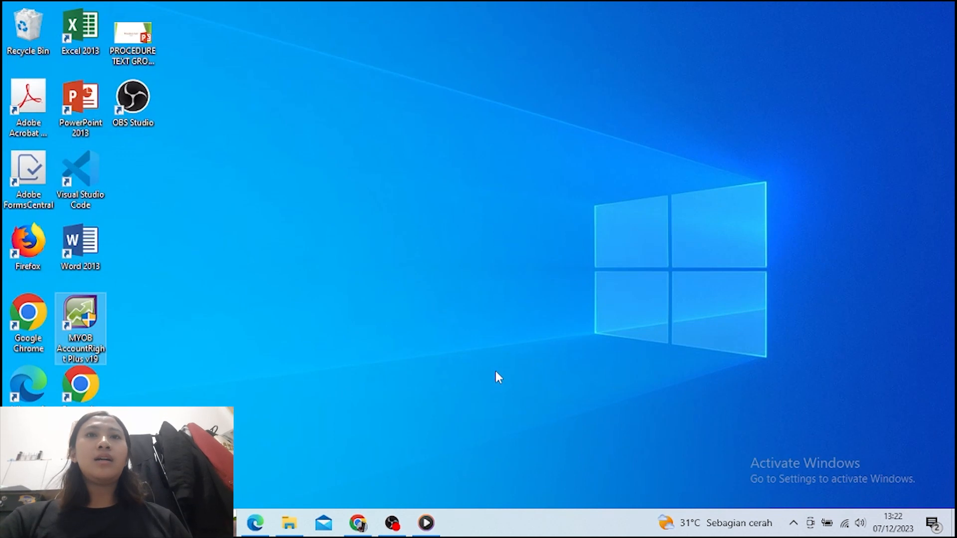